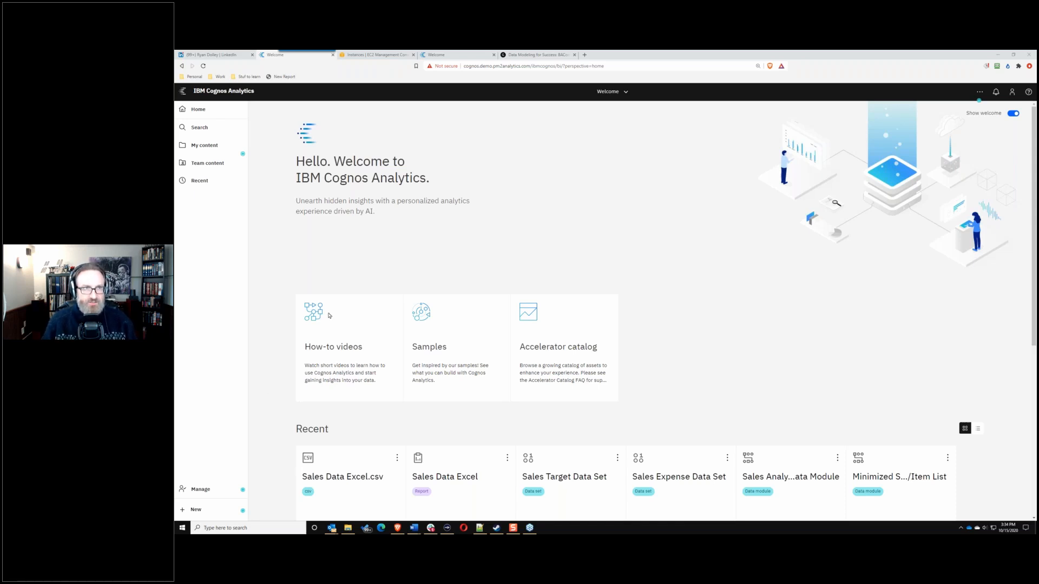
Step: Show the LinkedIn activity page zoomed in two steps, with the messaging list collapsed
left_click(222, 55)
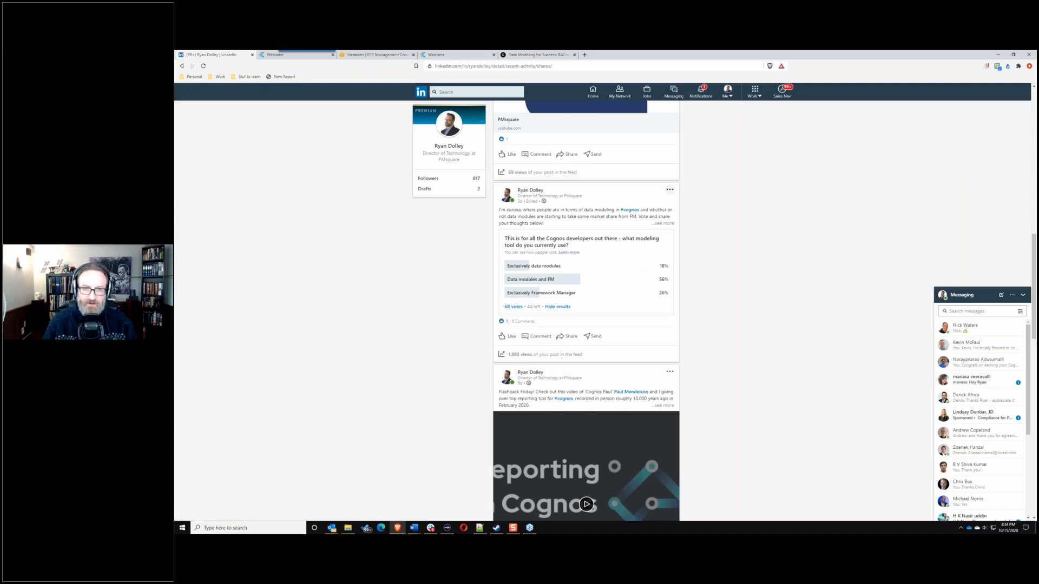
key("ctrl+plus")
key("ctrl+plus")
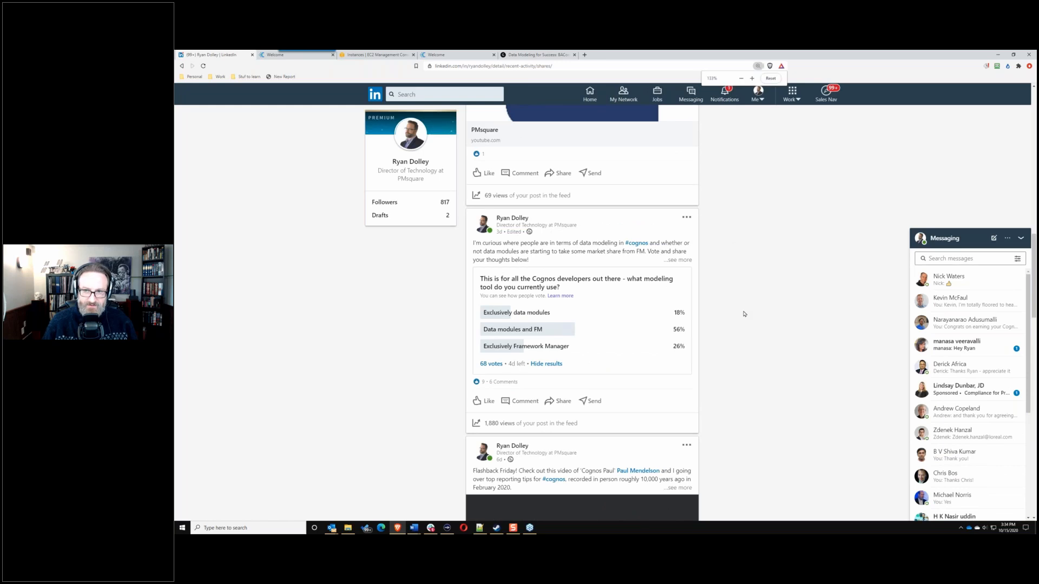
key("ctrl+plus")
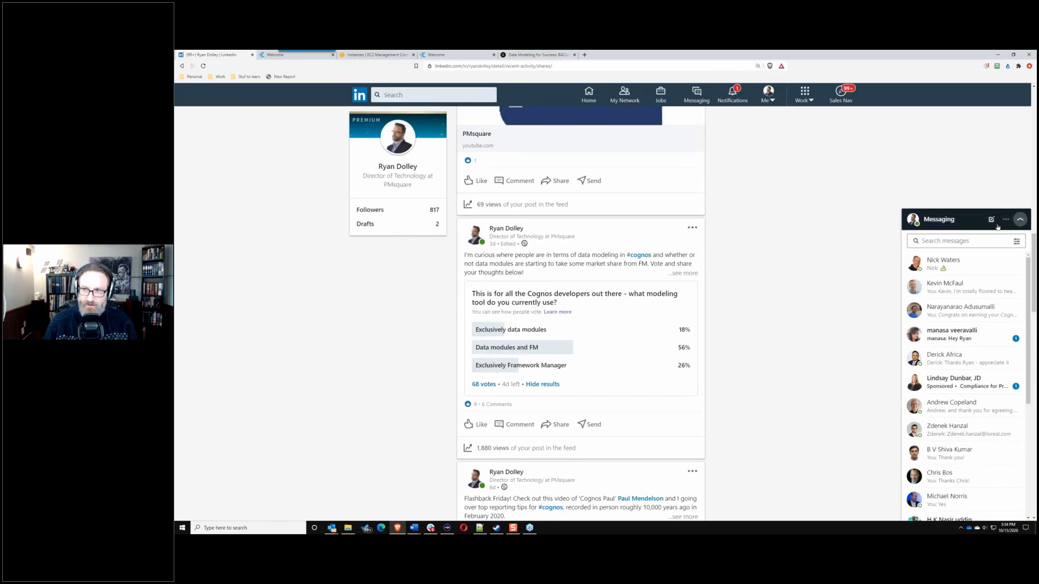
left_click(1020, 219)
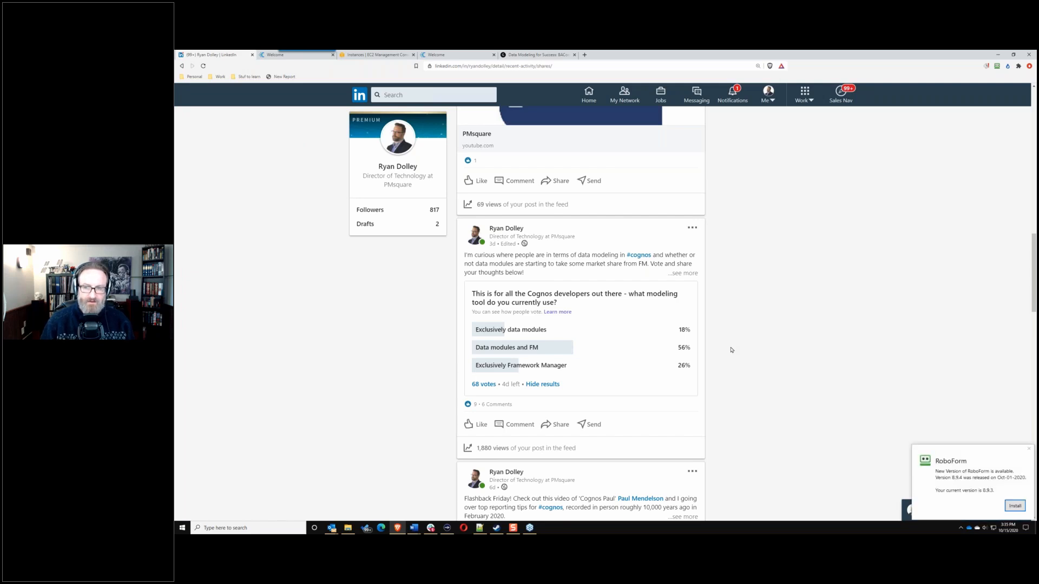
Step: Dismiss the RoboForm update notice and switch to the 'Data Modeling for Success: BACon 2020' post
left_click(1029, 447)
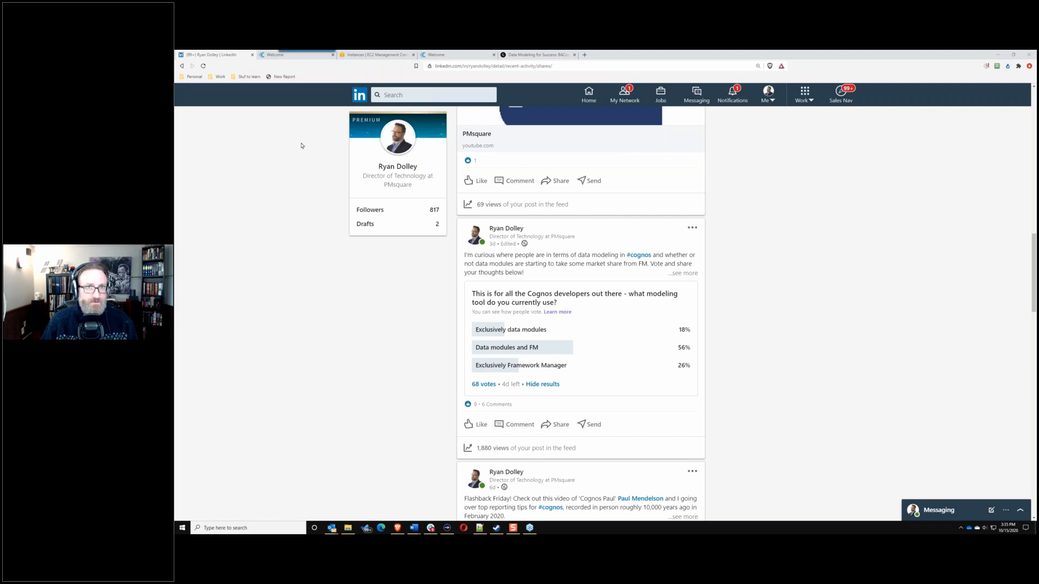
left_click(535, 55)
left_click(440, 67)
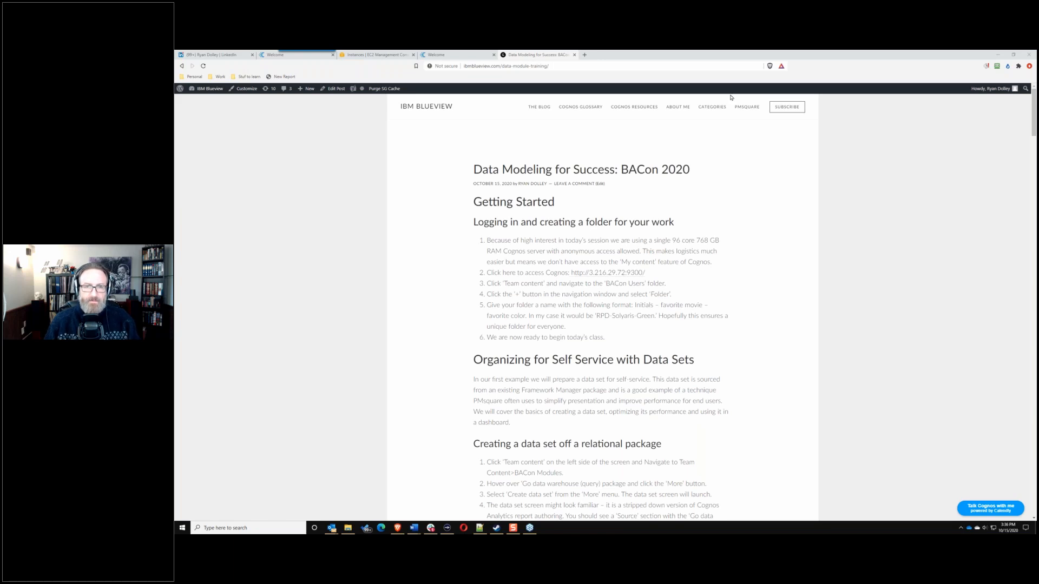
Step: Select the Cognos server address in step 2 of the post, then go to the Cognos Welcome page
mouse_move(712, 107)
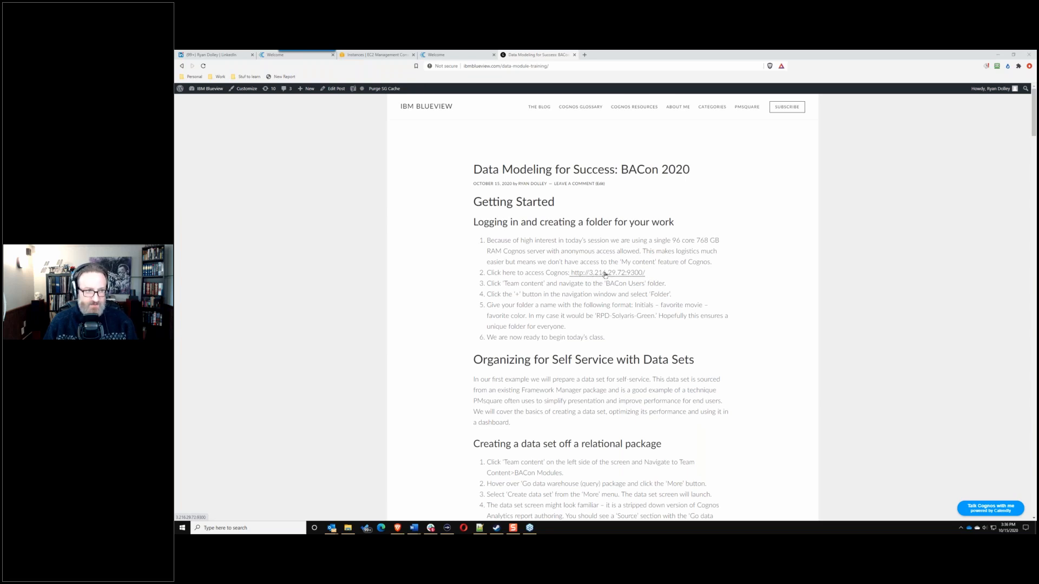
left_click_drag(653, 273, 571, 273)
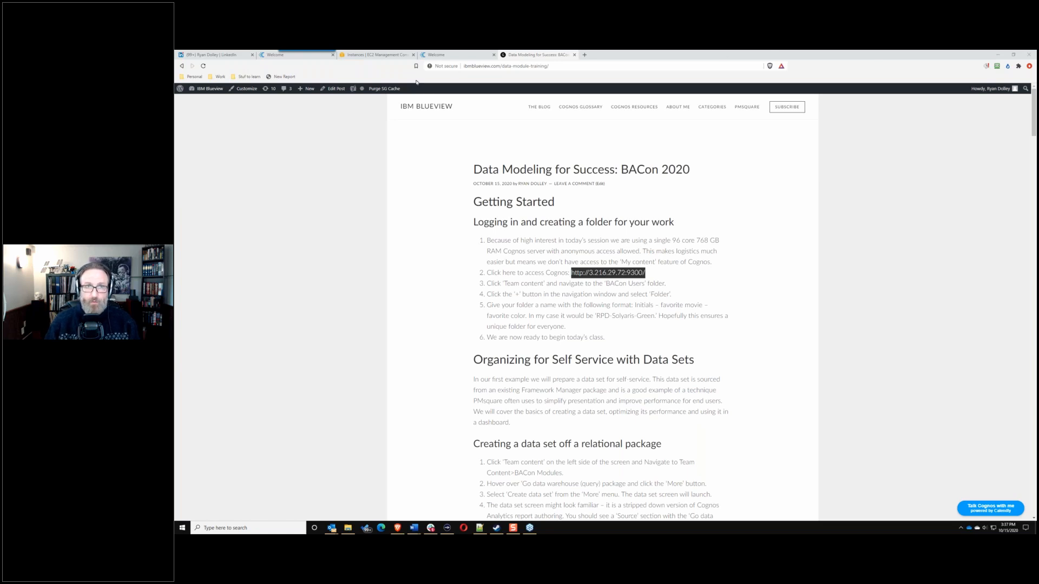
left_click(457, 54)
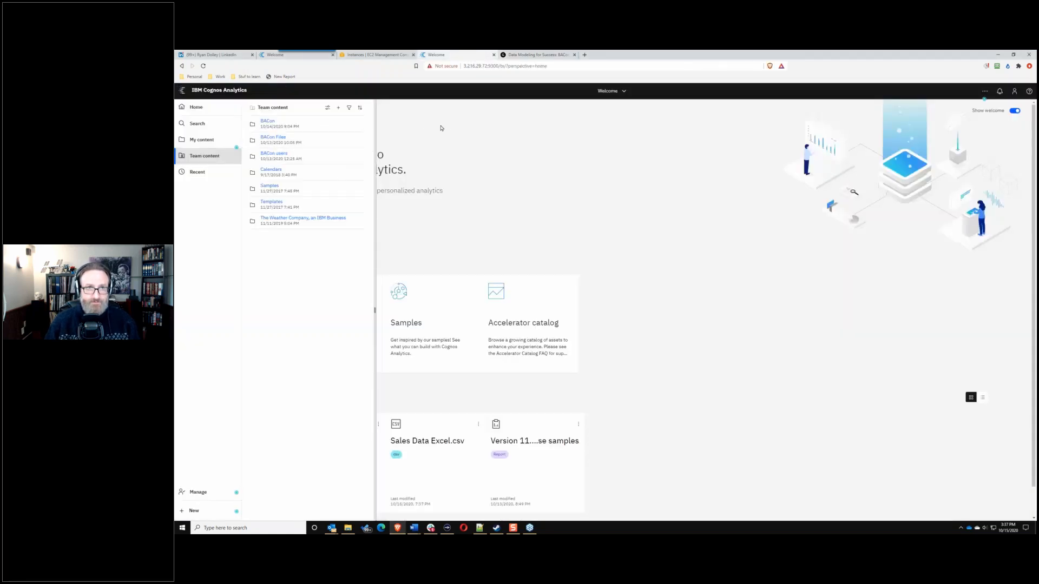
Step: Open the BACon users folder under Team content, then start a Windows search for Mousetrack
left_click(445, 129)
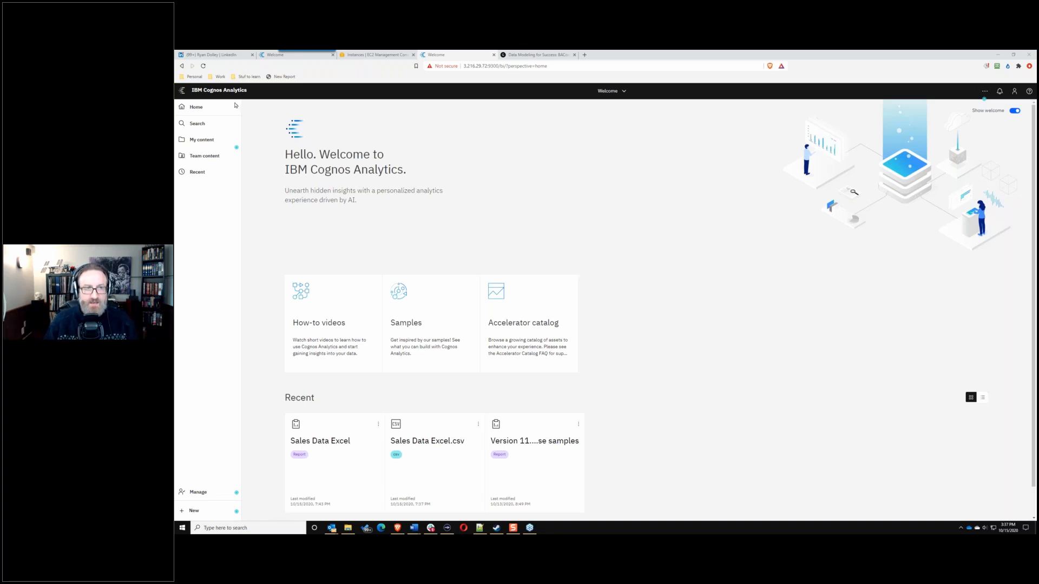
left_click(204, 156)
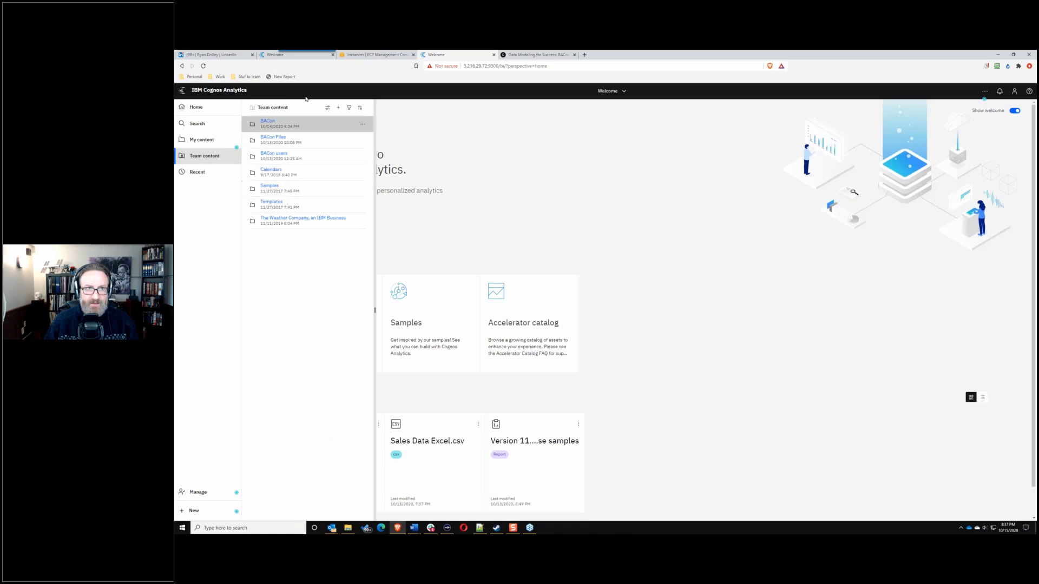
left_click(274, 154)
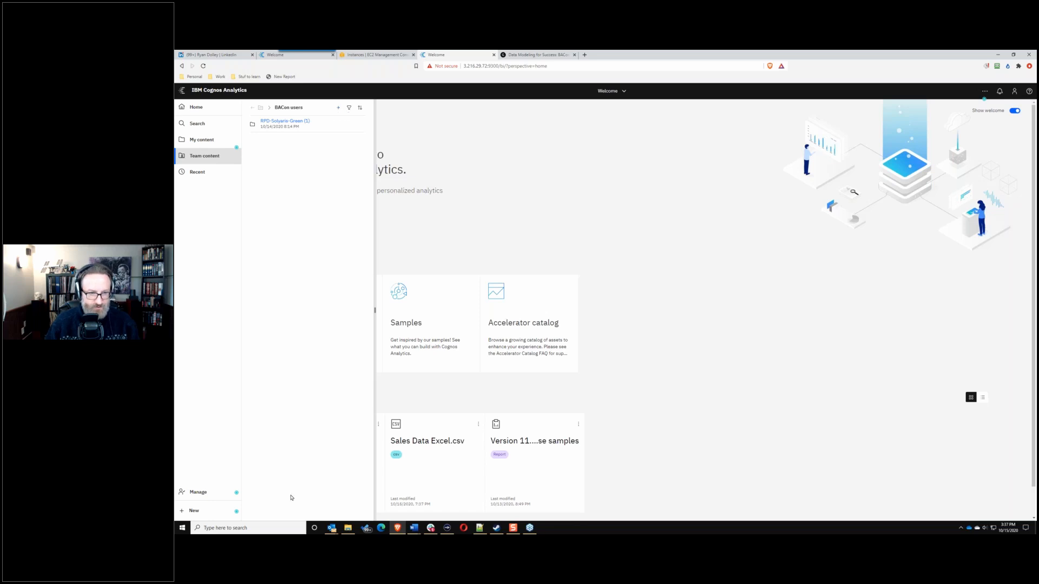
left_click(243, 528)
Step: Launch SwordSoft Mousetrack by searching 'swo', toggle its spotlight on and off, and minimize it
type("sw")
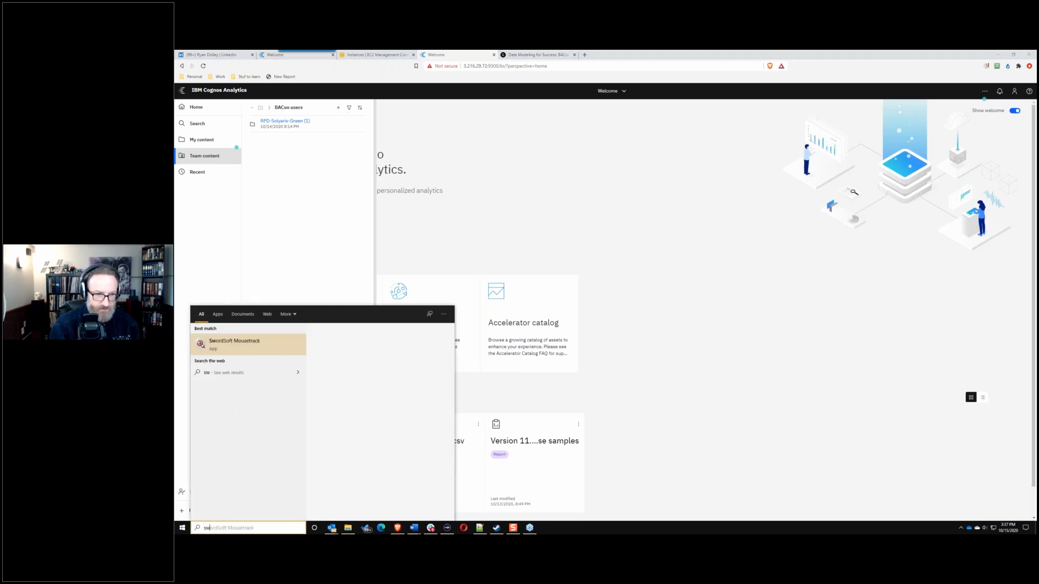
type("o")
key("Return")
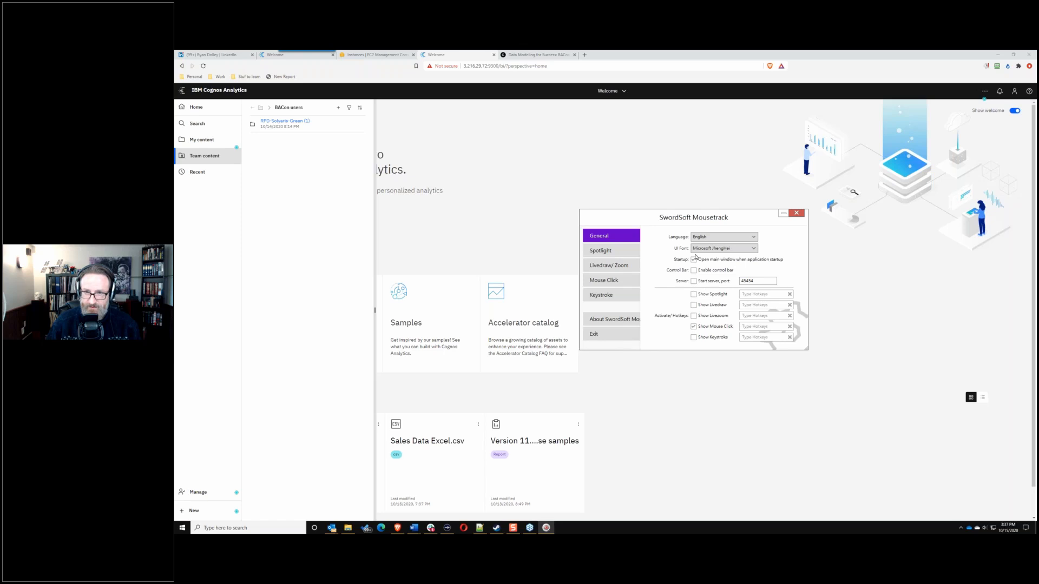
left_click(694, 295)
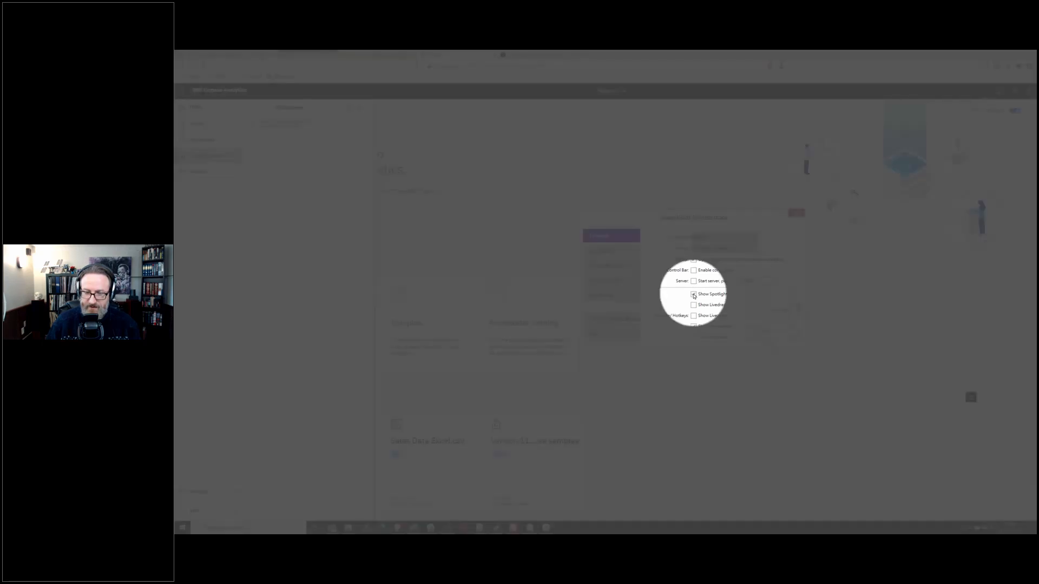
left_click(693, 295)
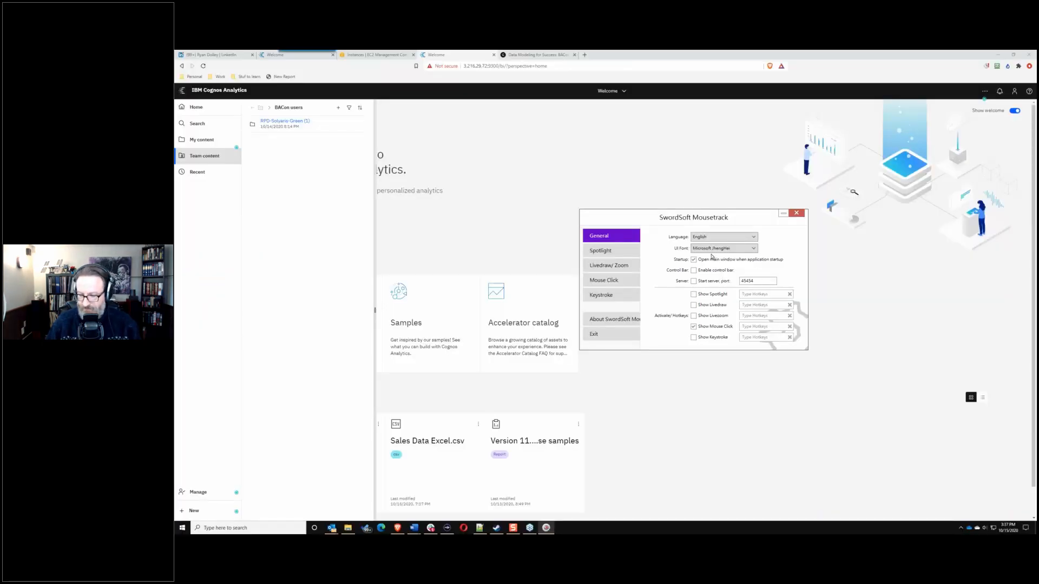
key("Tab")
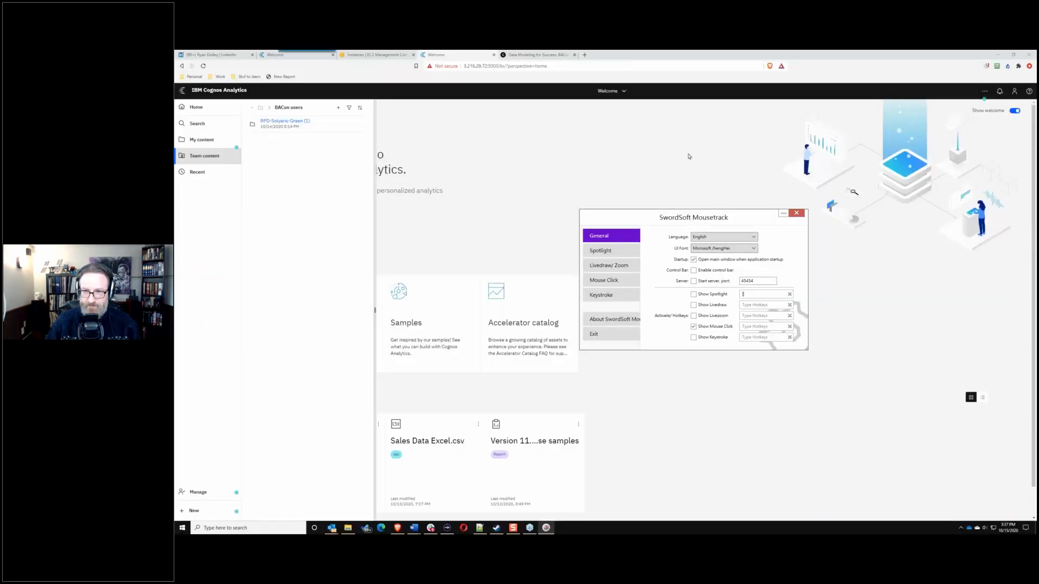
left_click(783, 213)
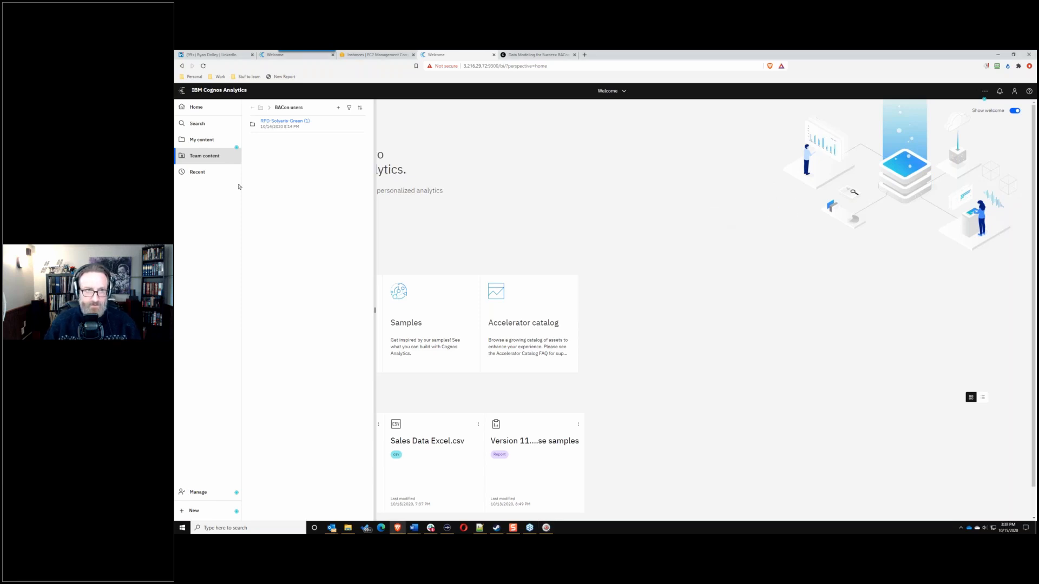
Step: Zoom the Cognos page in two steps and reopen Team content > BACon users with its seven folders
key("ctrl+plus")
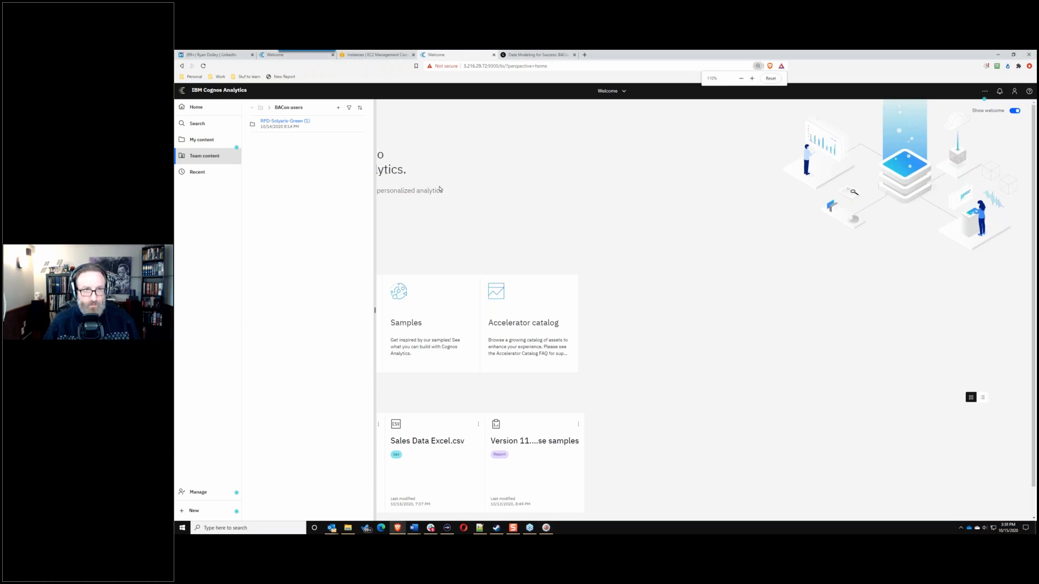
key("ctrl+plus")
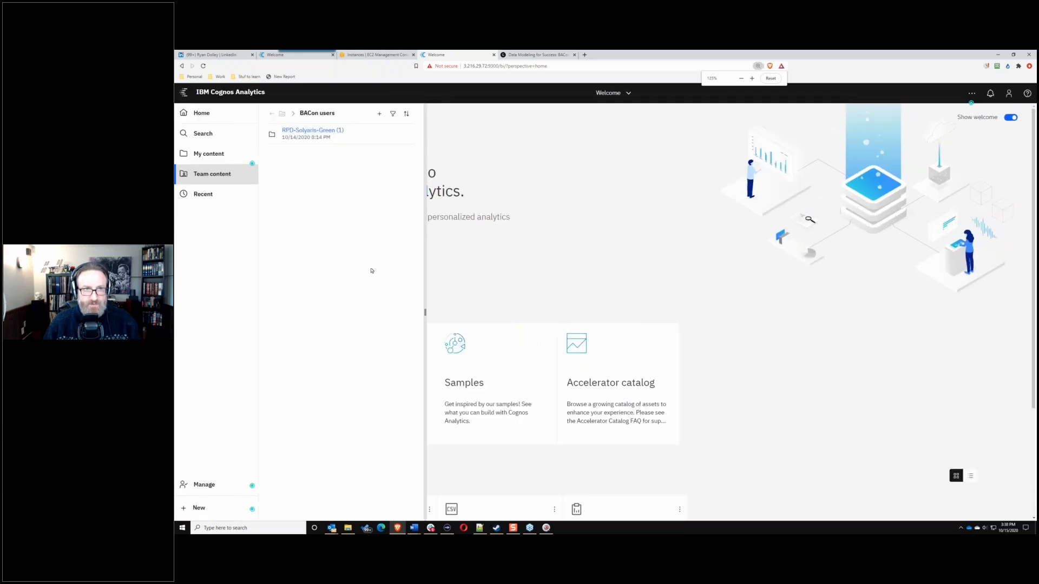
left_click(530, 219)
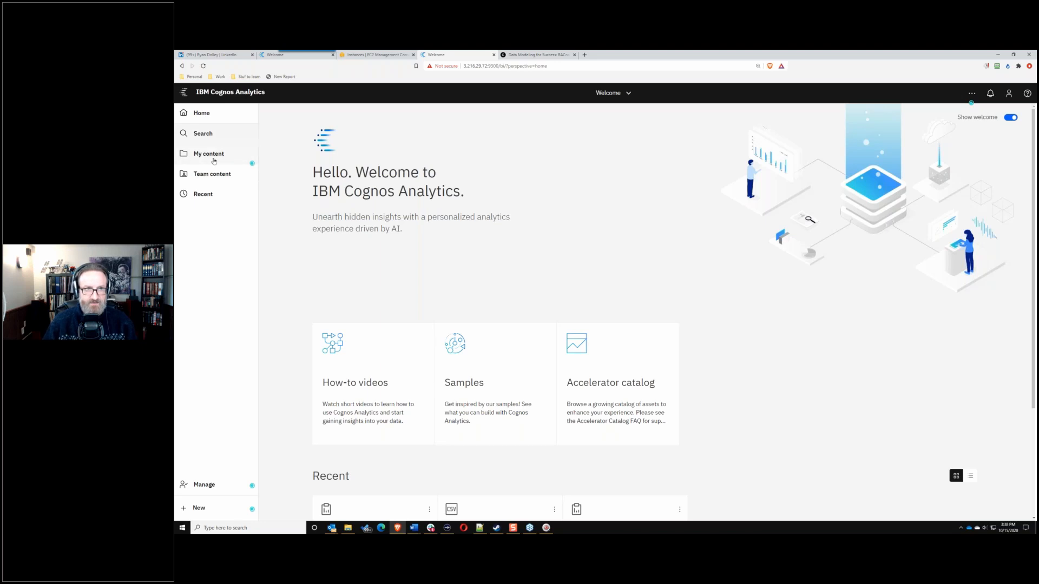
left_click(210, 174)
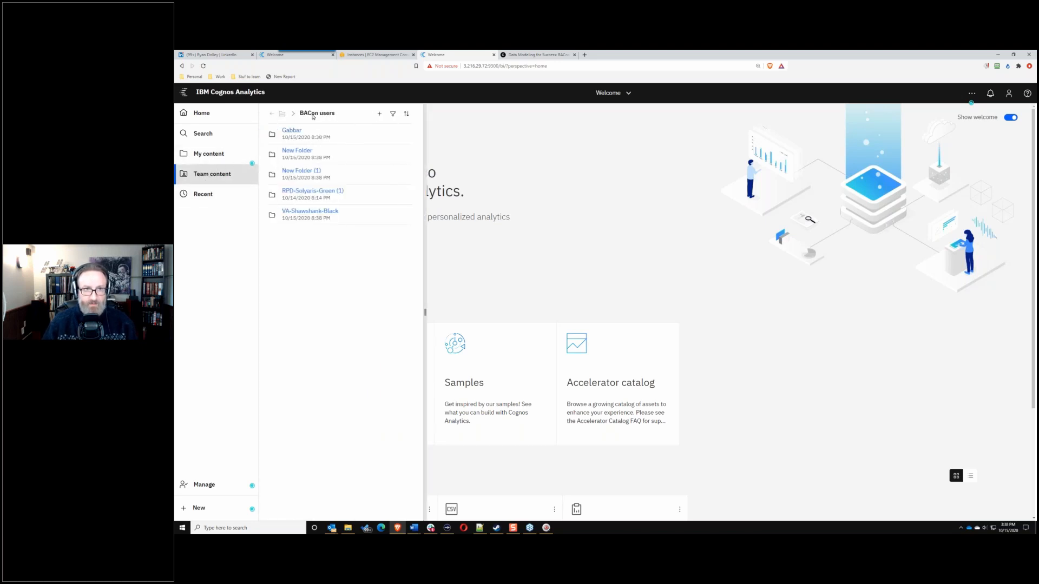
left_click(273, 114)
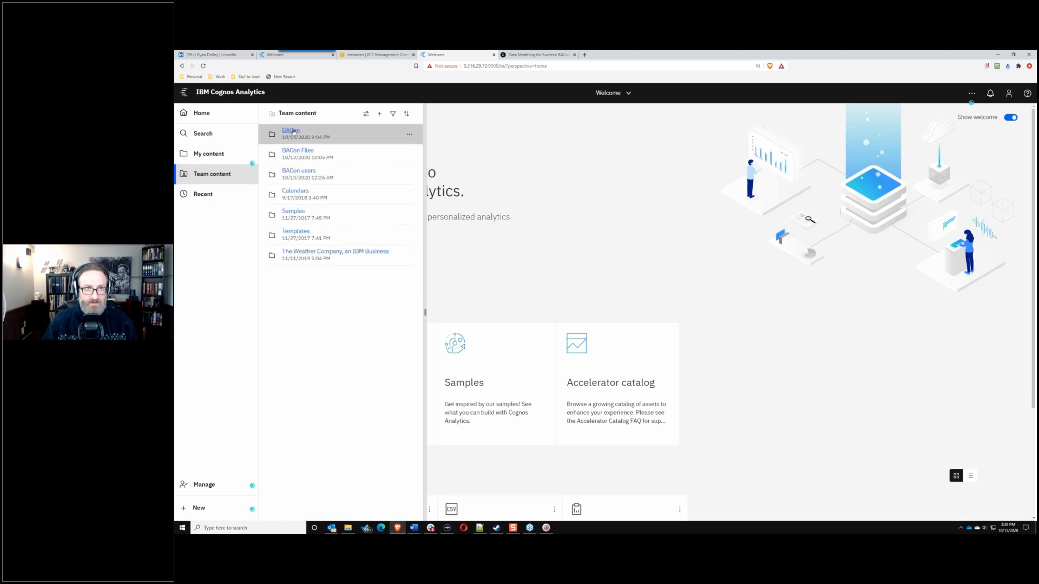
left_click(312, 171)
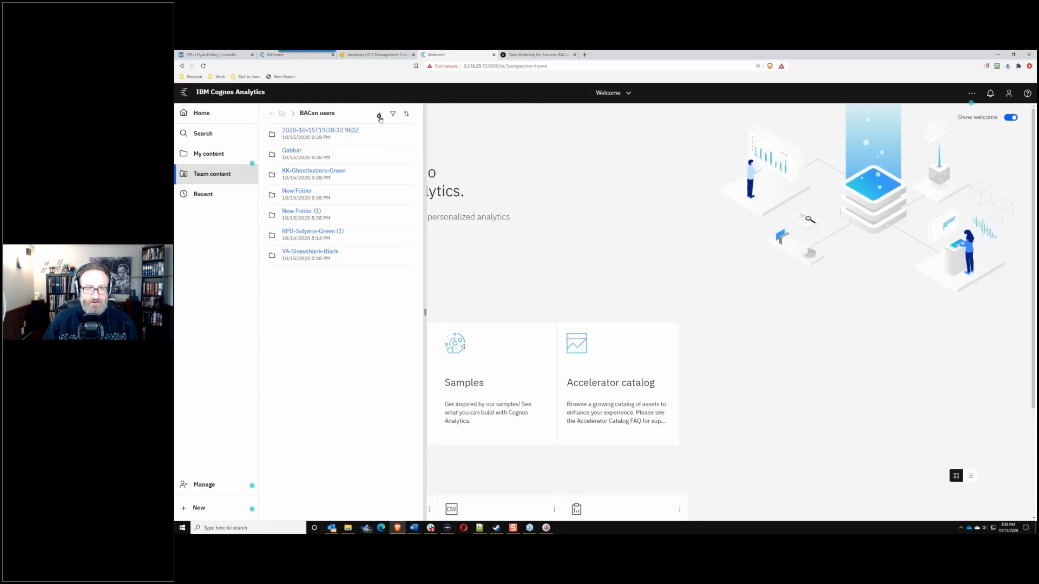
Step: Add a new folder named 'RPD-Solyaris-Green' inside BACon users
left_click(379, 114)
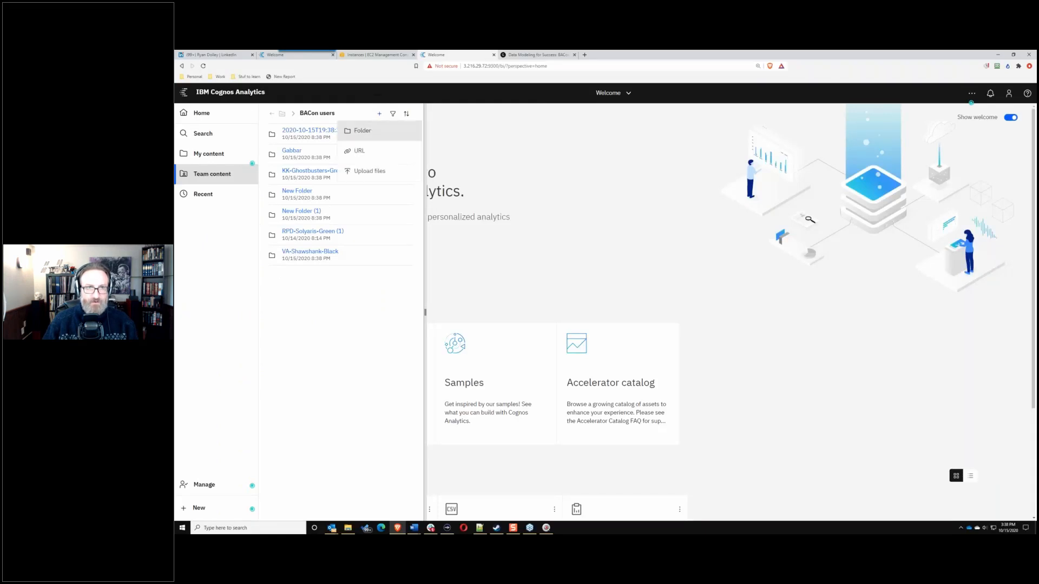
left_click(370, 133)
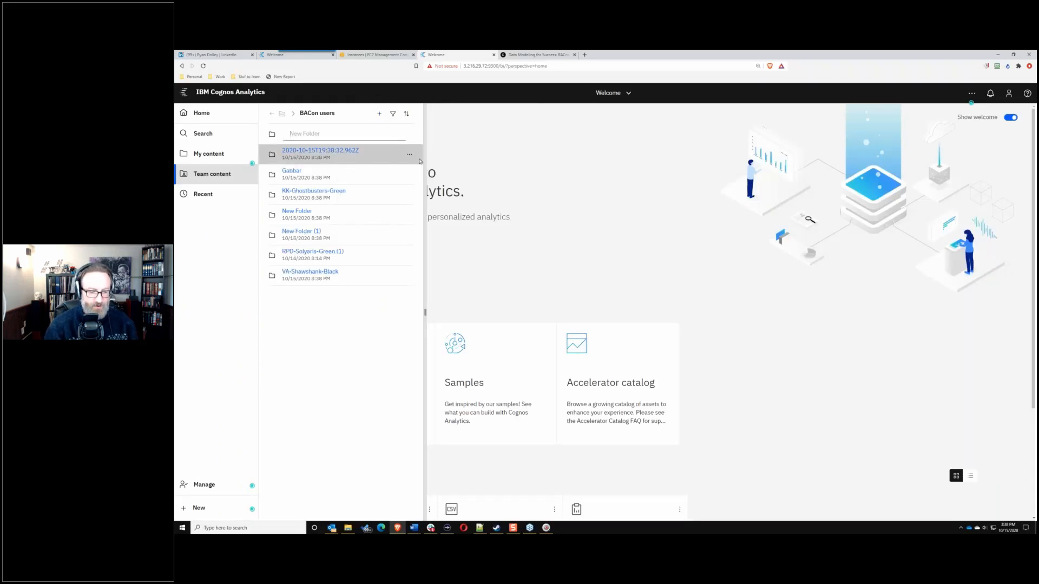
type("RPD")
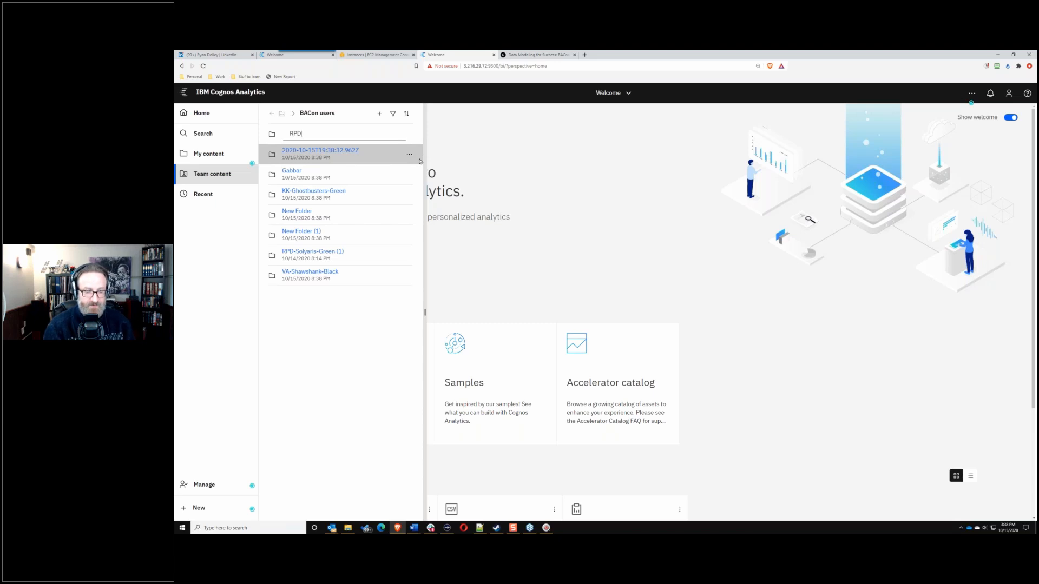
type("-")
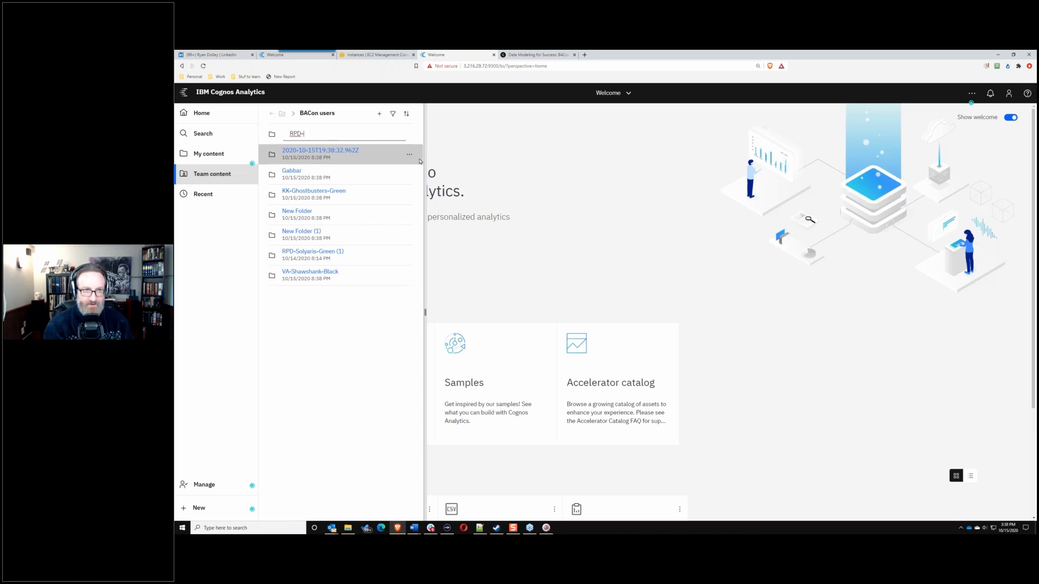
type("Solyaris")
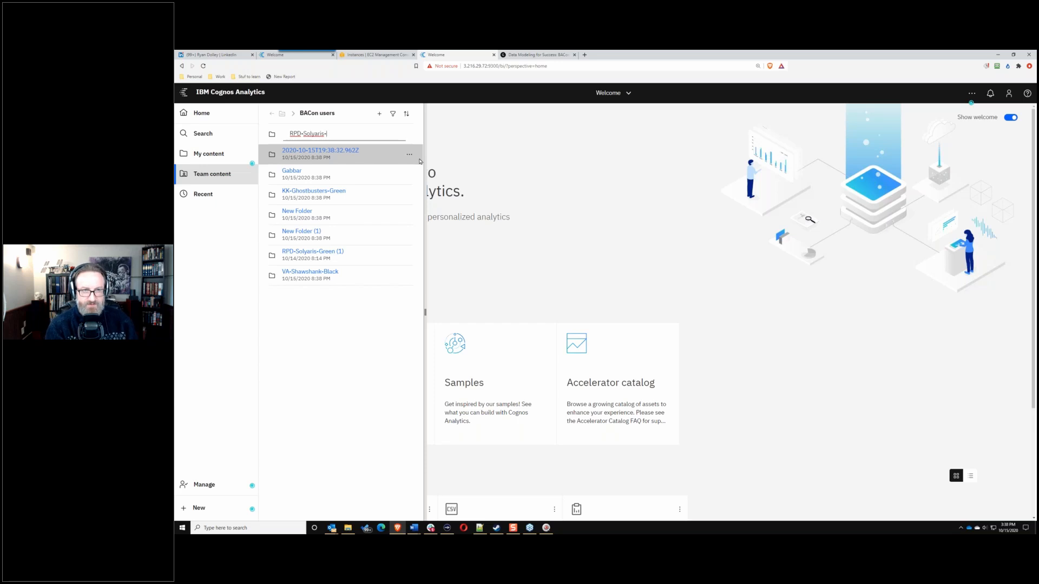
type("-")
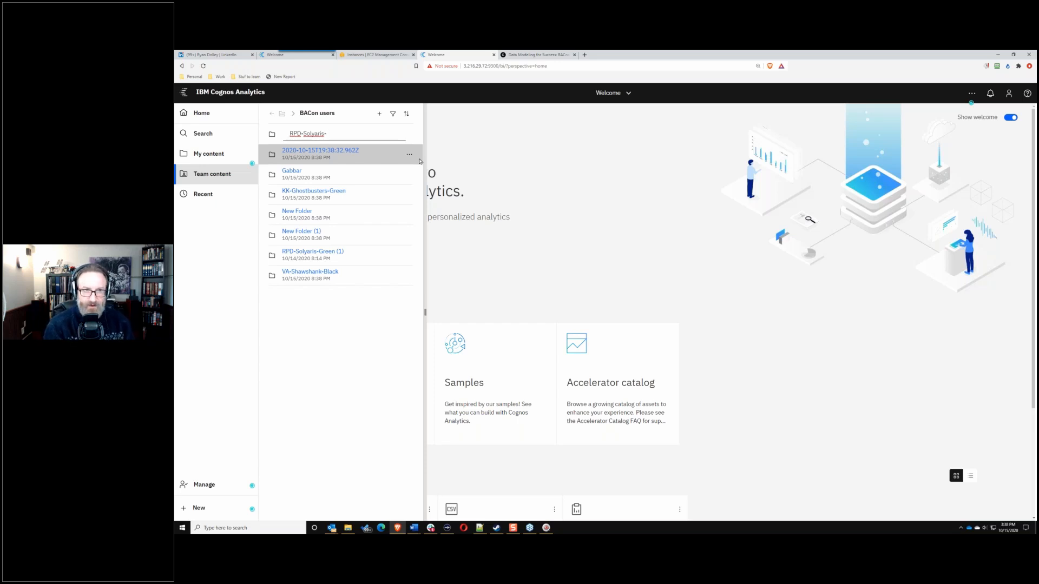
type("Green")
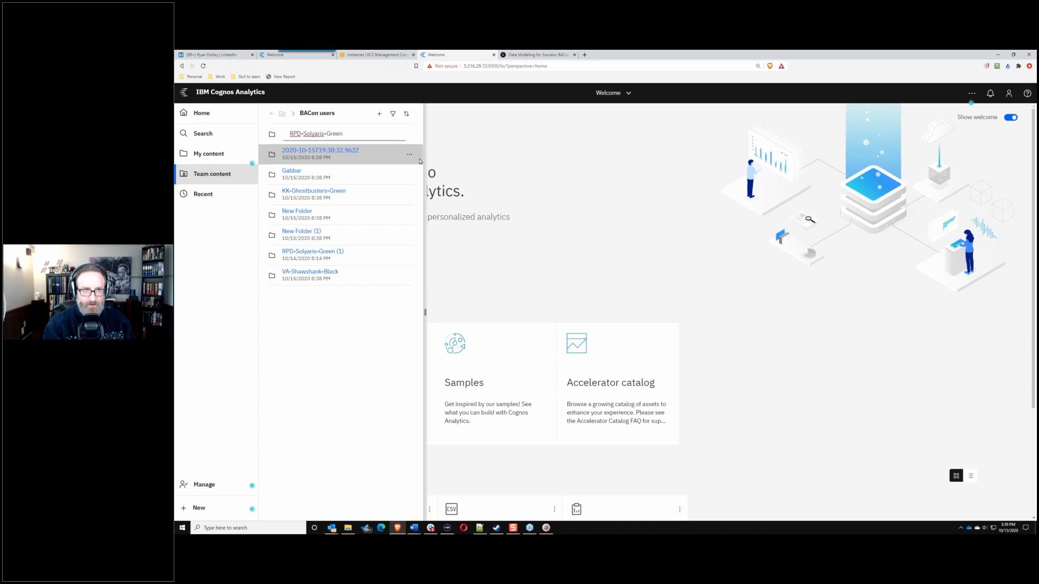
key("Return")
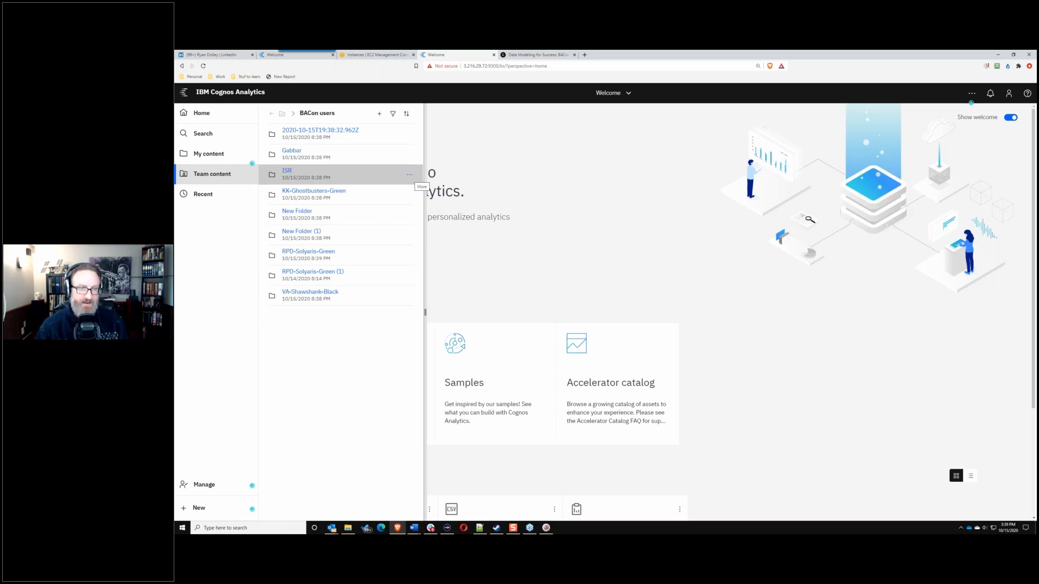
Step: Reload the Team content panel twice until BACon users lists about twenty attendee folders
left_click(207, 176)
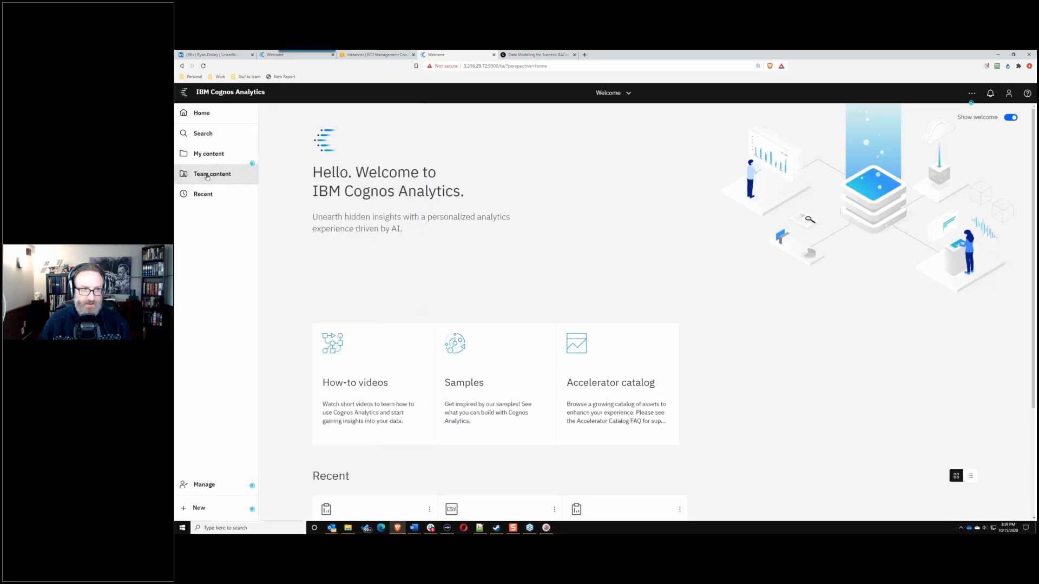
left_click(207, 176)
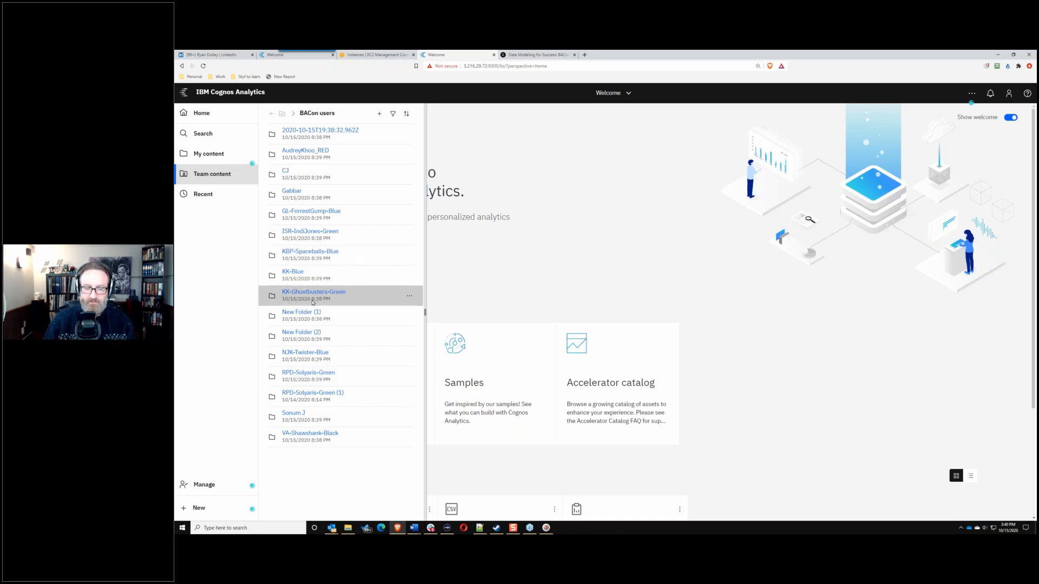
left_click(214, 174)
left_click(215, 174)
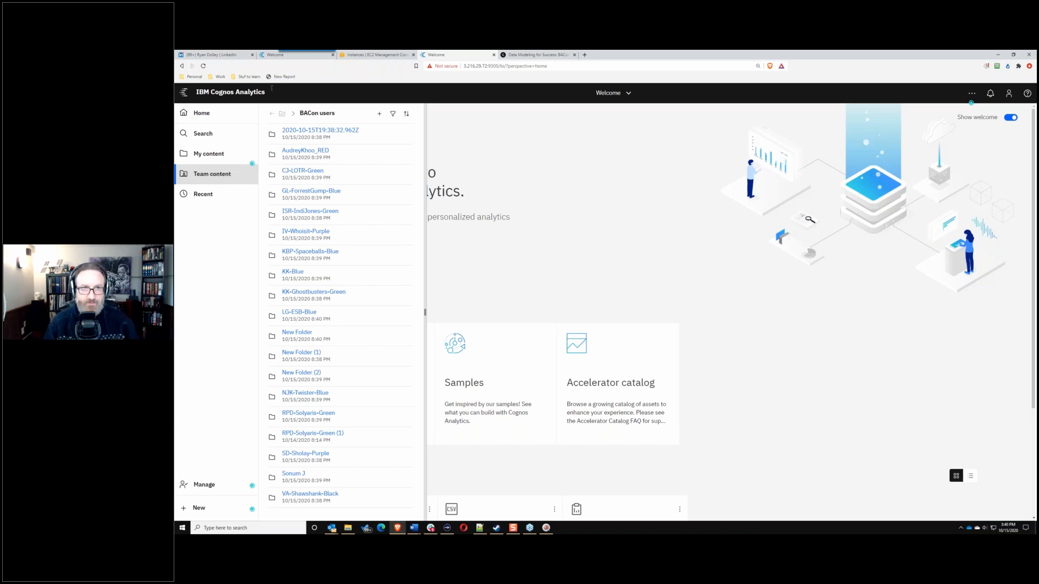
Step: Read through the workshop instructions in the Data Modeling for Success post, then return to a Cognos home page
left_click(524, 54)
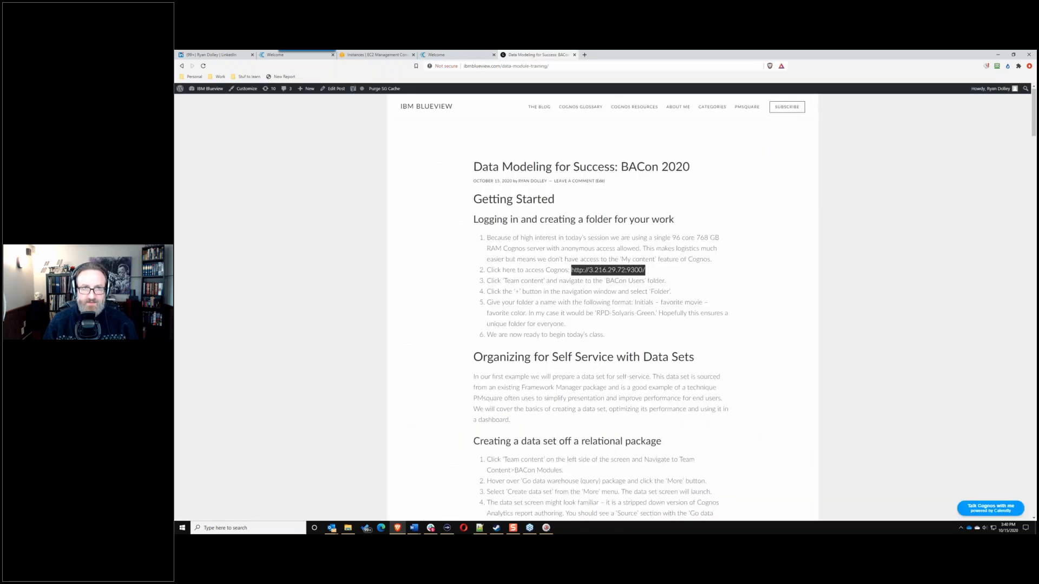
scroll(1021, 152, "down", 10)
scroll(1021, 152, "down", 20)
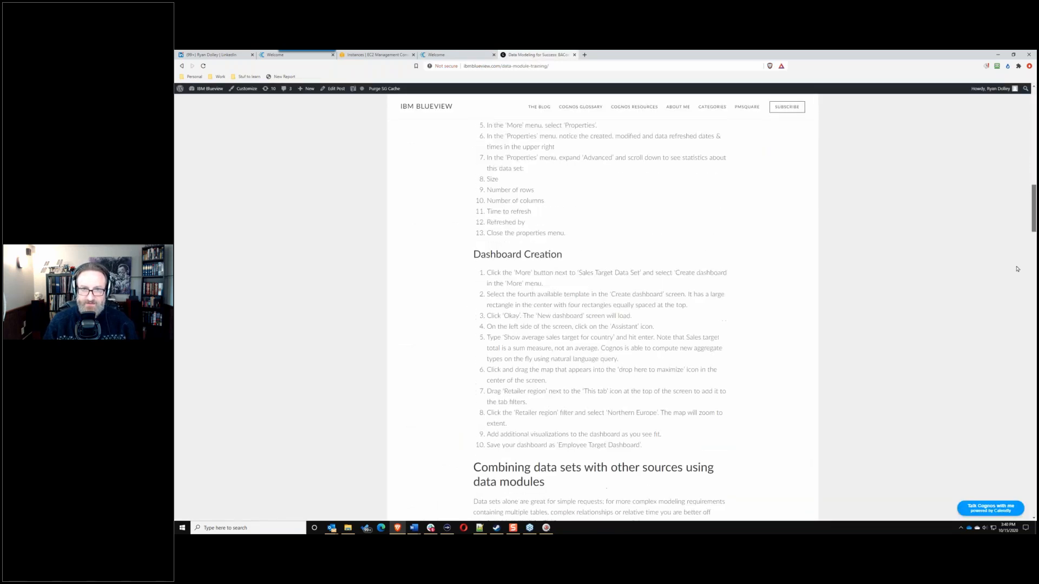
scroll(726, 247, "up", 20)
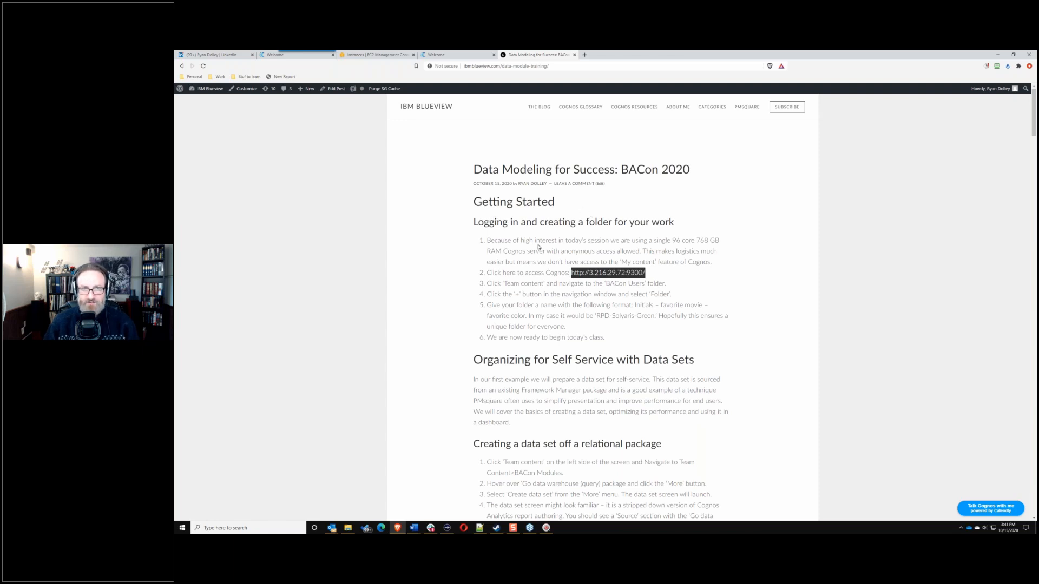
key("ctrl+2")
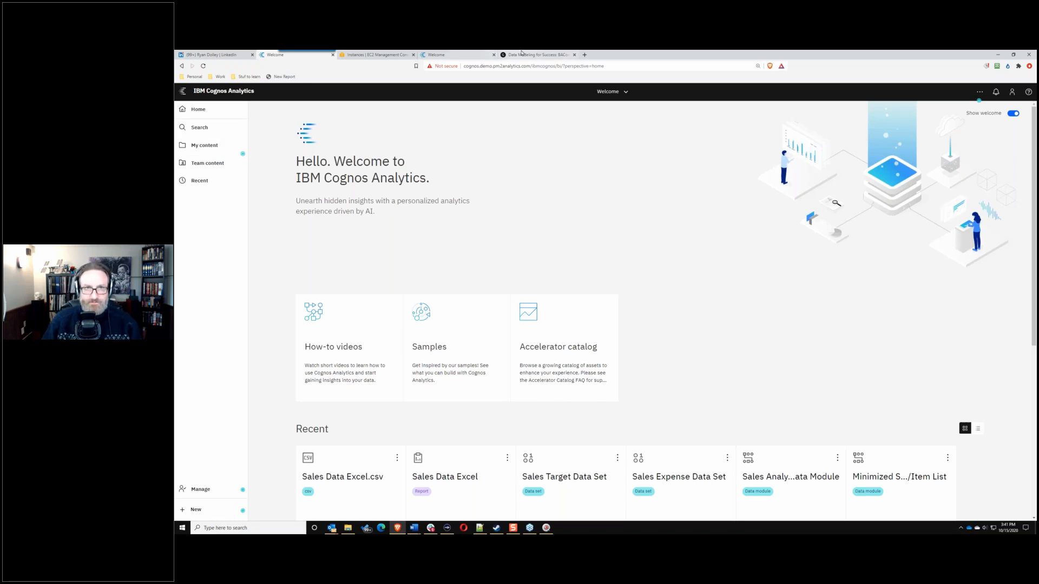
Step: Return to the 3.216.29.72 Cognos Welcome page, browse the BACon users folders, and close Team content
left_click(458, 53)
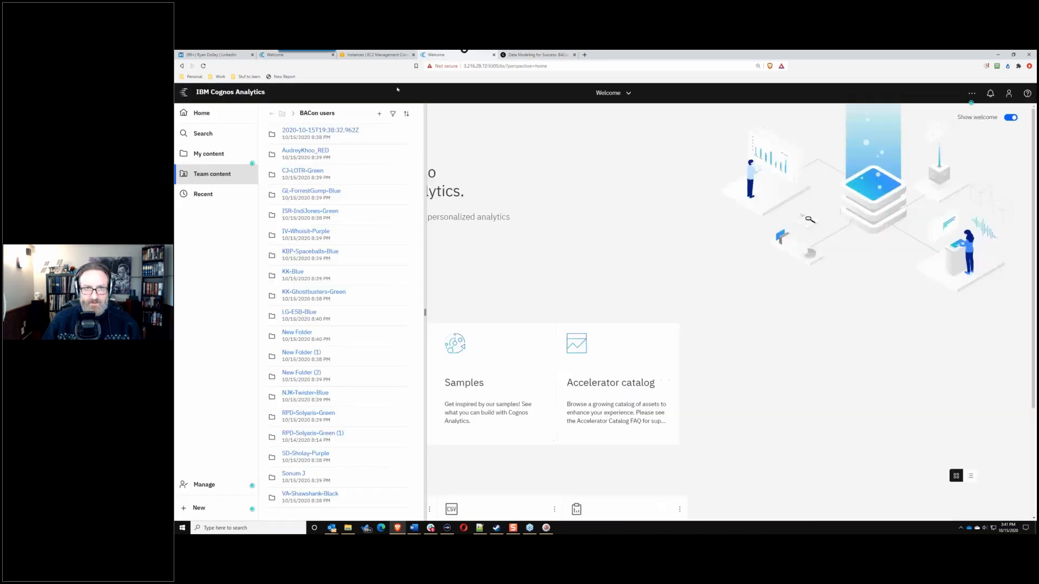
left_click(212, 177)
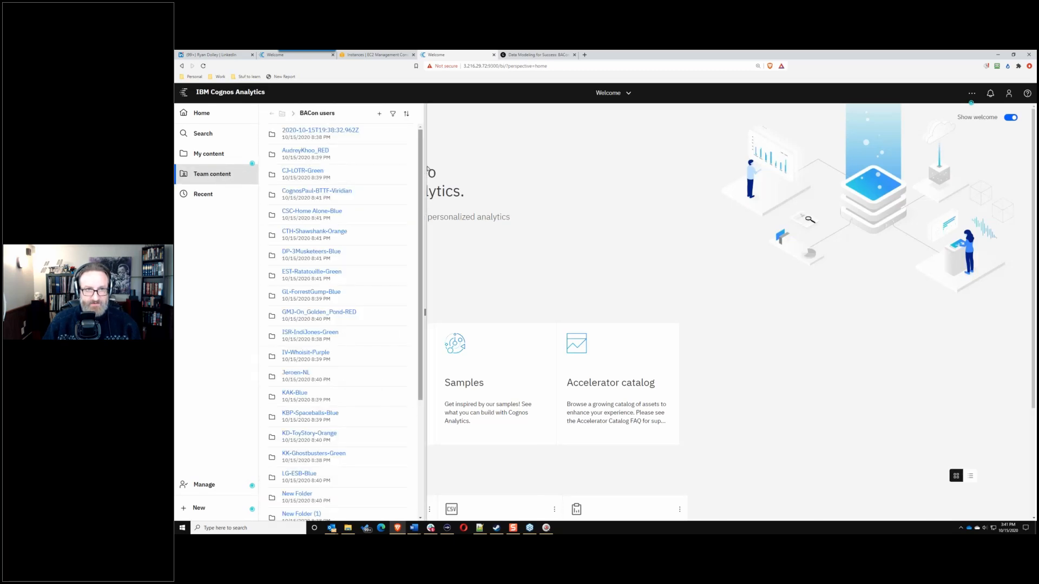
left_click_drag(421, 175, 408, 128)
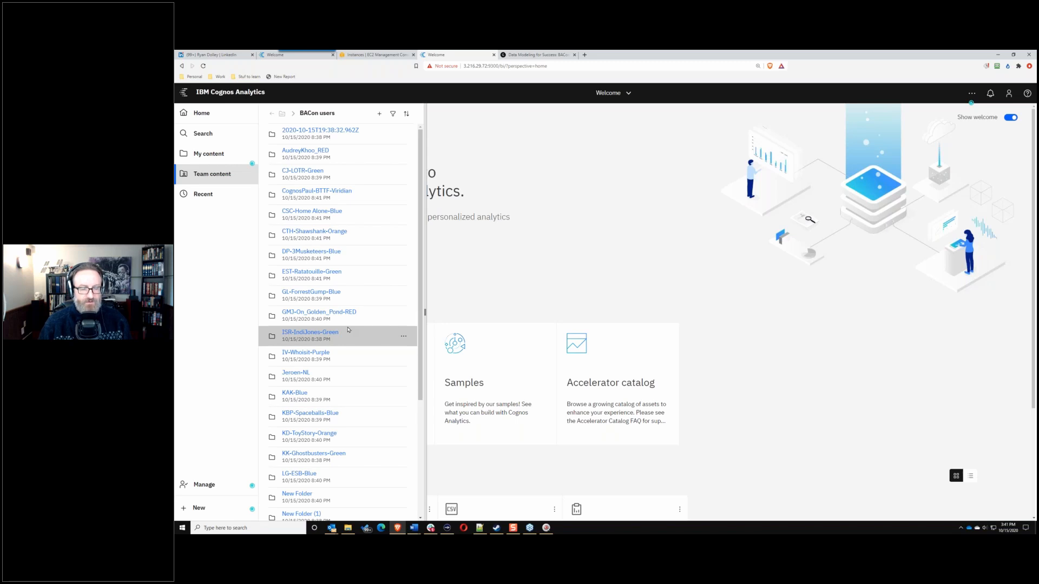
left_click(206, 180)
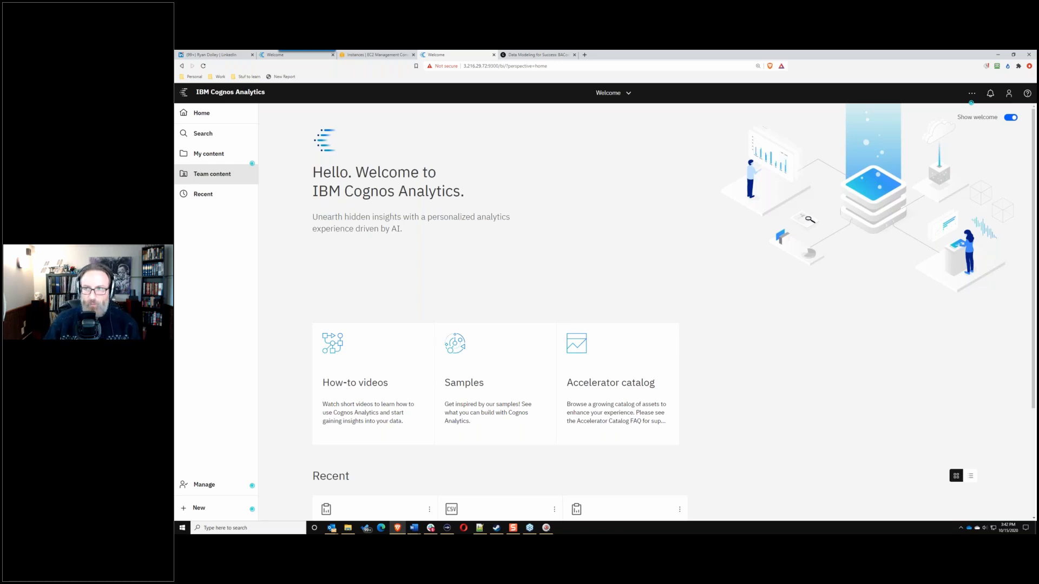
Step: Browse Team content to the Samples > Models folder, after a brief look inside BACon
left_click(208, 176)
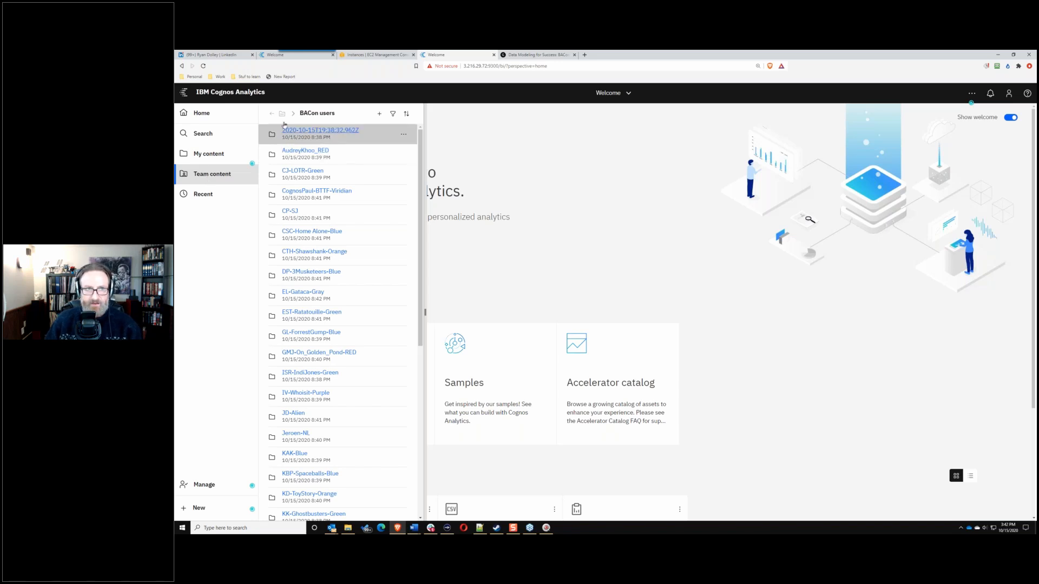
left_click(268, 114)
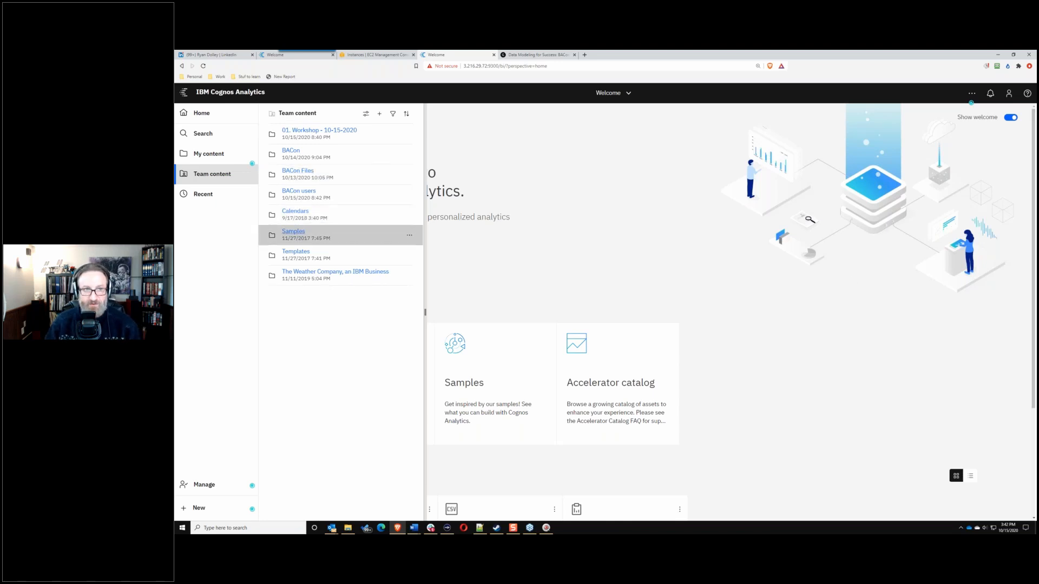
left_click(291, 151)
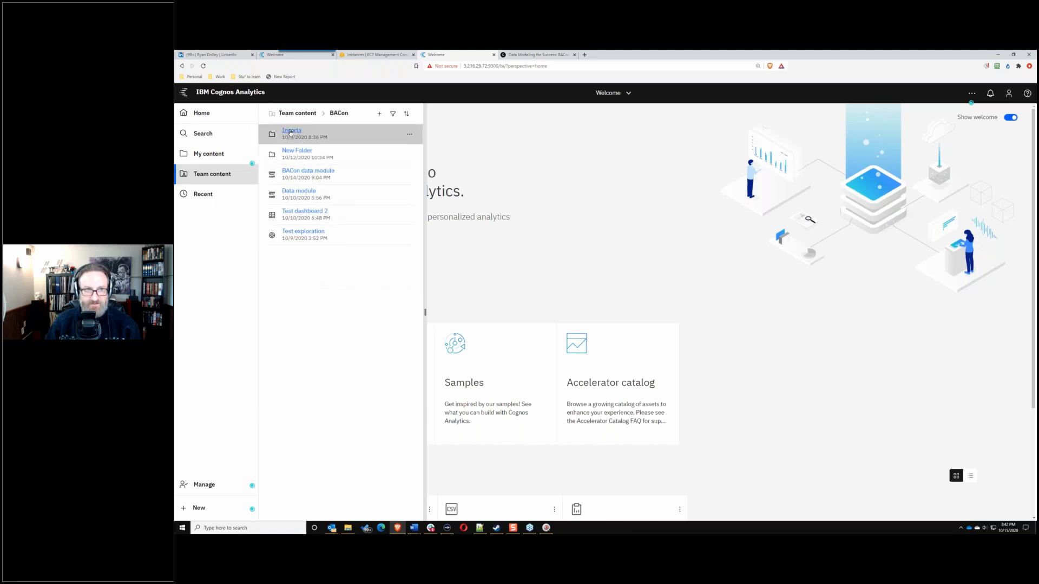
left_click(277, 114)
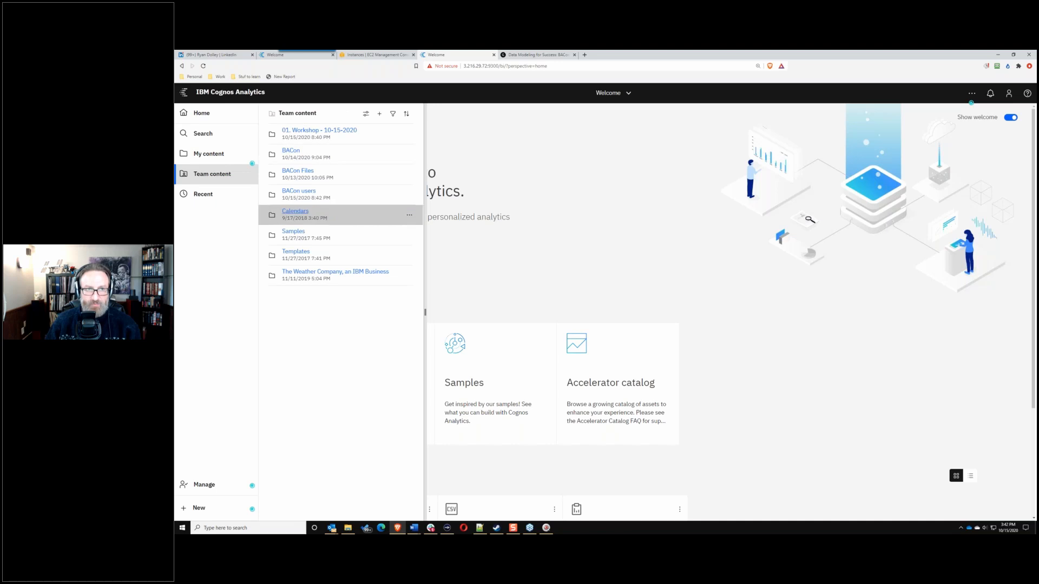
left_click(299, 233)
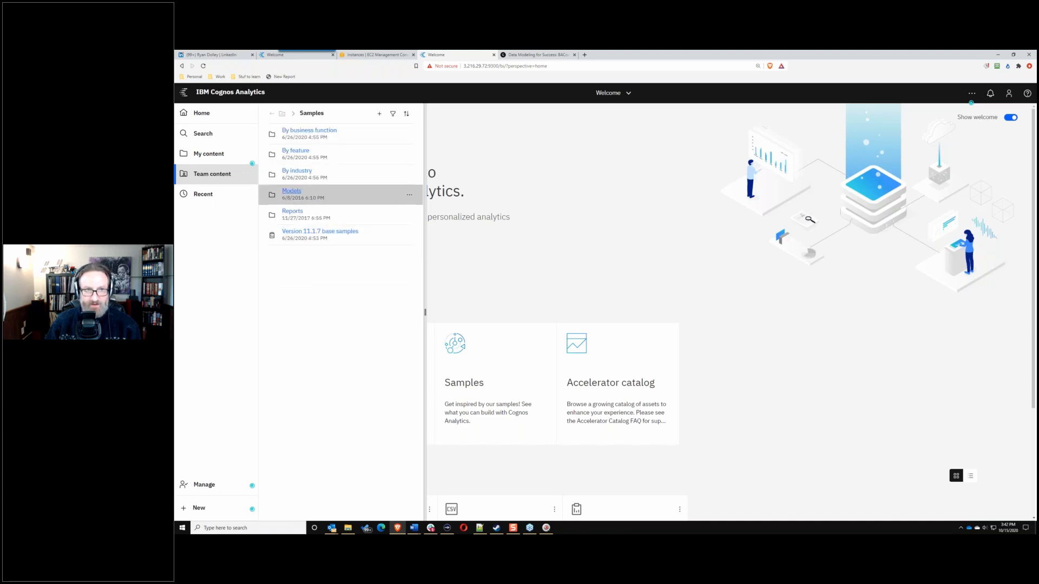
left_click(289, 192)
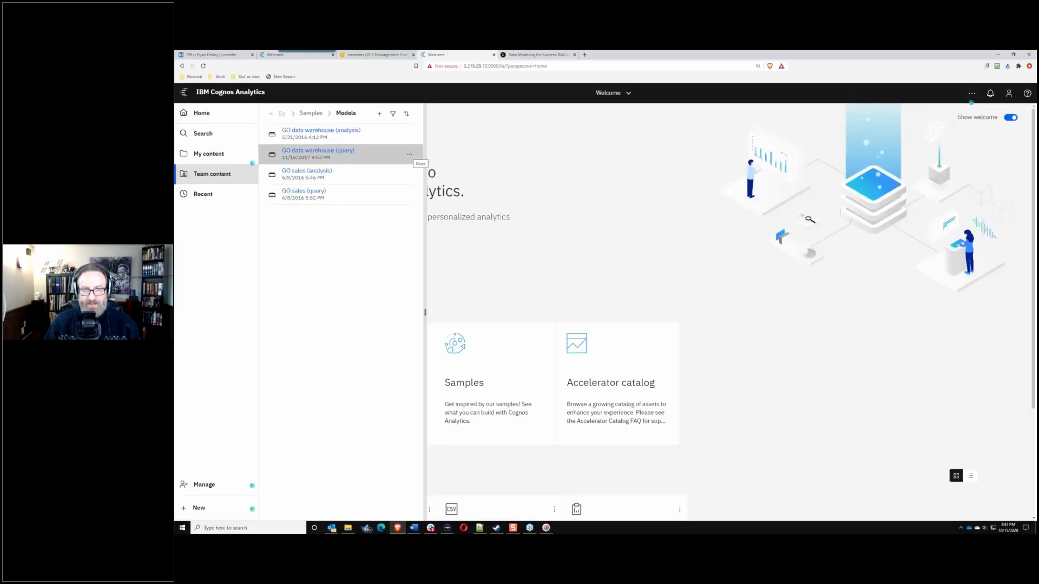
Step: Create a new data set from the GO data warehouse (query) package
left_click(410, 156)
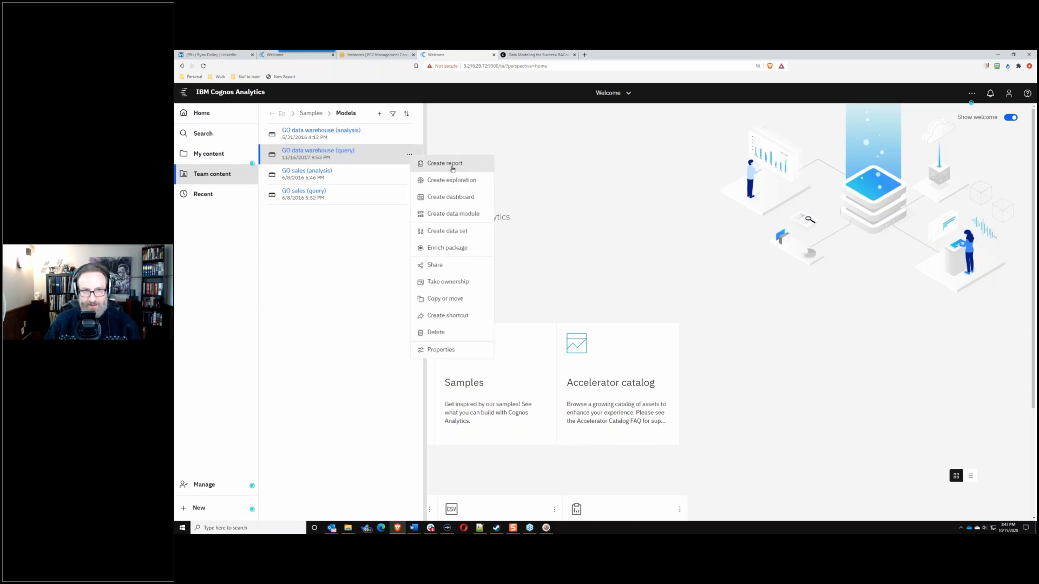
left_click(468, 236)
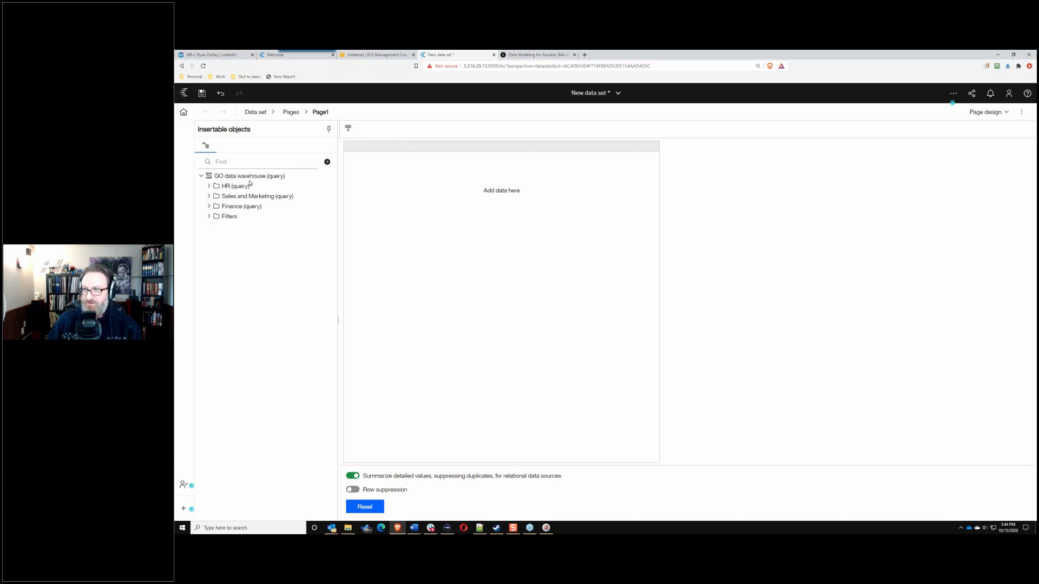
Step: Expand Sales and Marketing (query) and Sales target (query) to reveal its tables
left_click(210, 196)
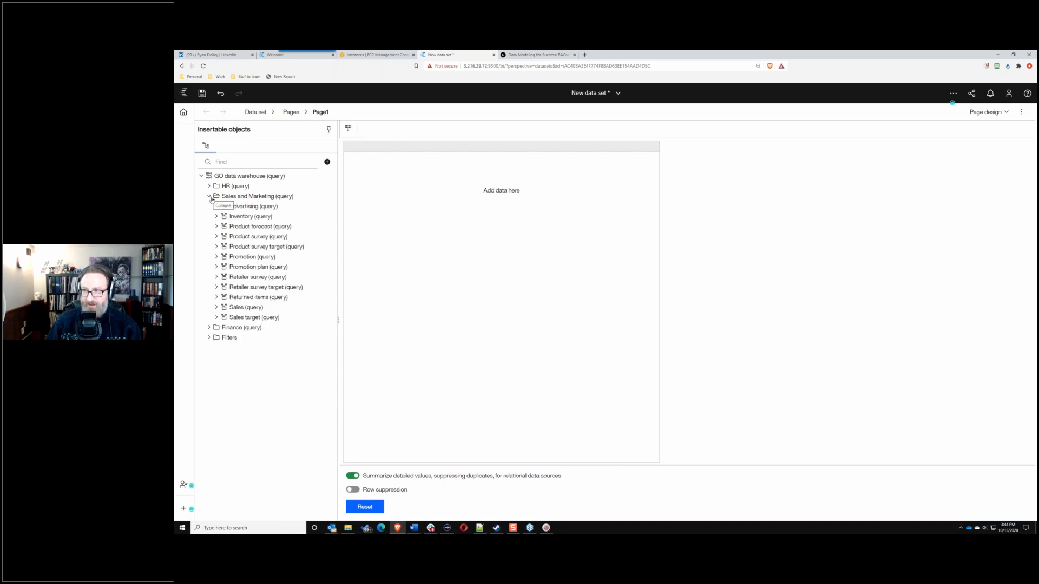
left_click(217, 318)
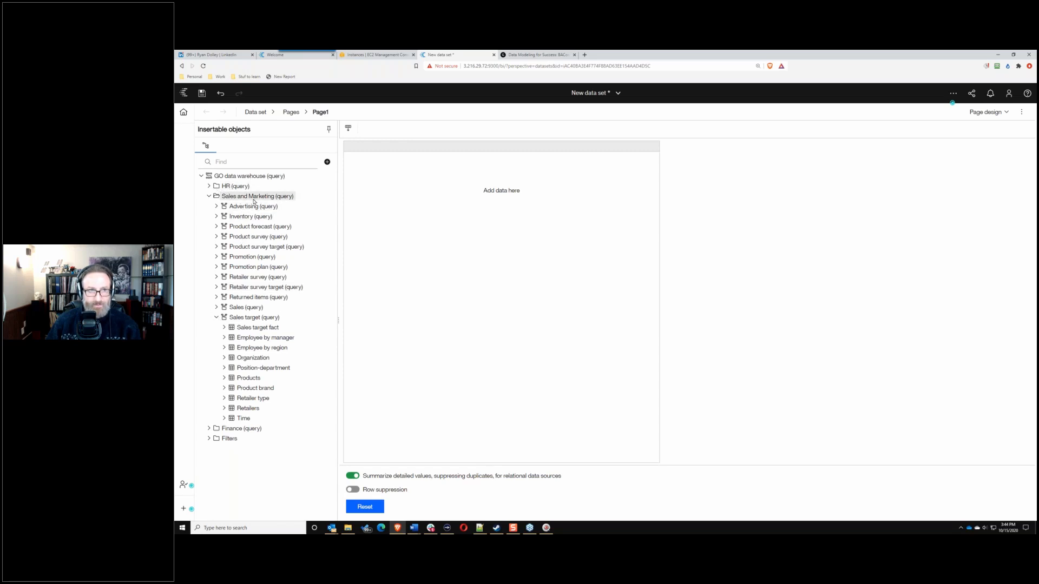
left_click(214, 197)
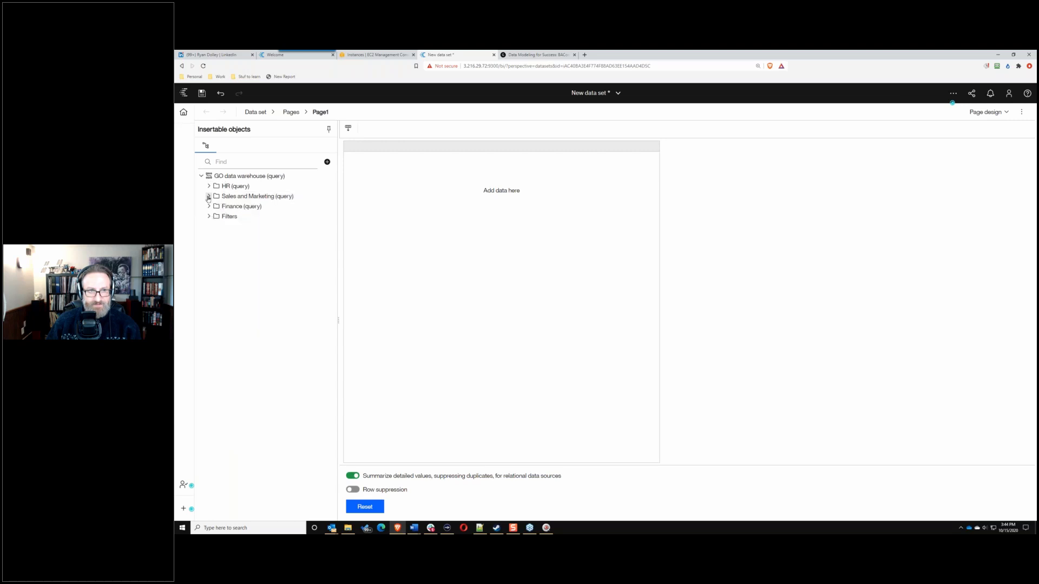
left_click(211, 197)
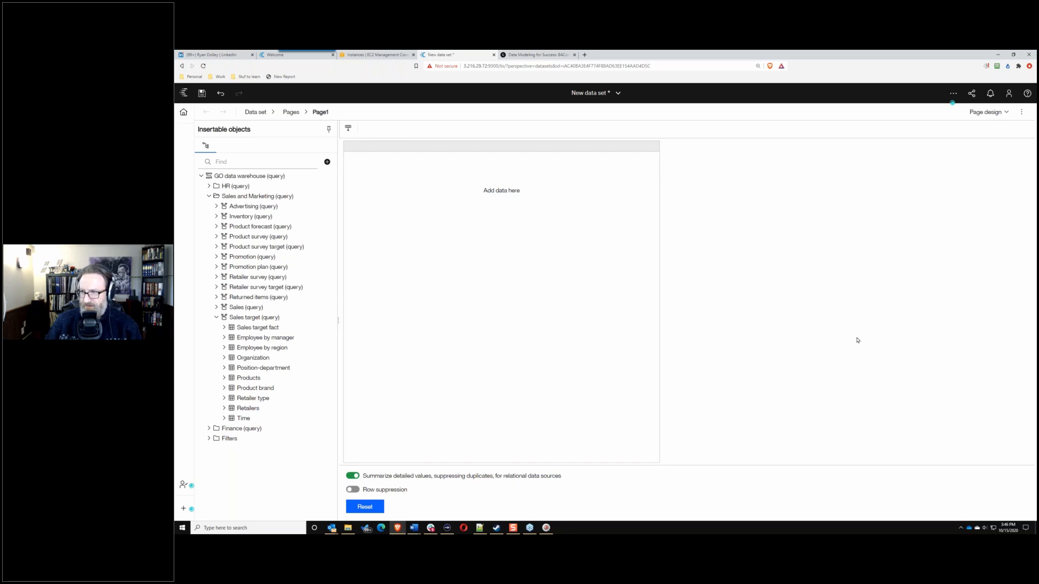
Step: Add Region, Retailer country, Retailer name and Region code from Retailers to the list
left_click(224, 408)
left_click(253, 265)
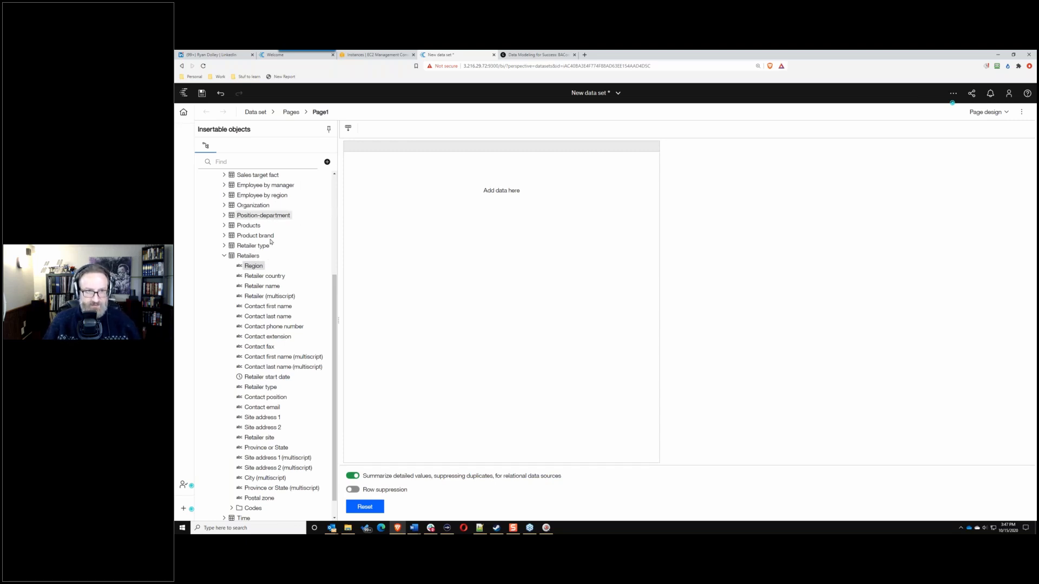
left_click(262, 286, "ctrl")
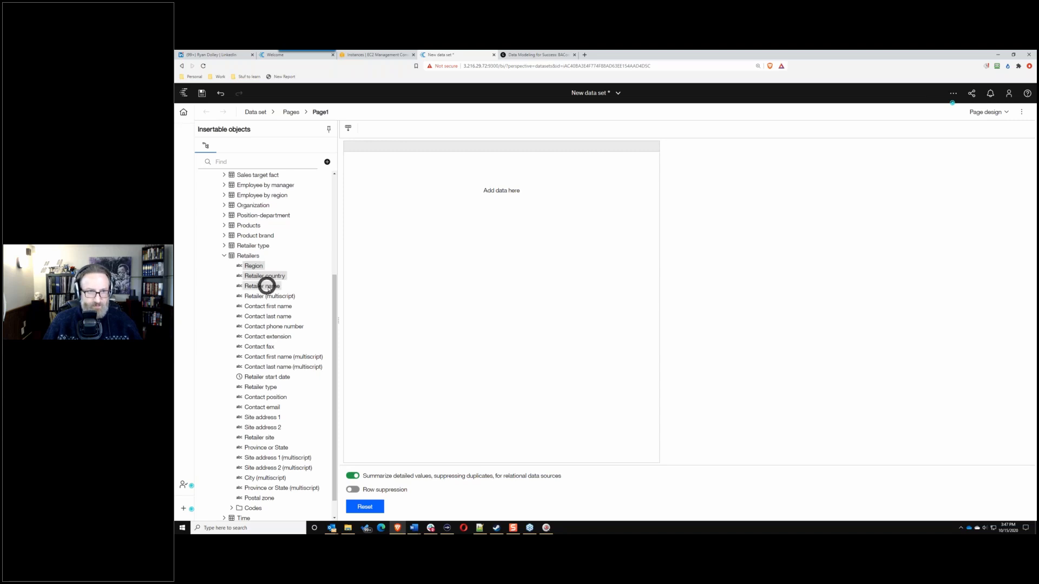
scroll(265, 449, "down", 1)
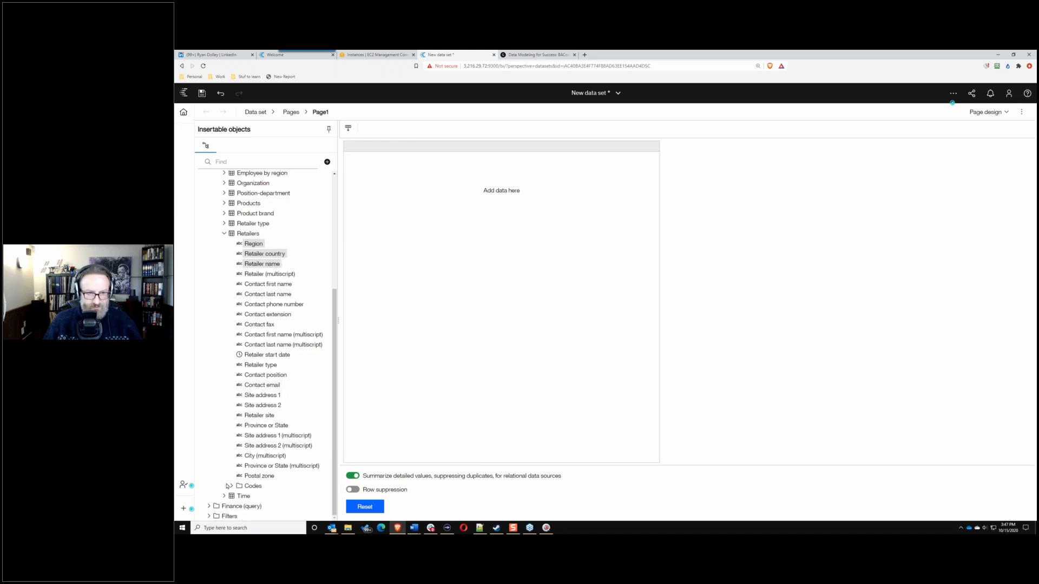
left_click(231, 486)
left_click(268, 417, "ctrl")
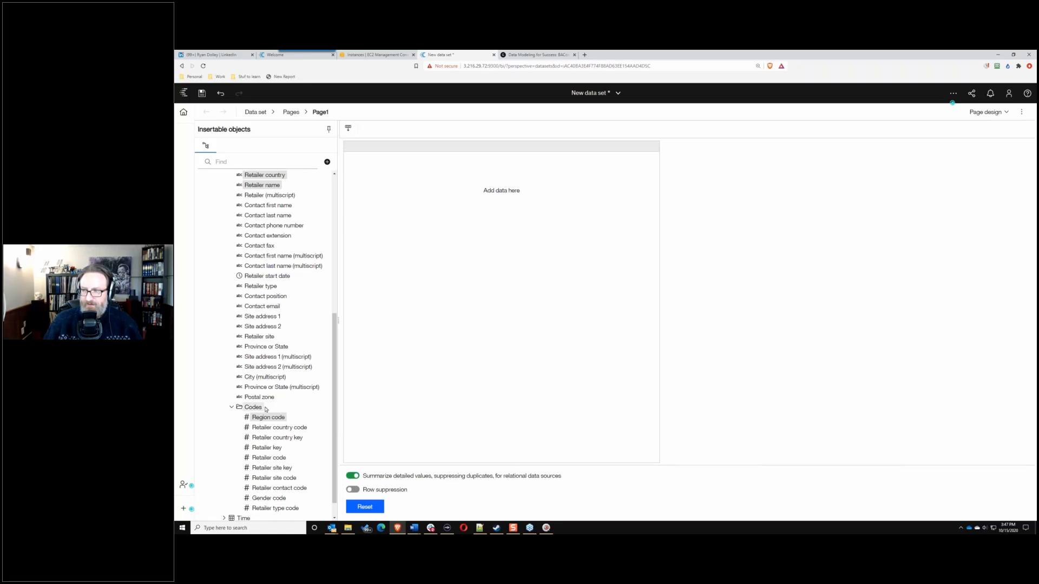
scroll(252, 254, "up", 2)
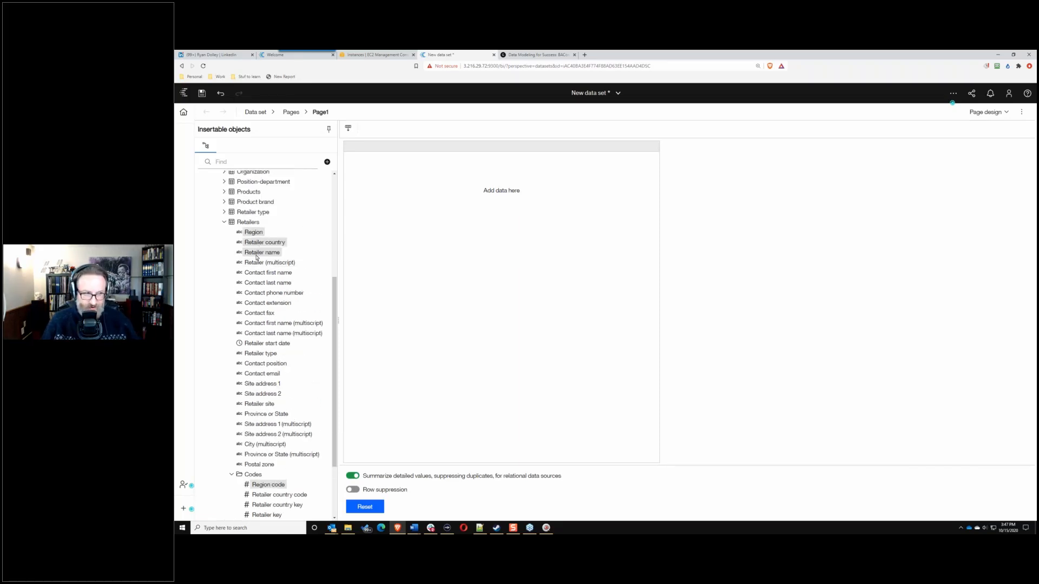
left_click_drag(258, 247, 381, 226)
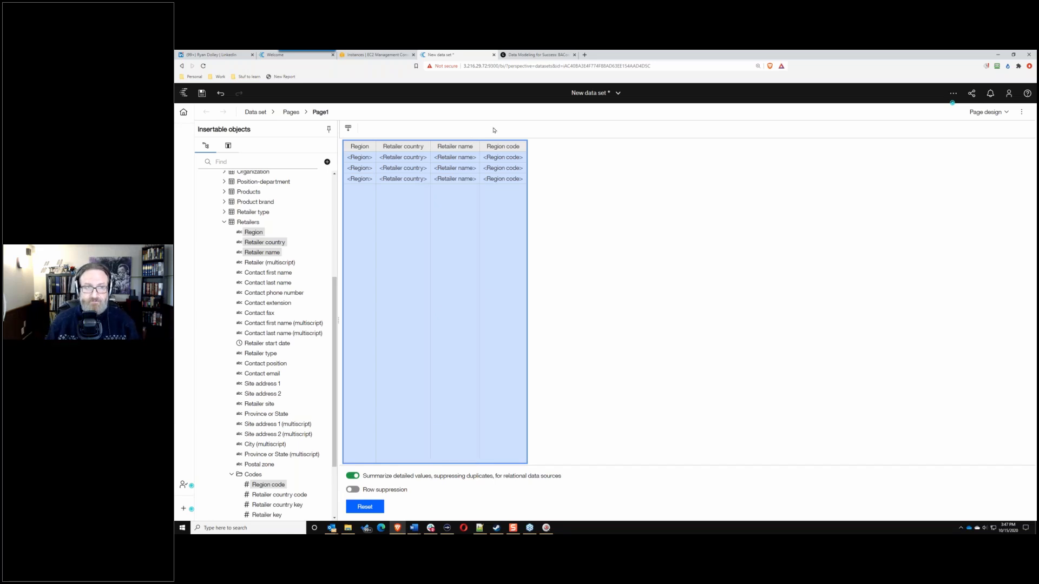
Step: Add Employee name and Position name from Employee by region as list columns
left_click(224, 223)
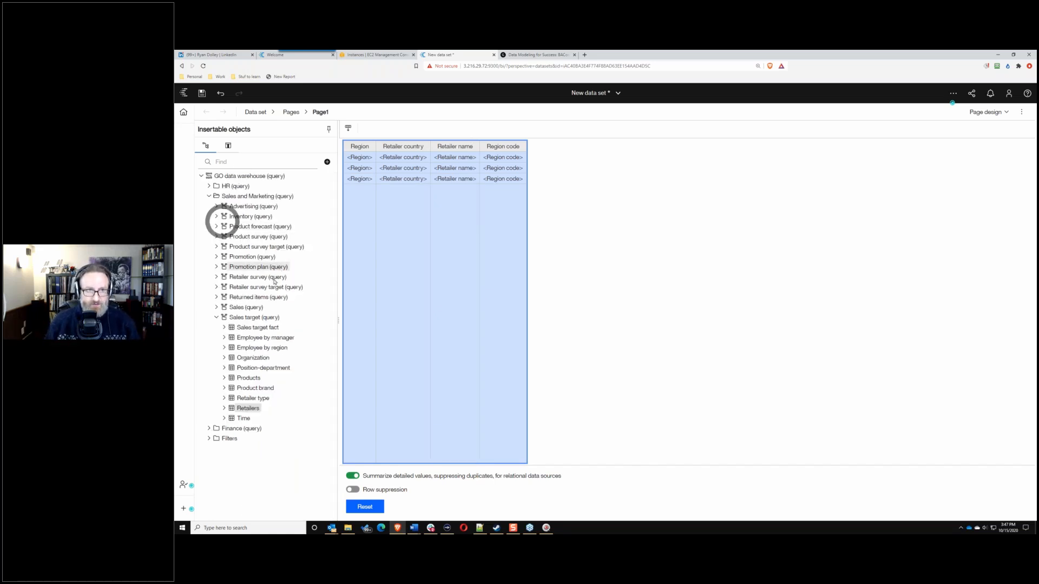
left_click(224, 348)
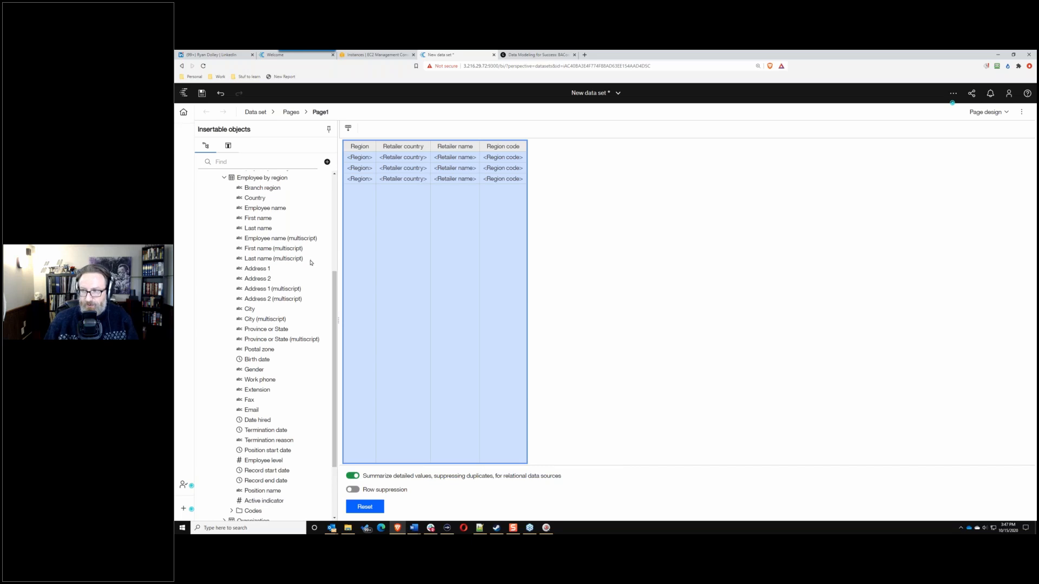
scroll(311, 263, "down", 1)
scroll(281, 209, "up", 1)
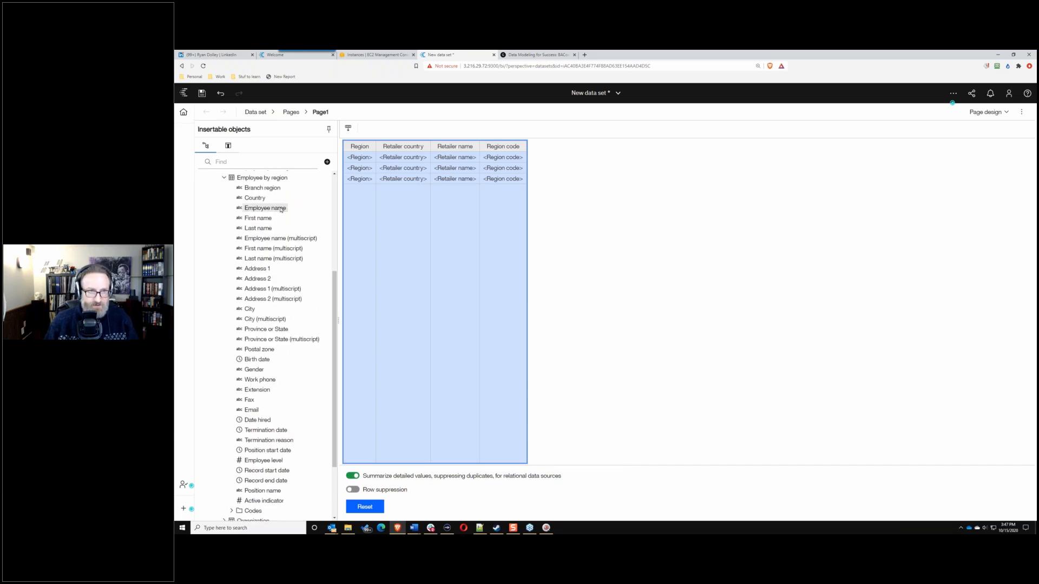
left_click(281, 209)
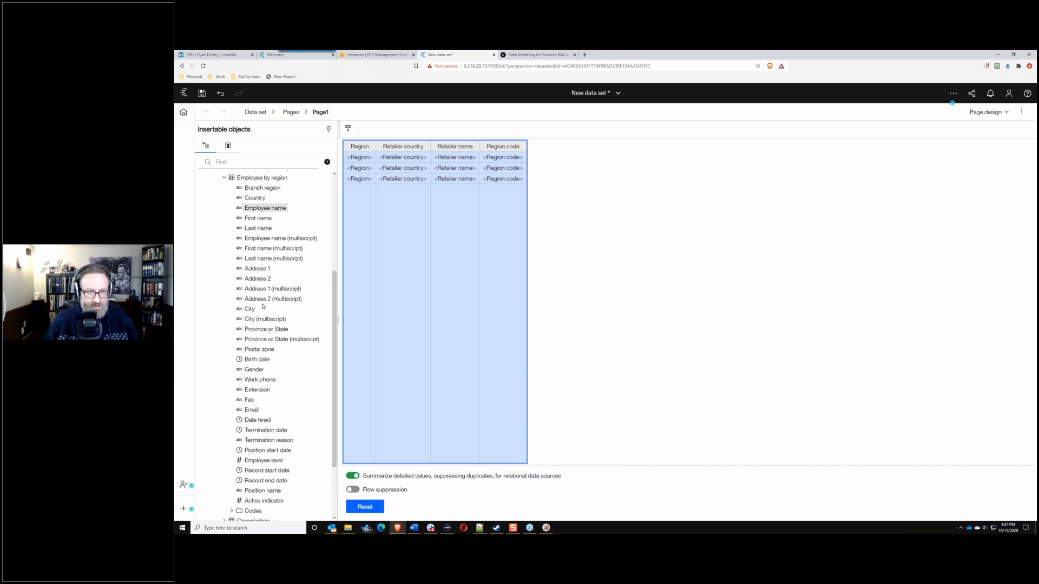
left_click(263, 491, "ctrl")
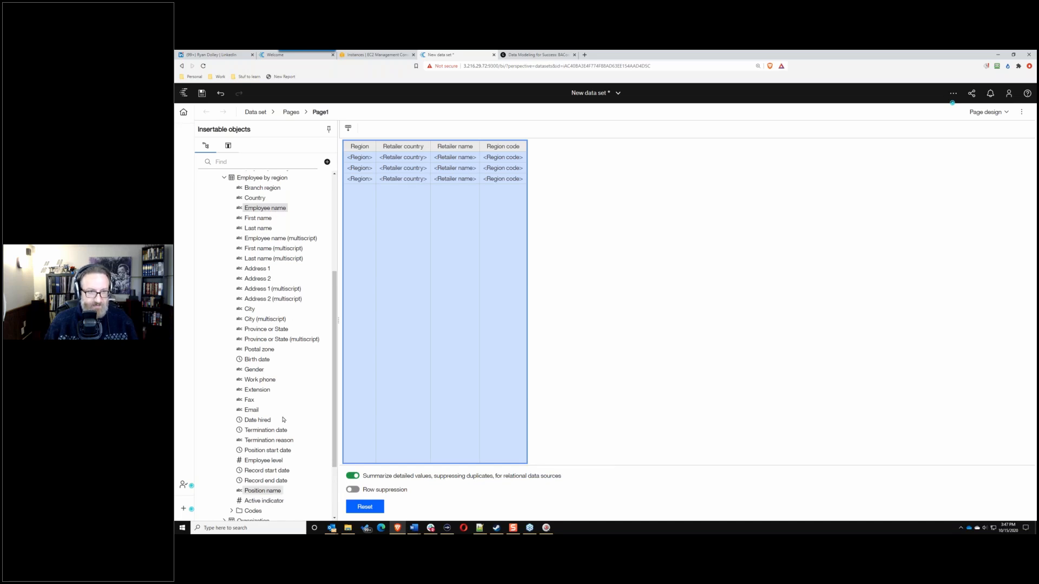
left_click(265, 228, "ctrl")
left_click_drag(264, 209, 507, 204)
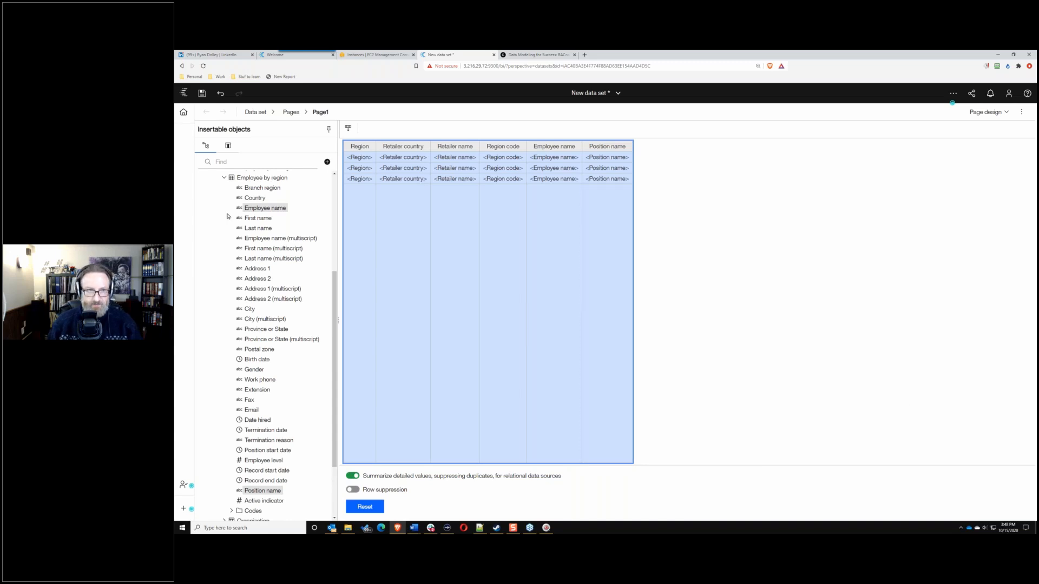
left_click(224, 177)
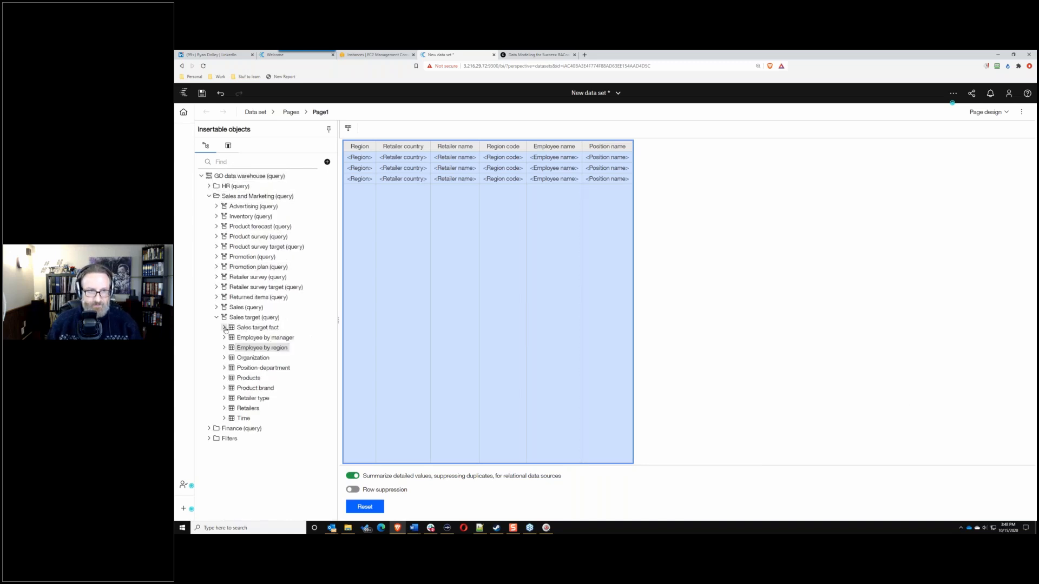
Step: Add Year, Month key, Month and Month (numeric) from Time after Position name
left_click(224, 419)
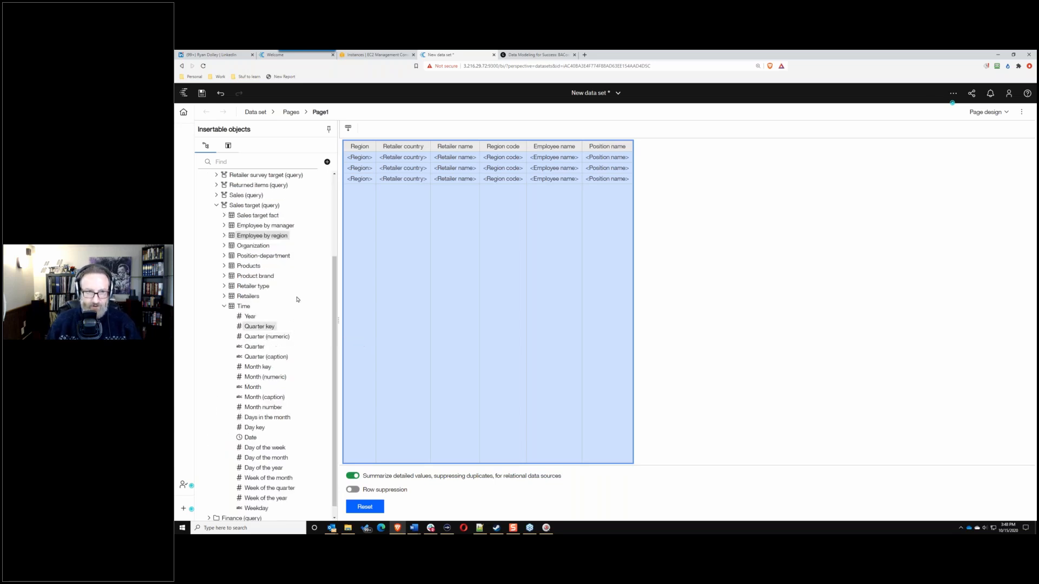
left_click(249, 318)
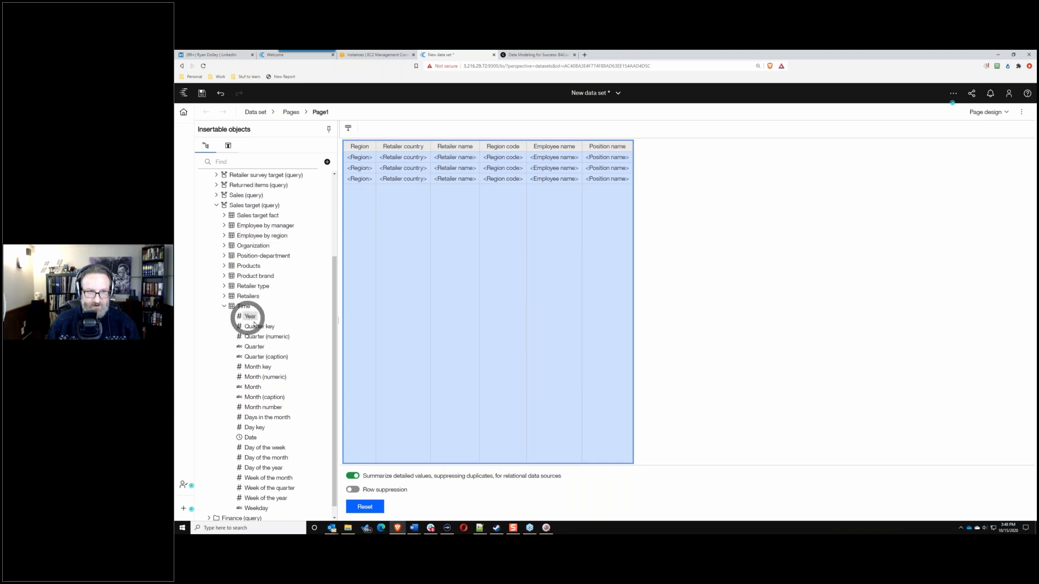
left_click(261, 367, "ctrl")
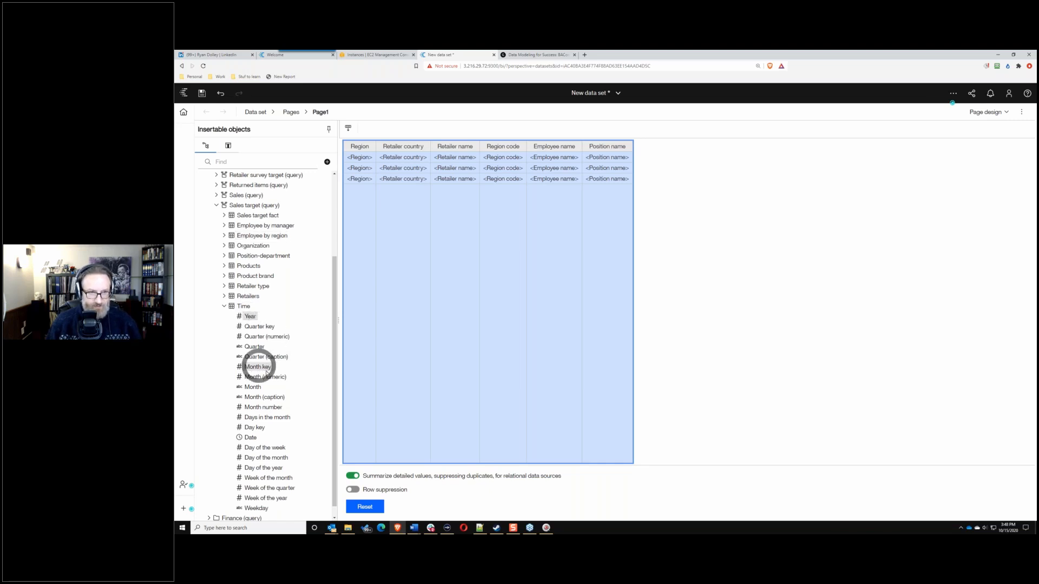
left_click(258, 387, "shift")
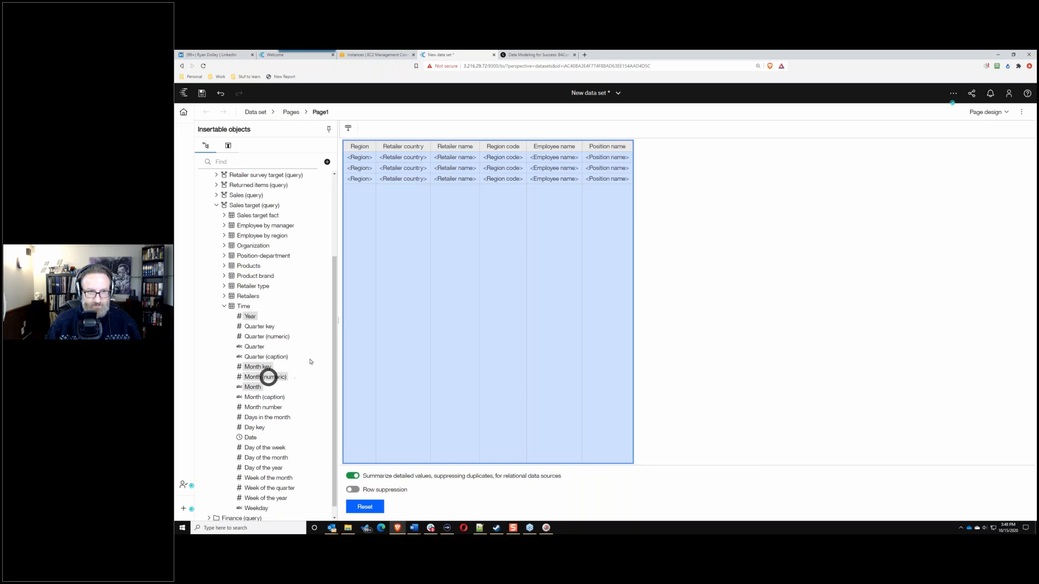
mouse_move(258, 387)
left_mouse_down()
mouse_move(643, 269)
mouse_move(612, 246)
left_mouse_up()
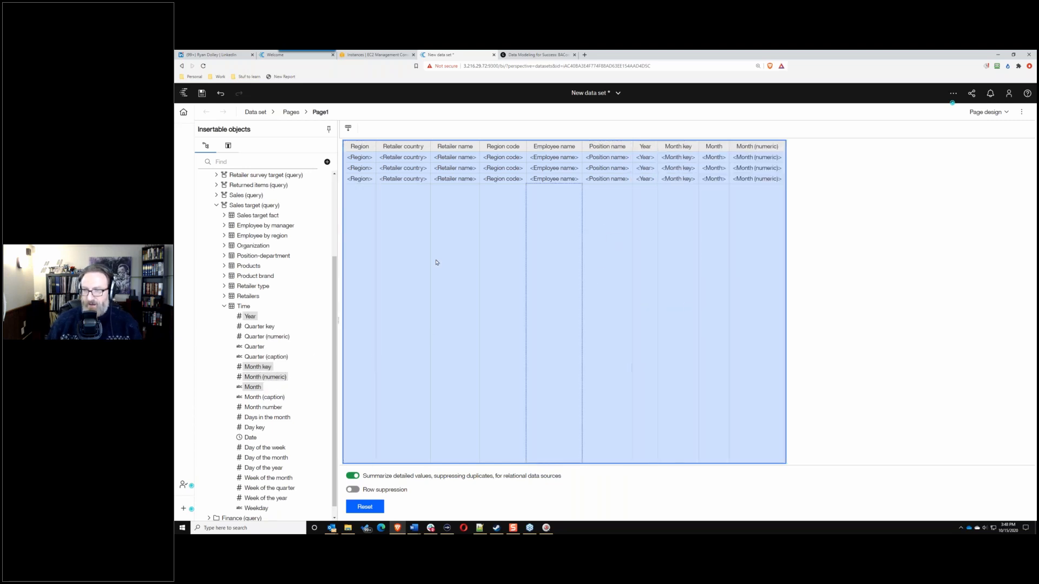
left_click(224, 306)
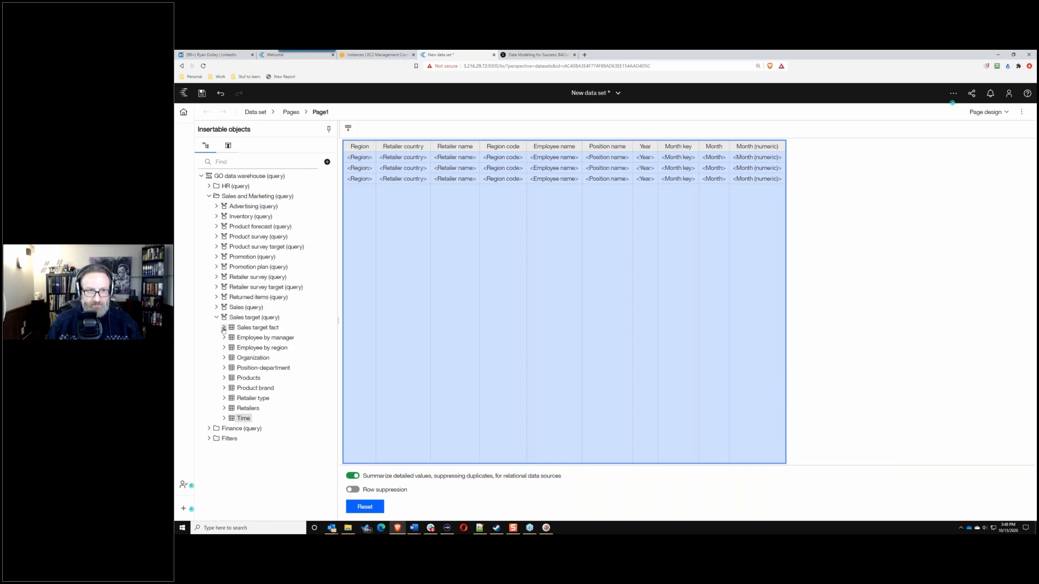
Step: Append the Sales target measure from Sales target fact as the last list column
left_click(223, 328)
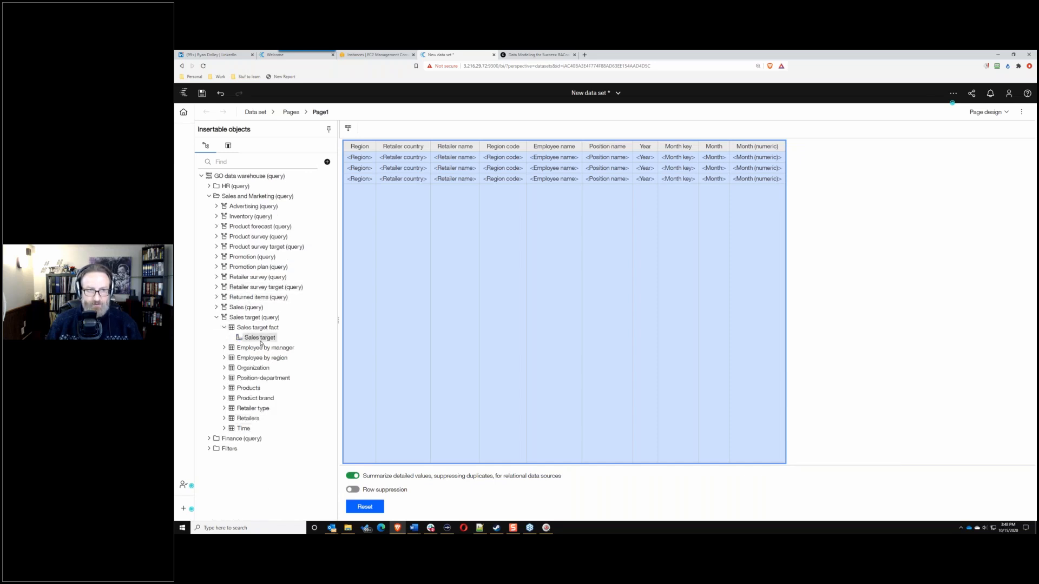
mouse_move(260, 337)
left_mouse_down()
mouse_move(568, 286)
mouse_move(765, 225)
mouse_move(759, 216)
left_mouse_up()
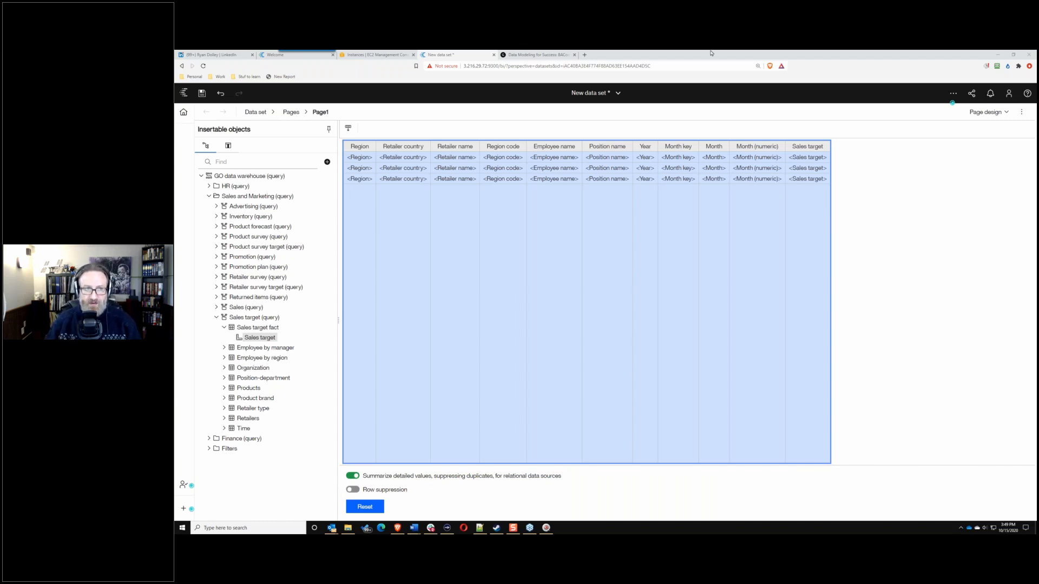
left_click(224, 328)
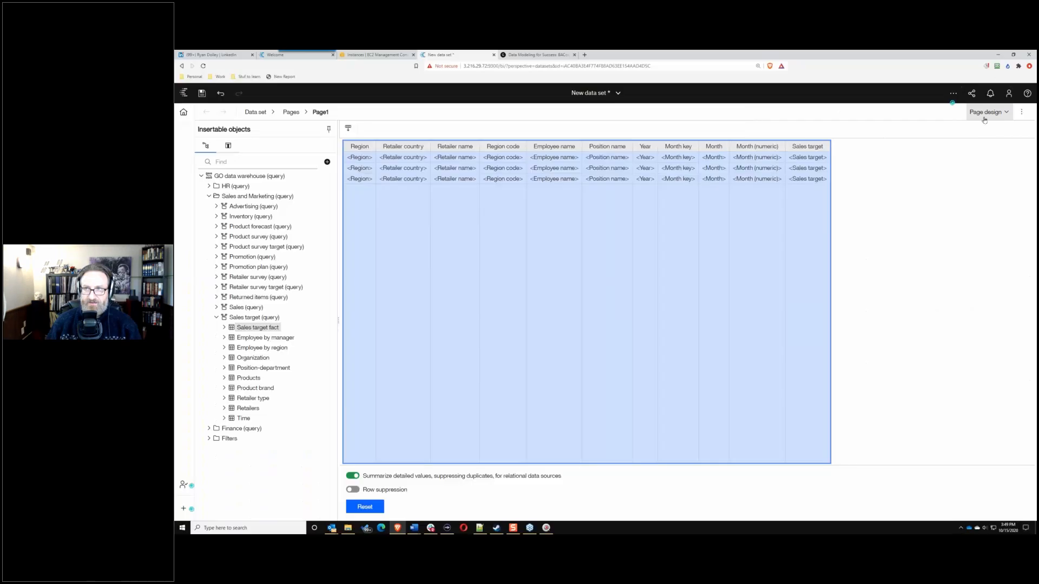
Step: Switch the data set view from Page design to Page preview
left_click(986, 112)
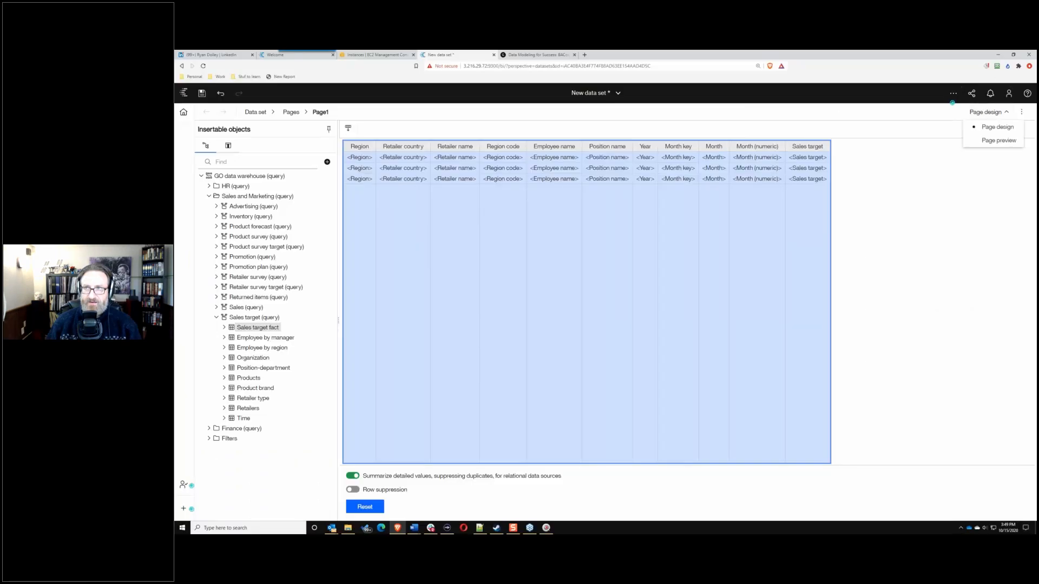
left_click(994, 142)
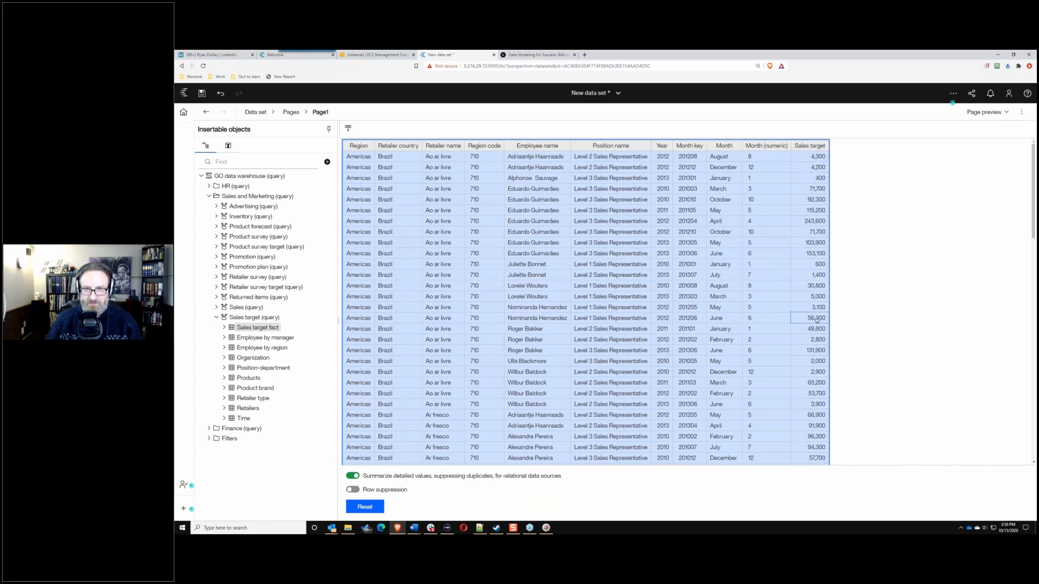
Step: Turn off 'Summarize detailed values, suppressing duplicates' and select the list
left_click(357, 479)
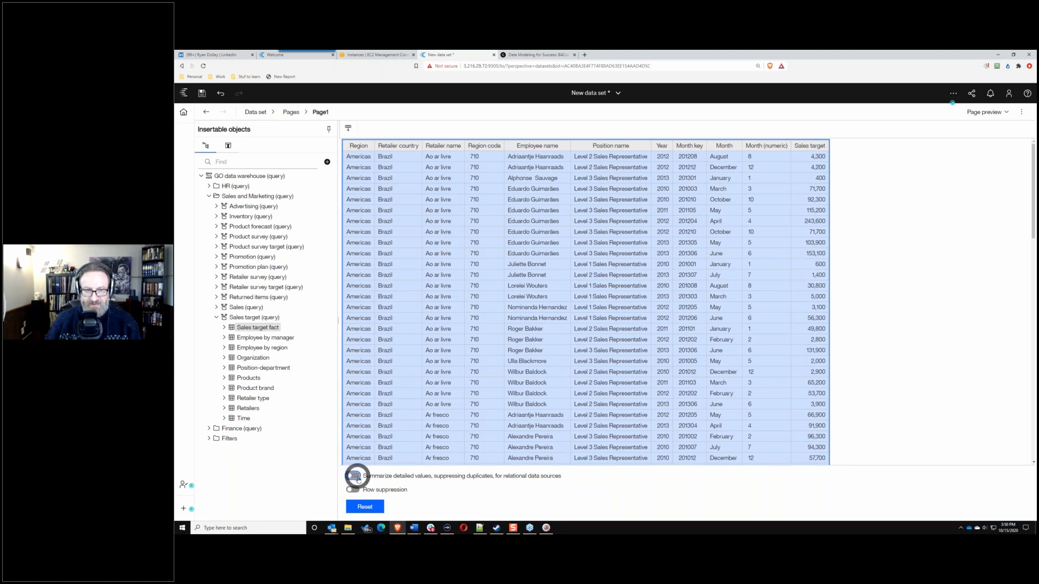
left_click(851, 147)
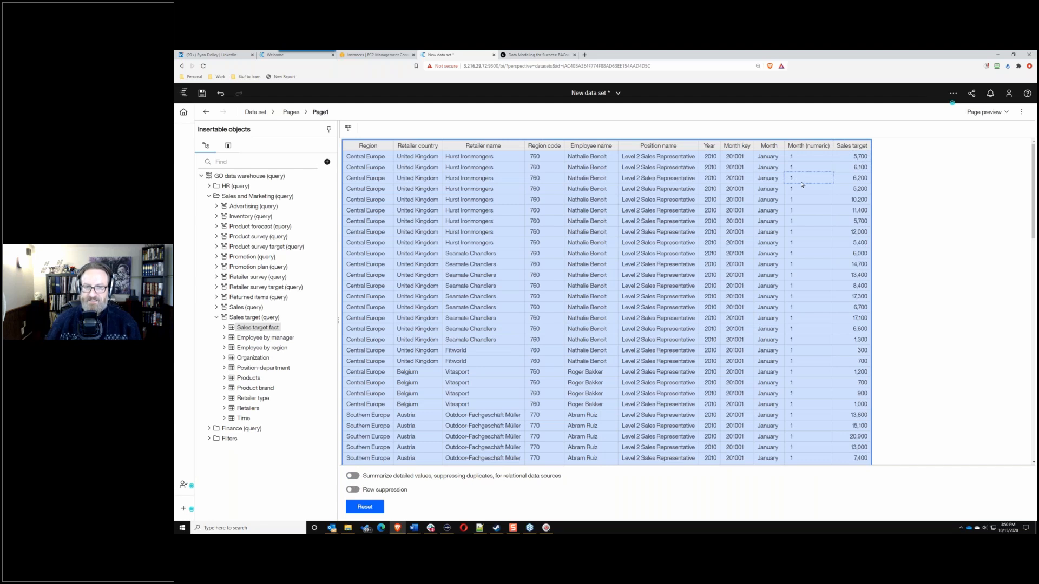
Step: Turn detail summarizing back on, then return to the BACon 2020 blog tab
left_click(352, 476)
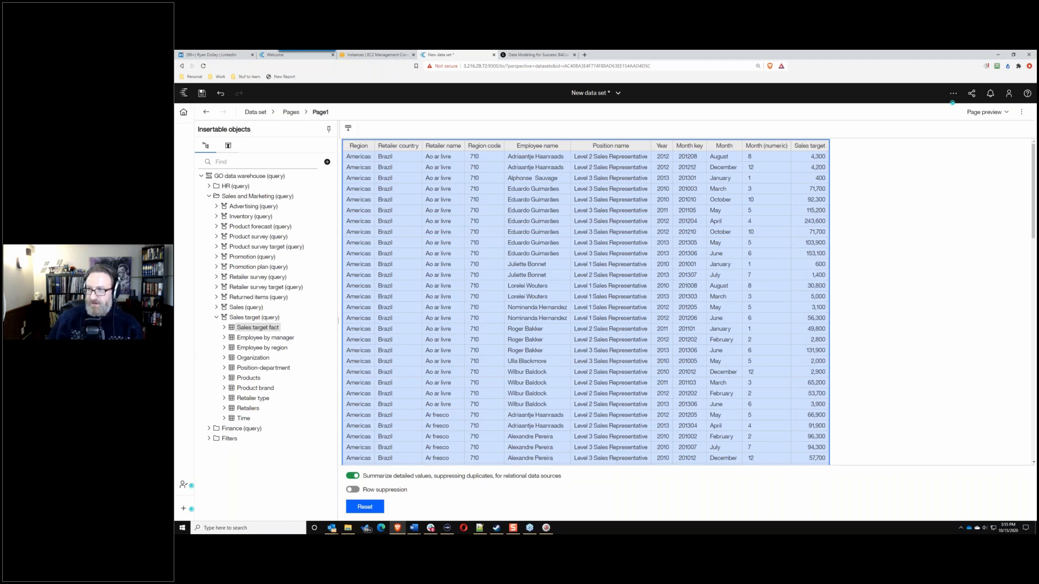
key("alt+Tab")
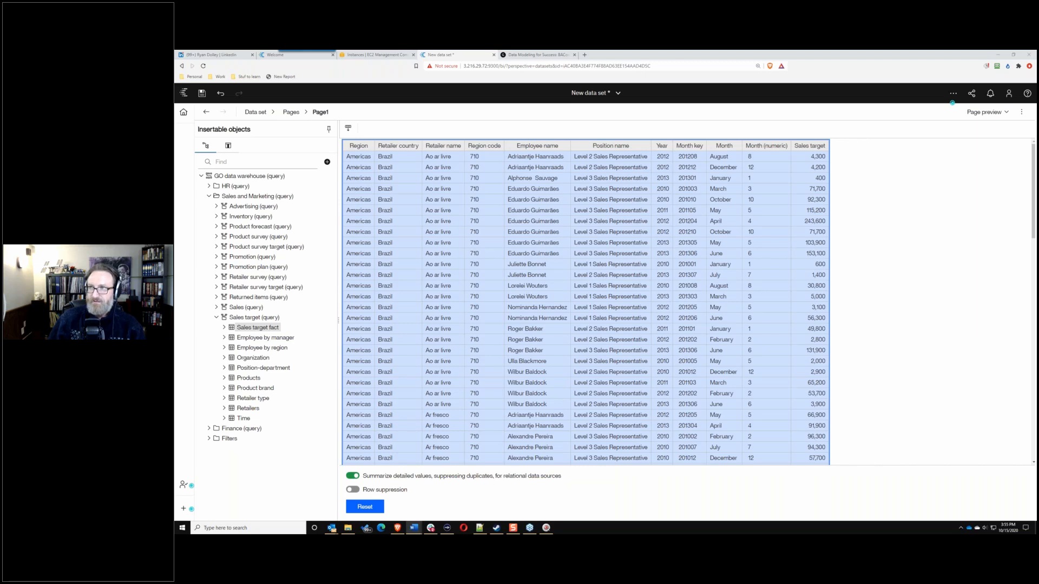
key("ctrl+Tab")
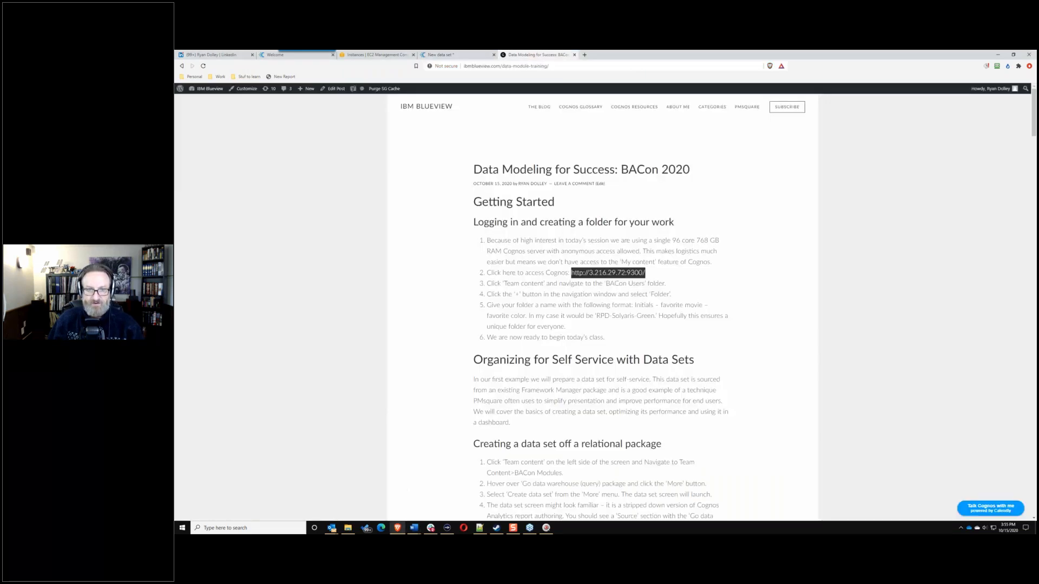
Step: Scroll the blog to steps 19–30 and detach the Data Modeling tab into its own window
scroll(575, 267, "down", 15)
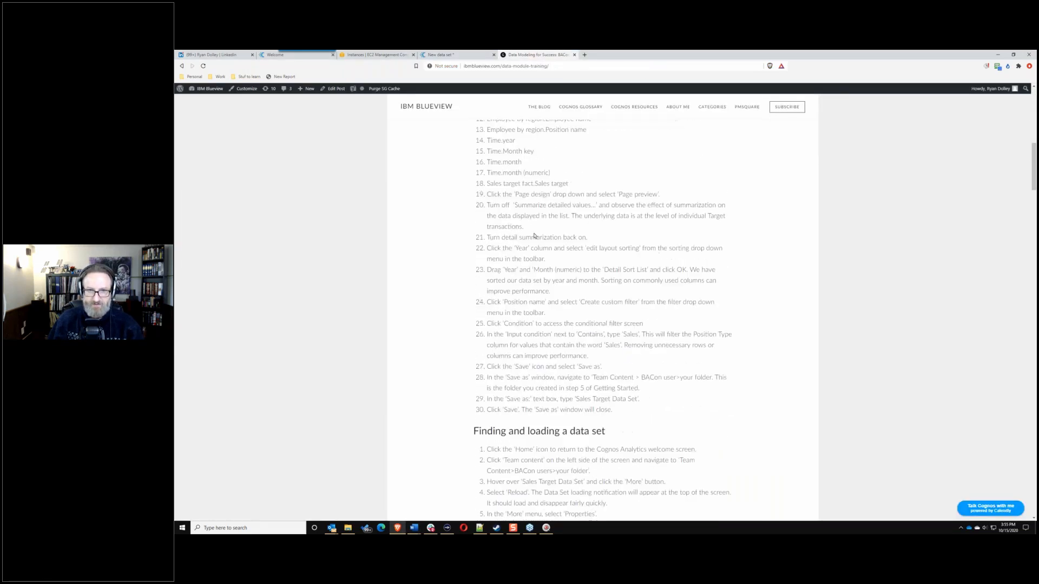
scroll(534, 236, "up", 1)
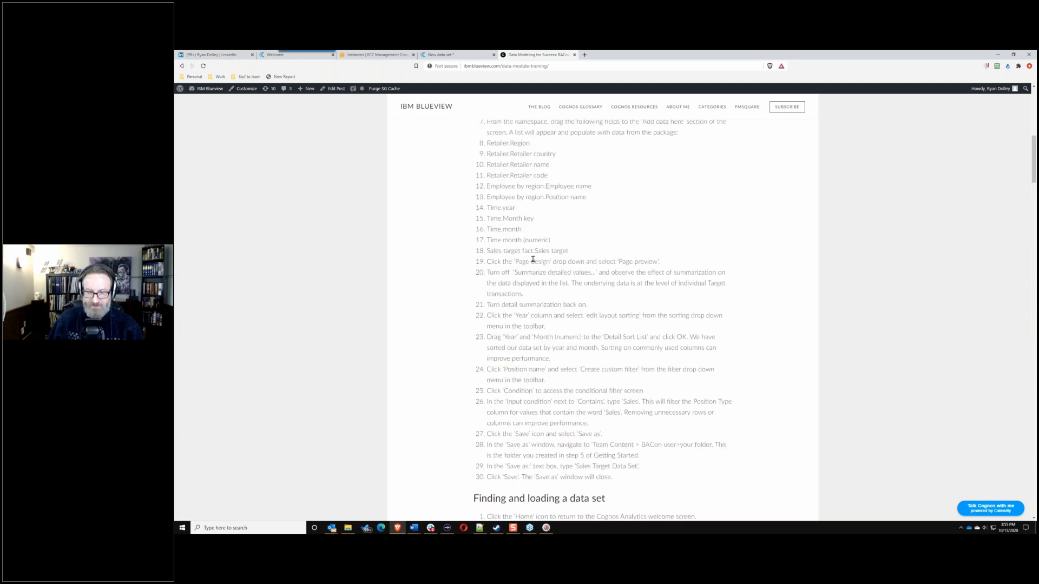
left_click_drag(535, 55, 1036, 216)
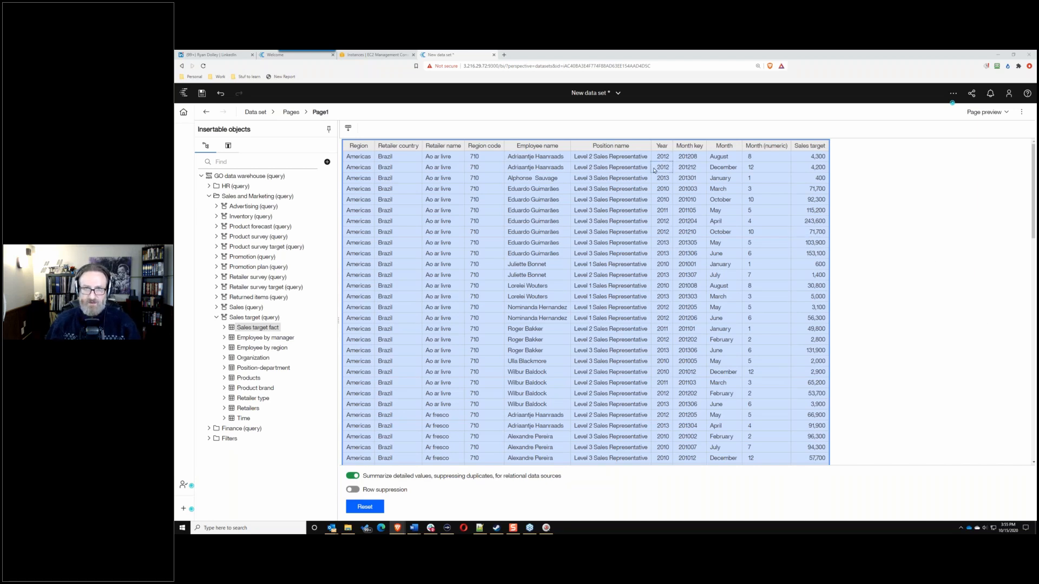
Step: Select the Year column and show the data set's parts list (Pages, Page1, Queries, Query1)
left_click(661, 145)
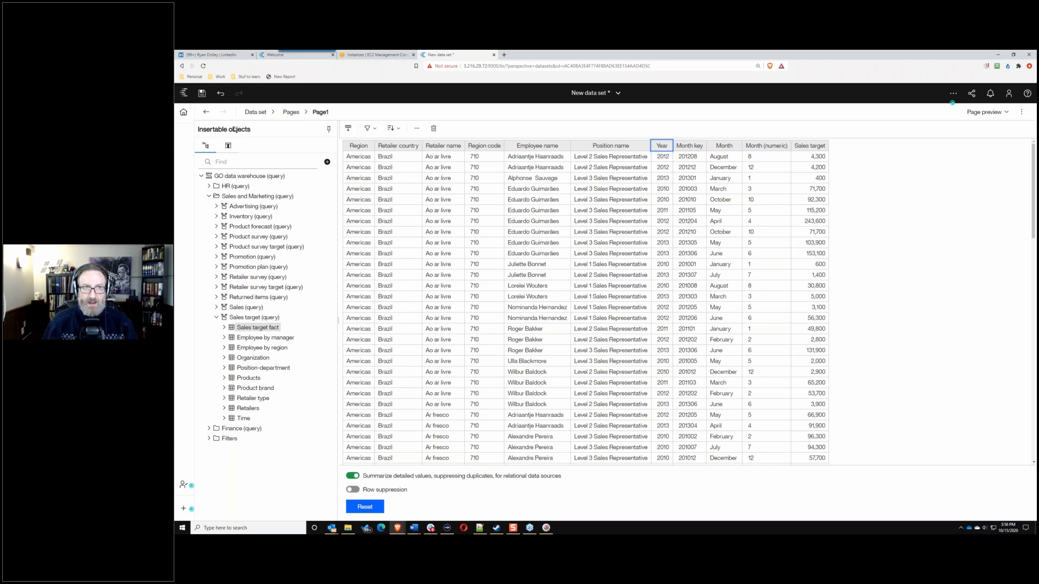
left_click(271, 112)
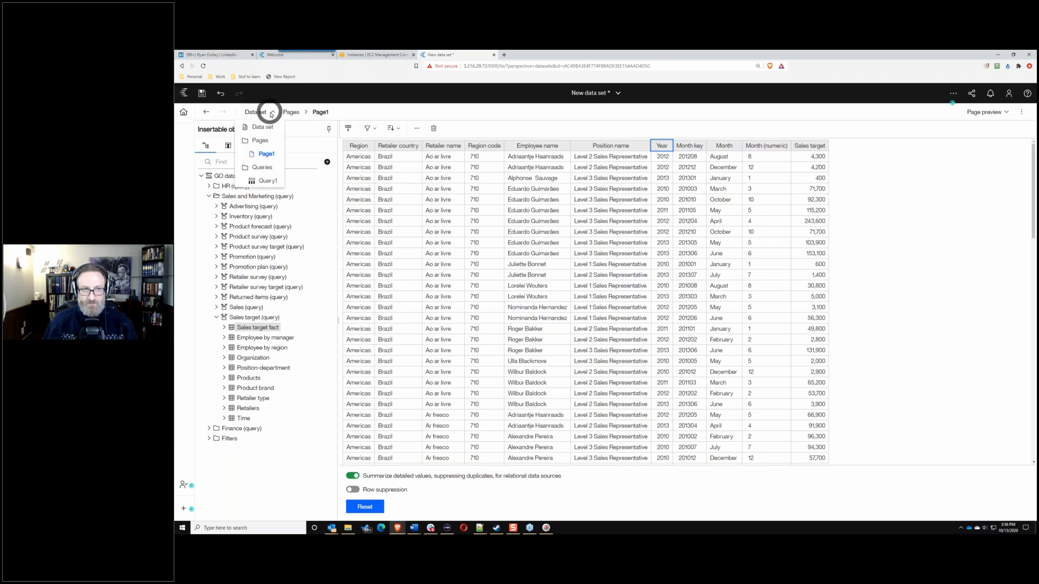
Step: From Query1, go to Queries, add Query2 and a Query3 join of Query1 and Query2
left_click(261, 184)
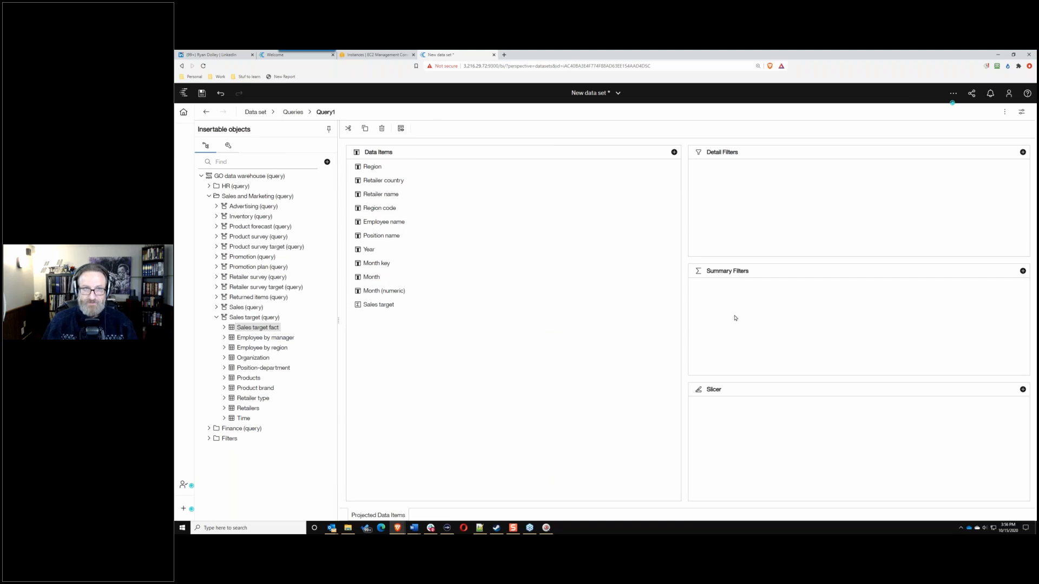
left_click(288, 112)
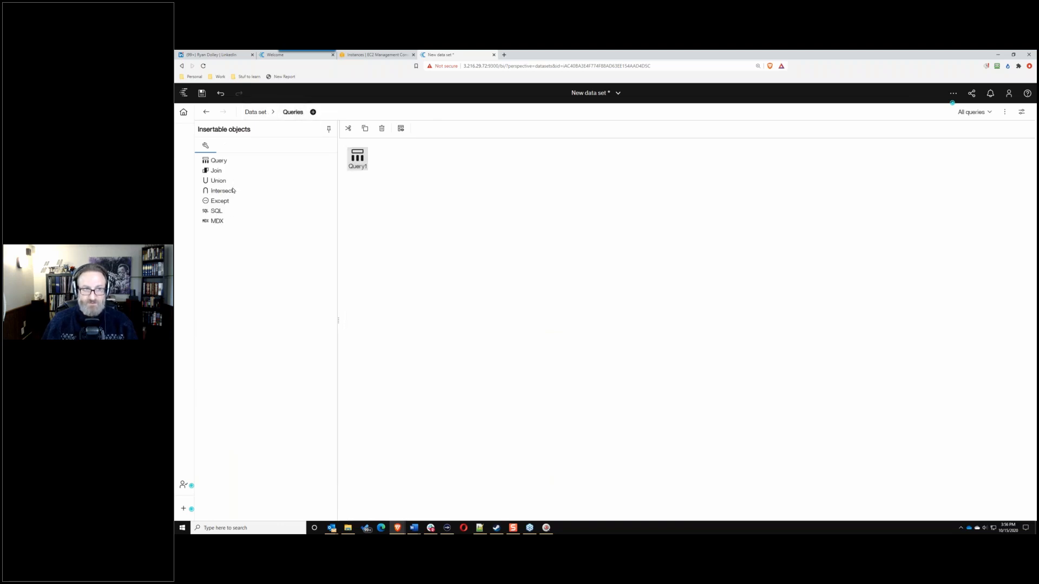
left_click_drag(219, 161, 359, 211)
left_click_drag(215, 171, 442, 269)
left_click_drag(358, 158, 423, 208)
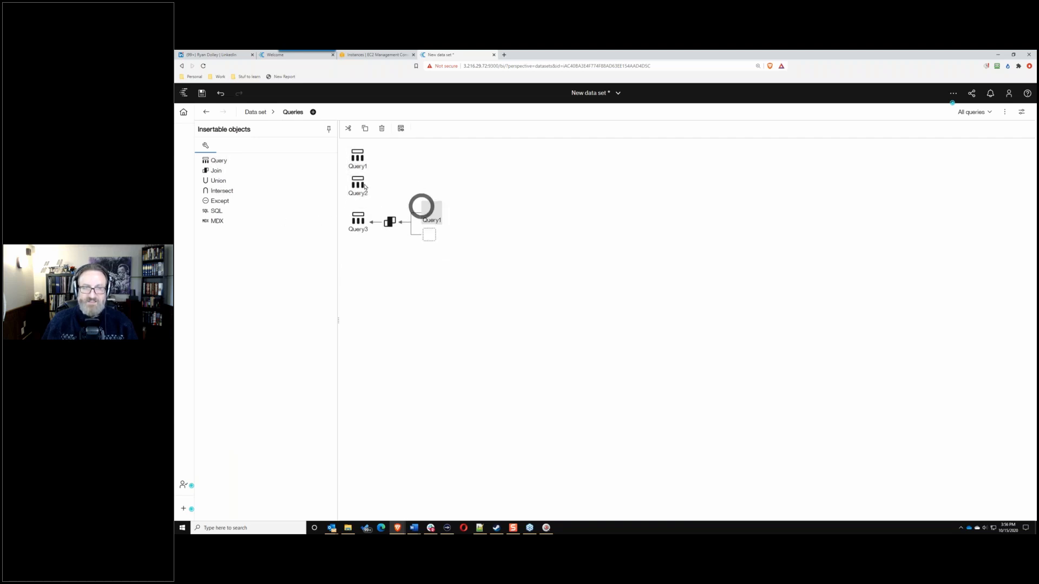
left_click_drag(365, 186, 432, 240)
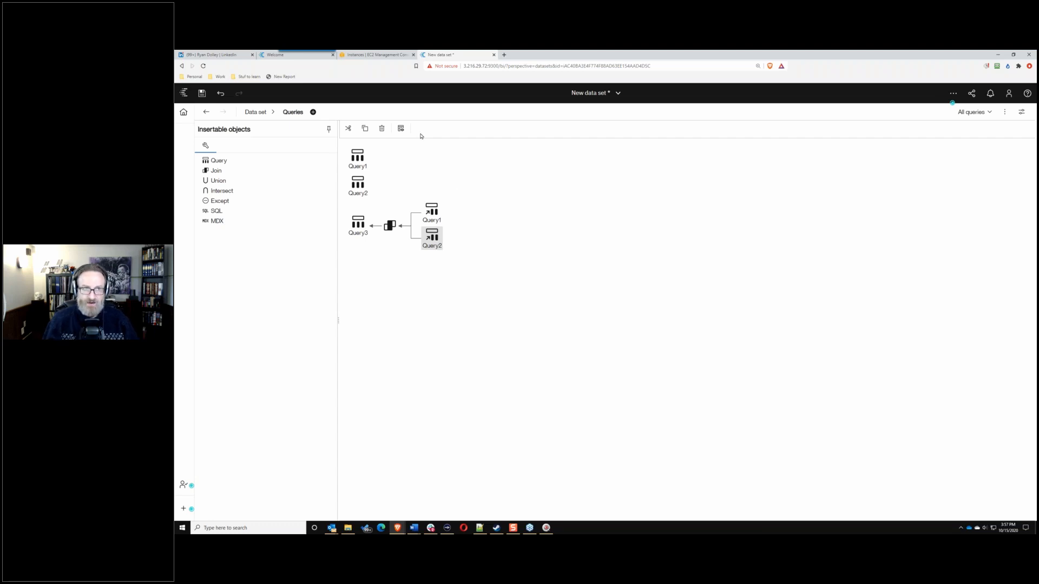
Step: Check the data set properties (3 queries, 11 data items), then return to Page1
left_click(272, 112)
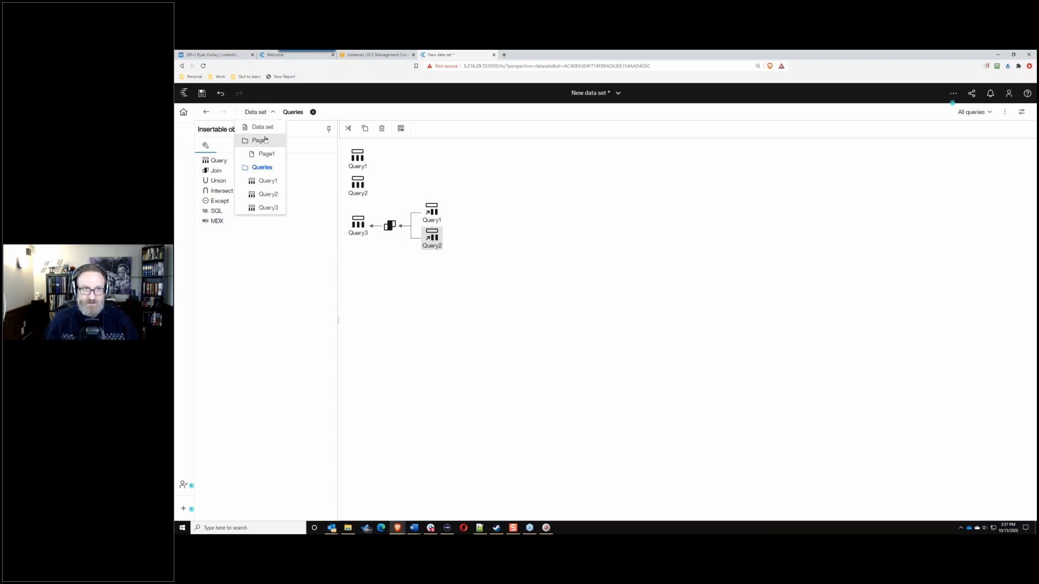
left_click(262, 127)
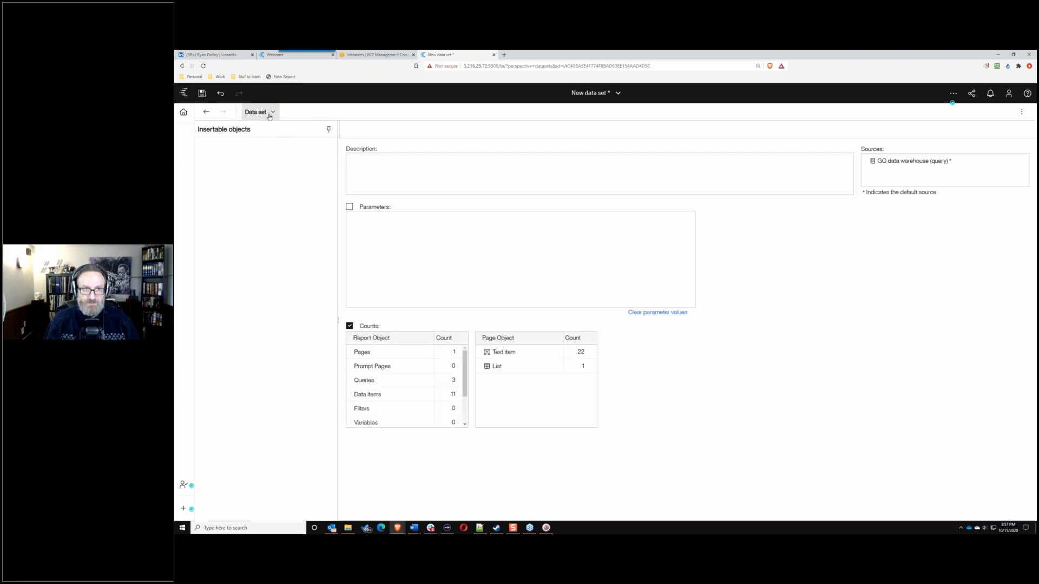
left_click(271, 112)
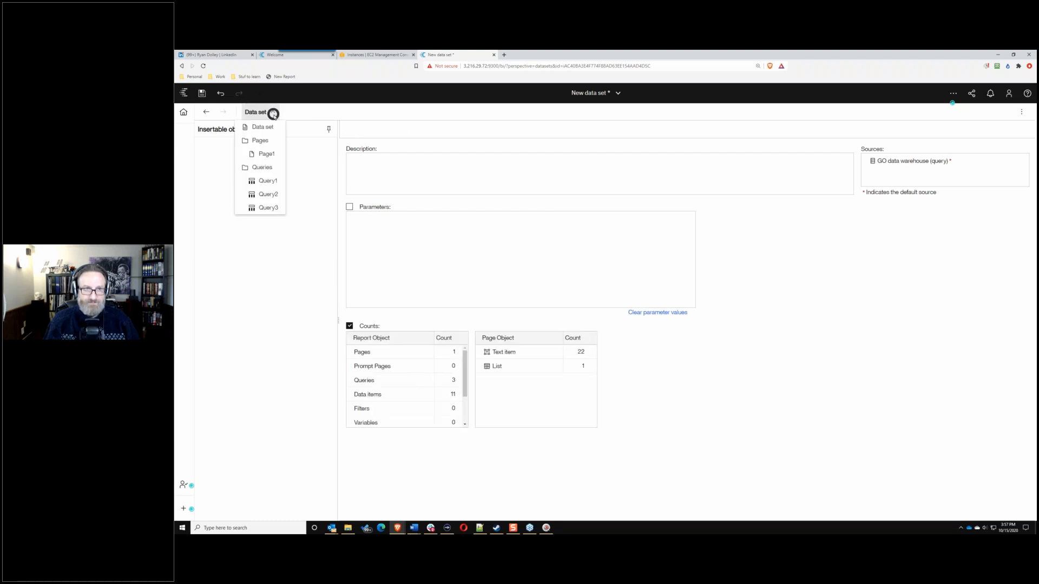
left_click(266, 154)
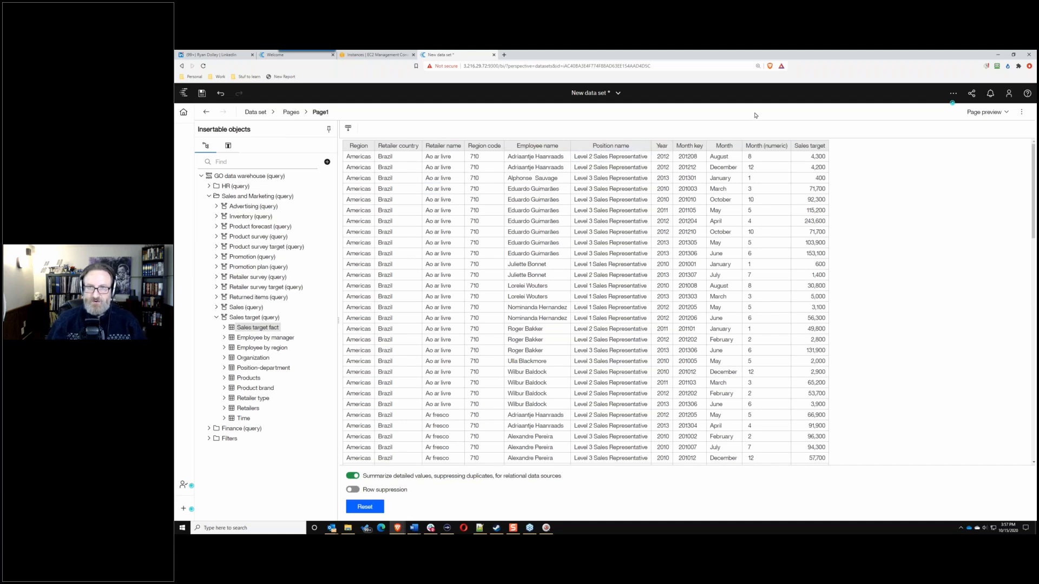
Step: Open Query1's Grouping & sorting dialog from the Year column's Sort menu
left_click(662, 150)
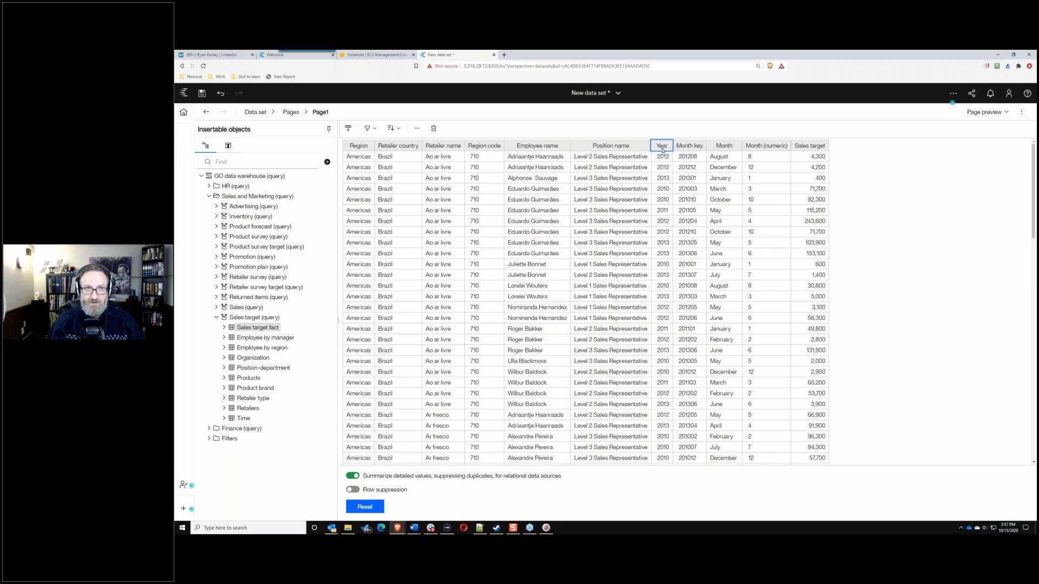
left_click(393, 129)
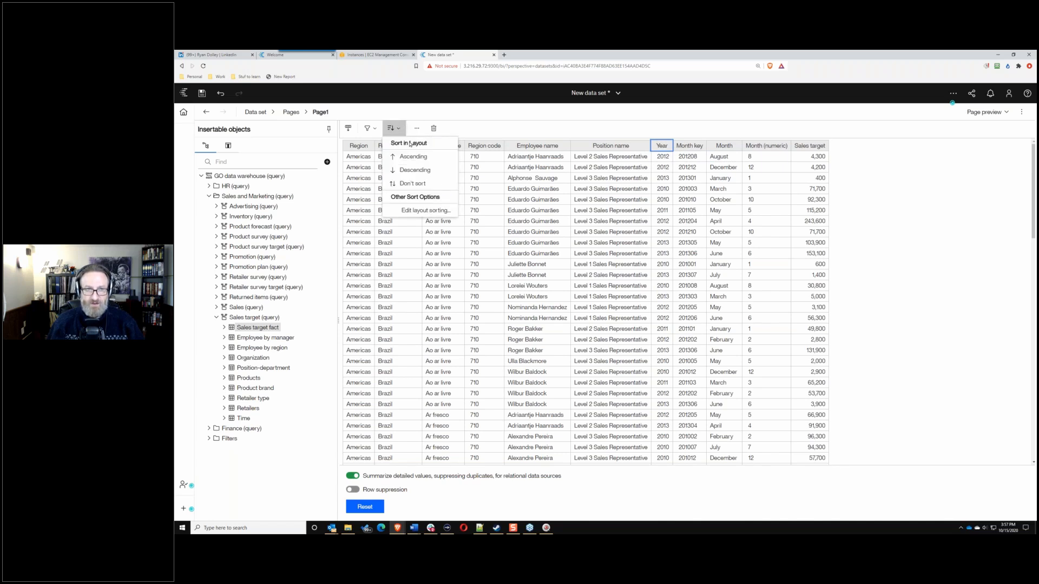
left_click(428, 210)
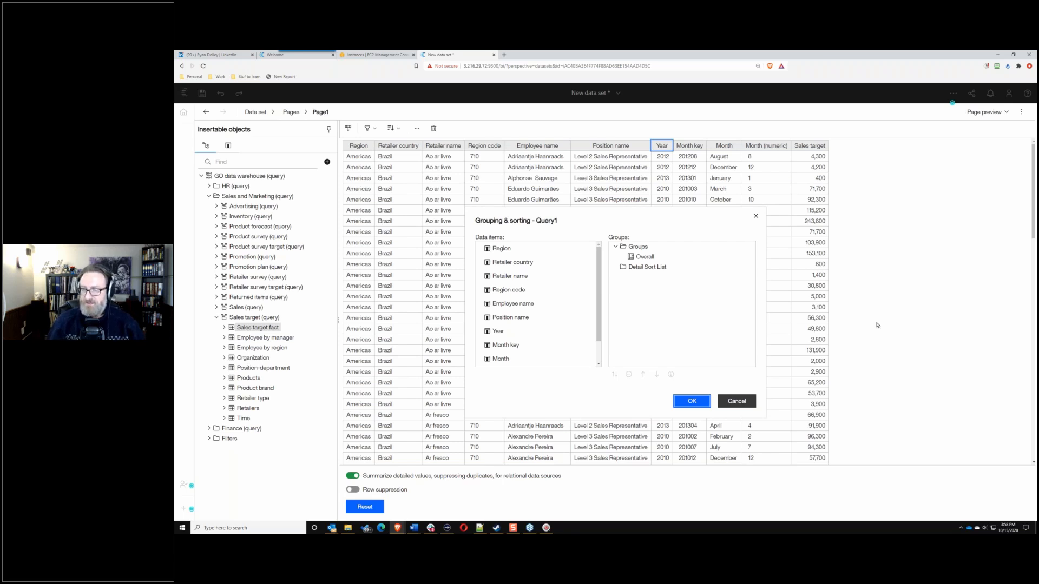
Step: Add Year, then Month (numeric), to the Detail Sort List and apply the sort
scroll(508, 310, "down", 2)
left_click_drag(508, 309, 652, 269)
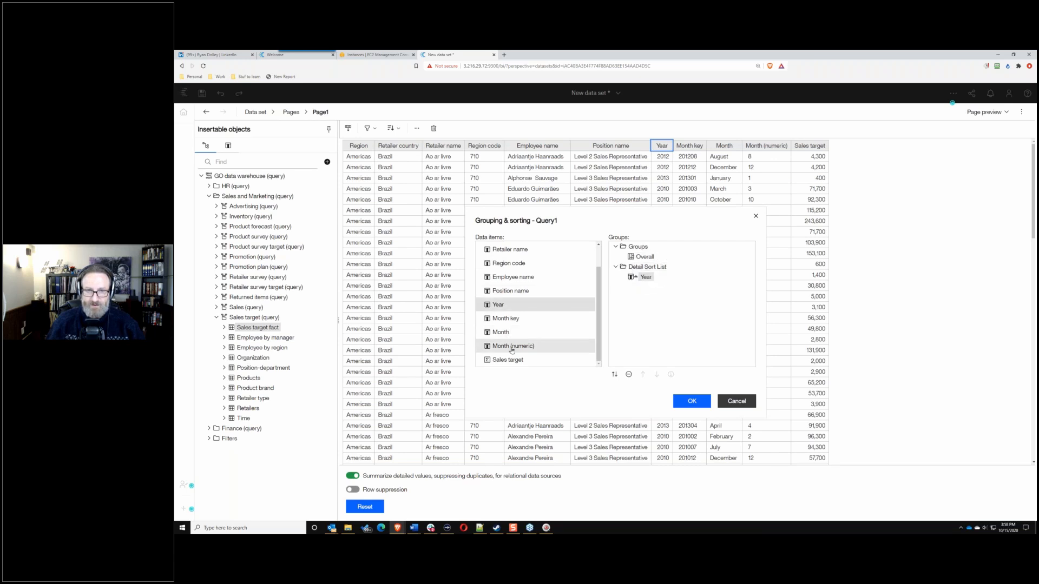
left_click_drag(508, 345, 642, 280)
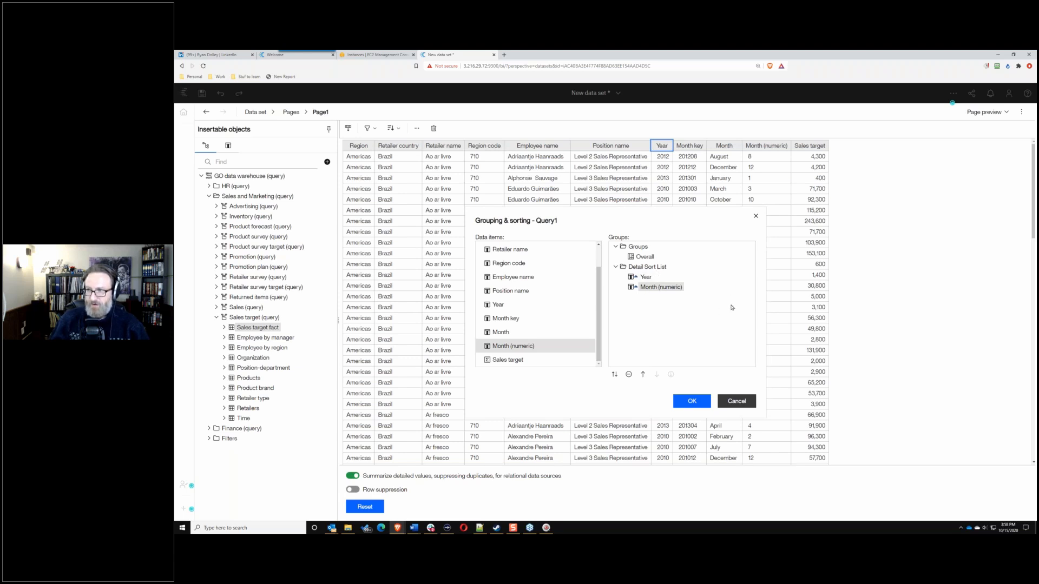
left_click(691, 401)
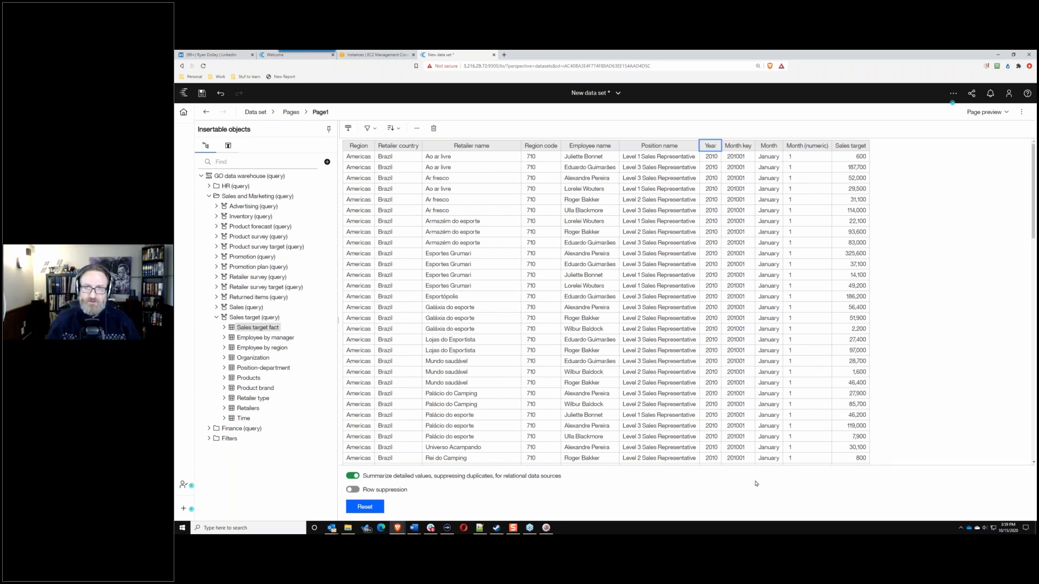
Step: Add a custom condition filter on Position name: Contains 'Sales'
left_click(667, 150)
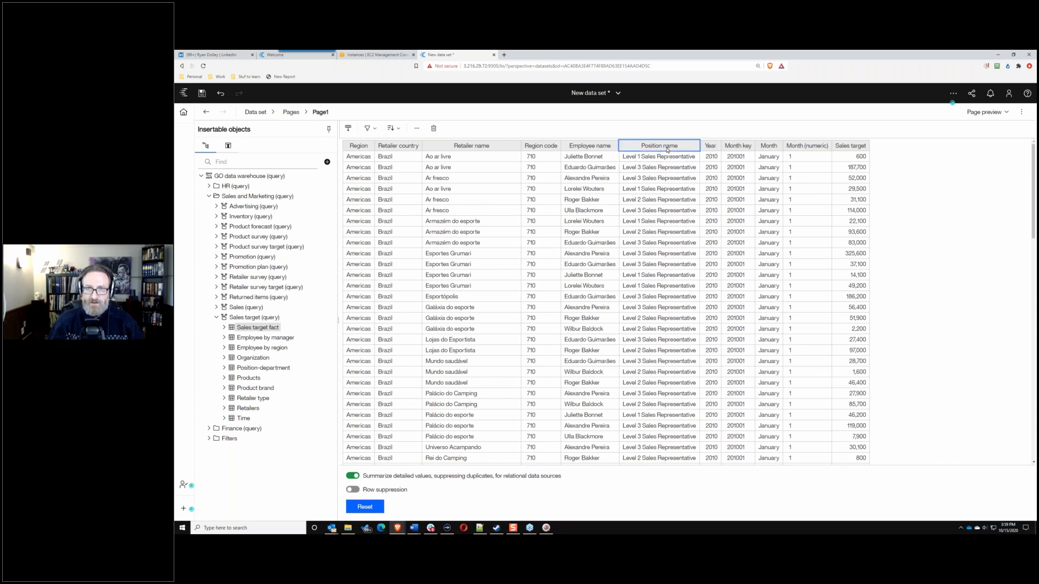
left_click(370, 129)
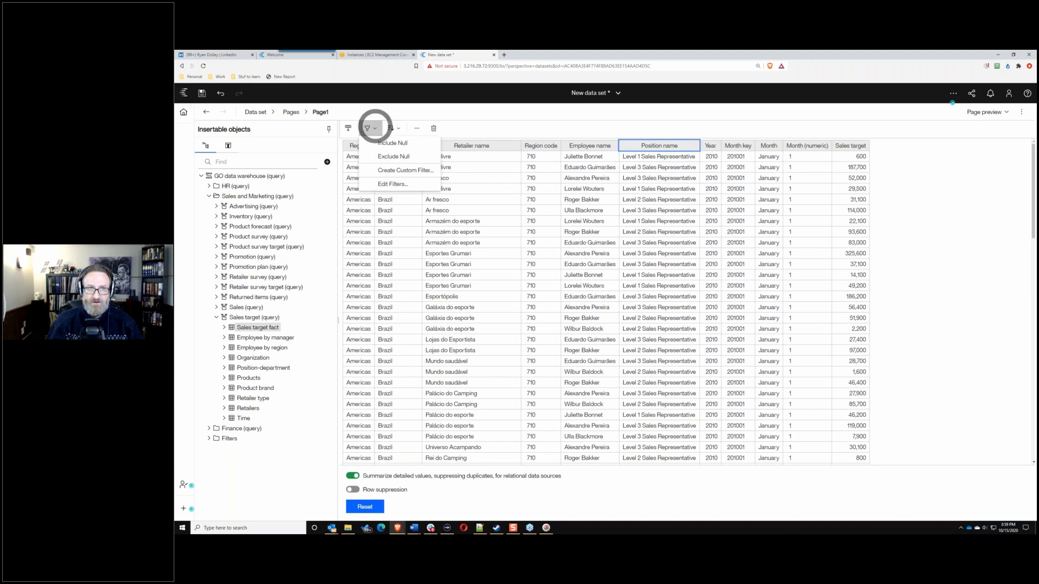
left_click(402, 171)
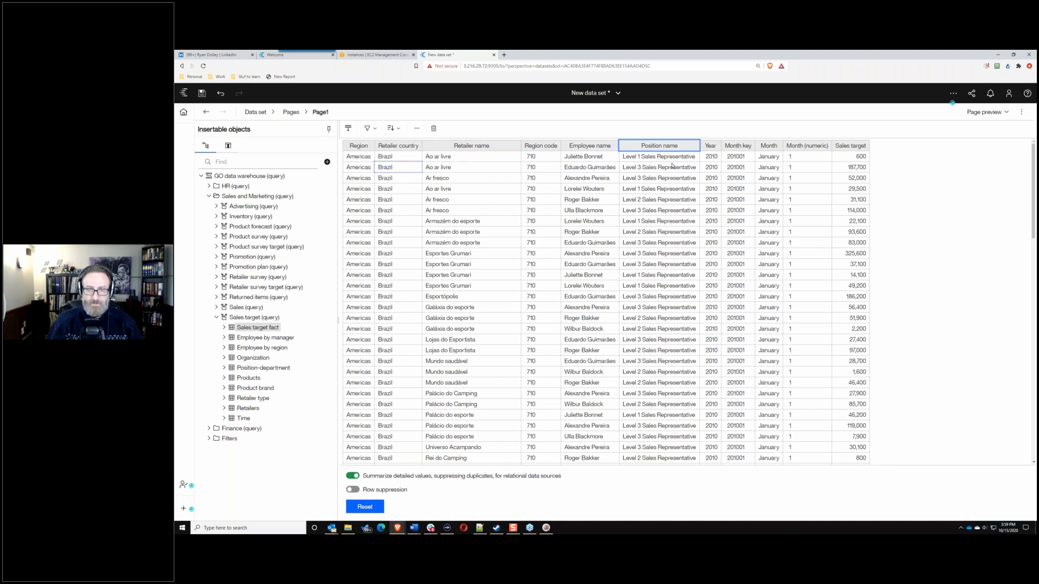
left_click(623, 191)
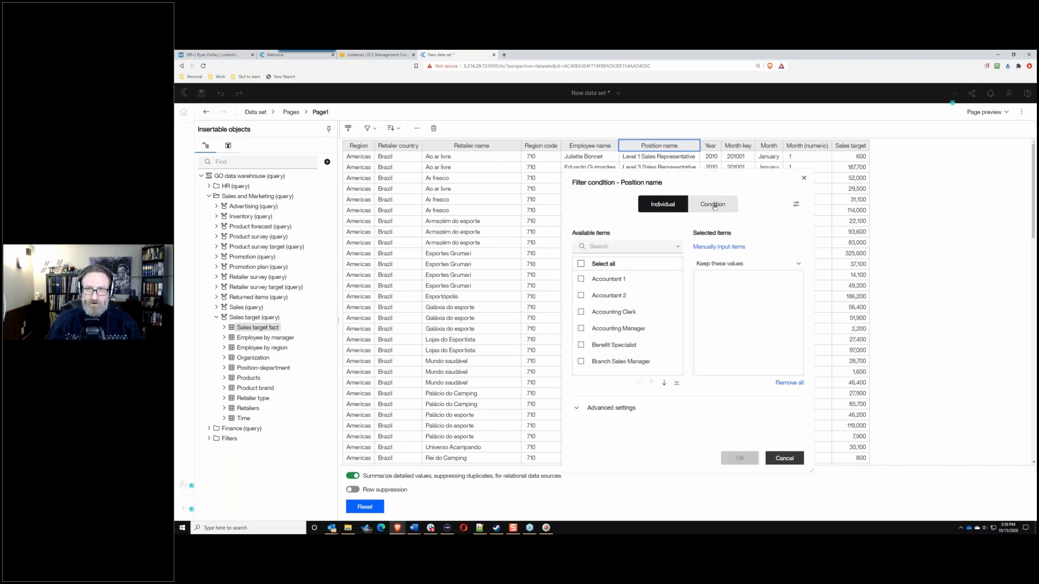
left_click(714, 206)
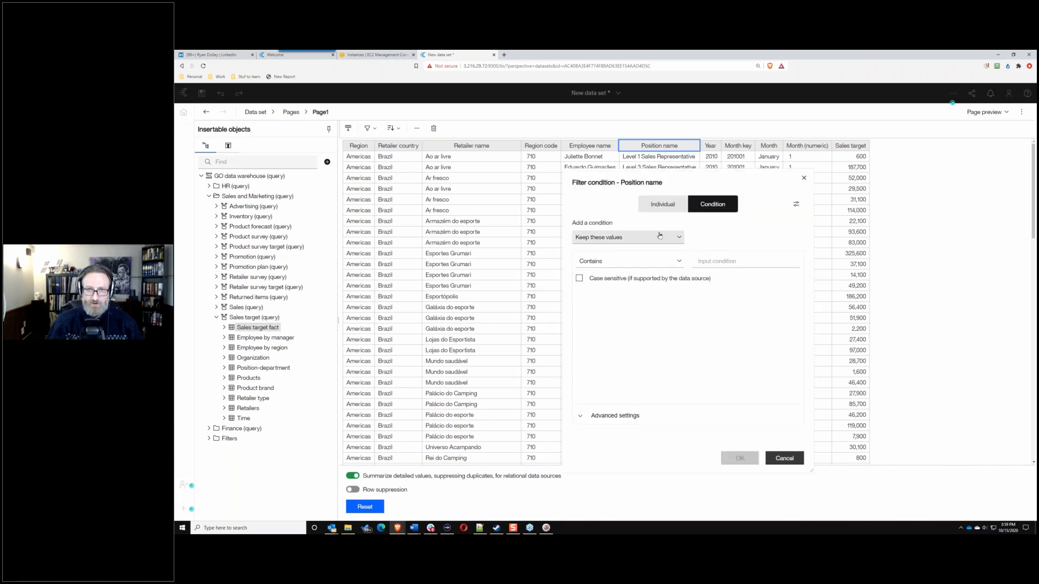
left_click(652, 262)
left_click(602, 270)
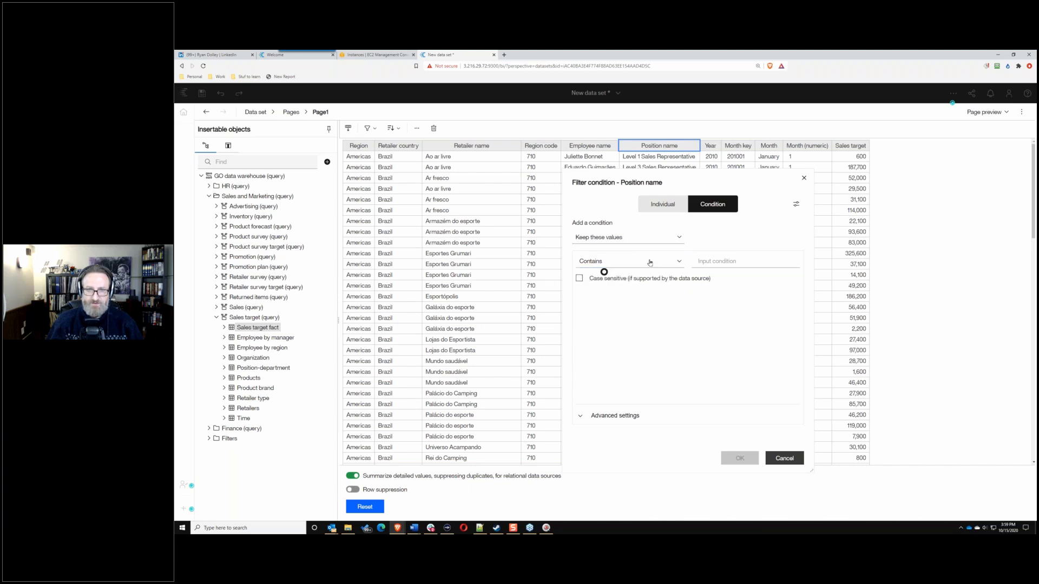
left_click(724, 260)
type("Sale")
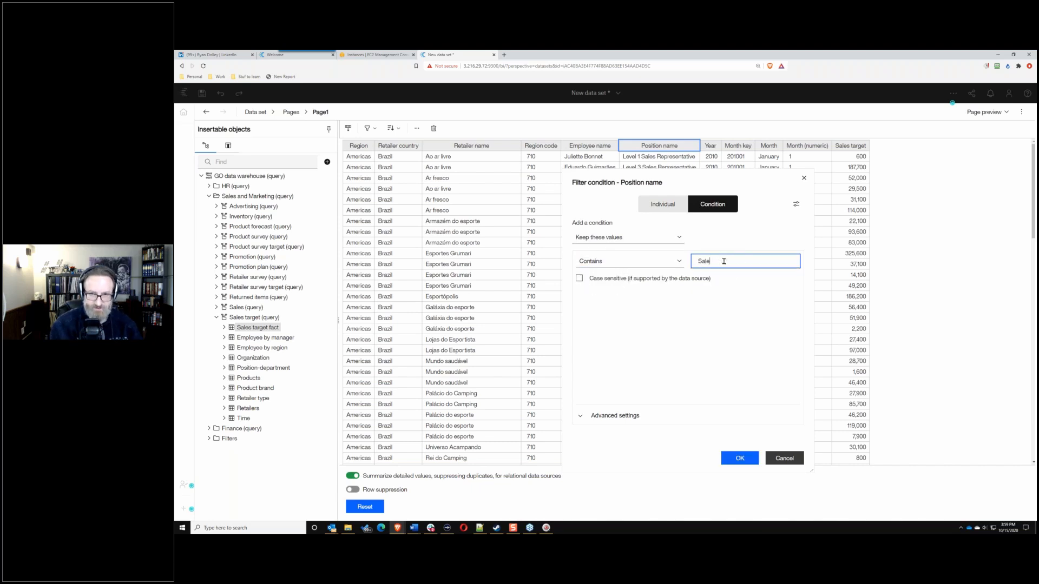
type("s")
left_click(737, 459)
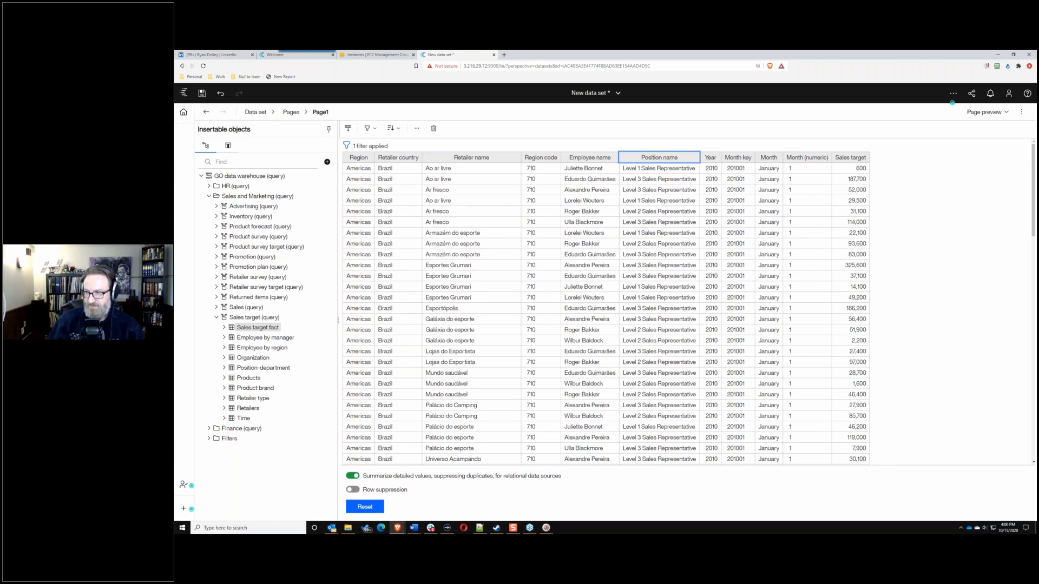
Step: Choose the save option that saves the data set and loads its data
left_click(204, 93)
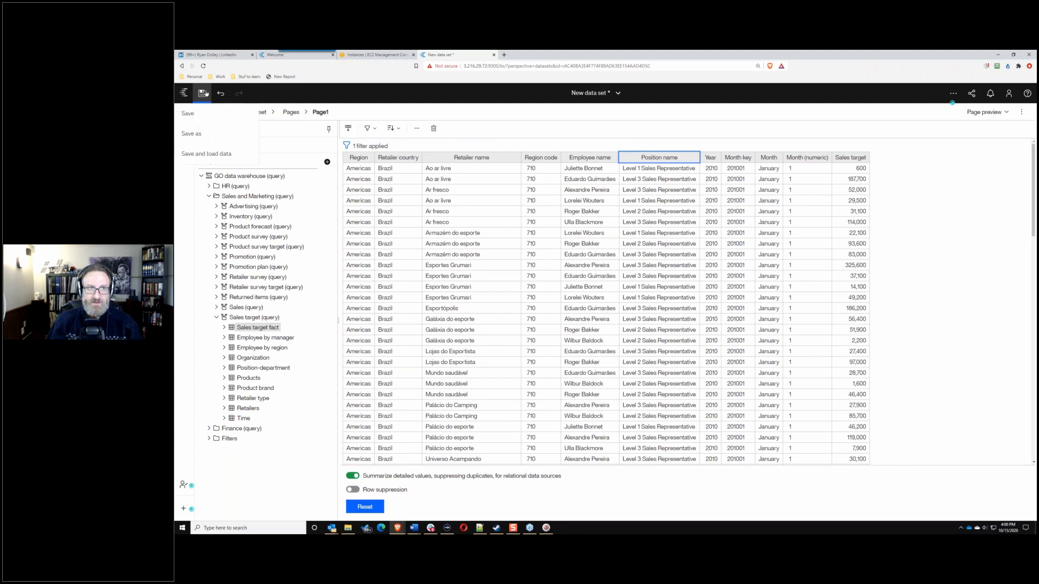
left_click(354, 97)
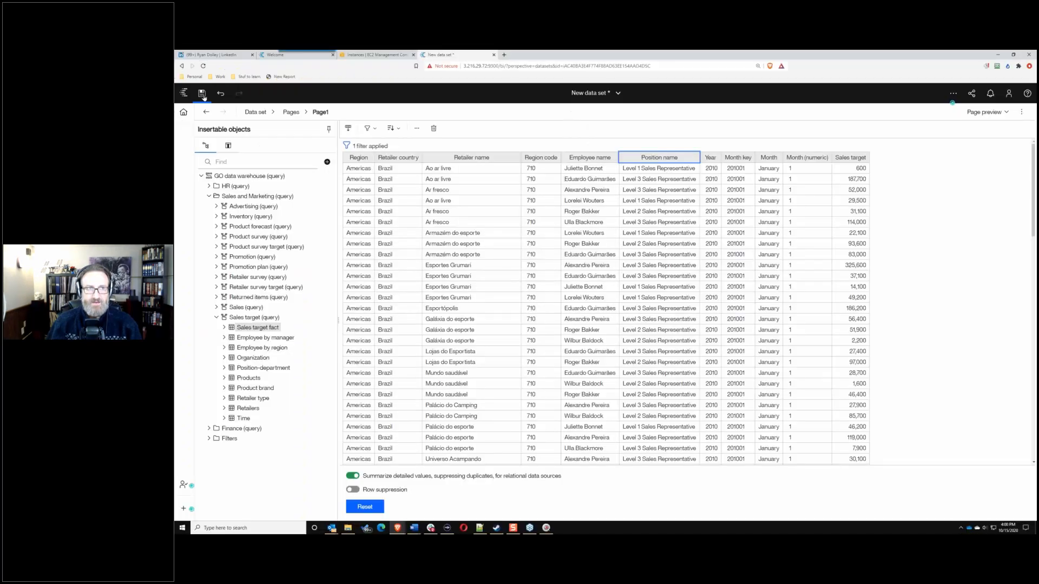
left_click(203, 94)
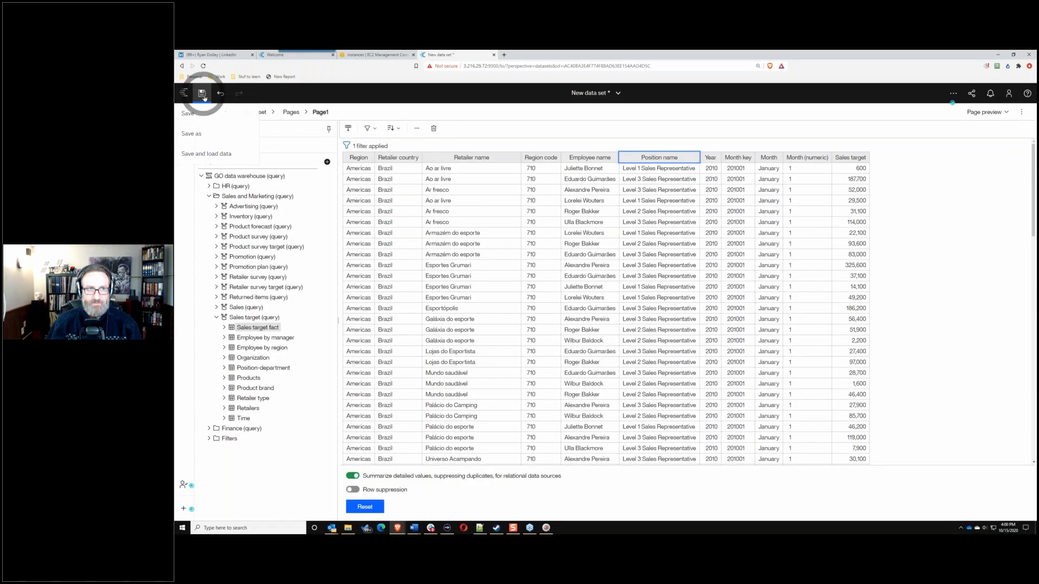
left_click(210, 156)
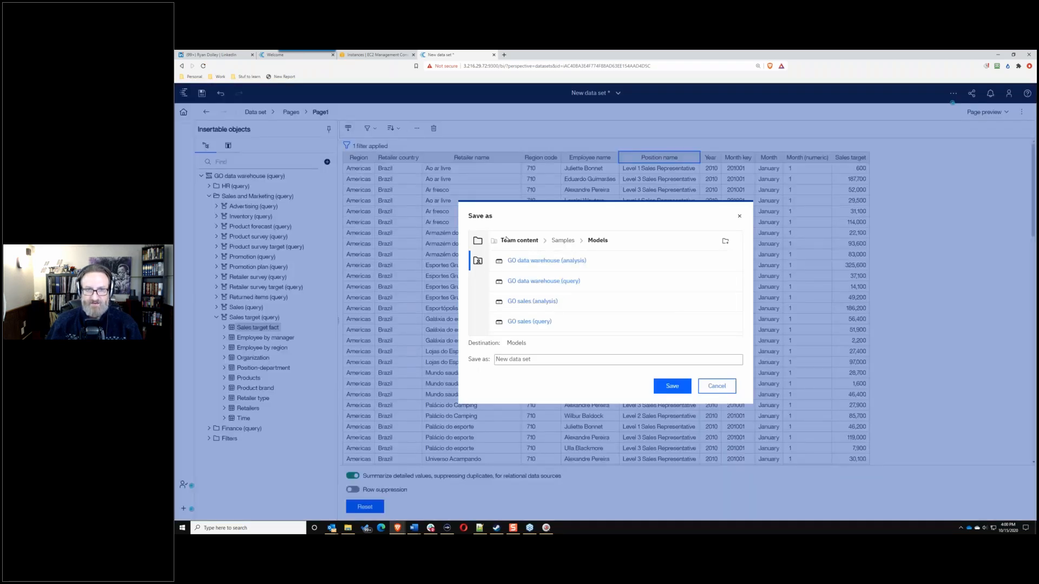
Step: Save it as 'Sales Target Data Set' in Team content > BACon users > RPD-Solyaris-Green
left_click(506, 239)
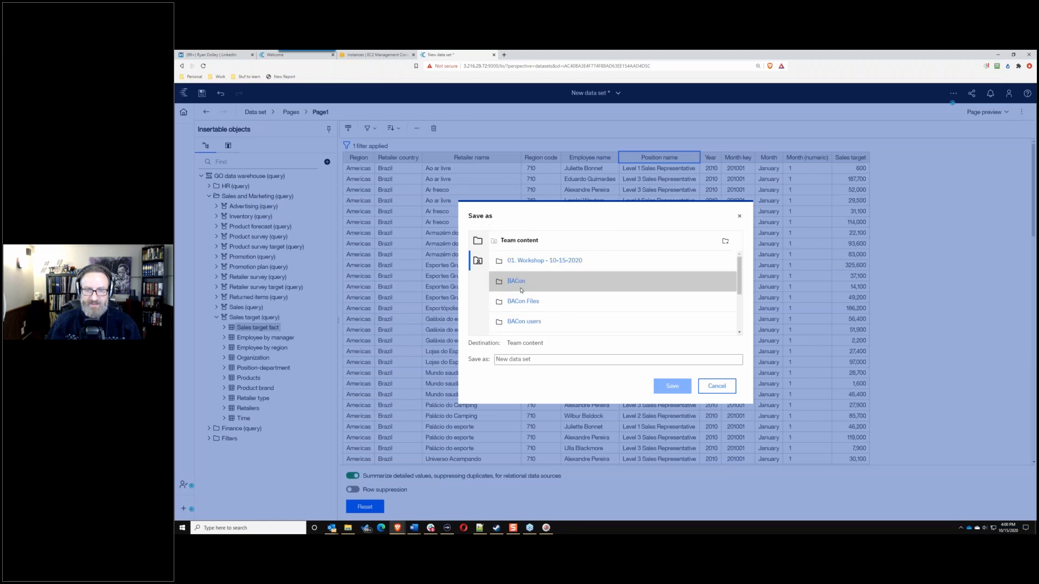
left_click(524, 321)
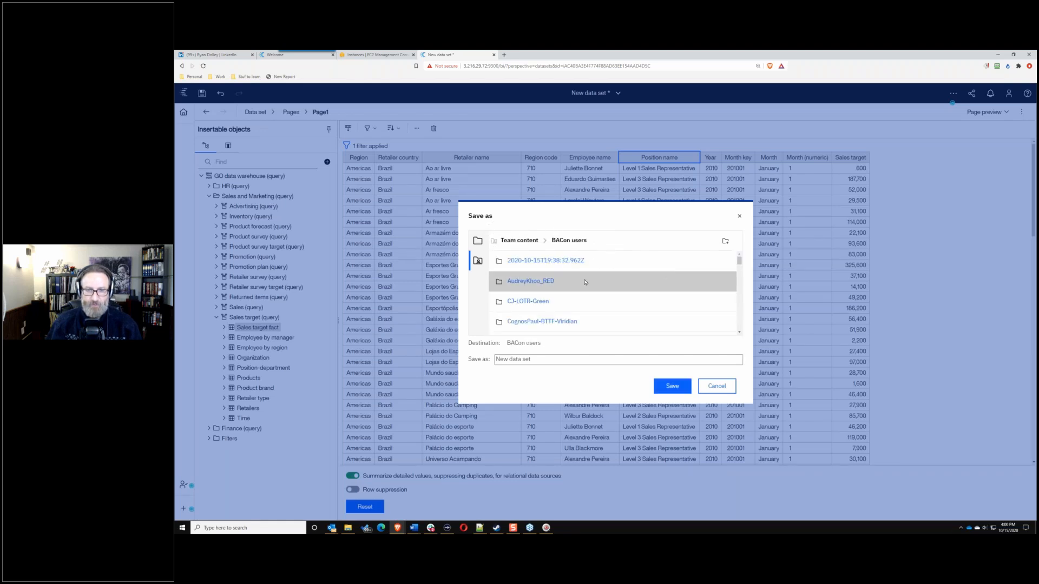
scroll(585, 282, "down", 5)
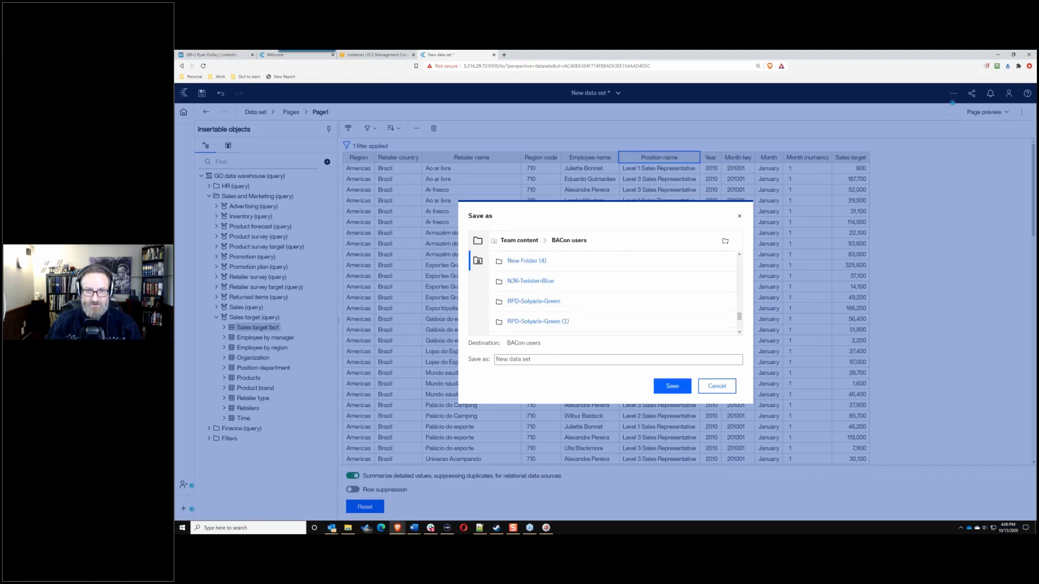
scroll(533, 277, "down", 2)
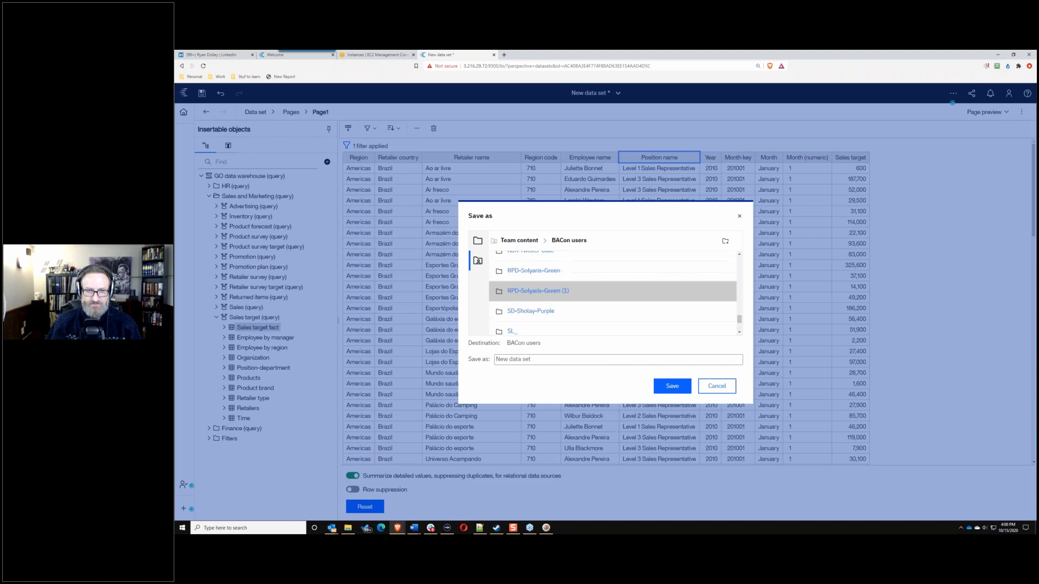
left_click(532, 271)
left_click_drag(531, 360, 491, 362)
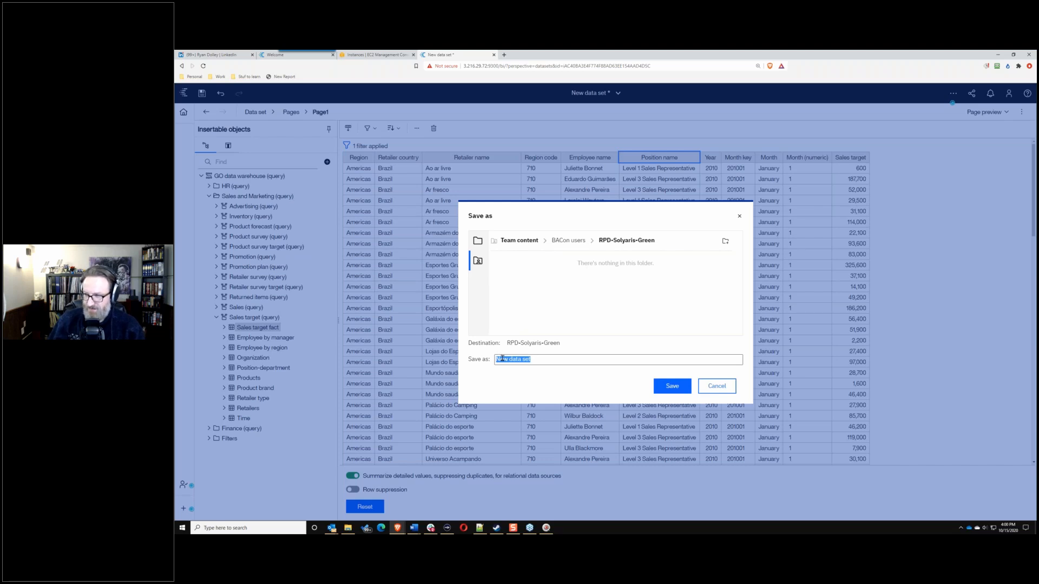
type("Sales T")
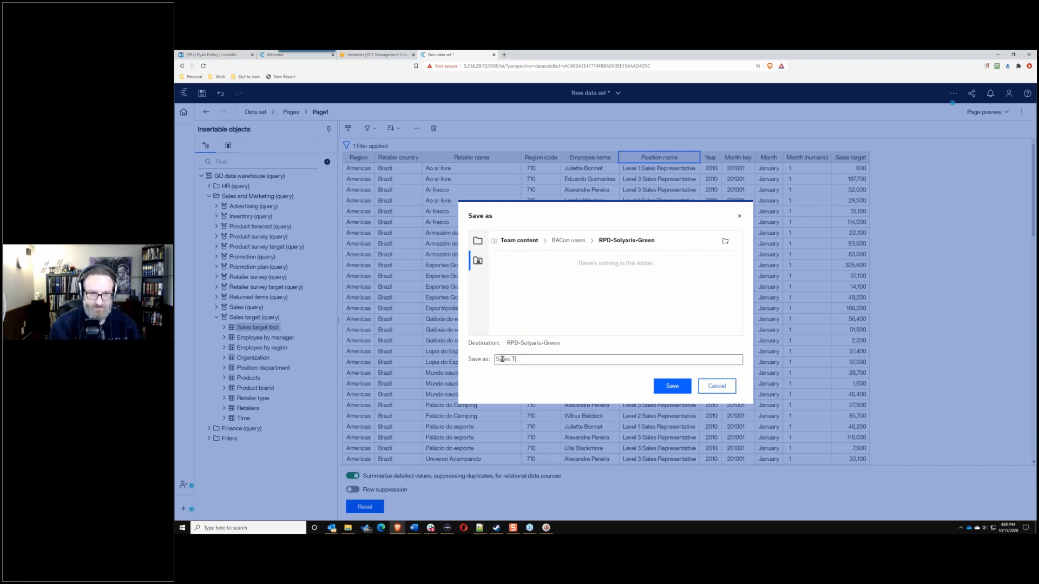
type("arget Data S")
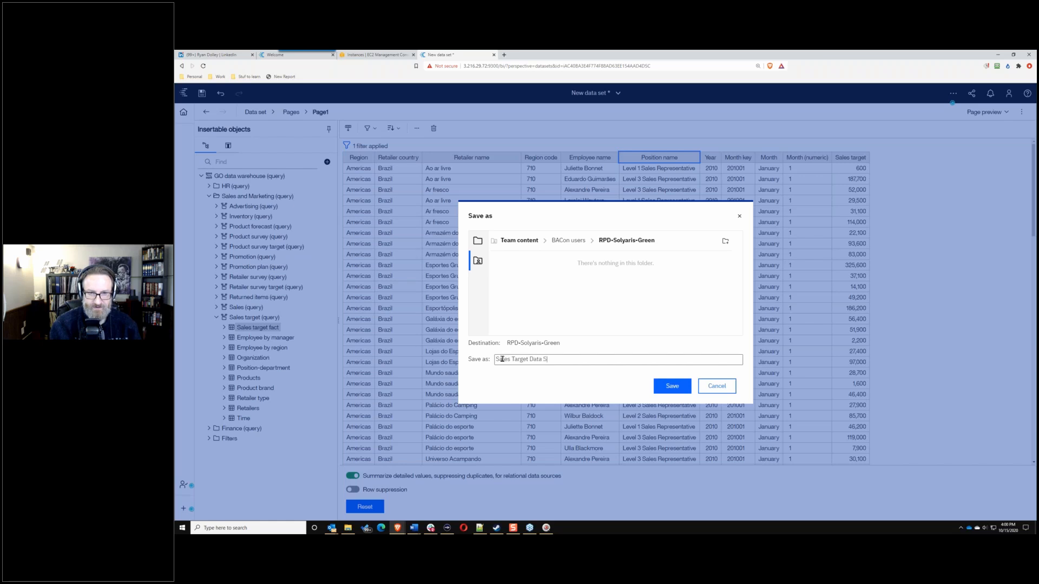
type("et")
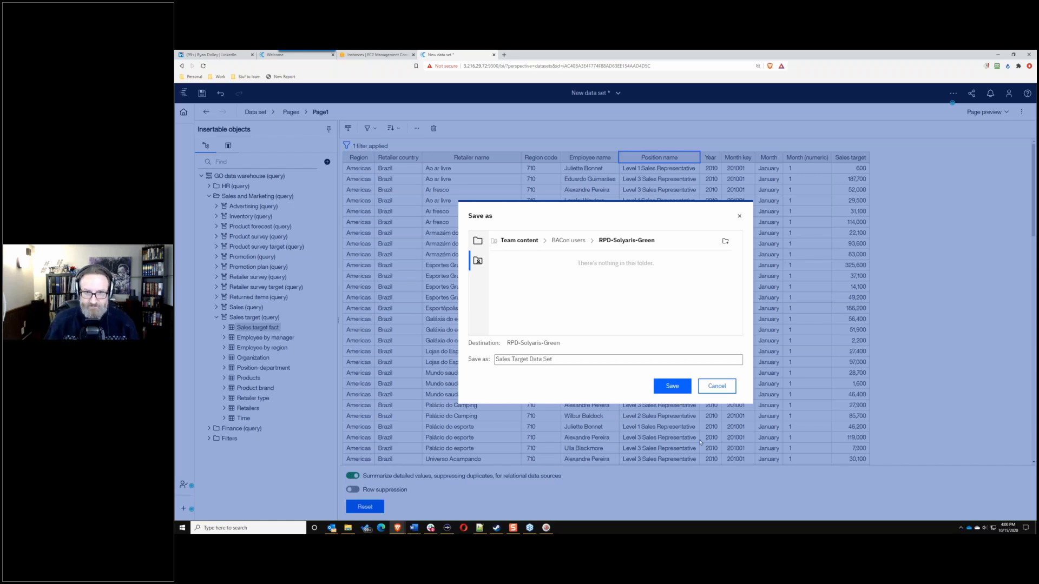
left_click(665, 387)
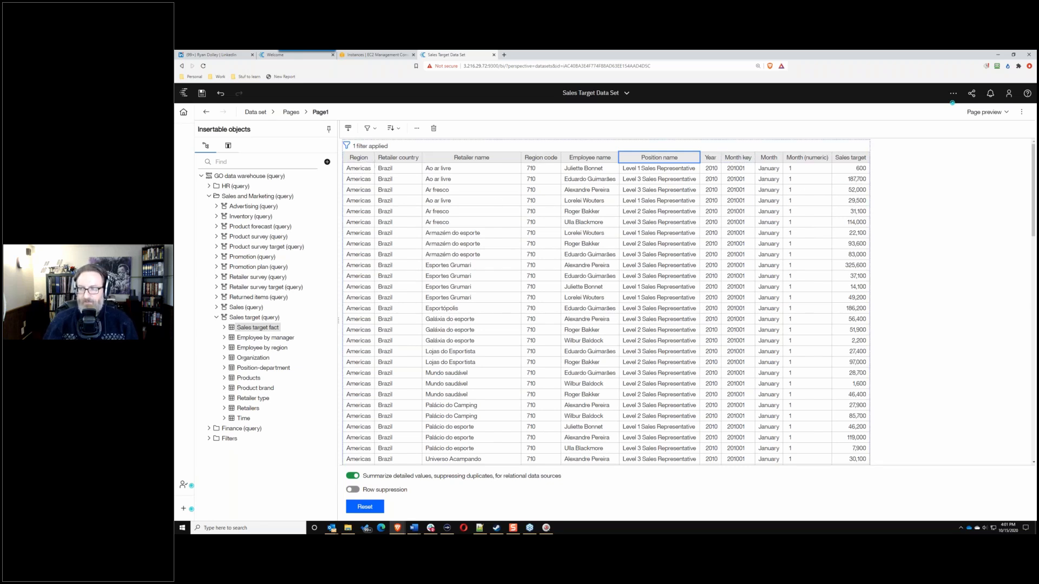
Step: Close Sales Target Data Set from the open-items list at the top
left_click(628, 93)
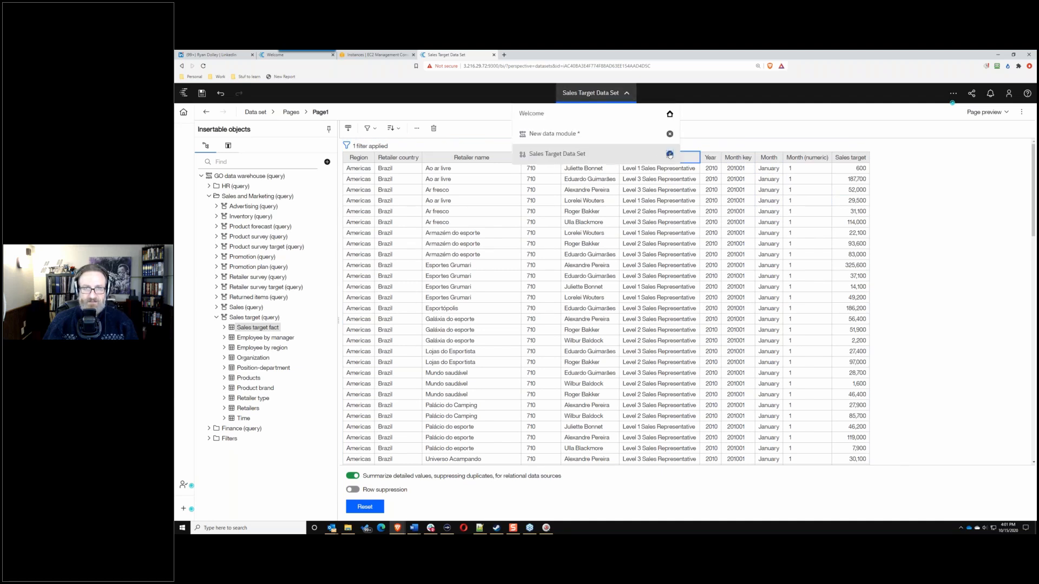
left_click(670, 155)
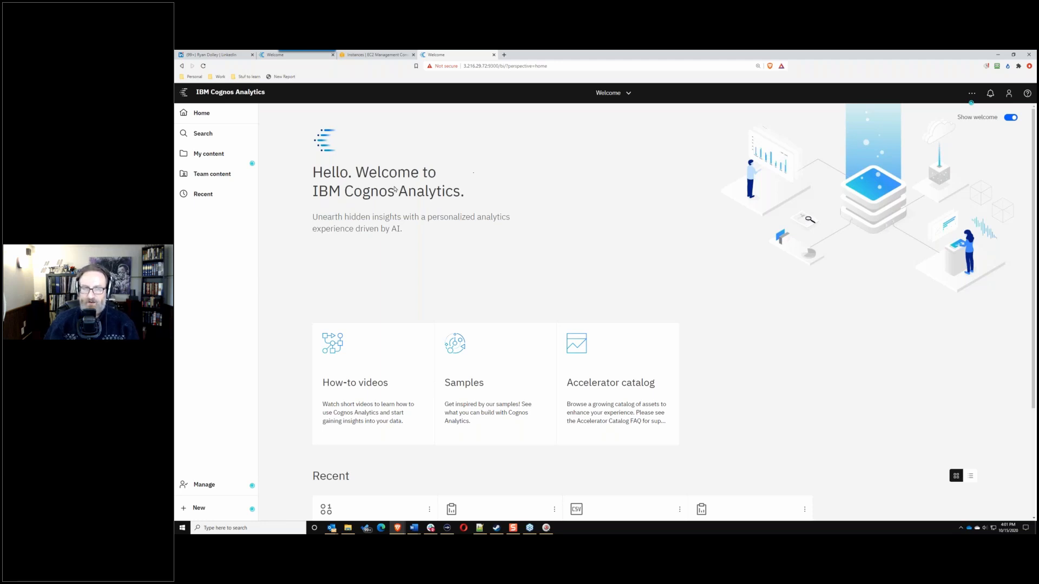
Step: Browse Team content > BACon users > RPD-Solyaris-Green and open Sales Target Data Set's actions menu
left_click(203, 174)
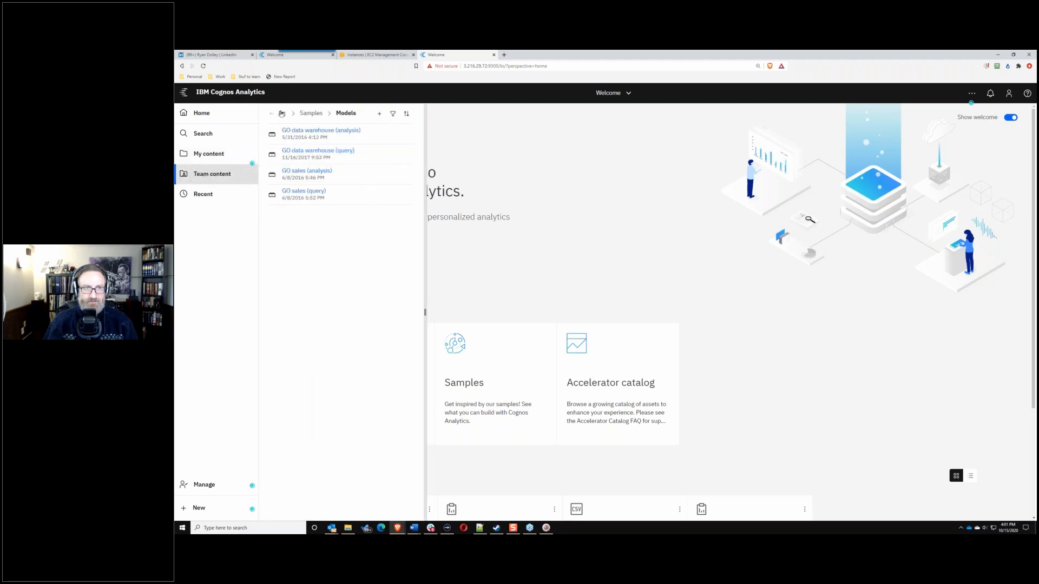
left_click(281, 113)
left_click(293, 124)
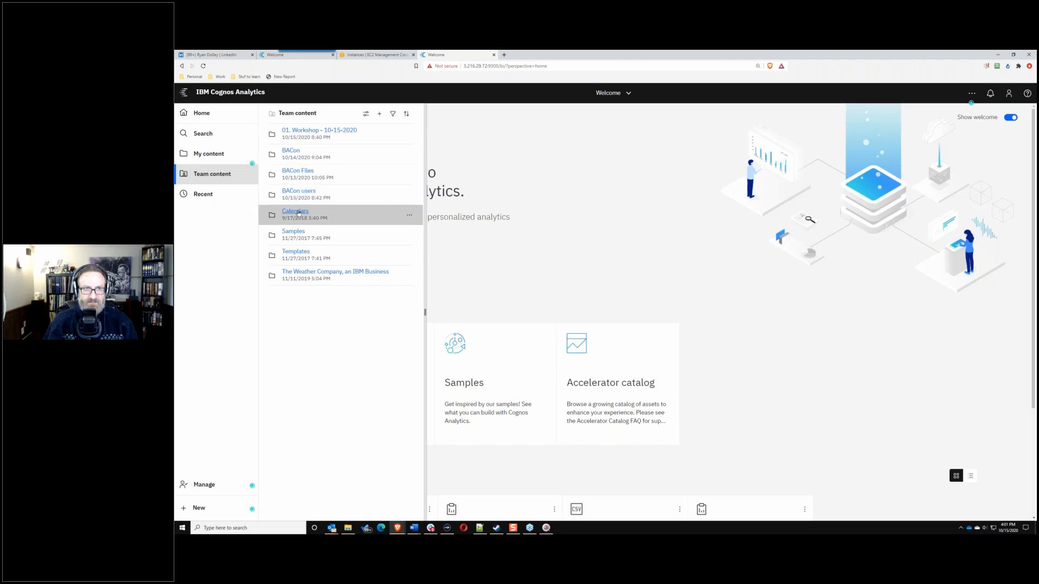
left_click(301, 192)
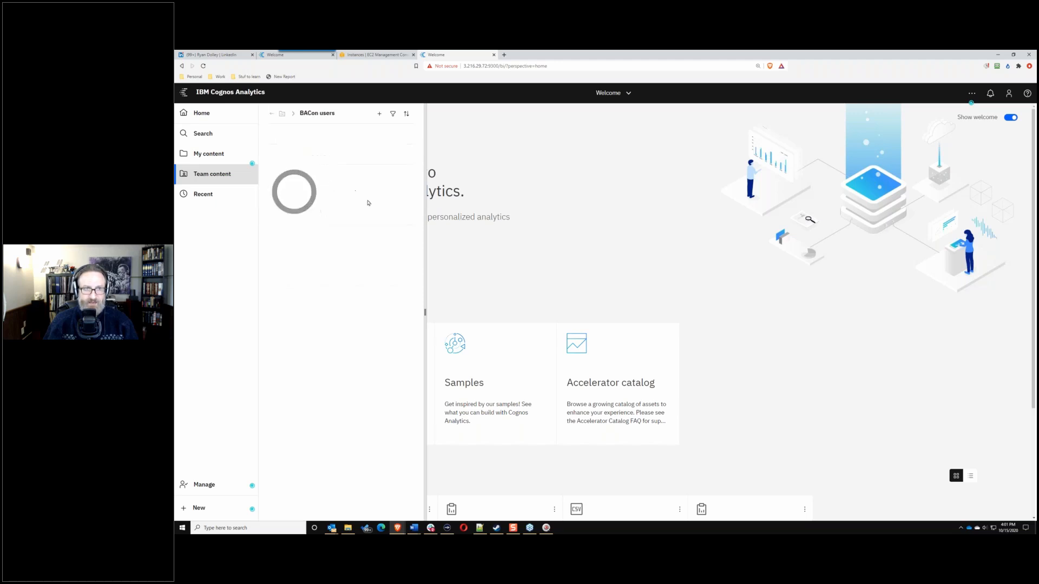
scroll(328, 269, "down", 5)
scroll(327, 270, "down", 3)
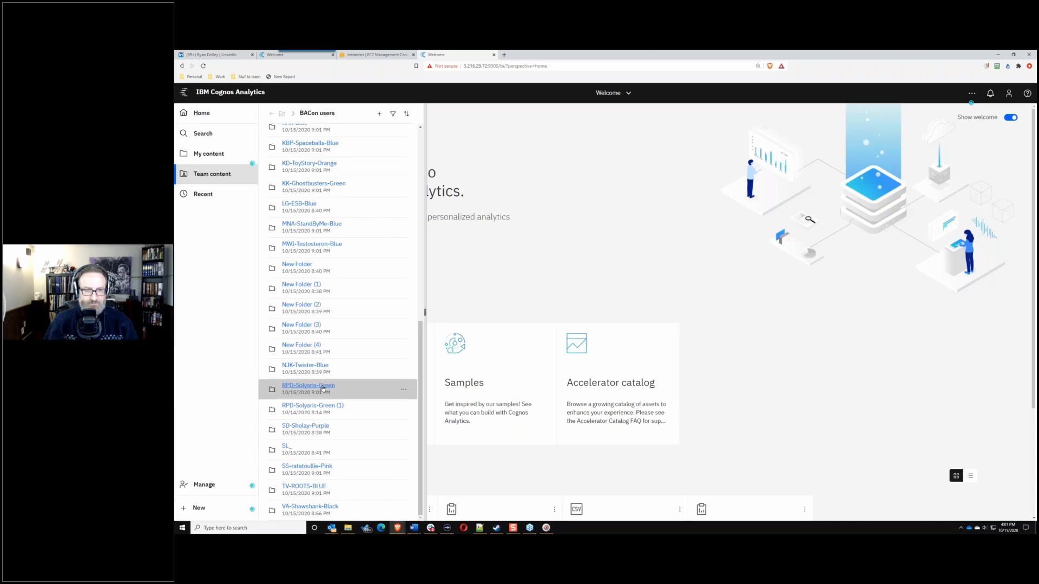
left_click(323, 389)
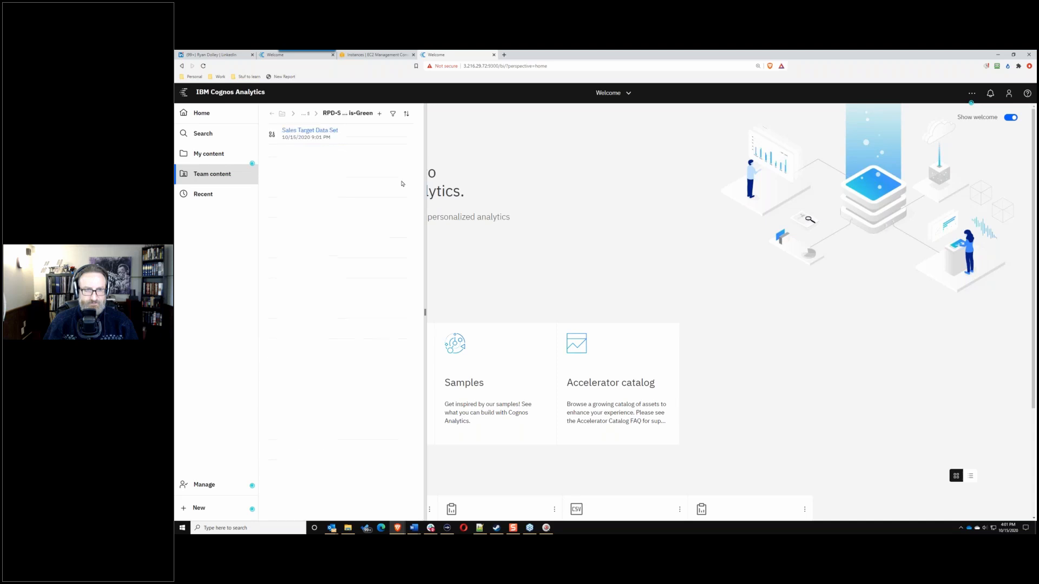
left_click(408, 135)
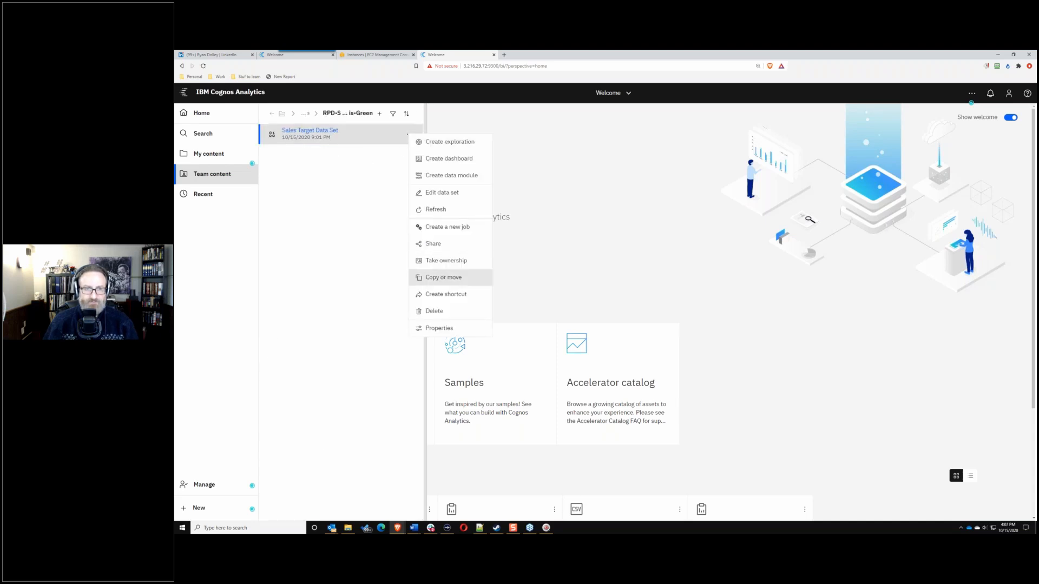
left_click(439, 328)
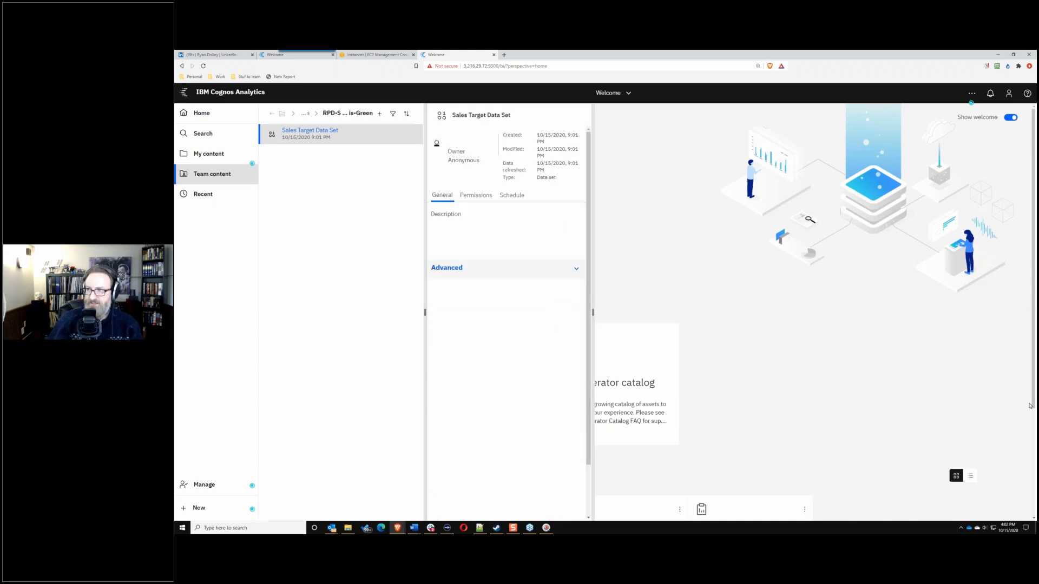
left_click(406, 133)
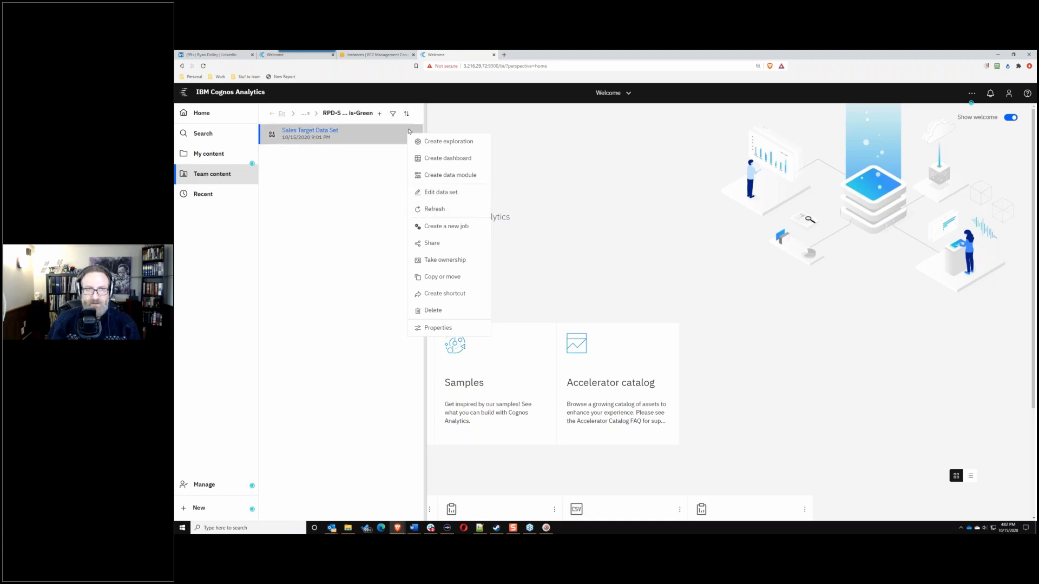
Step: Open the Sales Target Data Set properties and expand the Advanced section
left_click(375, 164)
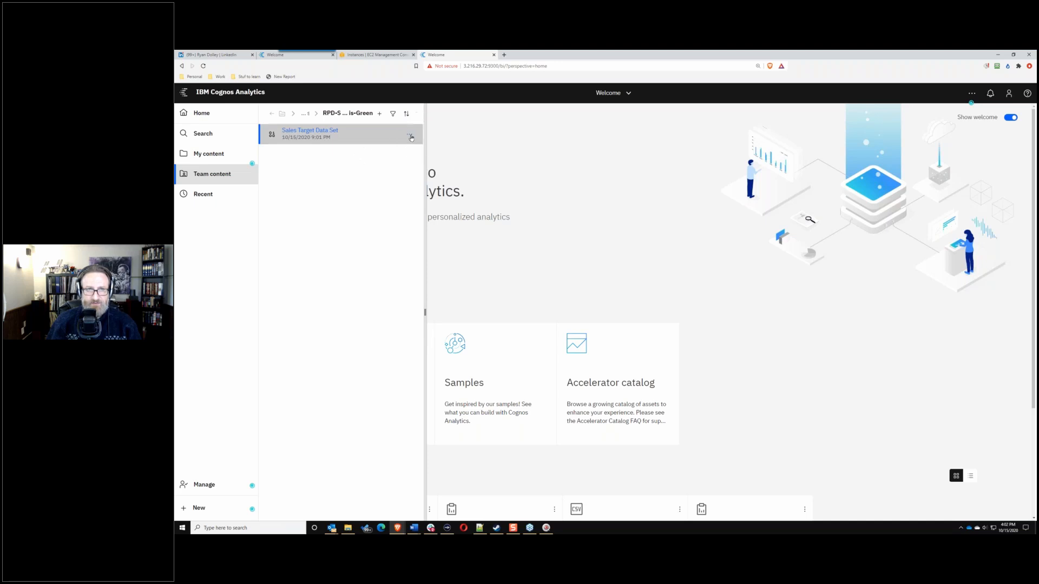
left_click(410, 134)
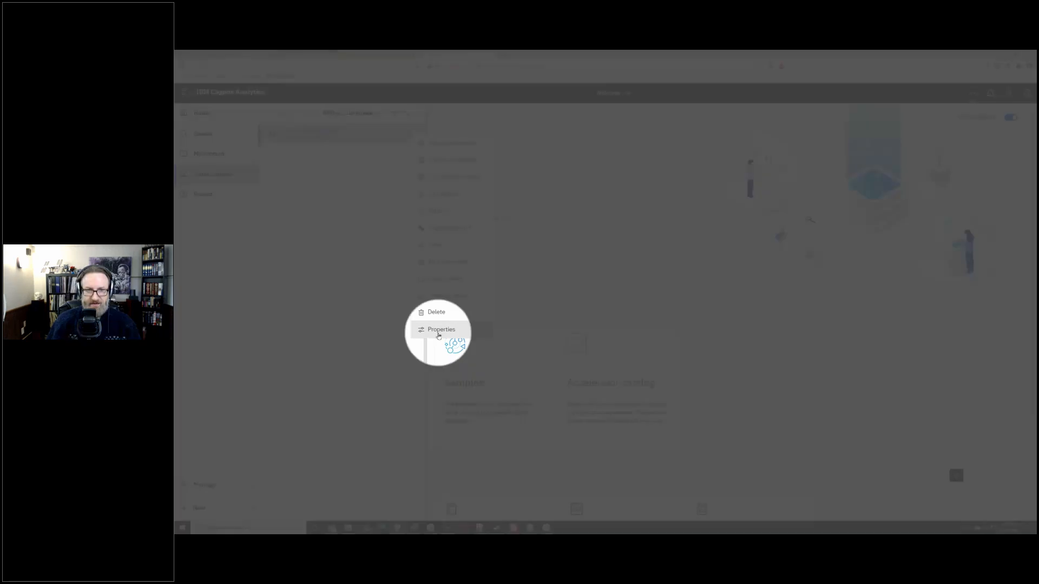
left_click(439, 330)
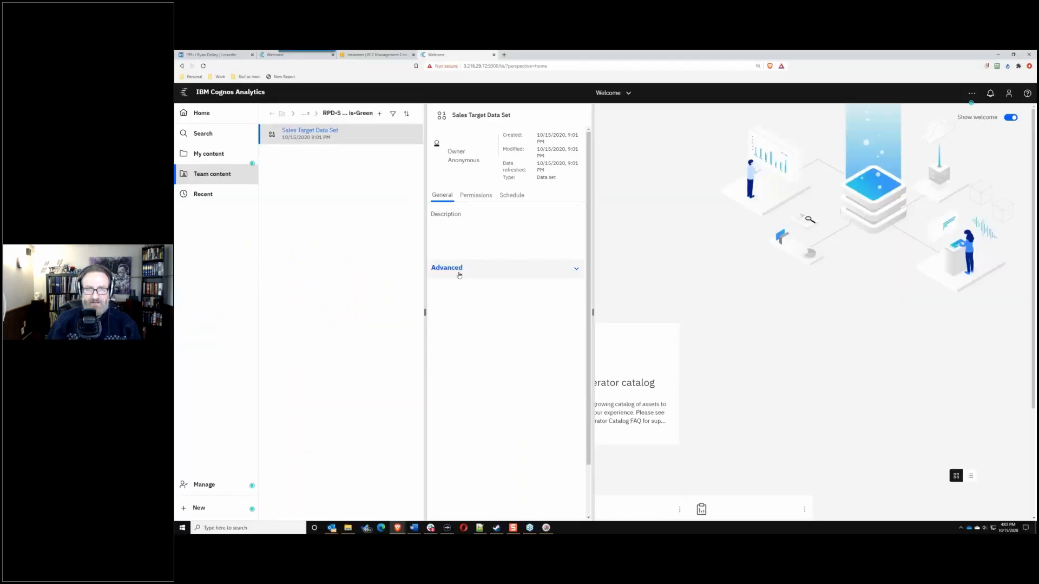
left_click(447, 268)
Step: Review the advanced details: 255.8 KB, 43384 rows, 11 columns and 3s refresh time
scroll(519, 357, "down", 1)
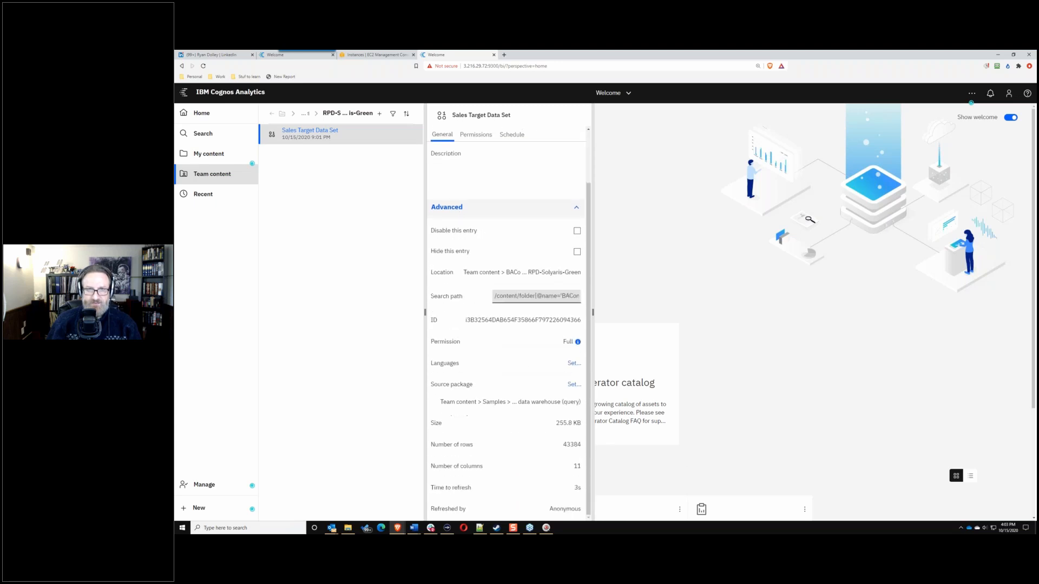
scroll(524, 364, "up", 1)
scroll(524, 351, "down", 1)
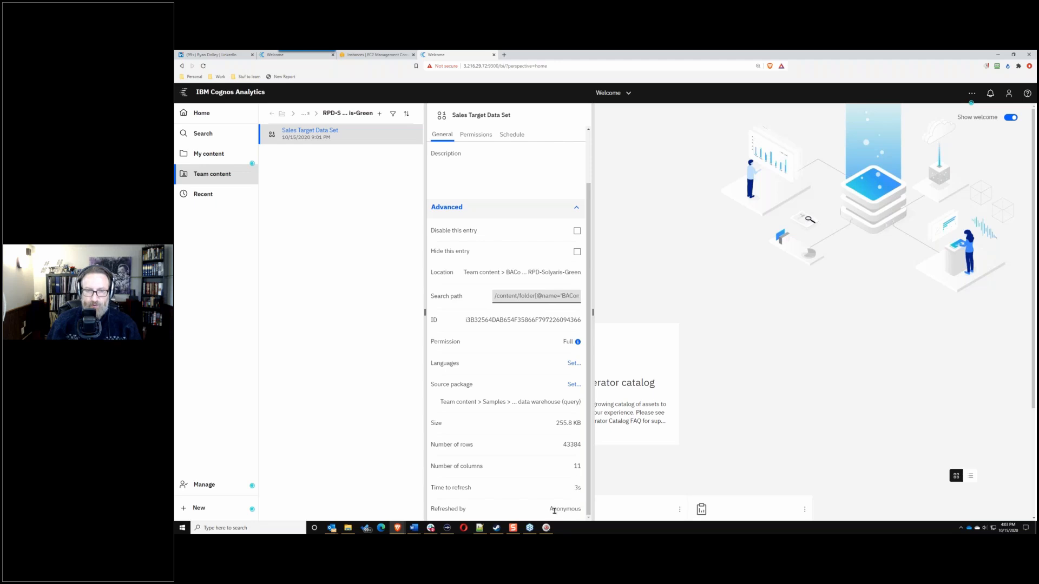
left_click_drag(549, 509, 579, 509)
left_click(534, 499)
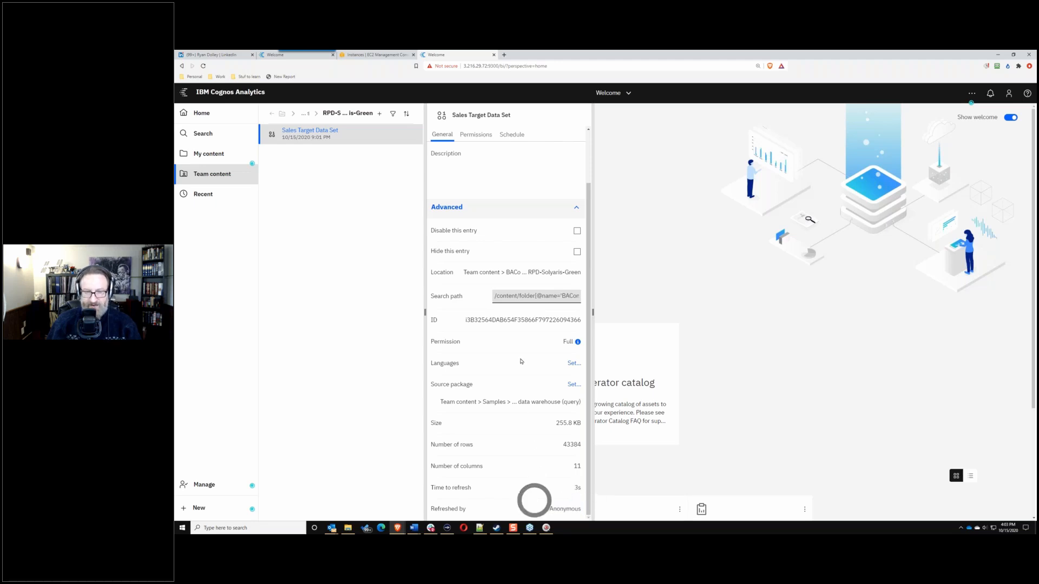
scroll(538, 246, "up", 2)
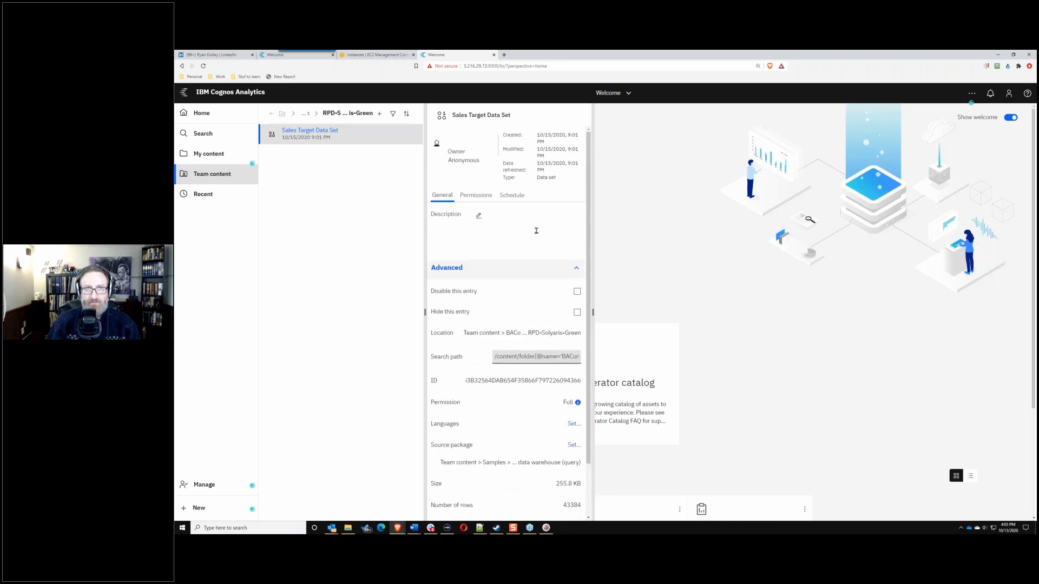
scroll(538, 238, "down", 1)
scroll(543, 251, "up", 1)
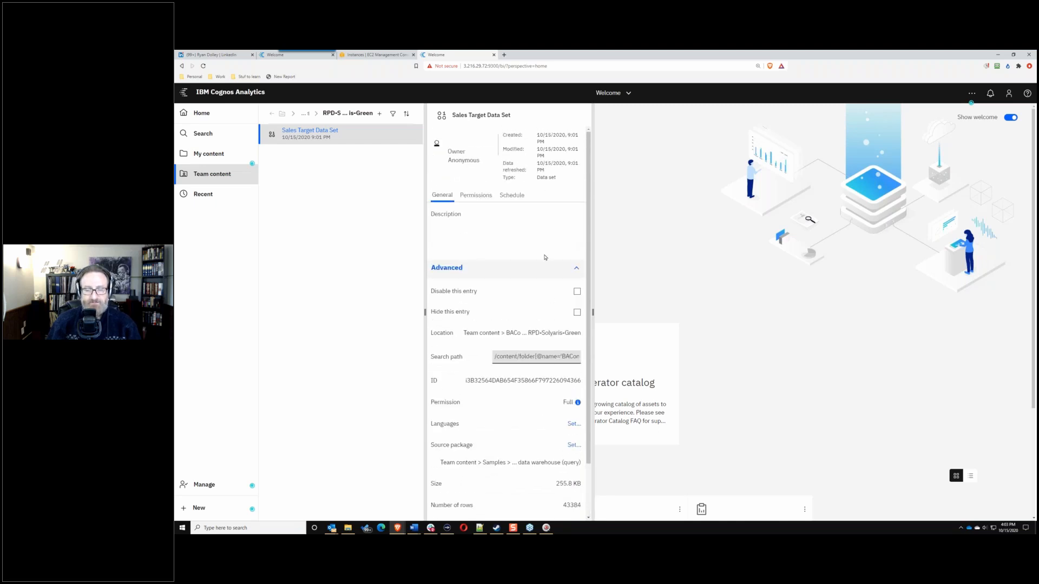
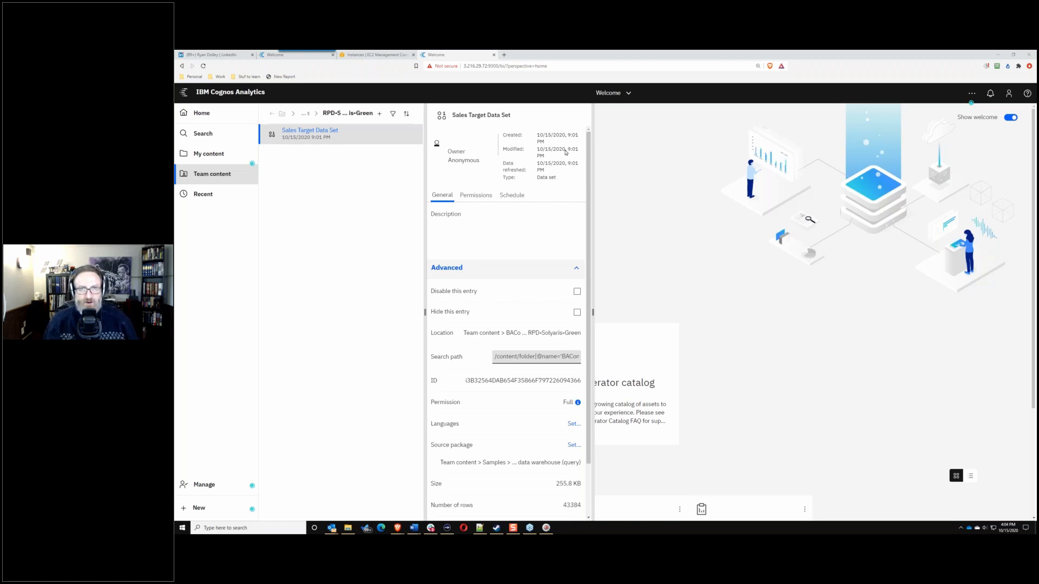
Step: Browse Team content and open the actions menu for Sales Target Data Set
left_click(607, 93)
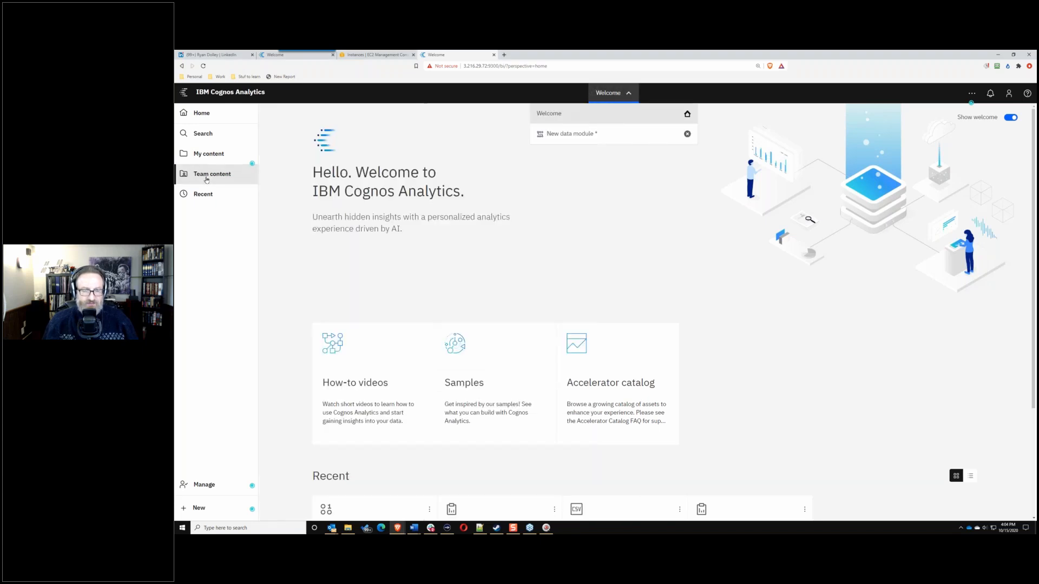
left_click(206, 175)
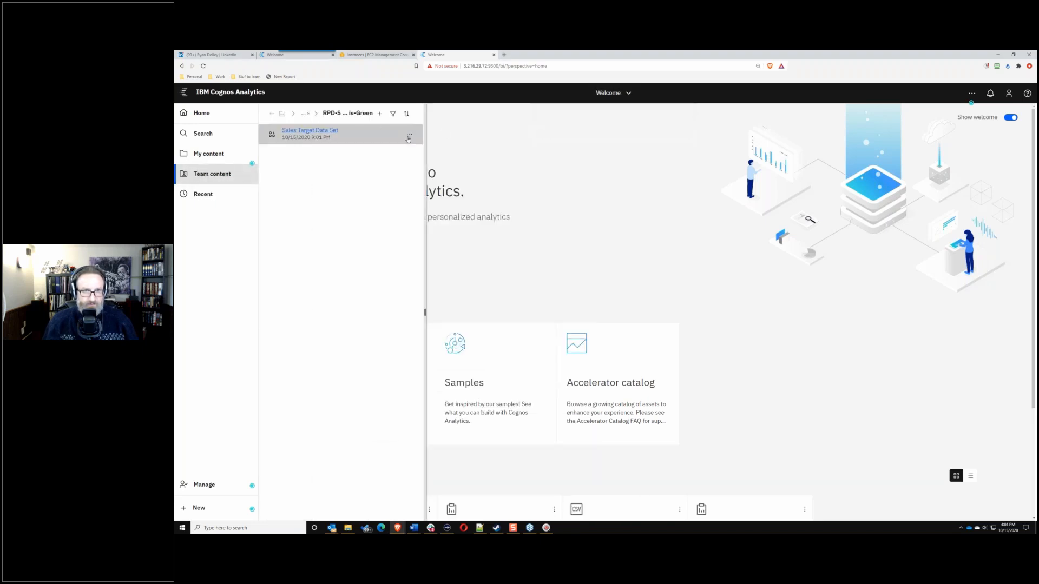
left_click(409, 138)
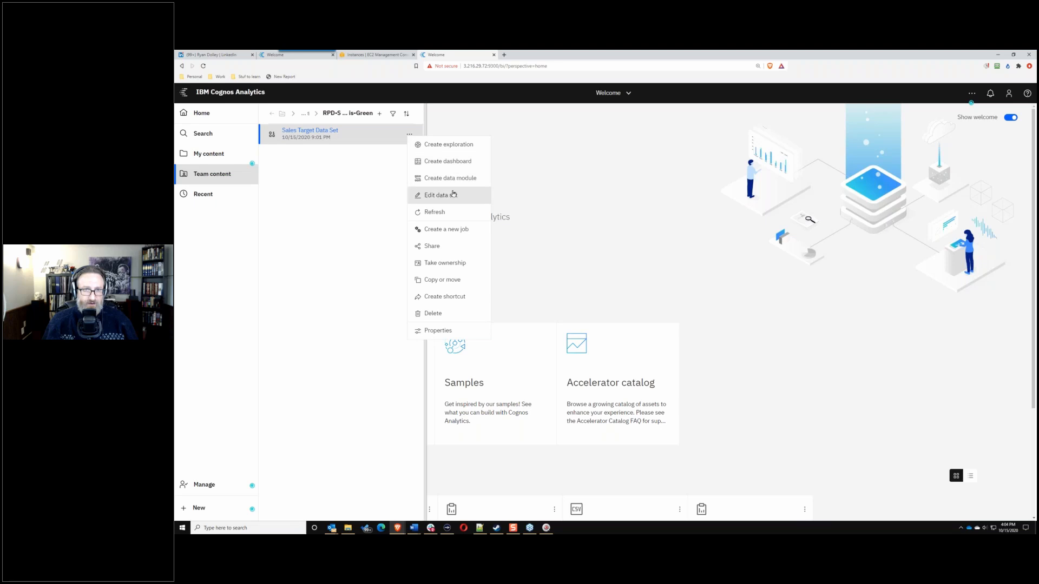
Step: Edit Sales Target Data Set and add GO sales (query) from Team content > Samples > Models as a source
left_click(454, 194)
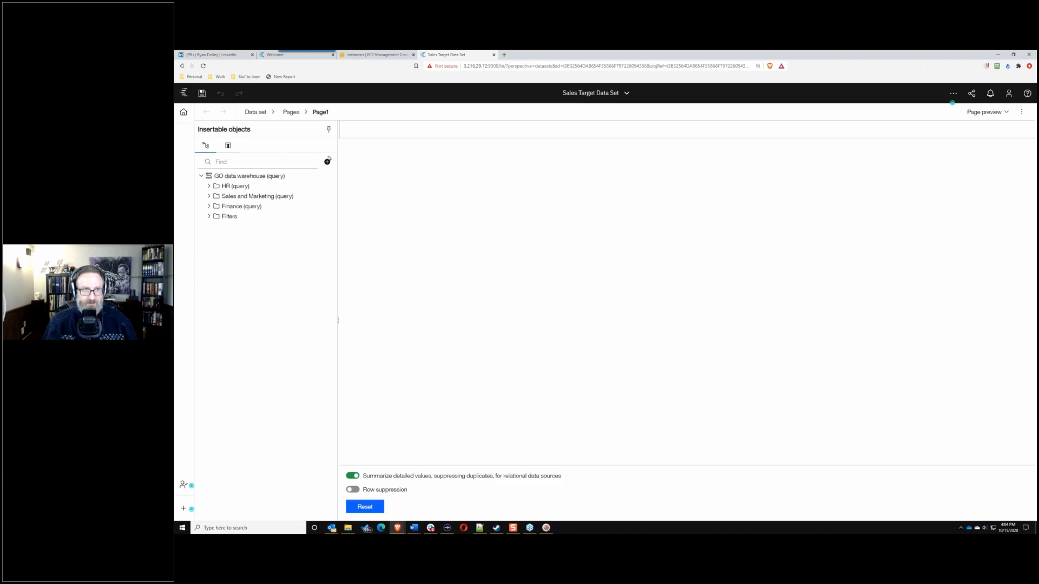
left_click(327, 161)
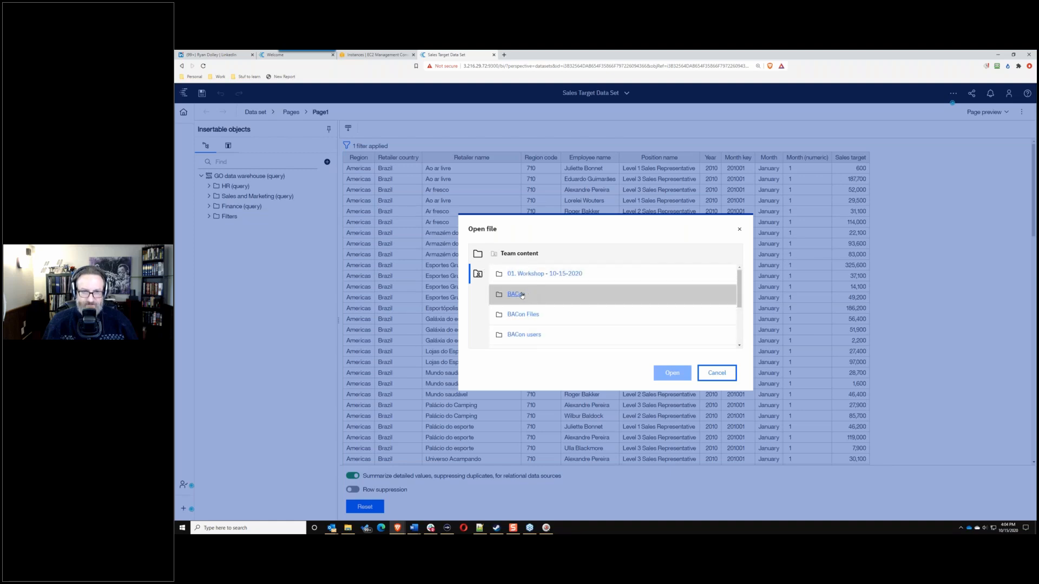
scroll(522, 307, "down", 1)
scroll(523, 307, "down", 3)
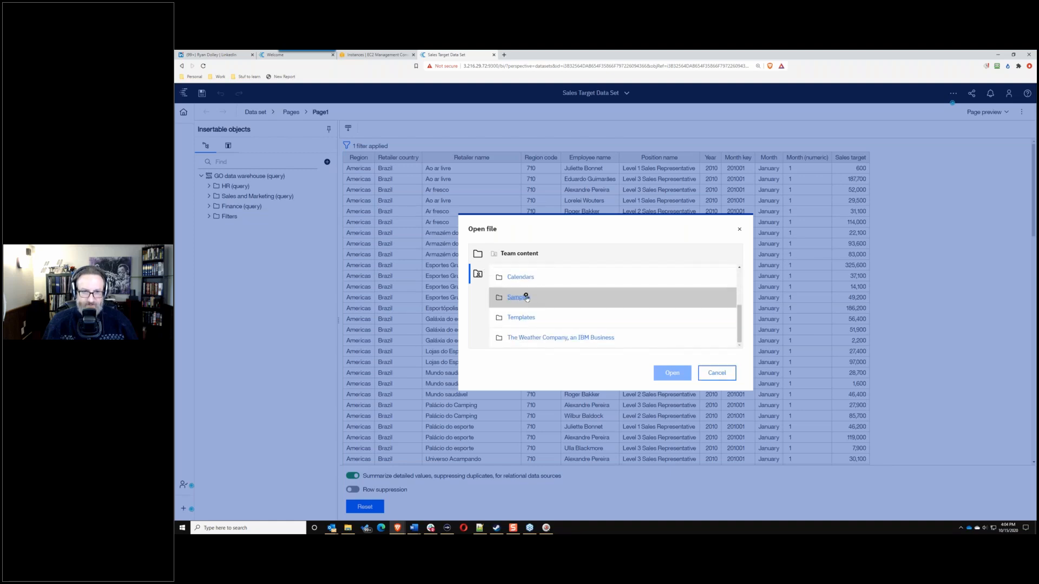
left_click(525, 297)
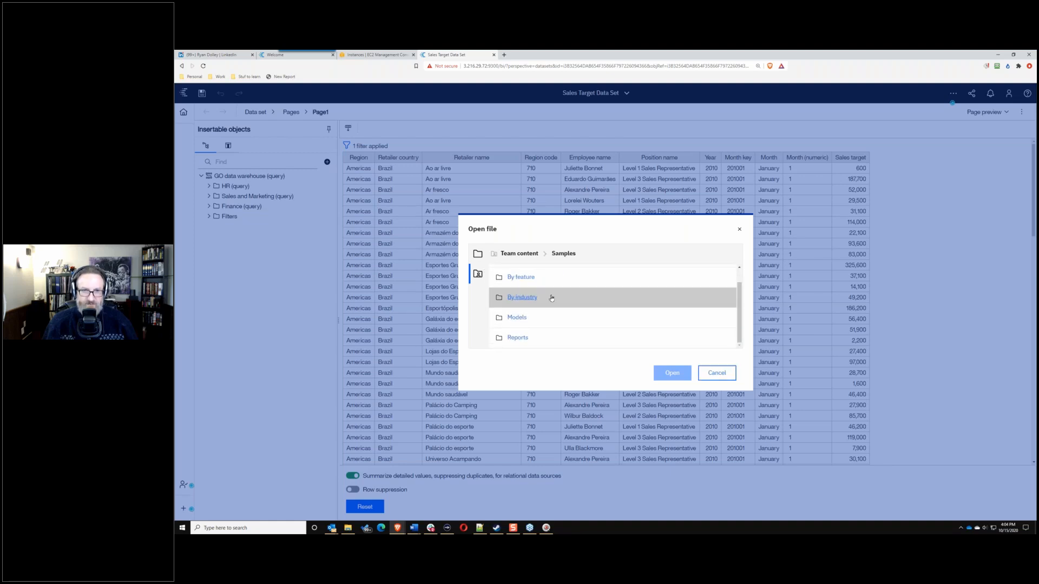
left_click(520, 318)
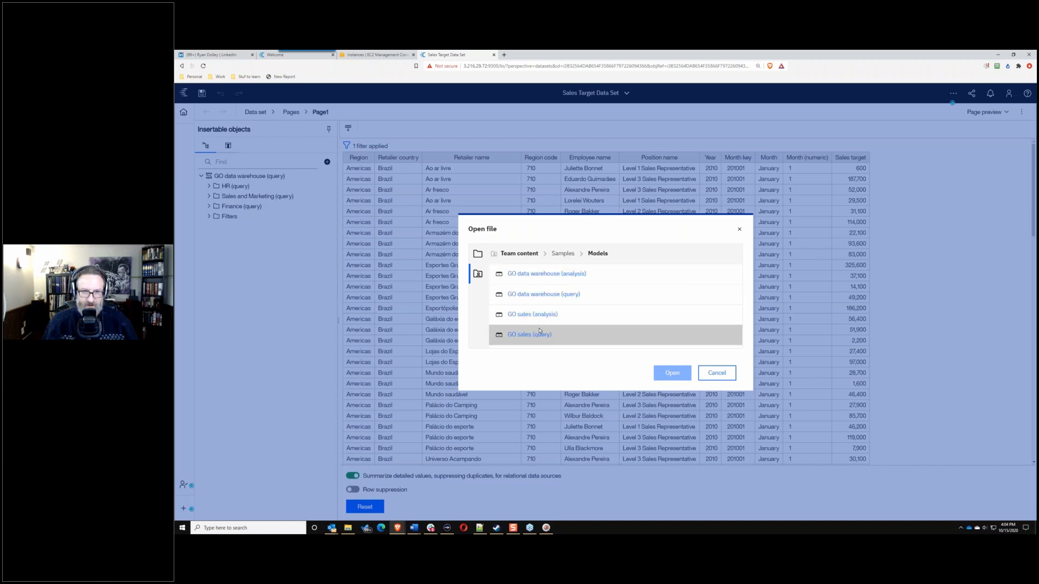
left_click(541, 335)
left_click(672, 373)
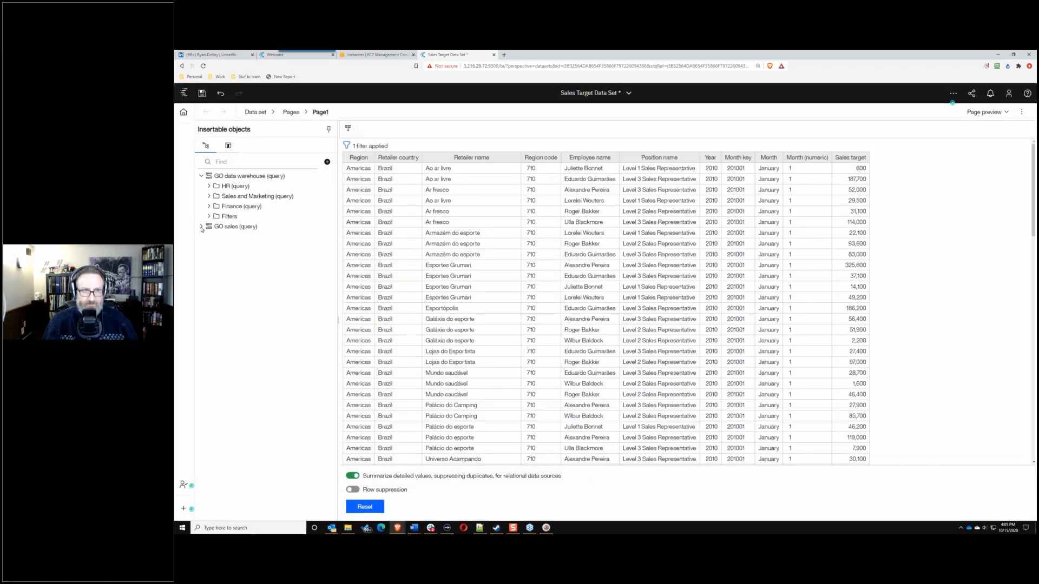
left_click(202, 227)
Step: Back out of closing the data set view, keeping it open, and expand GO sales (query)'s query subjects
left_click(203, 228)
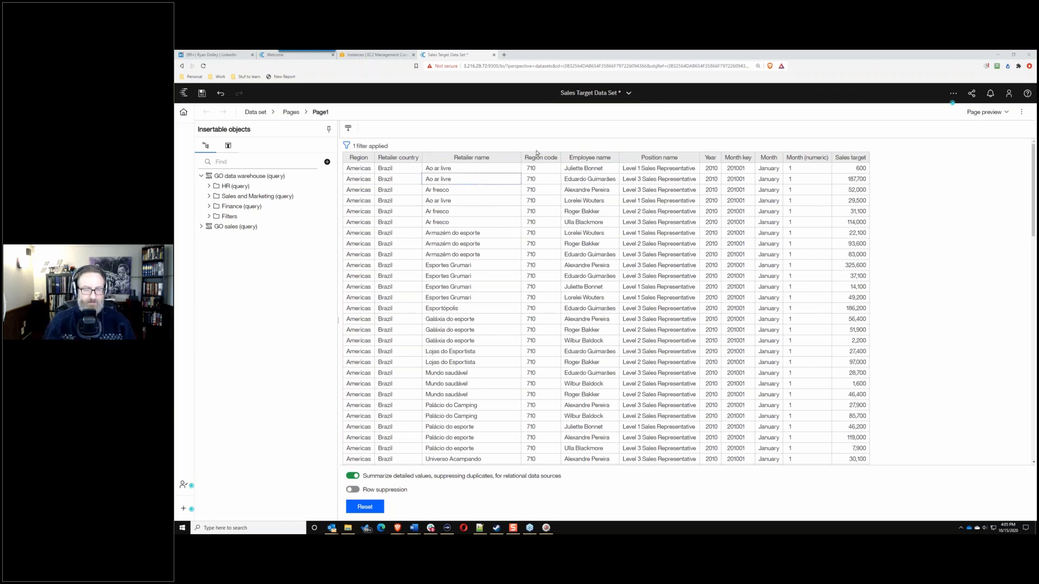
left_click(619, 98)
left_click(670, 154)
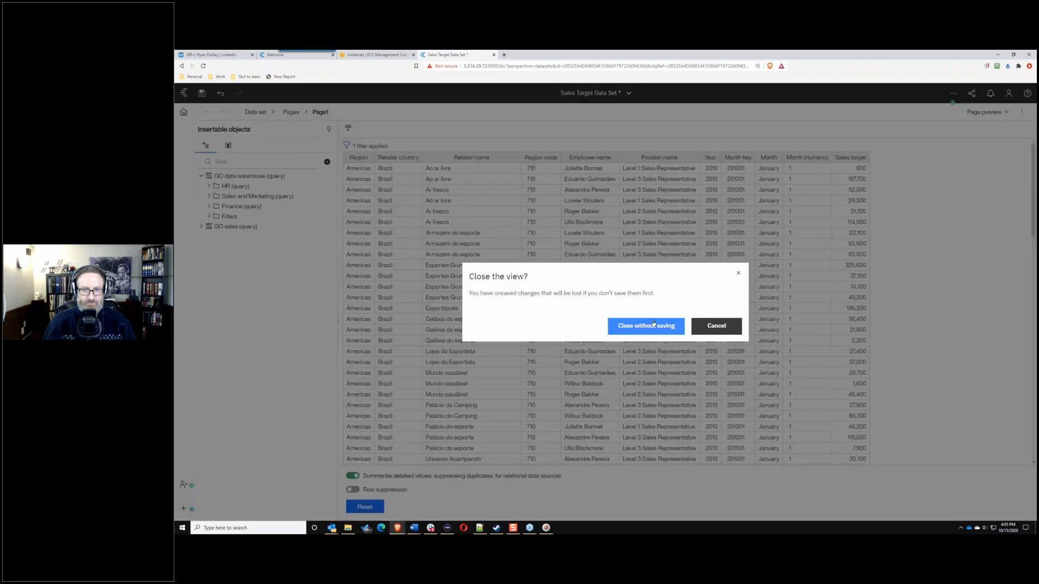
left_click(715, 325)
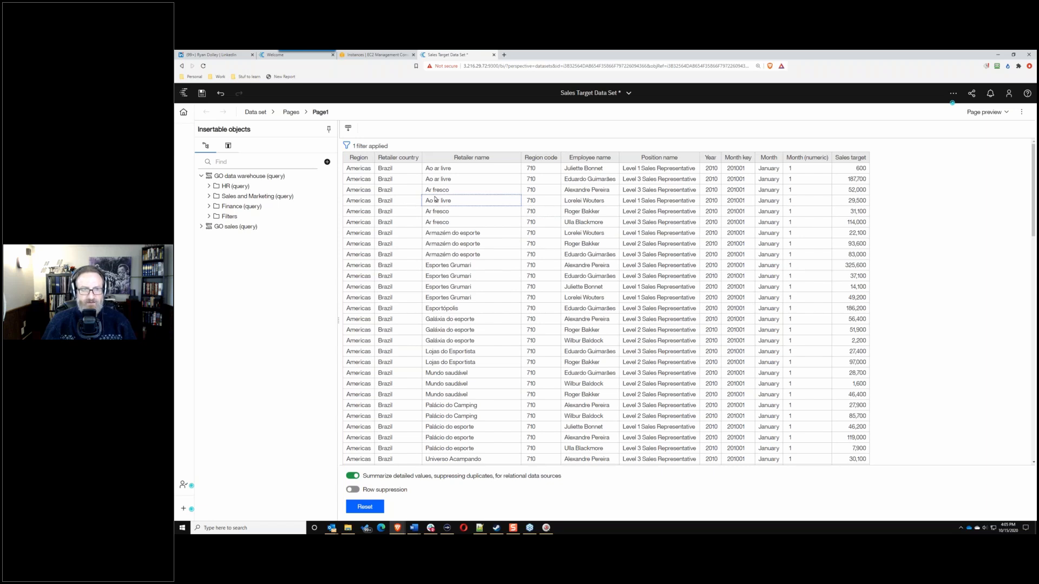
left_click(201, 227)
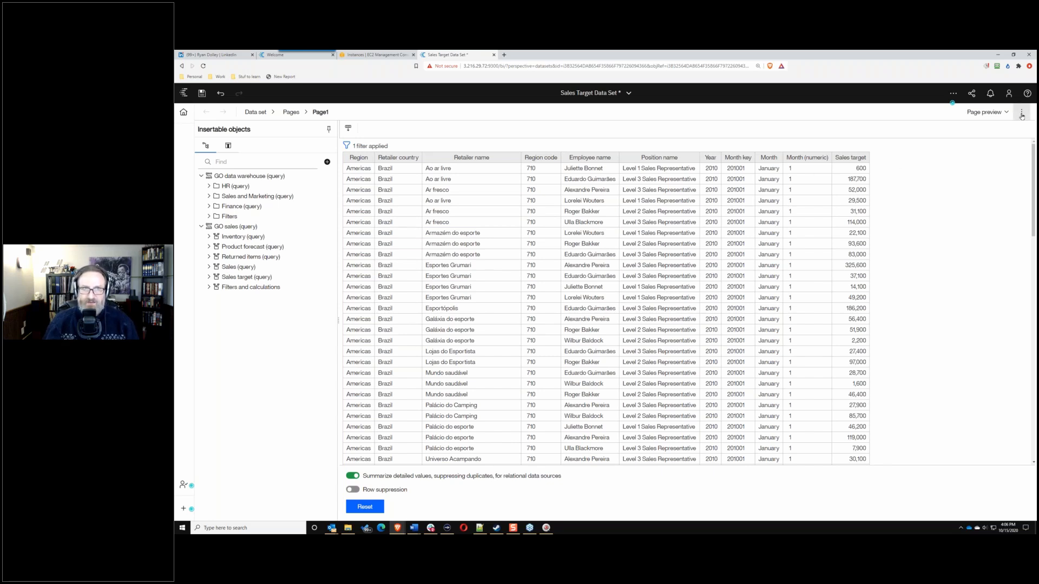
Step: View the data set's overall properties and sources, then return to Page1
left_click(272, 112)
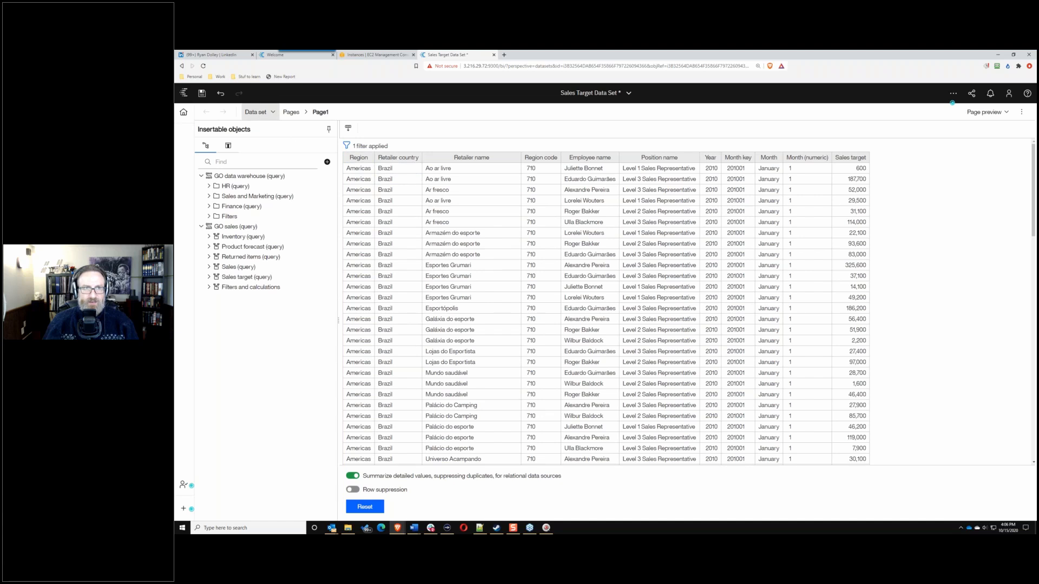
left_click(263, 127)
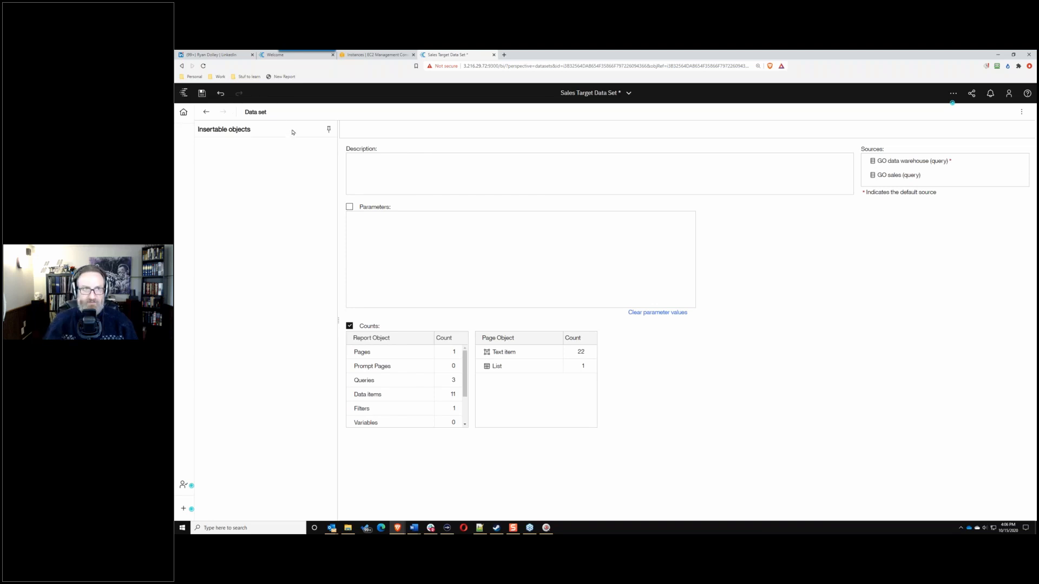
left_click(256, 112)
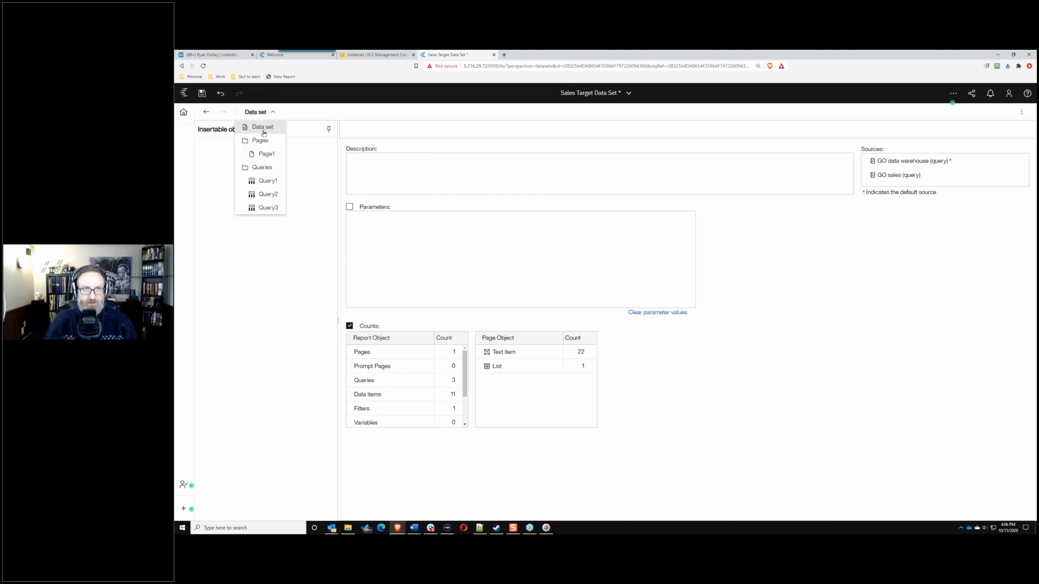
left_click(261, 155)
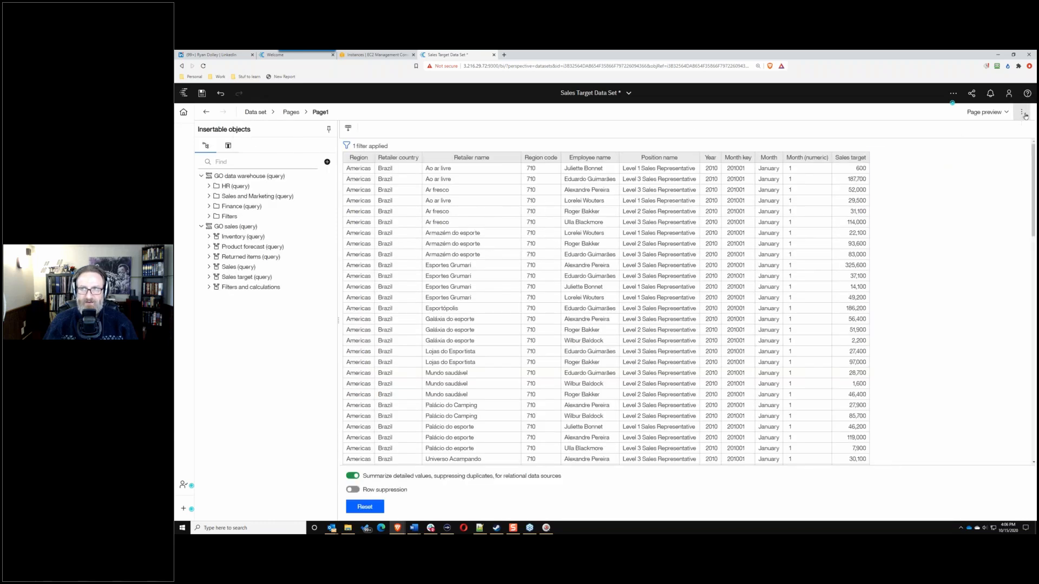
Step: Copy the data set's report specification to the clipboard
left_click(1023, 114)
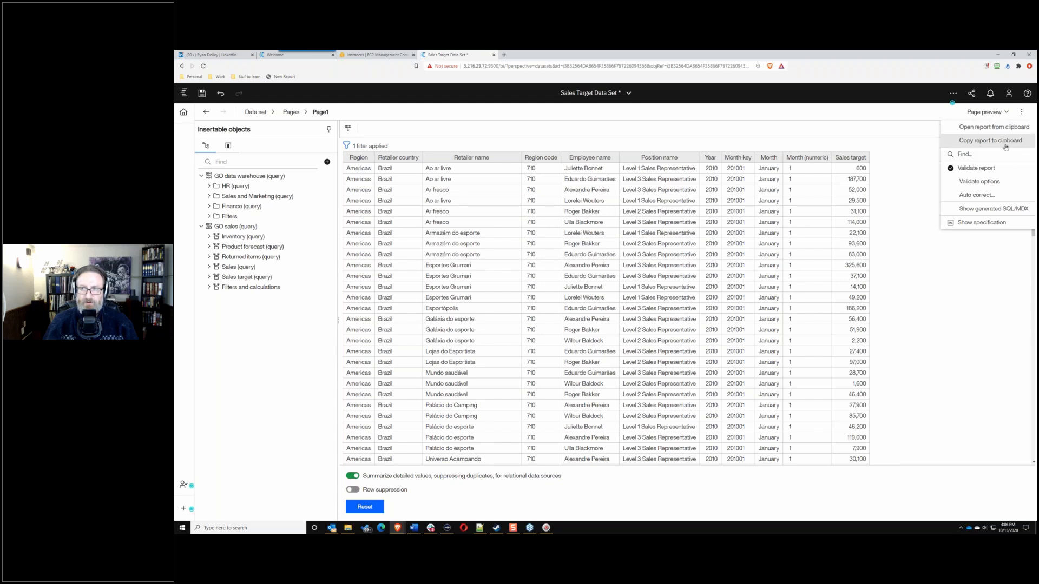
left_click(1004, 142)
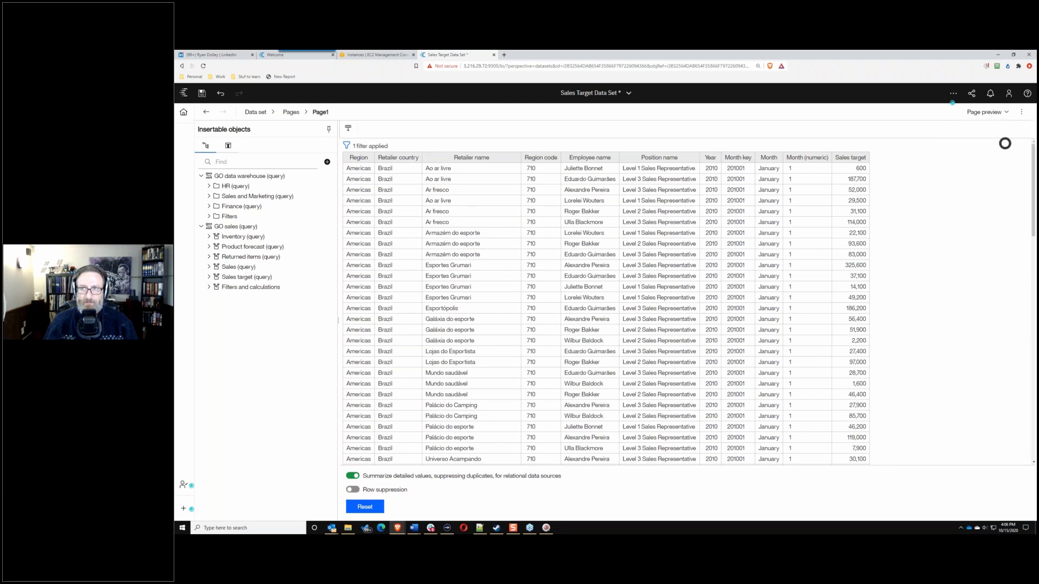
left_click(1021, 115)
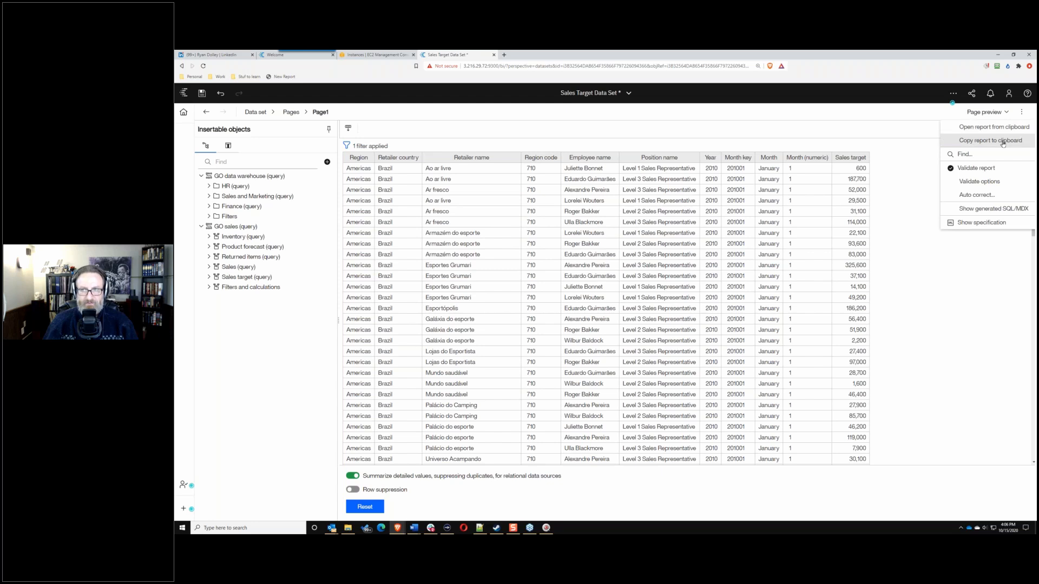
left_click(1002, 141)
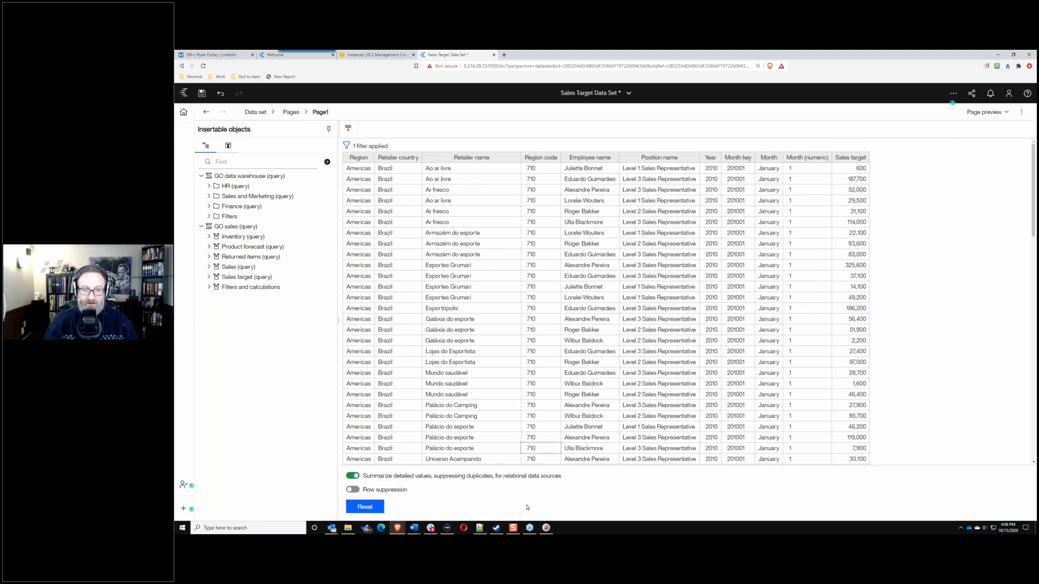
Step: Paste the copied report specification XML into a new Notepad++ document, then minimize Notepad++
left_click(479, 527)
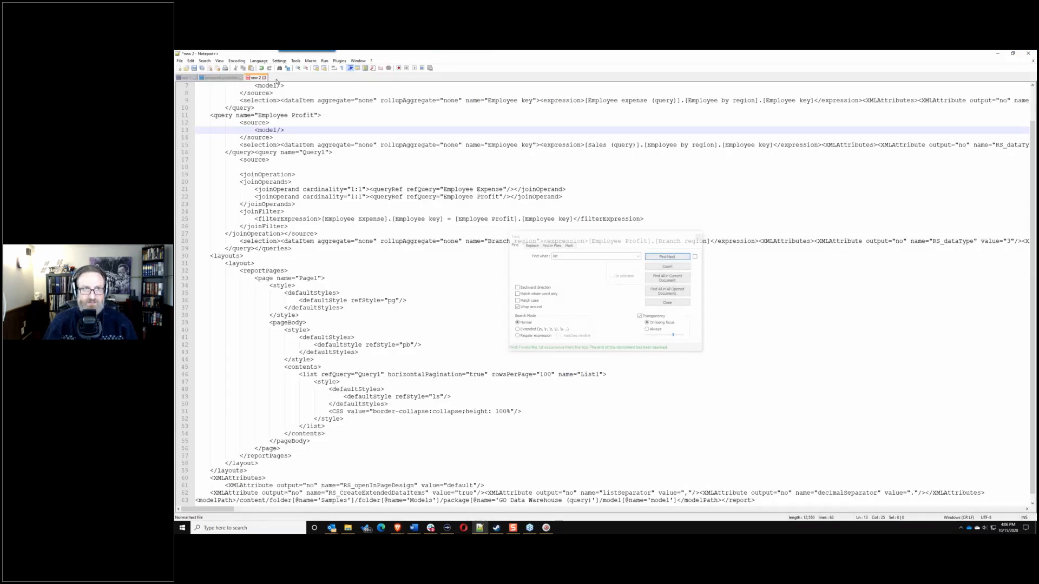
left_click(180, 62)
left_click(180, 62)
left_click(181, 62)
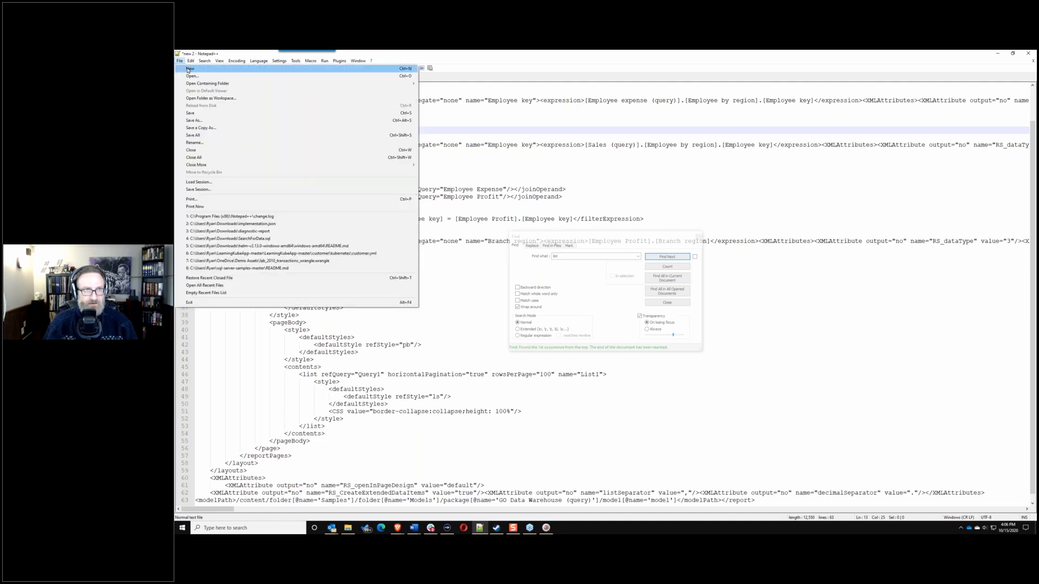
left_click(187, 67)
left_click(303, 103)
key("ctrl+v")
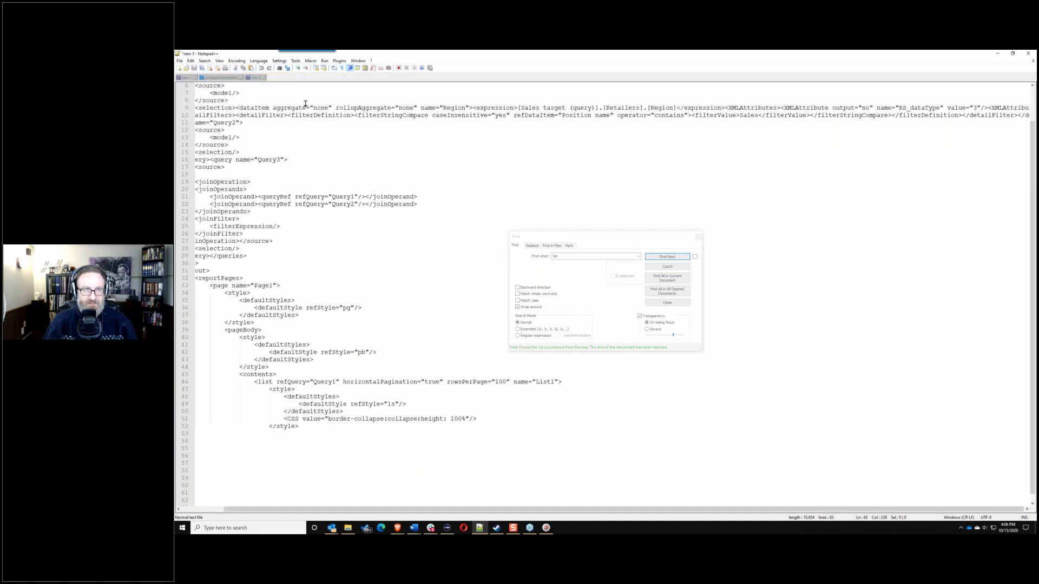
key("ctrl+f")
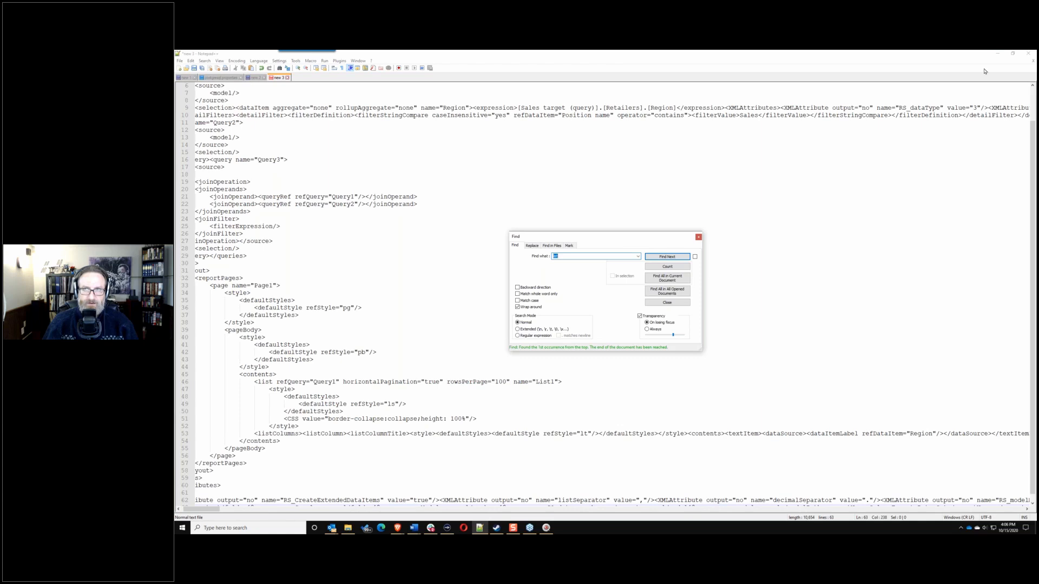
left_click(997, 53)
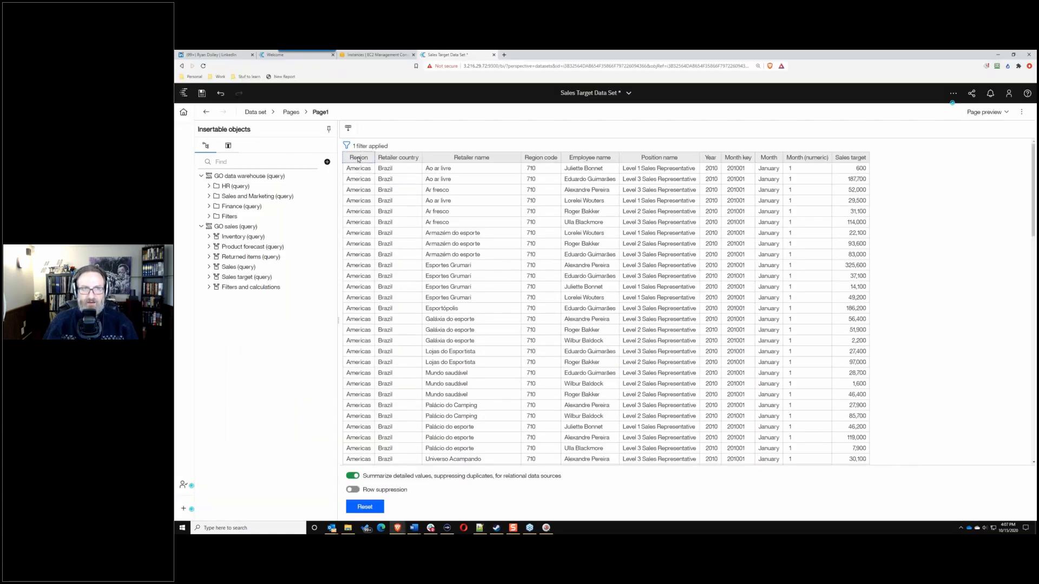
Step: Check Query1, close Sales Target Data Set without saving, and launch the Accelerator catalog
left_click(273, 111)
left_click(267, 181)
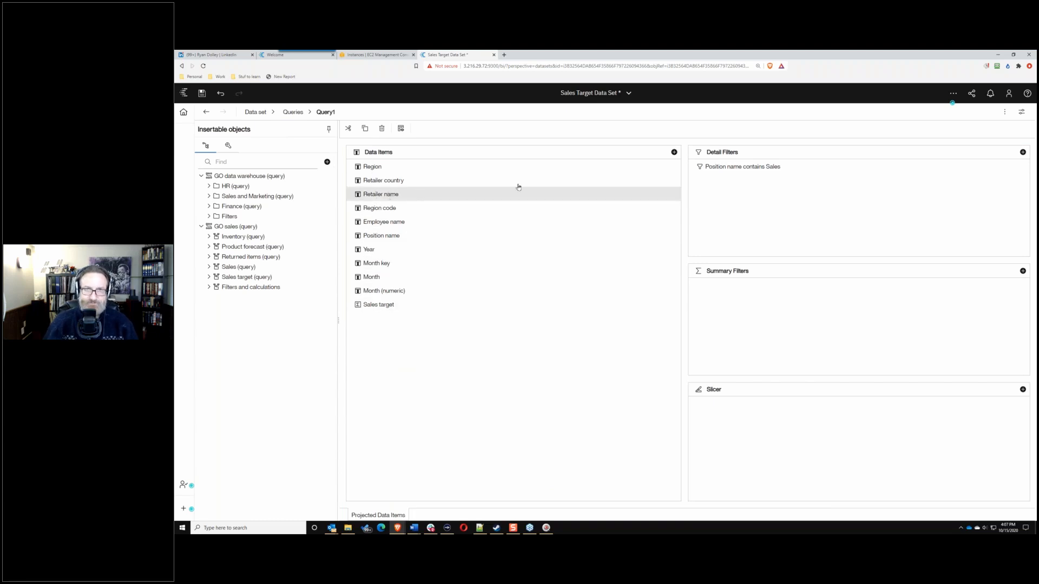
left_click(620, 95)
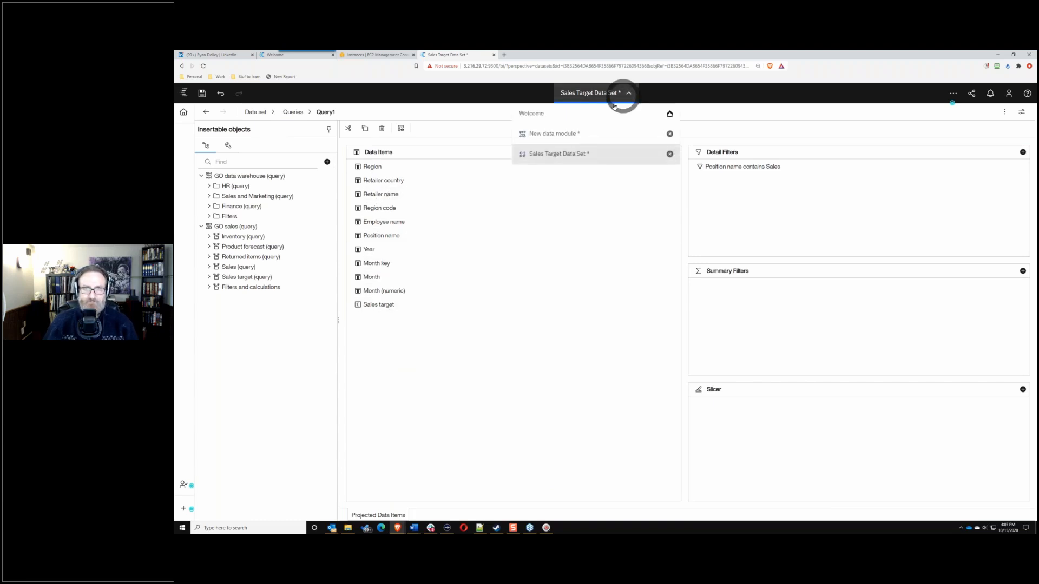
left_click(670, 153)
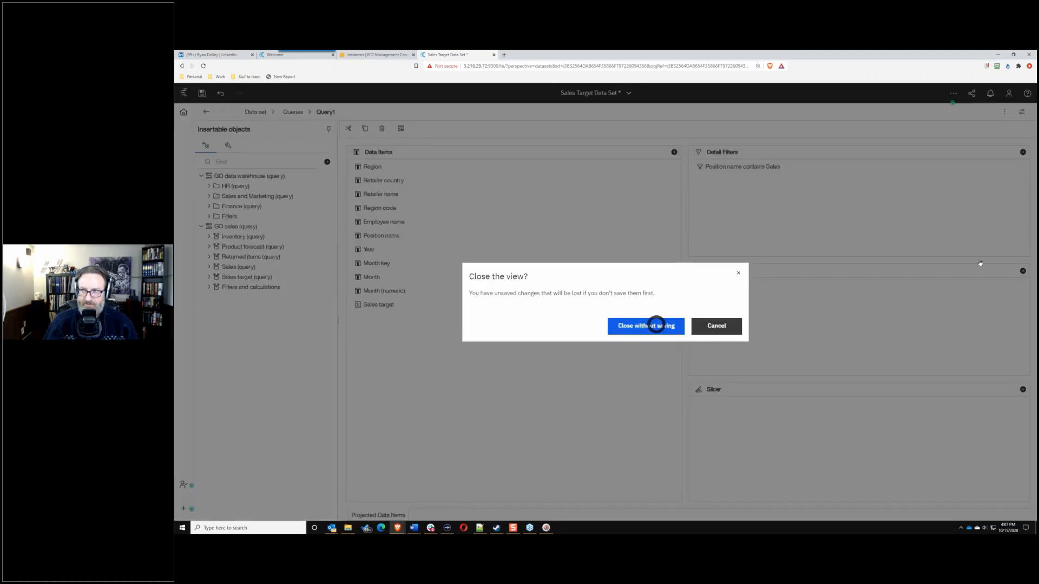
left_click(655, 325)
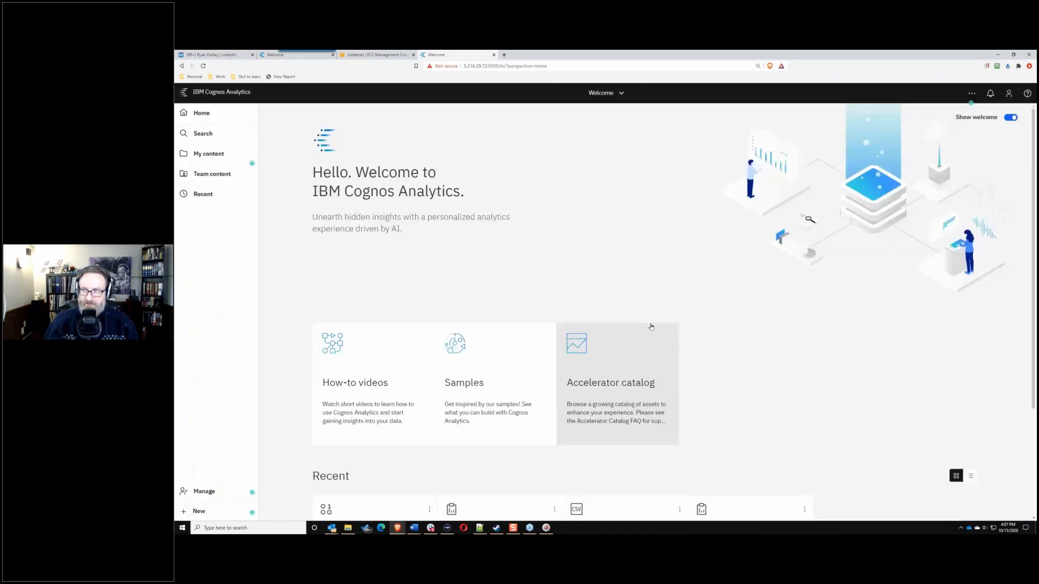
left_click(647, 368)
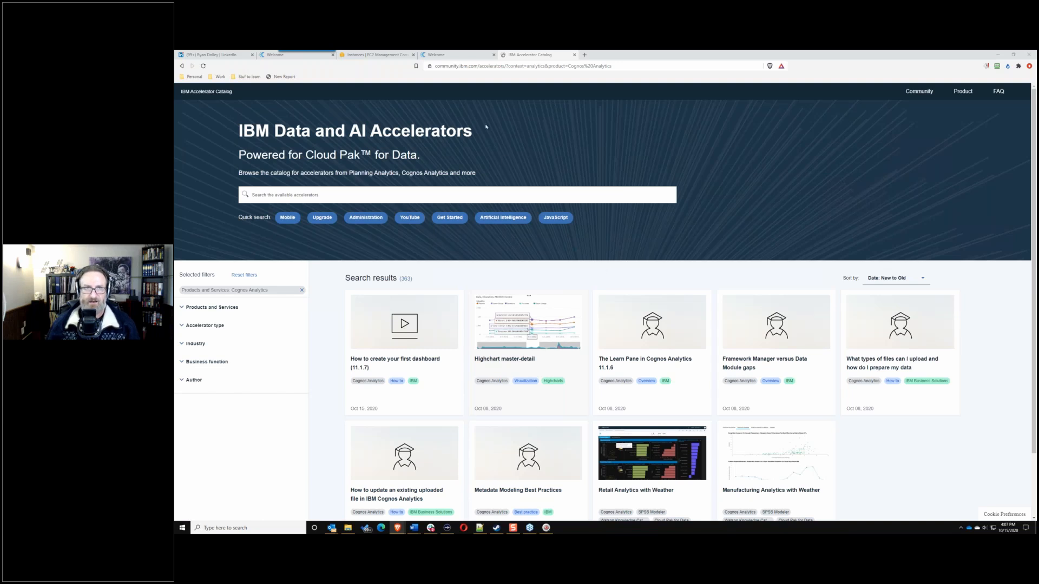
Step: Return from the IBM Accelerator Catalog to the Cognos Analytics Welcome tab
left_click(445, 55)
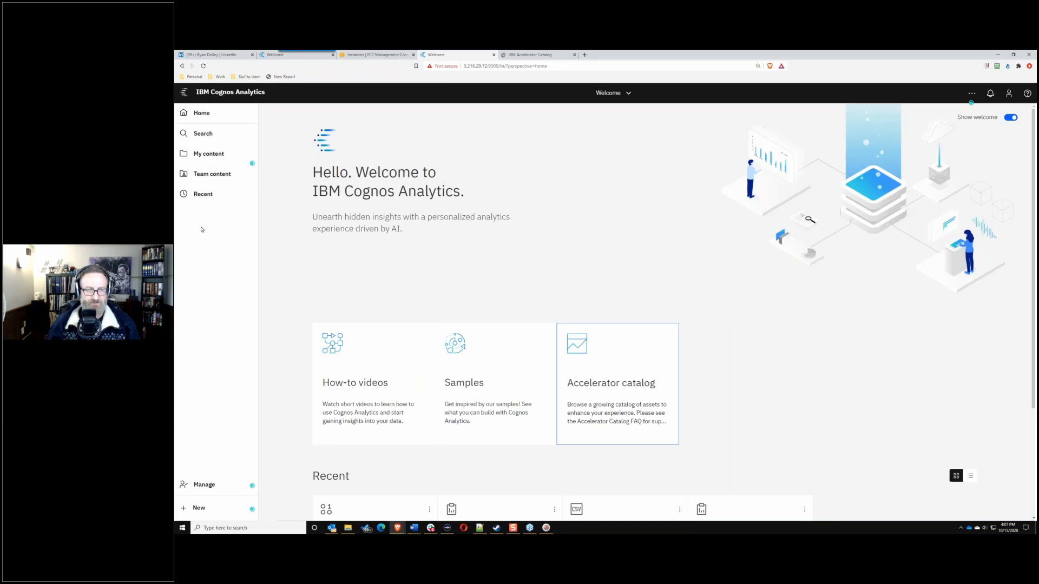
Step: In Team content, choose Create dashboard from Sales Target Data Set's actions menu
left_click(212, 174)
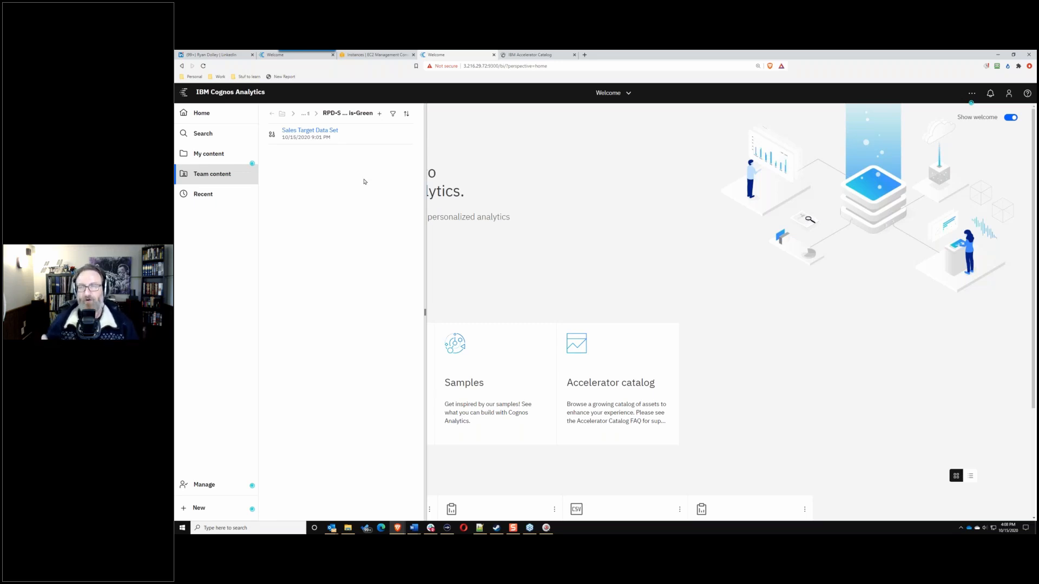
left_click(408, 134)
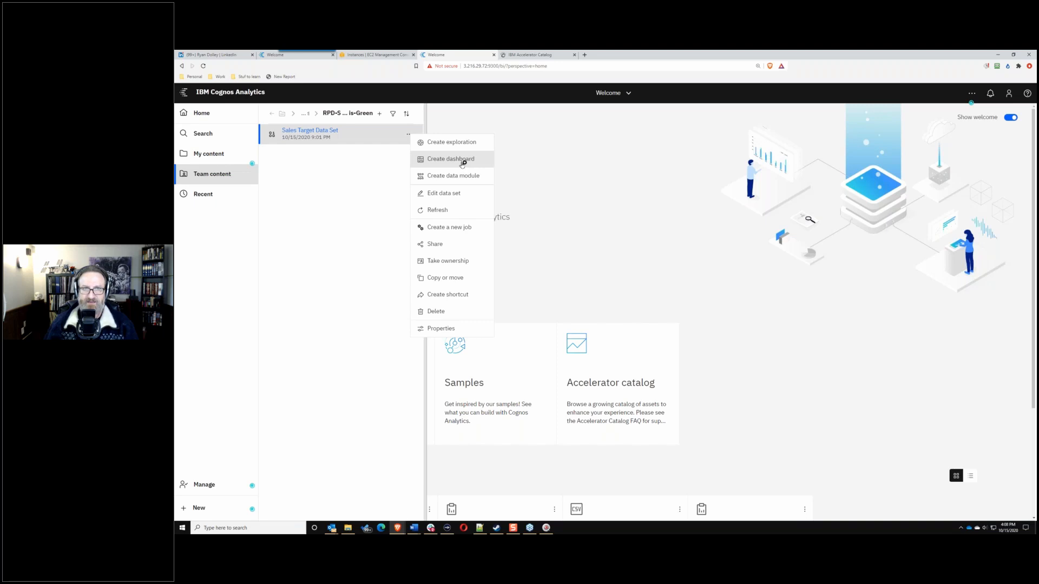
left_click(466, 165)
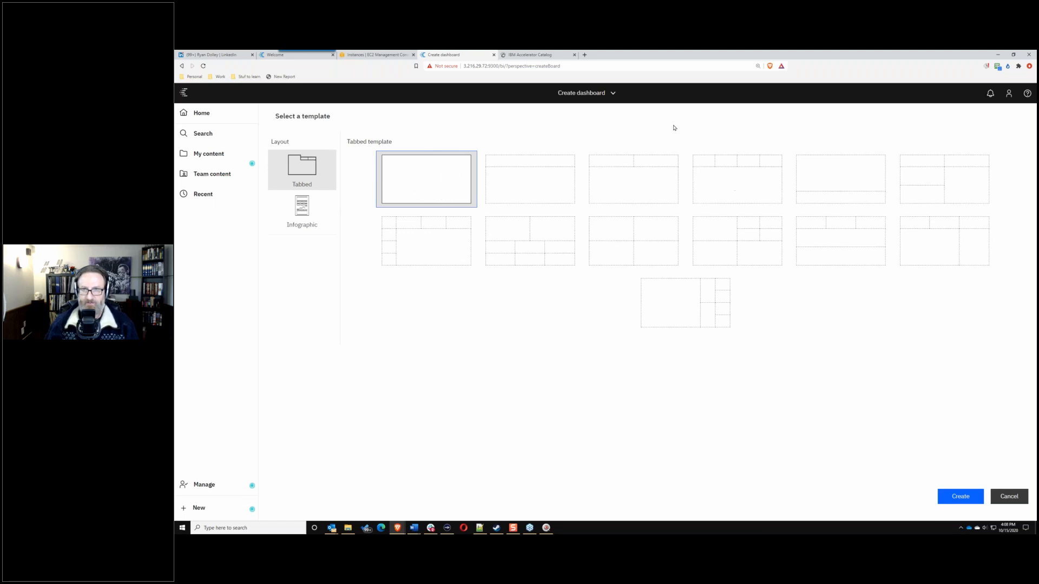
Step: Create the dashboard using the fourth top-row Tabbed template, four small panels above one large
left_click(726, 181)
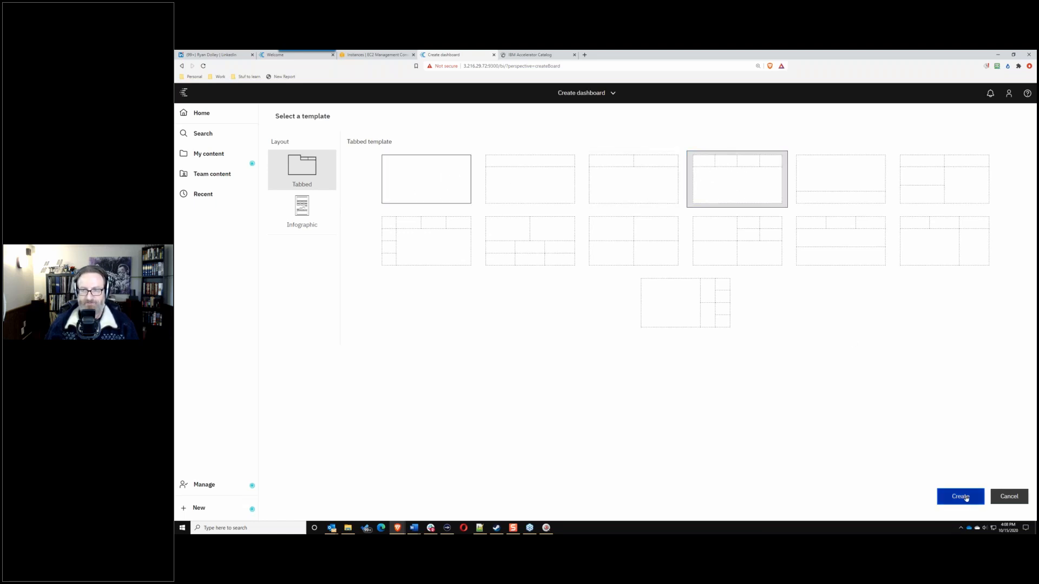
left_click(960, 496)
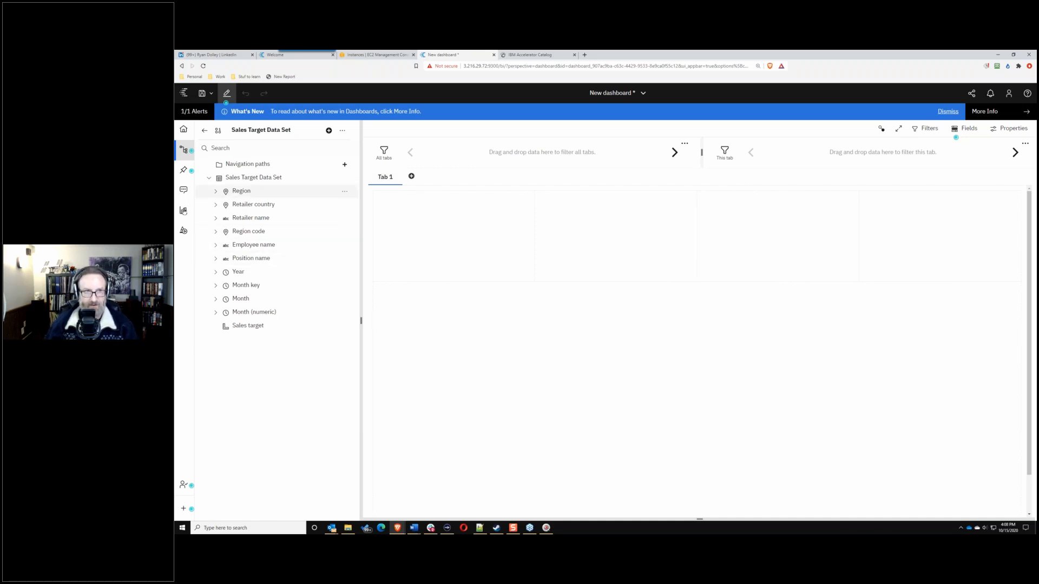
Step: Ask the assistant 'Show average sales target for country' and review the resulting map
left_click(184, 190)
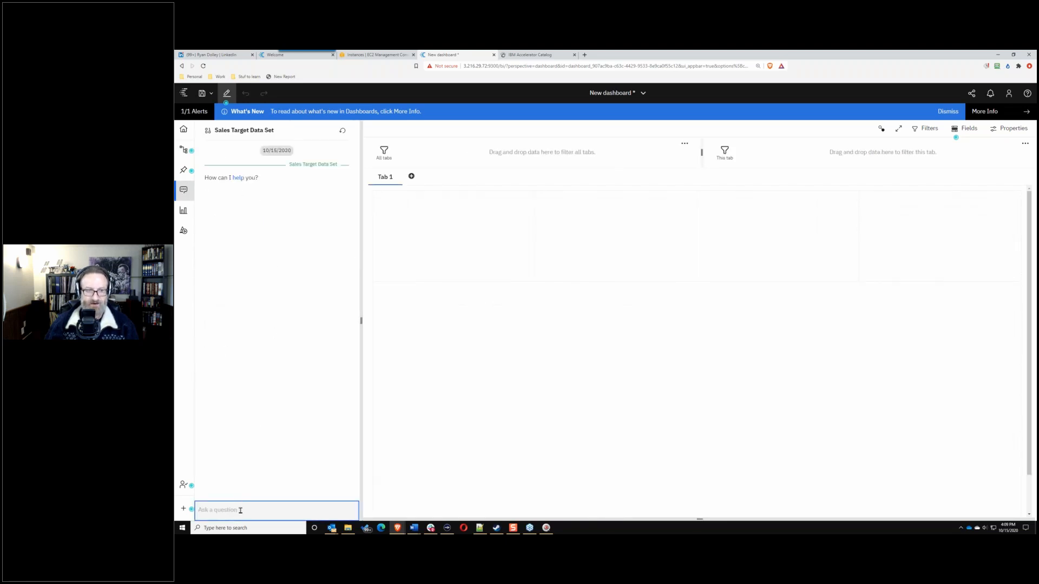
left_click(240, 510)
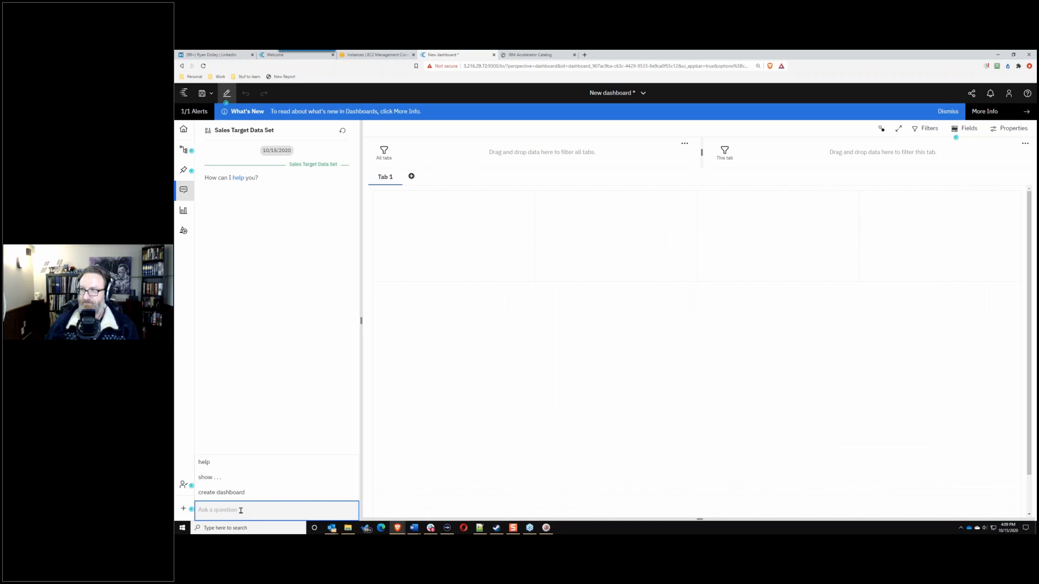
type("Sh")
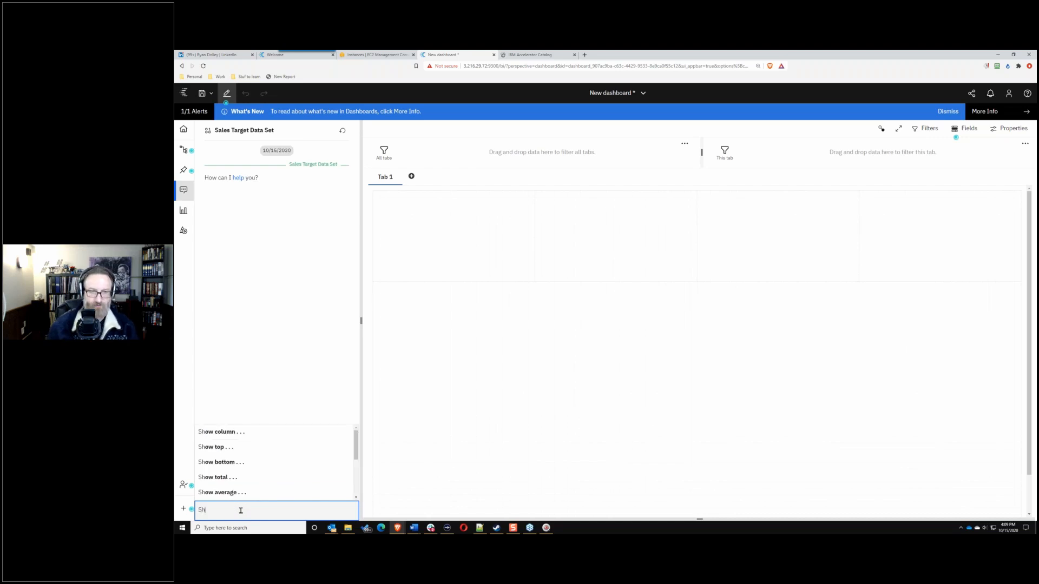
type("ow avera")
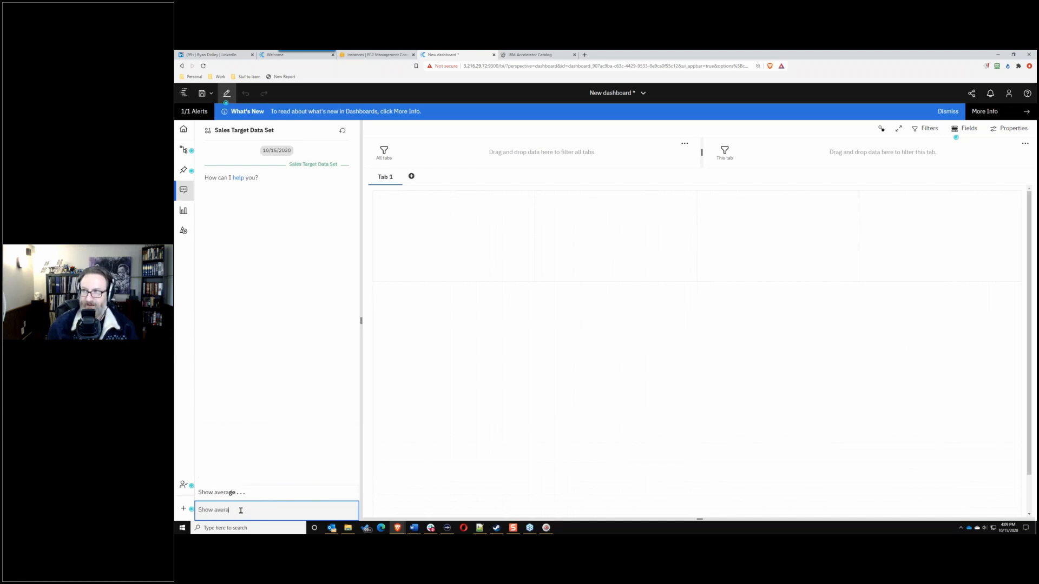
type("ge sales t")
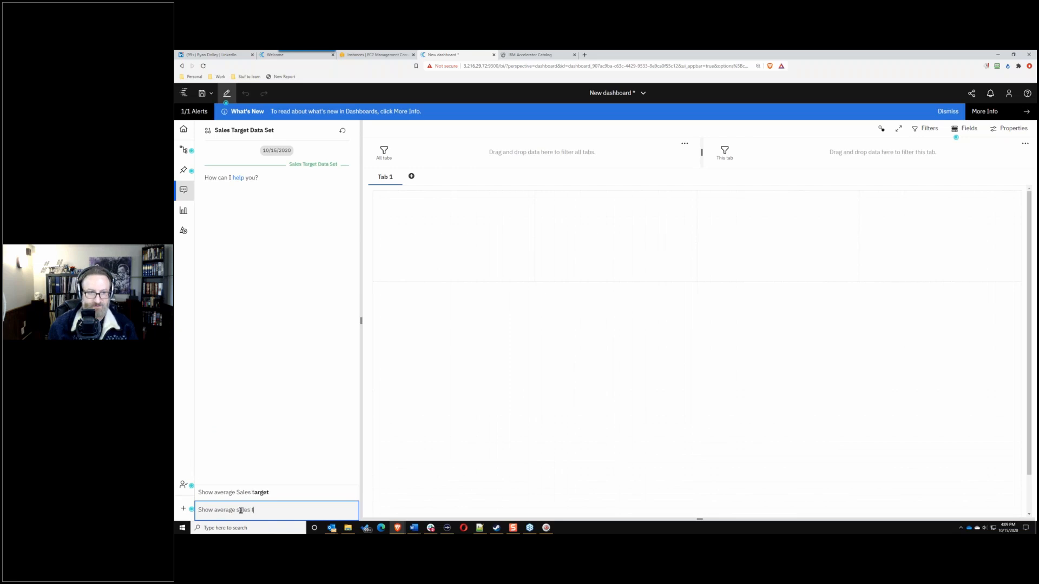
type("ar")
type("get for country")
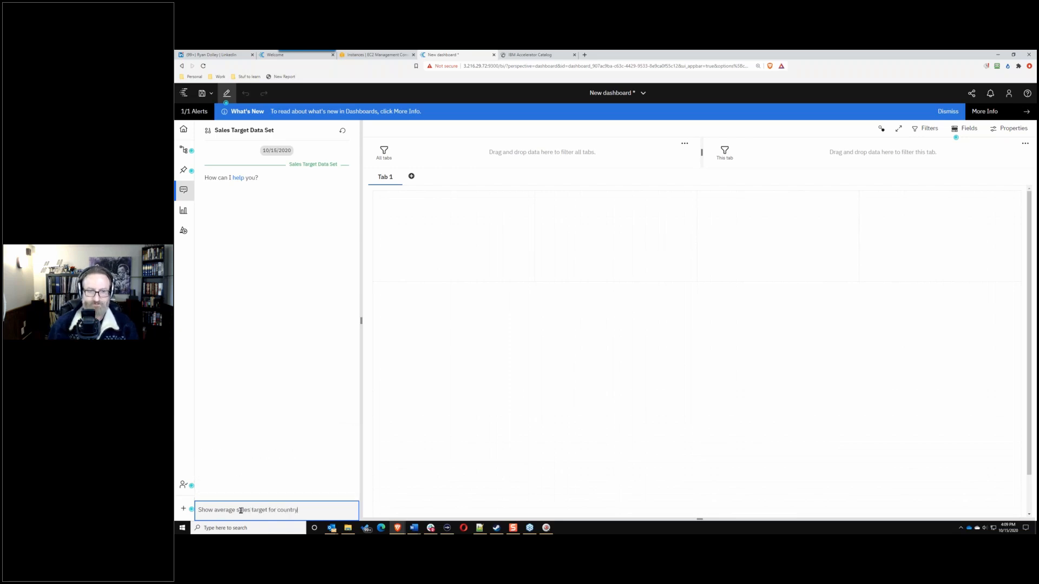
key("Return")
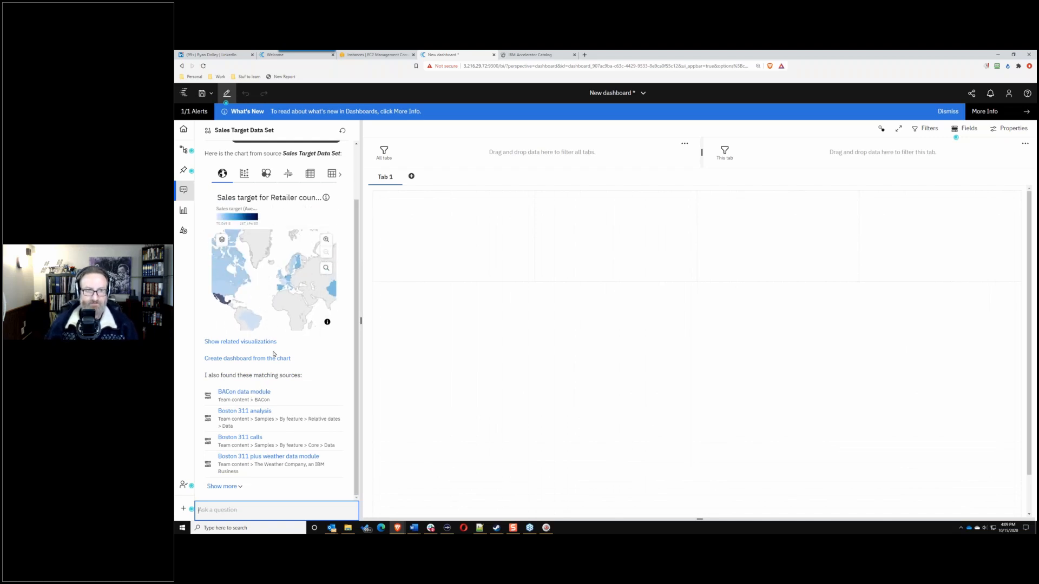
scroll(273, 355, "up", 2)
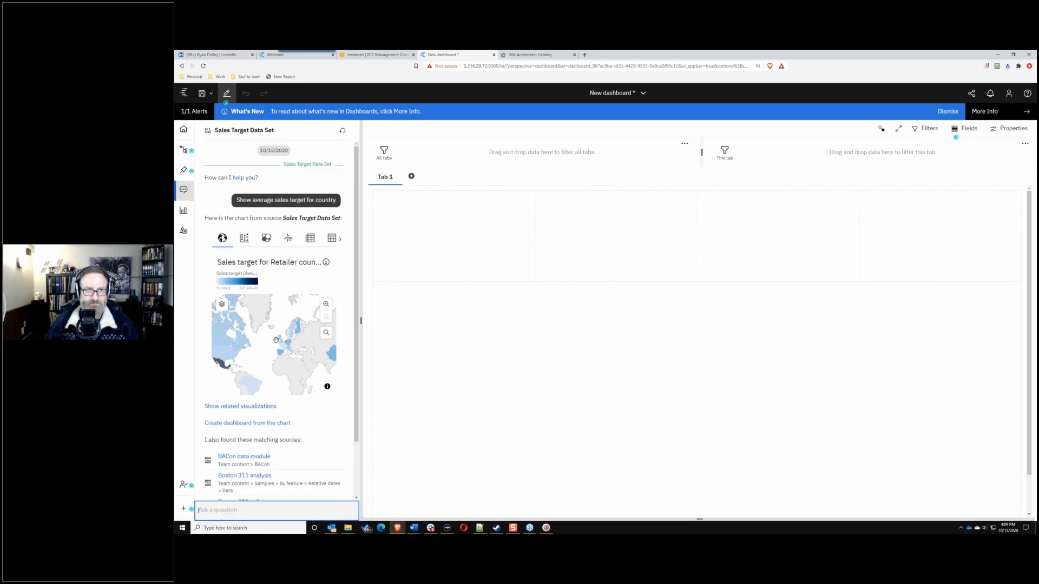
scroll(258, 246, "down", 2)
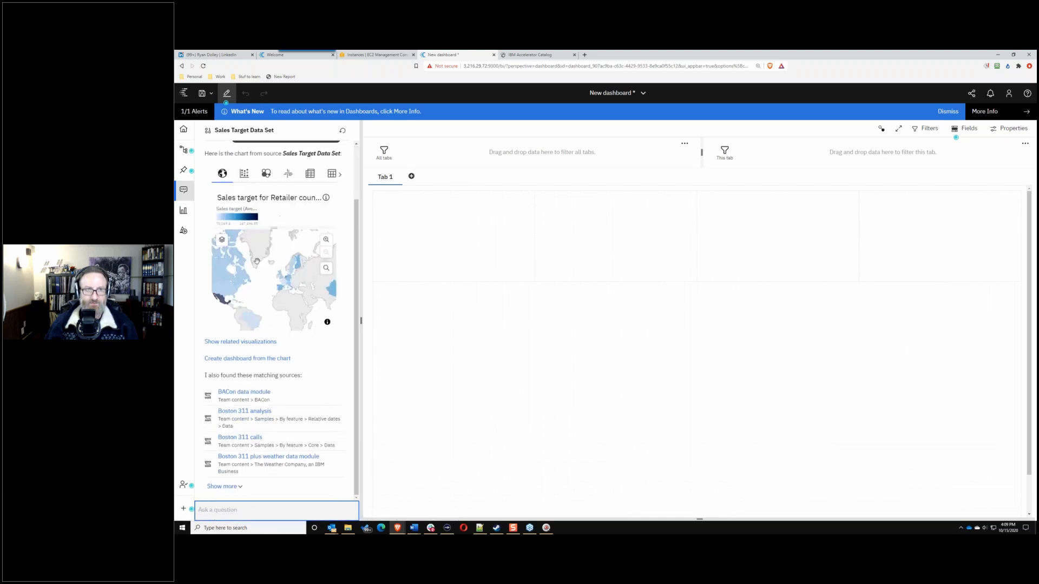
Step: Place the 'Sales target for Retailer country regions' map in the dashboard's large bottom panel and select it
left_click_drag(266, 281, 816, 375)
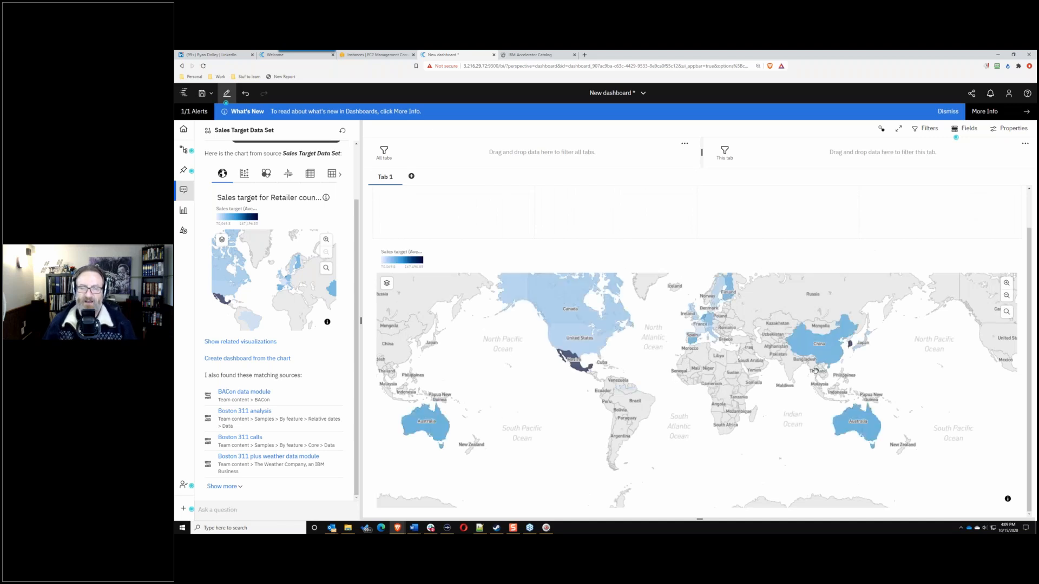
left_click(566, 331)
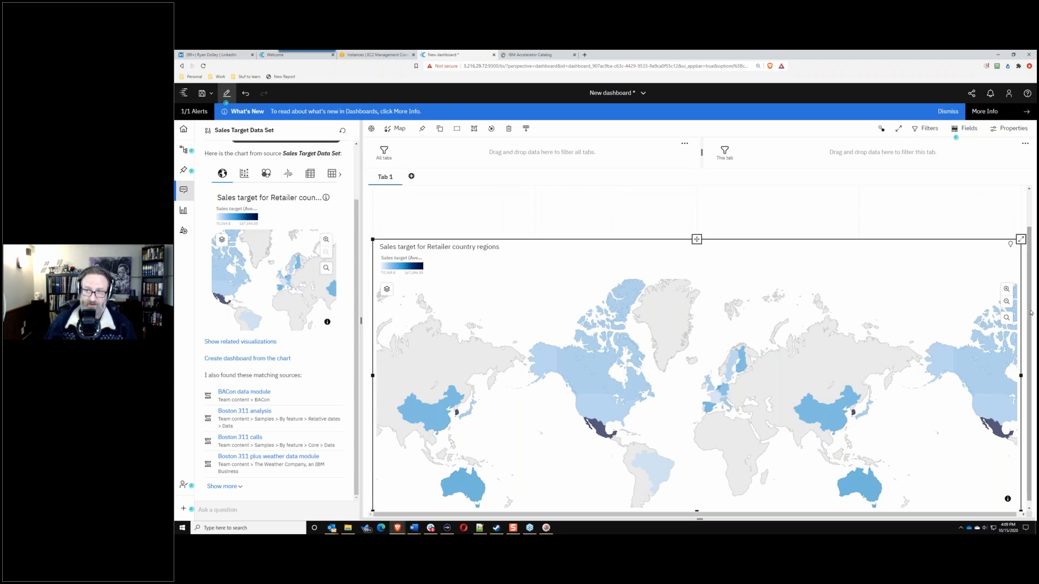
left_click_drag(1028, 314, 1027, 353)
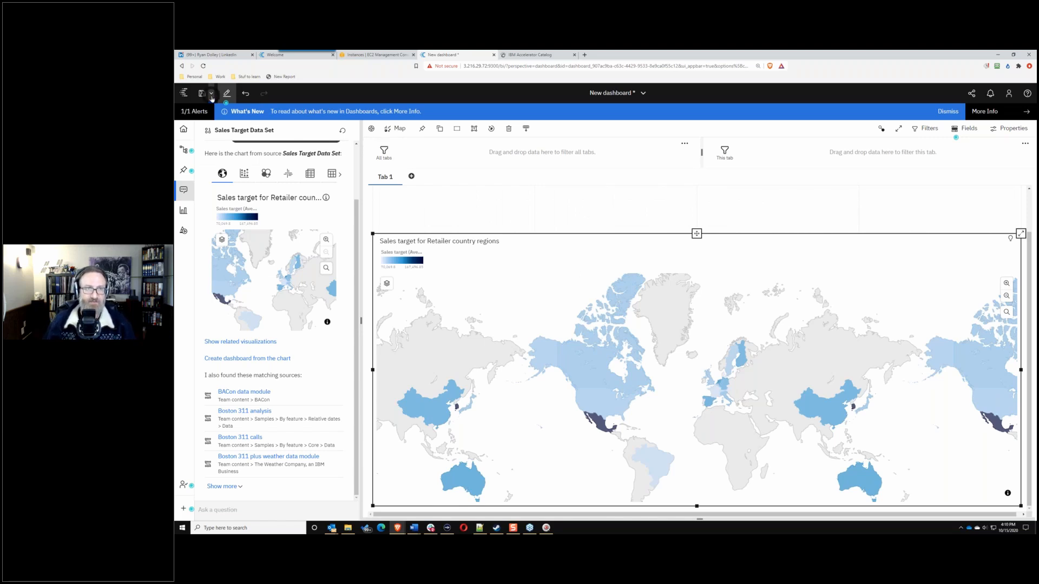
Step: Start a Save as and name the dashboard 'Employee Target Dashboard'
left_click(211, 99)
left_click(240, 131)
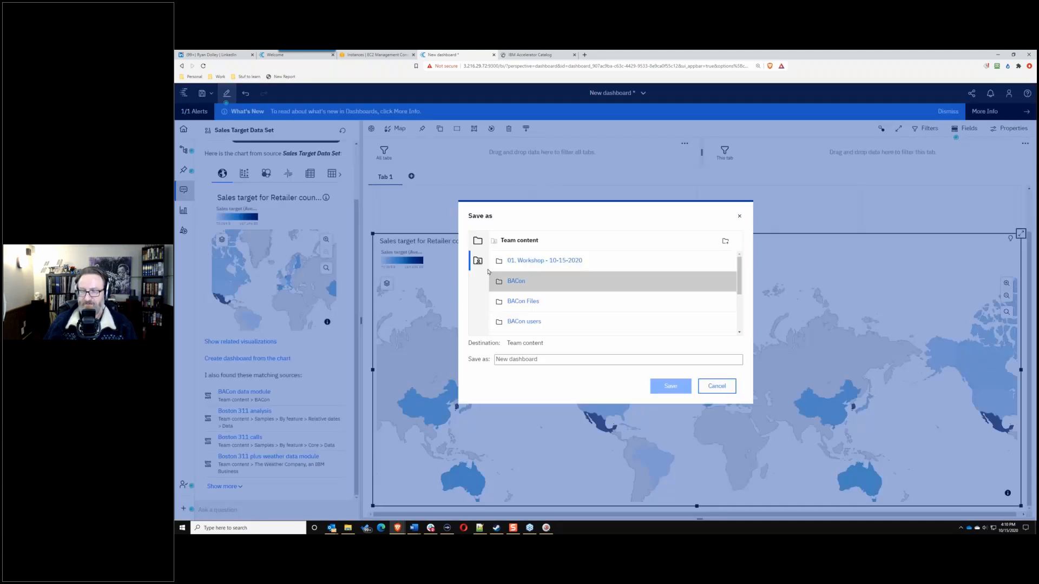
left_click(538, 359)
type("Emp")
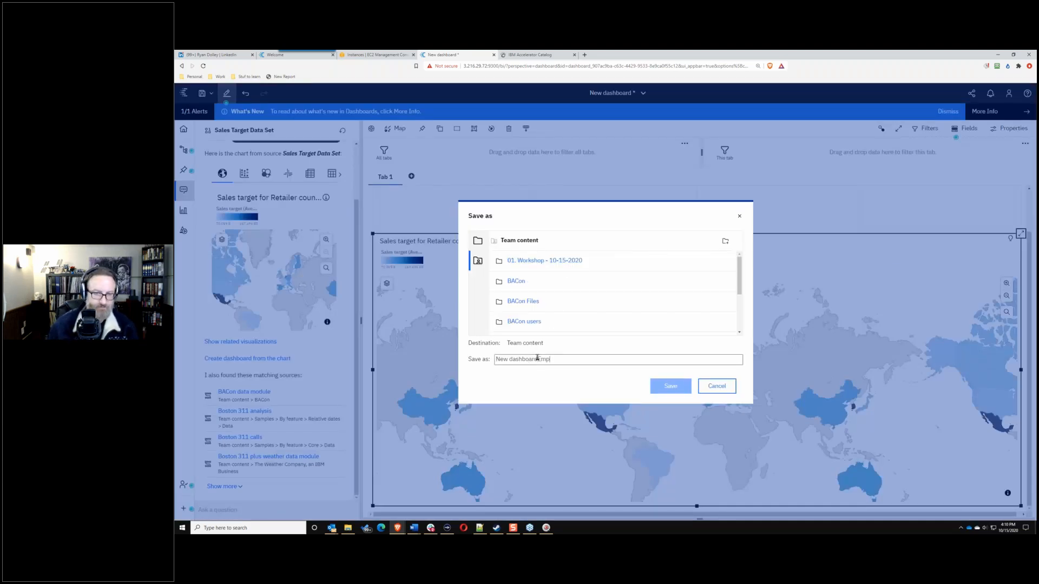
key("BackSpace")
key("BackSpace")
key("BackSpace")
key("BackSpace")
key("BackSpace")
key("BackSpace")
key("BackSpace")
key("BackSpace")
key("BackSpace")
key("BackSpace")
key("BackSpace")
key("BackSpace")
key("BackSpace")
key("BackSpace")
key("BackSpace")
key("BackSpace")
type("Employee")
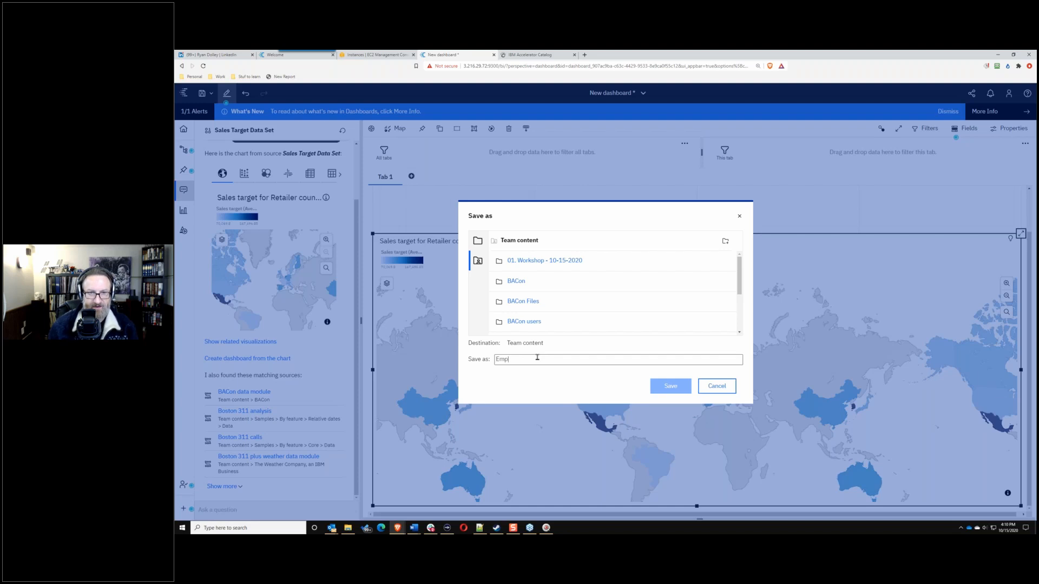
type(" Tr")
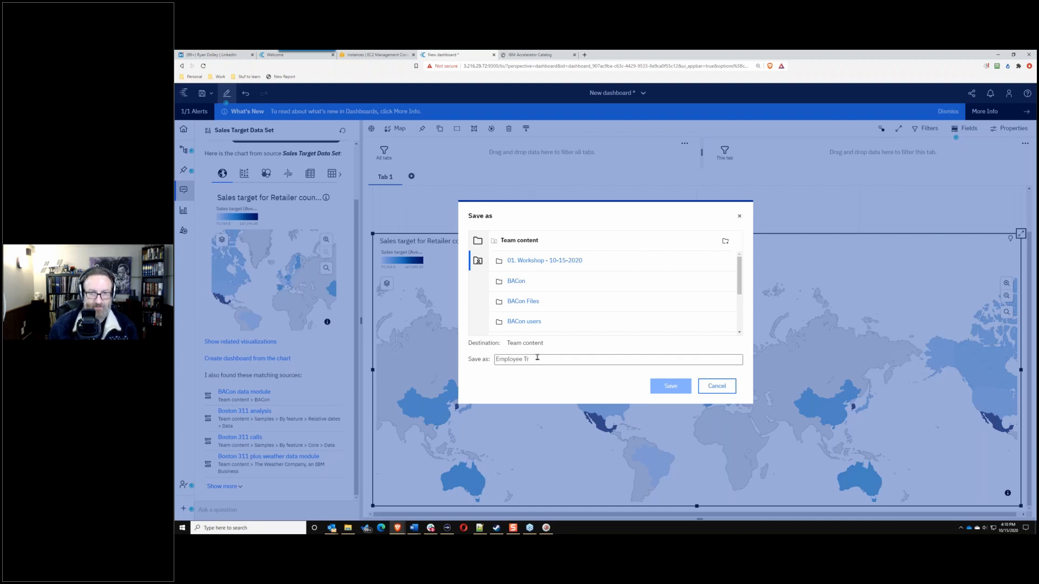
type("aiet ")
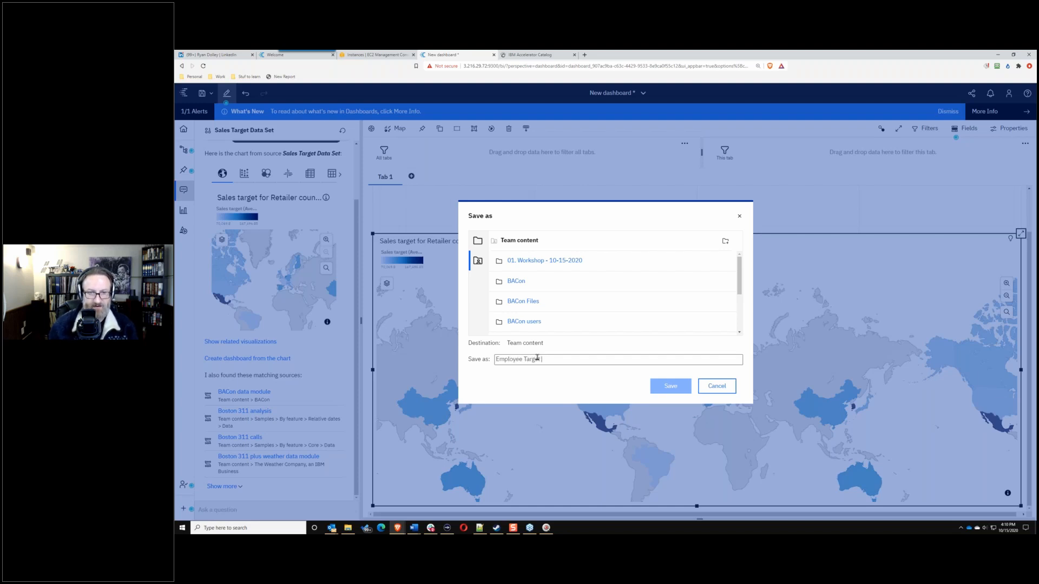
type("Dashoard")
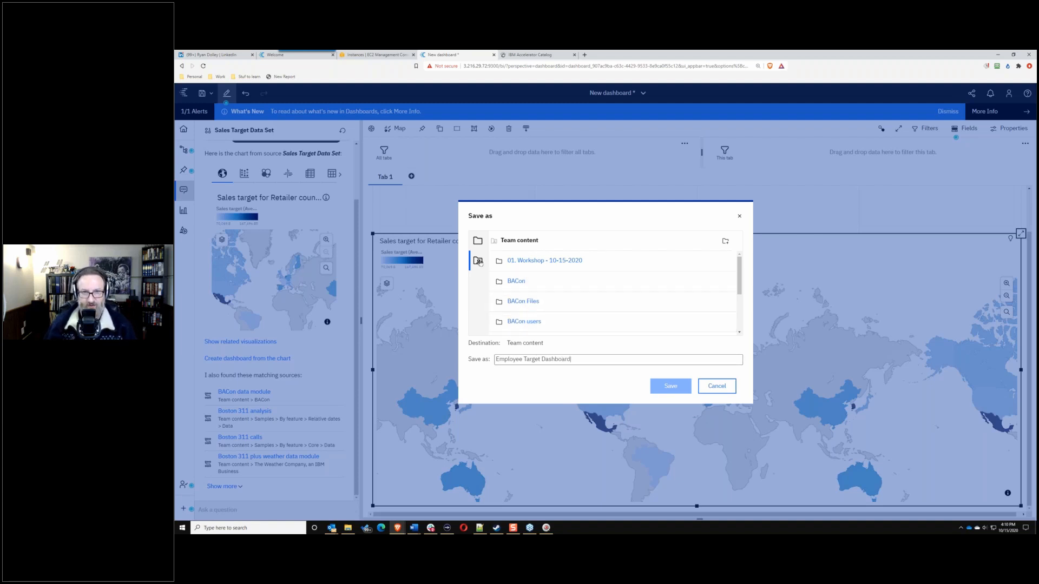
Step: Save it into Team content > BACon users > RPD-Solyaris-Green
scroll(627, 293, "down", 5)
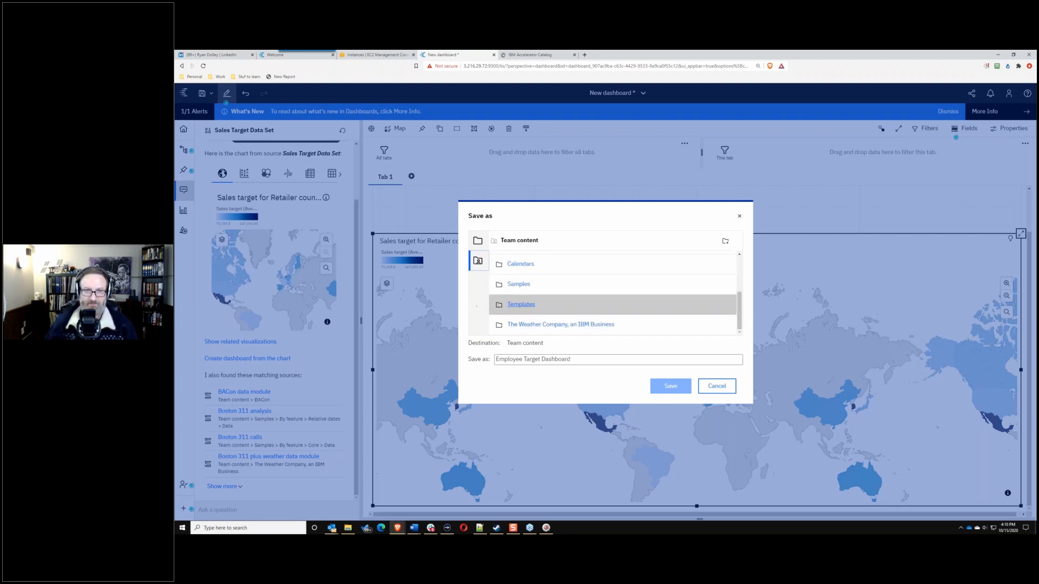
scroll(531, 300, "up", 2)
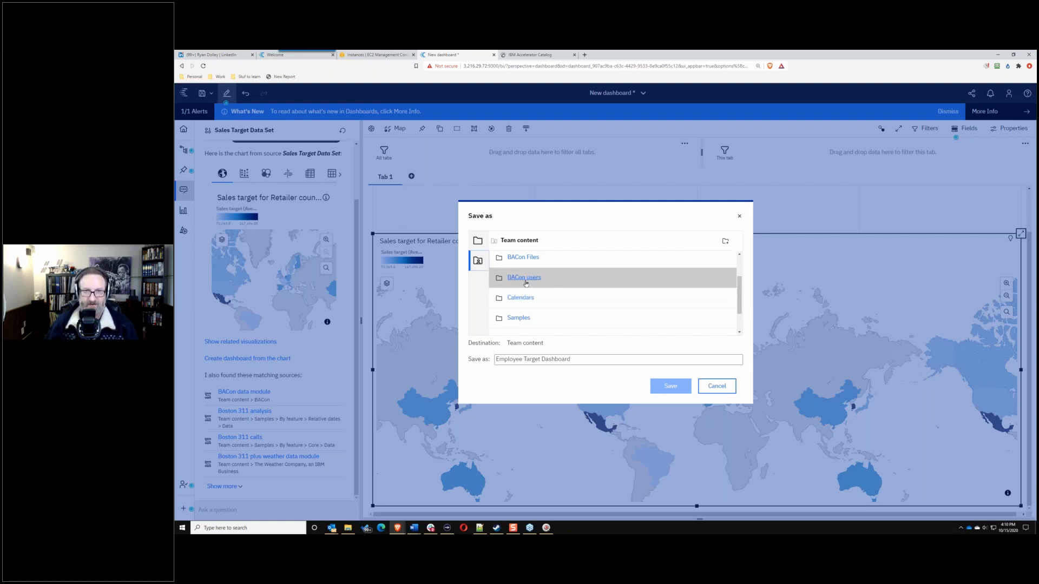
left_click(523, 277)
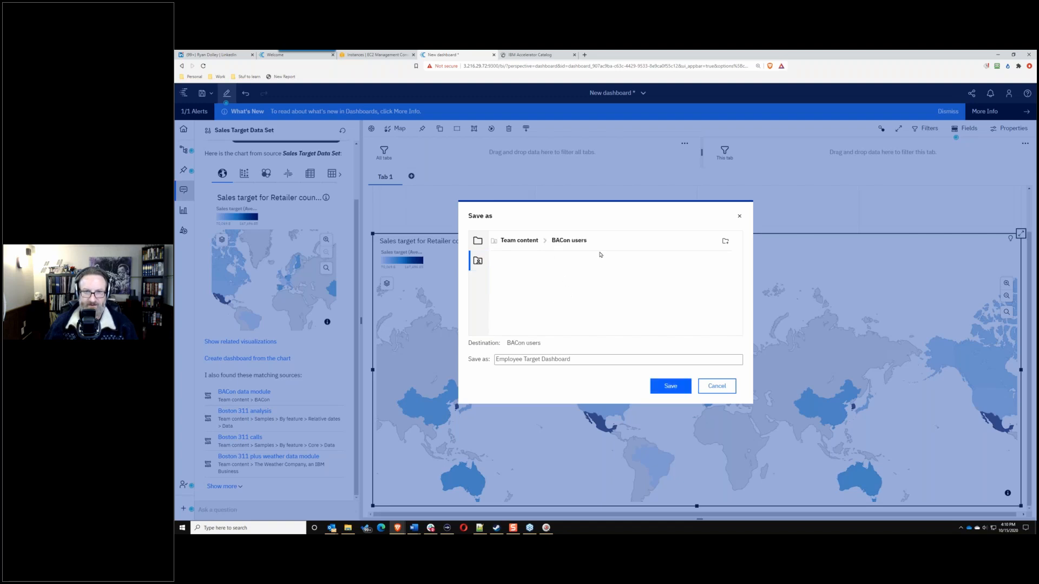
scroll(599, 281, "down", 5)
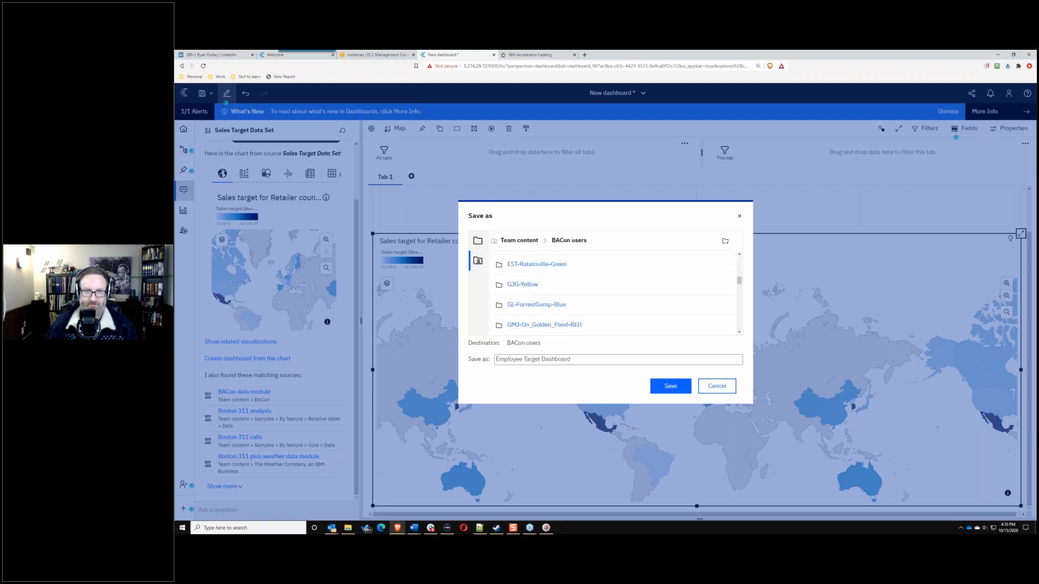
scroll(611, 292, "down", 5)
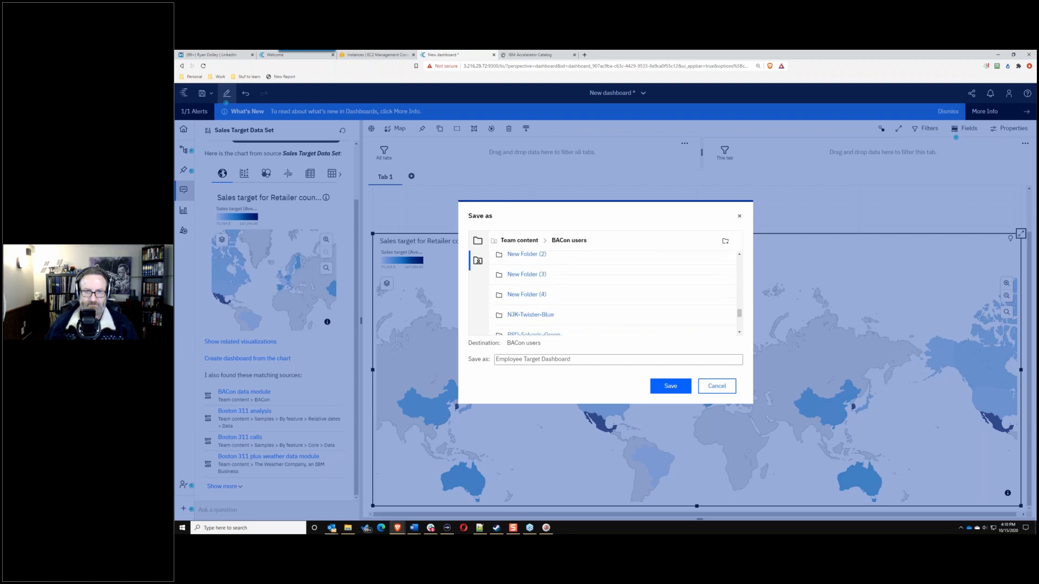
scroll(545, 274, "down", 3)
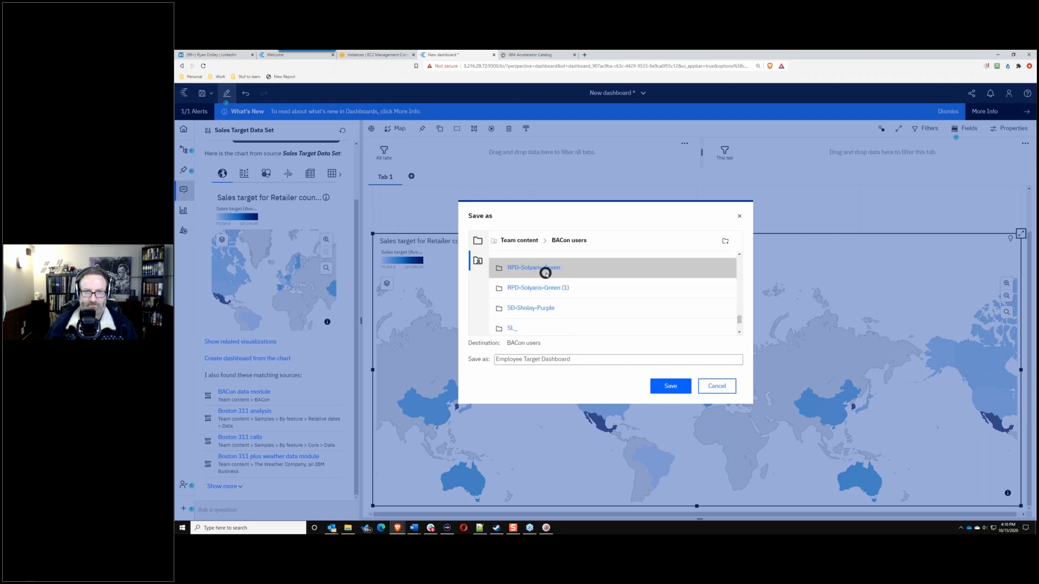
left_click(546, 271)
left_click(670, 386)
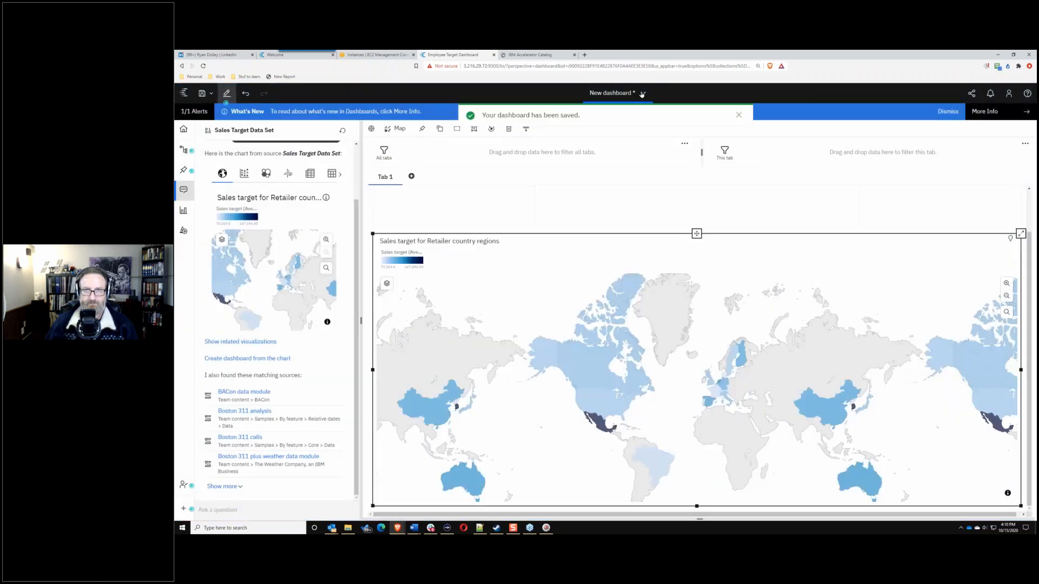
left_click(642, 94)
left_click(696, 156)
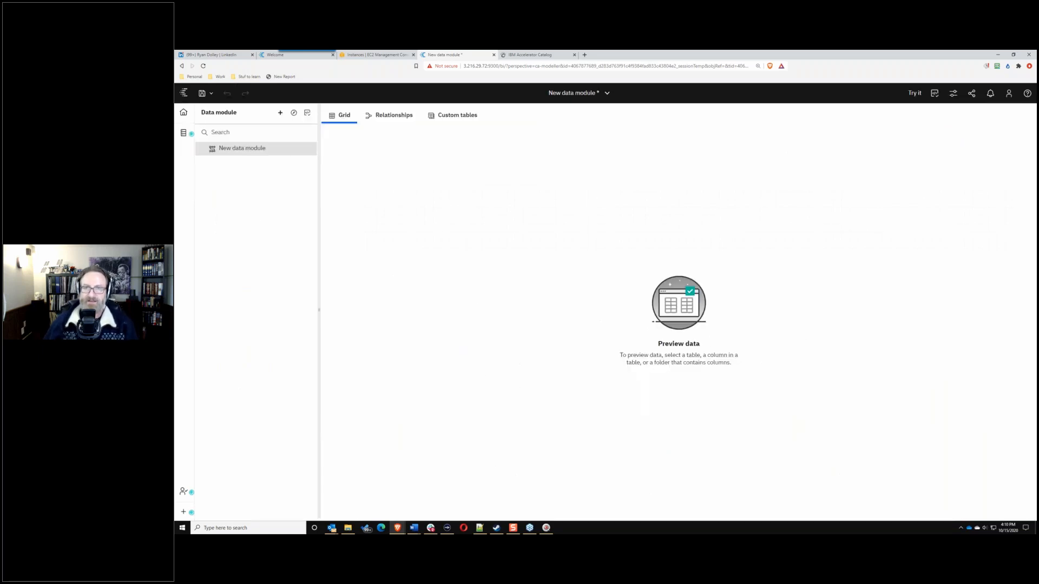
Step: Close the unsaved data module without saving and start a new data module
left_click(592, 93)
left_click(651, 135)
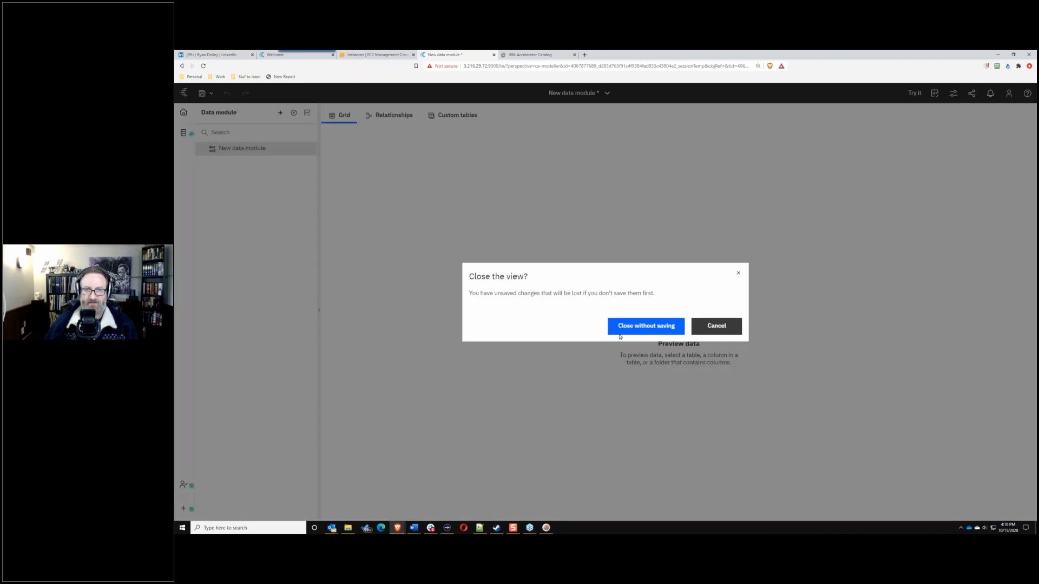
left_click(646, 326)
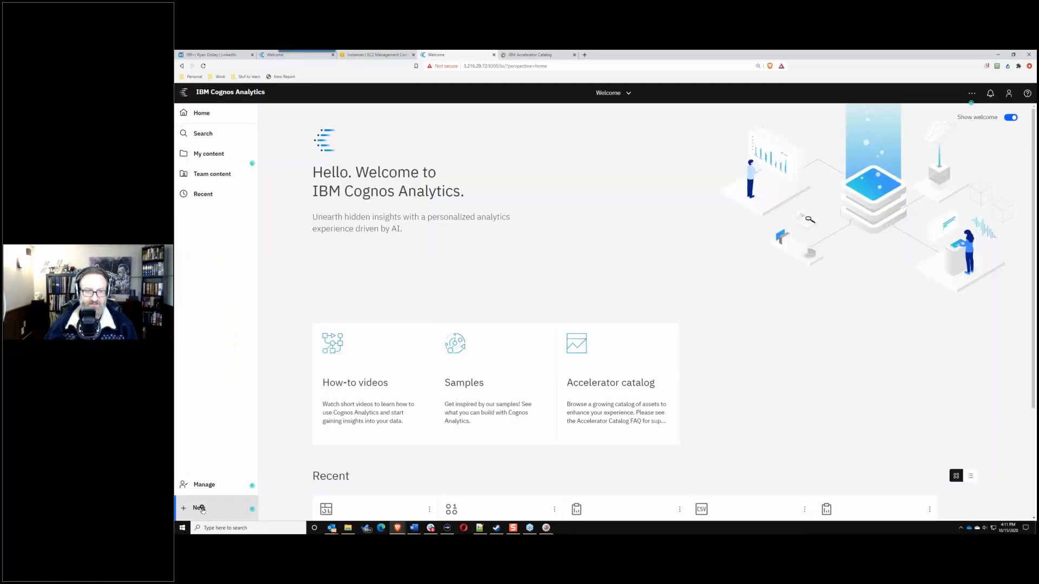
left_click(201, 508)
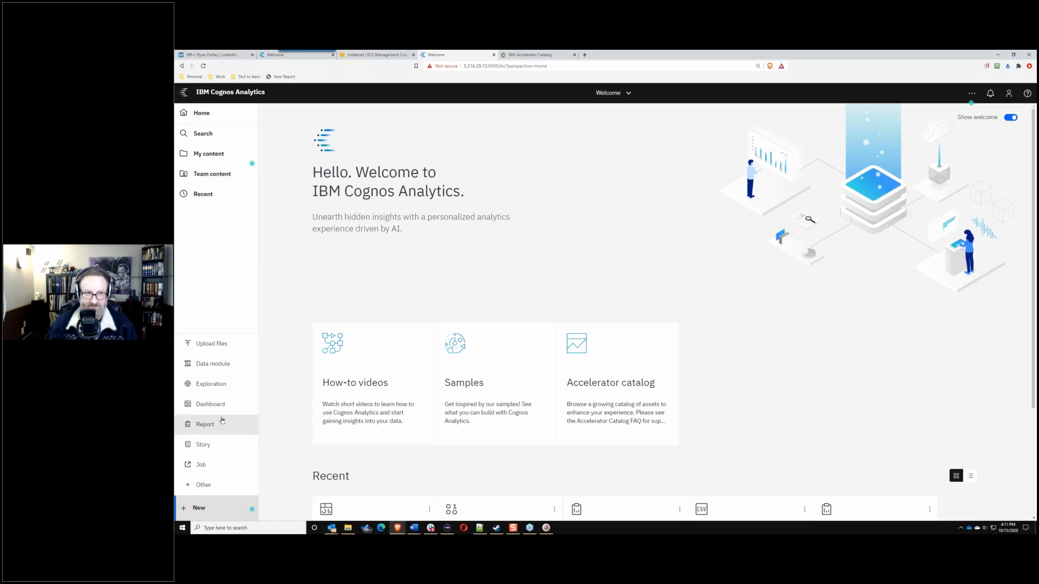
left_click(219, 365)
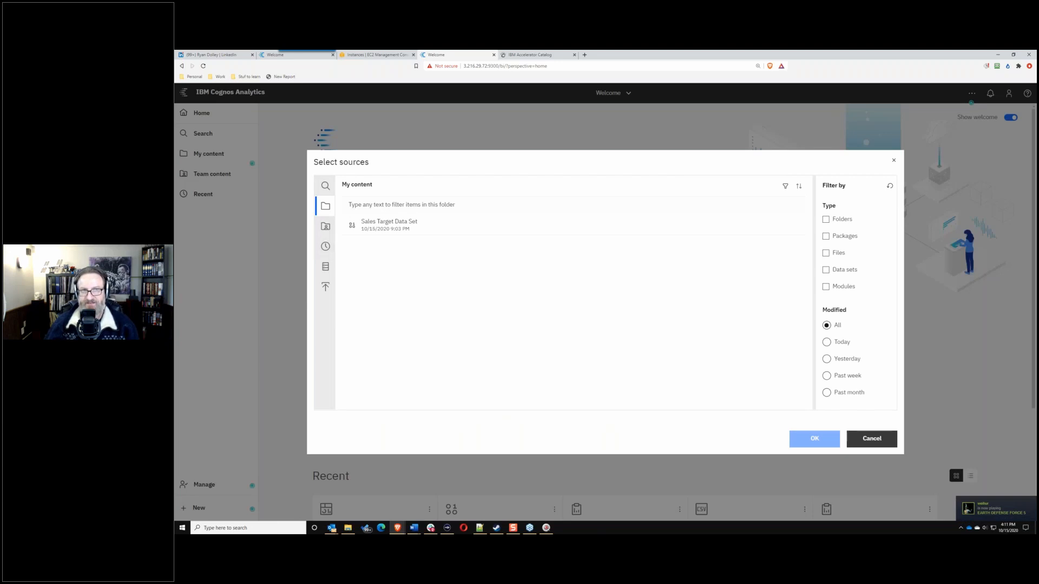
Step: Build the data module from Sales Target Data Set in Team content > BACon users > RPD-Solyaris-Green (1)
left_click(325, 231)
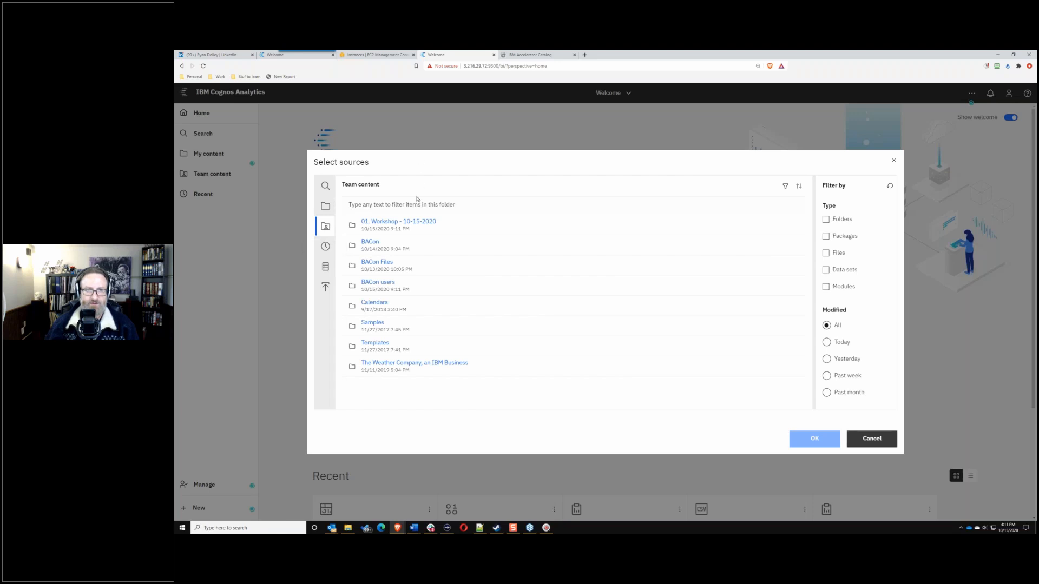
left_click(383, 283)
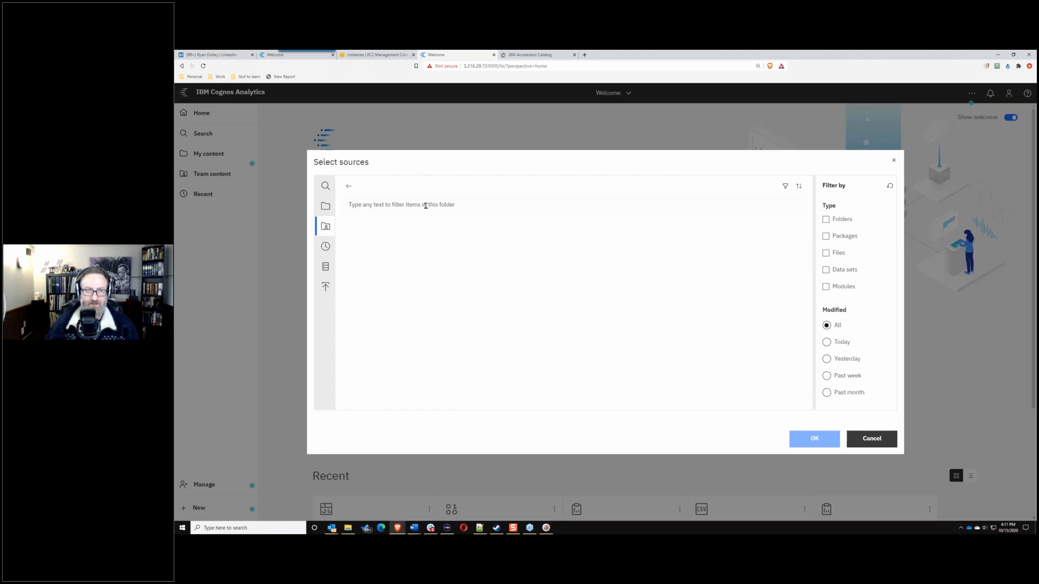
scroll(412, 325, "down", 5)
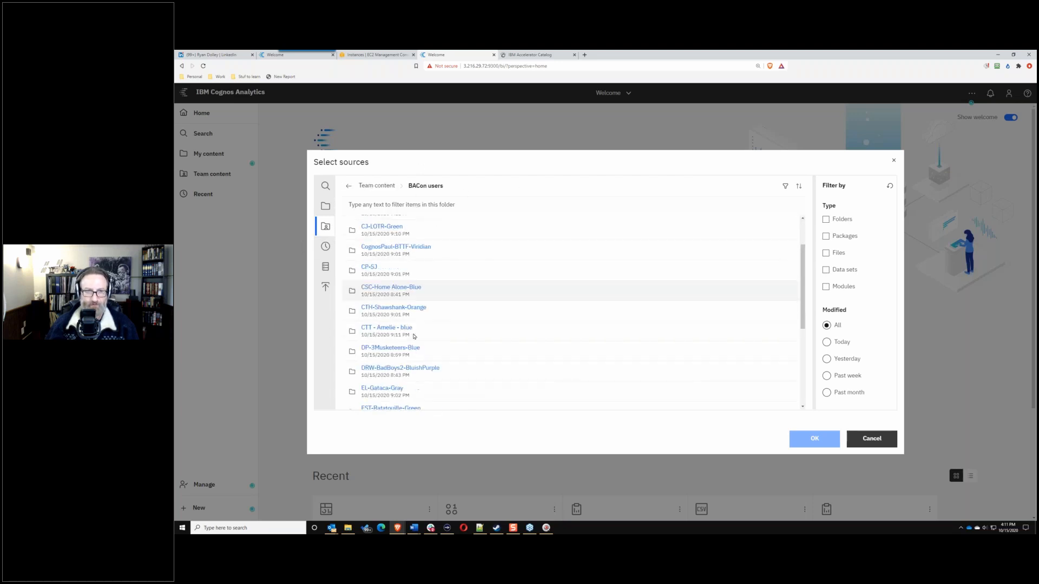
scroll(412, 334, "down", 5)
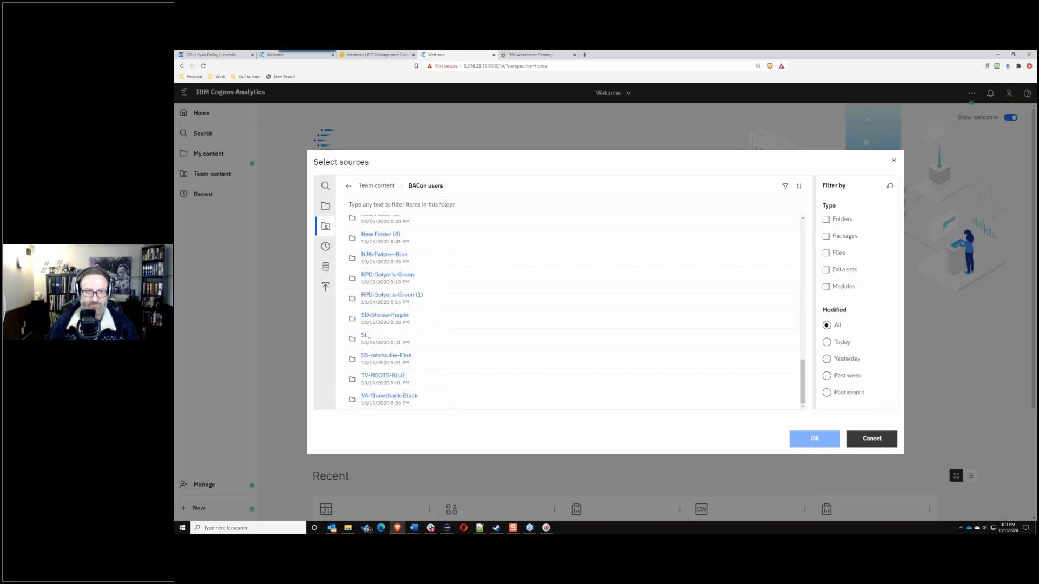
left_click(394, 296)
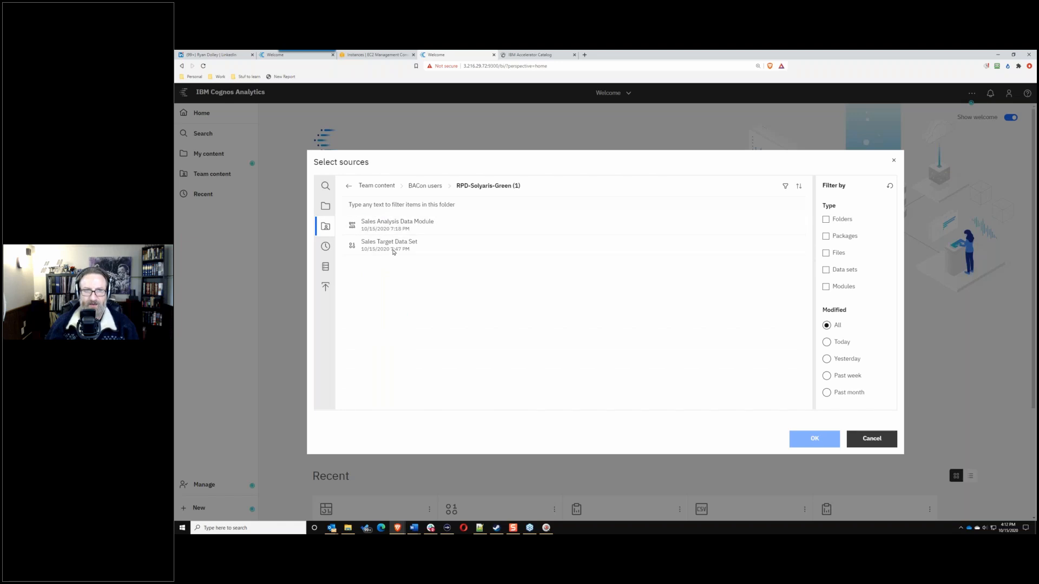
left_click(402, 244)
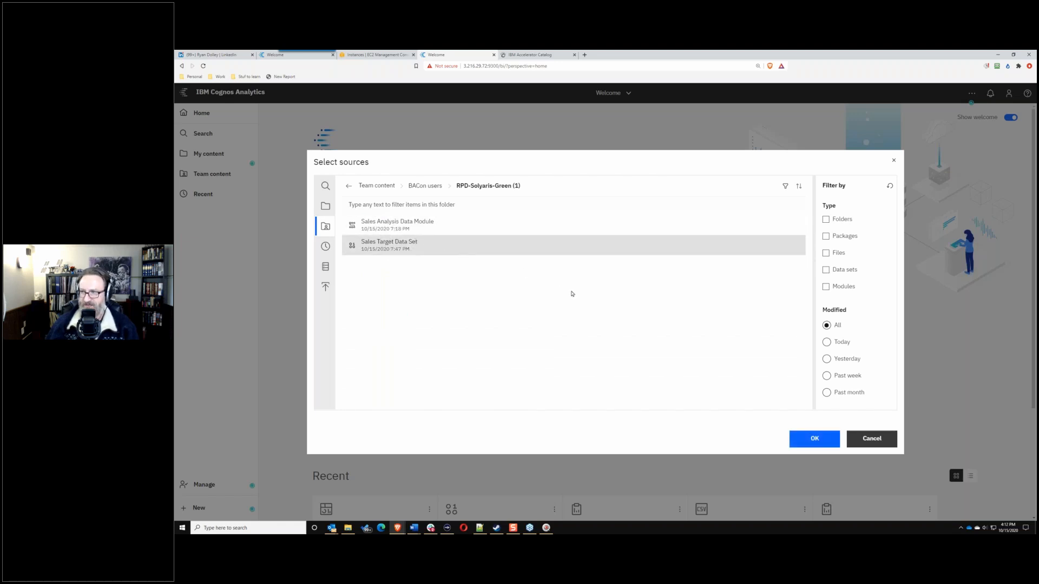
left_click(814, 438)
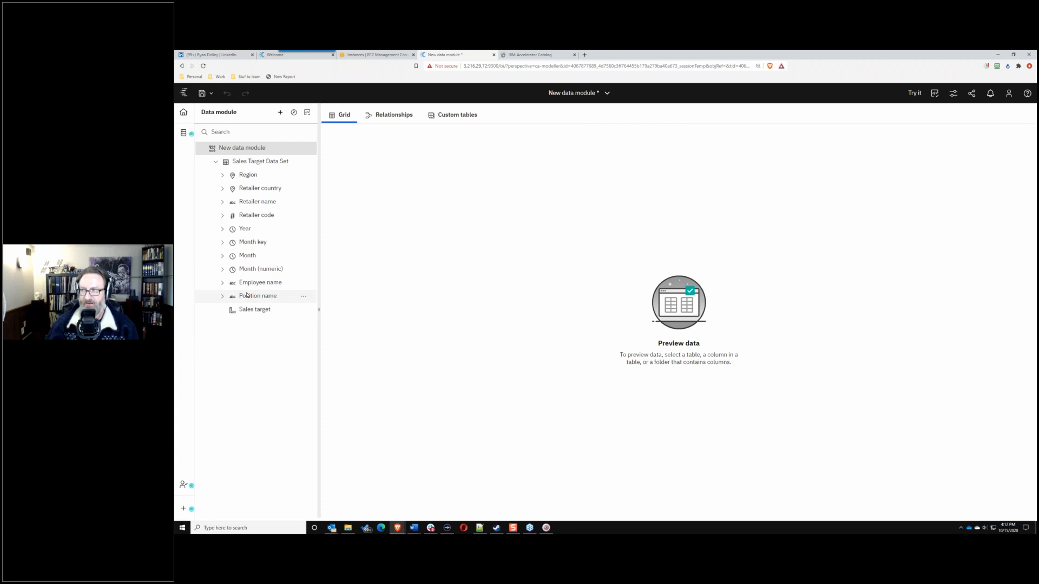
Step: Preview the Sales Target Data Set rows in the data module grid
left_click(257, 162)
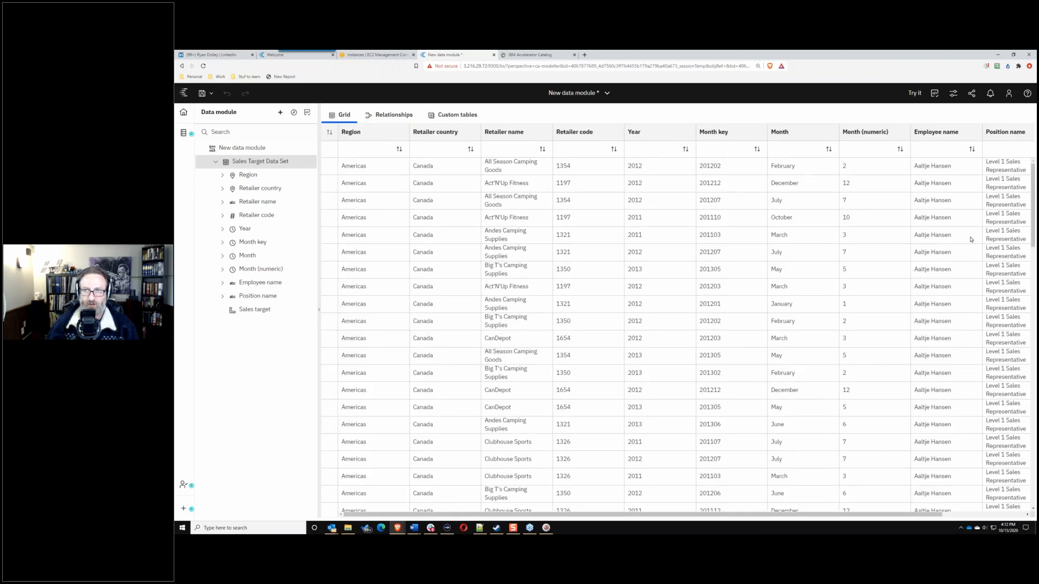
mouse_move(1034, 208)
left_mouse_down()
mouse_move(1033, 293)
mouse_move(1030, 196)
left_mouse_up()
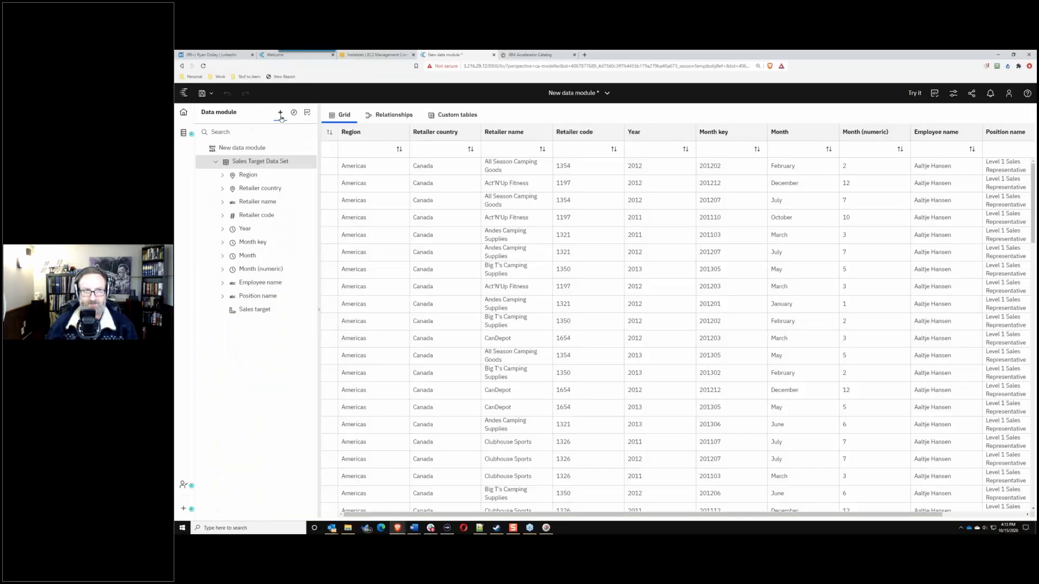
Step: Add the GOSALESDW/gosalesdw schema from the great_outdoors_warehouse data server as a new source
left_click(280, 115)
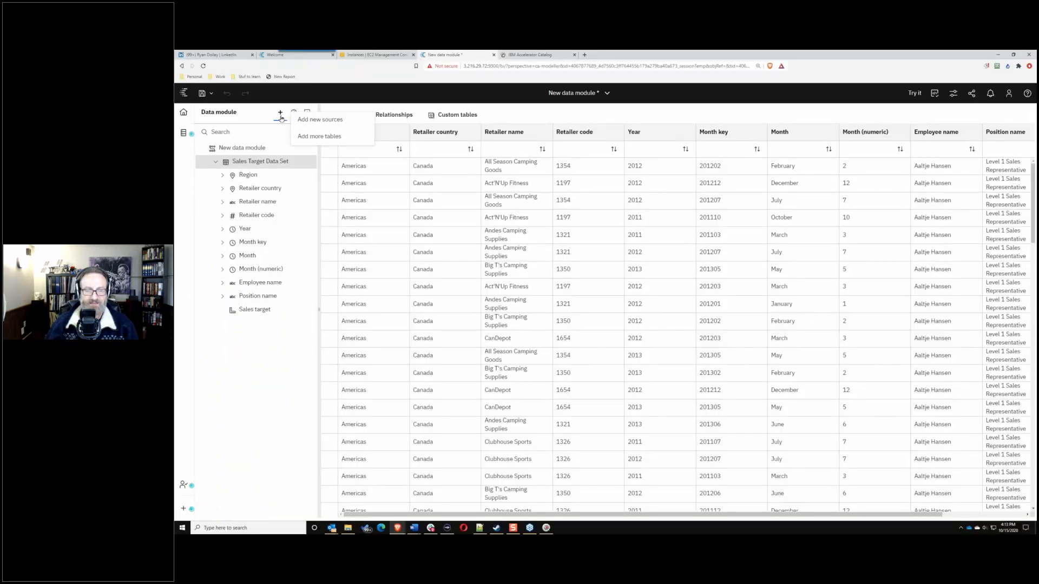
left_click(329, 120)
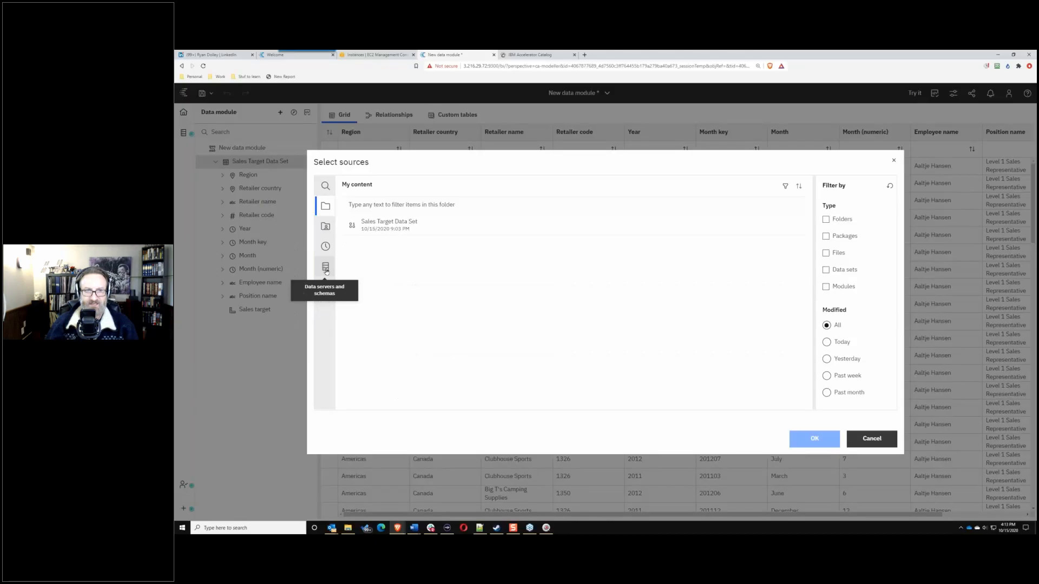
left_click(326, 268)
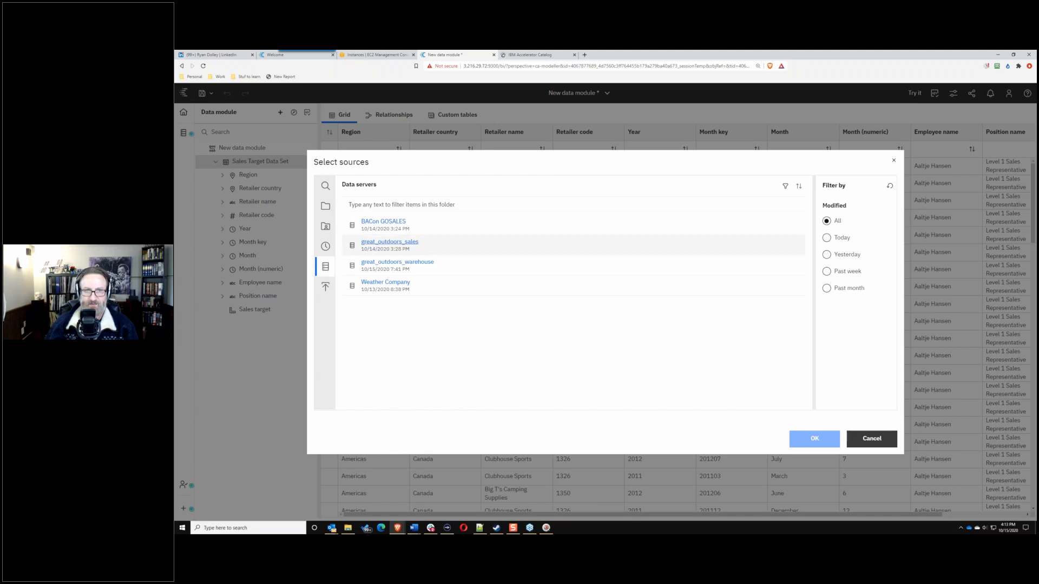
left_click(398, 263)
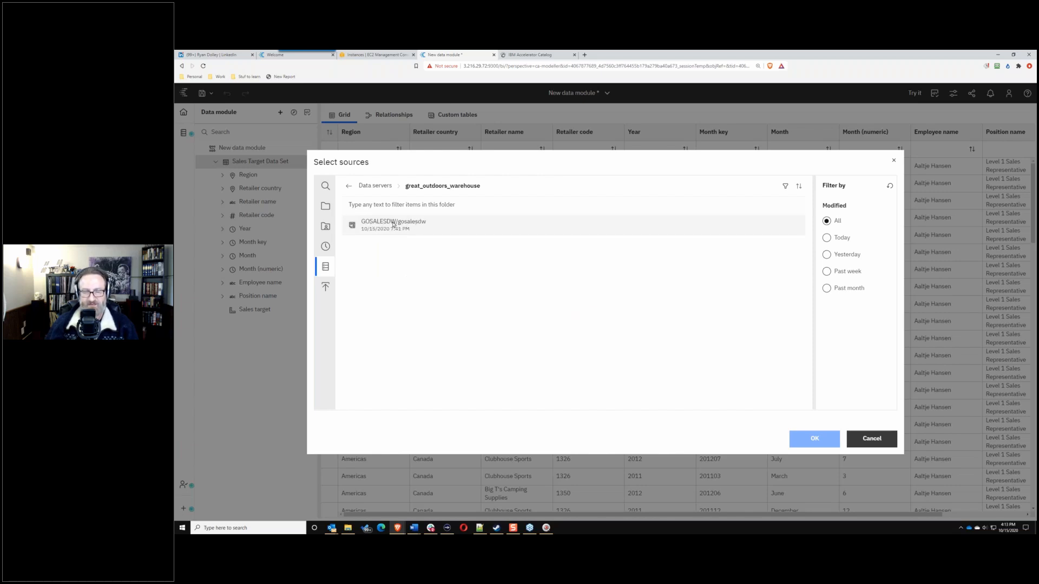
left_click(376, 186)
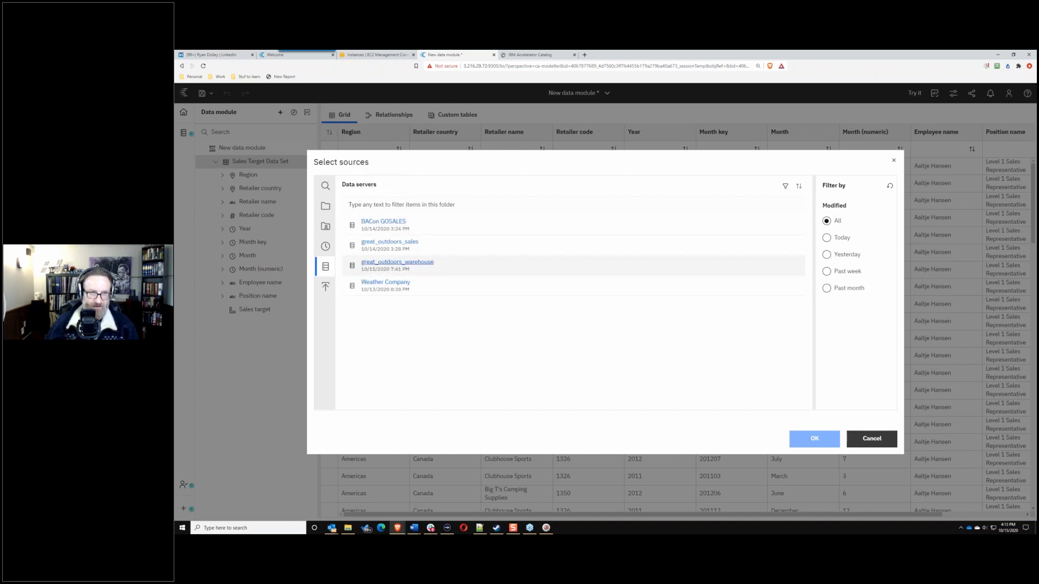
left_click(401, 266)
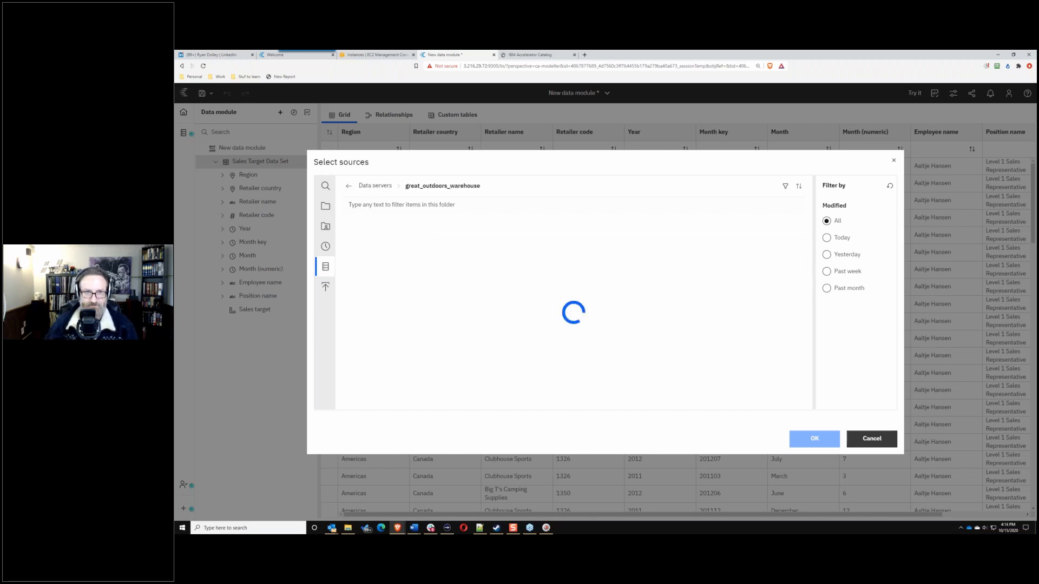
left_click(378, 227)
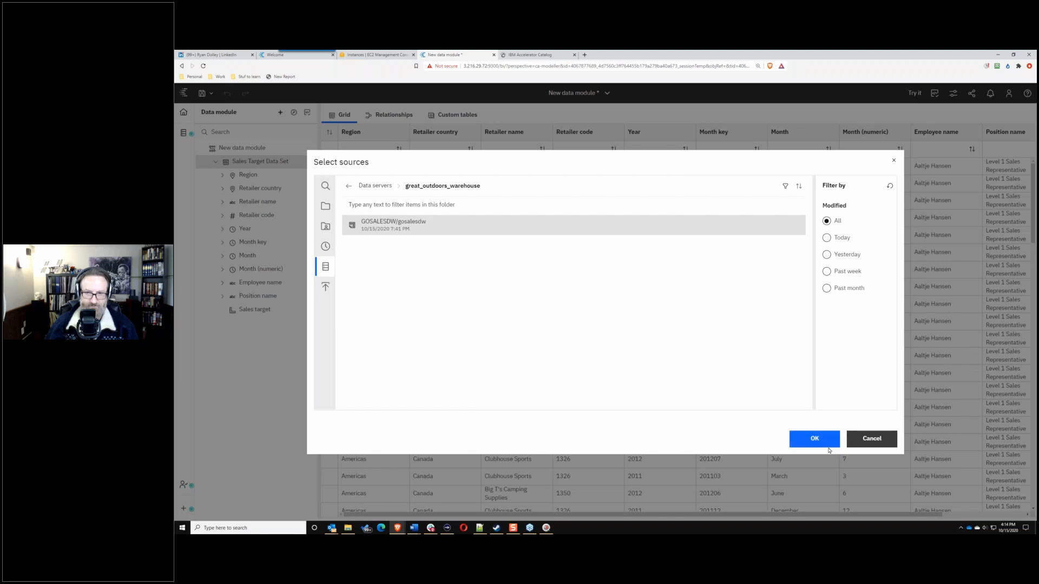
left_click(800, 445)
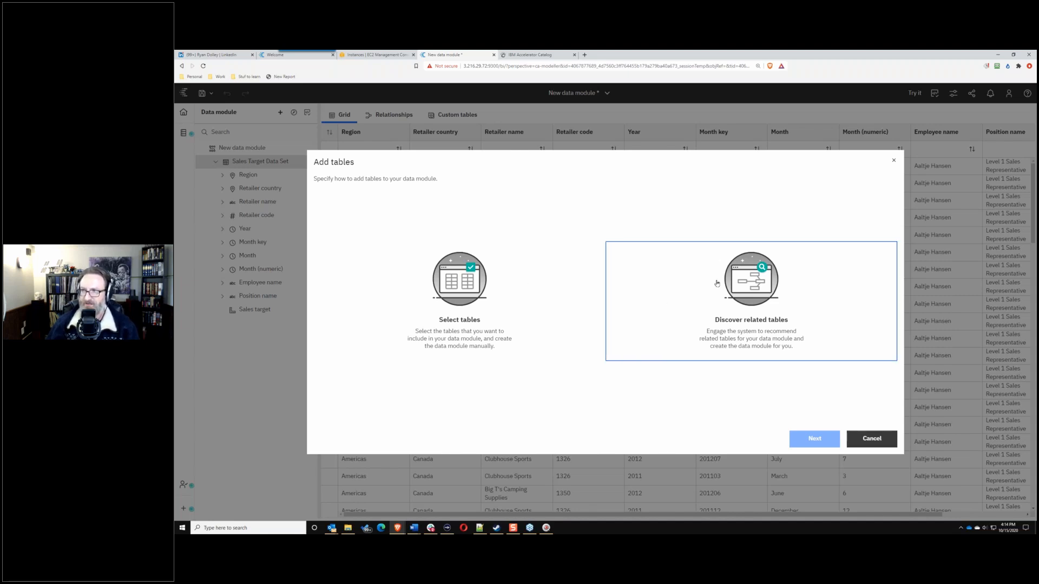
Step: Discover related tables using the keywords product, expense and profit
left_click(755, 280)
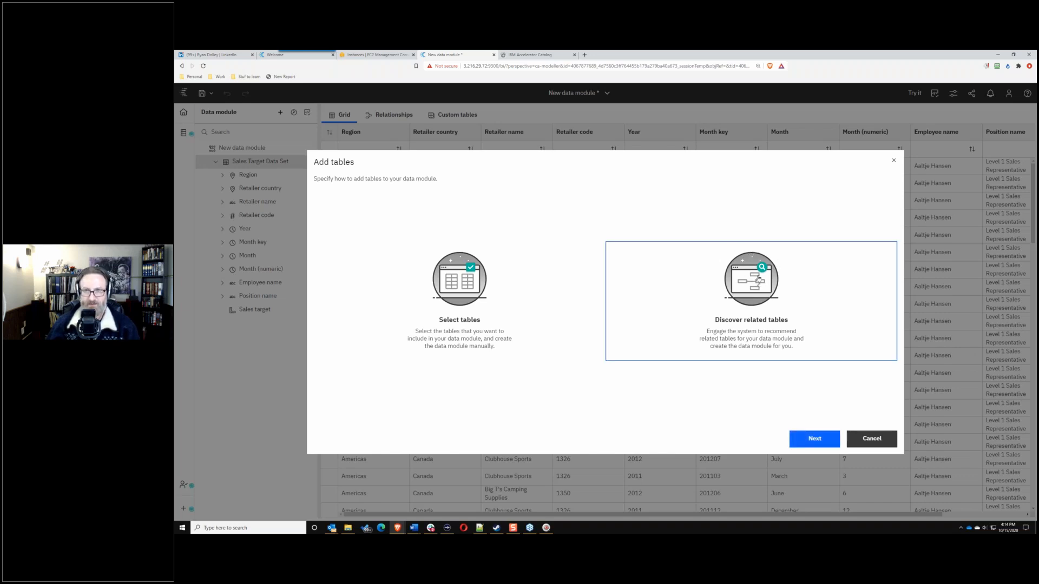
left_click(813, 438)
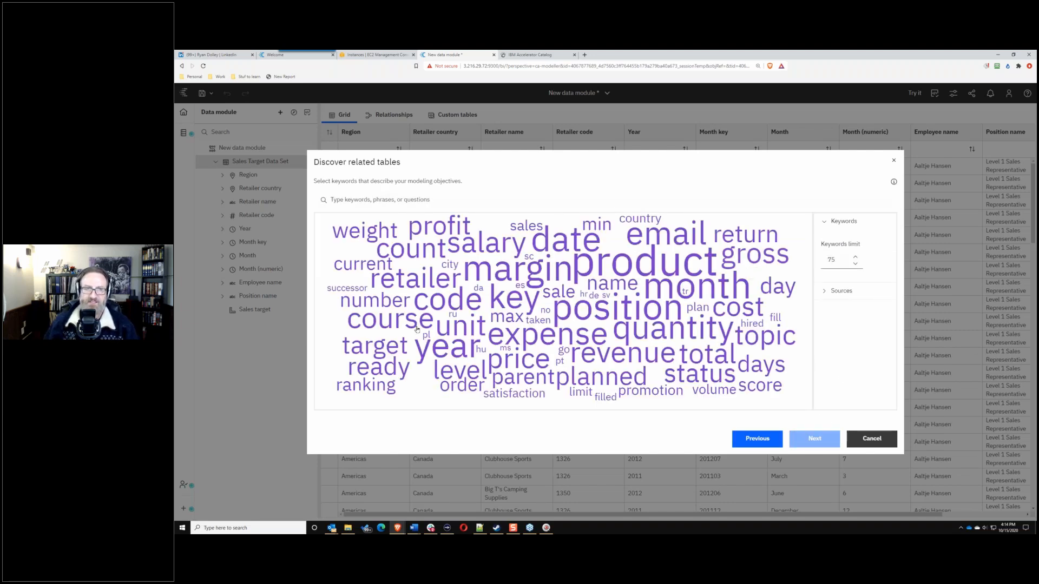
mouse_move(665, 269)
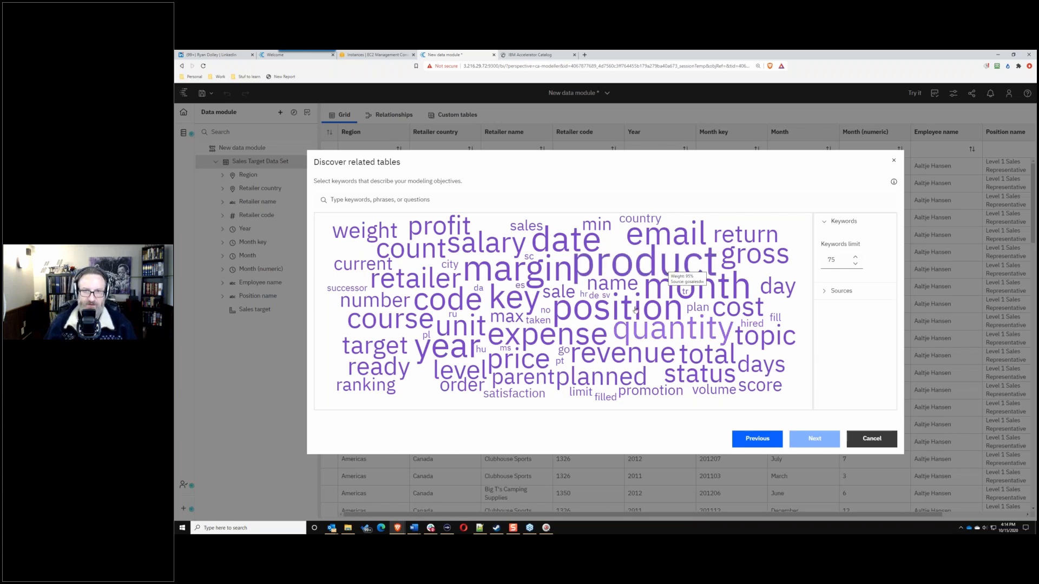
left_click(631, 269)
left_click(540, 337)
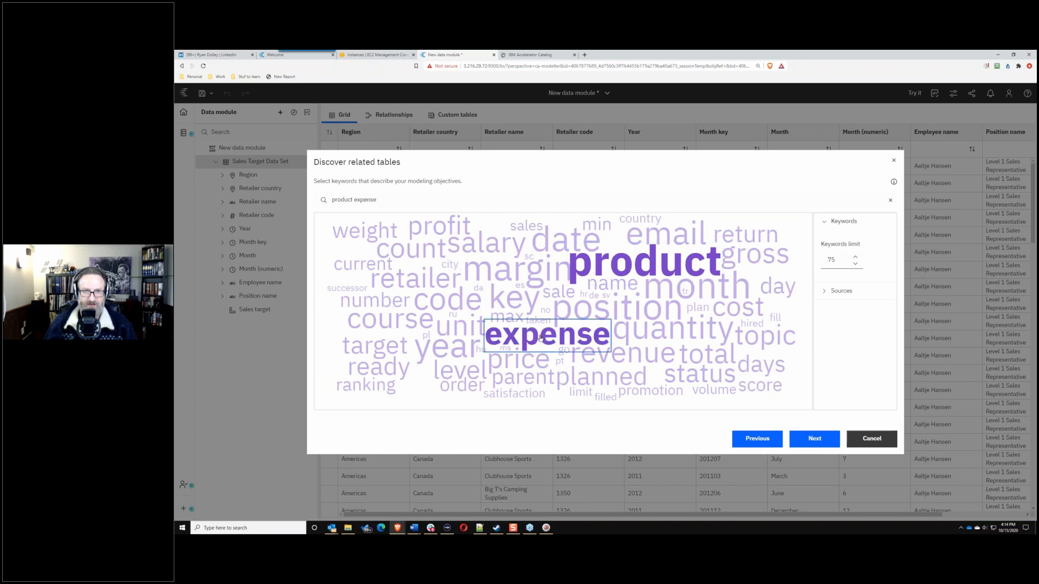
left_click(431, 239)
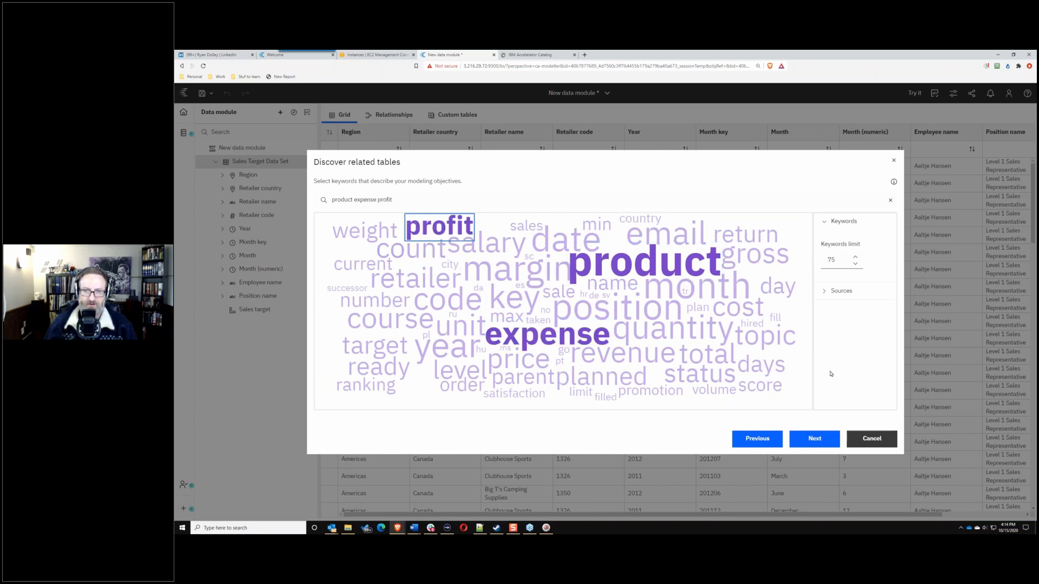
left_click(813, 438)
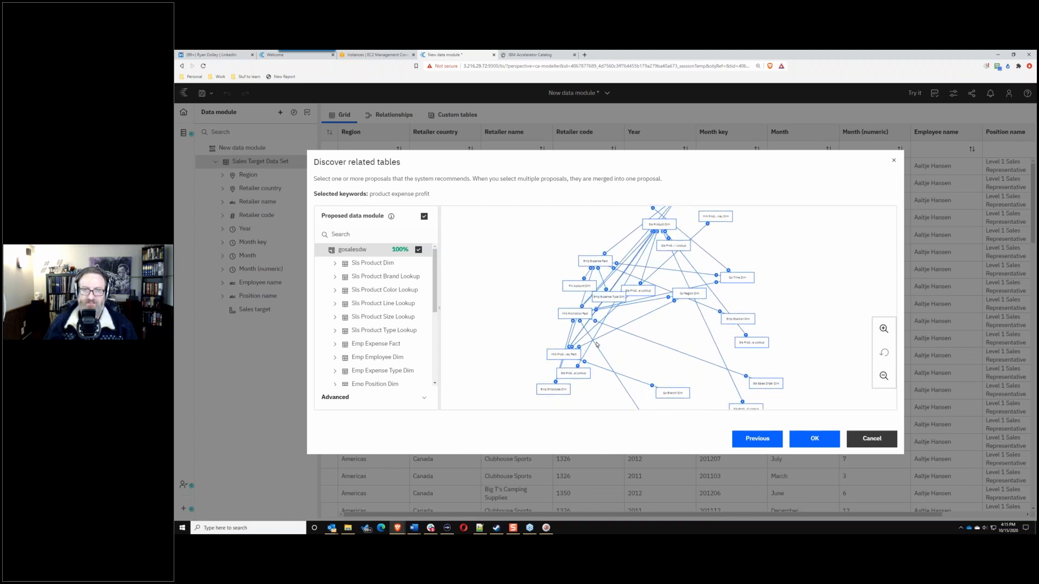
Step: Review the proposed tables, then step back to the Add tables choice
left_click_drag(433, 299, 422, 207)
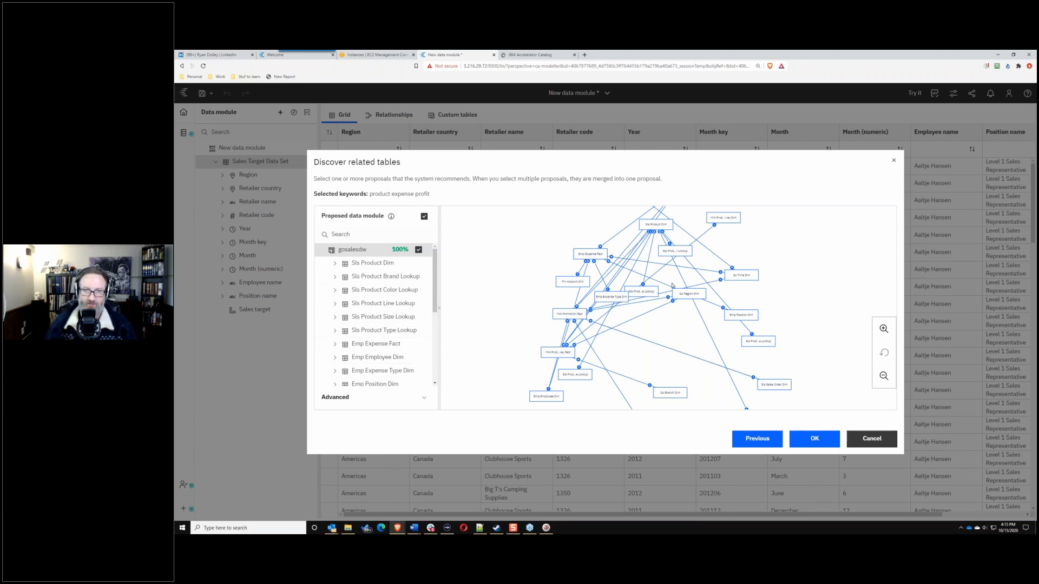
mouse_move(434, 312)
left_mouse_down()
mouse_move(433, 382)
mouse_move(434, 312)
left_mouse_up()
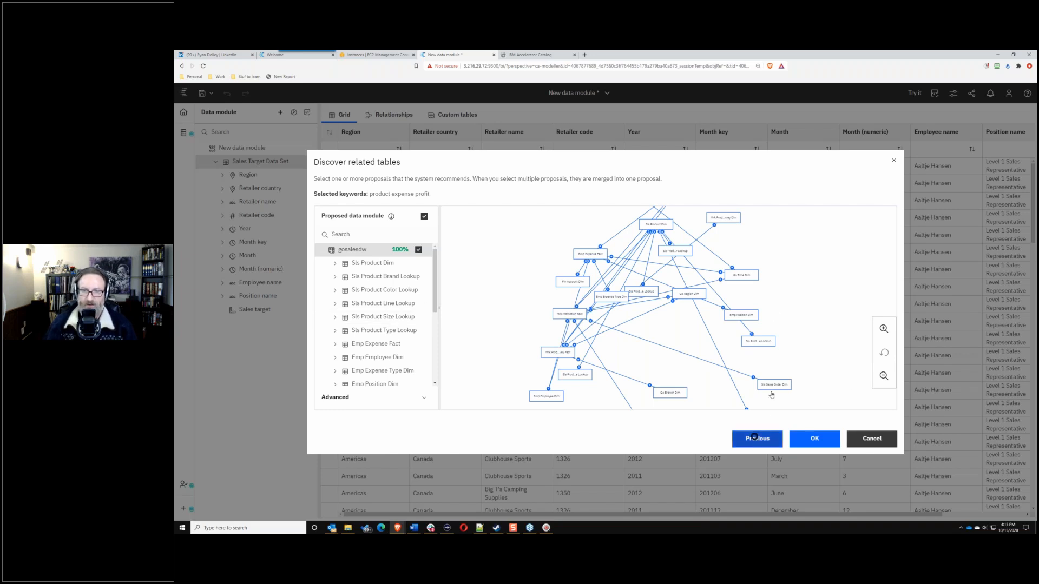
left_click(756, 439)
left_click(757, 438)
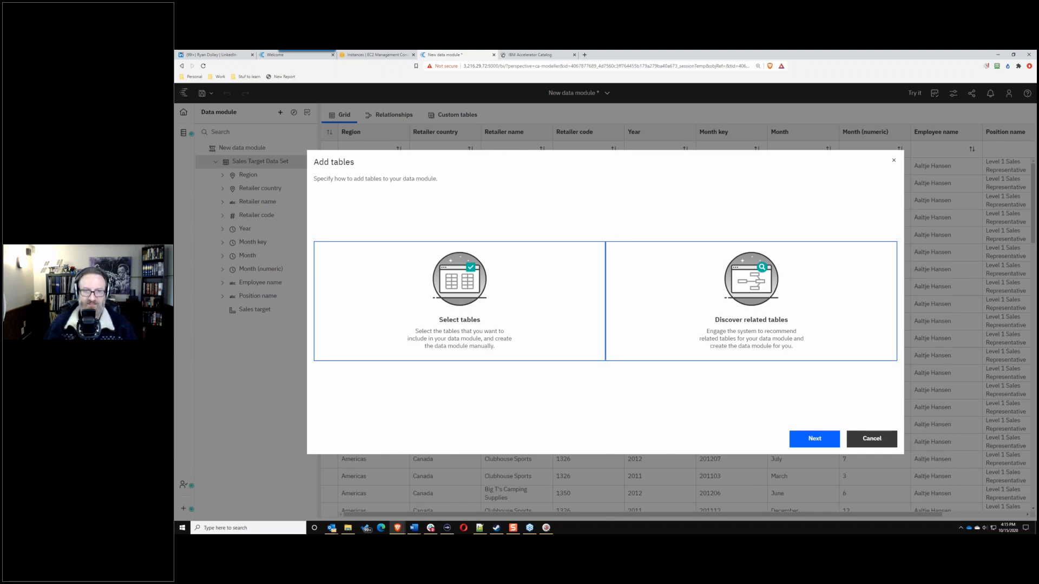
Step: Pick tables manually, find Go Time Dim by searching 'go time', preview it and add it
left_click(805, 445)
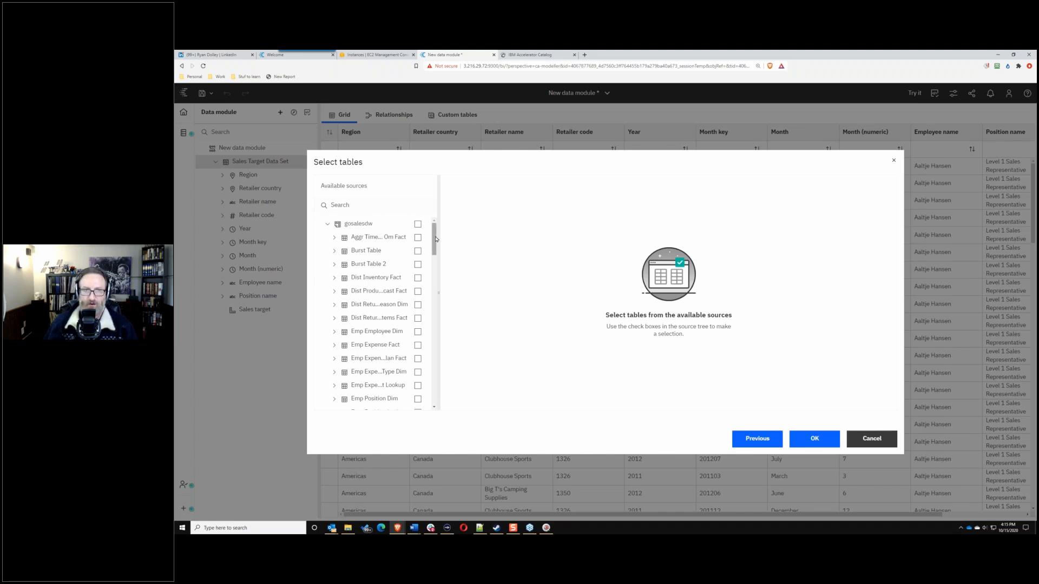
scroll(436, 238, "down", 5)
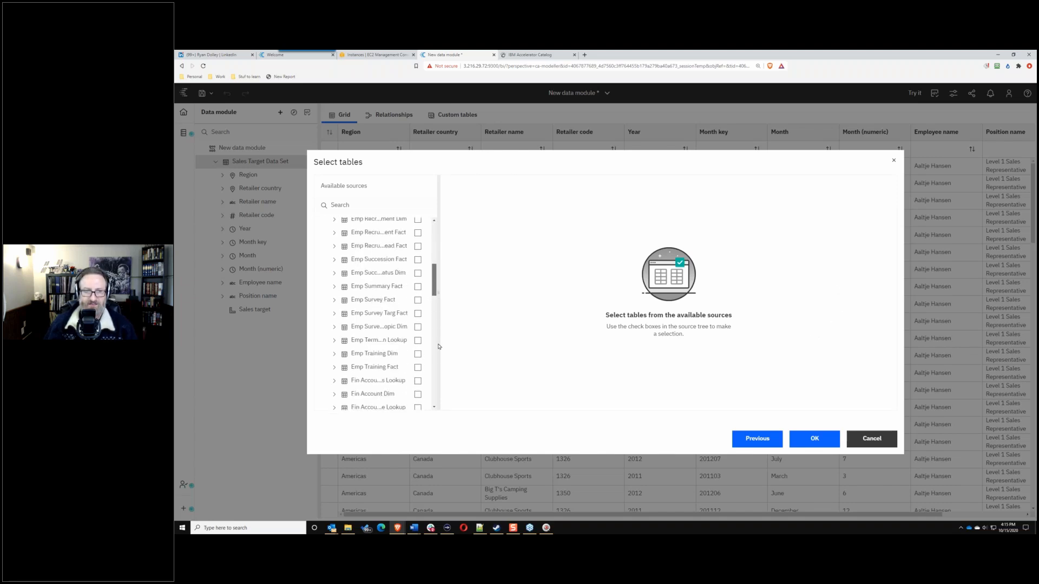
scroll(431, 247, "down", 5)
scroll(431, 234, "up", 10)
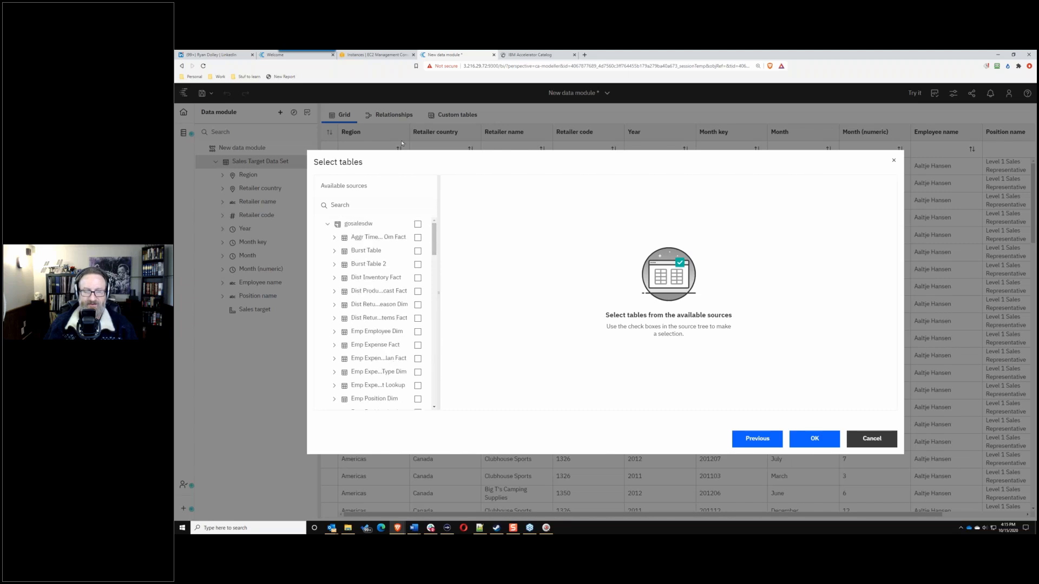
left_click(371, 209)
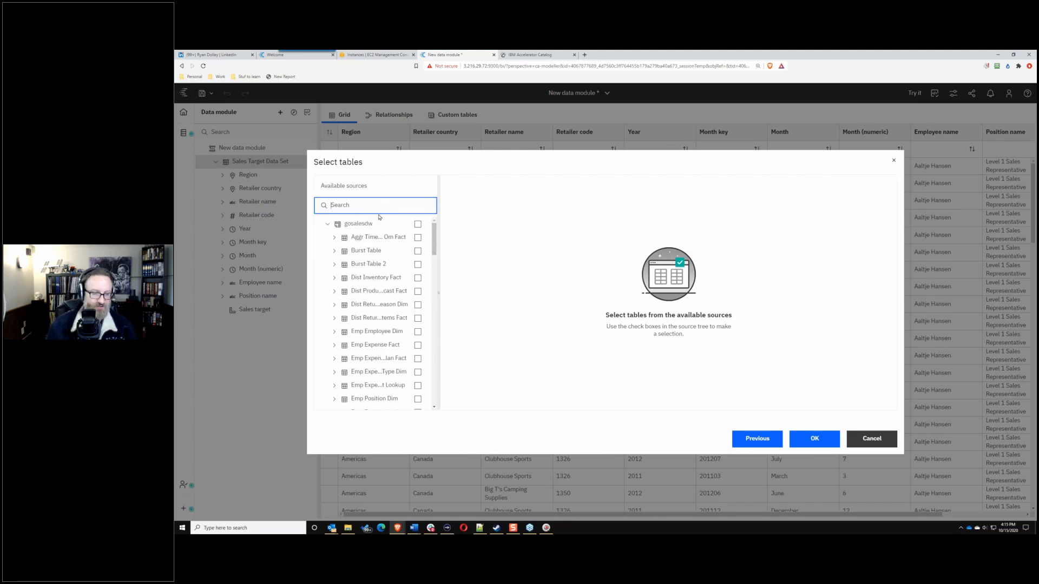
type("go time")
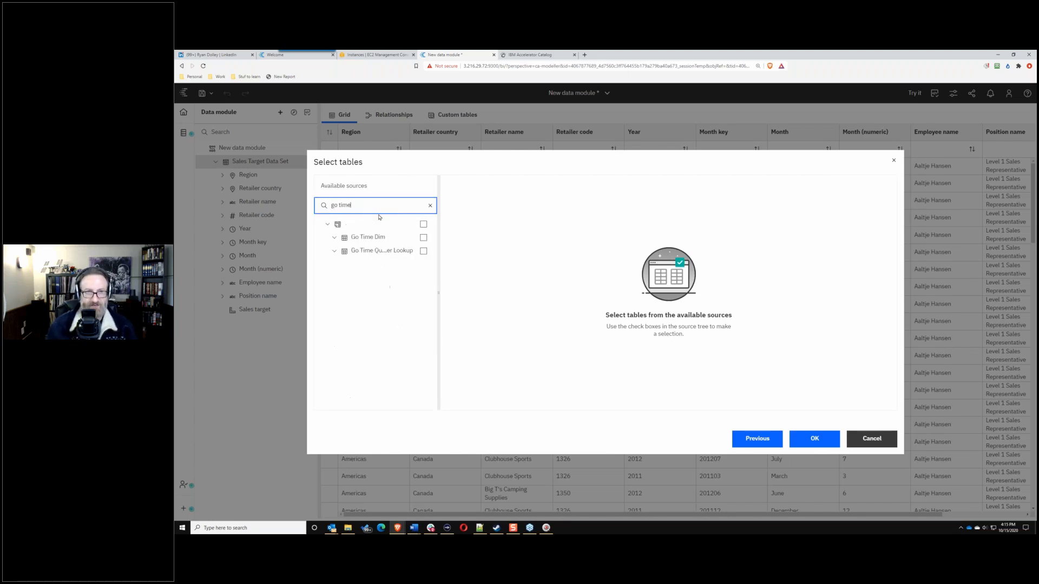
left_click(423, 238)
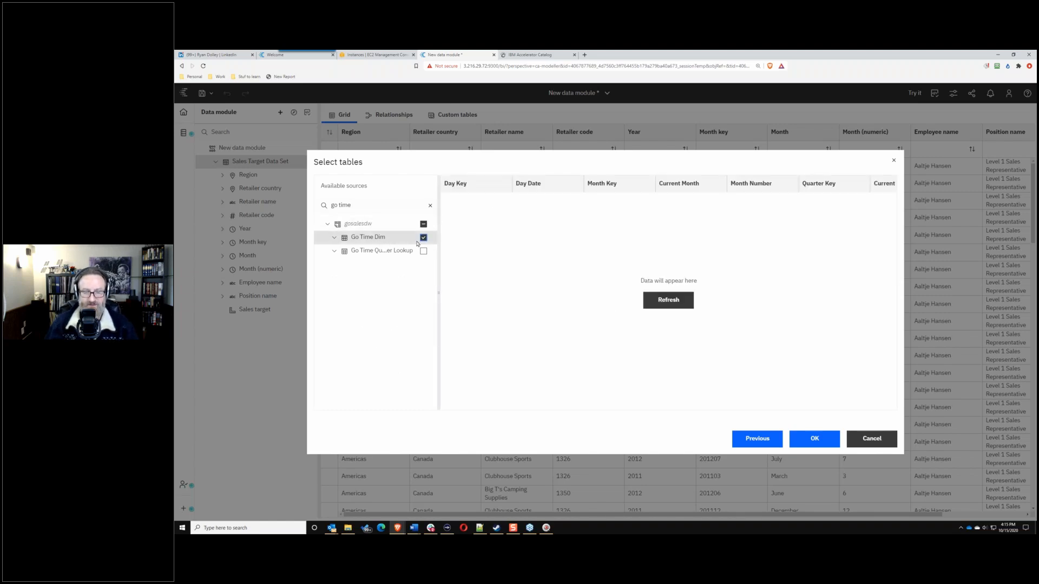
left_click(675, 307)
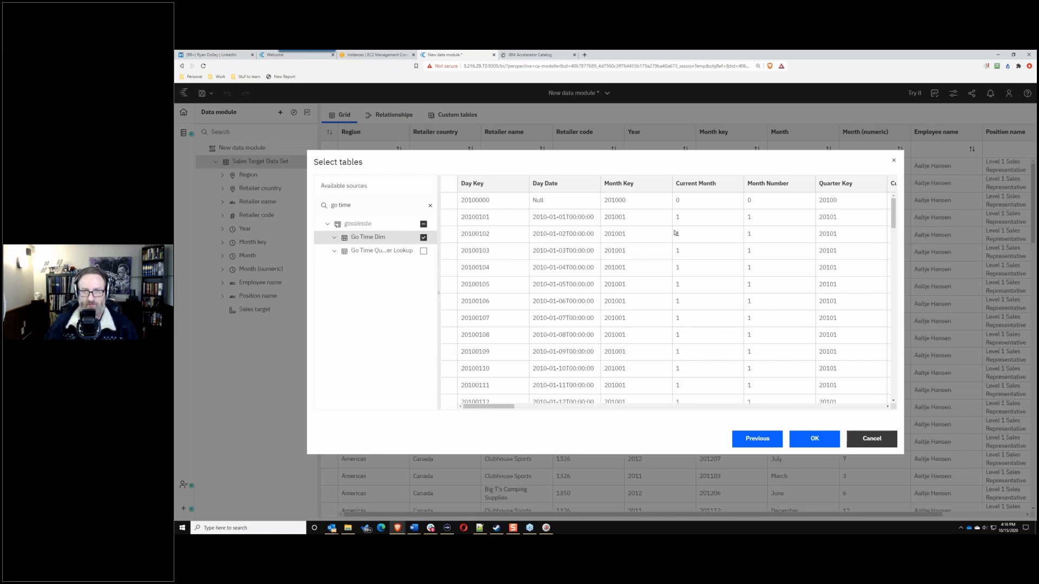
left_click_drag(491, 407, 460, 416)
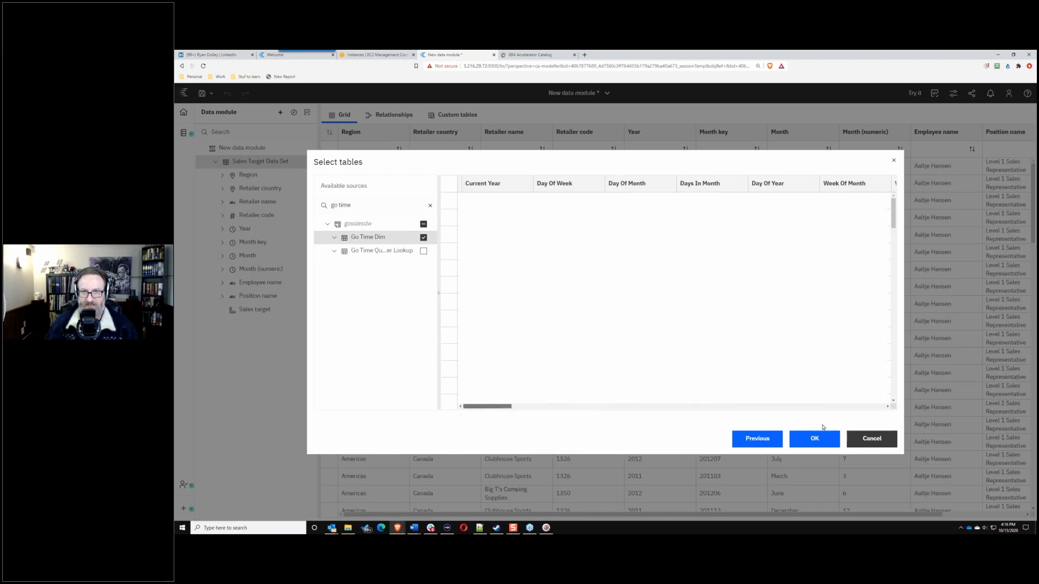
left_click(814, 442)
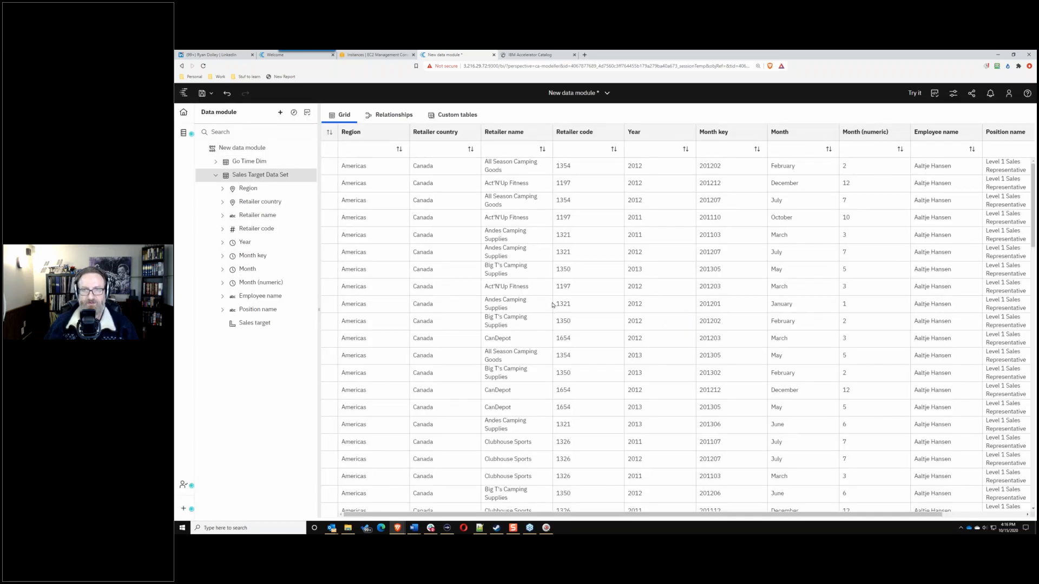
Step: Show the relationship diagram with Go Time Dim placed above Sales Target Data Set
left_click(215, 175)
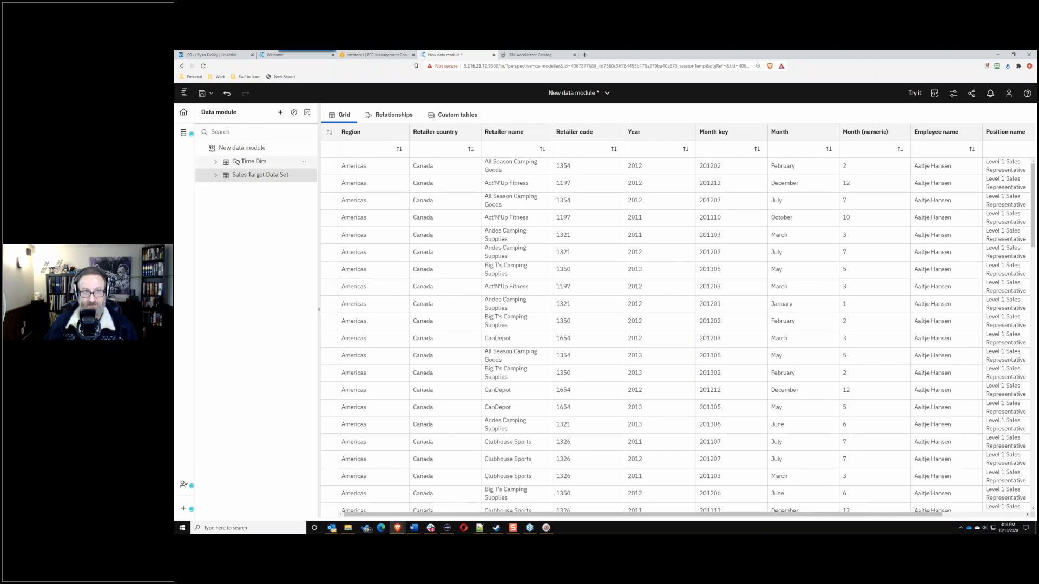
left_click(390, 115)
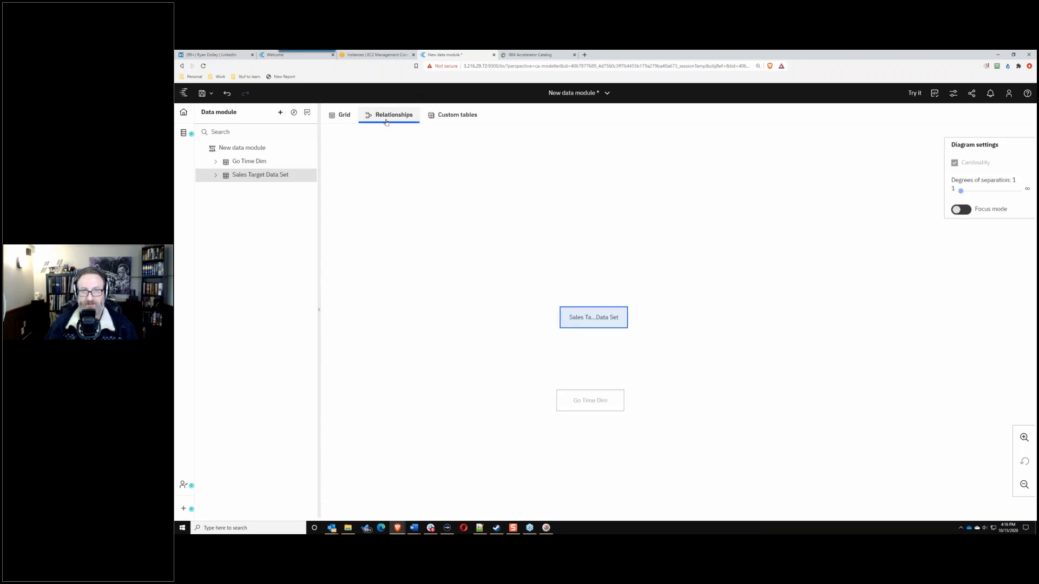
left_click_drag(591, 405, 527, 233)
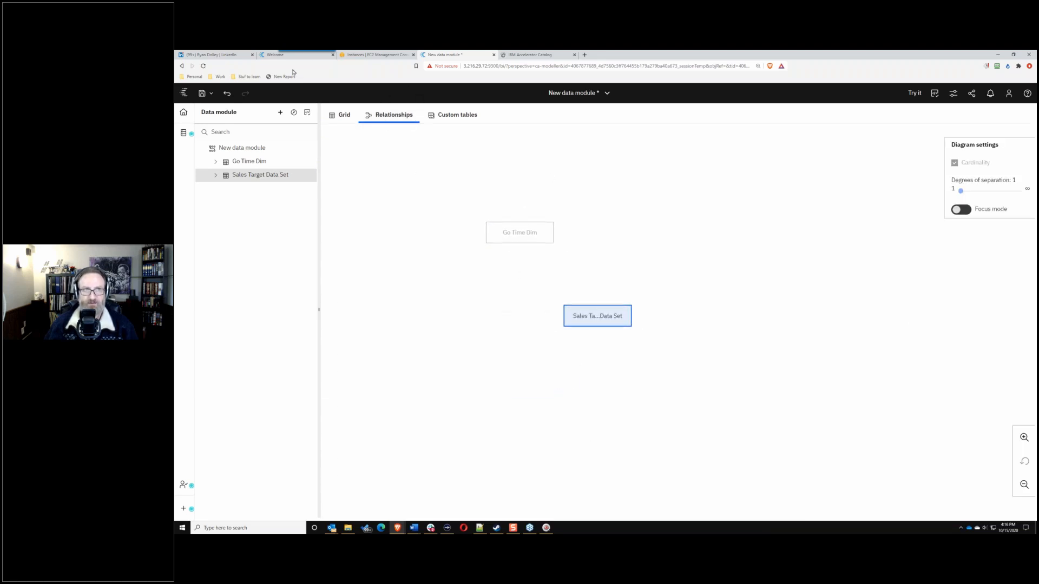
Step: Close the welcome, EC2 and IBM Accelerator Catalog browser tabs and bring Notepad++ forward
left_click(302, 54)
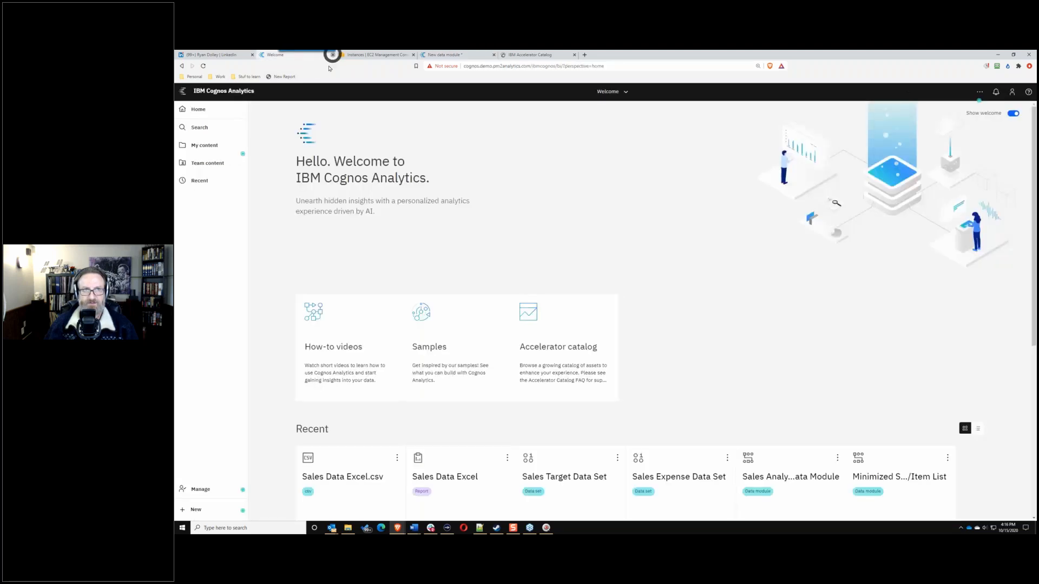
left_click(332, 55)
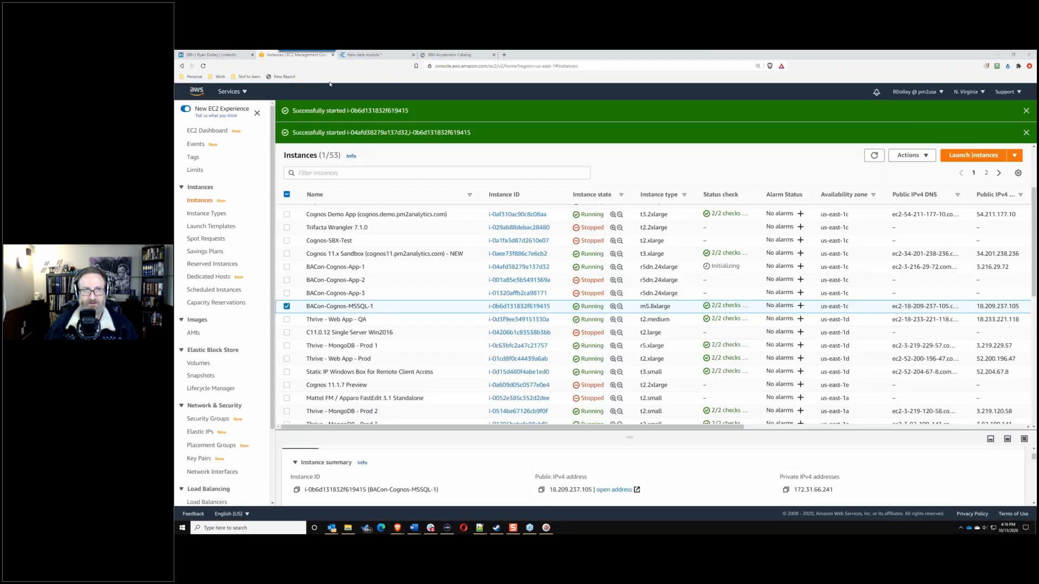
left_click(332, 54)
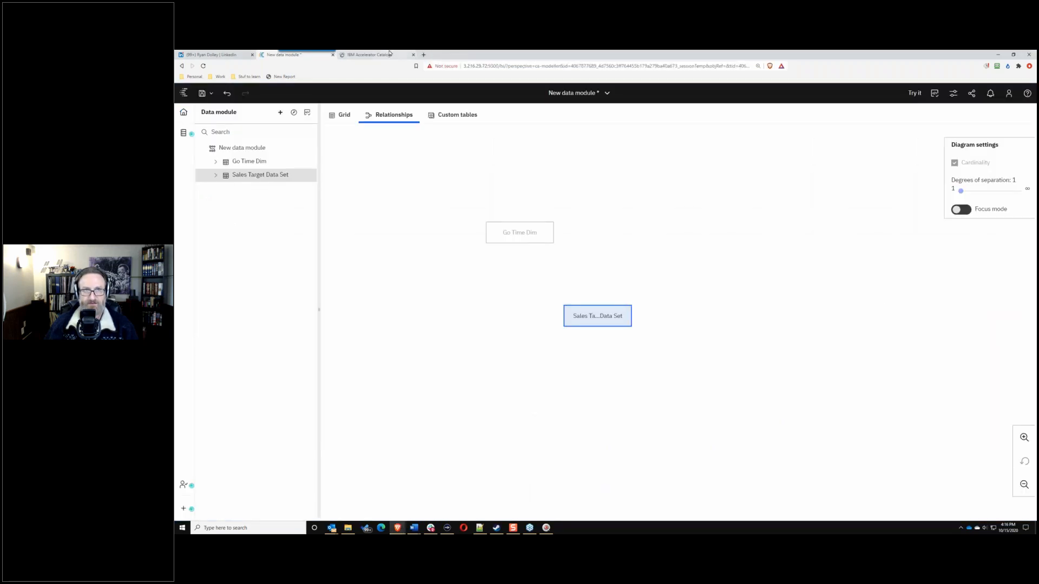
left_click(390, 55)
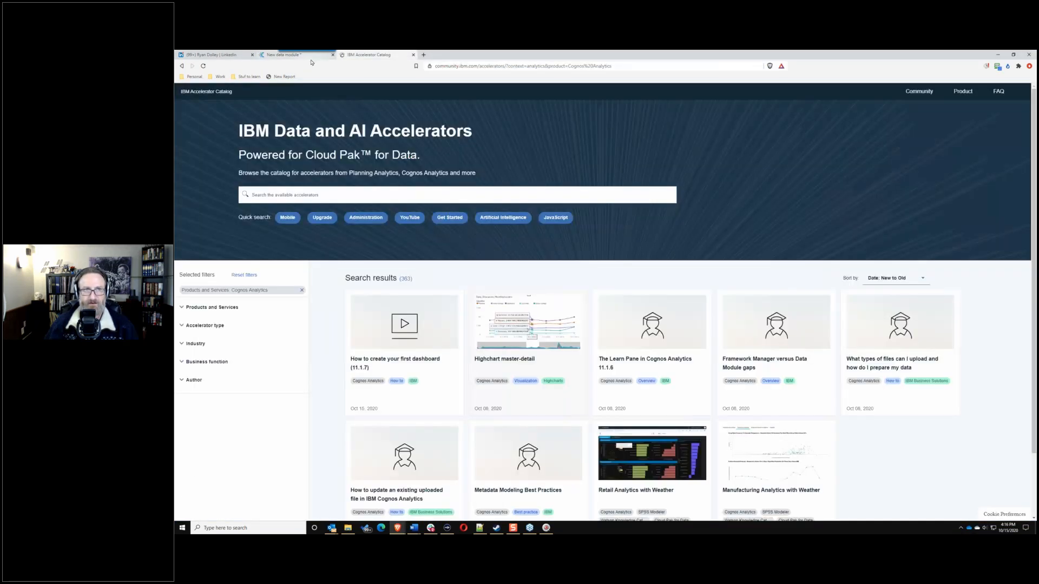
left_click(413, 55)
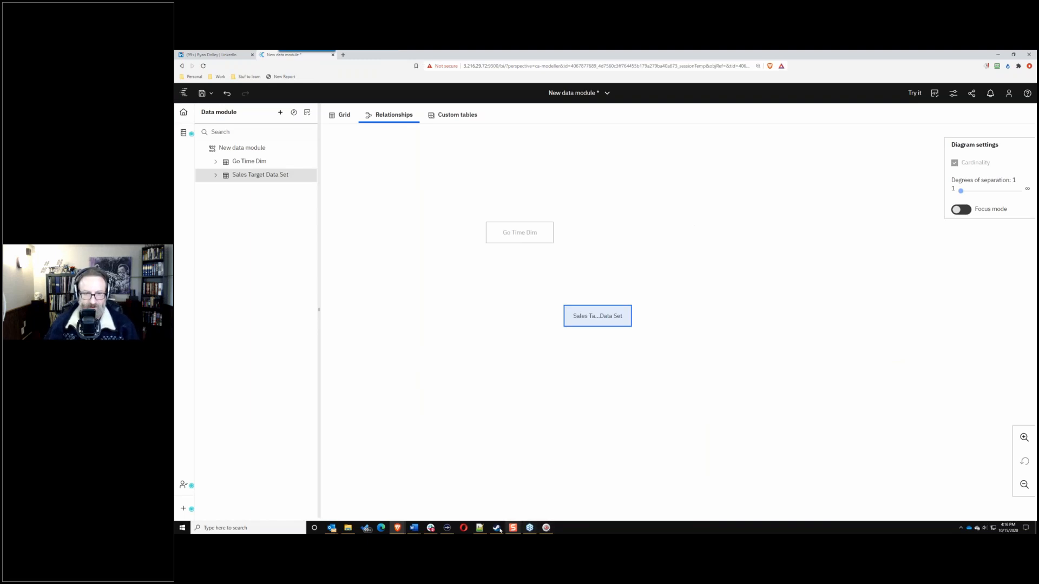
left_click(480, 528)
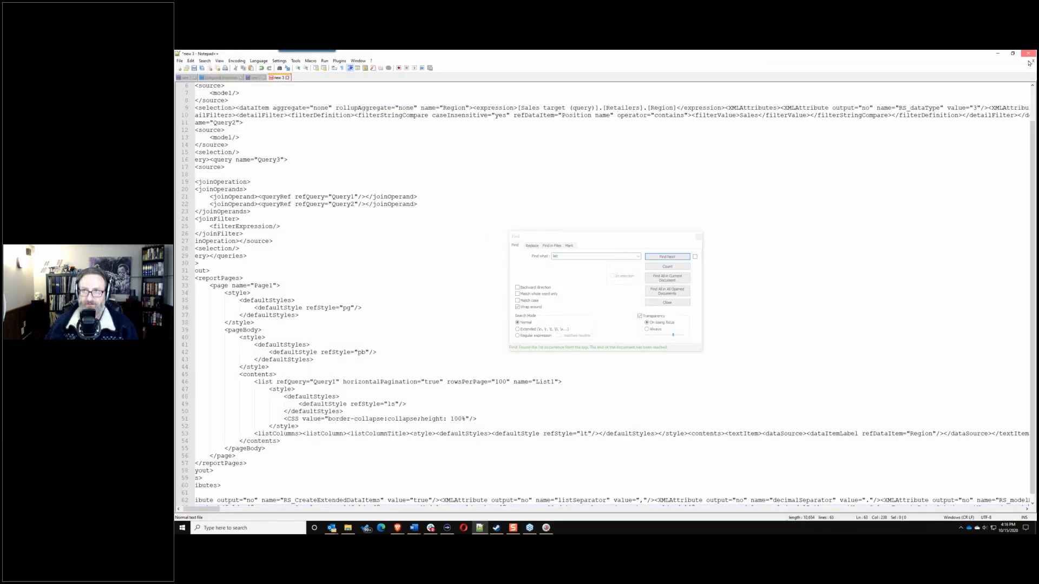
Step: Minimize Notepad++ to bring the Cognos data module back into view
left_click(1028, 53)
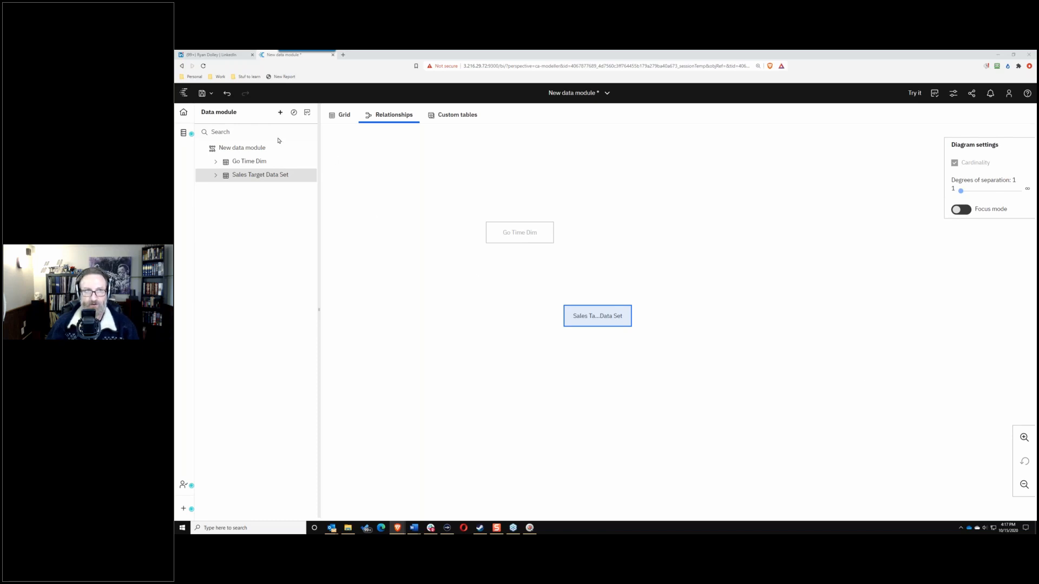
Step: Add the GOSALES/gosalesrt schema from the great_outdoors_sales data server as a new source
left_click(281, 113)
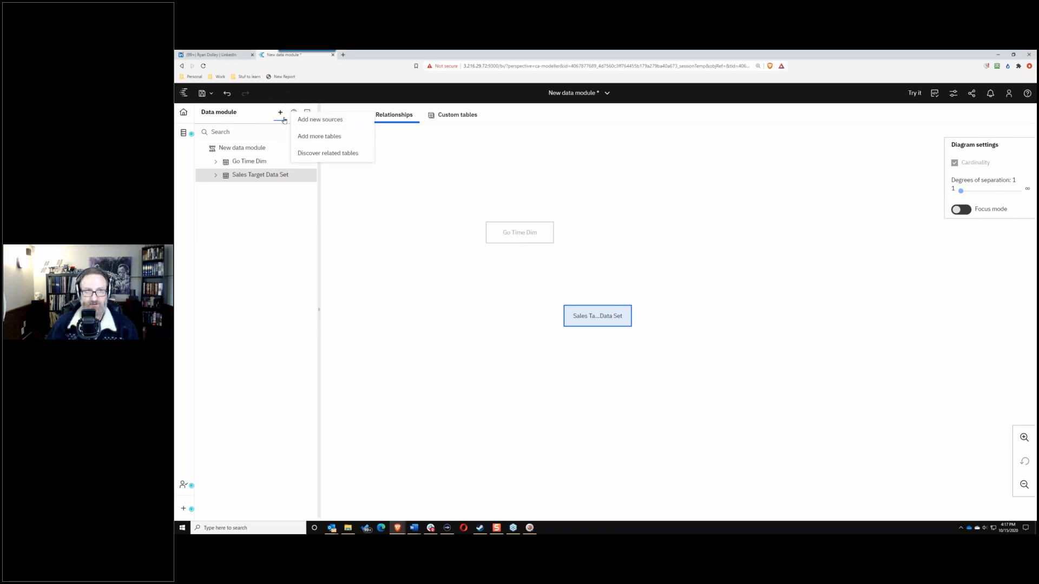
left_click(306, 118)
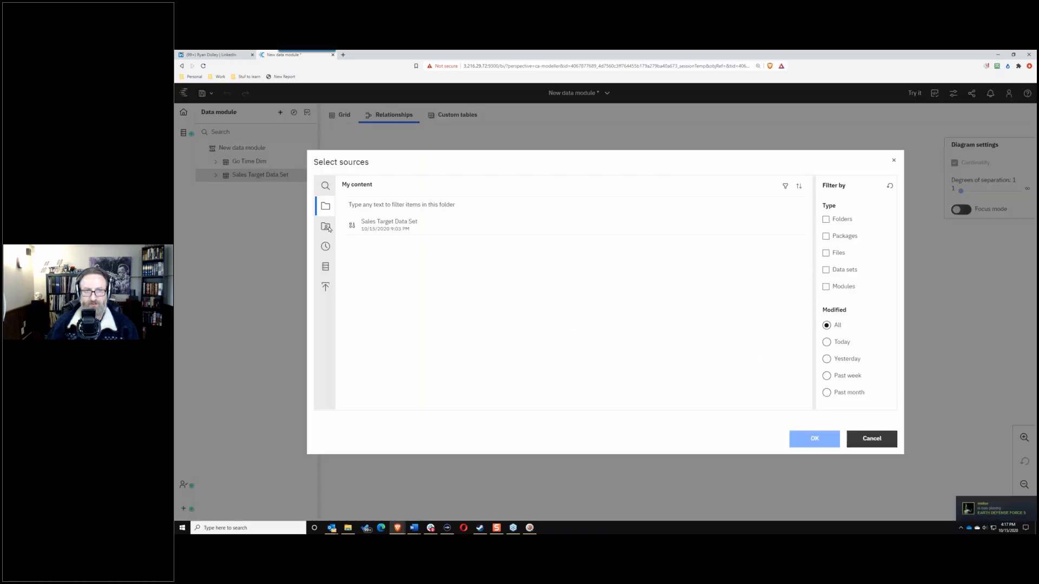
left_click(320, 266)
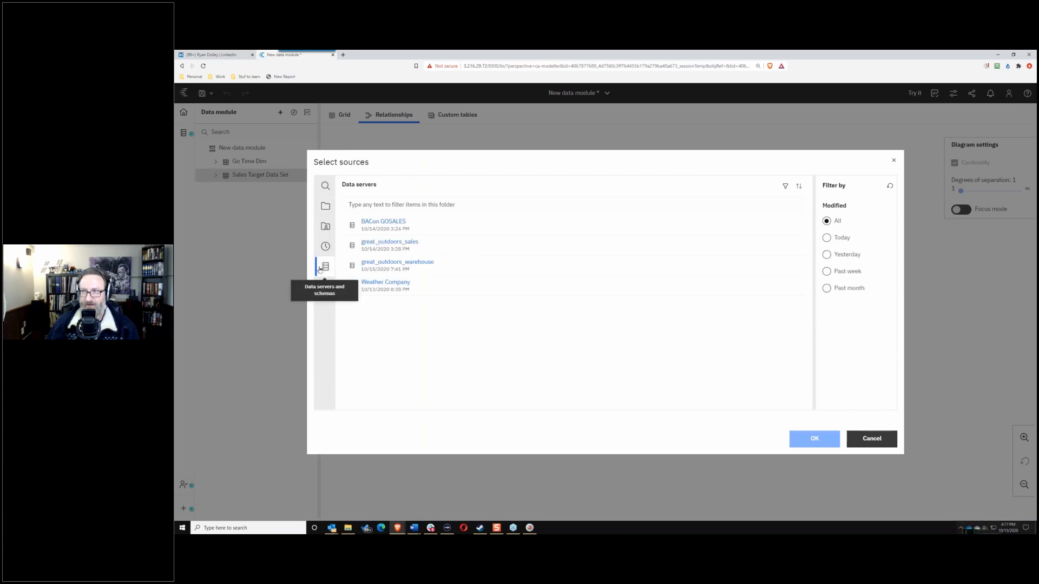
left_click(401, 247)
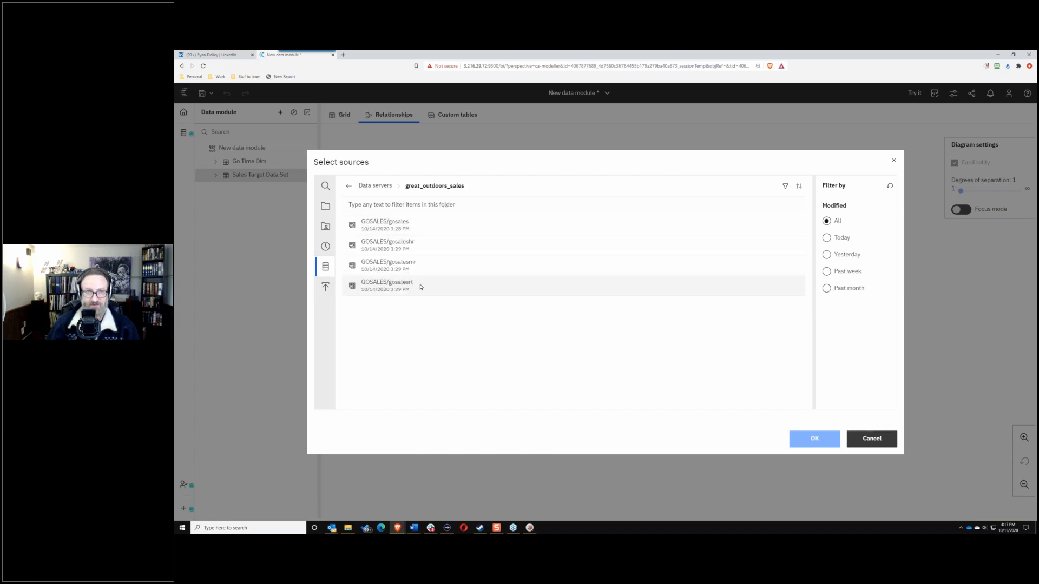
left_click(394, 286)
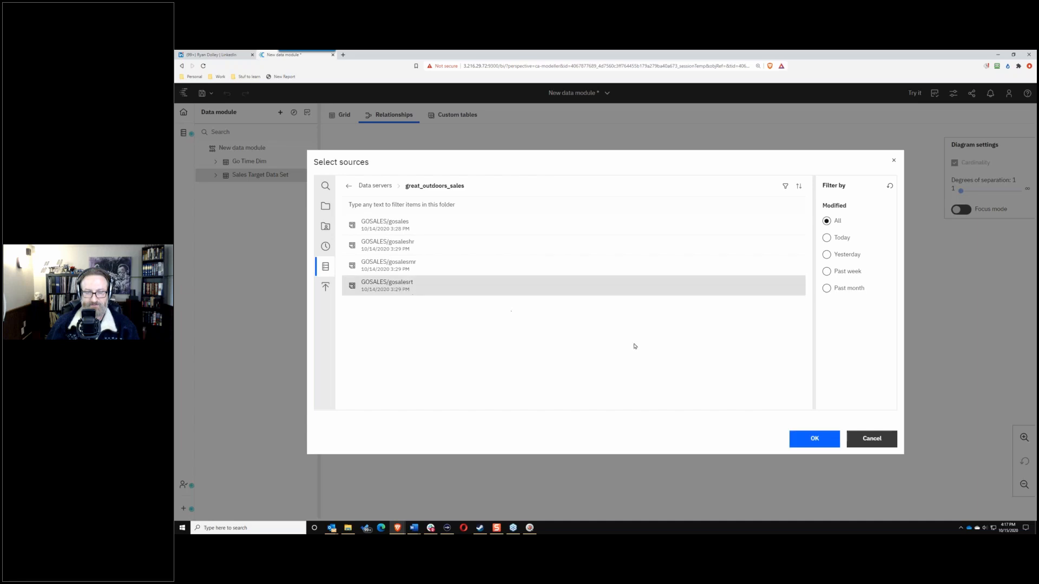
left_click(831, 437)
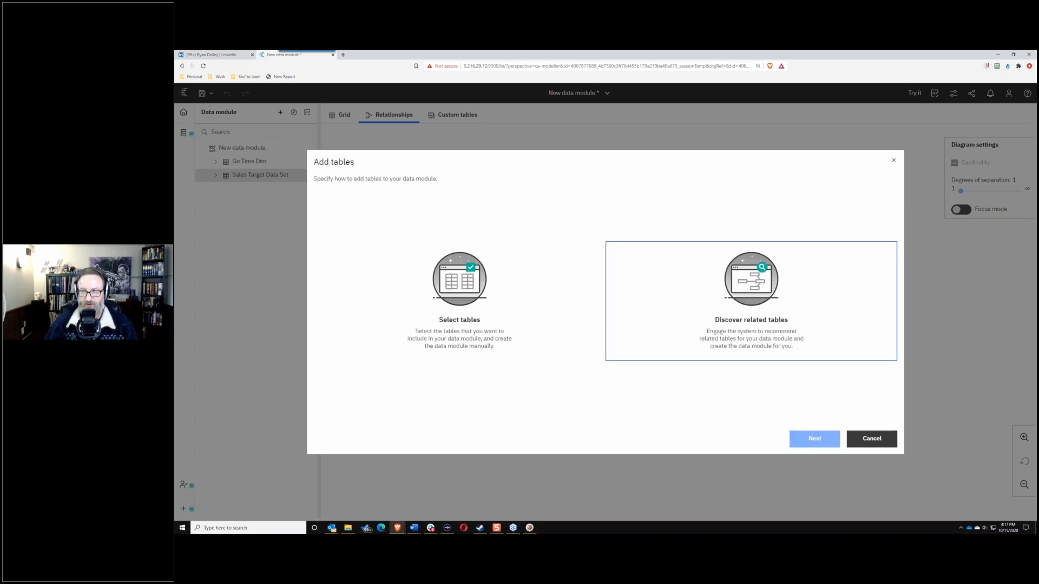
Step: Select the Retailer, Retailer Site and Retailer Type tables and add them to the module
left_click(465, 292)
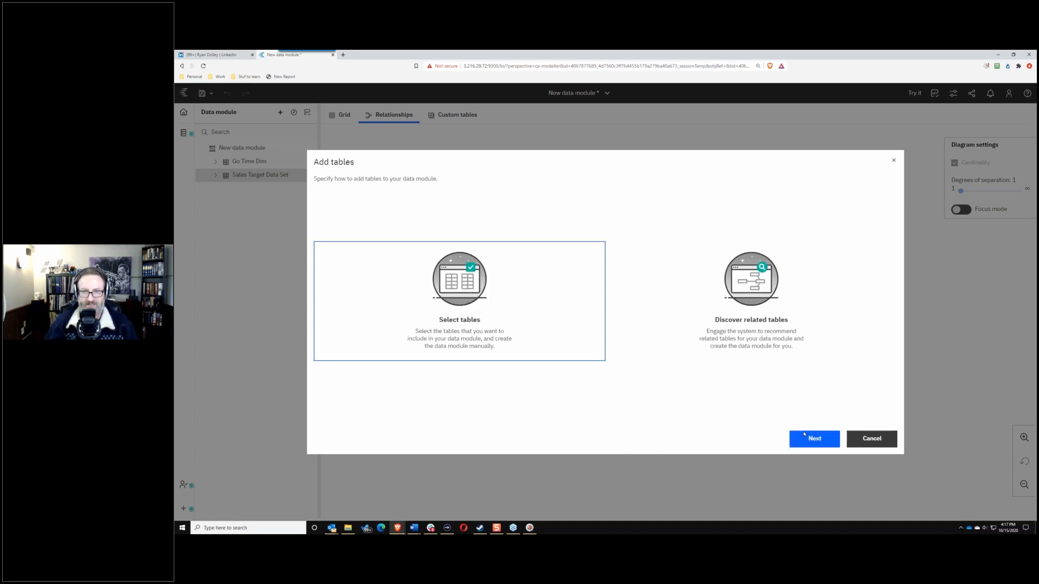
left_click(806, 438)
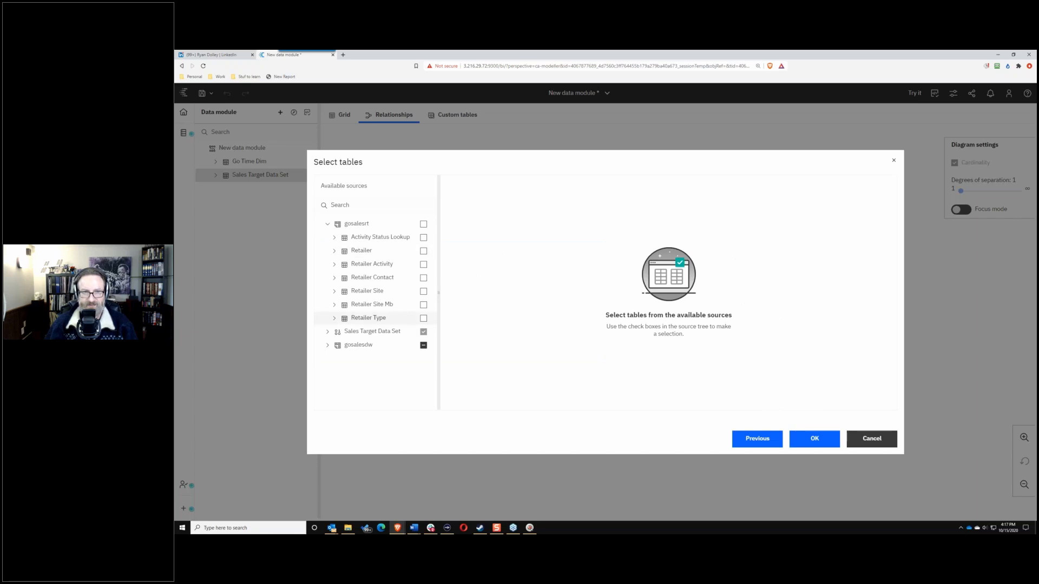
left_click(423, 251)
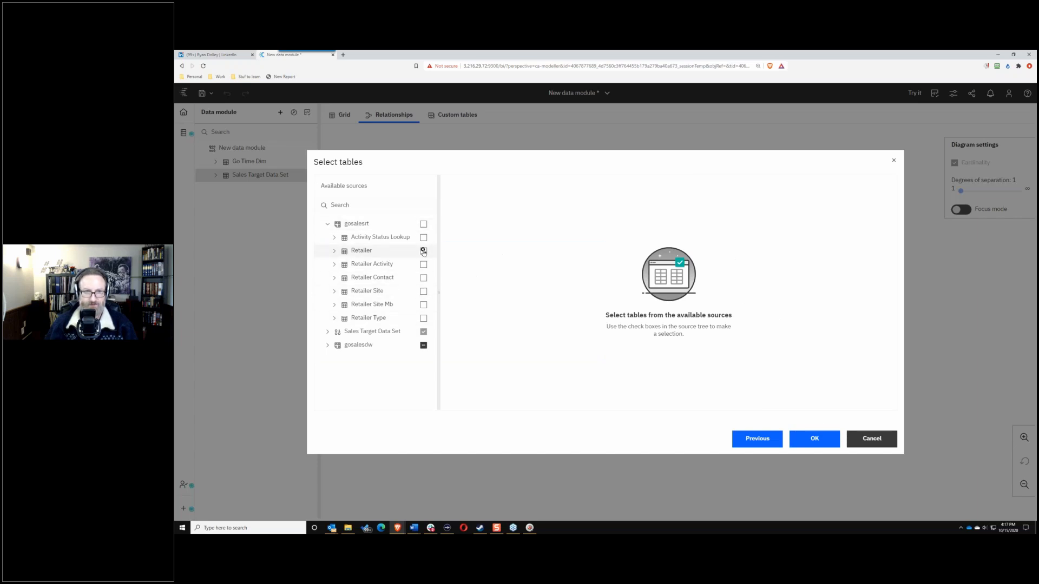
left_click(423, 291)
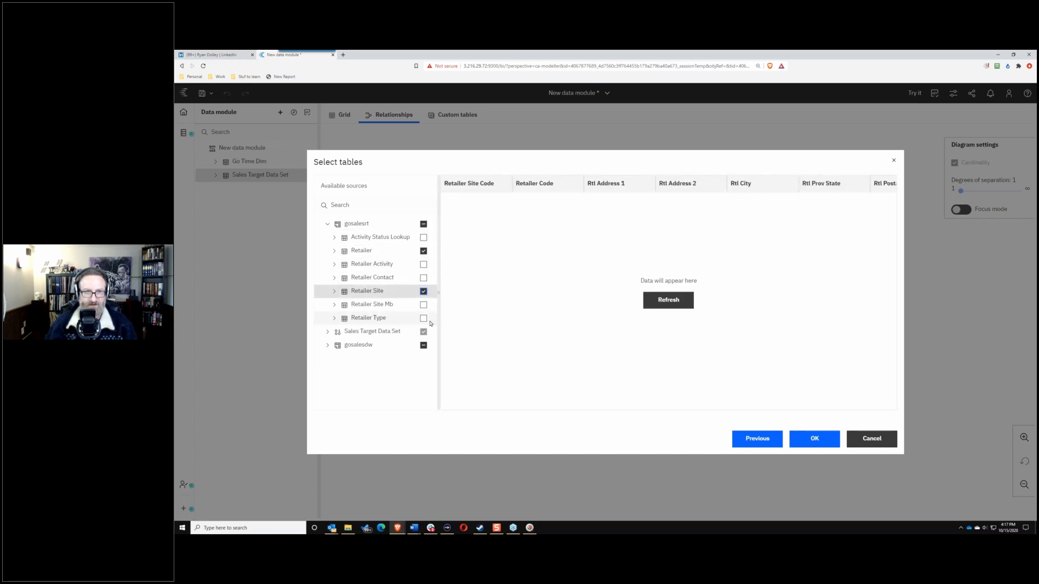
left_click(423, 319)
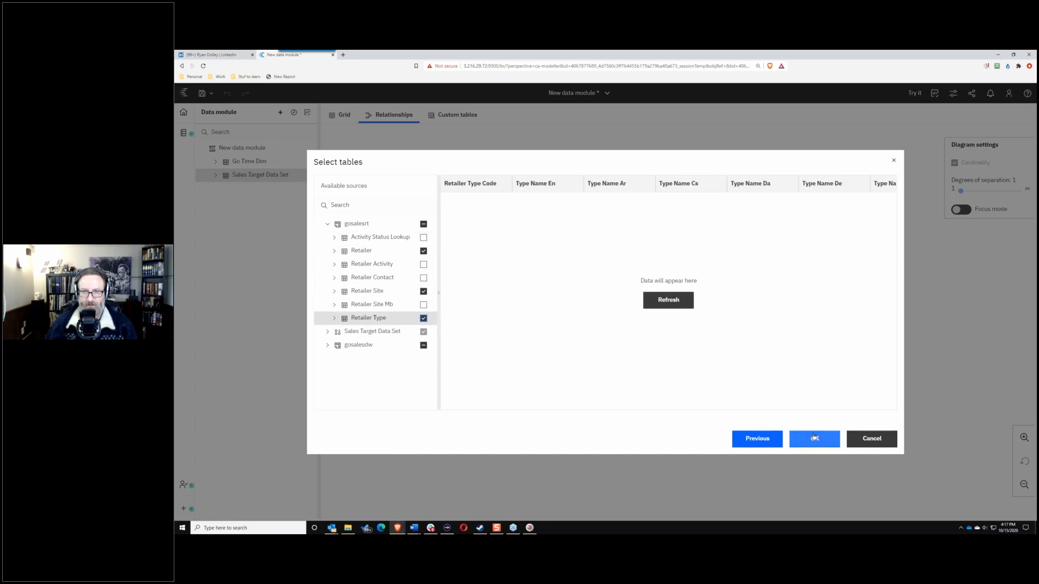
left_click(808, 433)
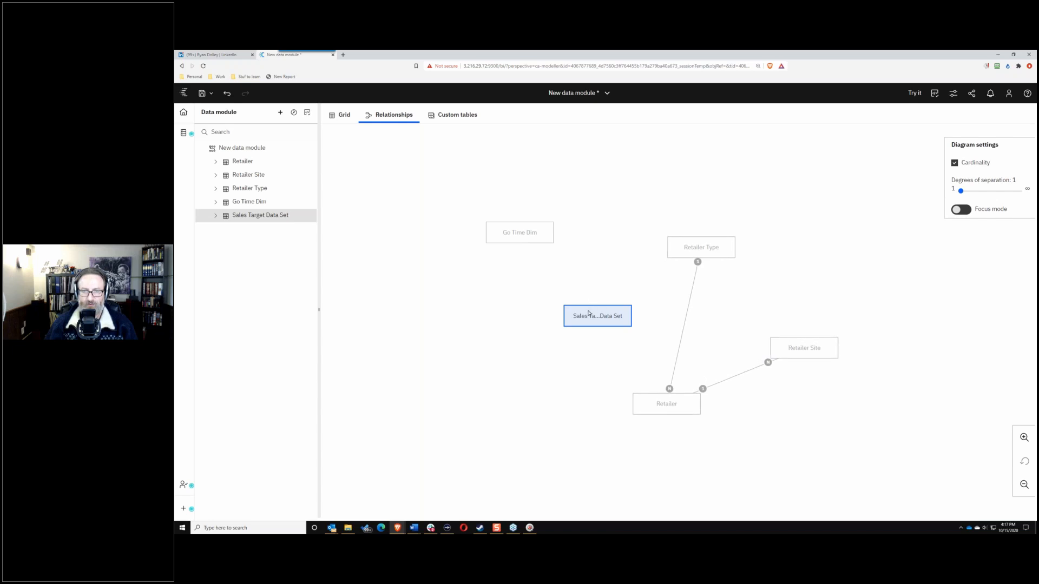
Step: Move the Sales Target Data Set box left and the Retailer box up in the relationship diagram
left_click_drag(593, 315, 501, 317)
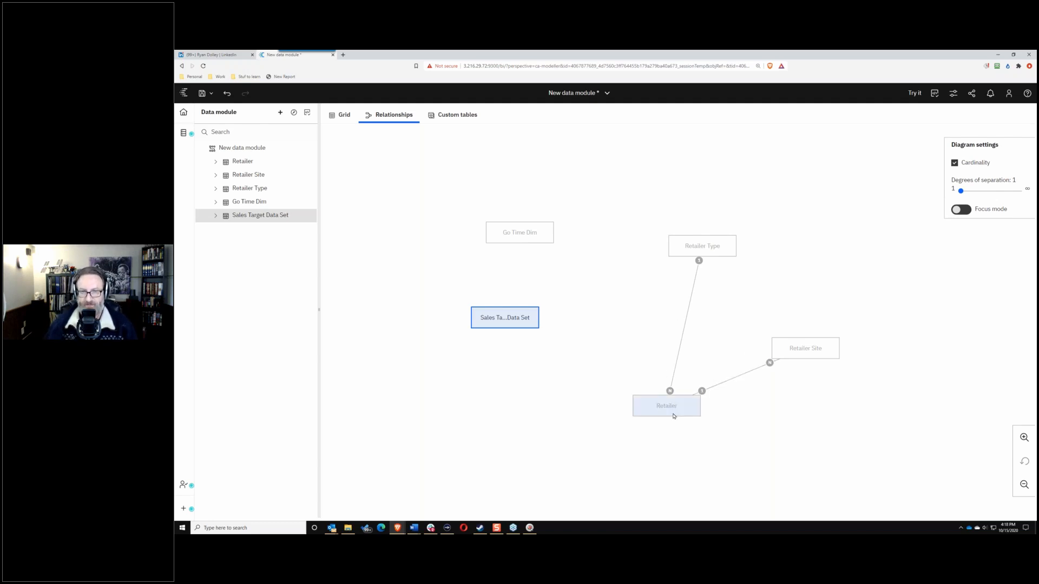
left_click_drag(678, 415, 686, 366)
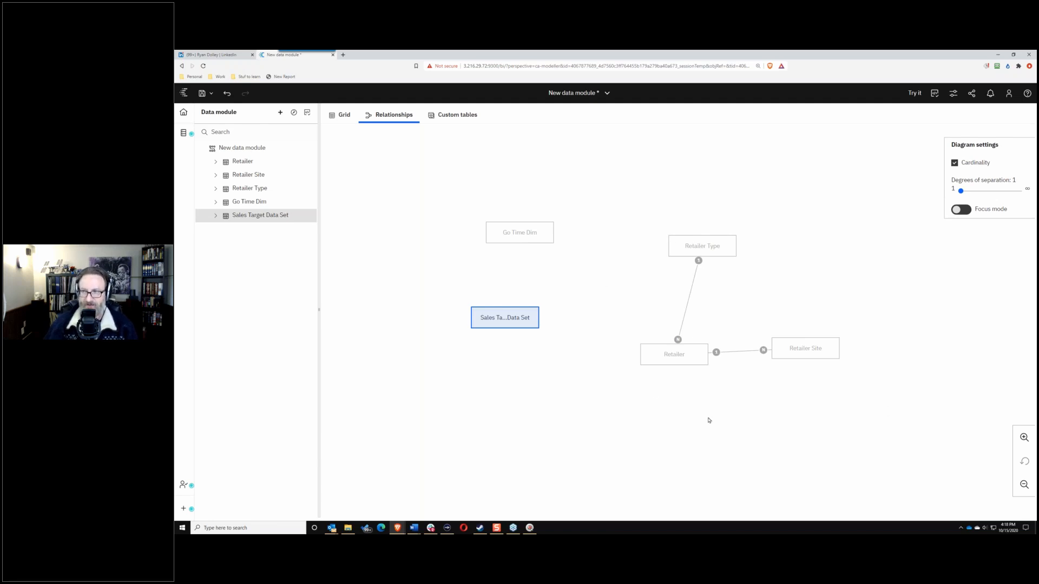
left_click(279, 113)
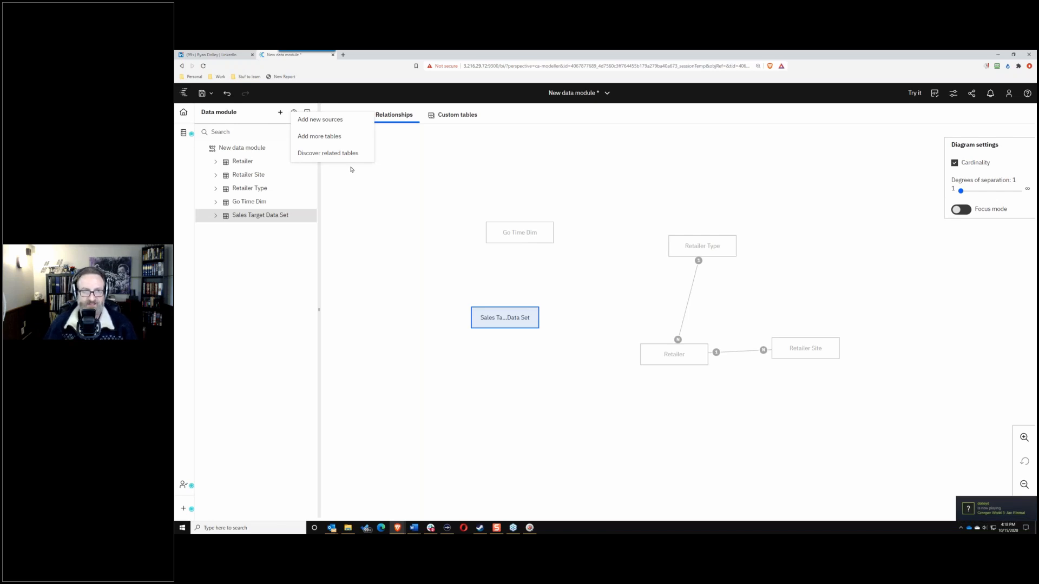
Step: Add Sales Data Excel.csv from Team content > BACon Files as a new source
left_click(304, 120)
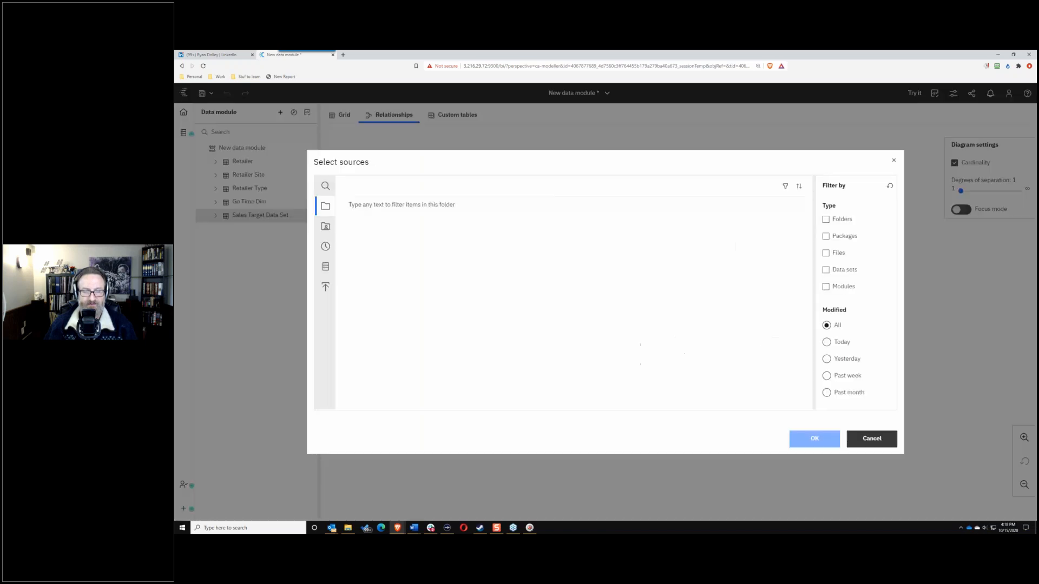
left_click(326, 227)
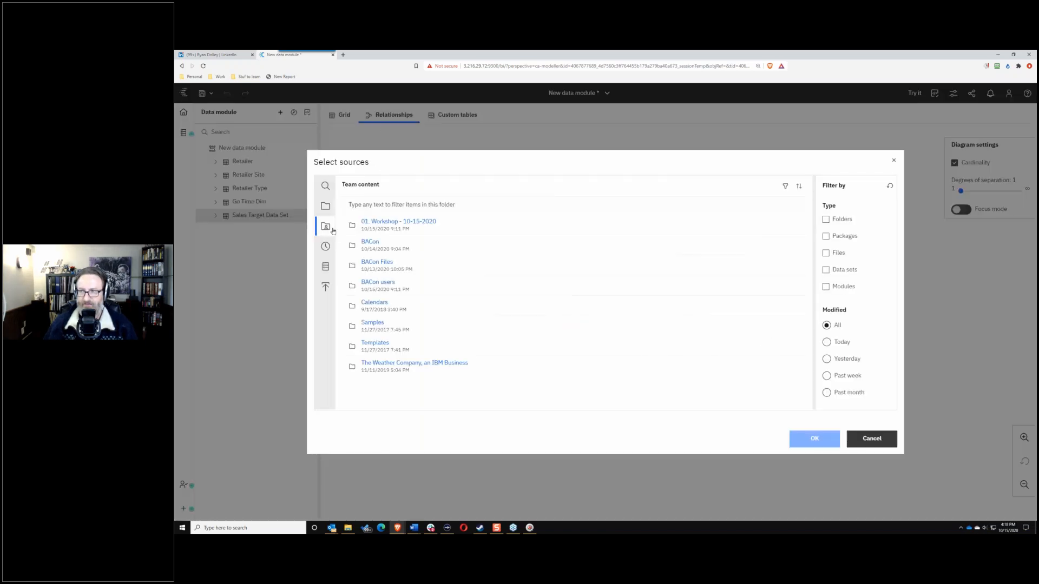
left_click(372, 241)
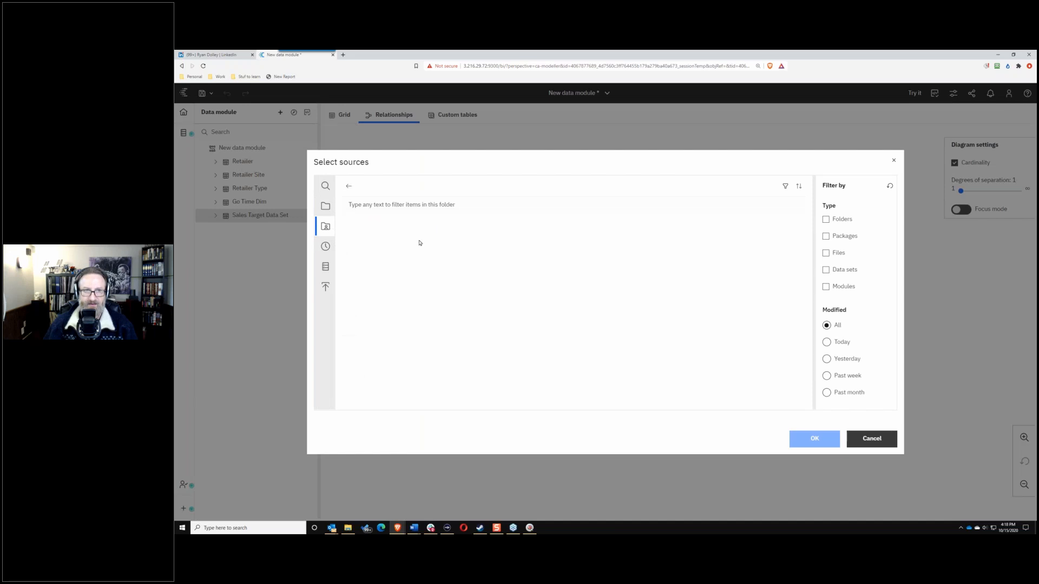
left_click(348, 184)
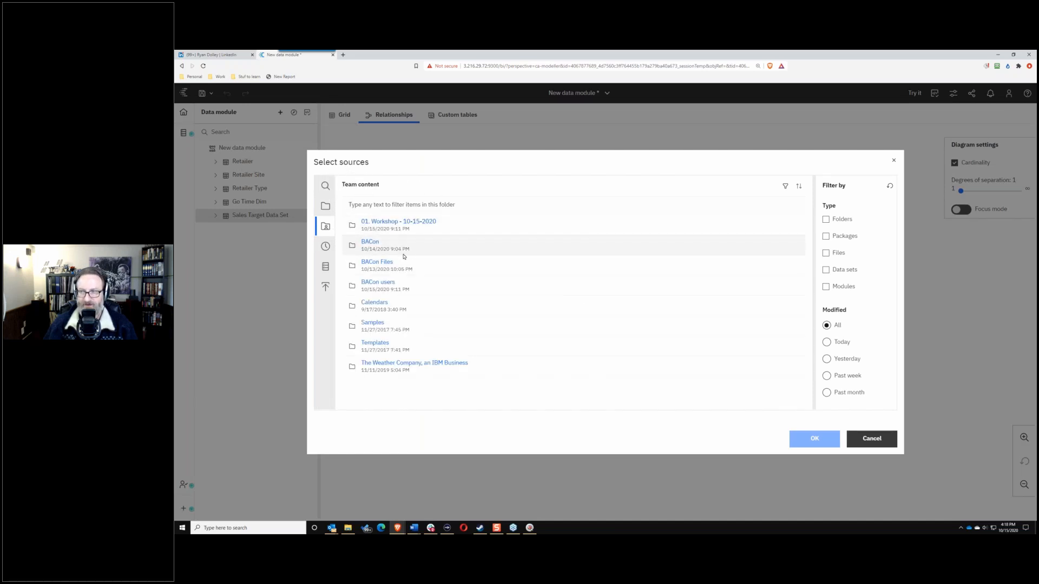
left_click(372, 261)
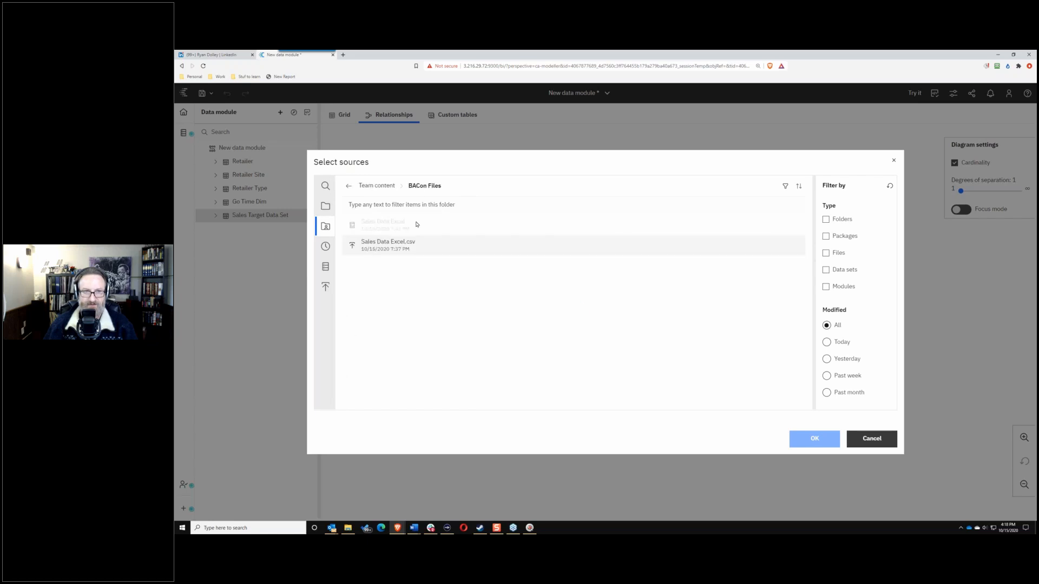
left_click(389, 252)
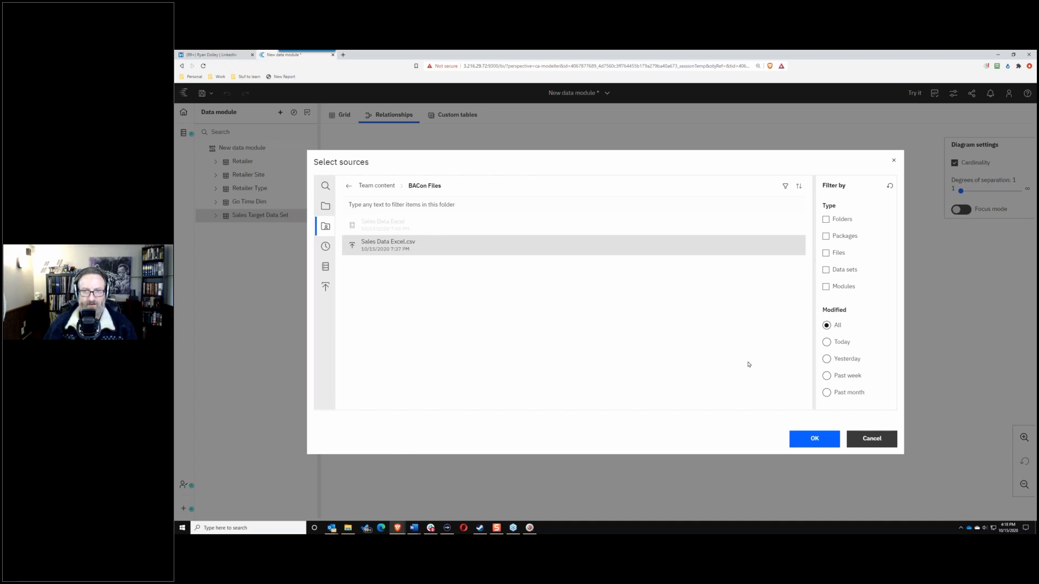
left_click(814, 439)
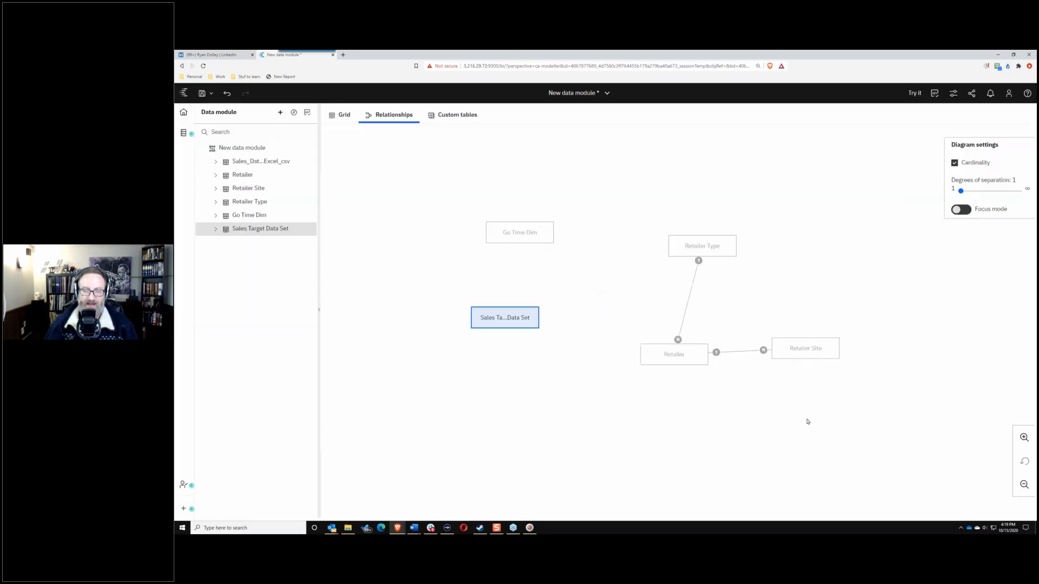
Step: Drag the Sales_Data_Excel_csv box into open space below Sales Target Data Set
left_click_drag(627, 357, 517, 376)
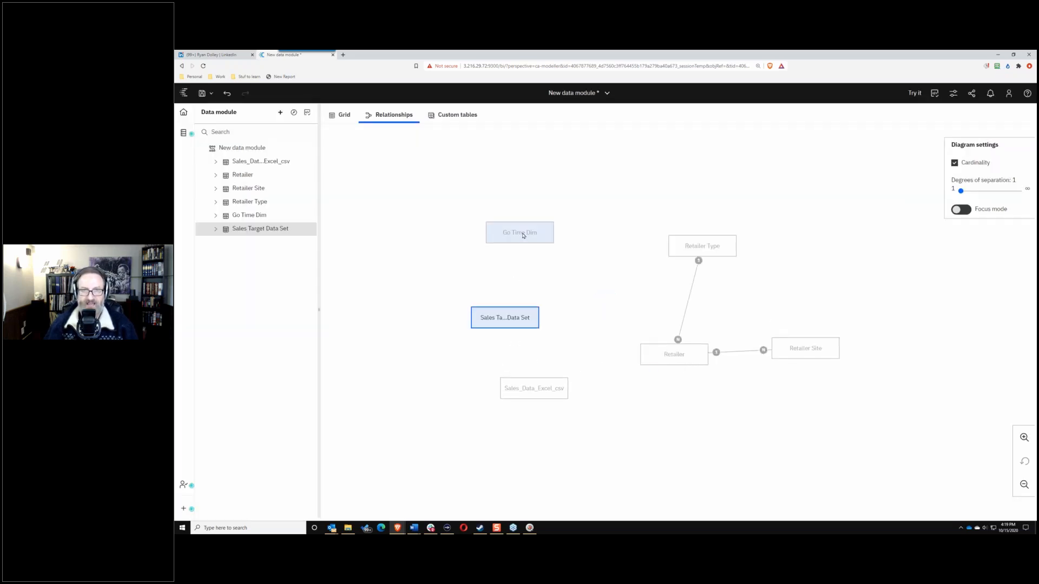
key("ctrl")
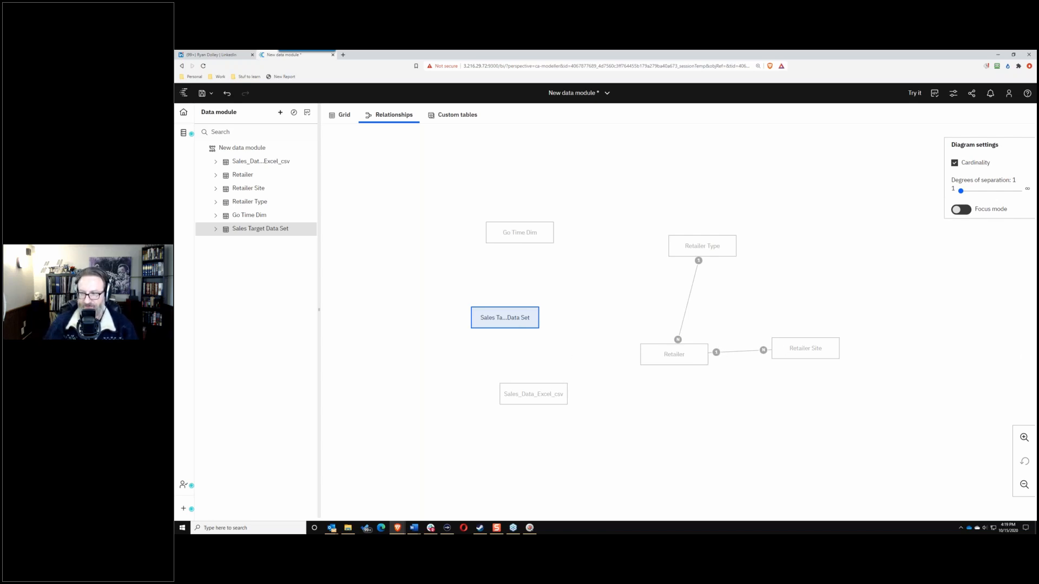
Step: Choose Save as and navigate to the user folder under Team content > BACon users
left_click(211, 93)
left_click(203, 134)
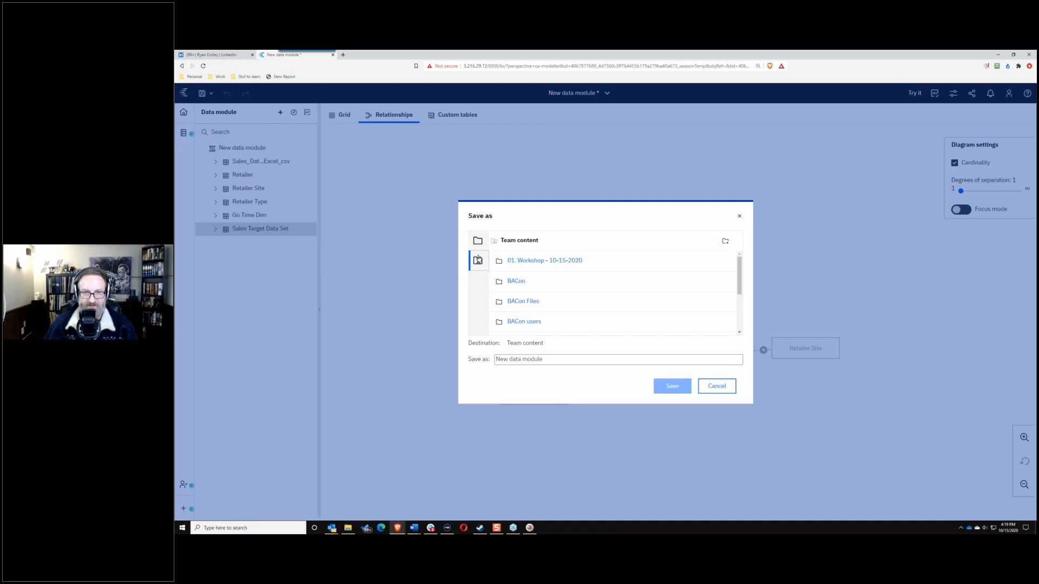
scroll(595, 281, "down", 4)
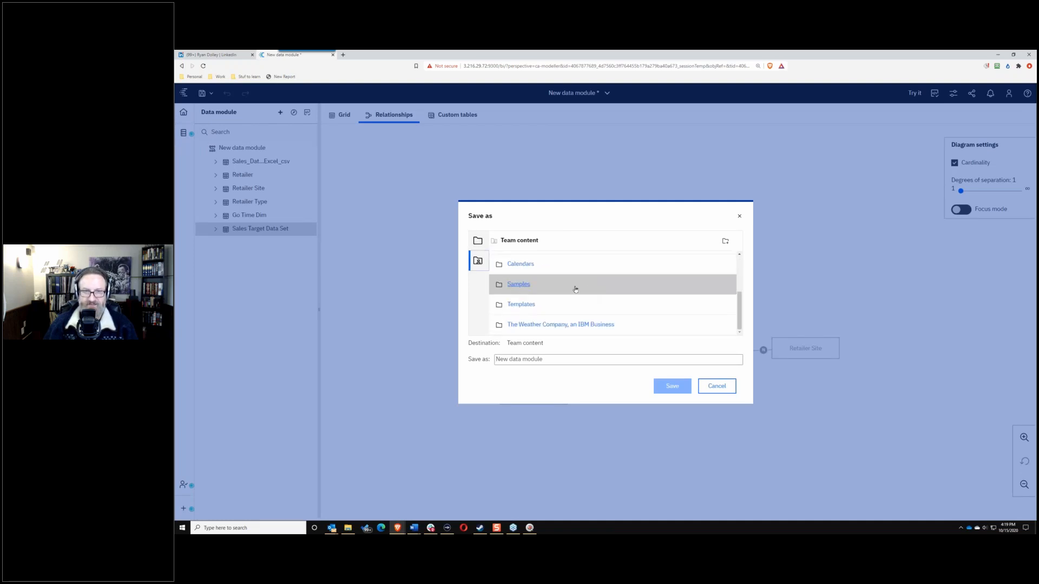
scroll(573, 301, "up", 4)
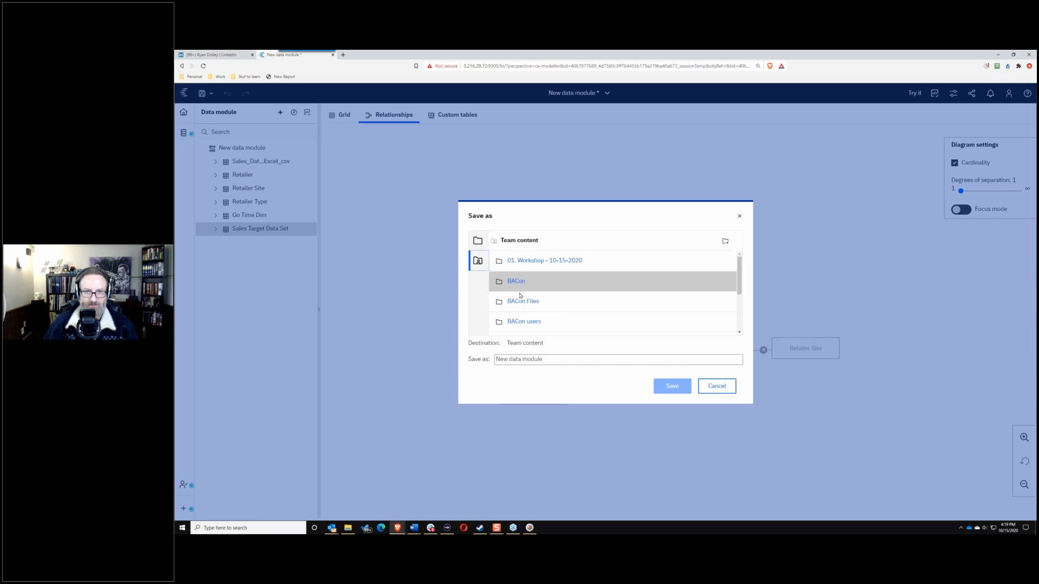
left_click(523, 321)
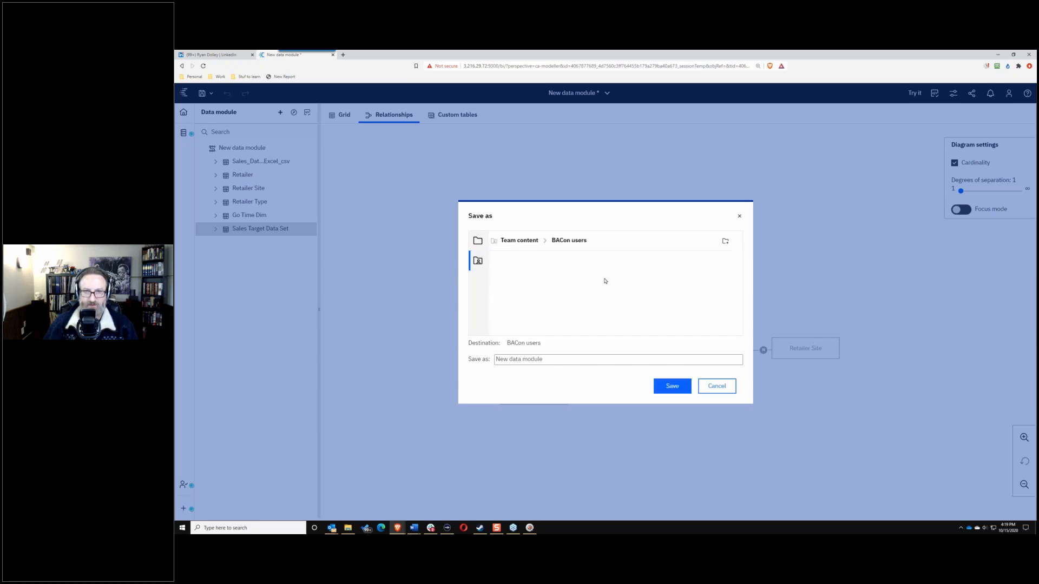
scroll(595, 292, "down", 5)
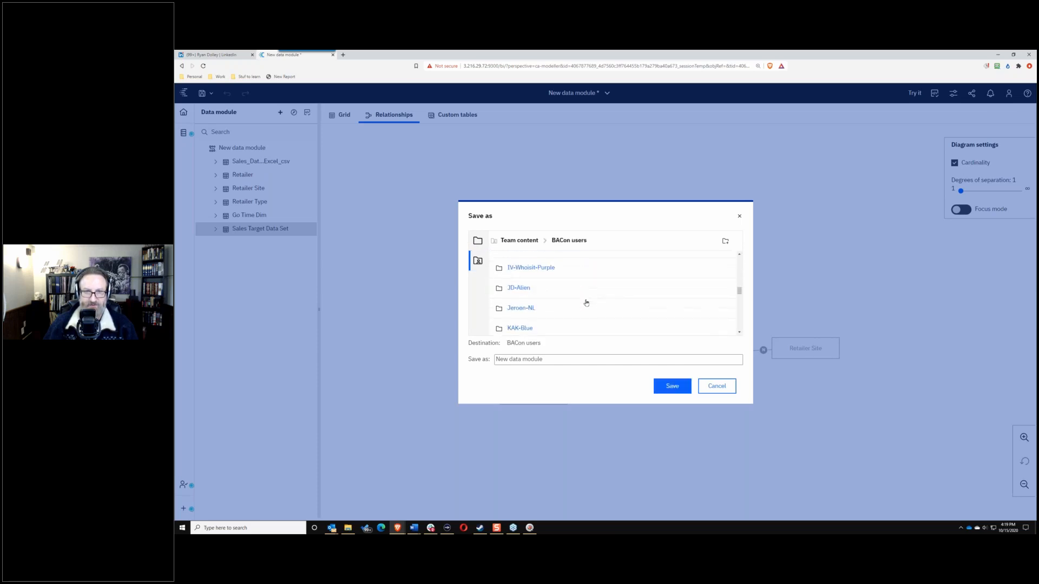
scroll(585, 302, "down", 8)
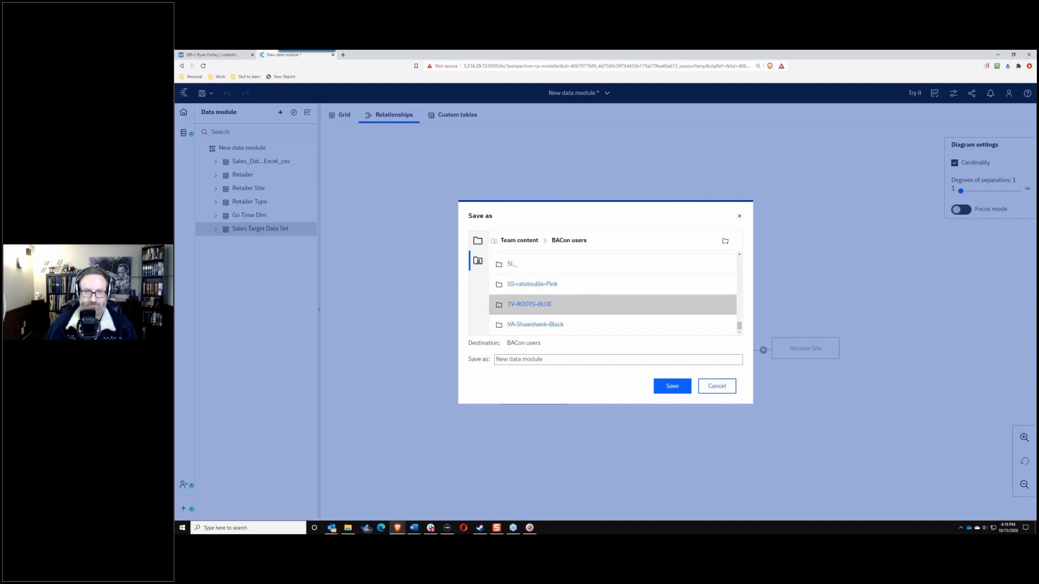
scroll(586, 302, "up", 3)
left_click(535, 270)
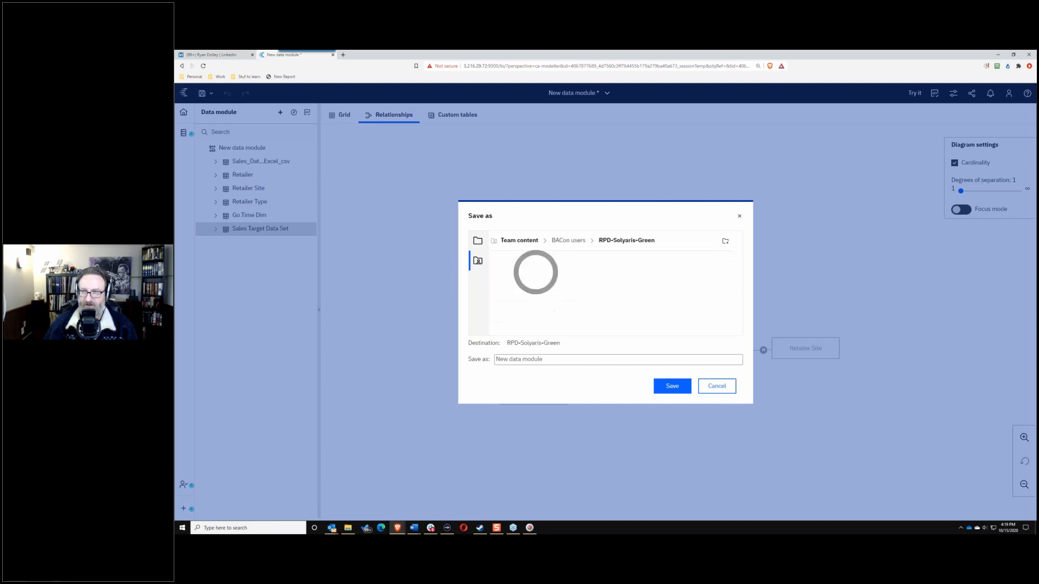
Step: Name the data module 'Sales Analysis Data Module' and save it
left_click(558, 359)
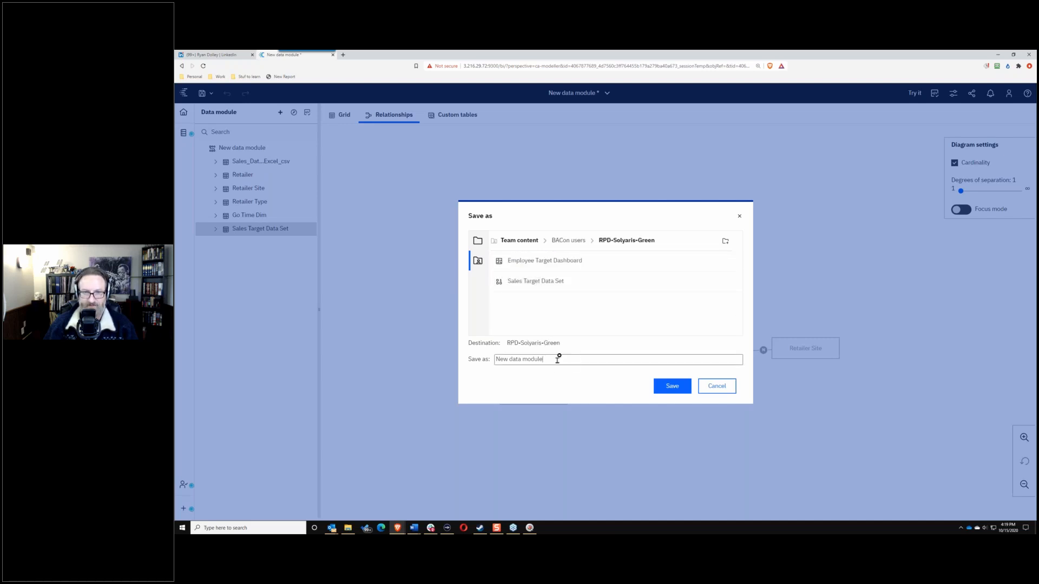
left_click_drag(558, 359, 460, 360)
type("Sale")
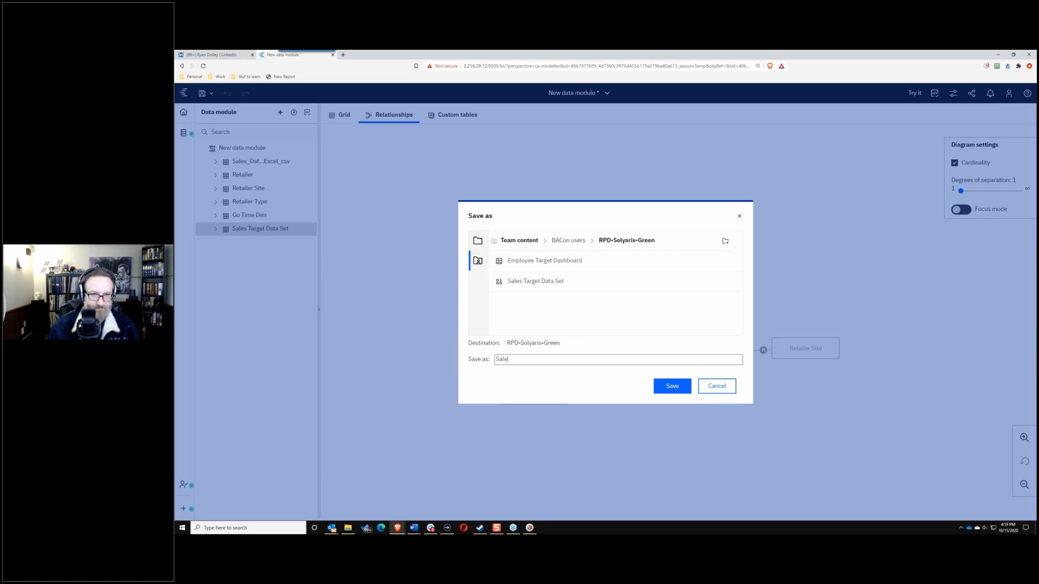
type("s Analysis Data M")
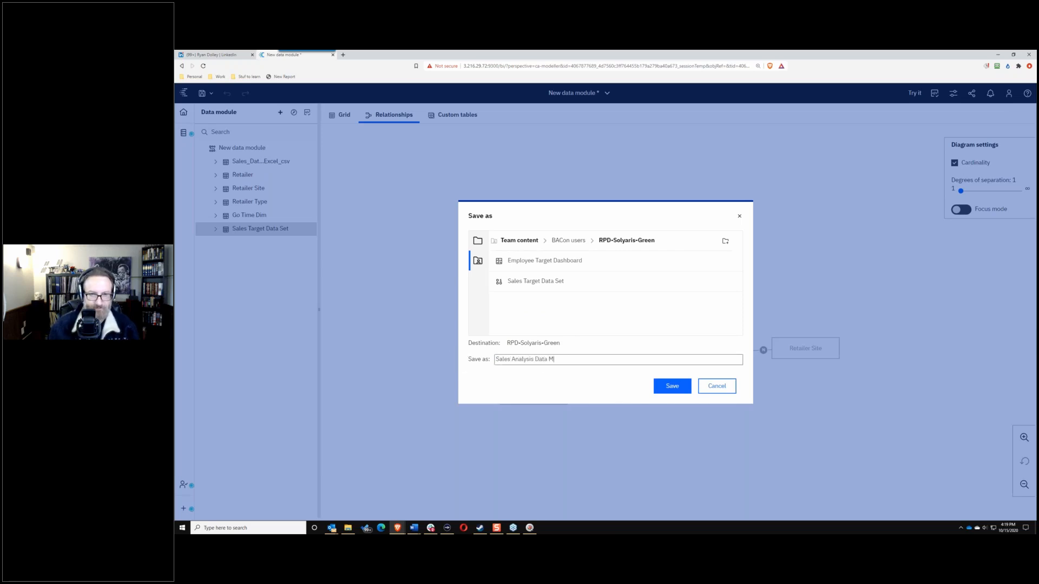
type("odule")
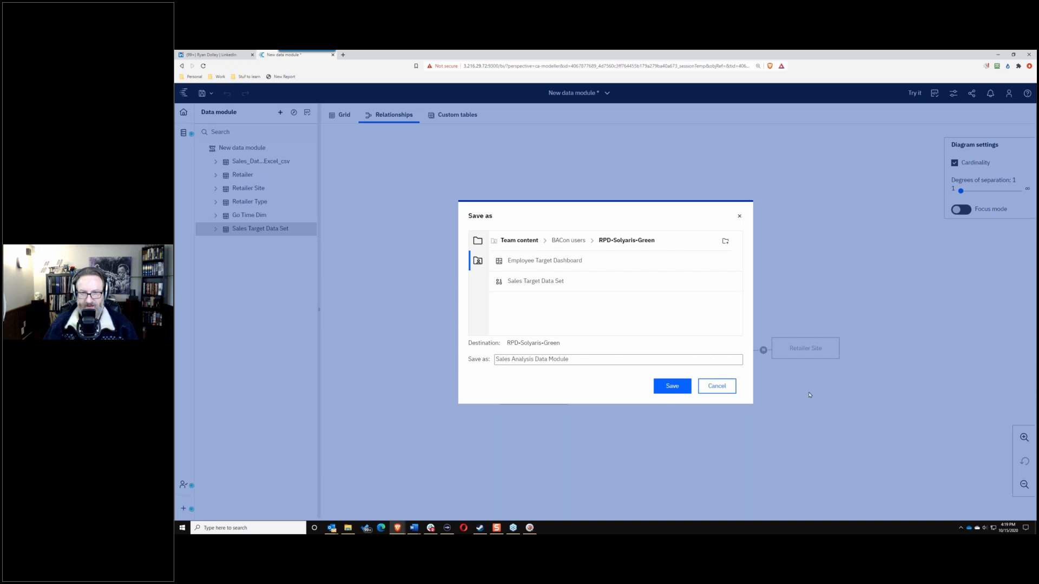
left_click(684, 384)
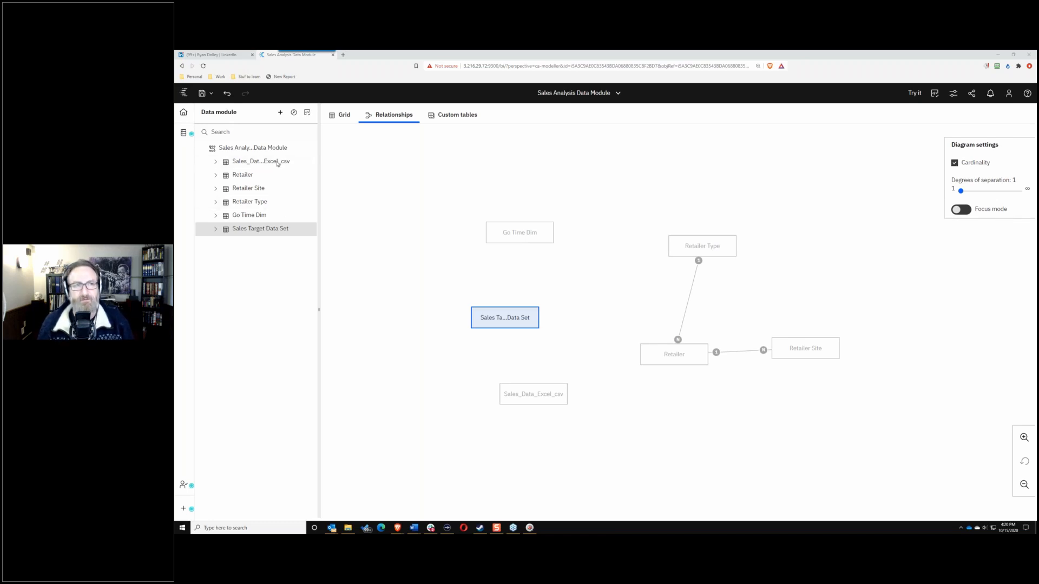
Step: Expand the Retailer Site table in the Data module tree to show its columns
left_click(277, 187)
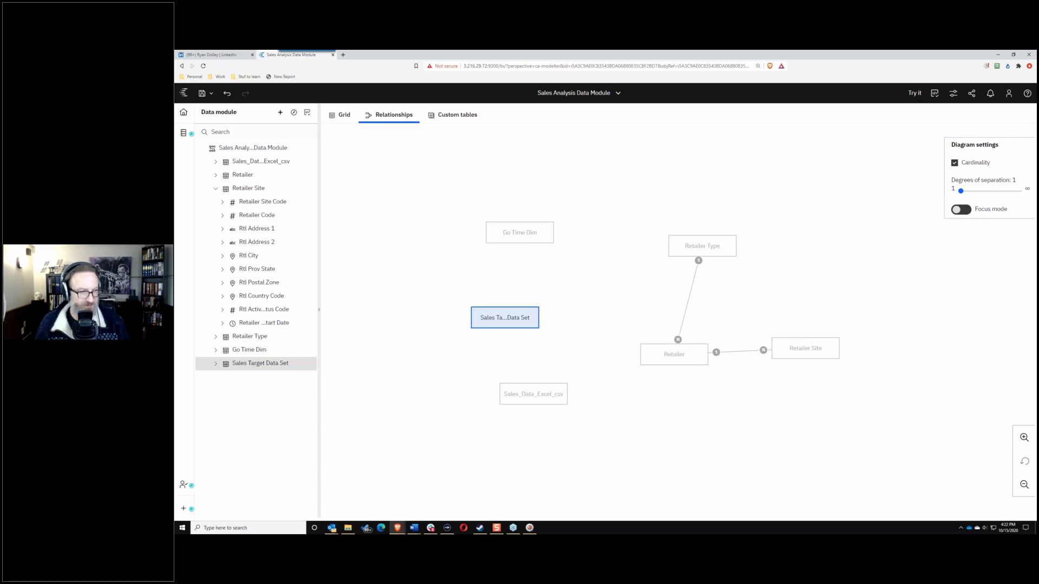
key("alt+Tab")
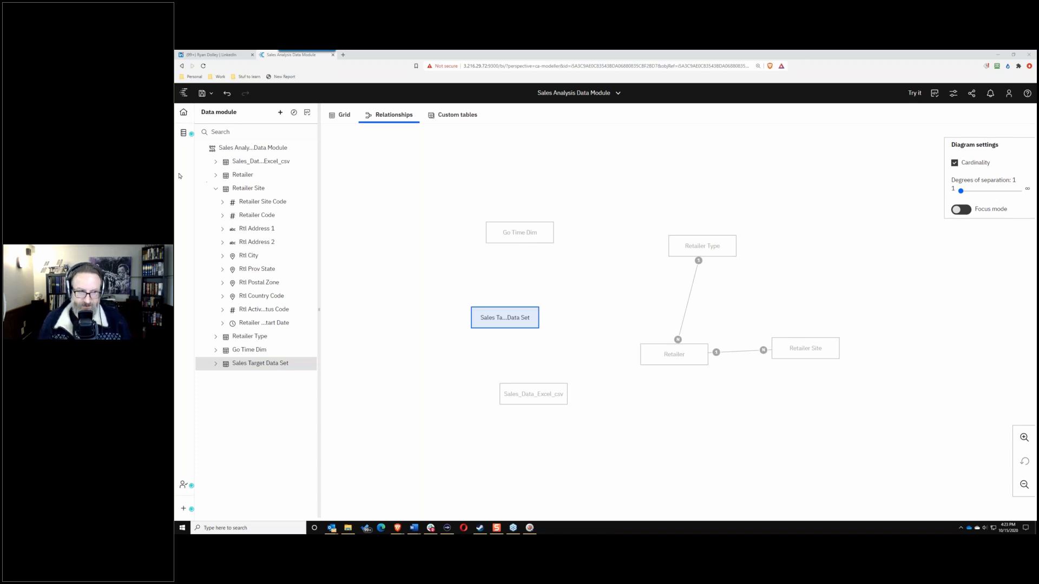
Step: Search 'cognos compute service' in a new Brave tab and open IBM's Compute service article
left_click(343, 54)
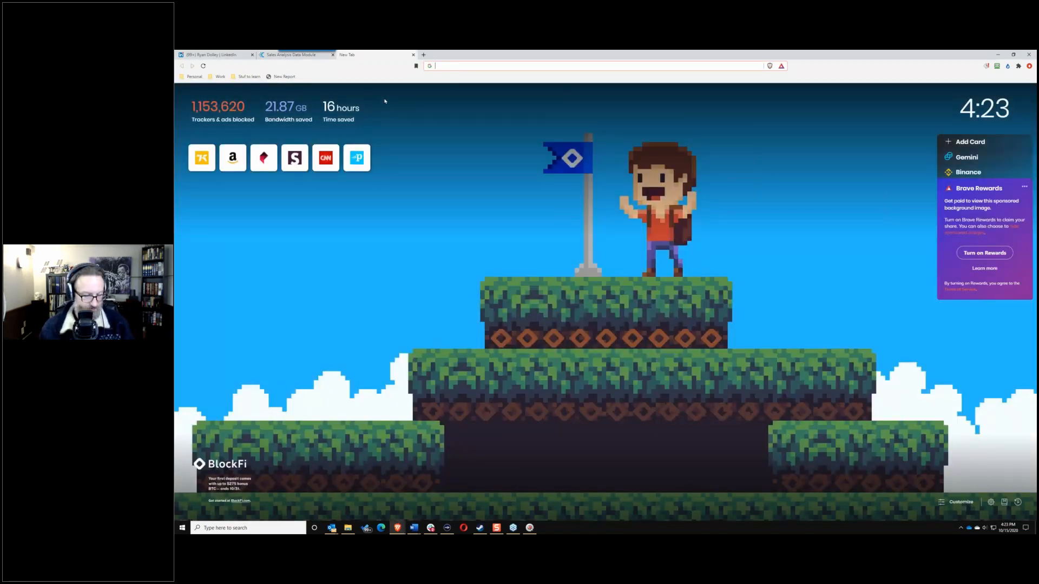
type("cognos")
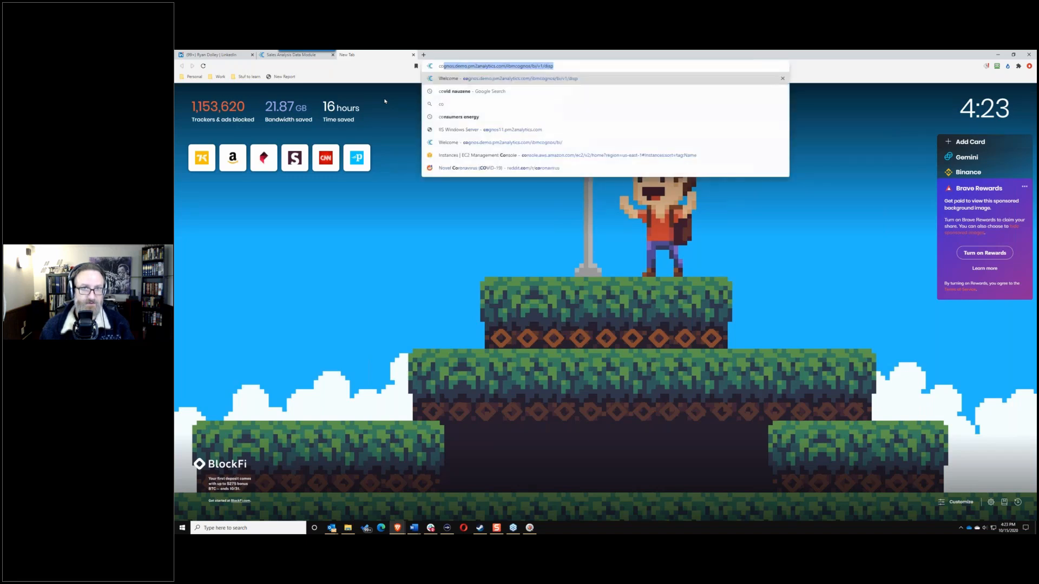
type(" compute service")
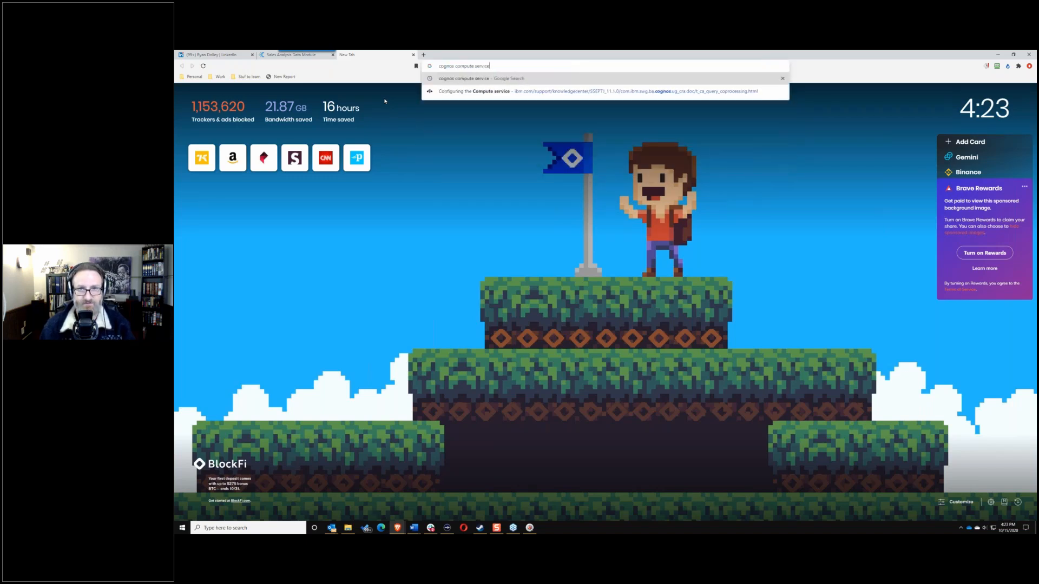
key("Down")
key("Return")
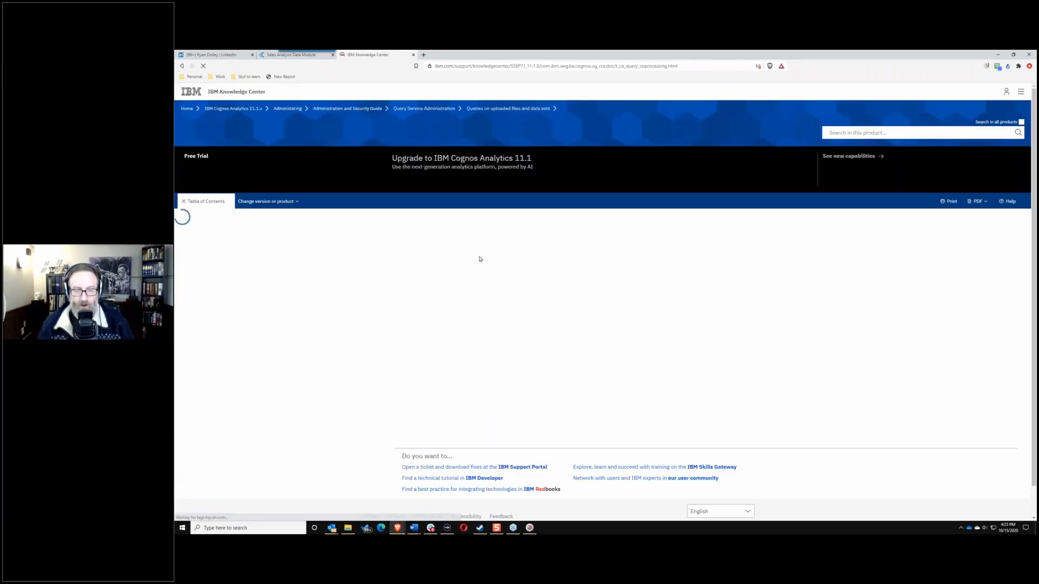
Step: Read through the Compute service configuration article, then return to the Sales Analysis Data Module tab
scroll(612, 318, "down", 4)
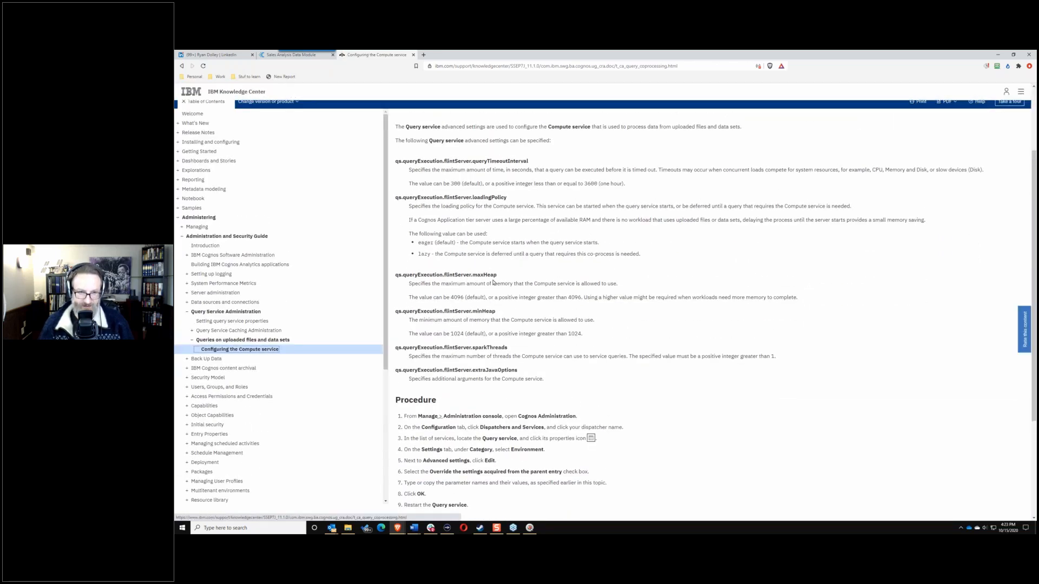
scroll(494, 281, "up", 2)
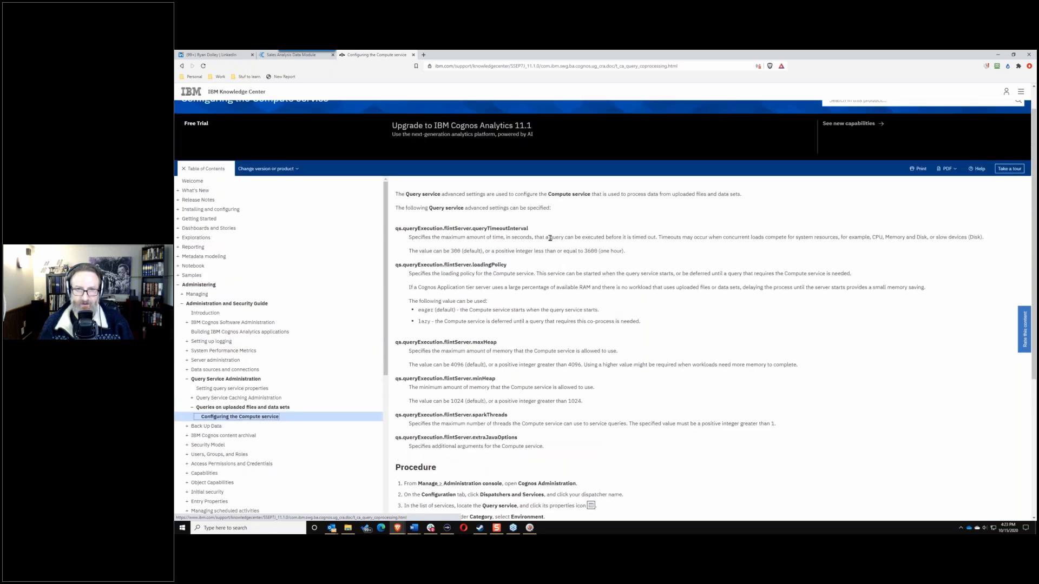
left_click(501, 291)
key("ctrl")
key("ctrl")
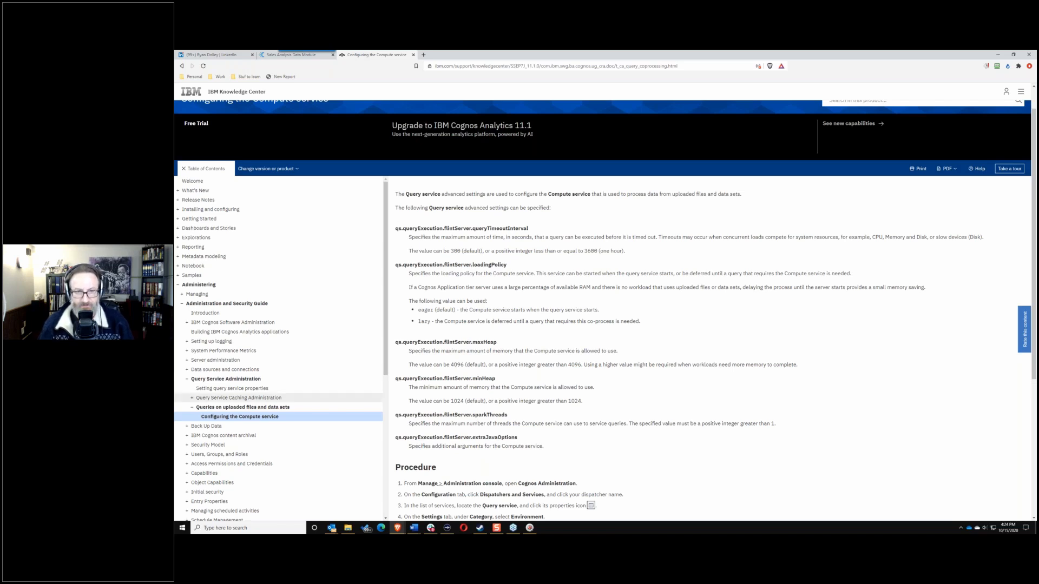
scroll(535, 271, "down", 3)
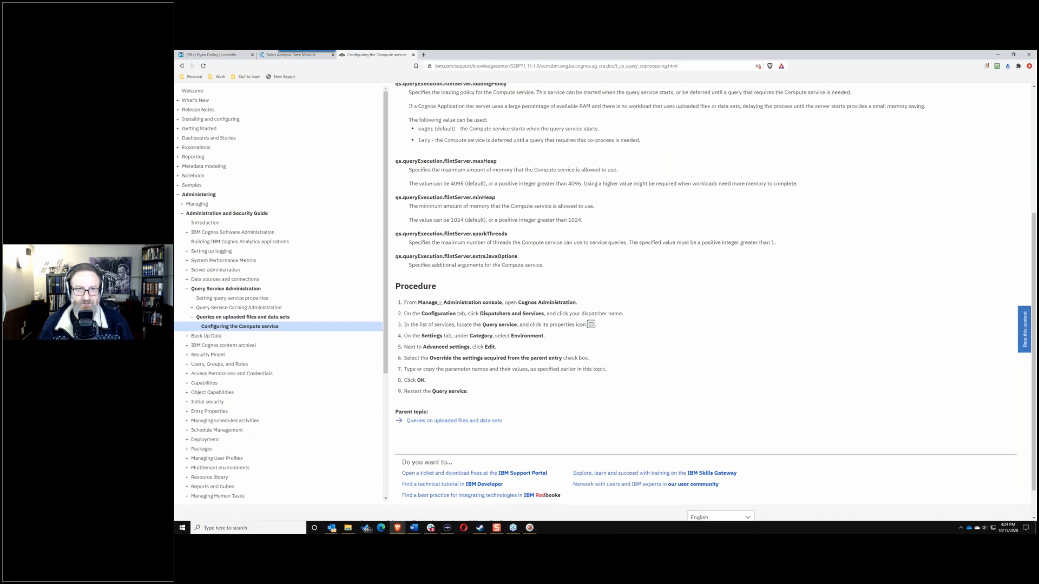
scroll(531, 200, "up", 3)
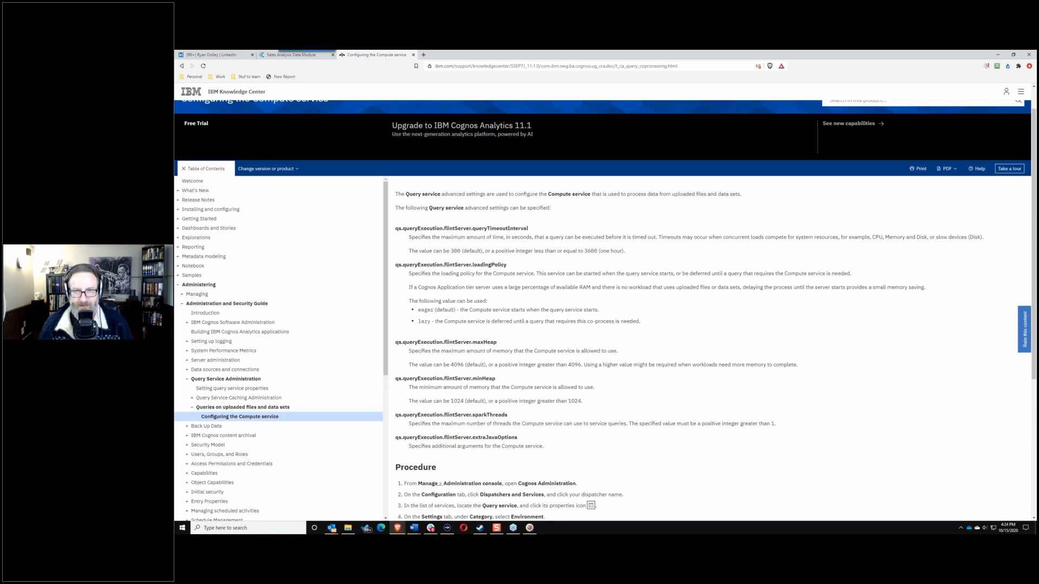
scroll(600, 325, "down", 2)
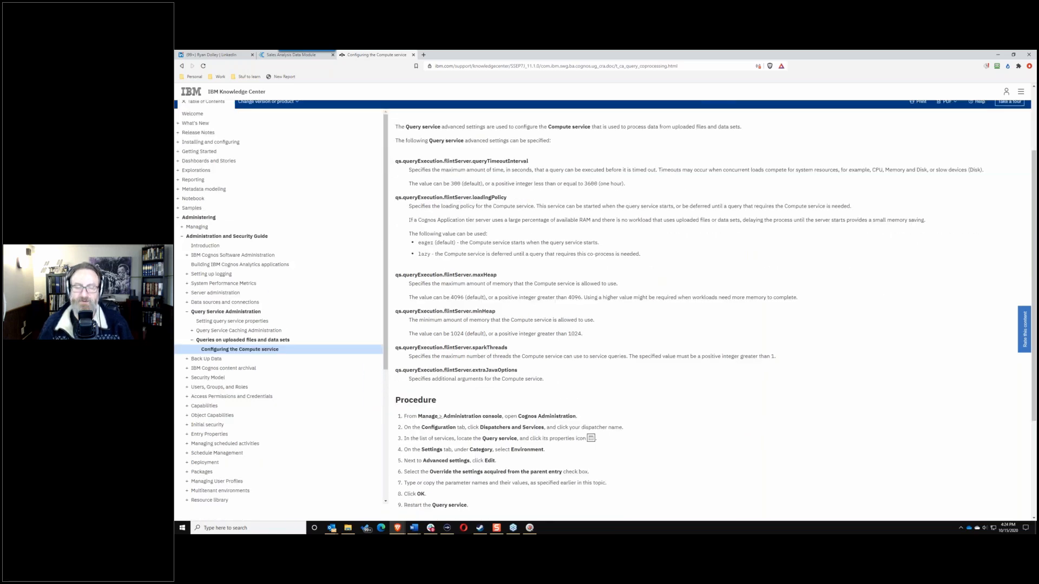
scroll(567, 282, "down", 1)
left_click_drag(677, 66, 435, 66)
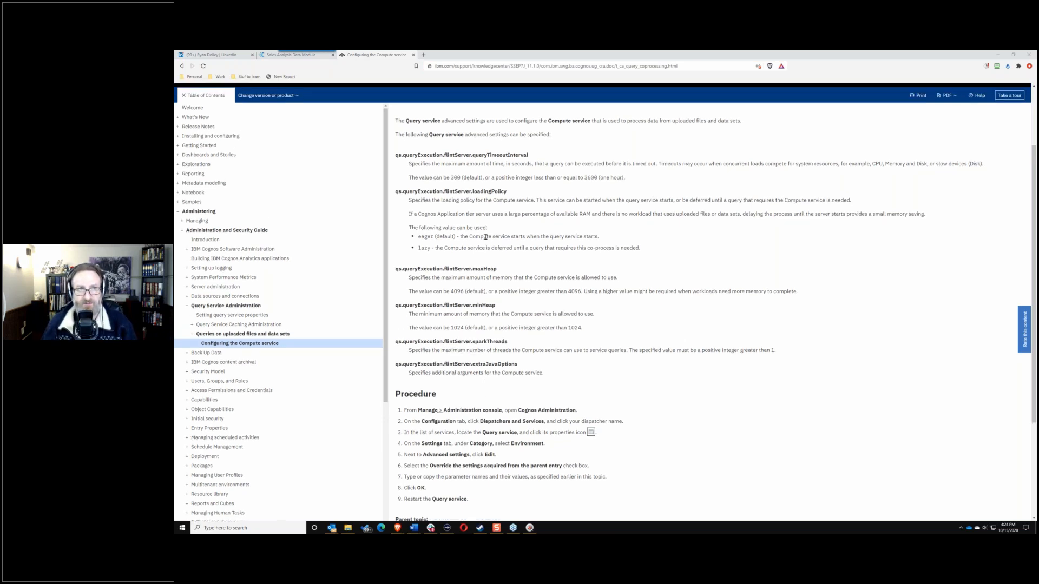
left_click(289, 54)
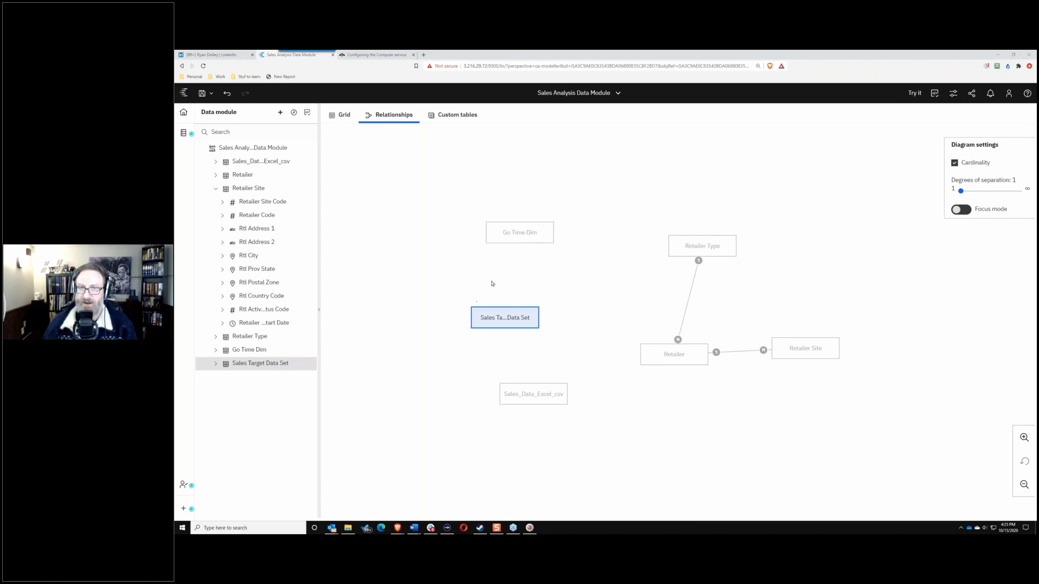
Step: Reposition the Go Time Dim box up and to the right in the relationship diagram
left_click_drag(524, 236, 548, 225)
left_click_drag(518, 314, 514, 308)
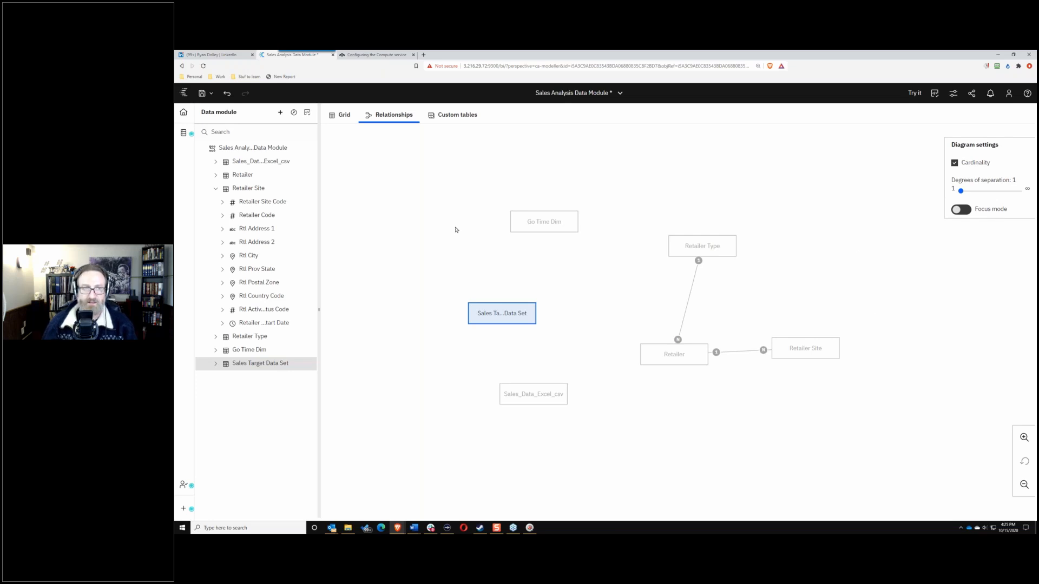
Step: Collapse the Retailer Site table and expand Go Time Dim to list its columns
left_click(215, 189)
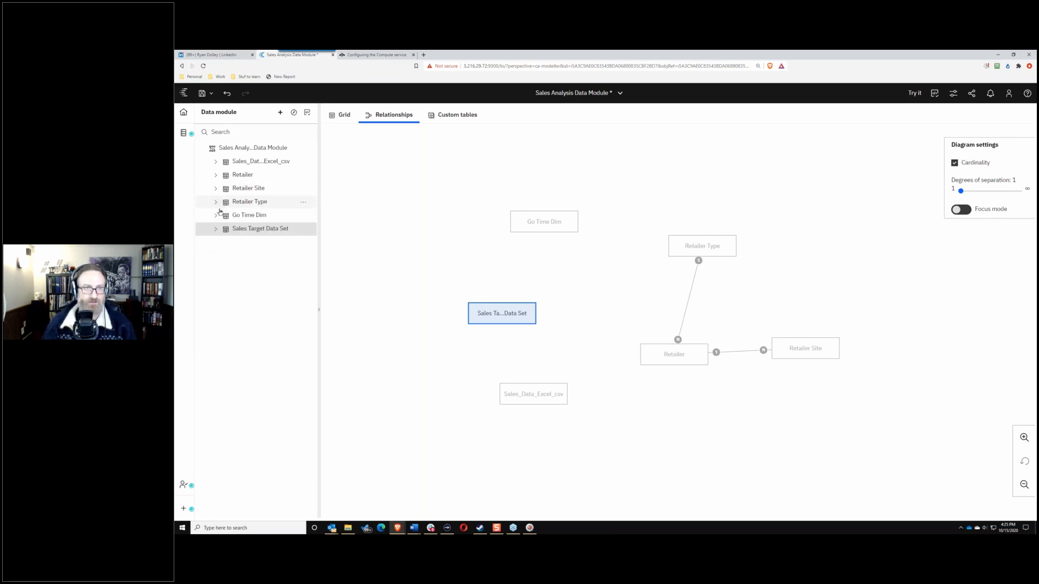
left_click(216, 215)
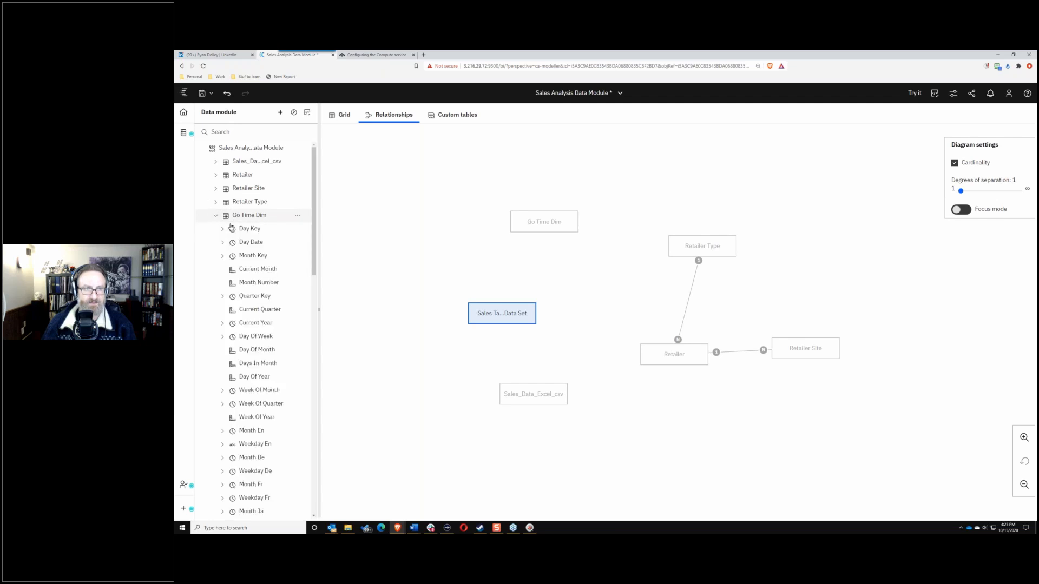
scroll(313, 237, "down", 6)
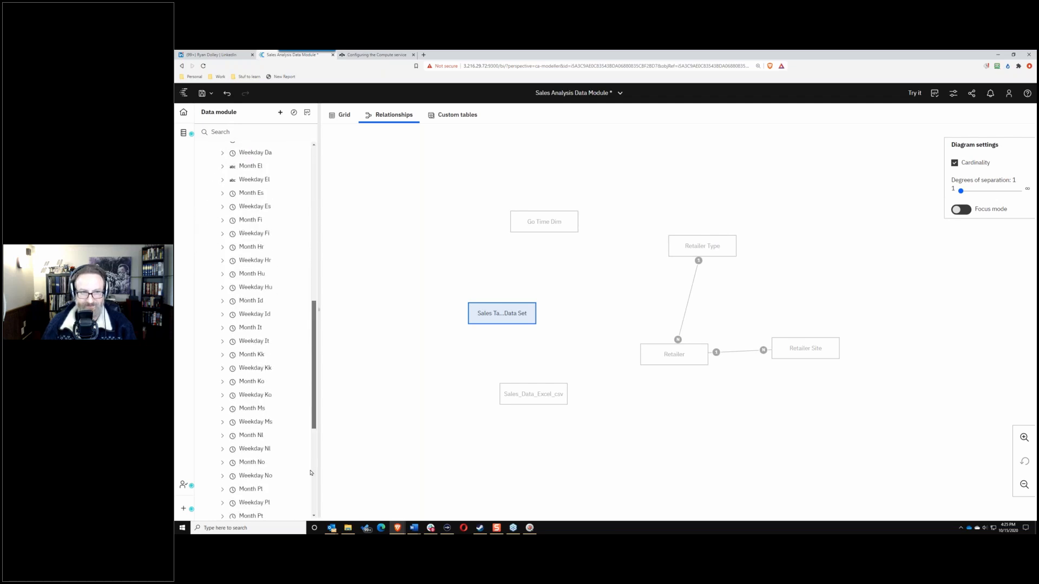
scroll(309, 465, "down", 7)
scroll(305, 474, "up", 5)
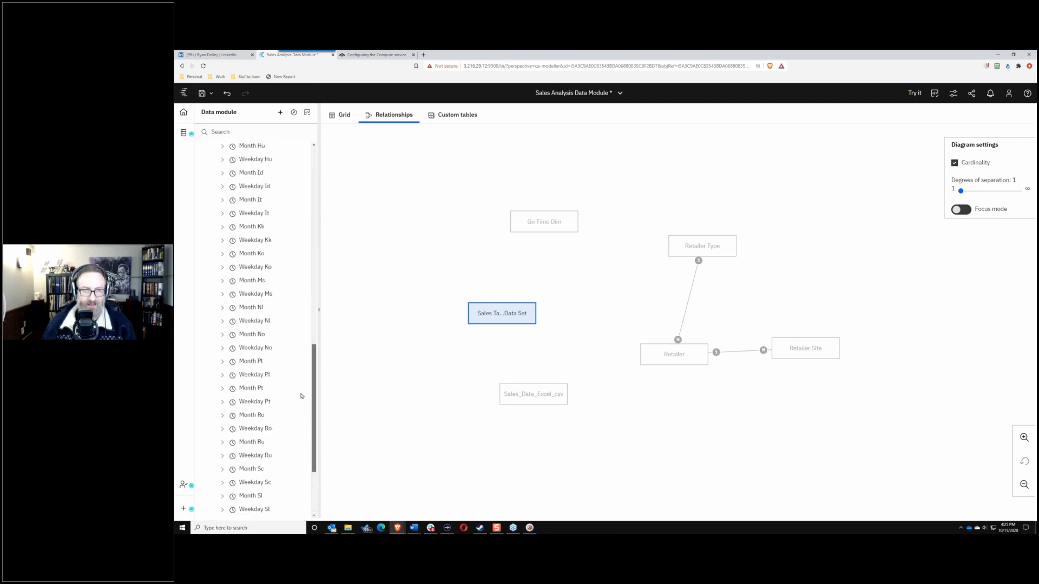
scroll(301, 387, "up", 3)
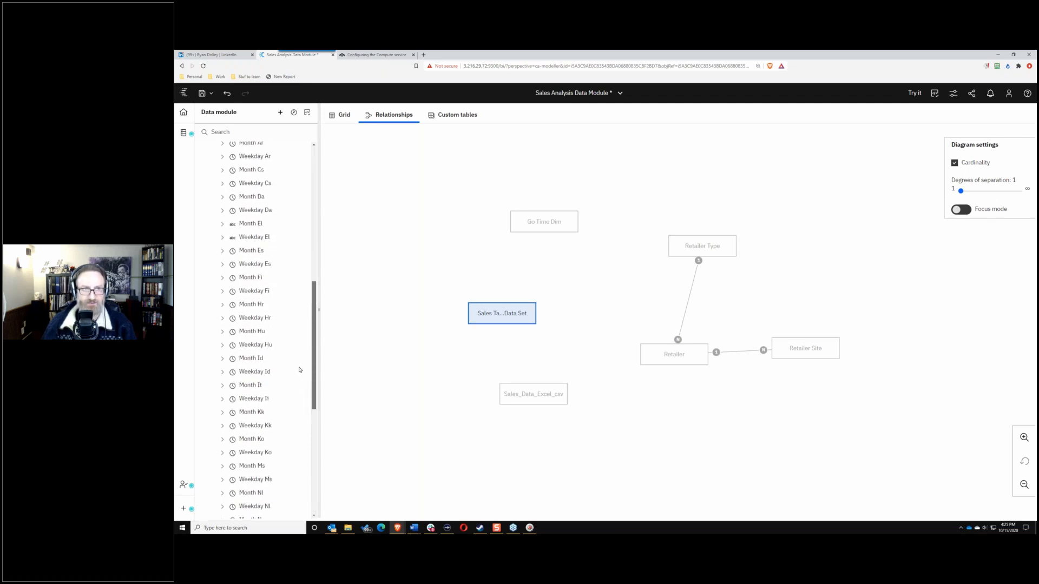
scroll(306, 329, "up", 3)
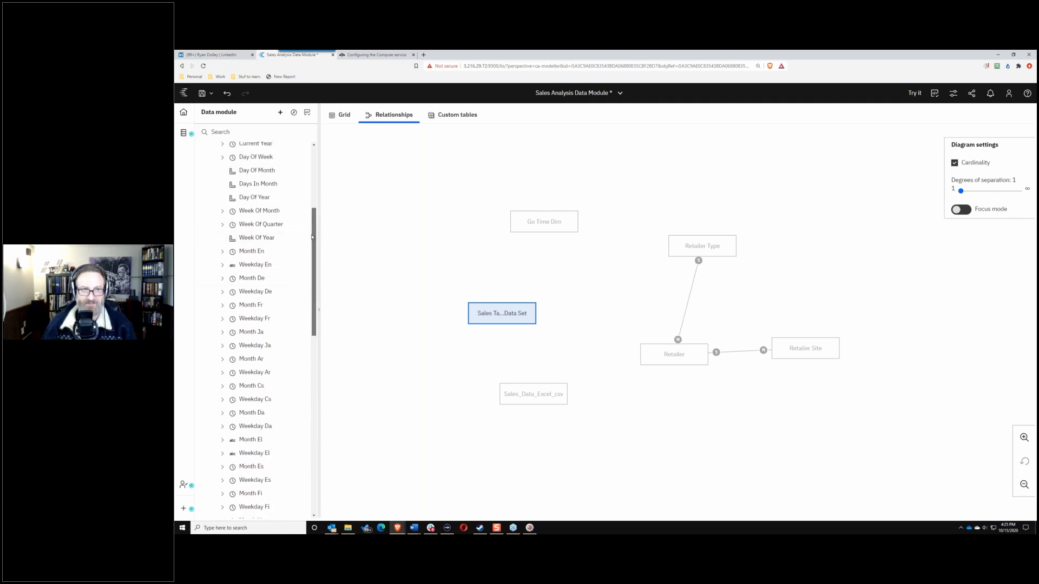
scroll(311, 239, "up", 6)
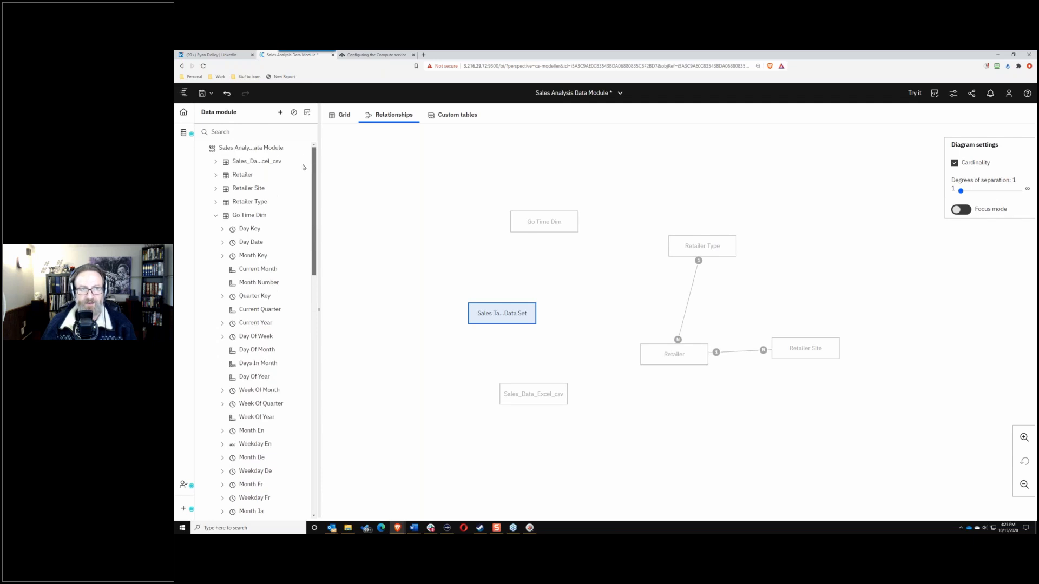
scroll(304, 213, "down", 3)
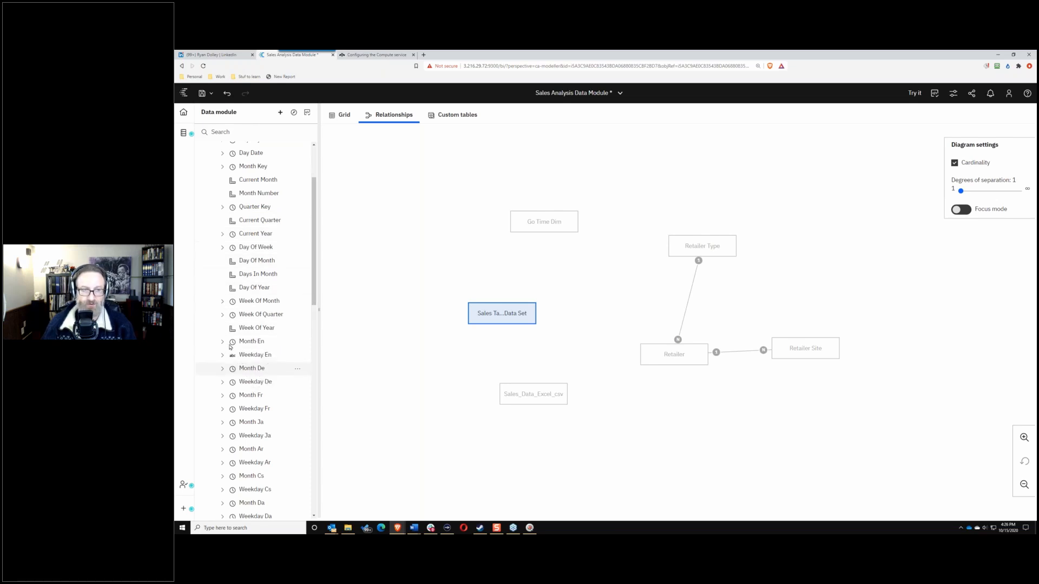
Step: Select the language columns from Month De through Weekday Tr and open their actions menu
left_click(234, 370)
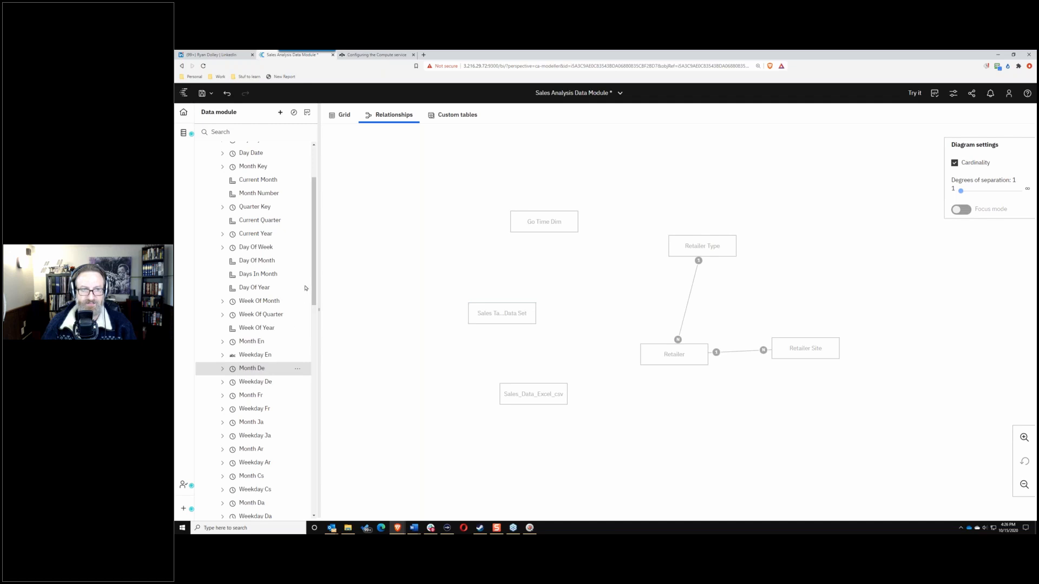
left_click_drag(312, 281, 306, 496)
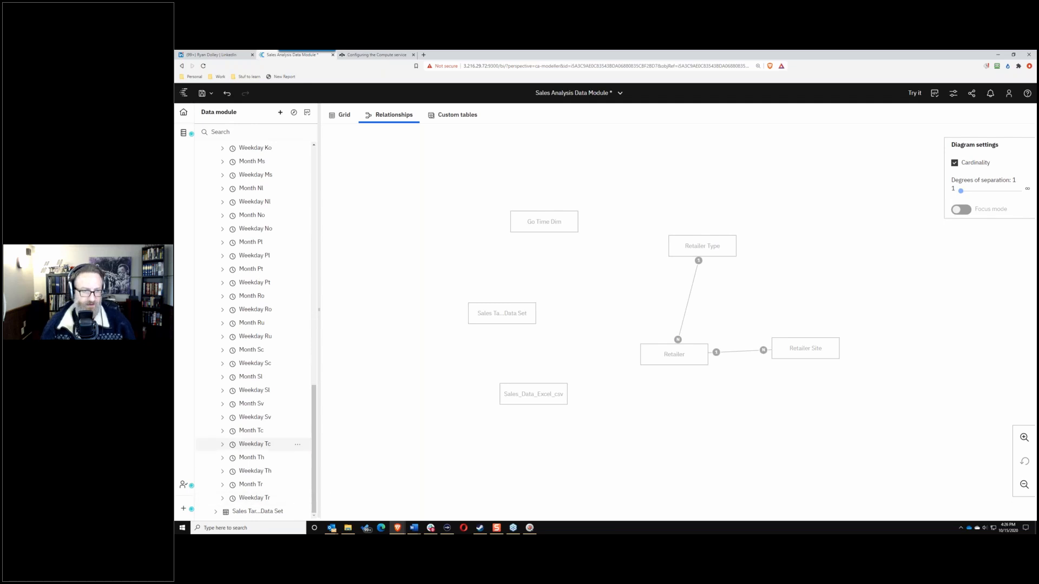
left_click(264, 498, "shift")
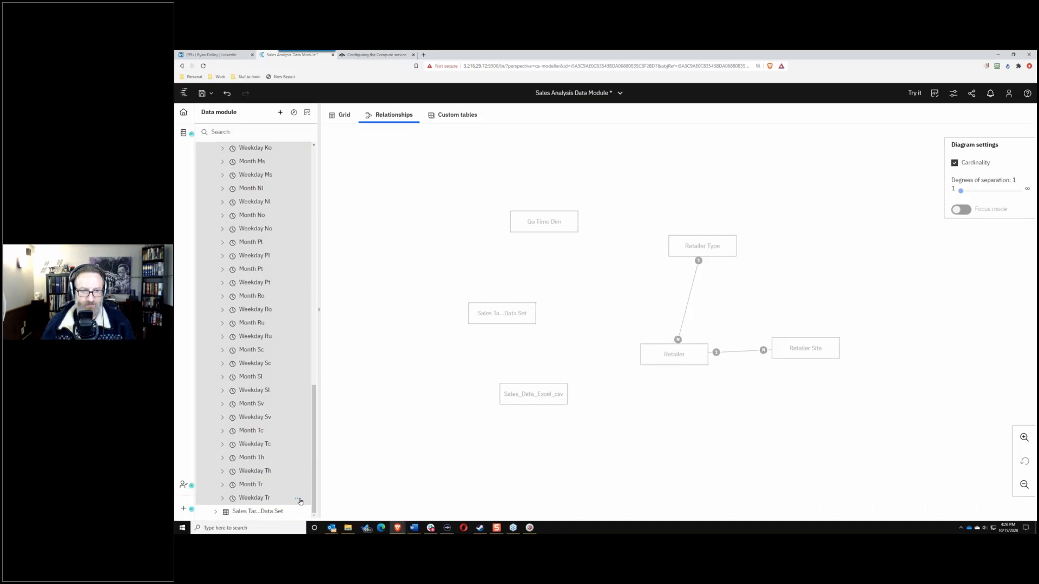
left_click(299, 500)
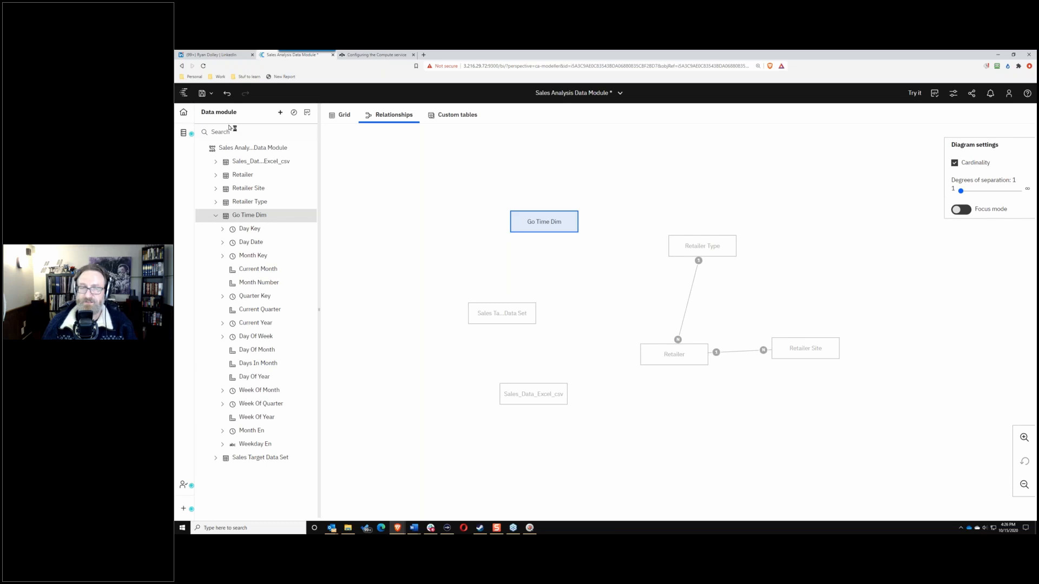
Step: Multi-select Current Month, Month Number, Current Quarter, Day Of Month, Days In Month, Day Of Year and Week Of Year
left_click(274, 270)
left_click(263, 283)
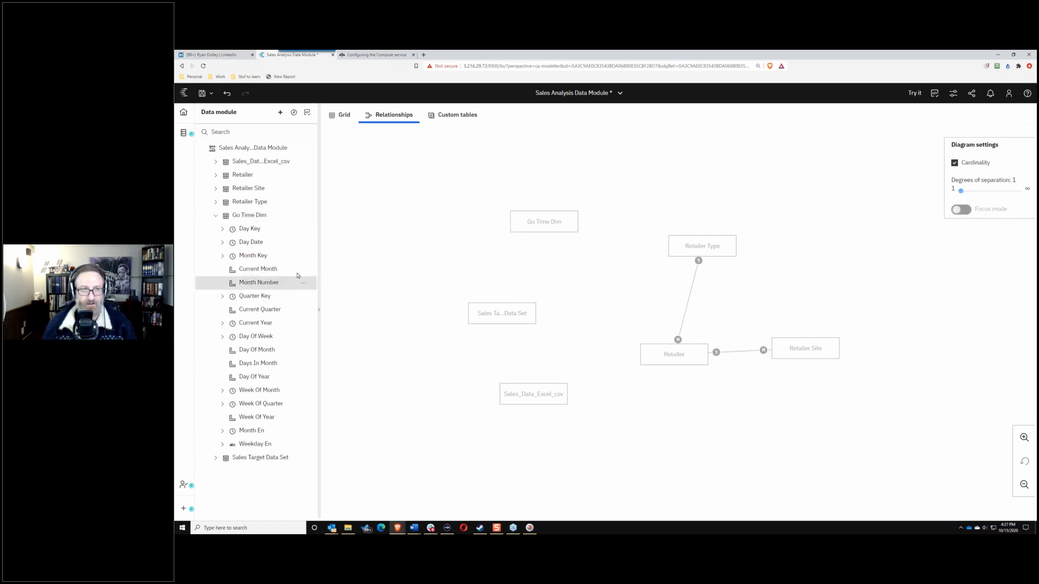
left_click(273, 269)
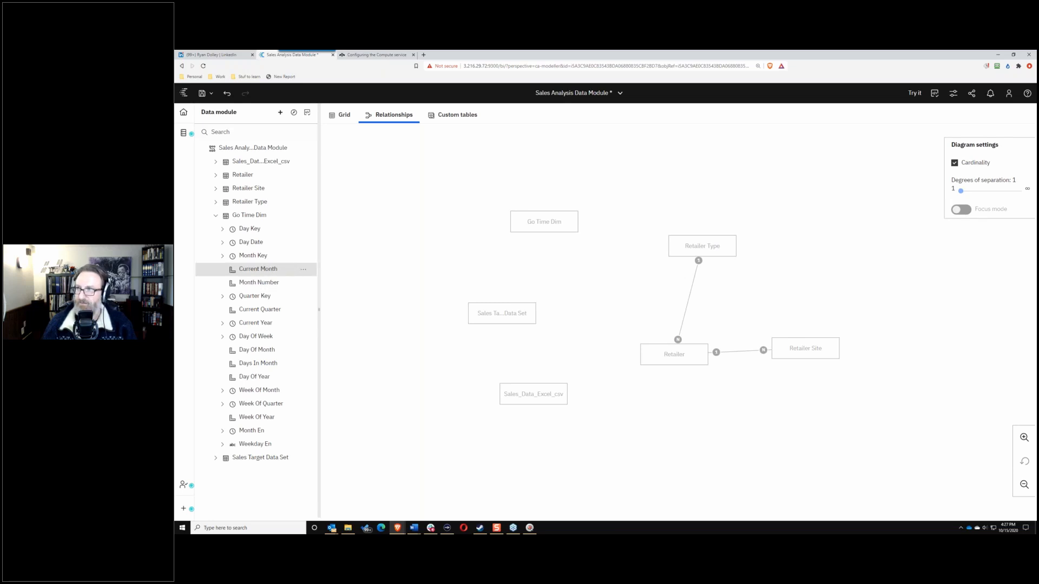
left_click(255, 282, "ctrl")
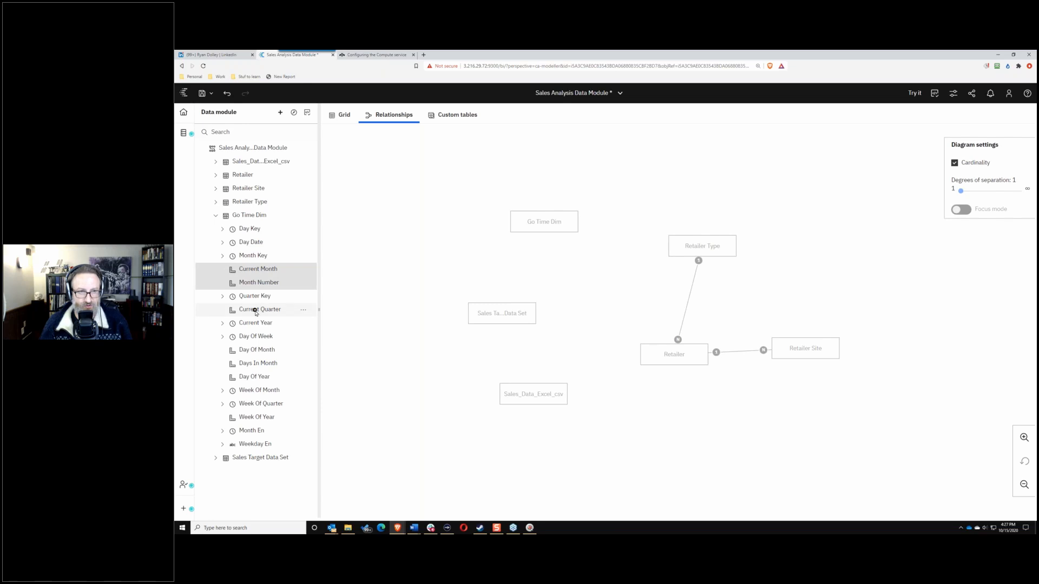
left_click(256, 311, "ctrl")
left_click(258, 349, "ctrl")
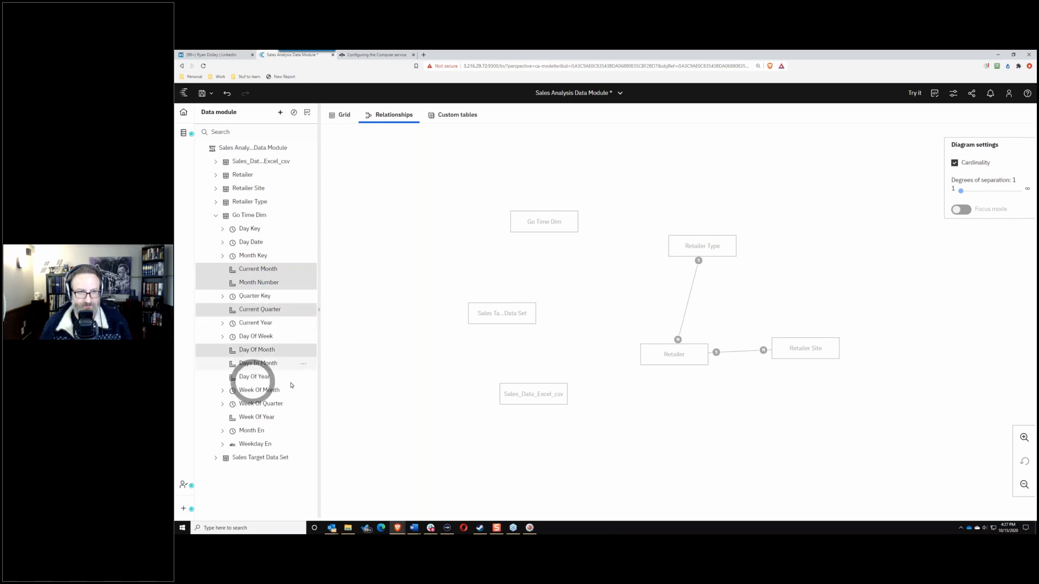
left_click(256, 363, "ctrl")
left_click(253, 380, "ctrl")
left_click(250, 417, "ctrl")
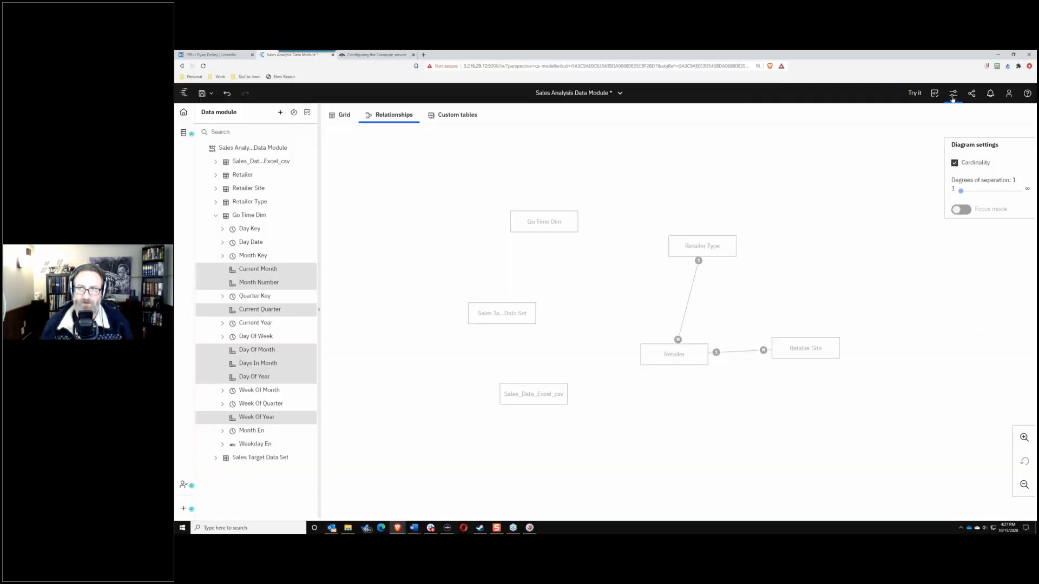
Step: In Properties, set the selected columns' usage to Attribute and make them represent Time
left_click(952, 98)
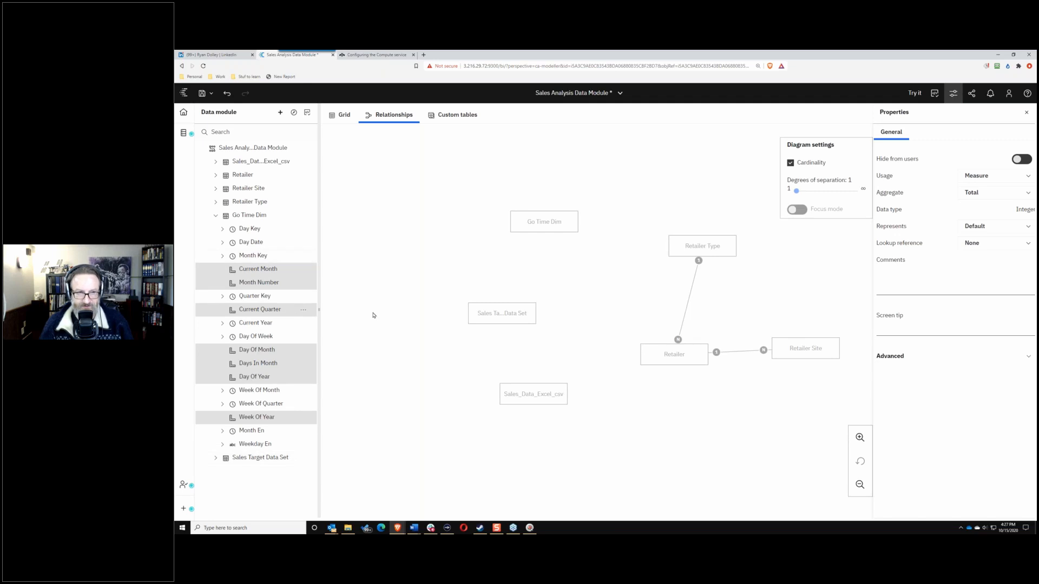
left_click(1024, 179)
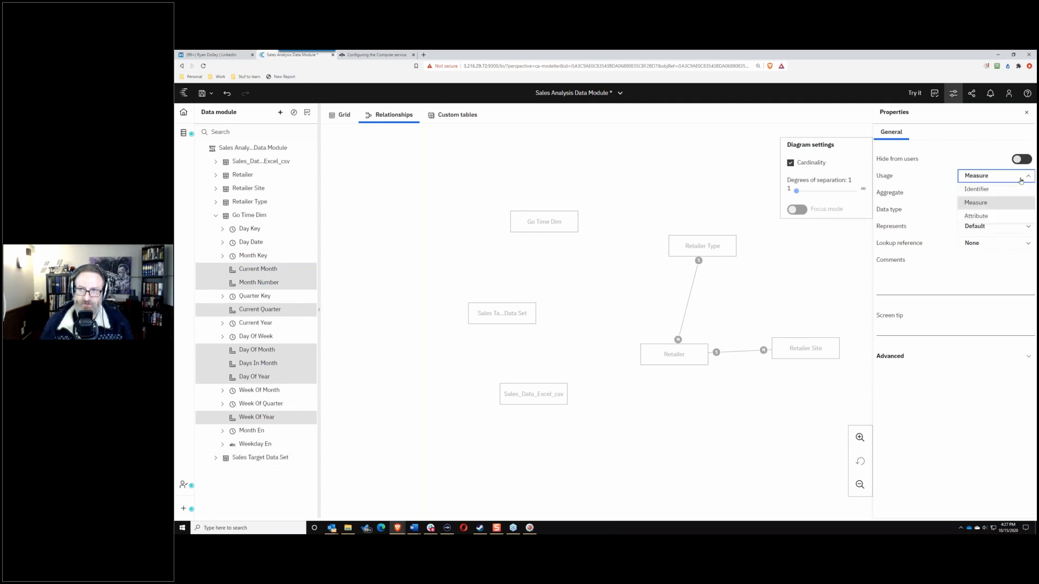
left_click(985, 212)
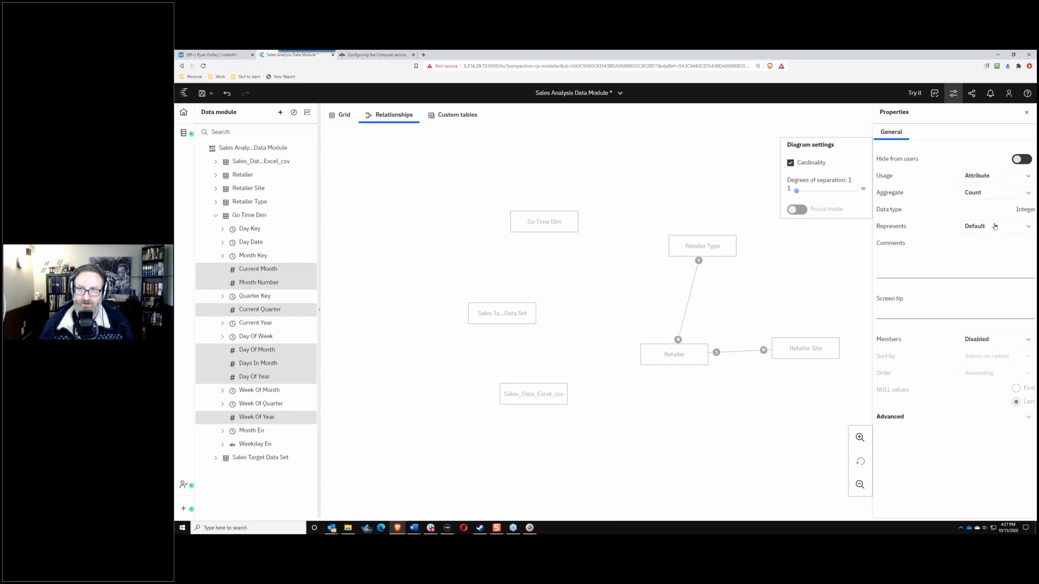
left_click(1010, 229)
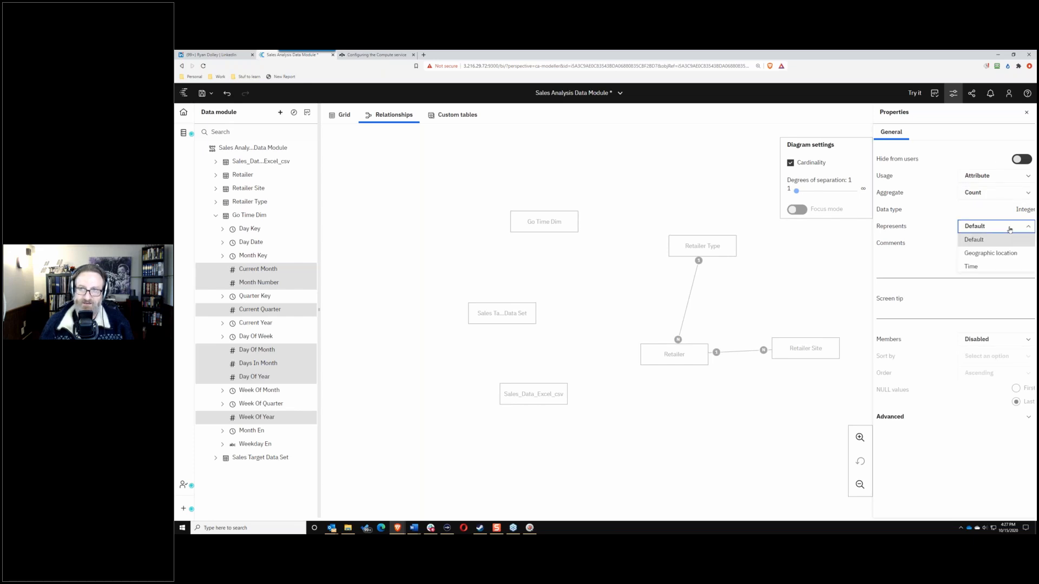
left_click(972, 266)
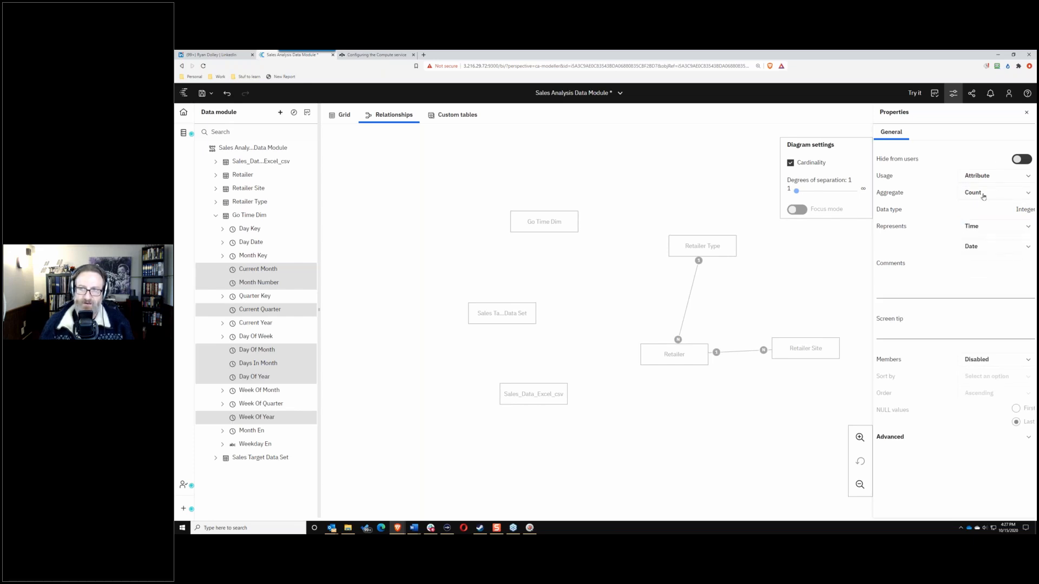
Step: Review the time granularity options and leave the granularity at Date
left_click(1016, 247)
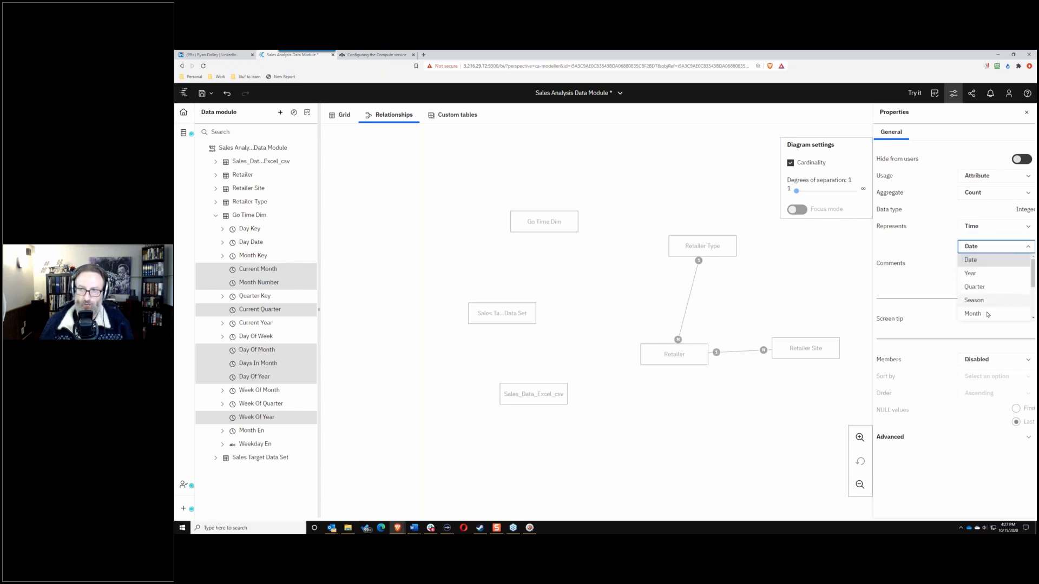
mouse_move(1032, 274)
left_mouse_down()
mouse_move(1033, 309)
mouse_move(1027, 254)
left_mouse_up()
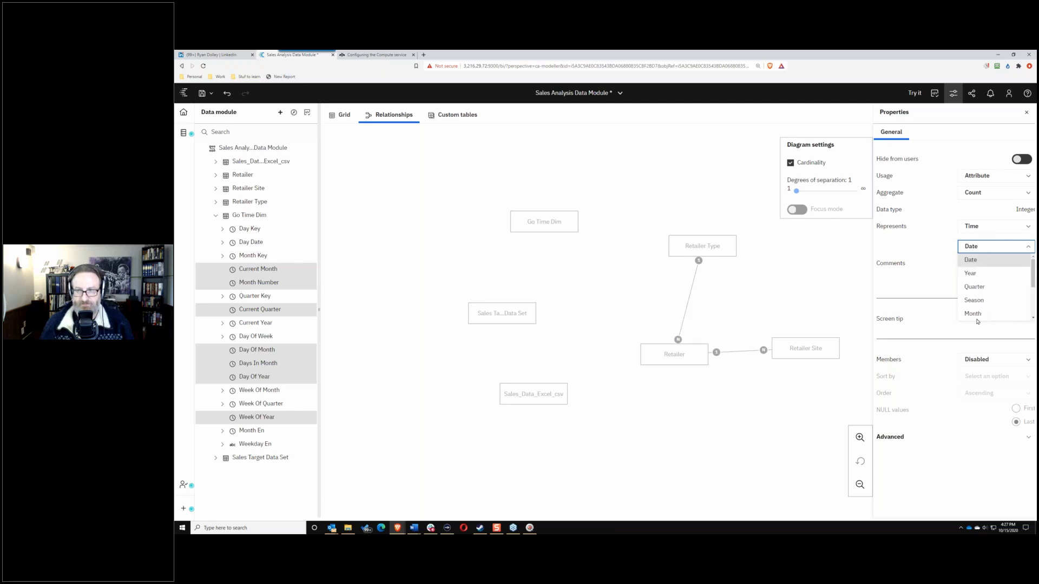
left_click(926, 249)
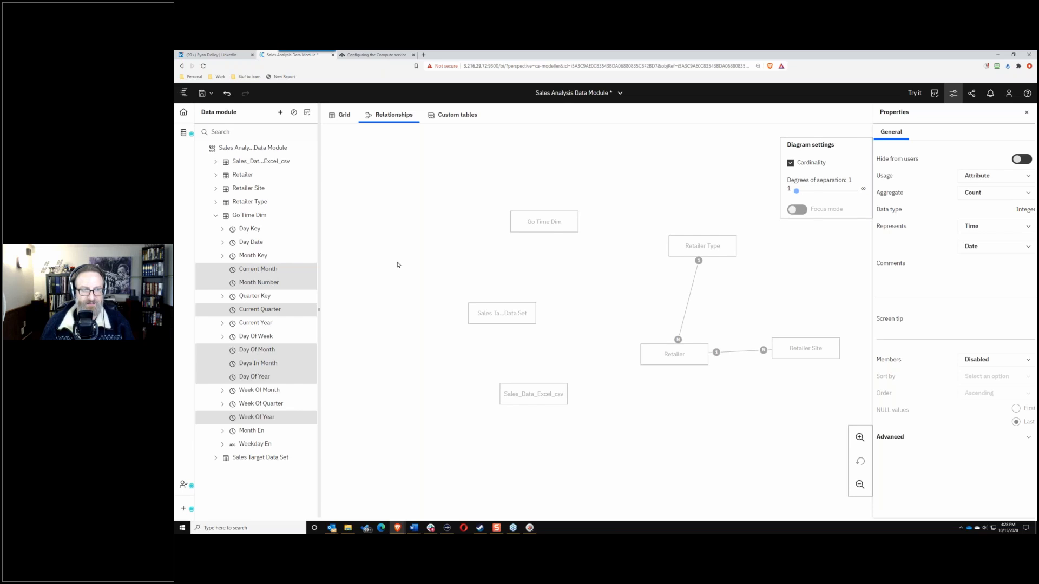
left_click(1016, 247)
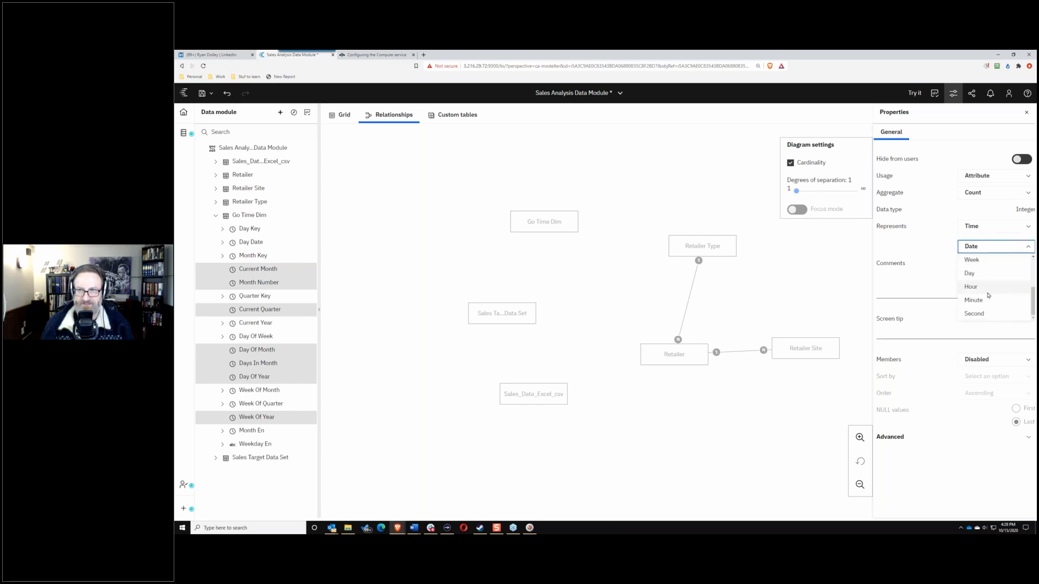
scroll(982, 302, "up", 3)
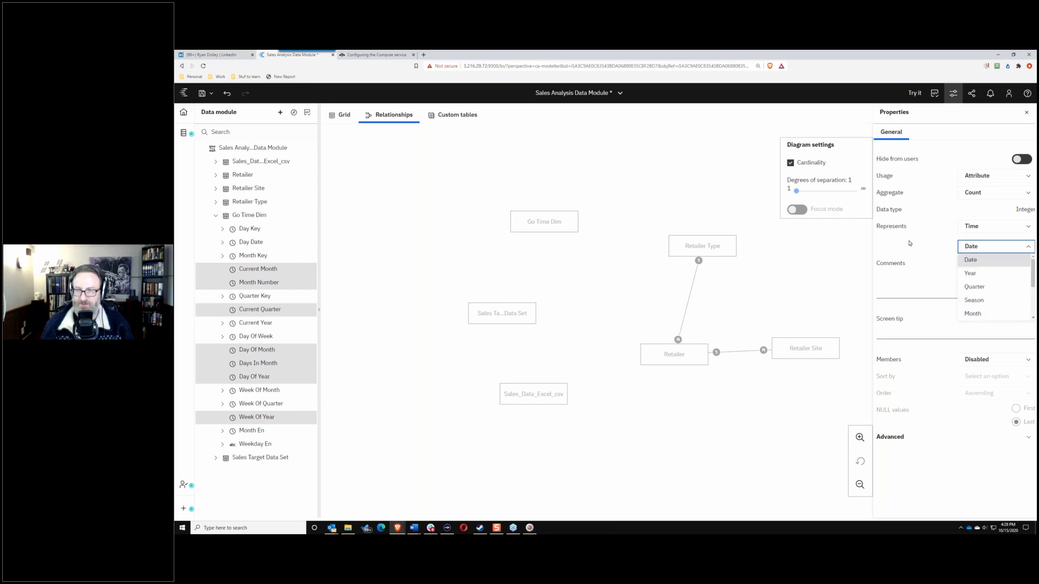
left_click(906, 248)
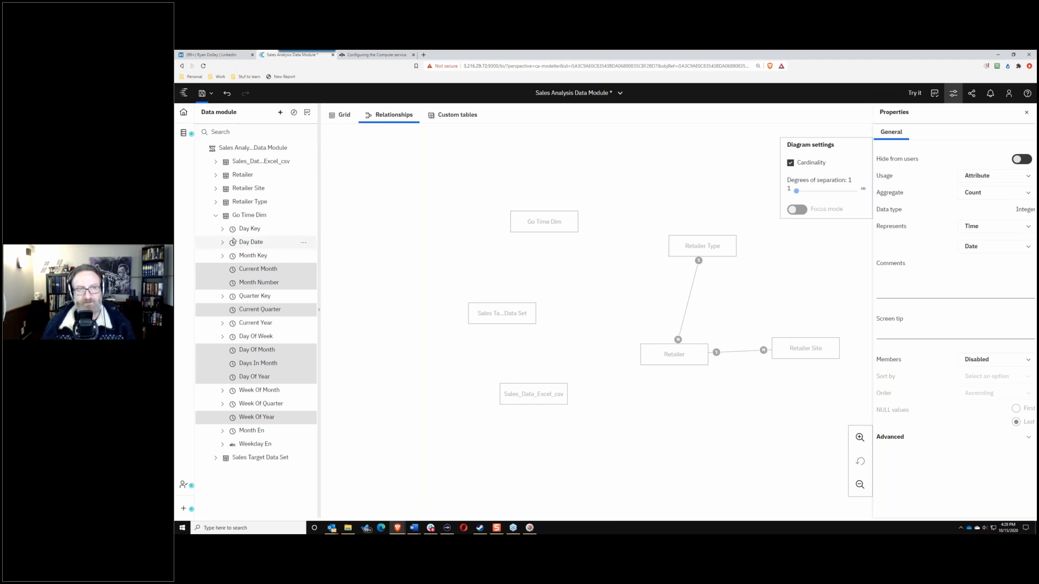
Step: Collapse Go Time Dim, reopen it to check Day Key's properties, then collapse it again
left_click(215, 216)
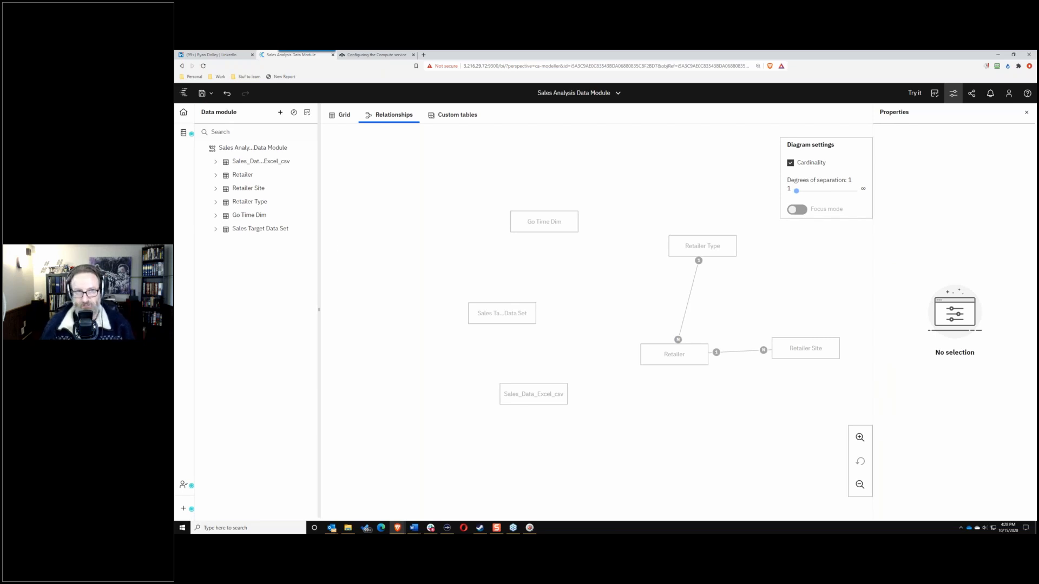
left_click(216, 215)
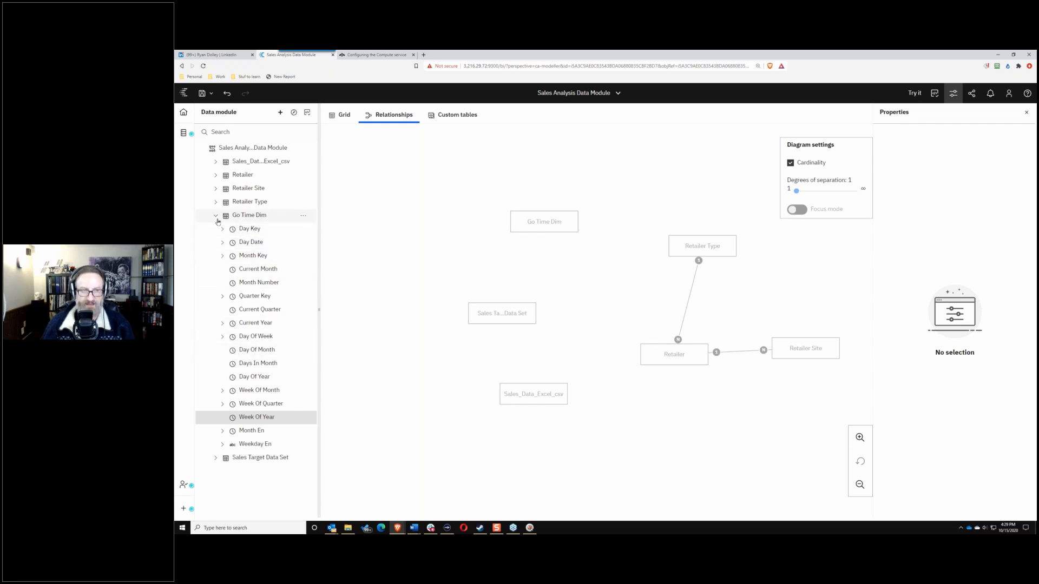
left_click(303, 229)
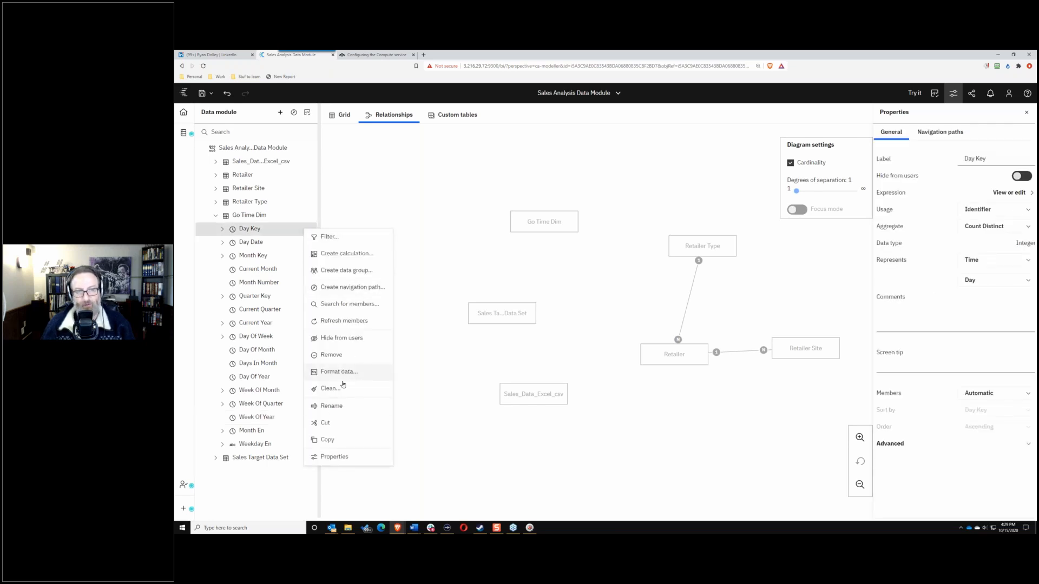
left_click(215, 215)
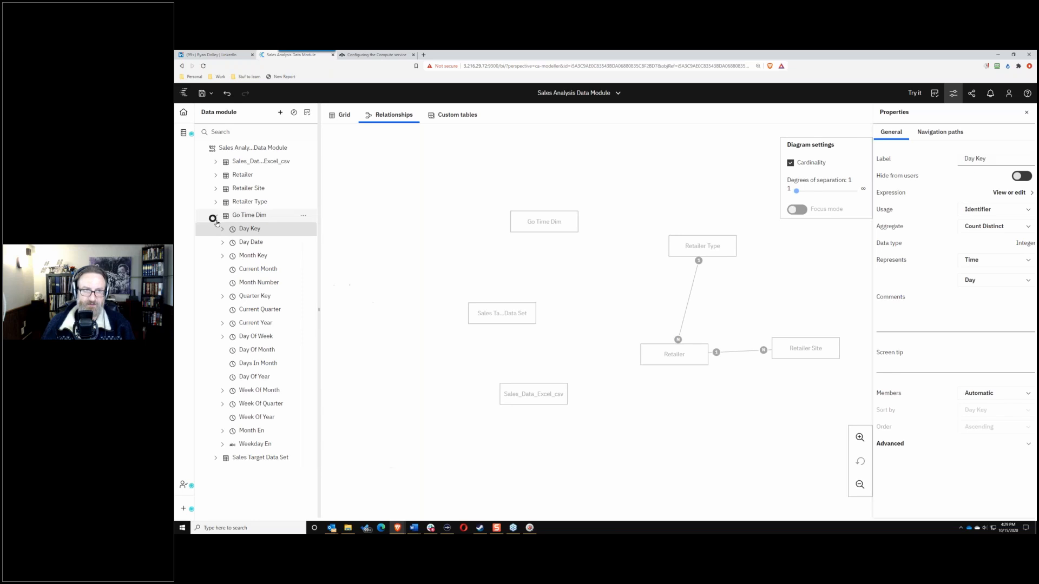
left_click(215, 215)
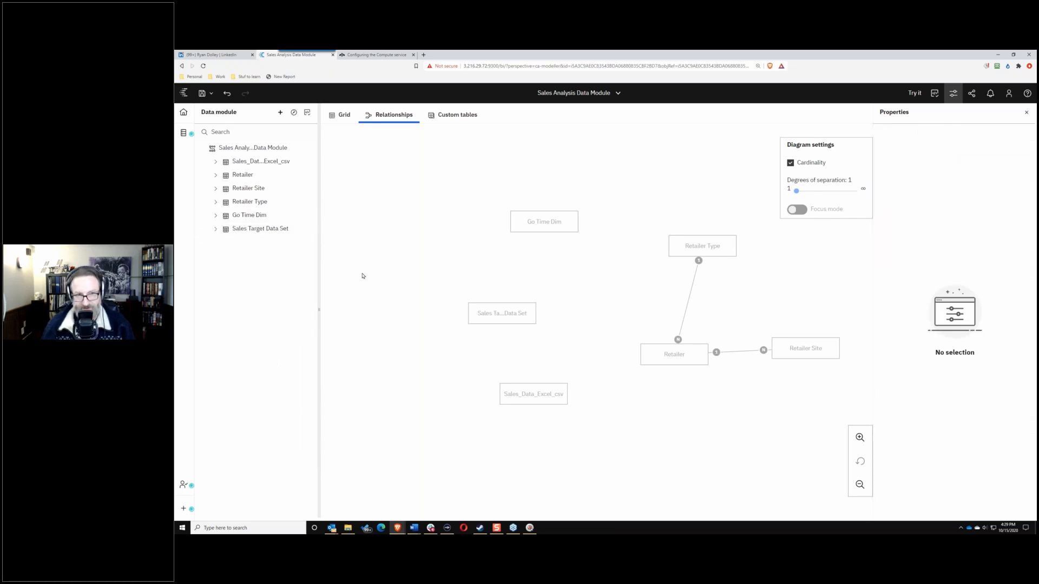
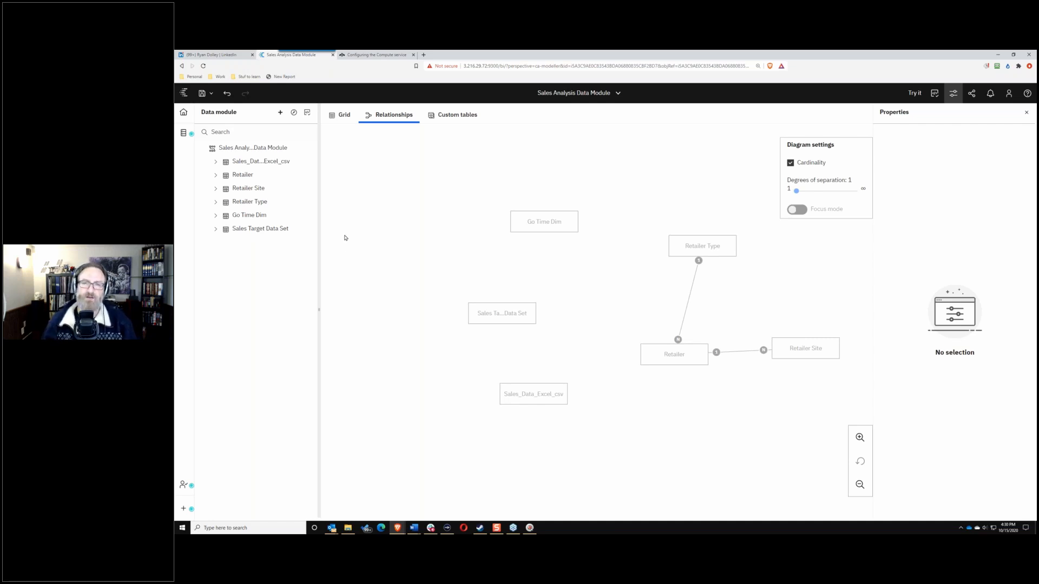
Step: Move the Retailer box higher on the diagram and open the Sales Analysis module's options menu
left_click_drag(659, 356, 669, 329)
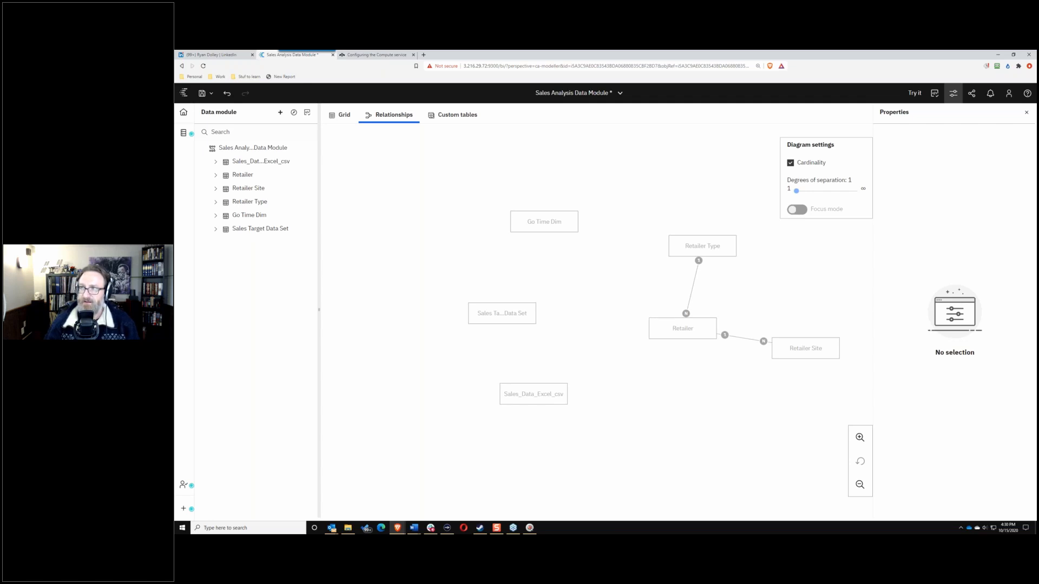
left_click(262, 149)
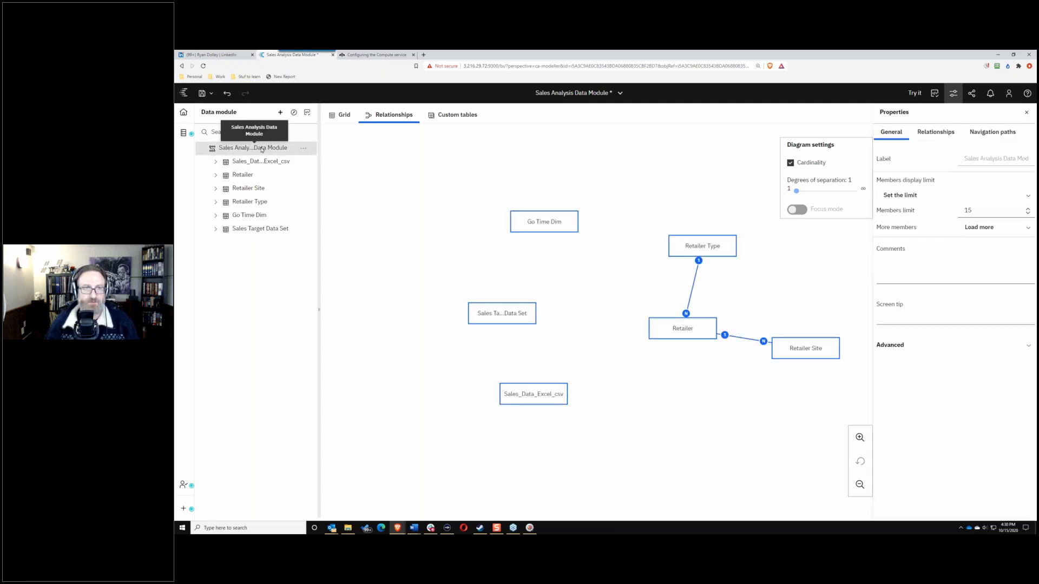
left_click(303, 150)
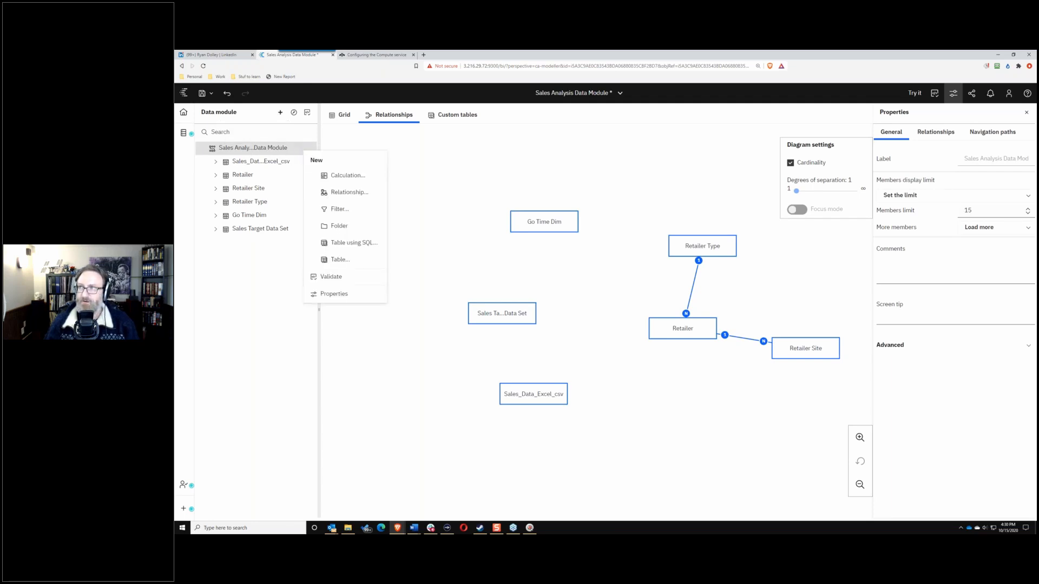
Step: Start a new table from Retailer, Retailer Site and Retailer Type, choosing Create a view of tables
left_click(340, 260)
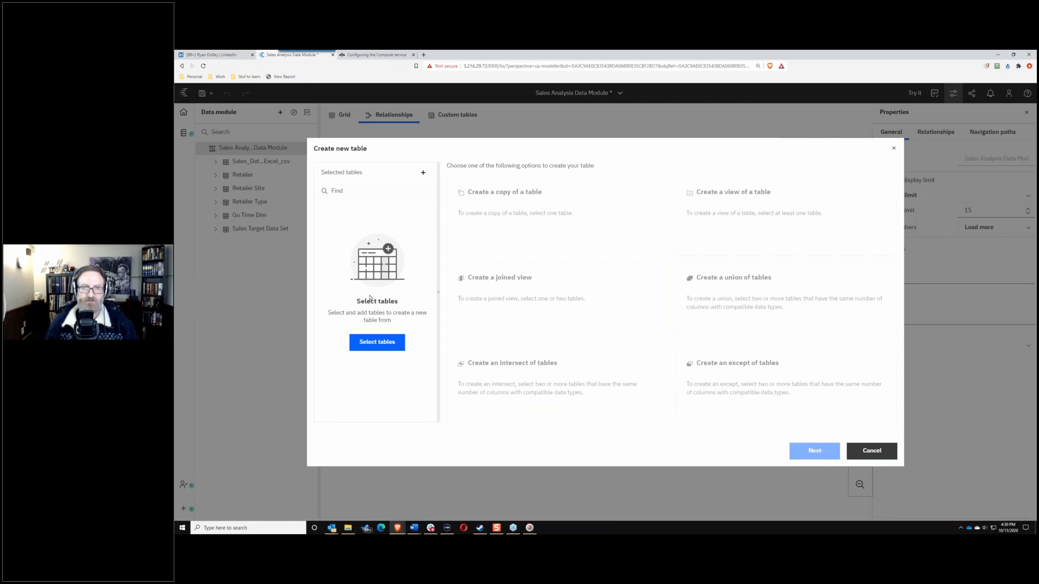
left_click(376, 341)
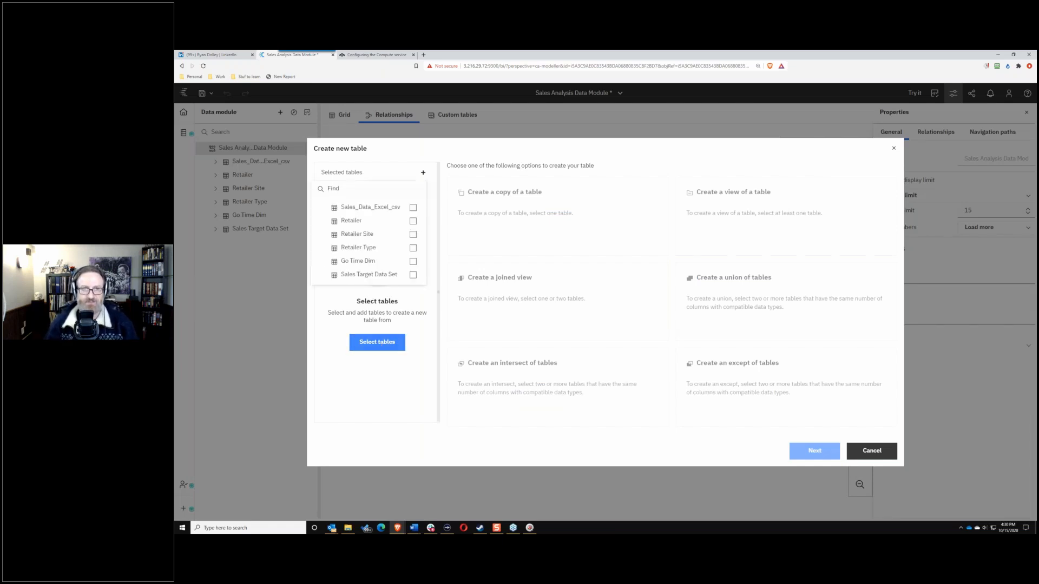
left_click(413, 221)
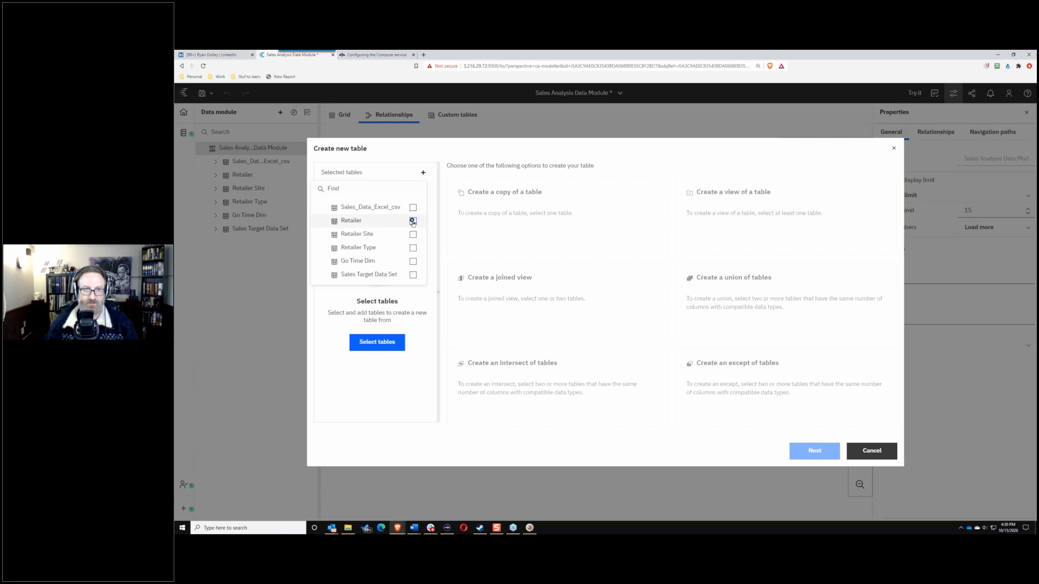
left_click(413, 234)
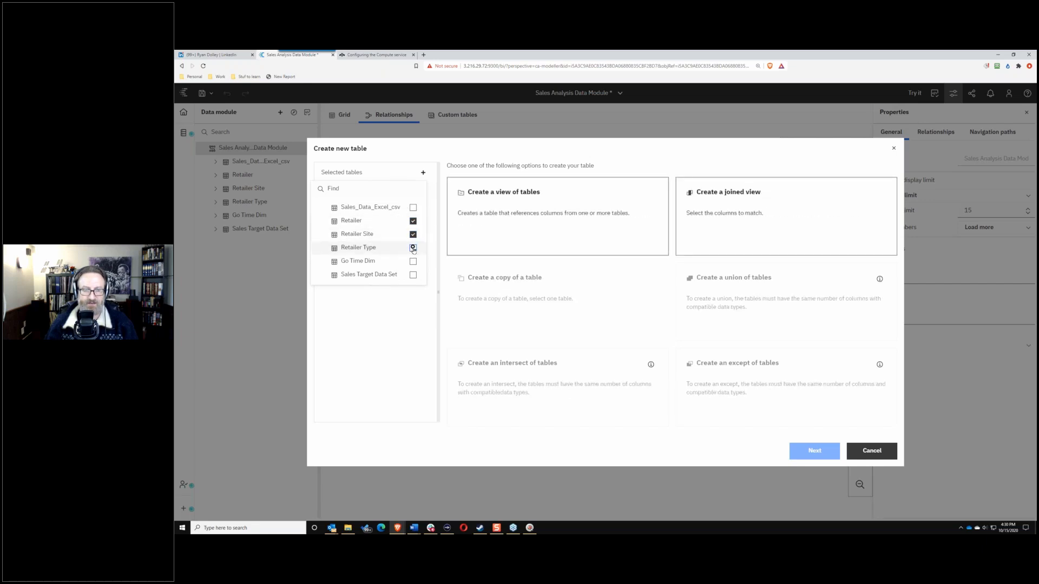
left_click(413, 248)
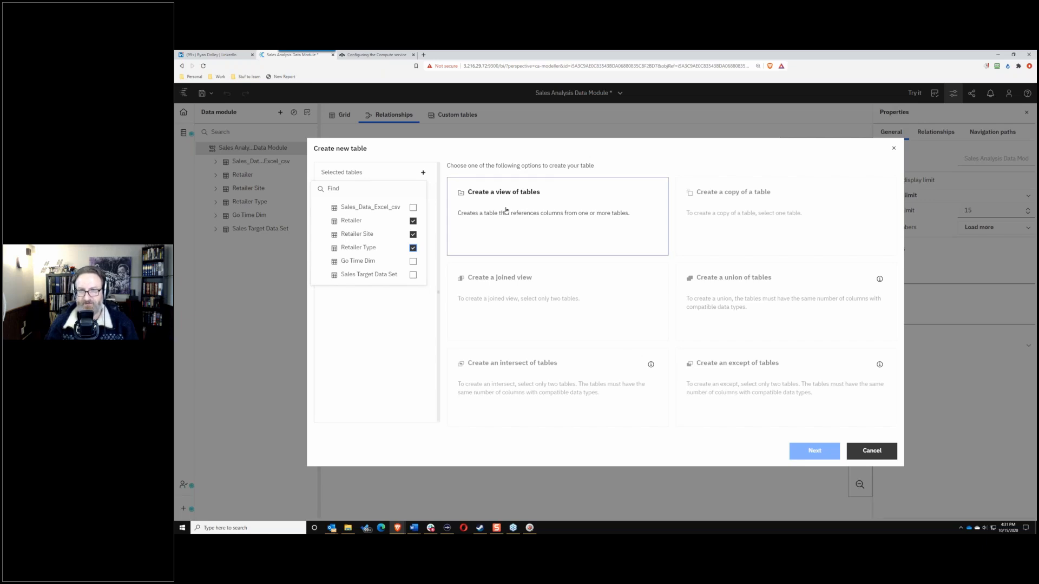
left_click(413, 247)
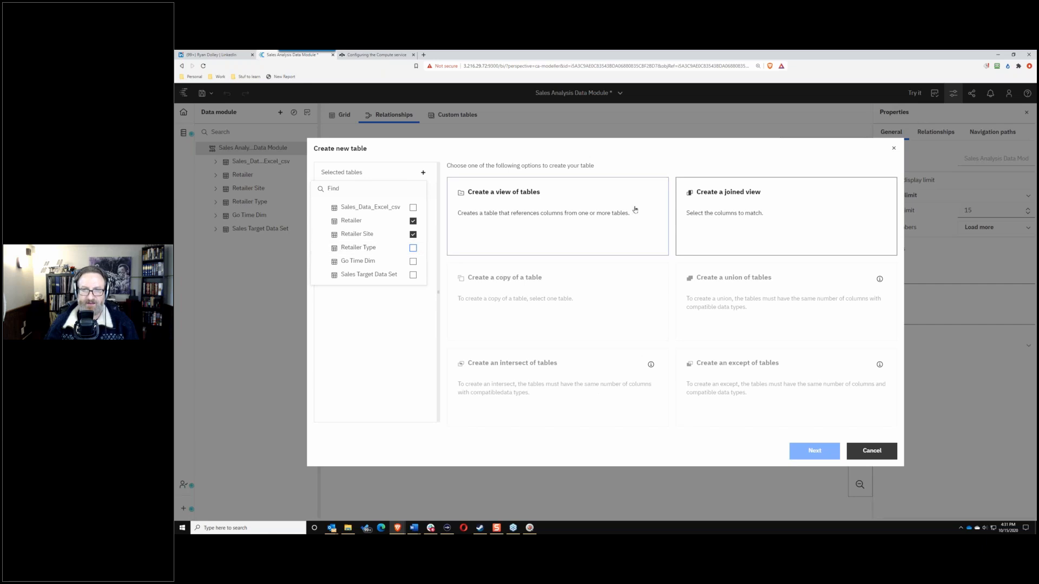
left_click(413, 235)
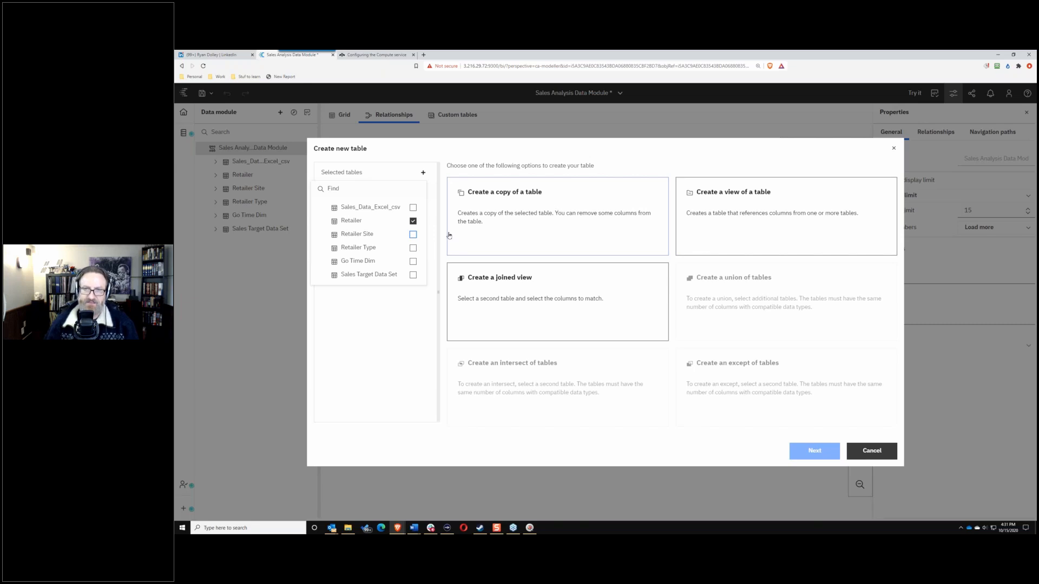
left_click(413, 234)
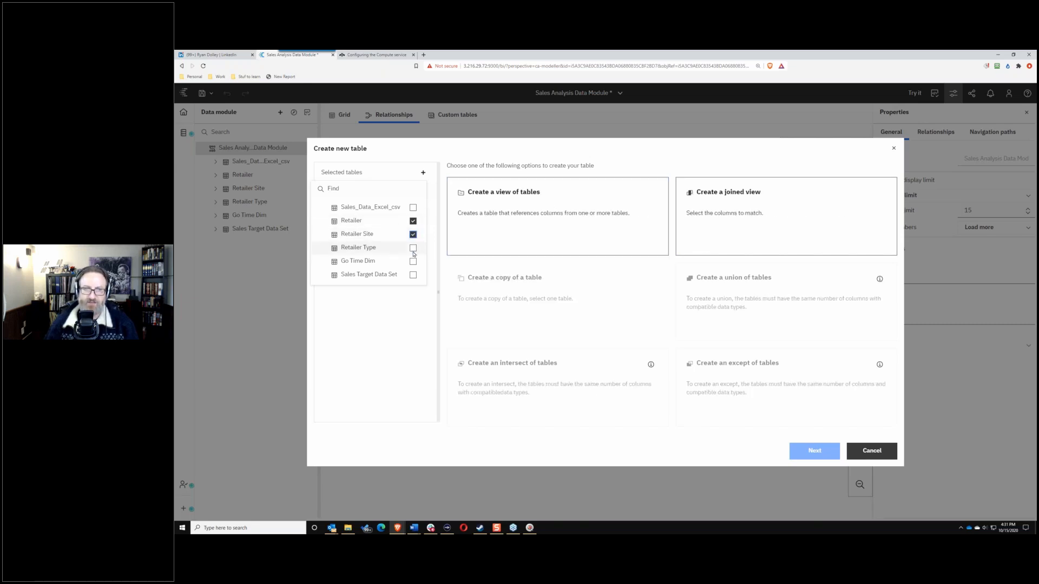
left_click(413, 248)
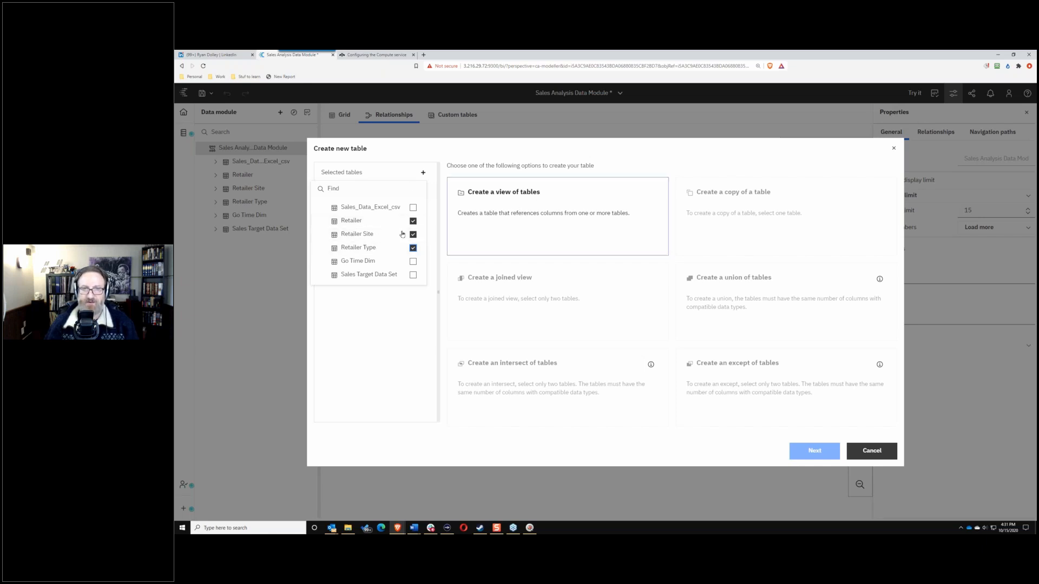
double_click(556, 200)
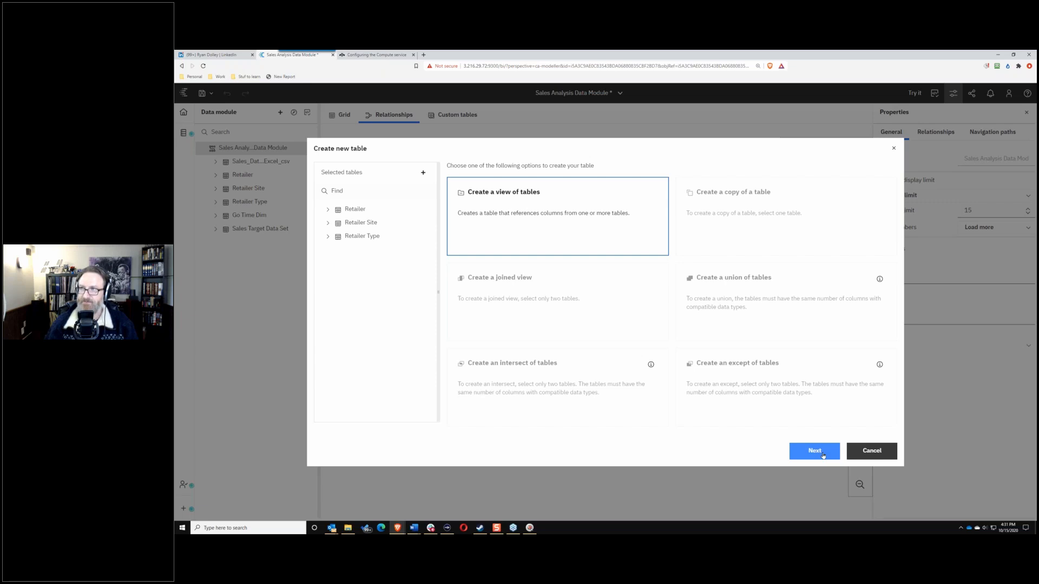
Step: Name the new view 'Retailer Dim' and expand the Retailer and Retailer Site column lists
left_click(822, 453)
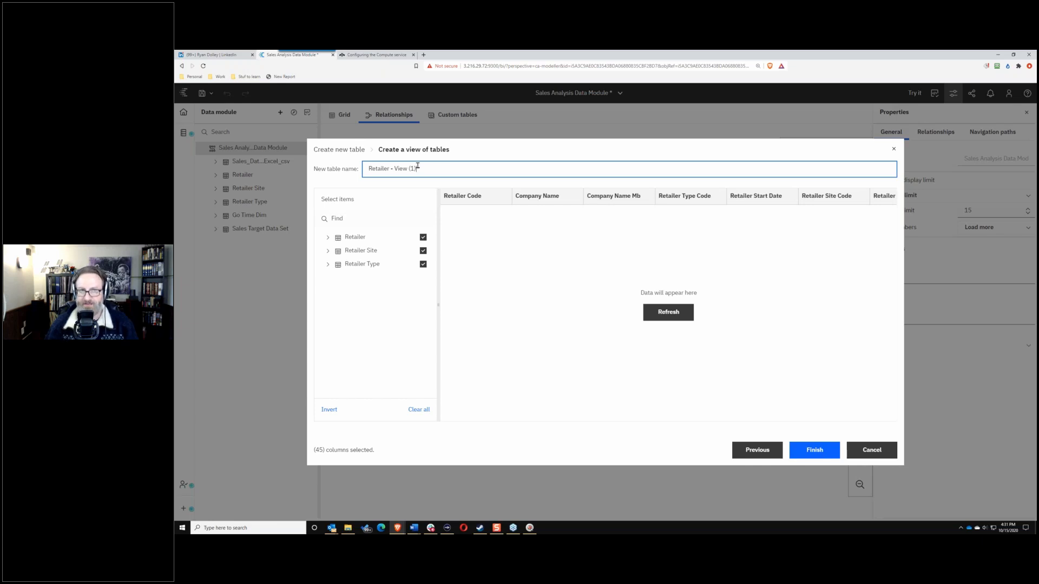
left_click_drag(419, 168, 321, 168)
type("Retailer Dim")
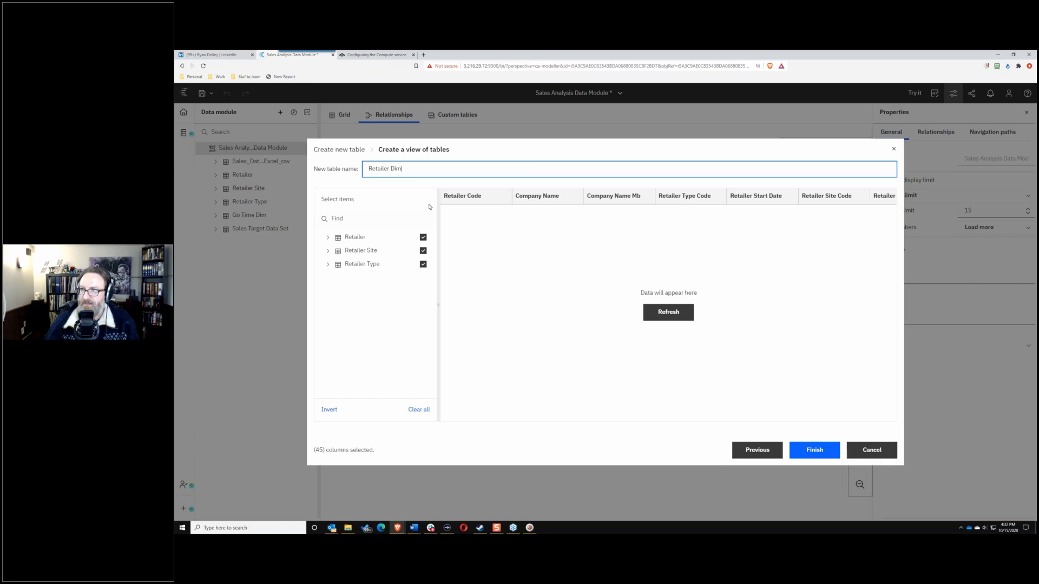
left_click(327, 237)
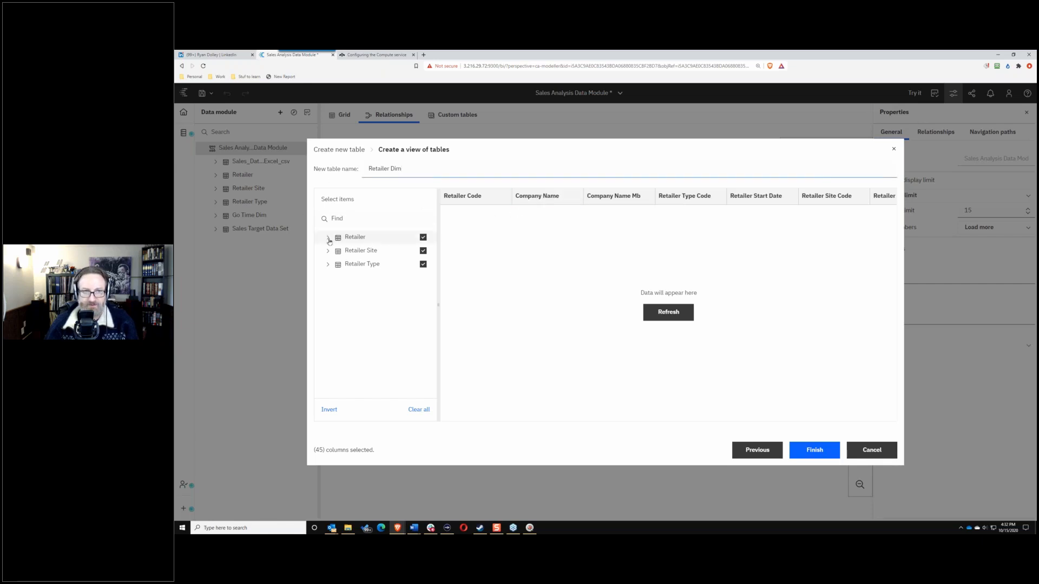
left_click(327, 317)
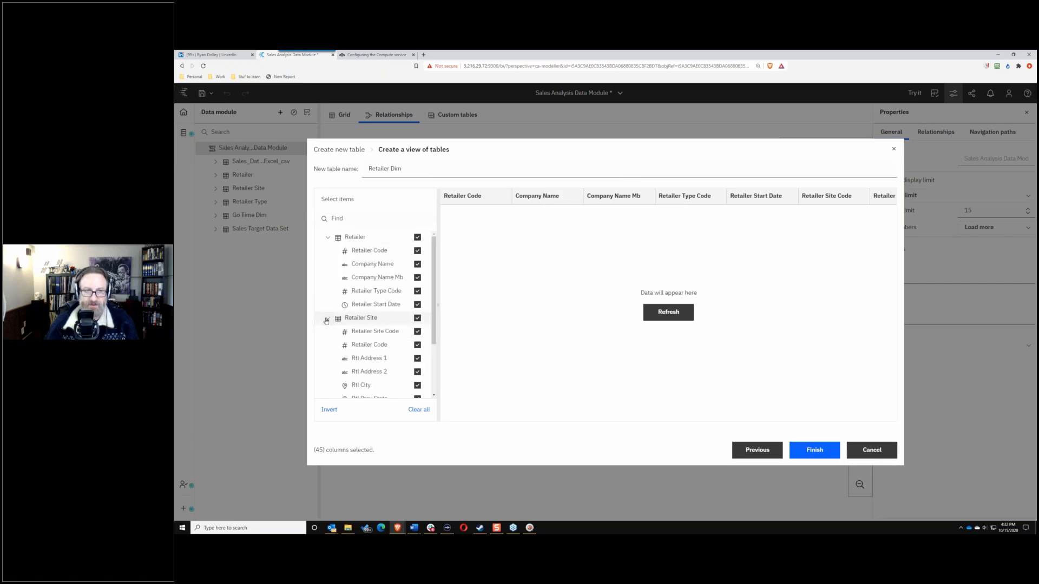
scroll(332, 350, "down", 2)
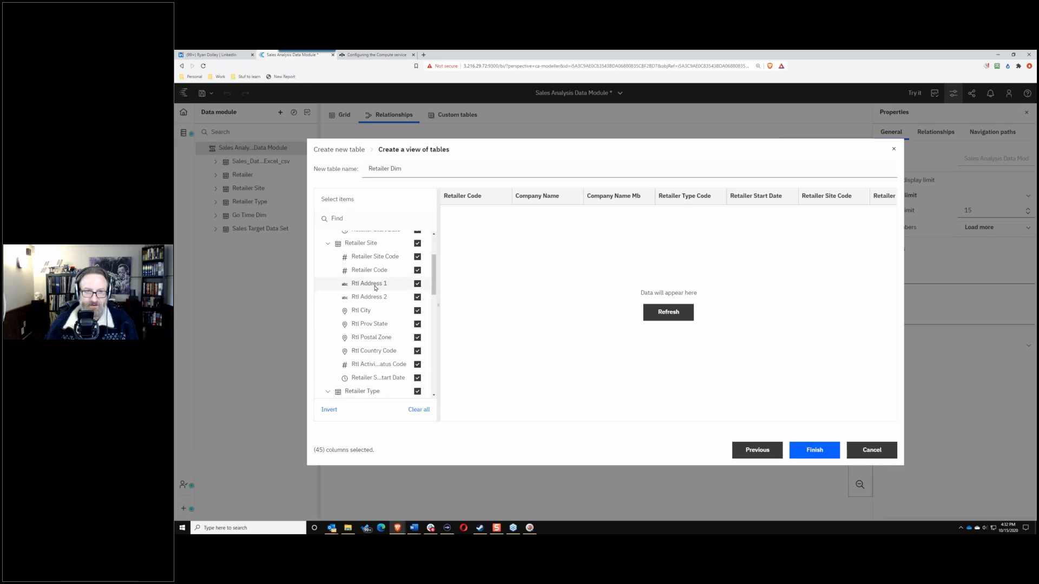
scroll(377, 287, "up", 2)
scroll(377, 288, "up", 1)
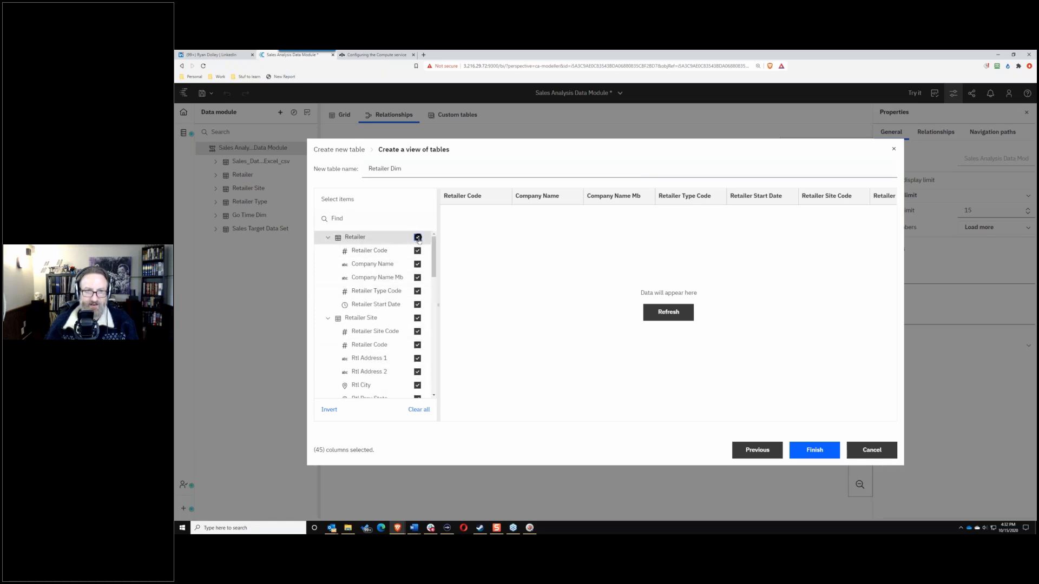
Step: Deselect every column from the Retailer, Retailer Site and Retailer Type tables
left_click(417, 237)
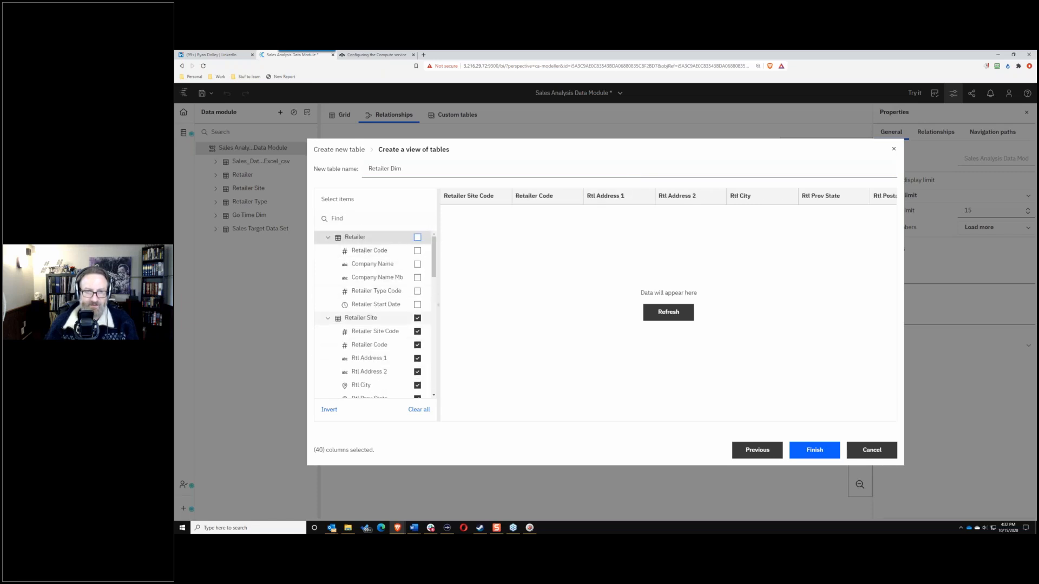
left_click(417, 318)
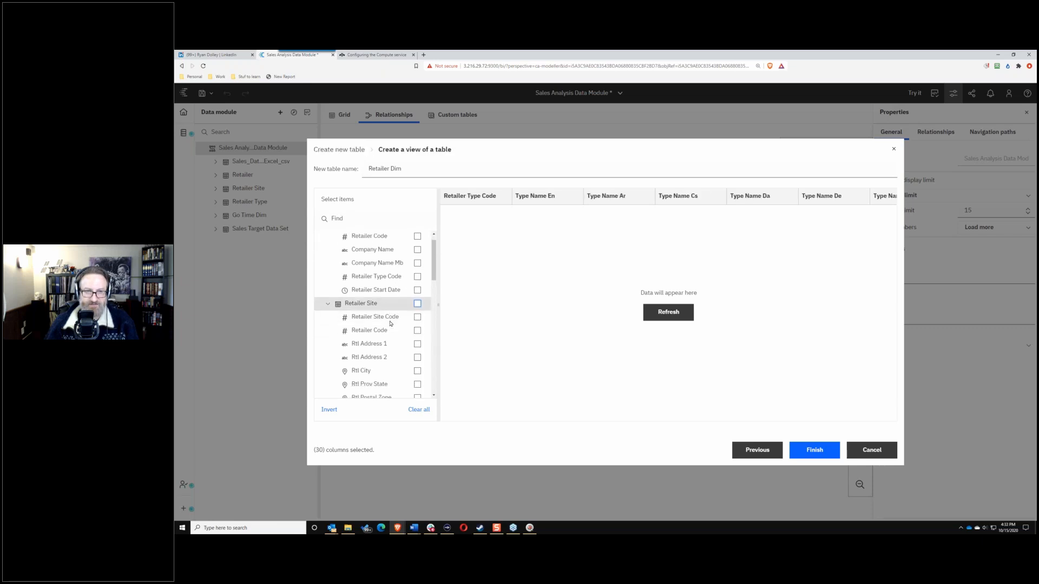
scroll(403, 303, "down", 5)
scroll(406, 290, "up", 5)
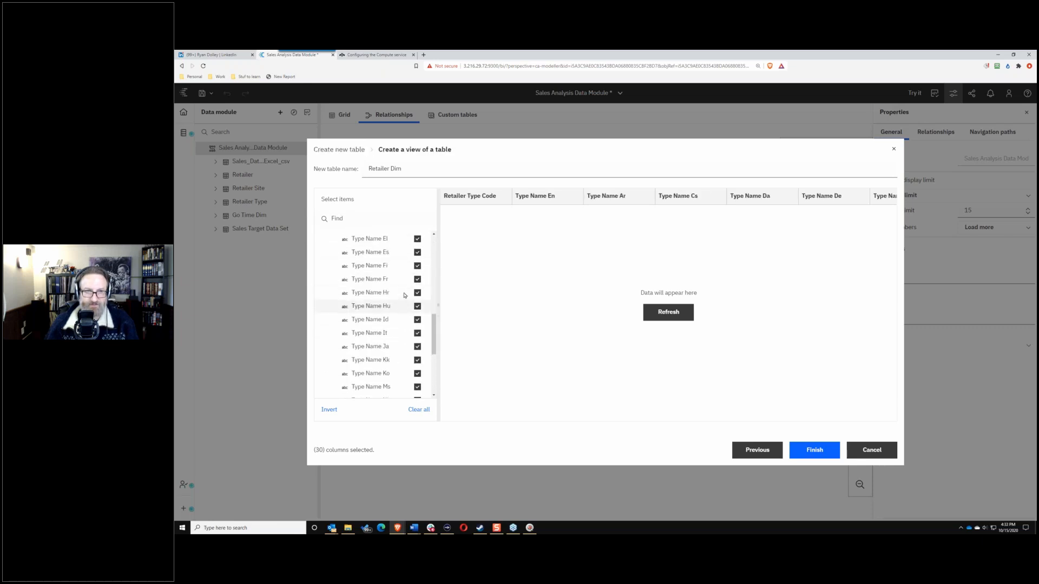
scroll(406, 295, "up", 2)
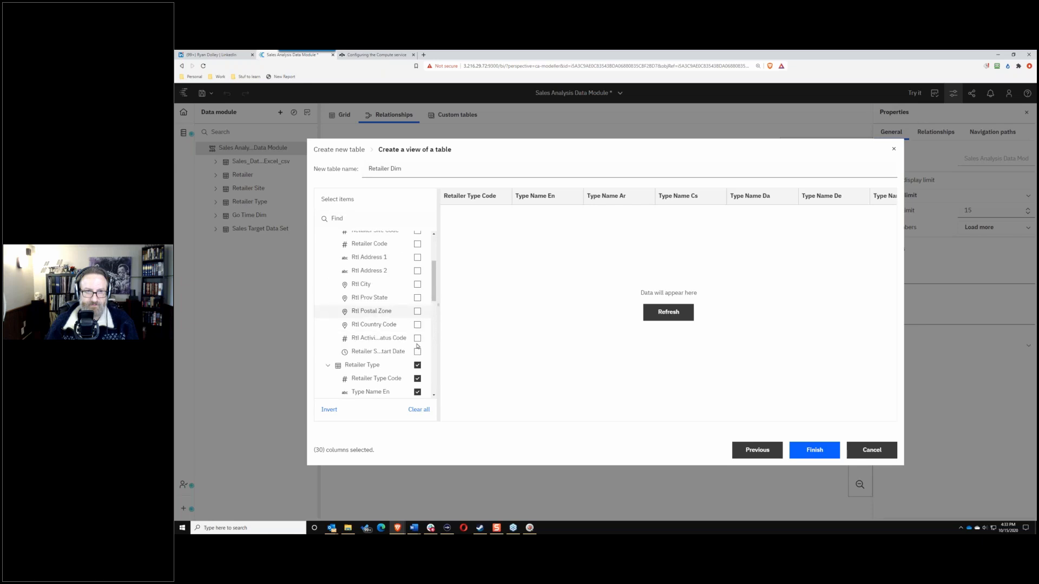
left_click(417, 366)
scroll(392, 330, "down", 2)
scroll(393, 327, "up", 2)
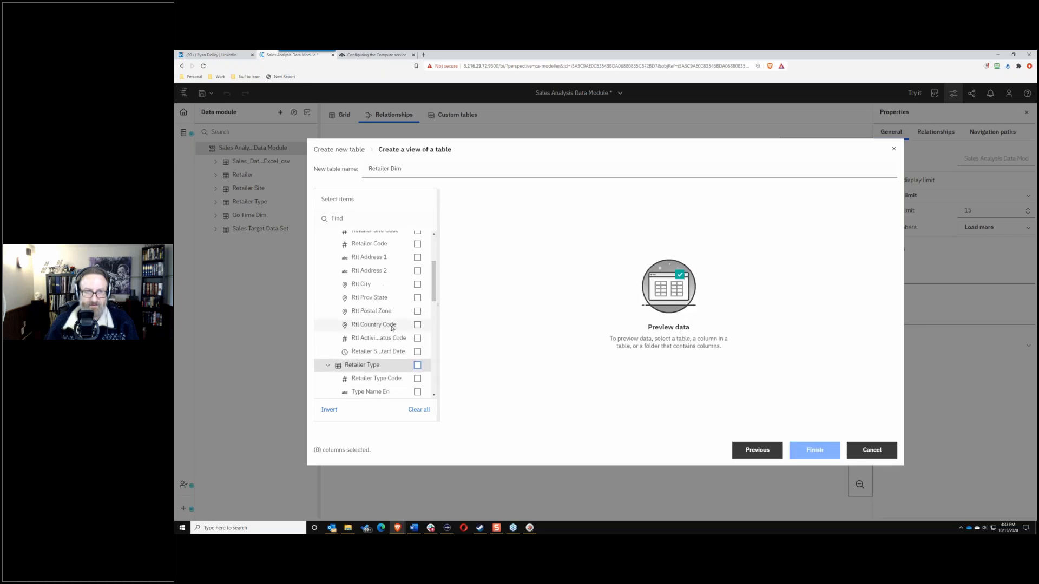
scroll(392, 328, "up", 3)
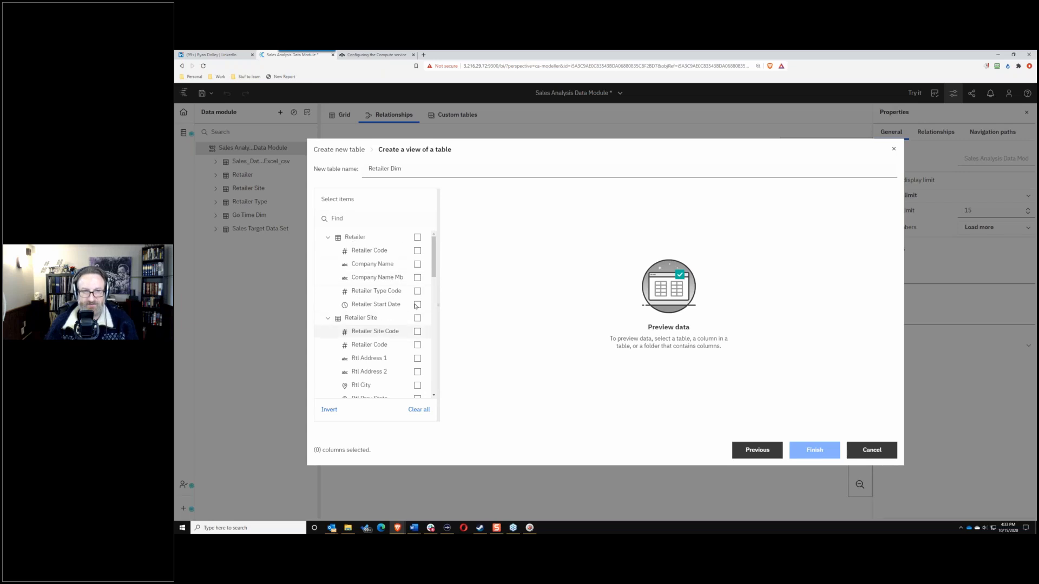
Step: Include Retailer Code, Company Name, Rtl City, Rtl Prov State, Rtl Country Code, Type Name En and preview
left_click(417, 251)
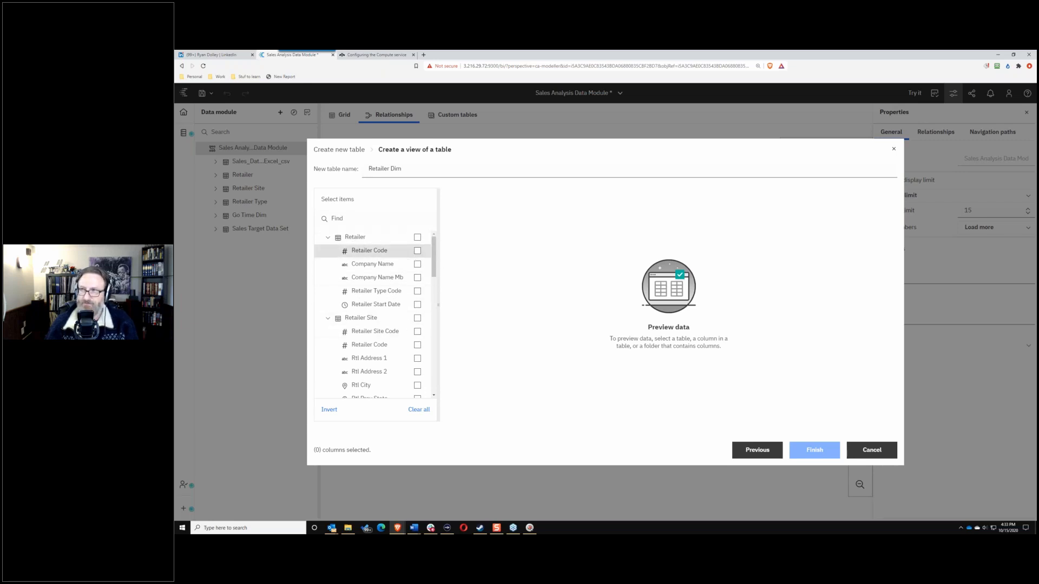
left_click(418, 251)
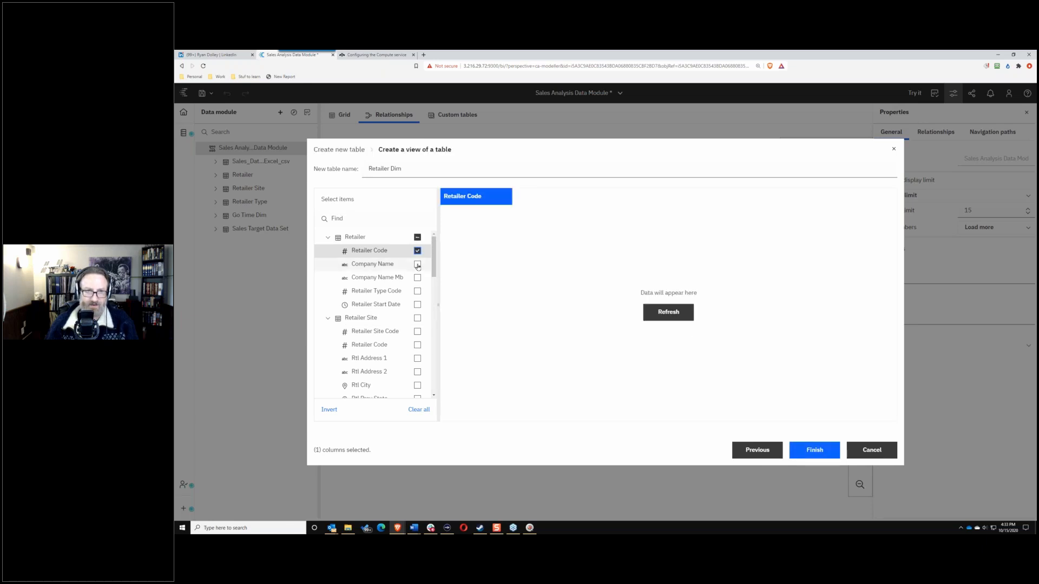
left_click(417, 264)
scroll(379, 314, "down", 1)
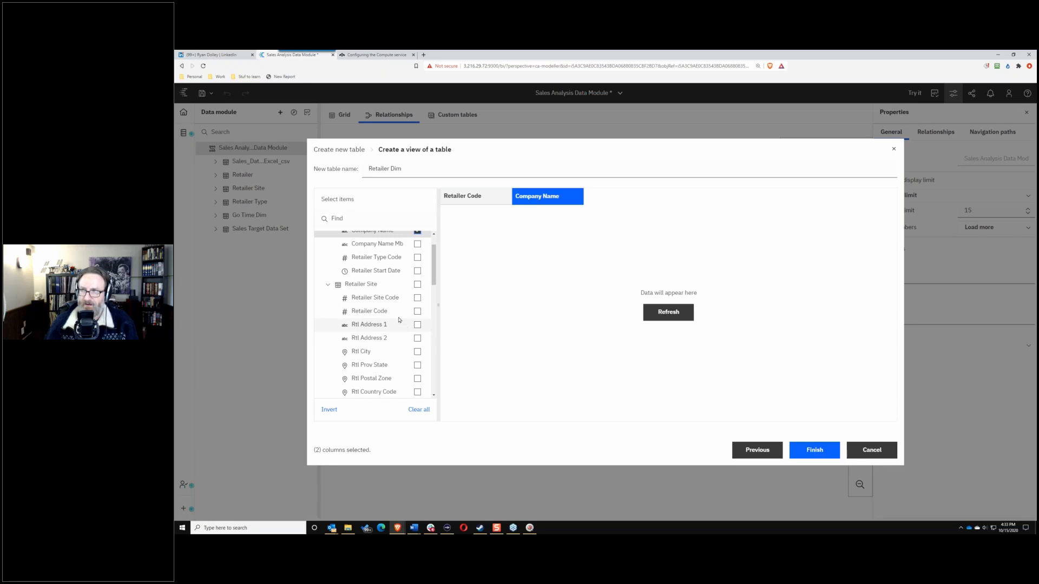
left_click(418, 353)
left_click(417, 366)
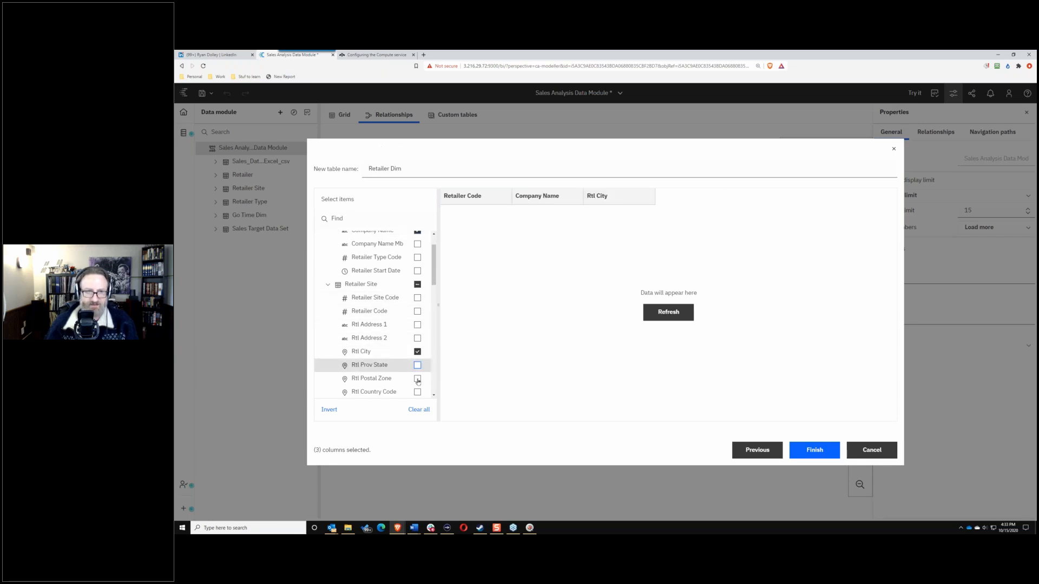
scroll(415, 362, "down", 1)
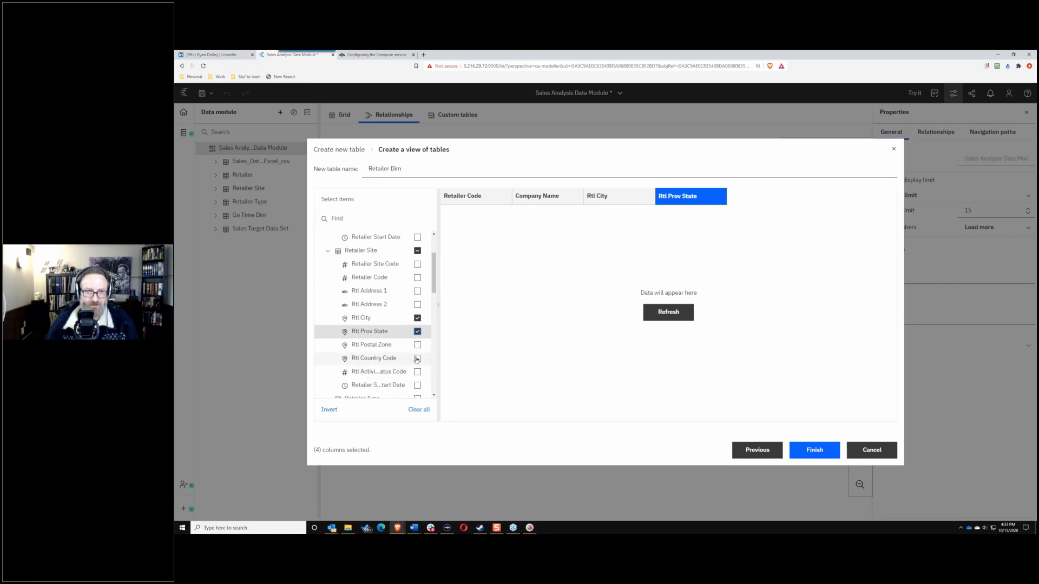
left_click(416, 358)
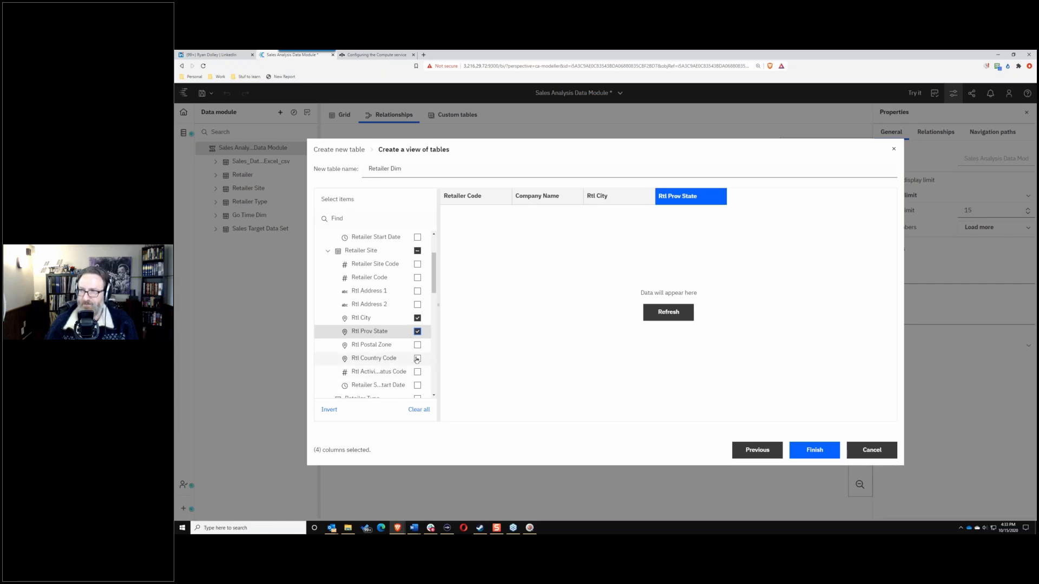
left_click(381, 358)
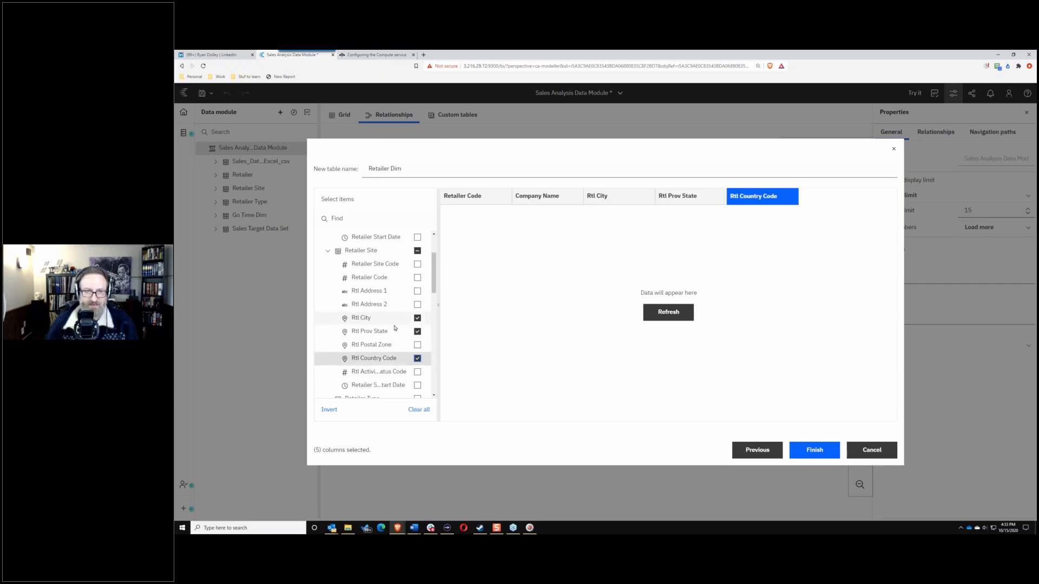
scroll(432, 289, "down", 3)
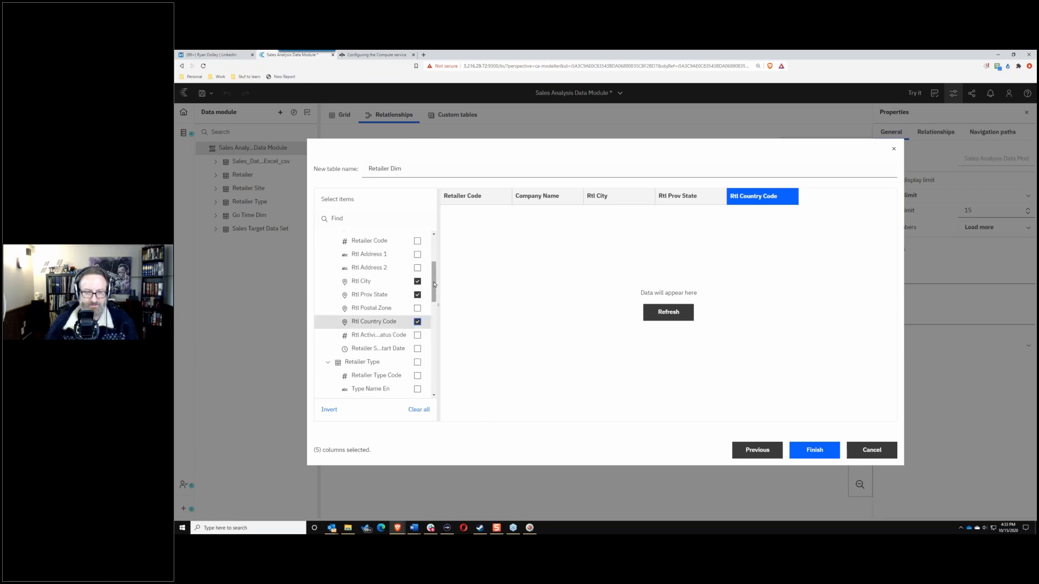
left_click(417, 323)
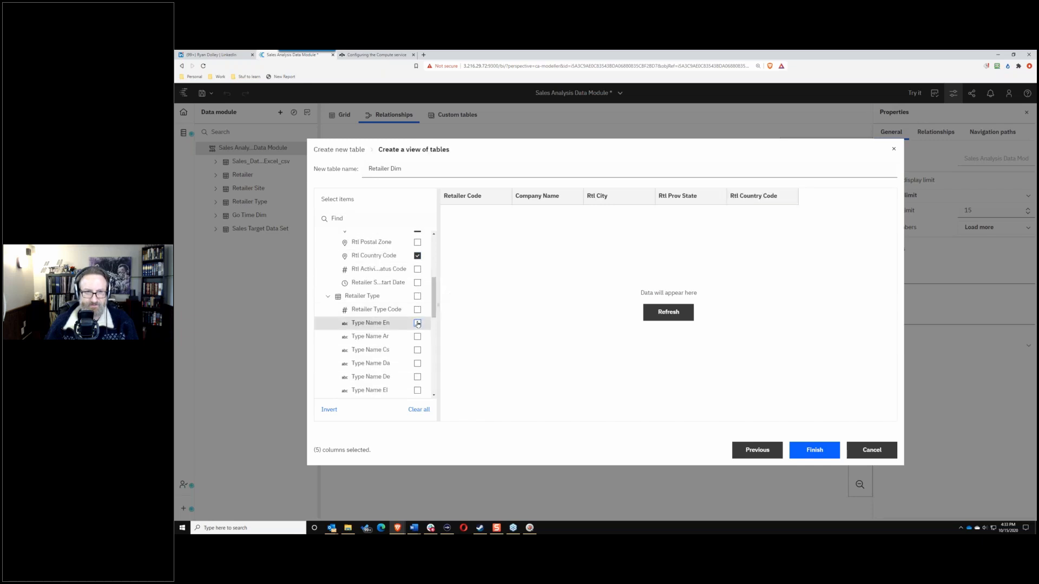
left_click(665, 322)
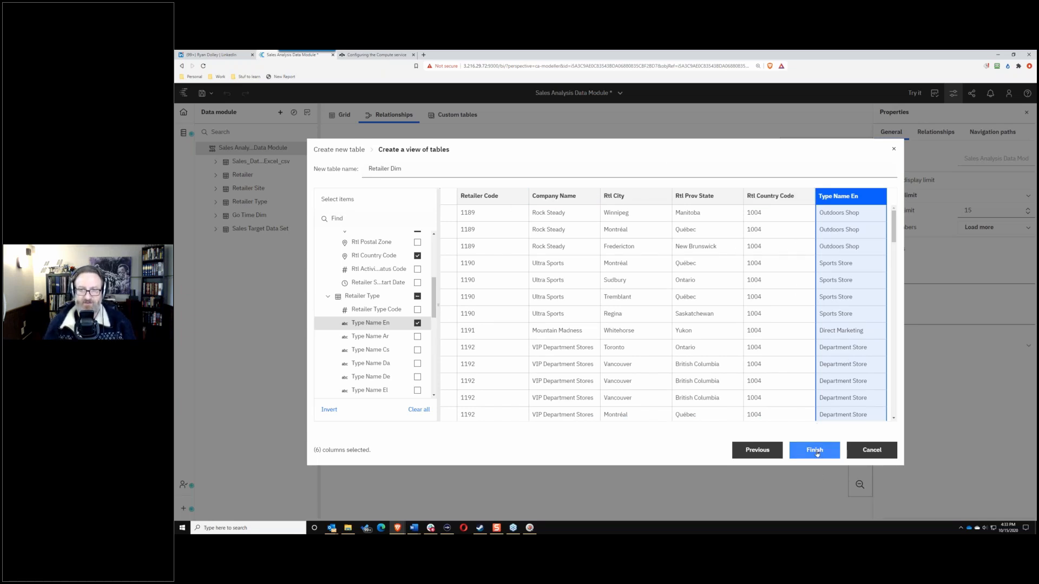
Step: Finish the Retailer Dim custom table, review its definition, and return to the Relationships diagram
left_click(816, 449)
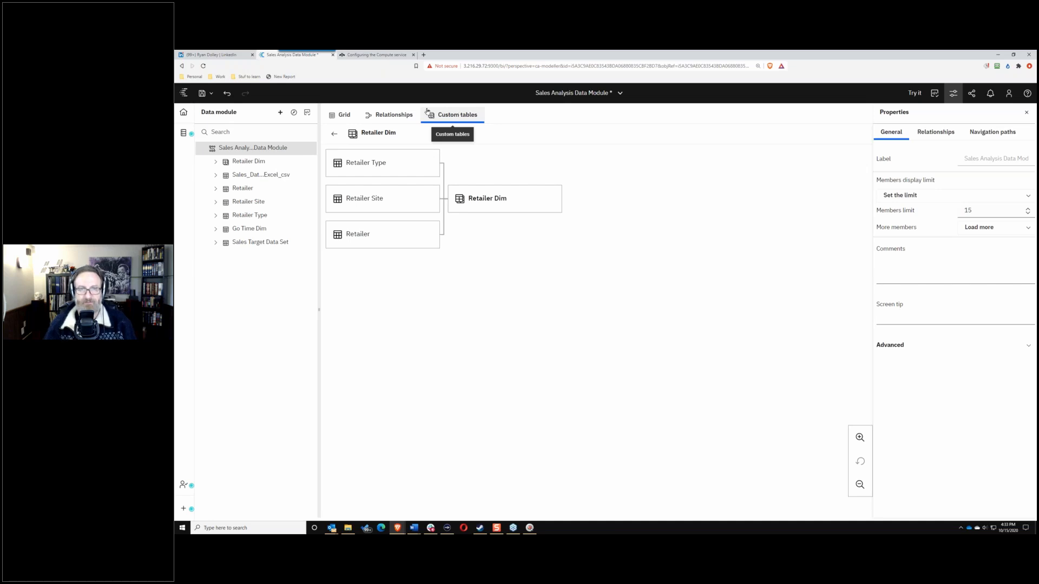
left_click(333, 136)
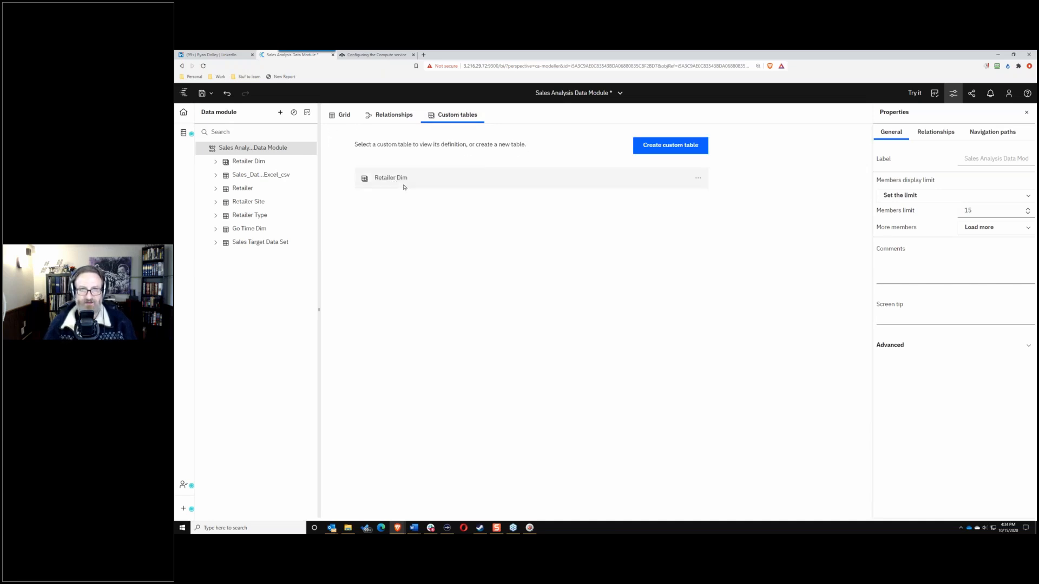
left_click(403, 184)
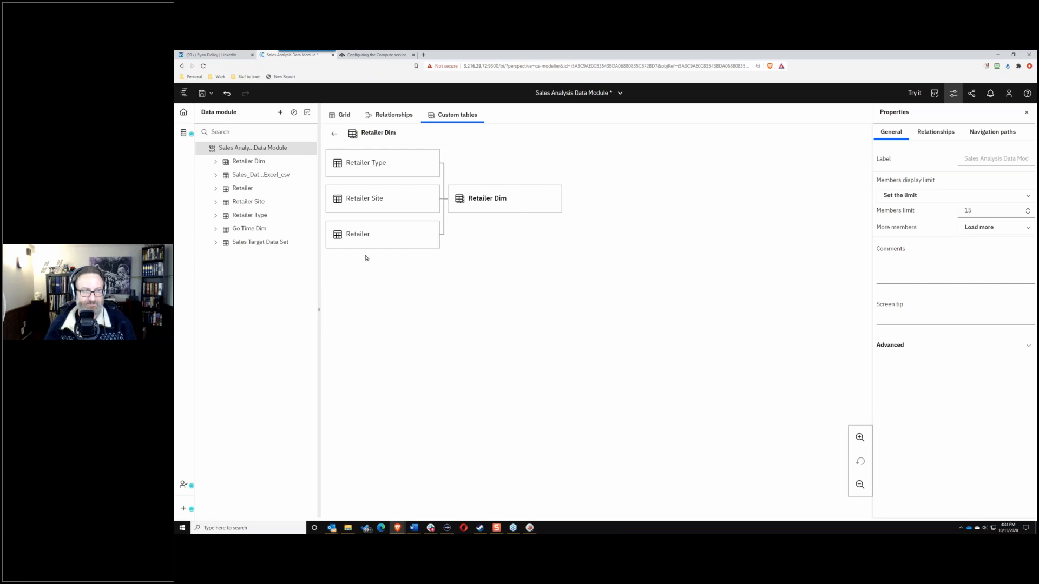
left_click(333, 134)
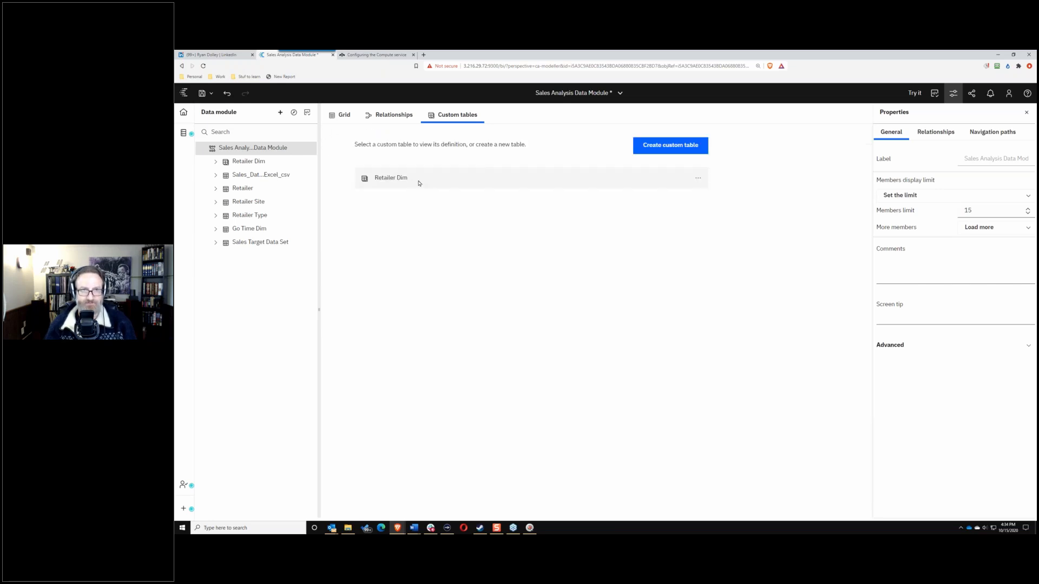
left_click(377, 115)
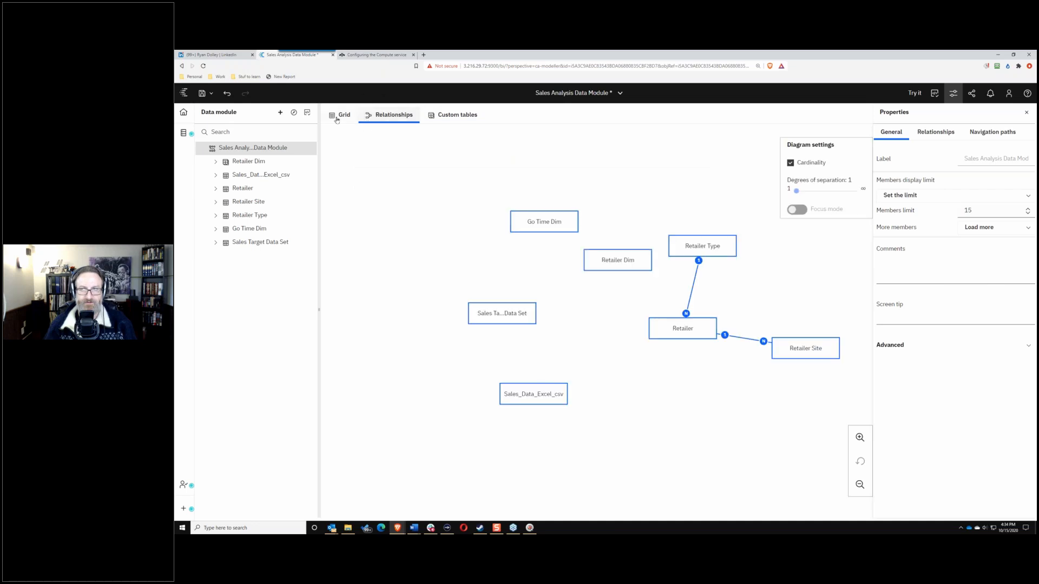
Step: Rearrange the diagram, placing Retailer Dim just above Go Time Dim and shifting Sales Target Data Set
left_click(336, 115)
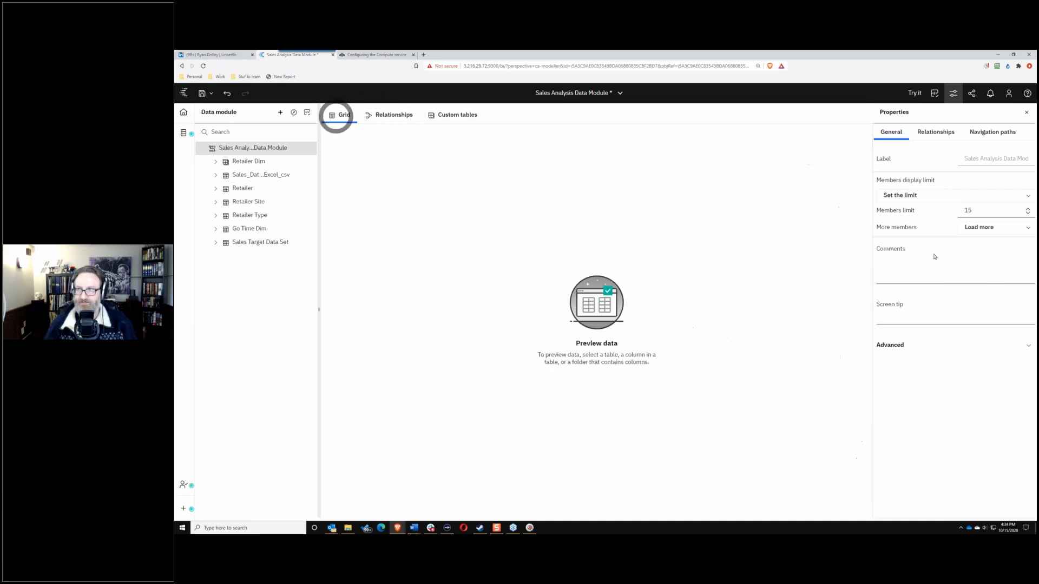
left_click(379, 114)
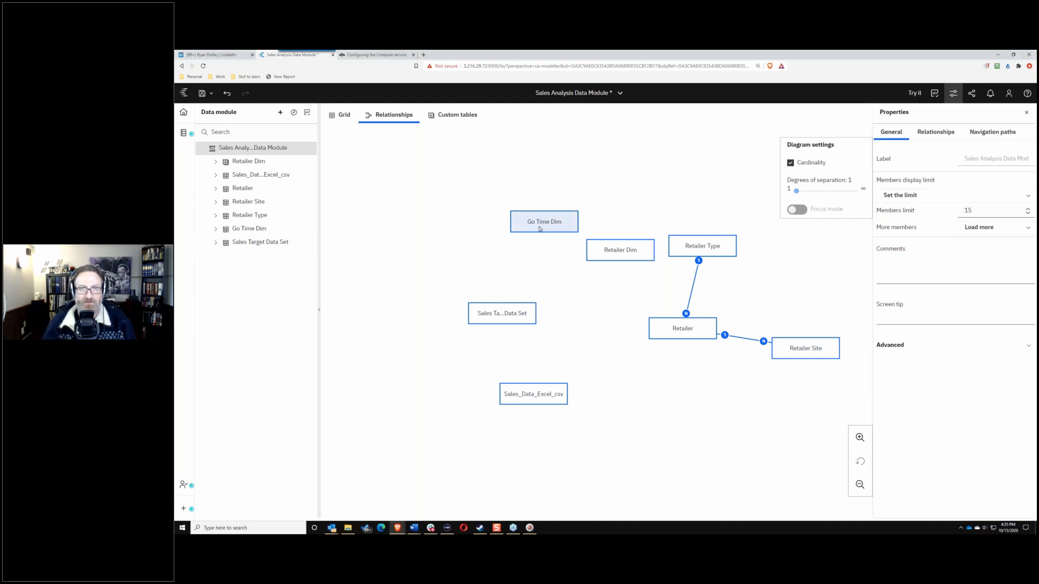
left_click_drag(544, 222, 510, 232)
left_click_drag(607, 250, 577, 203)
left_click_drag(503, 304, 526, 289)
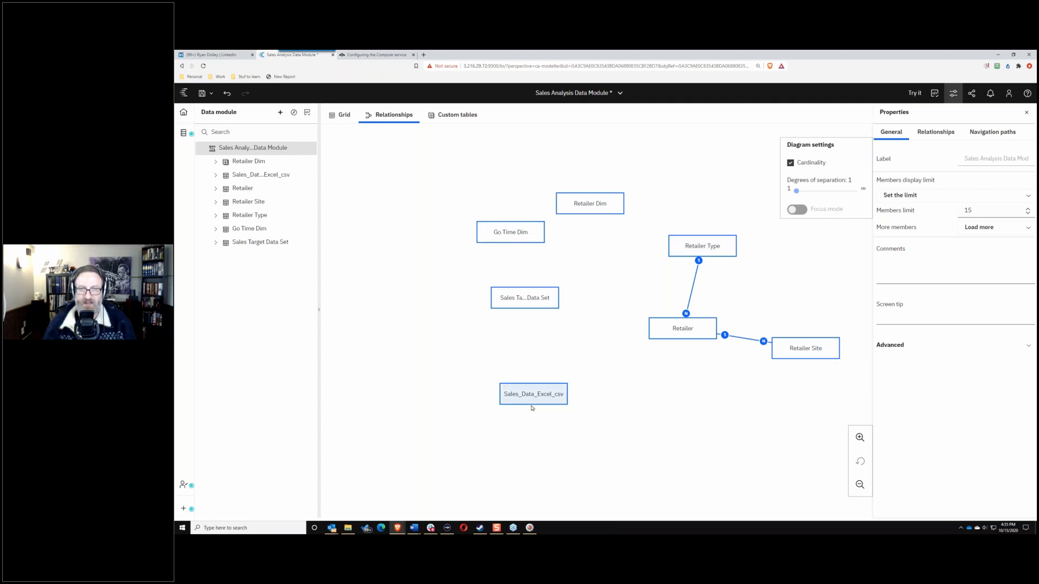
left_click_drag(578, 206, 514, 195)
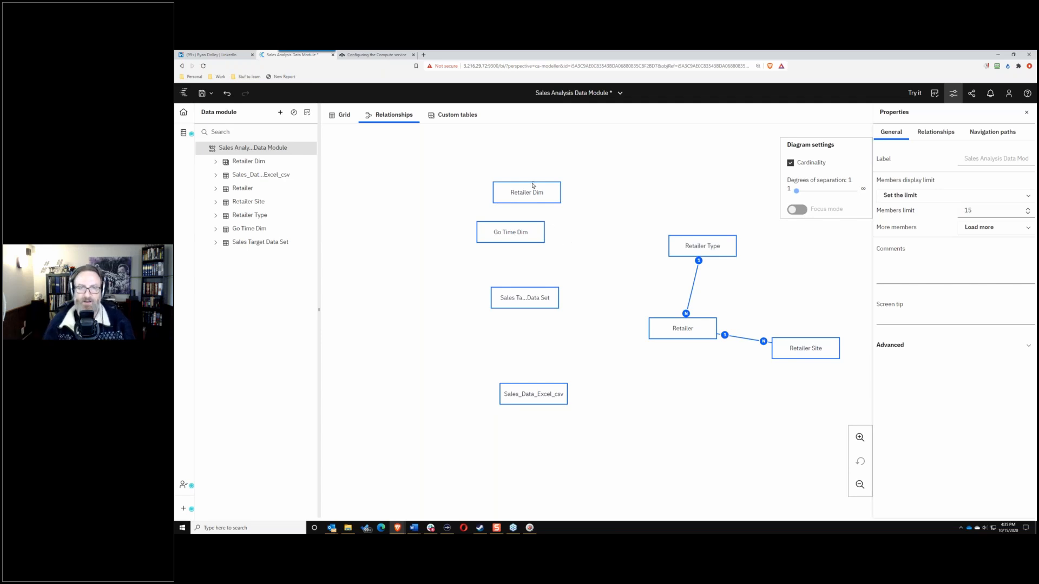
left_click_drag(530, 193, 515, 184)
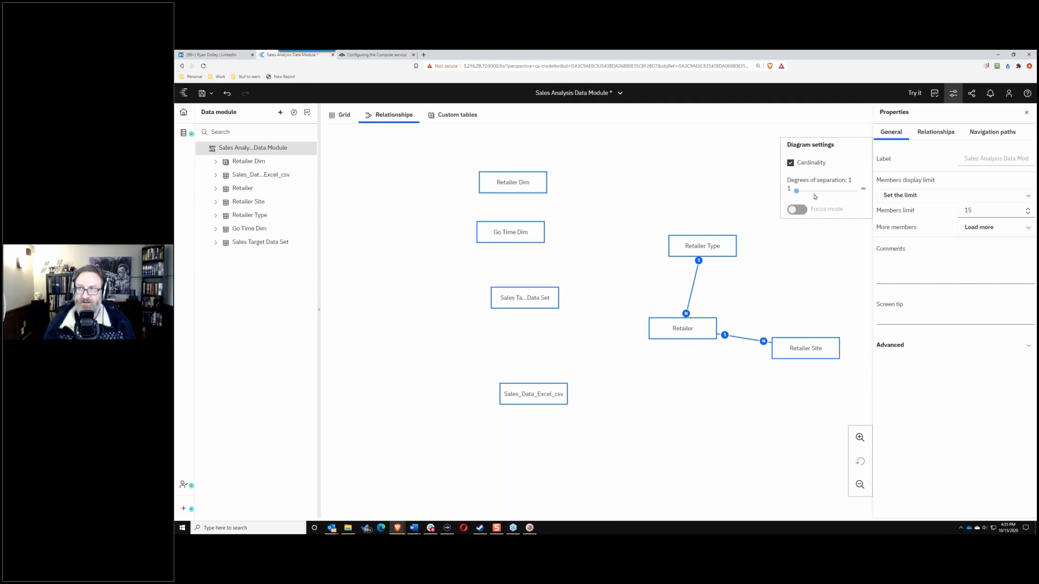
Step: Select Sales_Data_Excel_csv and Go Time Dim, then close the Properties panel
left_click(263, 181)
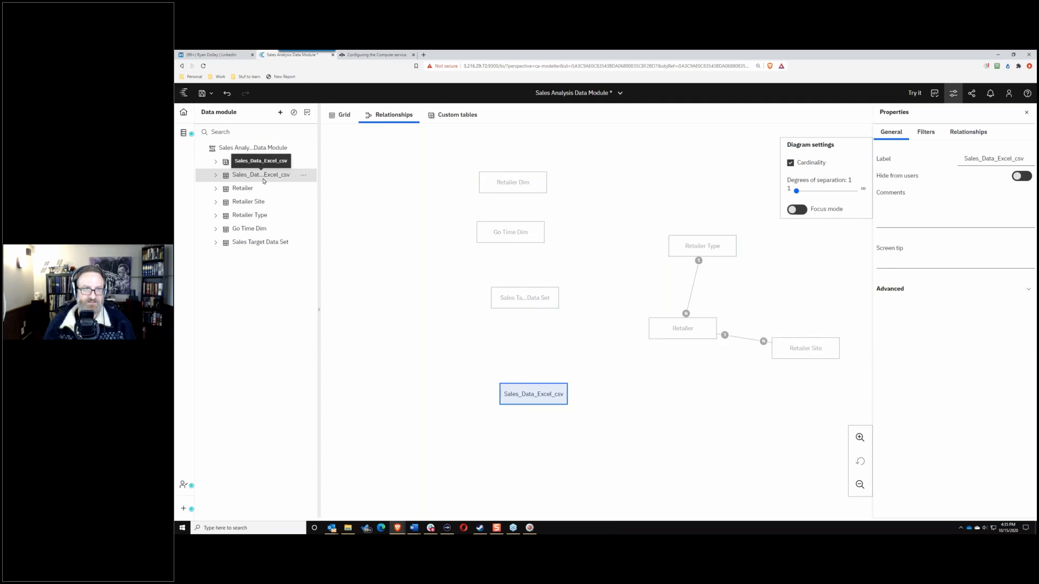
left_click(253, 228, "ctrl")
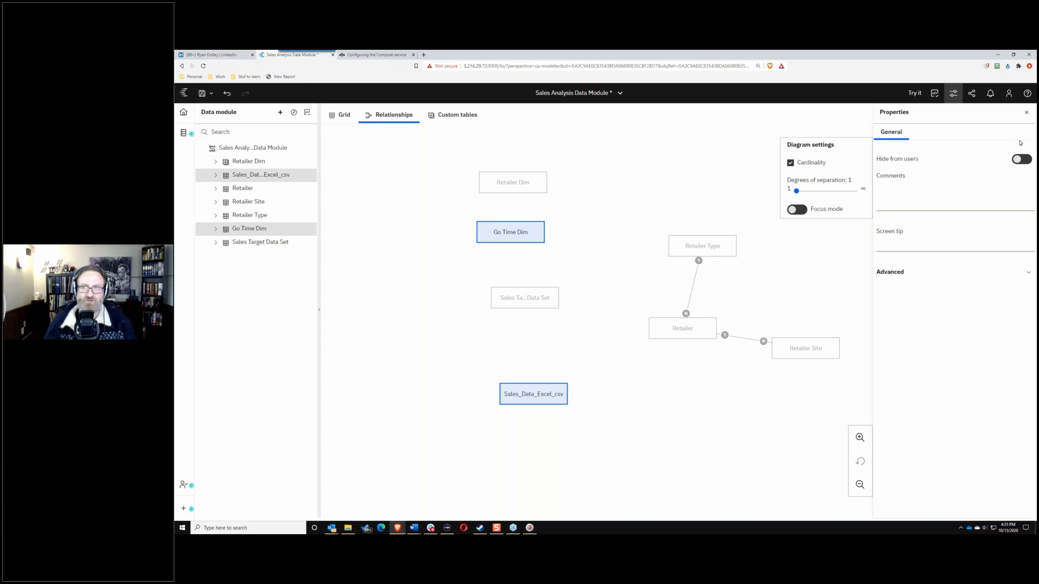
left_click(1026, 114)
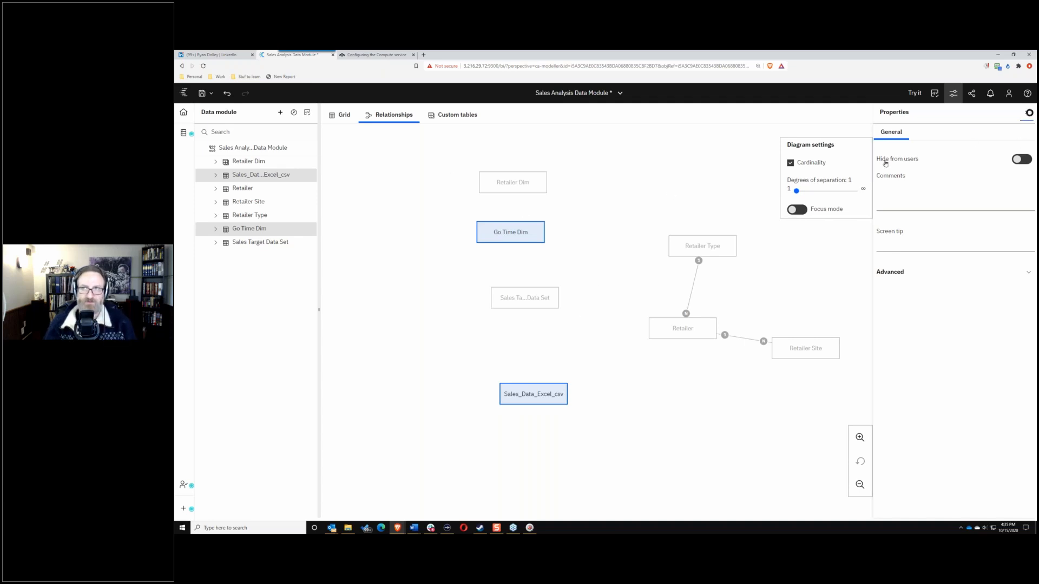
left_click(258, 177)
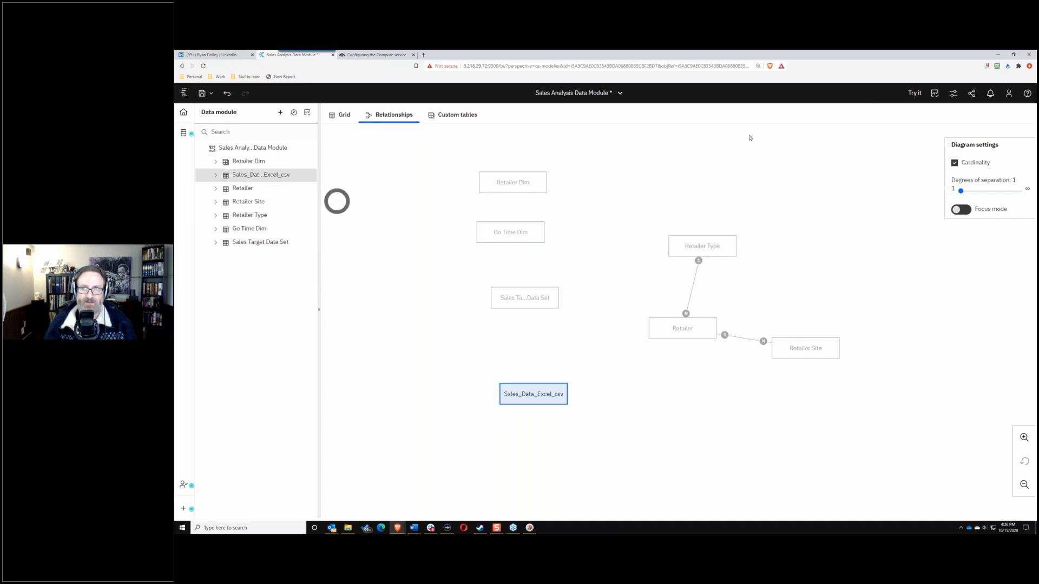
Step: Confirm Sales_Data_Excel_csv has no relationships, cancel a new relationship, and select Go Time Dim
left_click(952, 94)
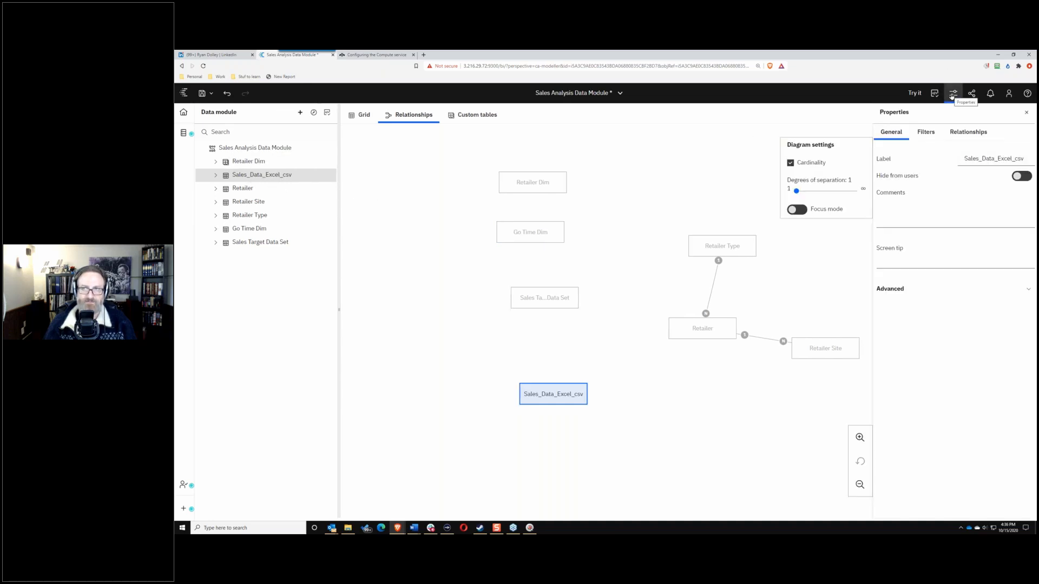
left_click(963, 135)
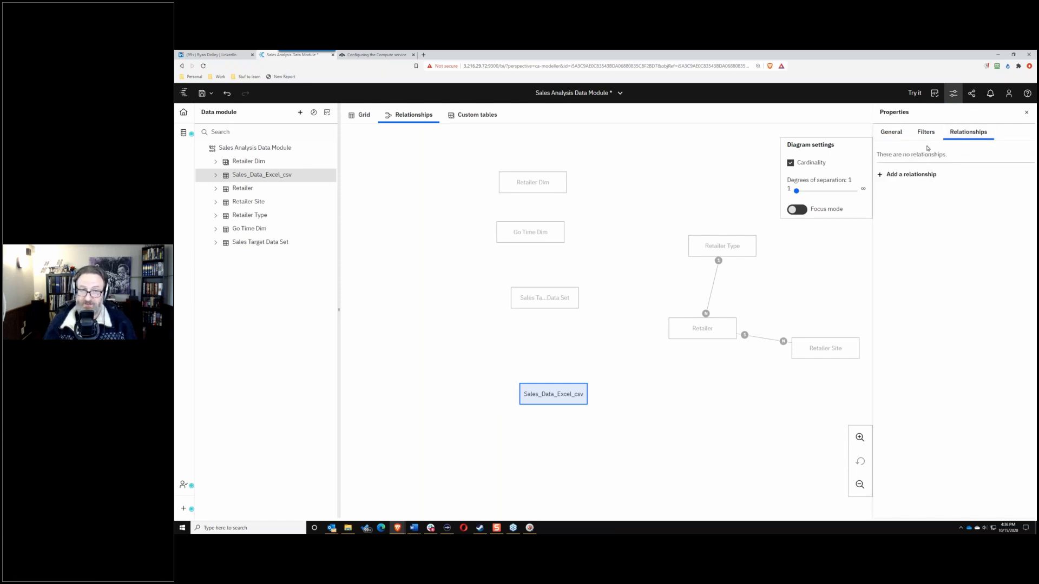
left_click(888, 174)
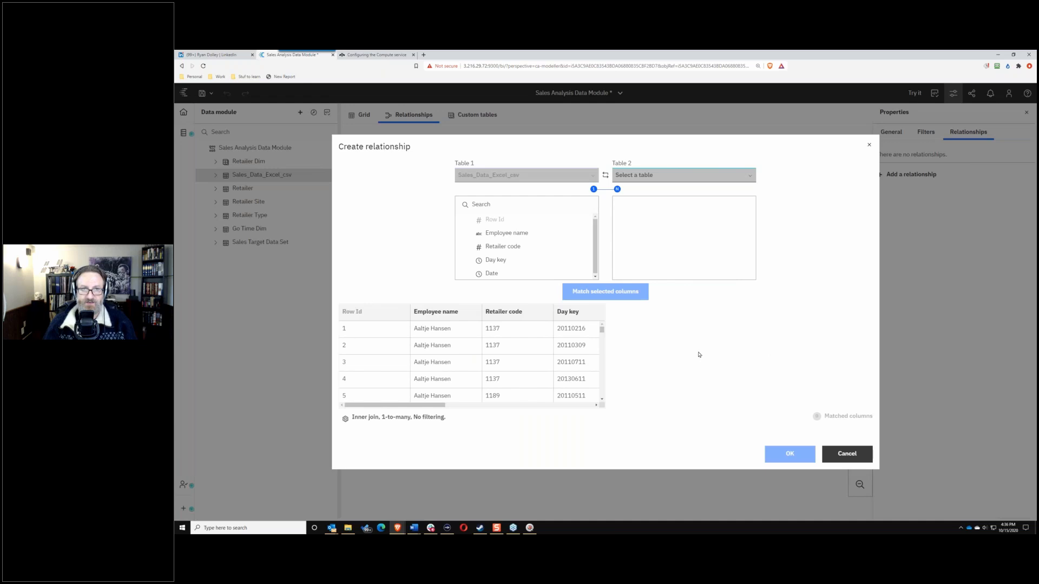
left_click(849, 451)
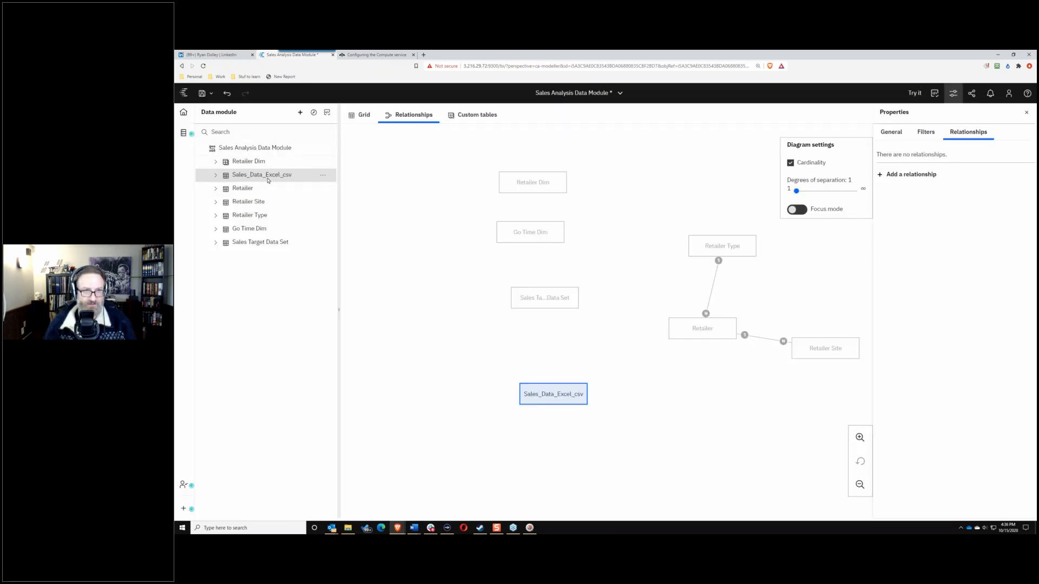
left_click(256, 231)
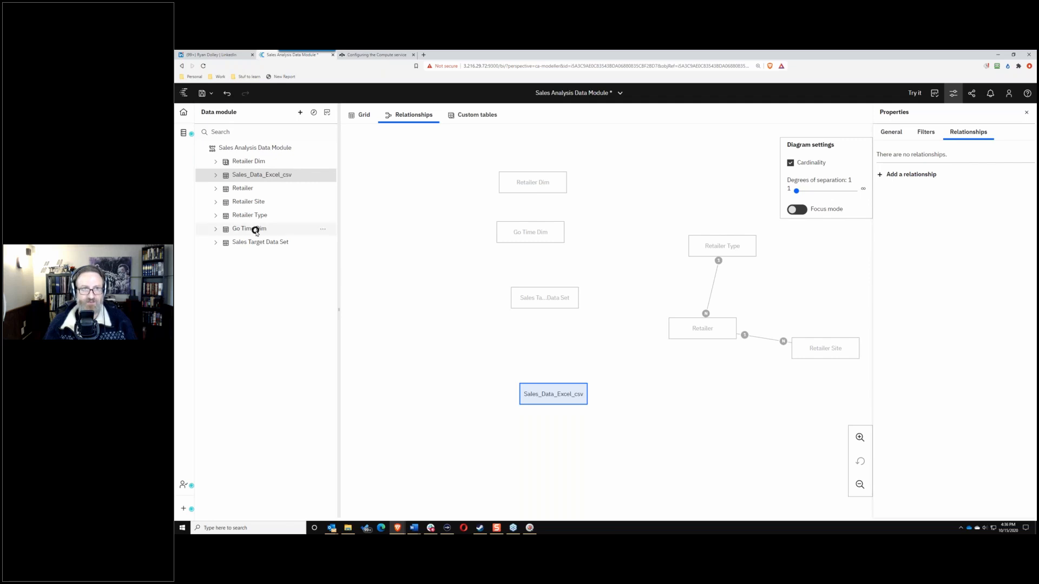
Step: Start a new relationship between Sales_Data_Excel_csv and Go Time Dim and show its join settings
left_click(323, 232)
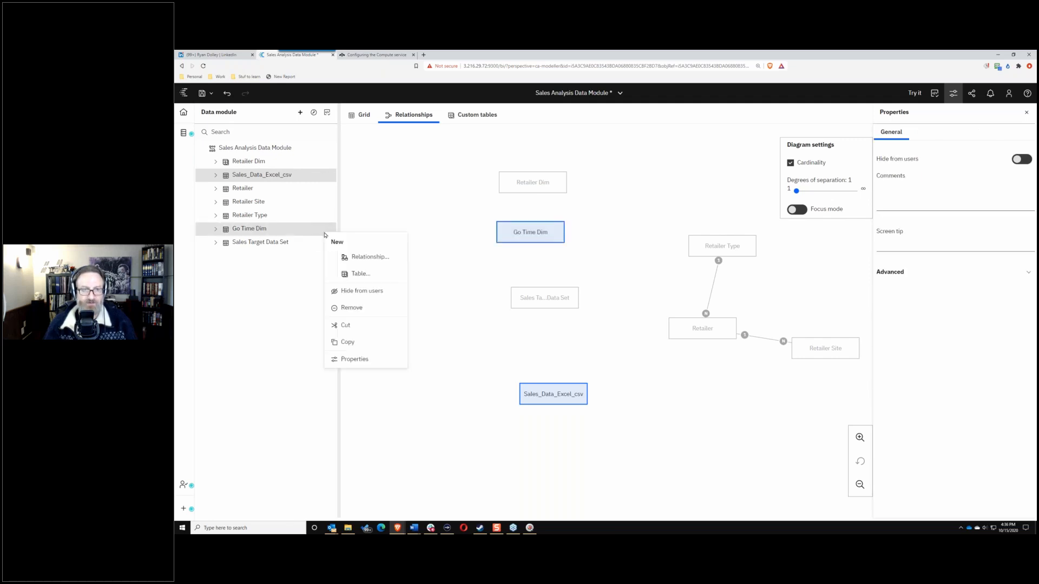
left_click(364, 259)
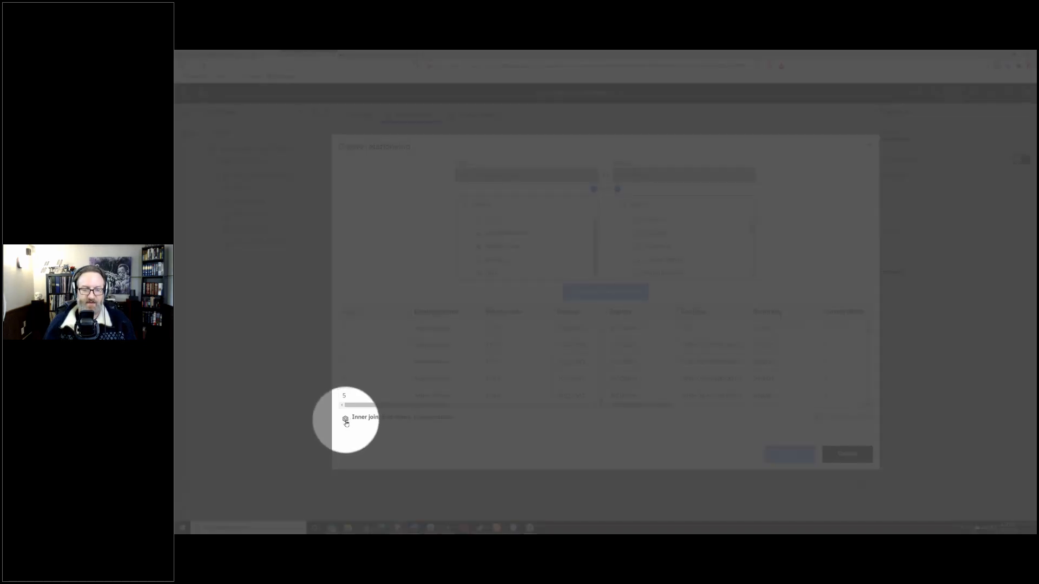
left_click(345, 419)
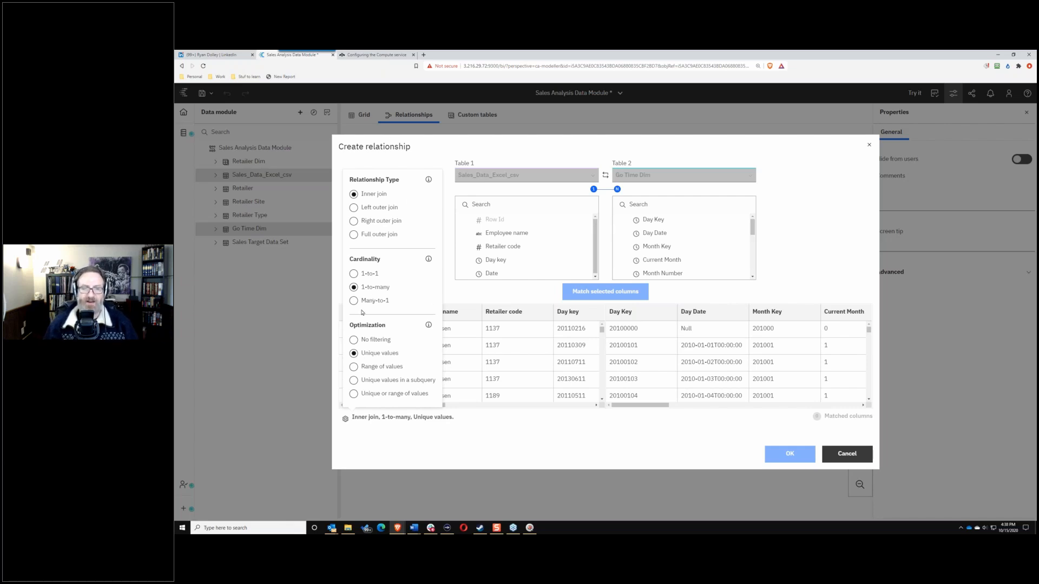
Step: Join Sales_Data_Excel_csv to Go Time Dim on Day key as a many-to-1 inner join
left_click(353, 301)
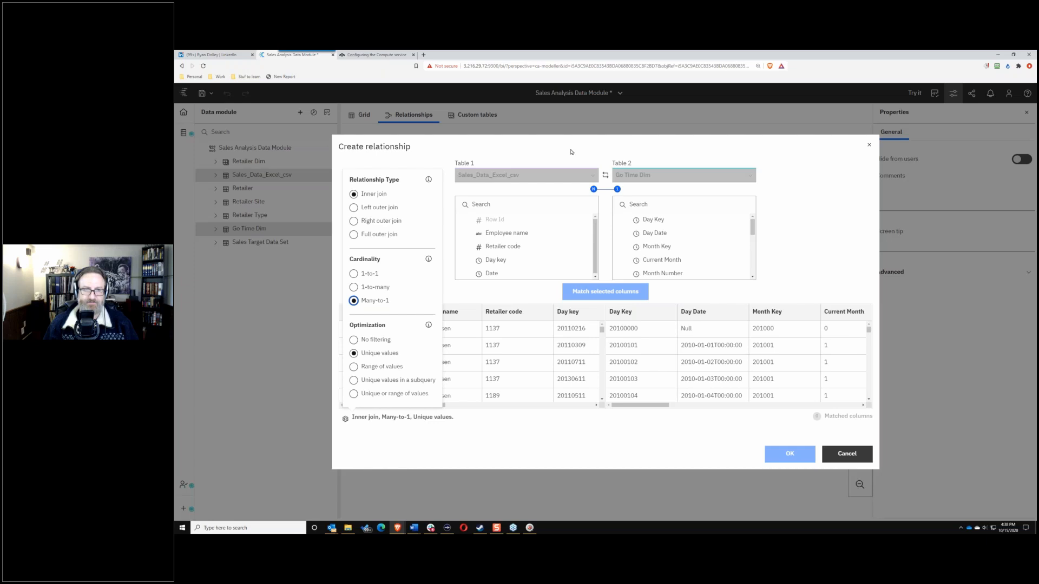
left_click(571, 152)
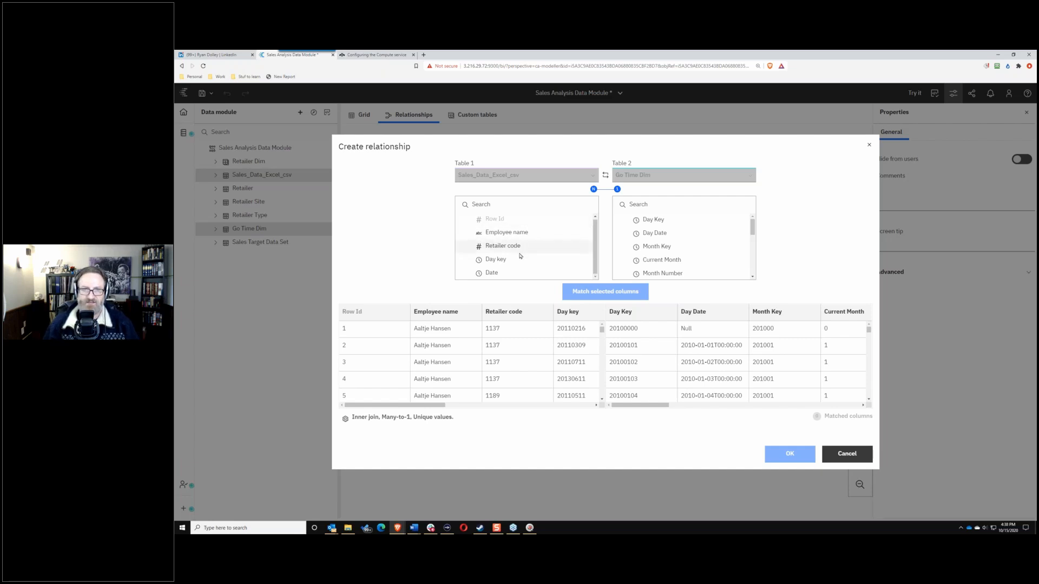
left_click(504, 261)
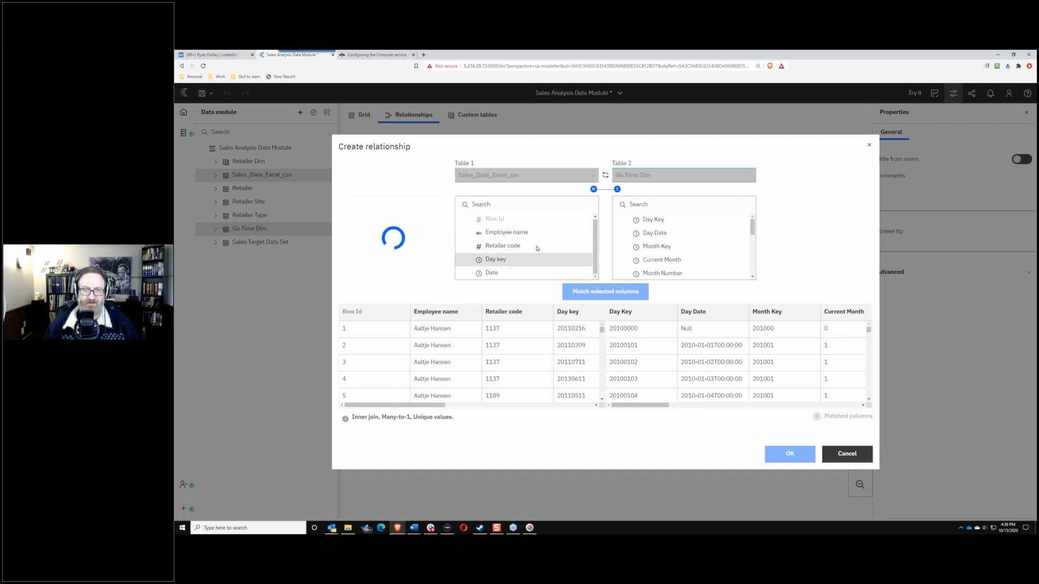
left_click(665, 220)
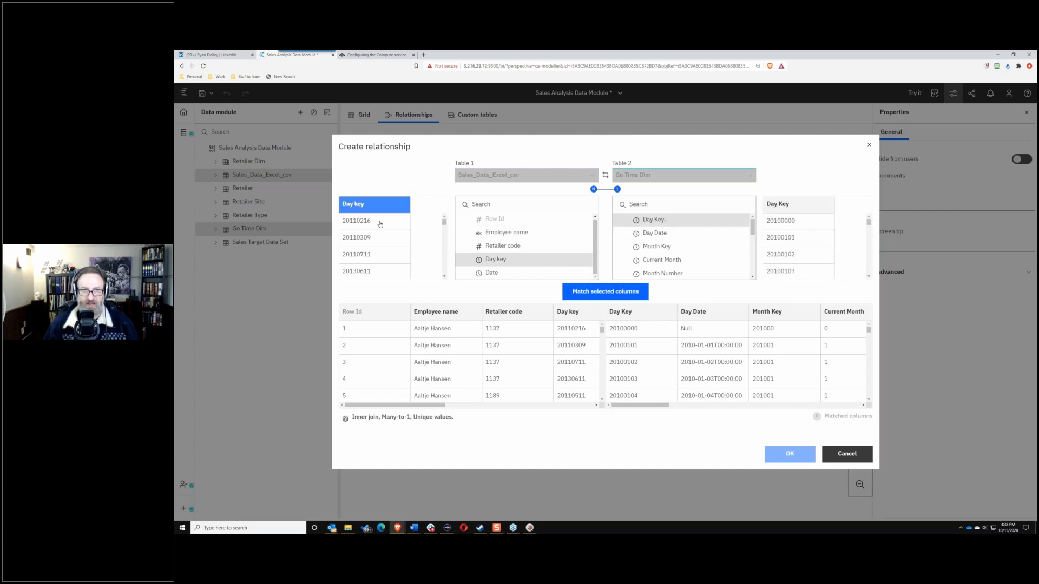
scroll(378, 240, "down", 2)
scroll(379, 240, "down", 3)
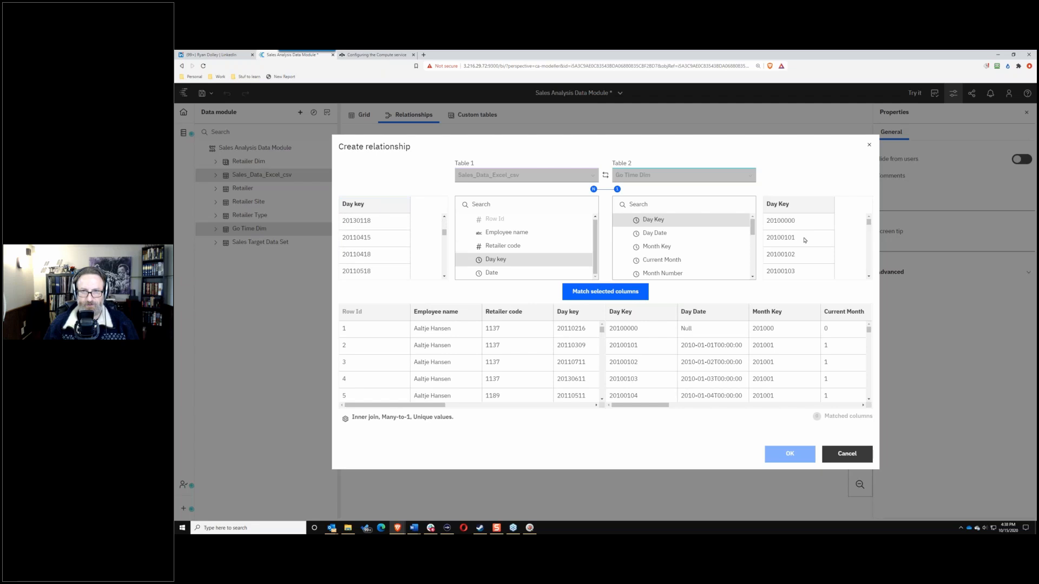
scroll(803, 240, "down", 5)
scroll(806, 243, "up", 4)
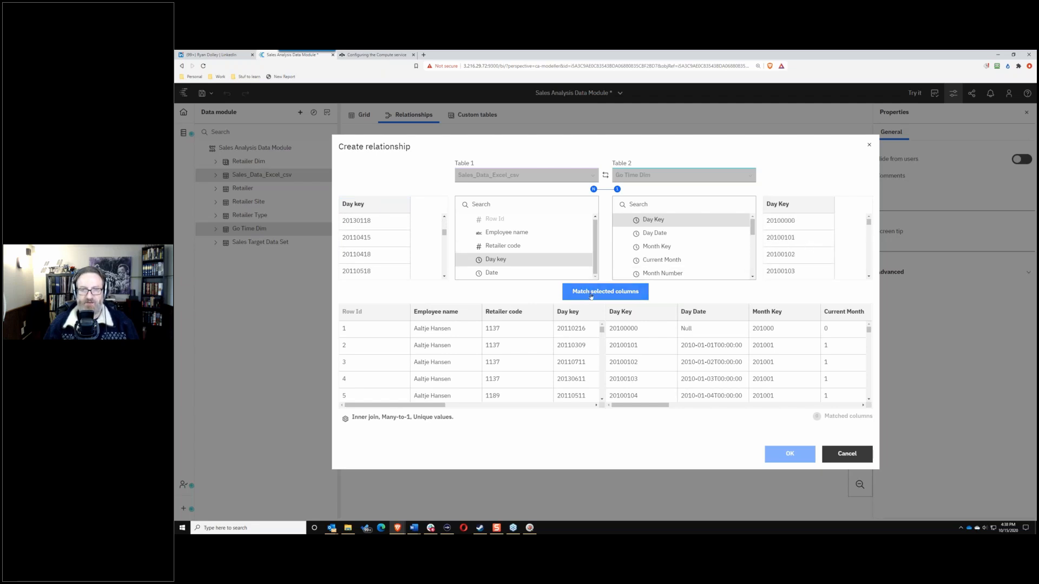
left_click(591, 294)
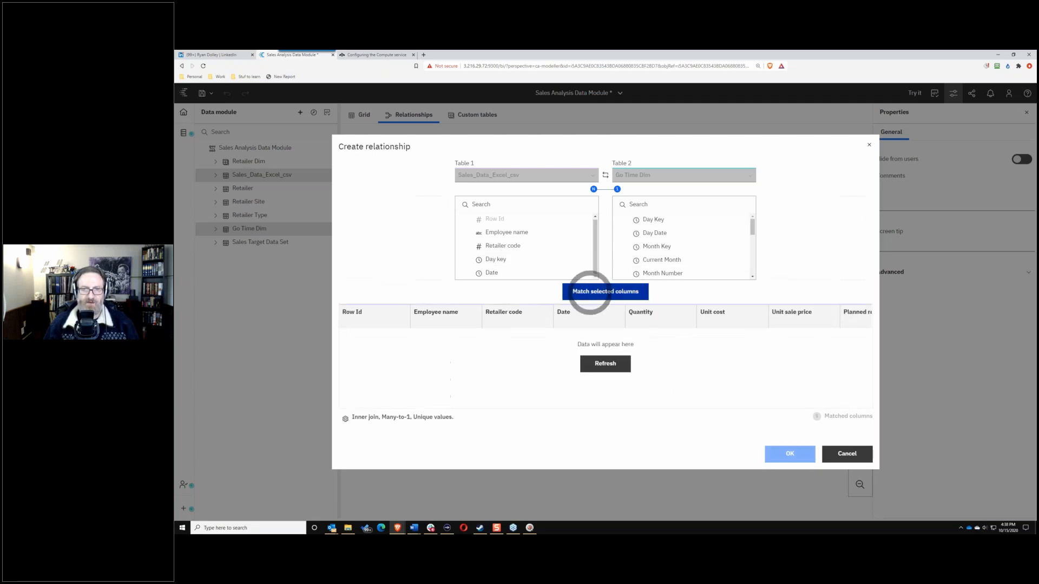
left_click(606, 366)
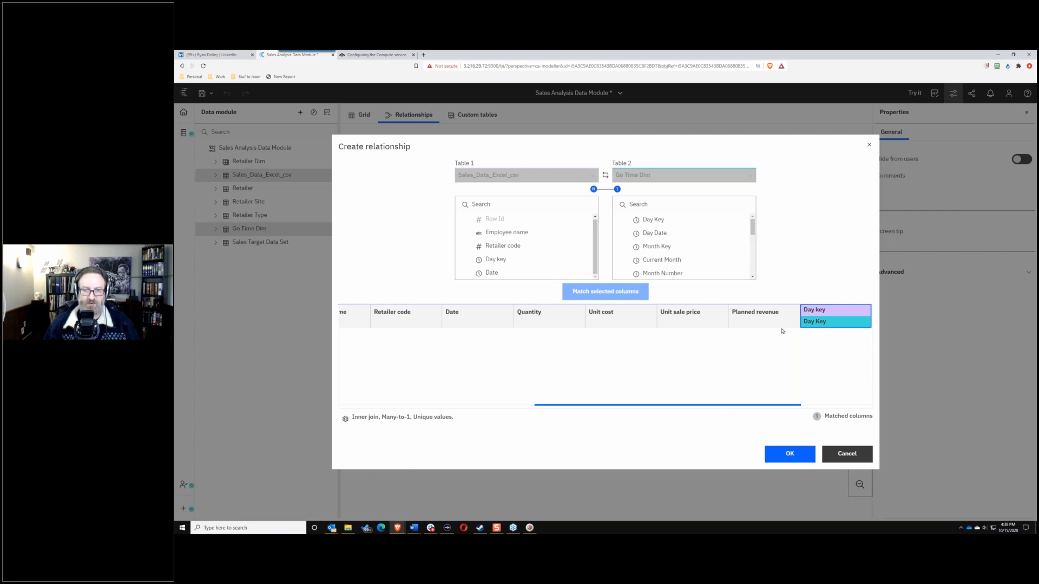
left_click_drag(516, 405, 580, 404)
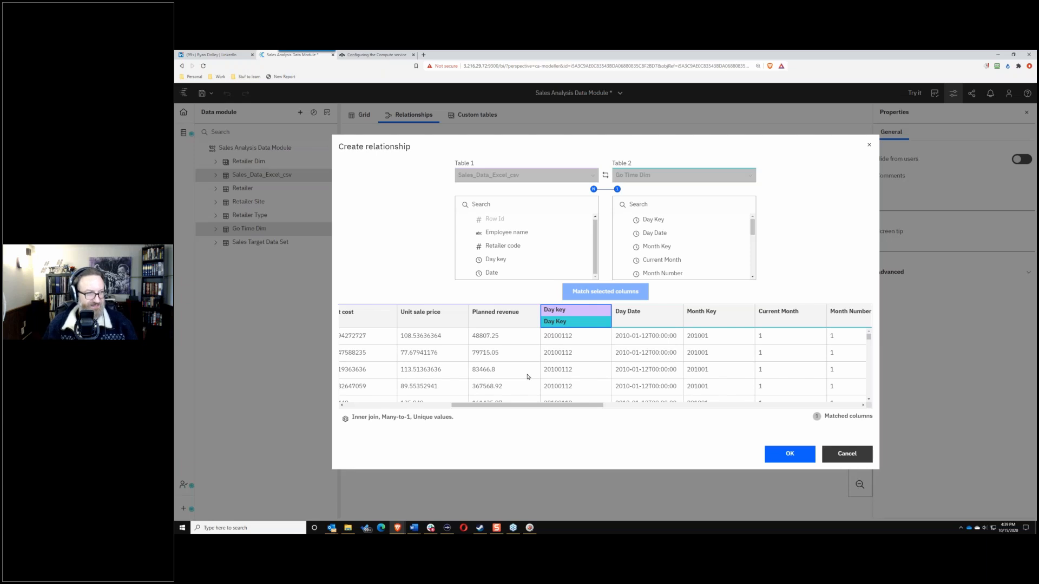
left_click(794, 457)
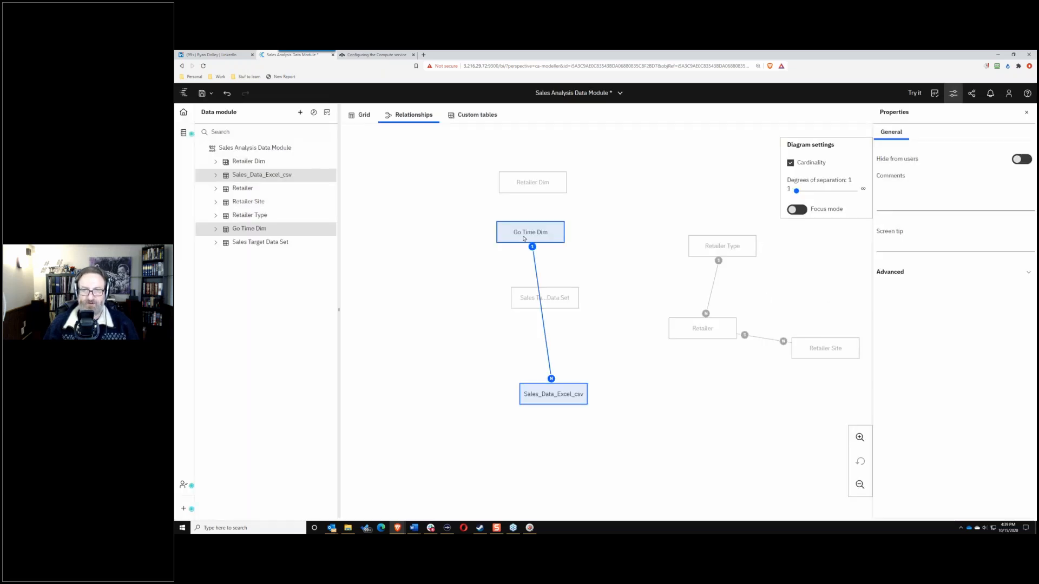
Step: Move Sales Target beside Retailer Type and drop Retailer Dim and the retailer tables below Go Time Dim
left_click_drag(567, 306, 665, 280)
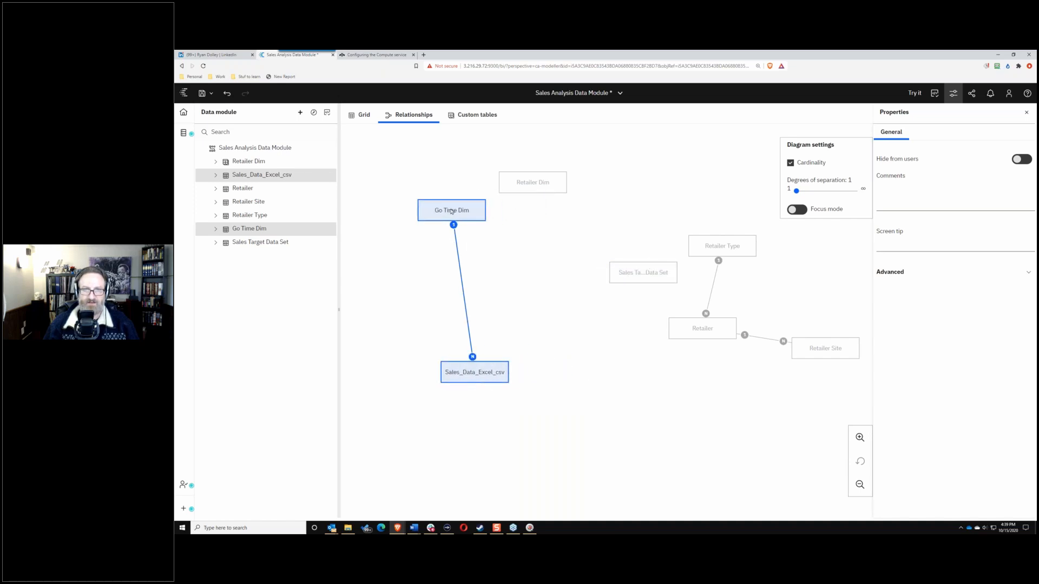
left_click(491, 228)
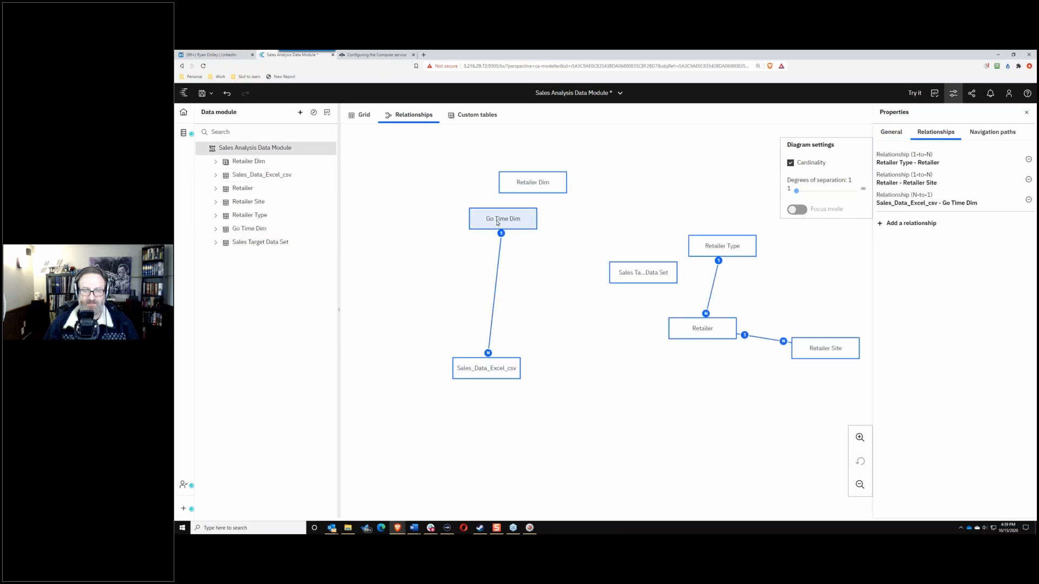
left_click_drag(496, 218, 557, 238)
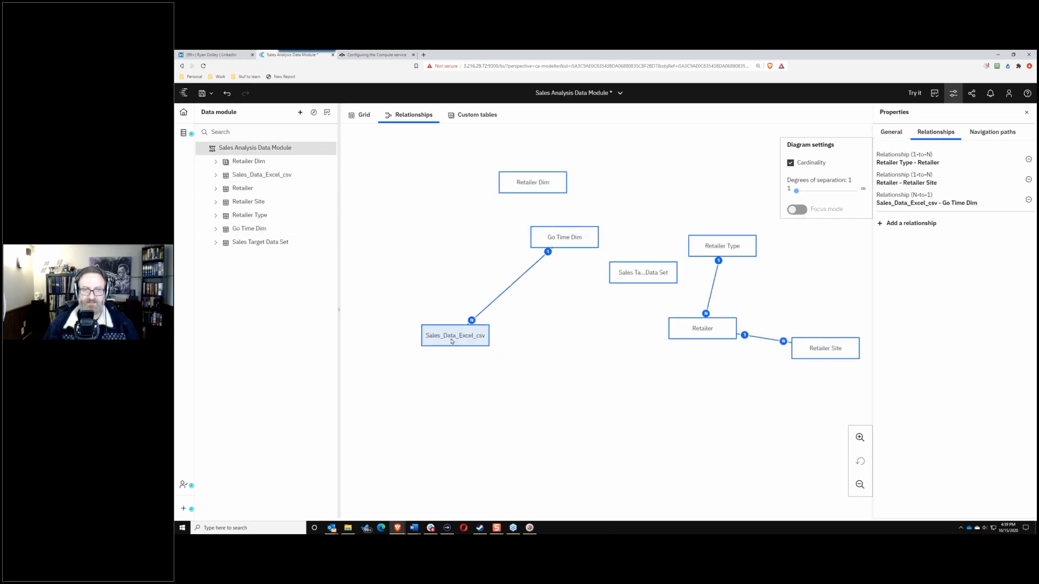
left_click_drag(552, 189, 599, 369)
left_click_drag(698, 340, 609, 412)
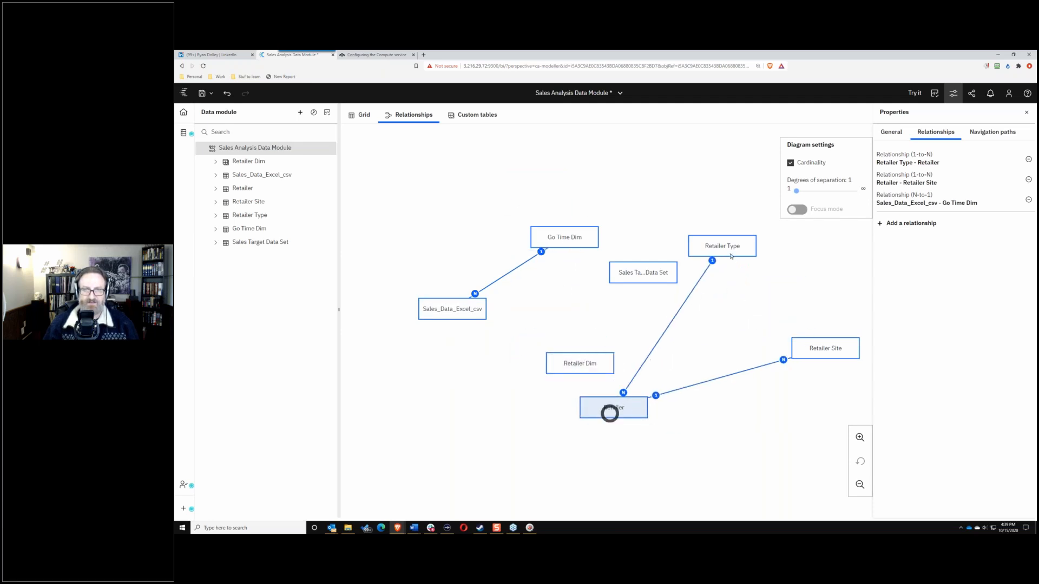
left_click_drag(722, 247, 528, 422)
left_click_drag(816, 348, 689, 422)
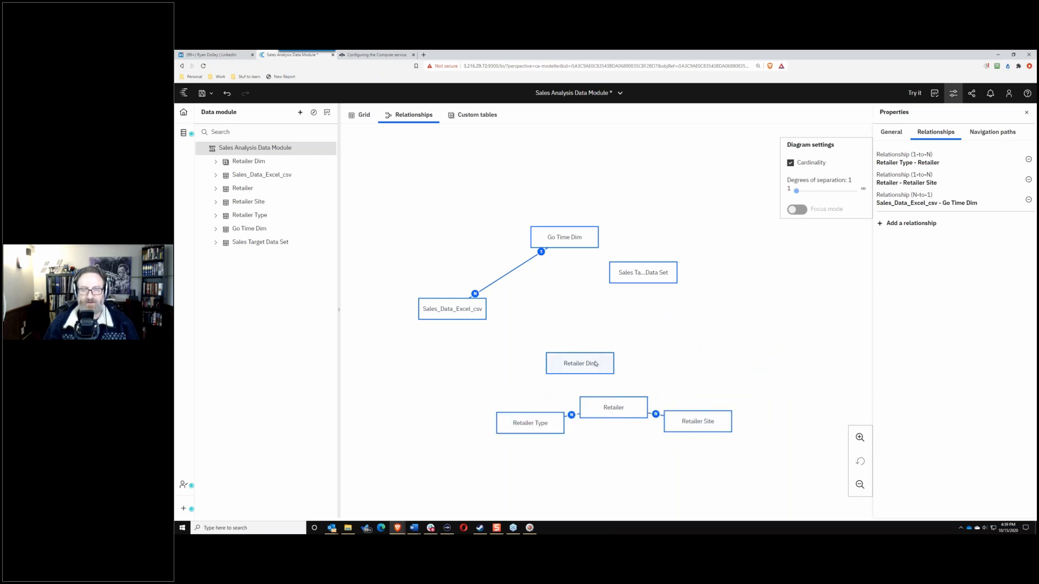
left_click_drag(518, 423, 486, 423)
left_click_drag(613, 407, 580, 396)
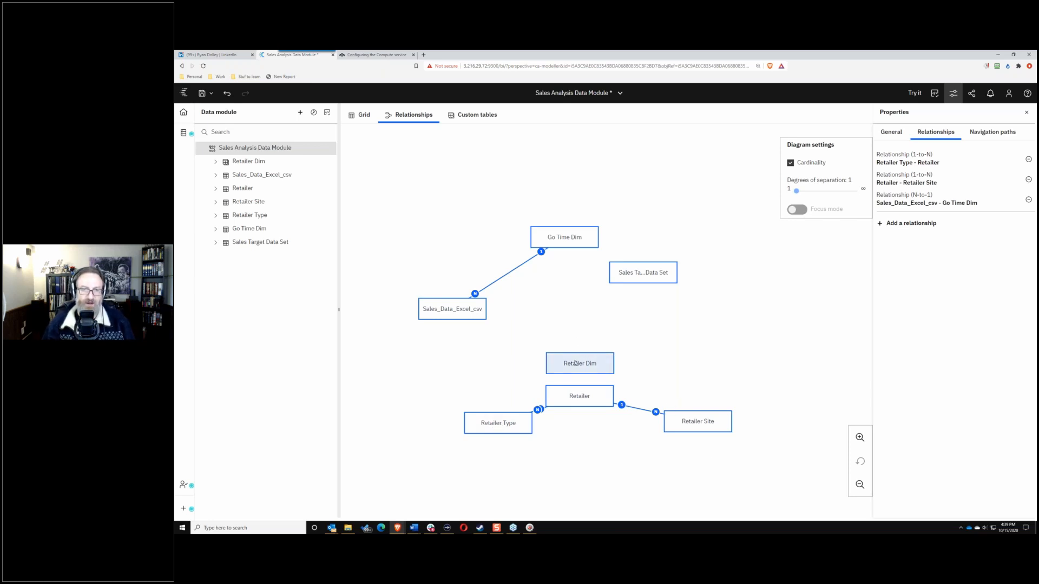
Step: Stack Retailer Dim over Retailer, with Retailer Type and Retailer Site below, and nudge Sales Target
left_click_drag(576, 363, 562, 358)
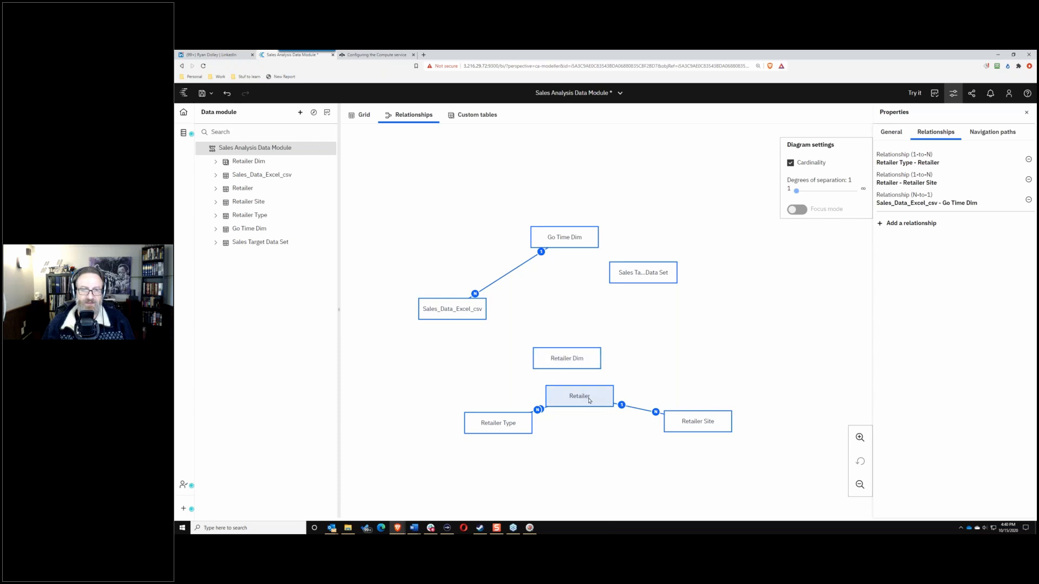
left_click_drag(586, 396, 576, 390)
left_click_drag(503, 428, 480, 440)
left_click_drag(711, 429, 654, 449)
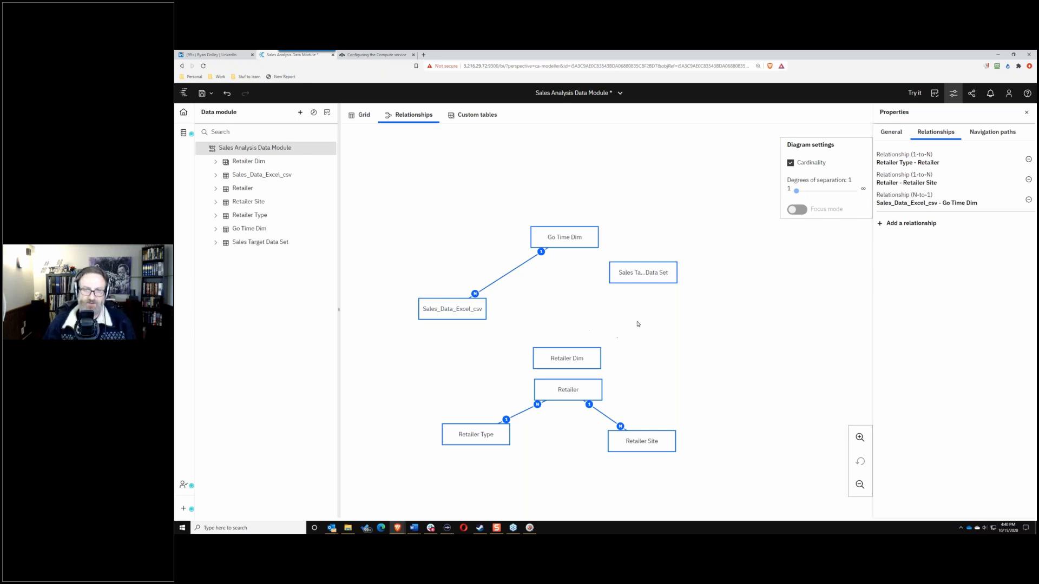
left_click_drag(643, 272, 665, 288)
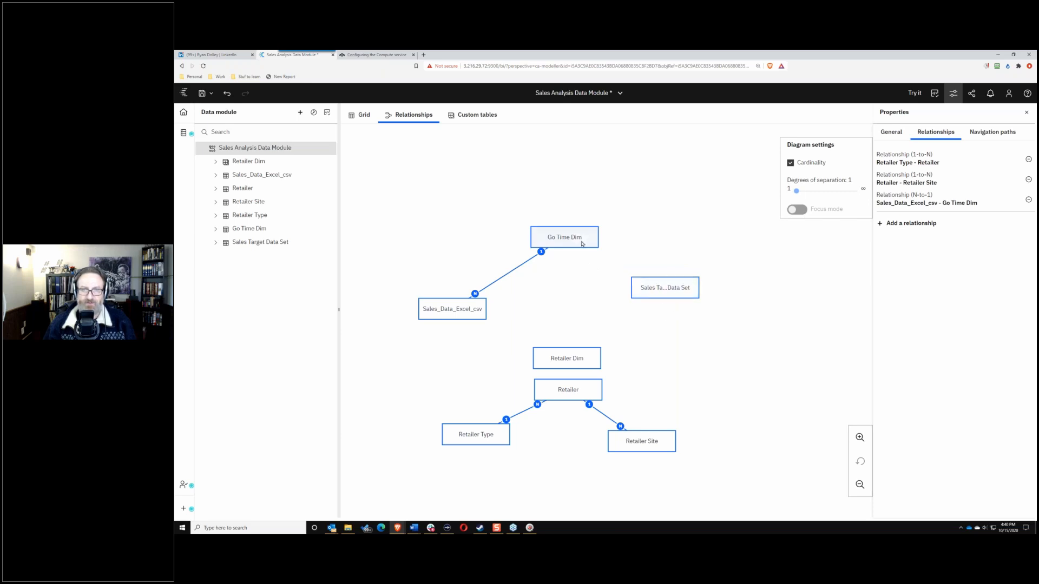
Step: Join Sales Target Data Set to Go Time Dim on Month key, preview the result, and create the relationship
left_click(665, 288)
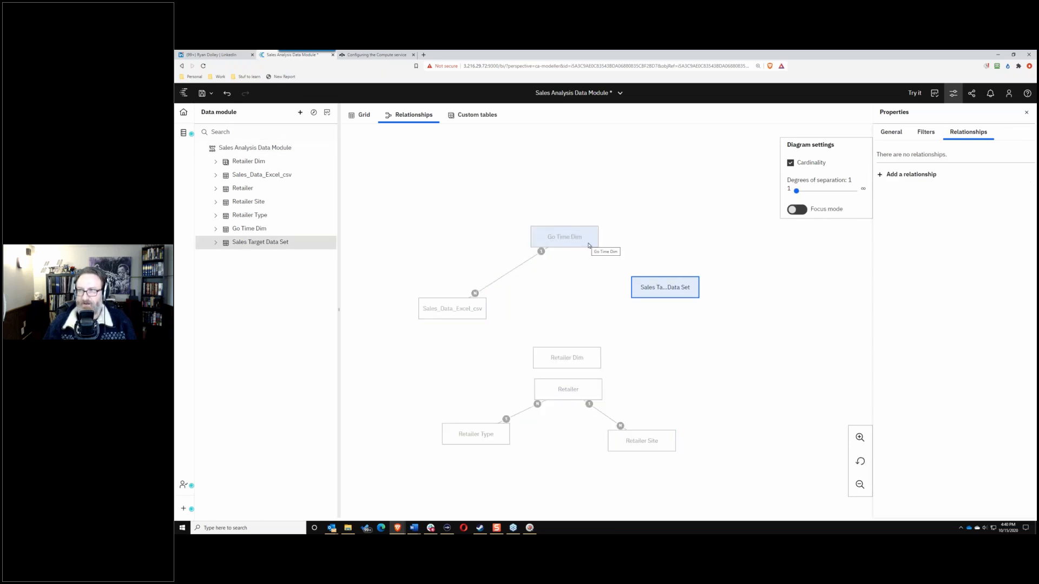
left_click(574, 236, "ctrl")
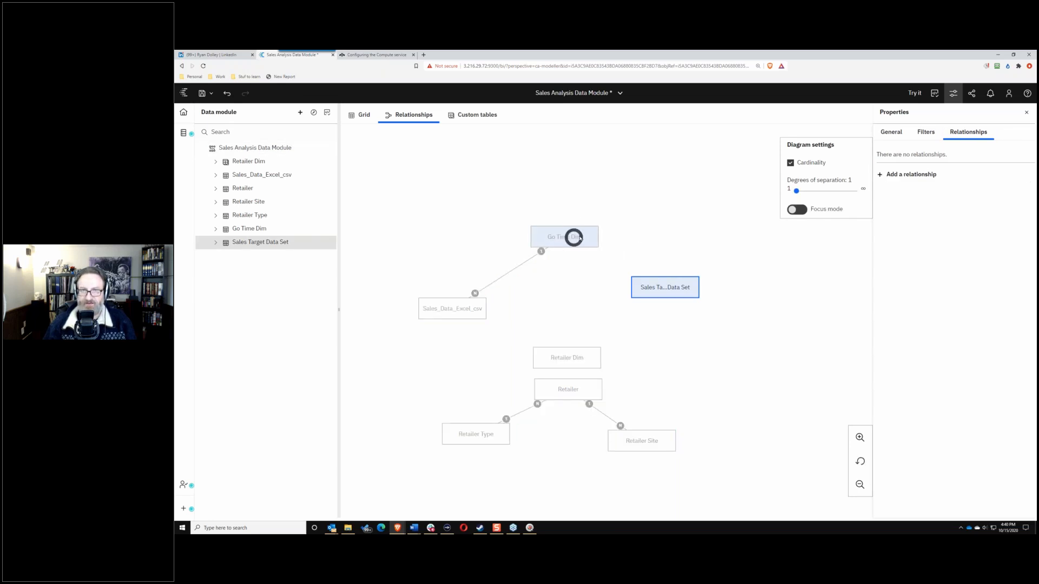
right_click(578, 240)
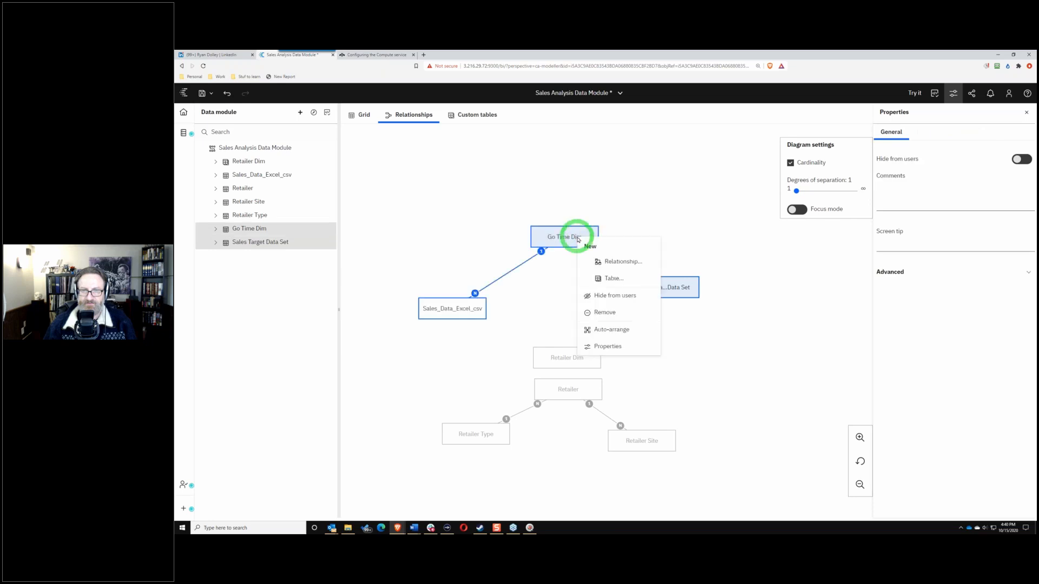
left_click(627, 260)
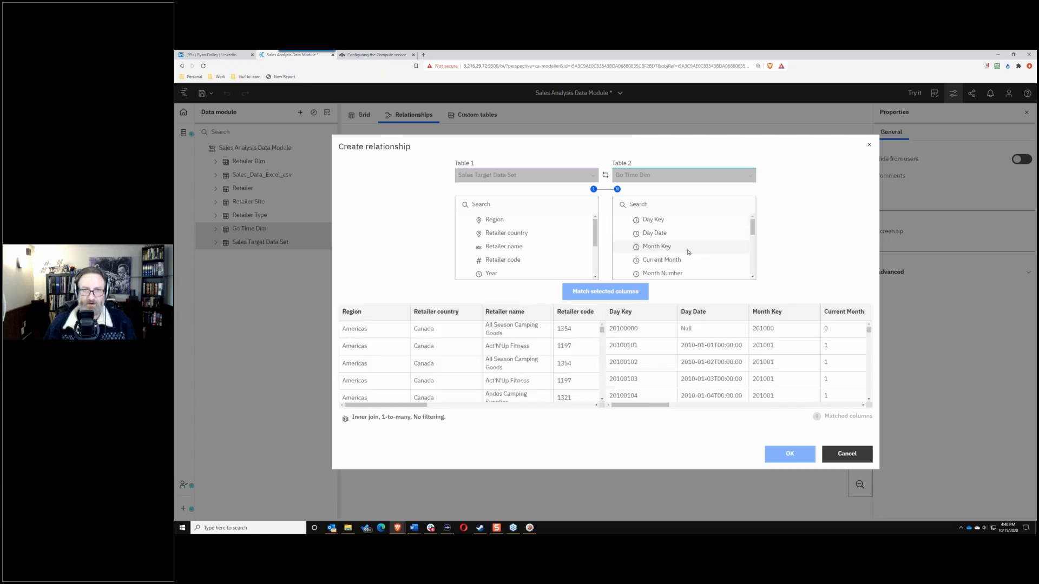
scroll(510, 236, "down", 3)
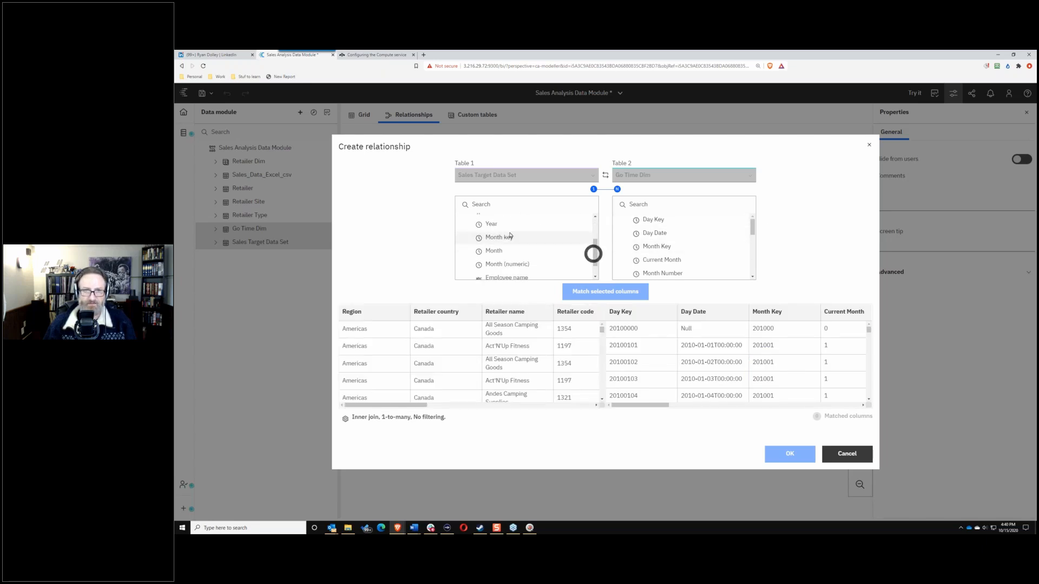
left_click(510, 236)
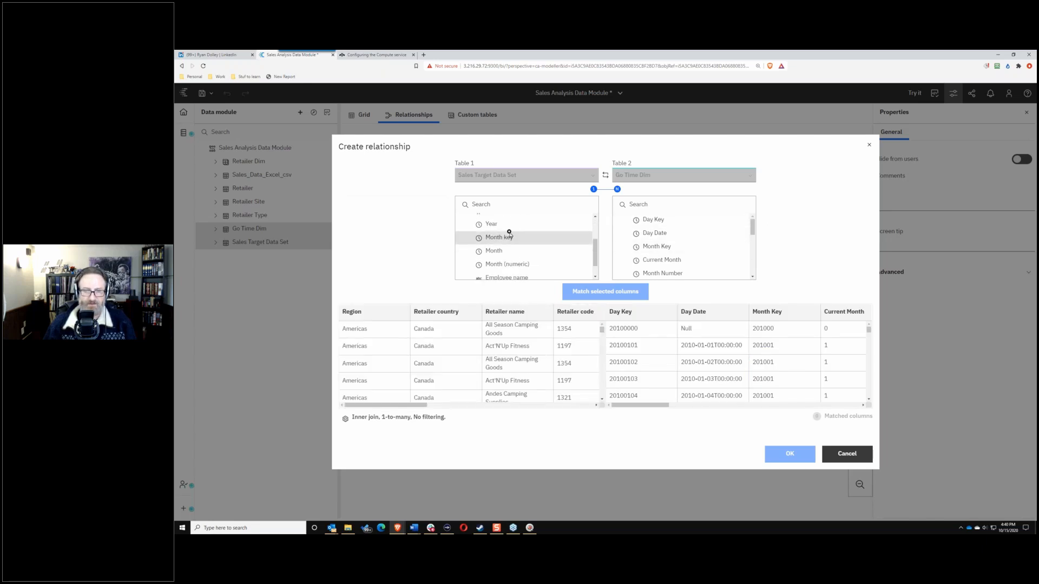
left_click(669, 249)
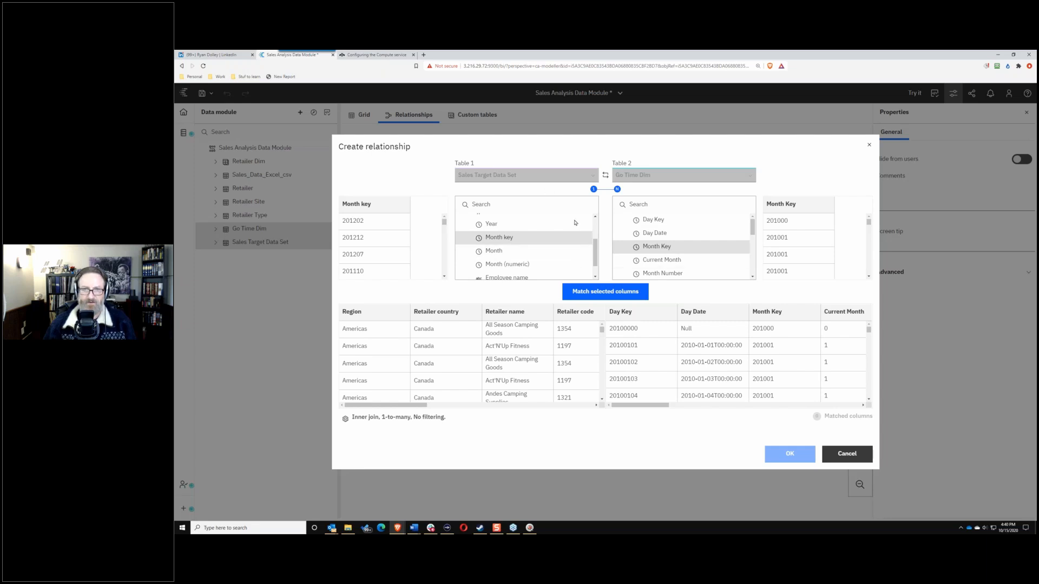
left_click(606, 292)
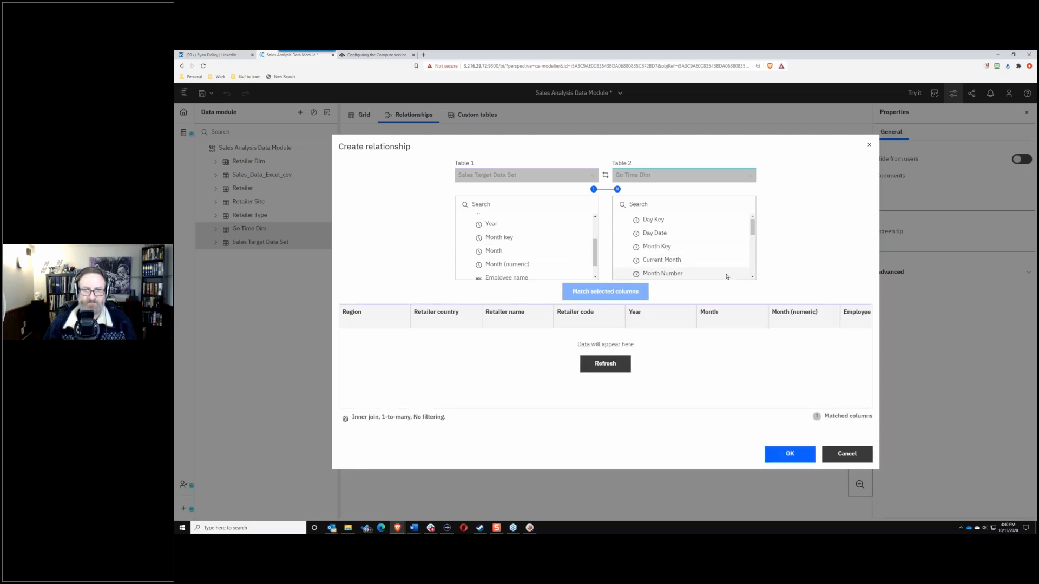
left_click(611, 370)
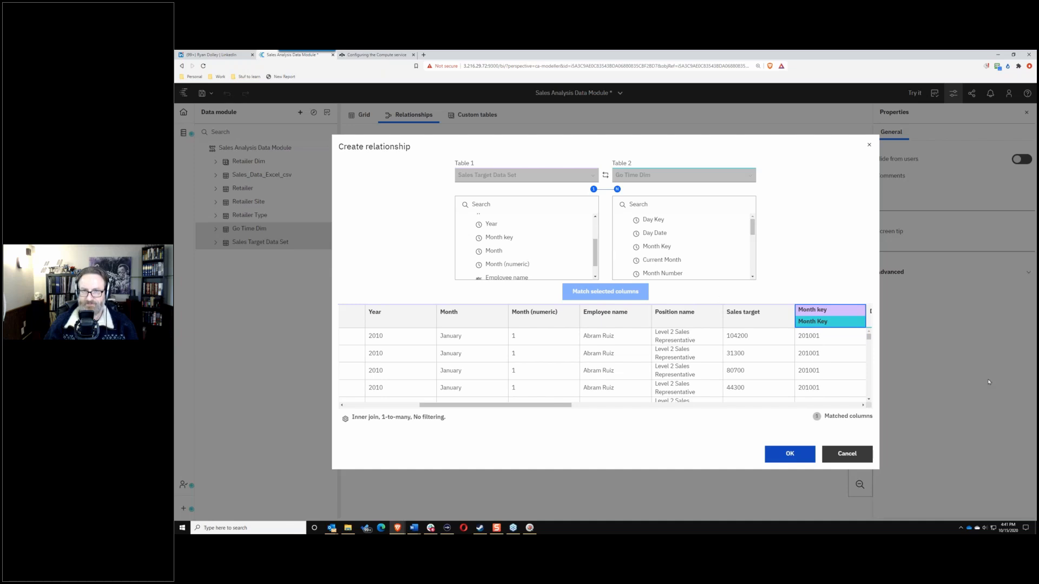
left_click(790, 454)
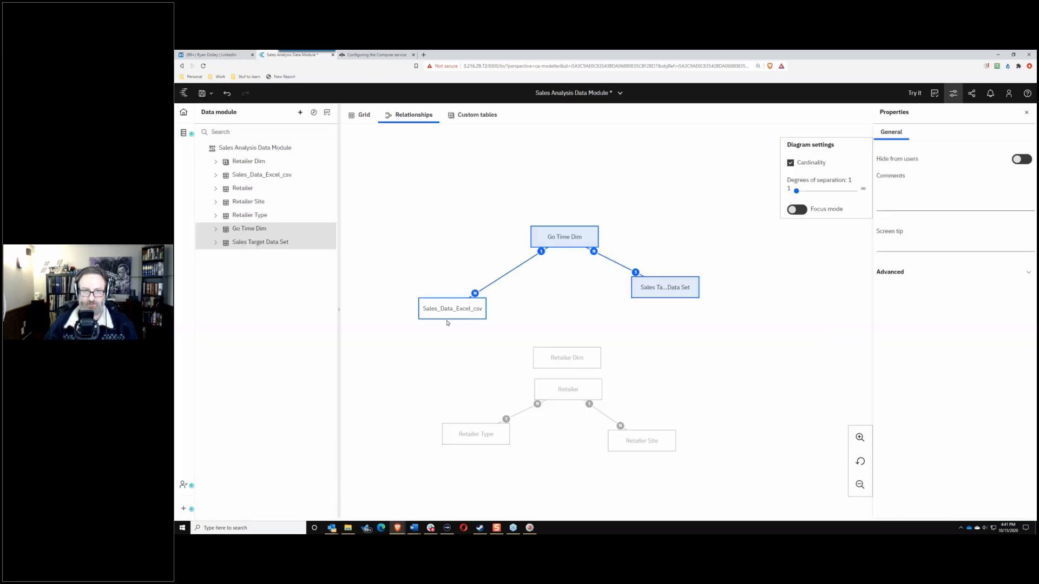
Step: Start a new relationship from Sales Target Data Set with Retailer Dim as the second table
left_click_drag(573, 361, 571, 351)
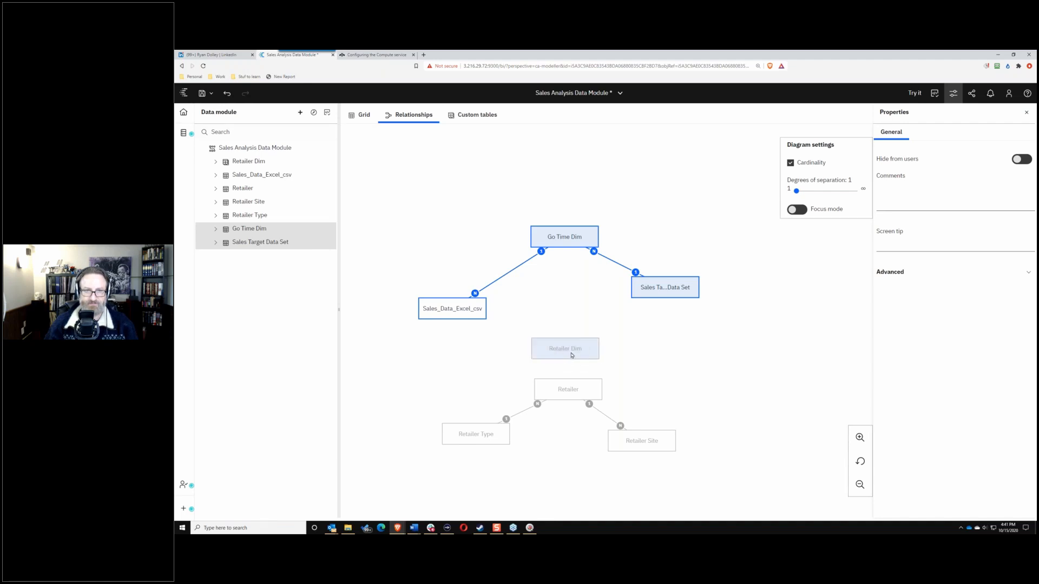
left_click(572, 355)
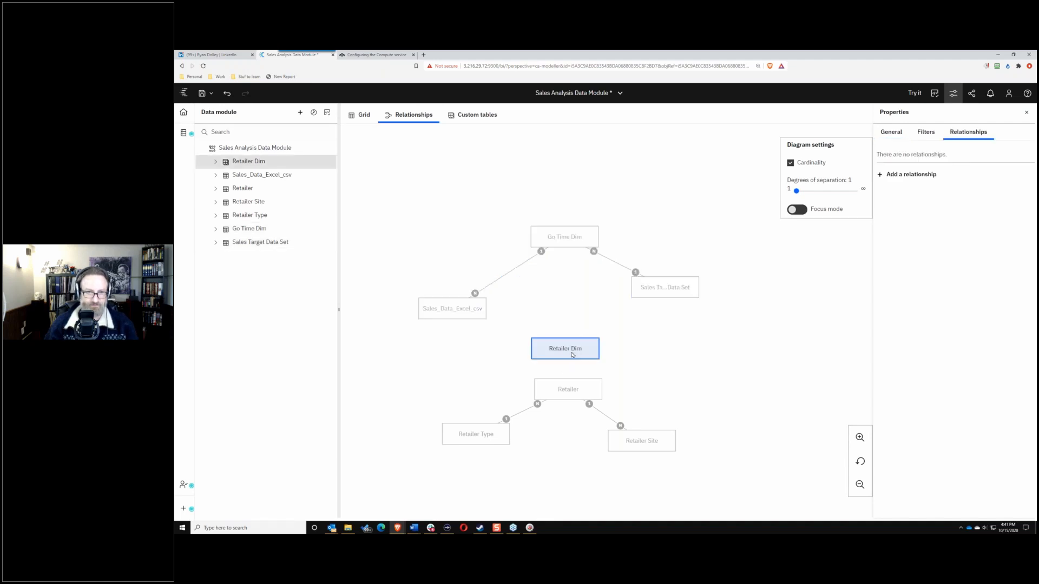
left_click(672, 294)
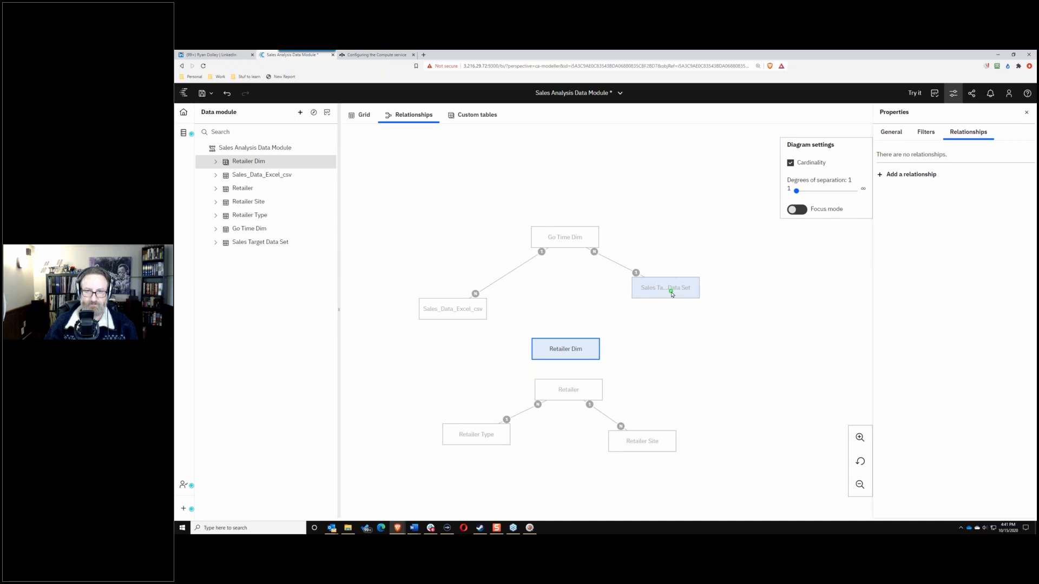
right_click(671, 294)
left_click(705, 329)
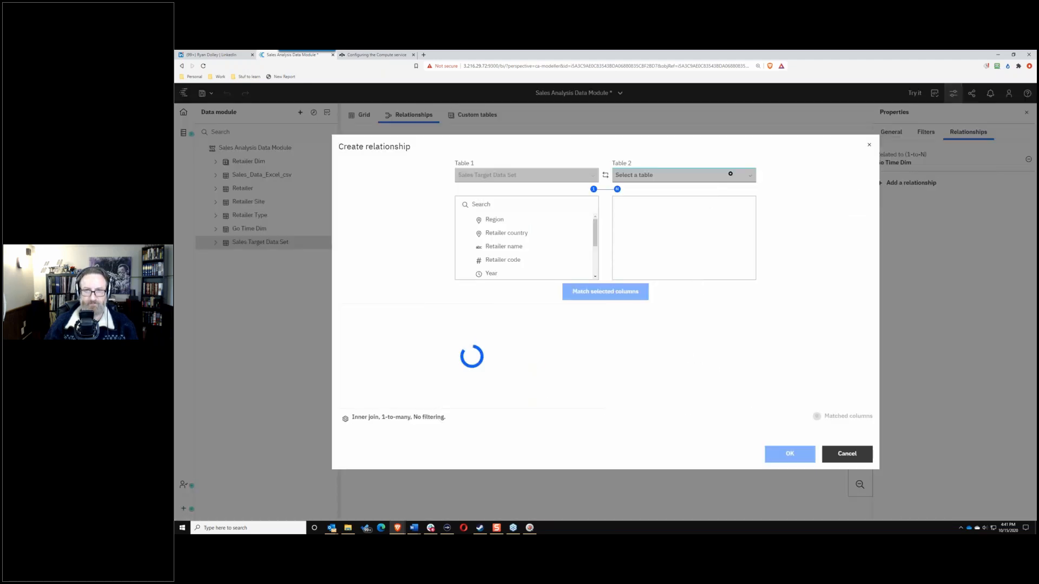
left_click(729, 174)
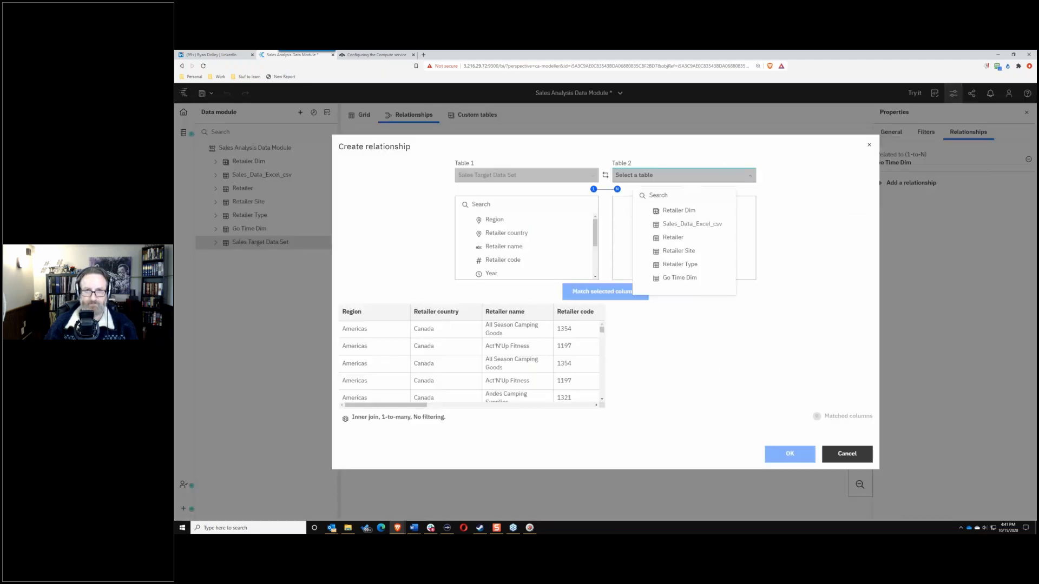
left_click(677, 278)
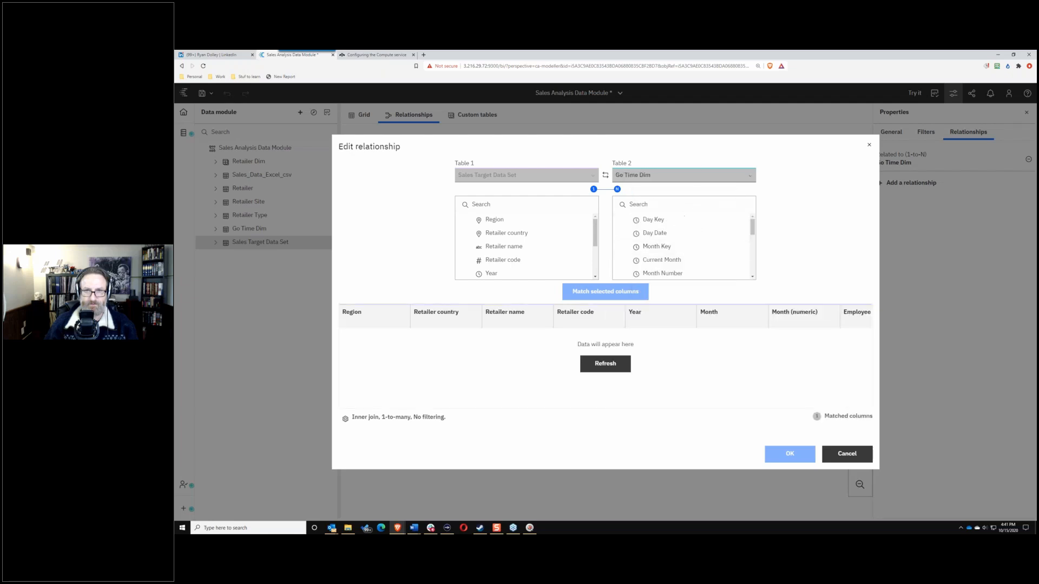
left_click(751, 174)
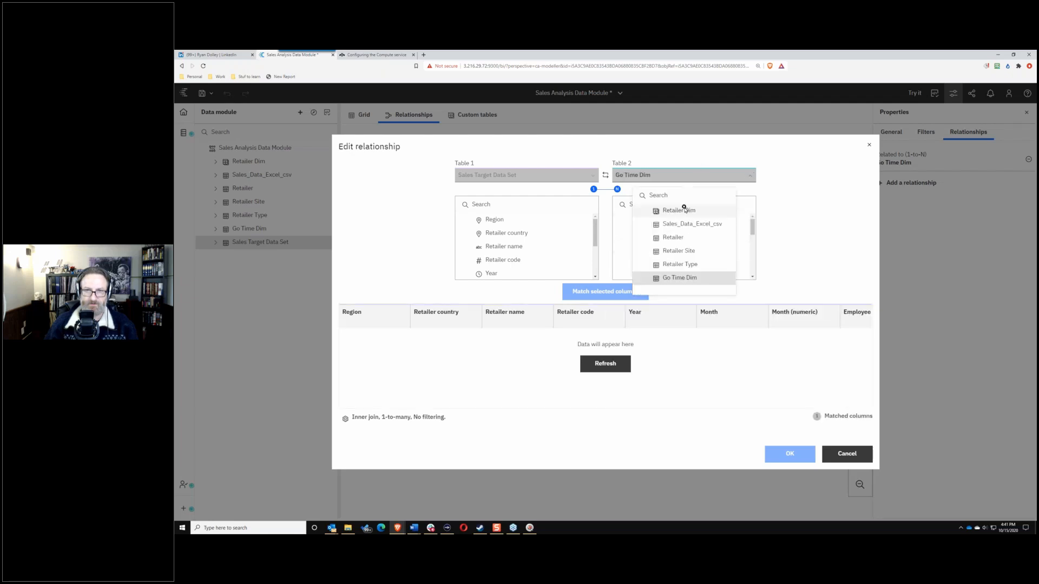
left_click(680, 211)
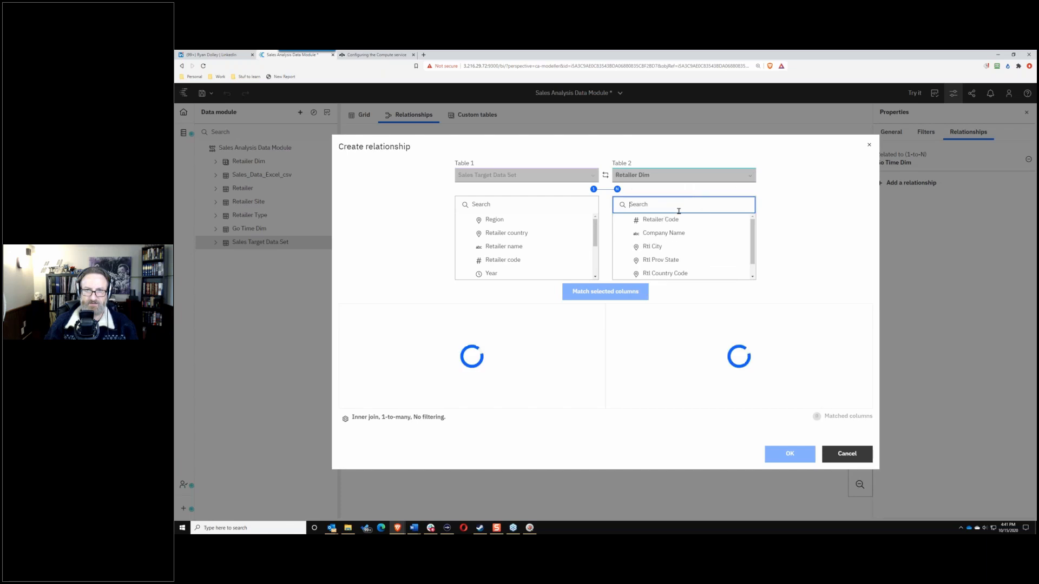
Step: Match Retailer code on both tables as a Many-to-1 join and create the relationship
left_click(507, 261)
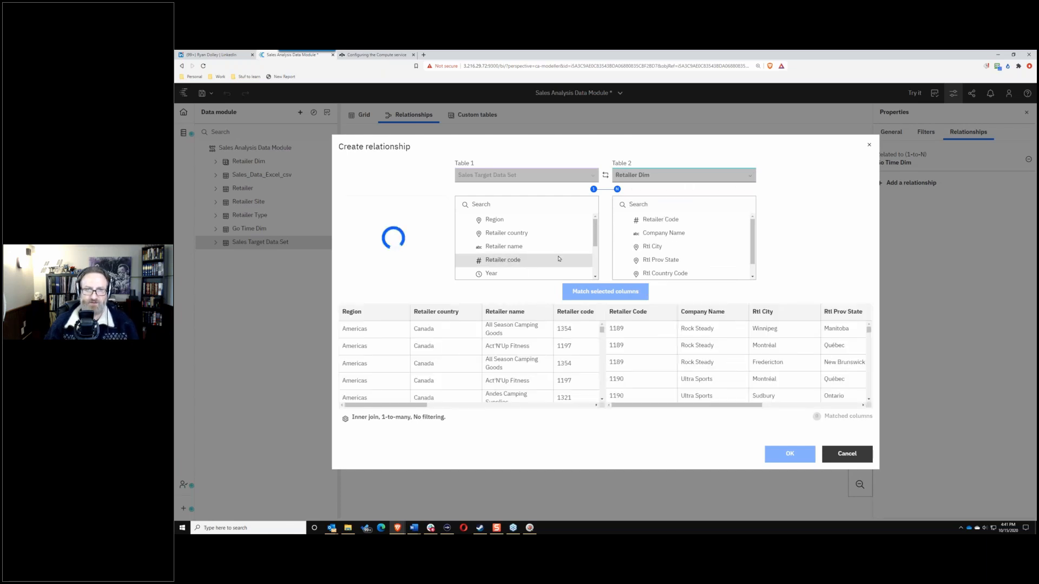
left_click(656, 220)
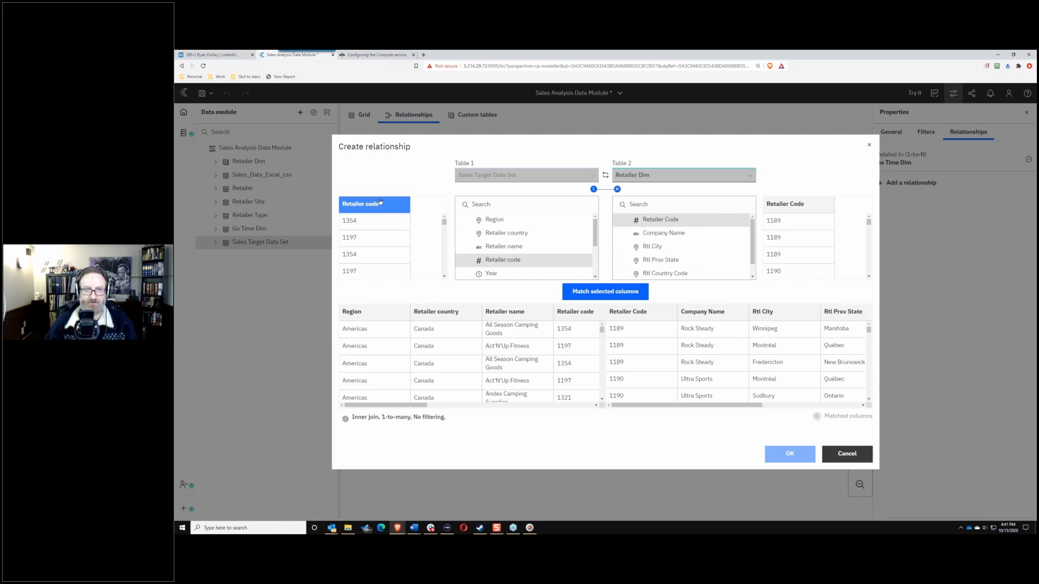
left_click(344, 421)
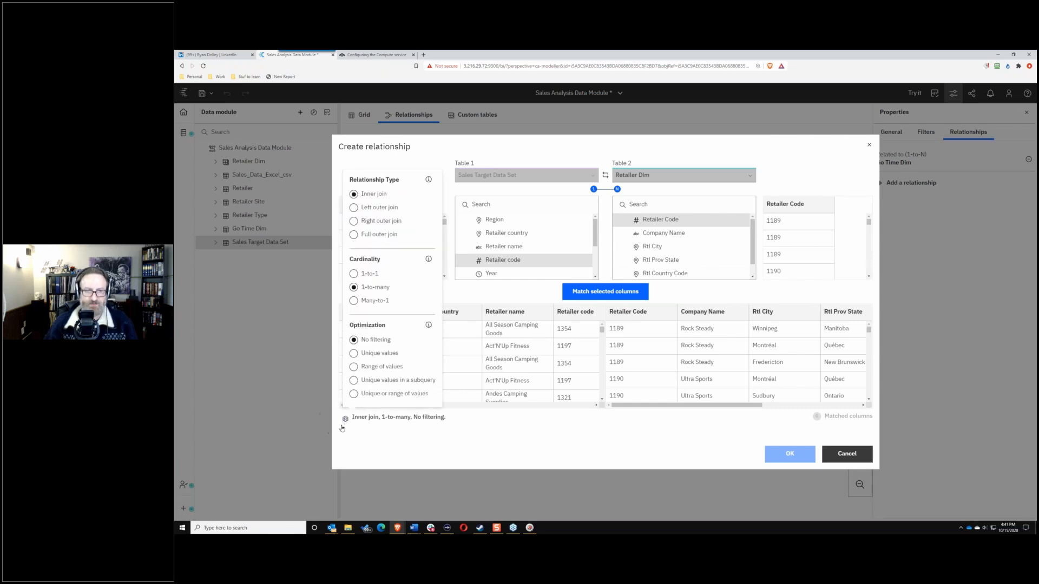
left_click(353, 301)
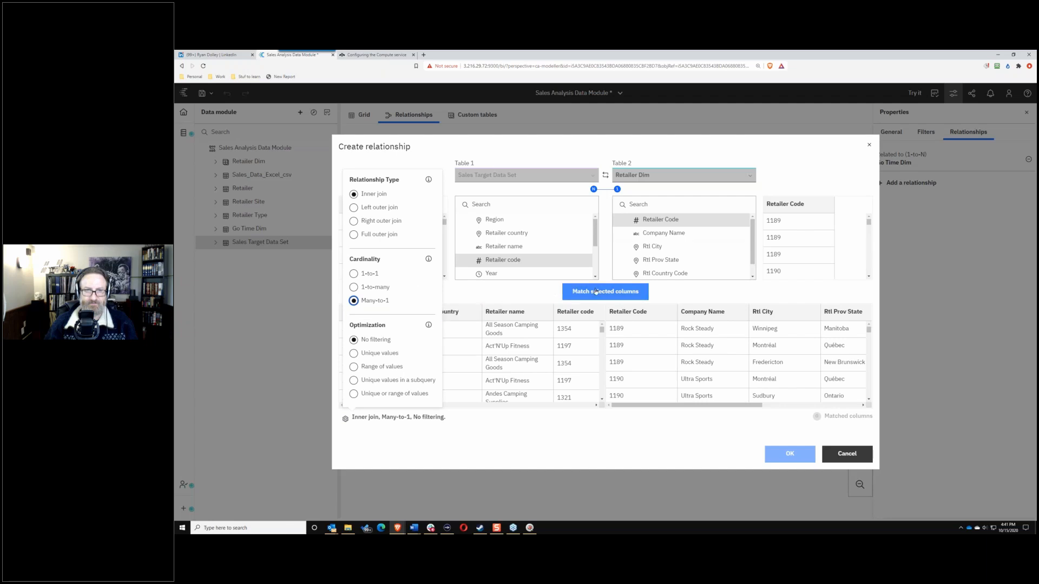
left_click(575, 292)
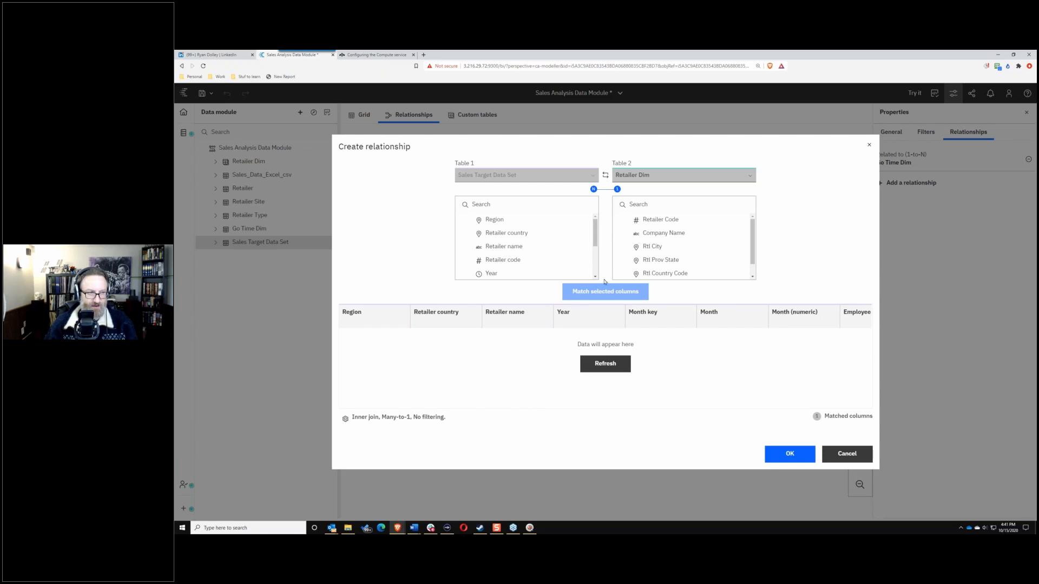
left_click(784, 457)
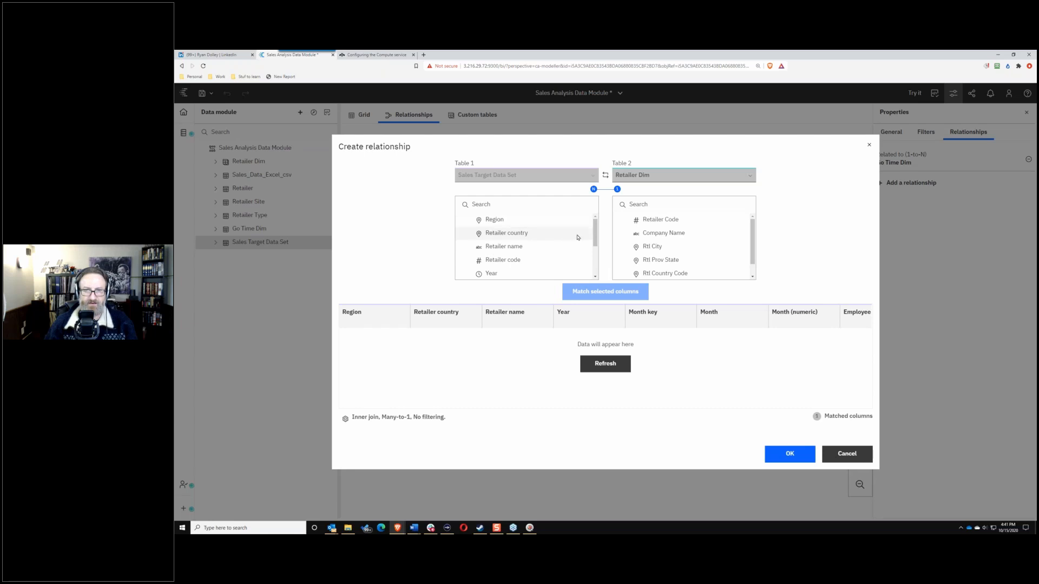
left_click(838, 416)
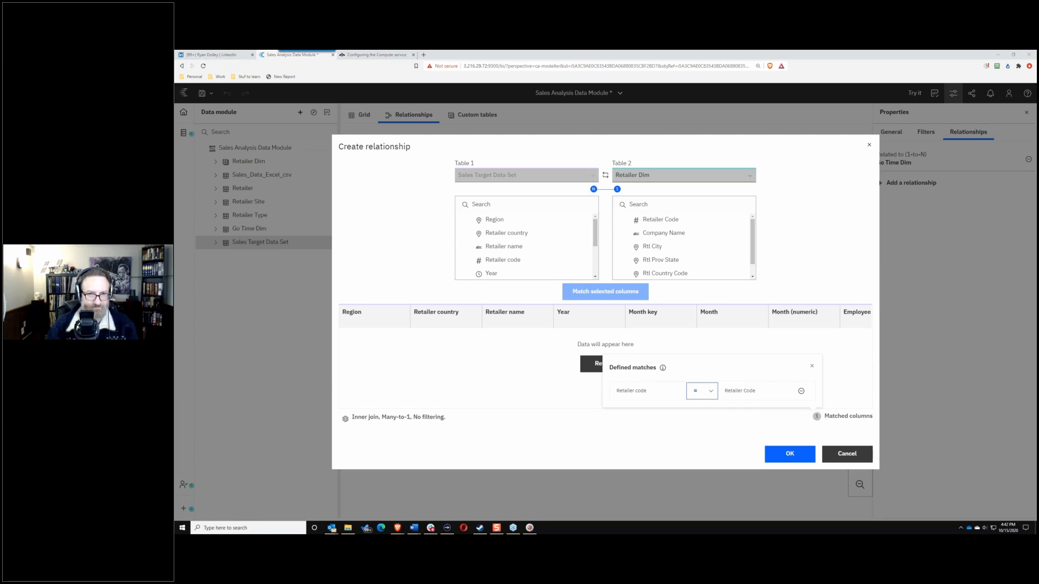
left_click(691, 443)
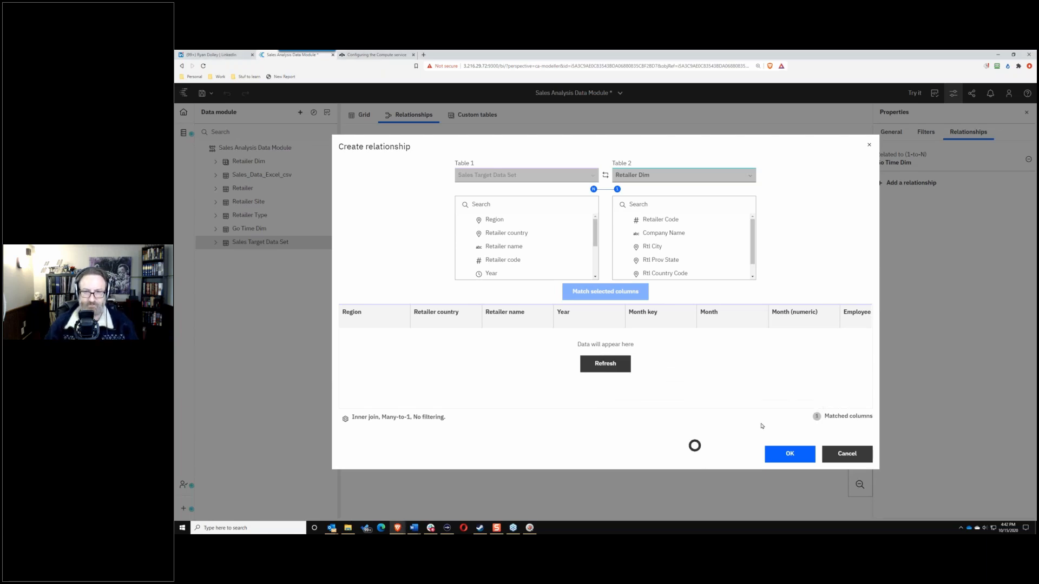
left_click(789, 454)
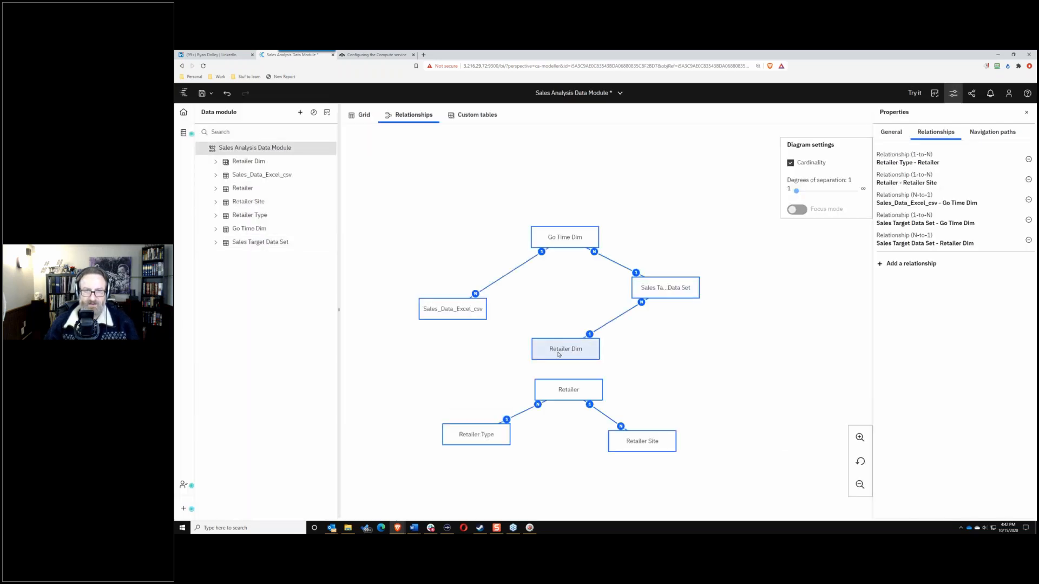
Step: Relate Sales_Data_Excel_csv to Retailer Dim on Retailer code as a Many-to-1 join
key("ctrl")
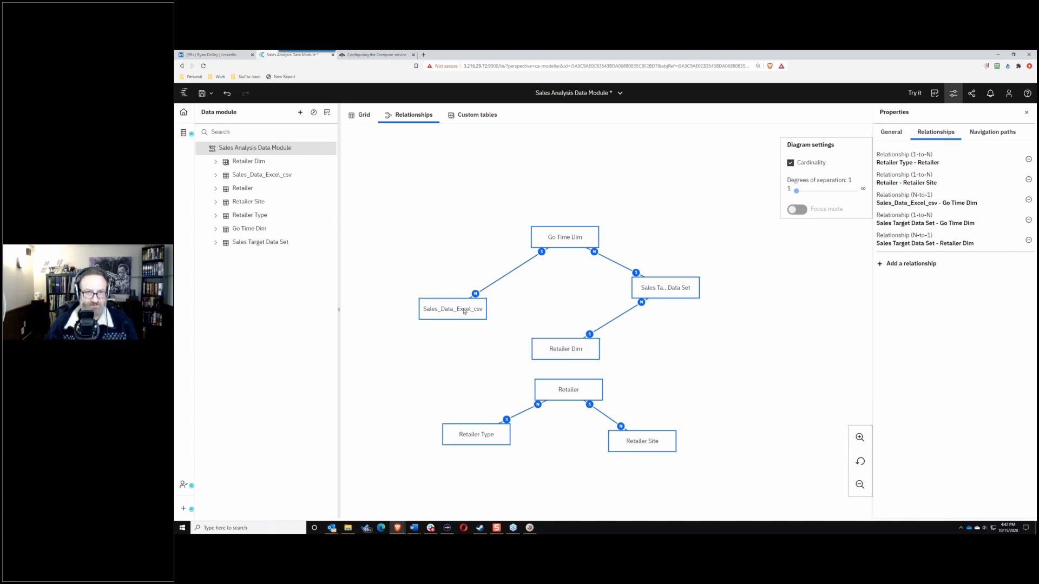
left_click(460, 307)
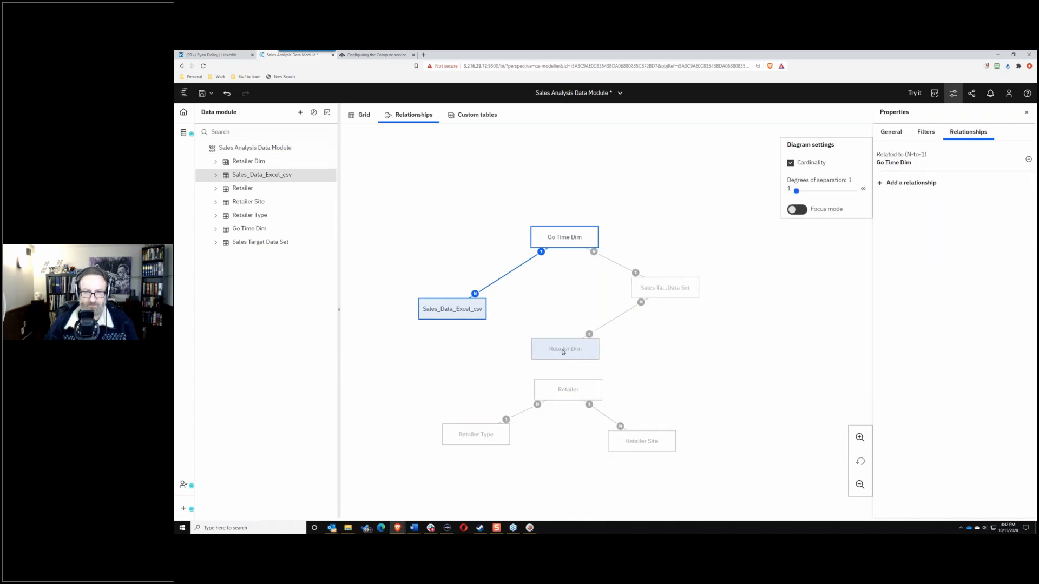
left_click(562, 350, "ctrl")
right_click(568, 353)
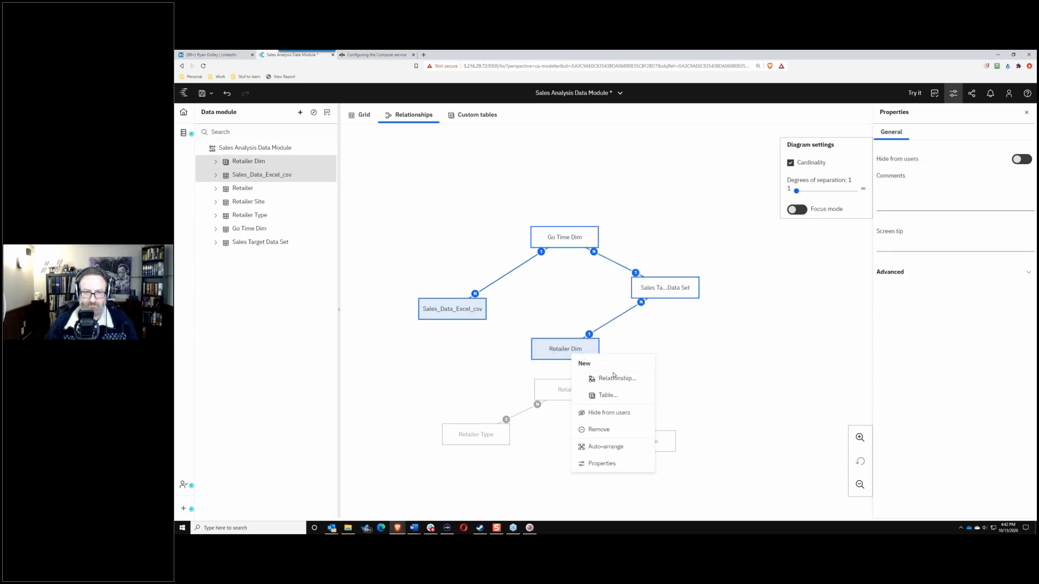
left_click(612, 374)
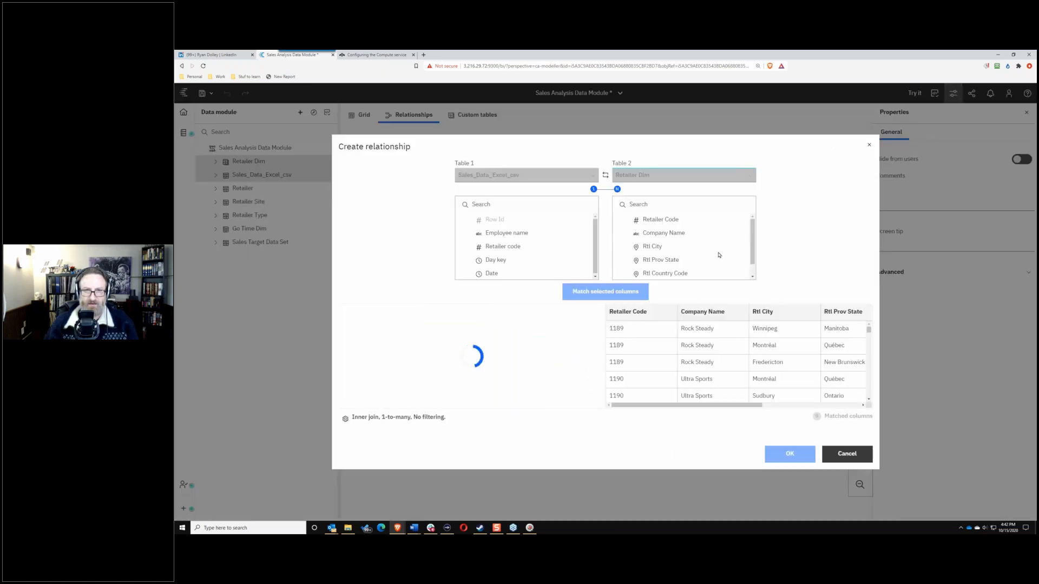
left_click(503, 247)
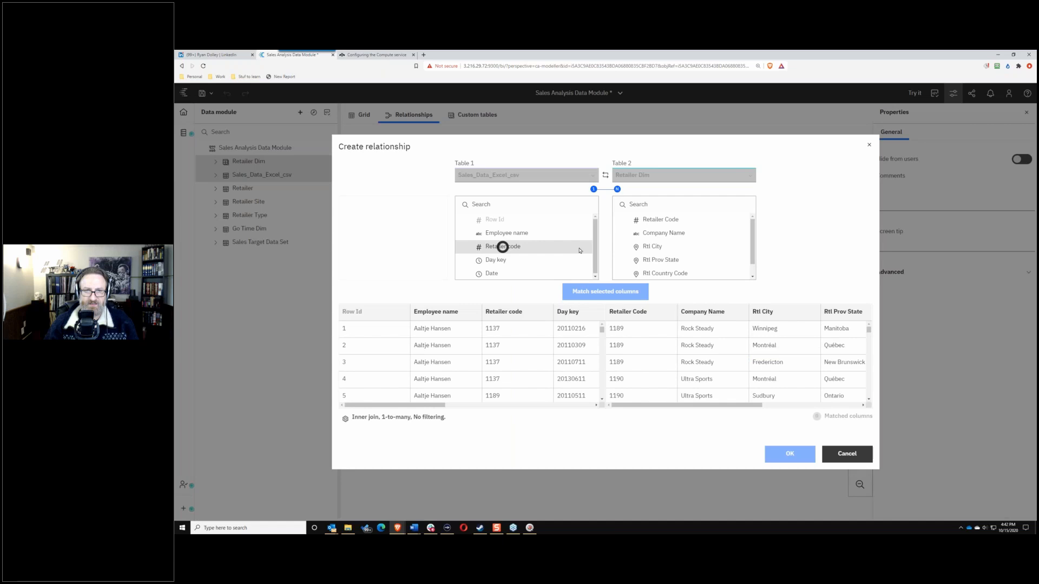
left_click(679, 221)
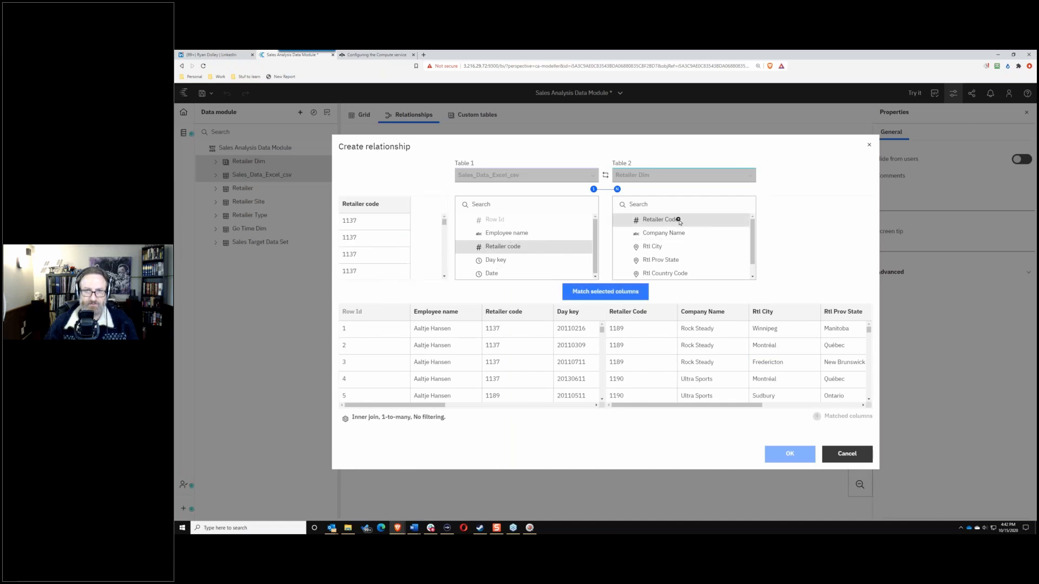
left_click(363, 418)
left_click(354, 301)
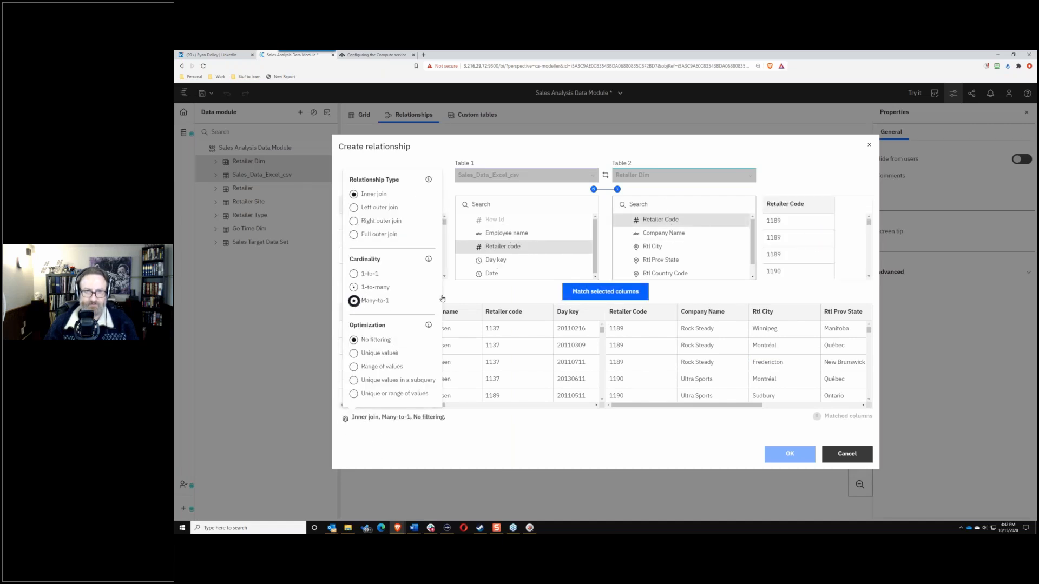
left_click(589, 291)
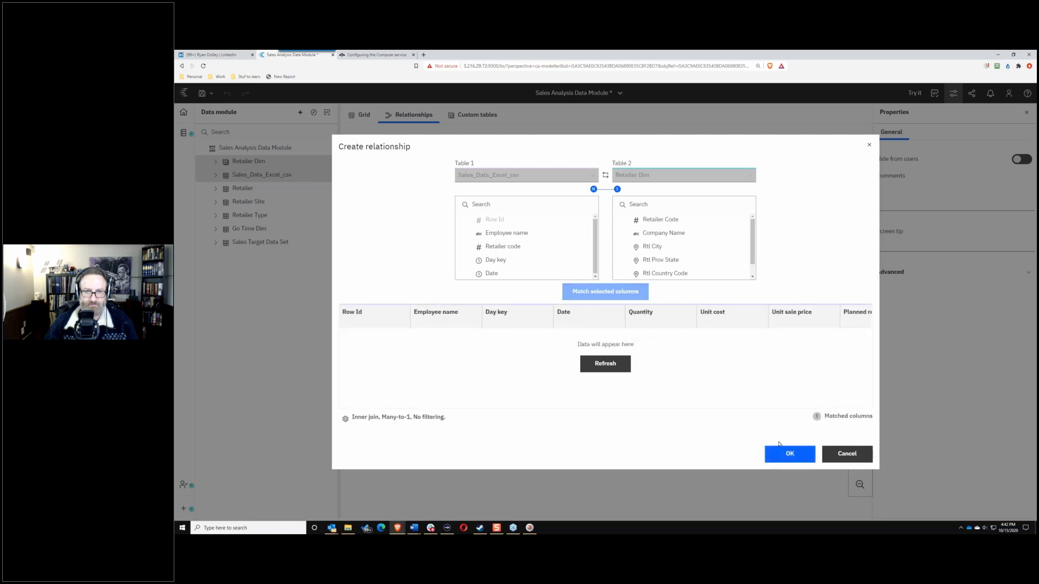
left_click(779, 452)
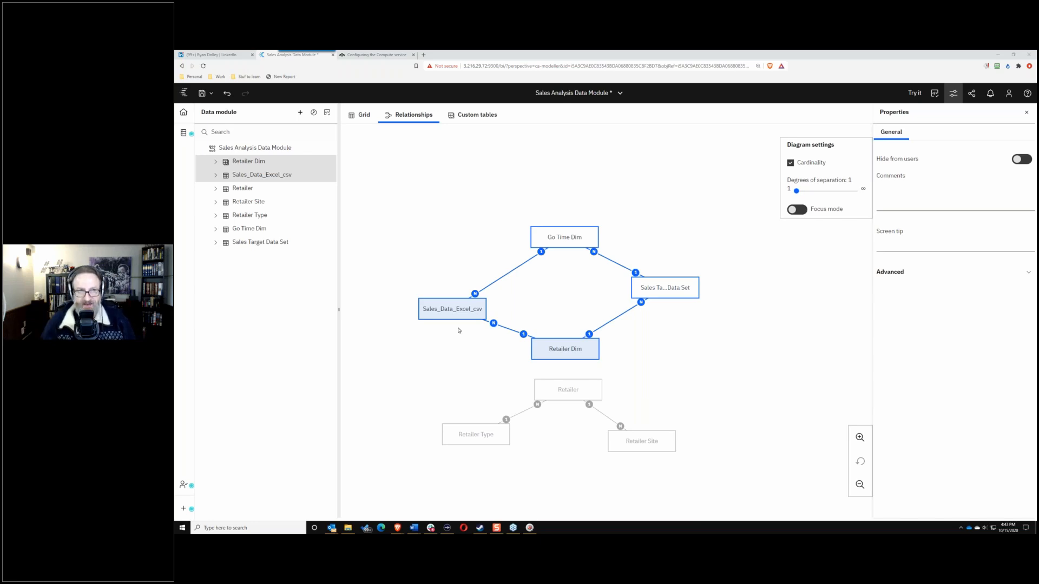
Step: Go to the Manage area's Data server connections list
left_click(184, 511)
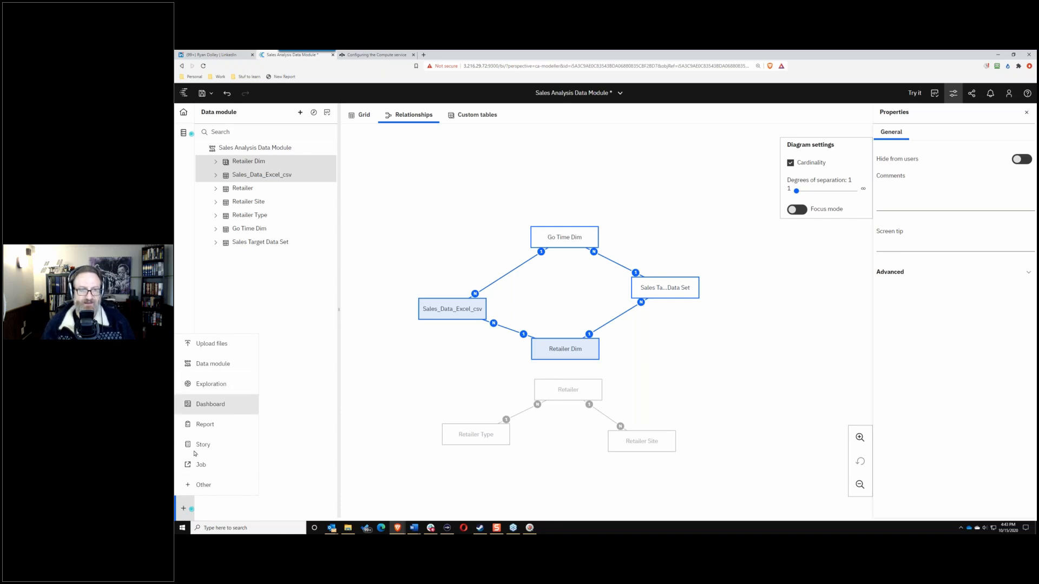
left_click(183, 509)
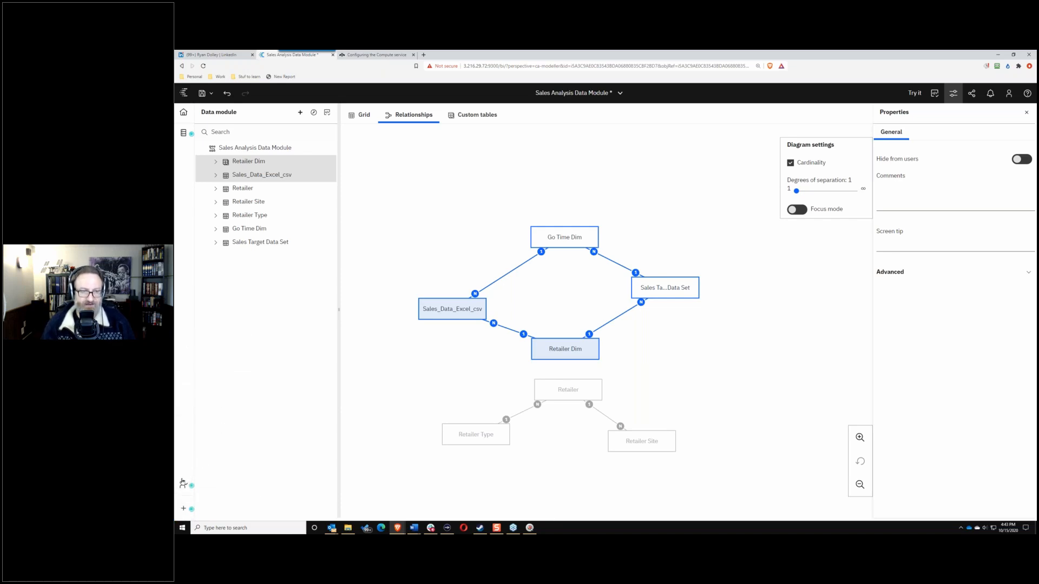
left_click(183, 483)
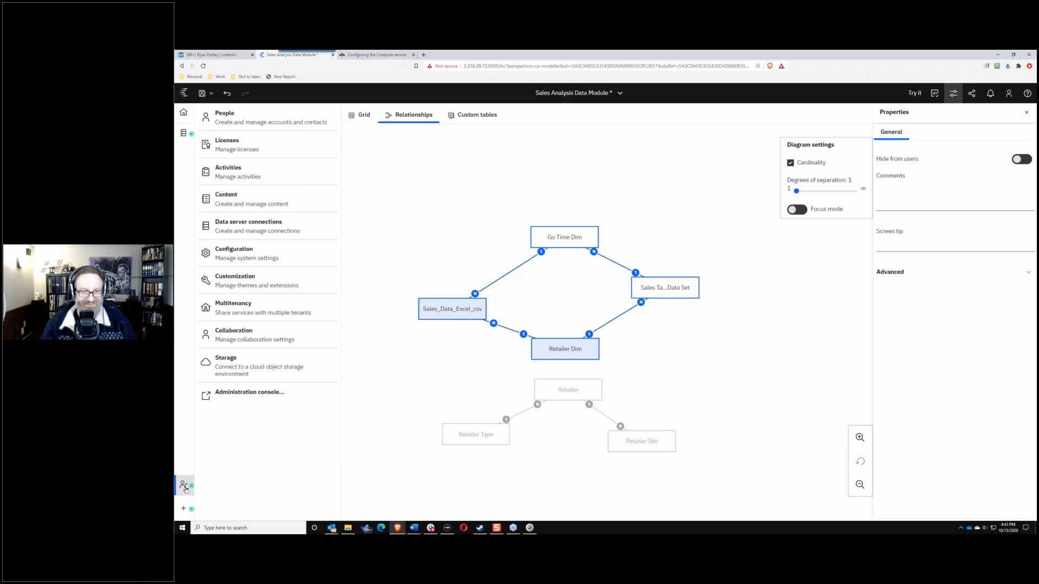
left_click(252, 225)
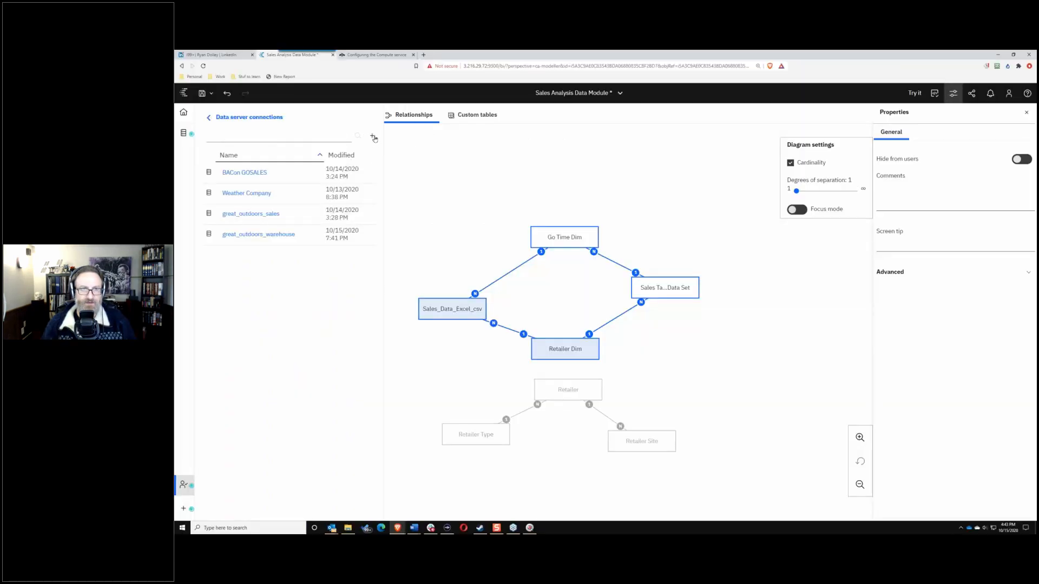
Step: Start a new data server connection and browse the available connection types
left_click(372, 136)
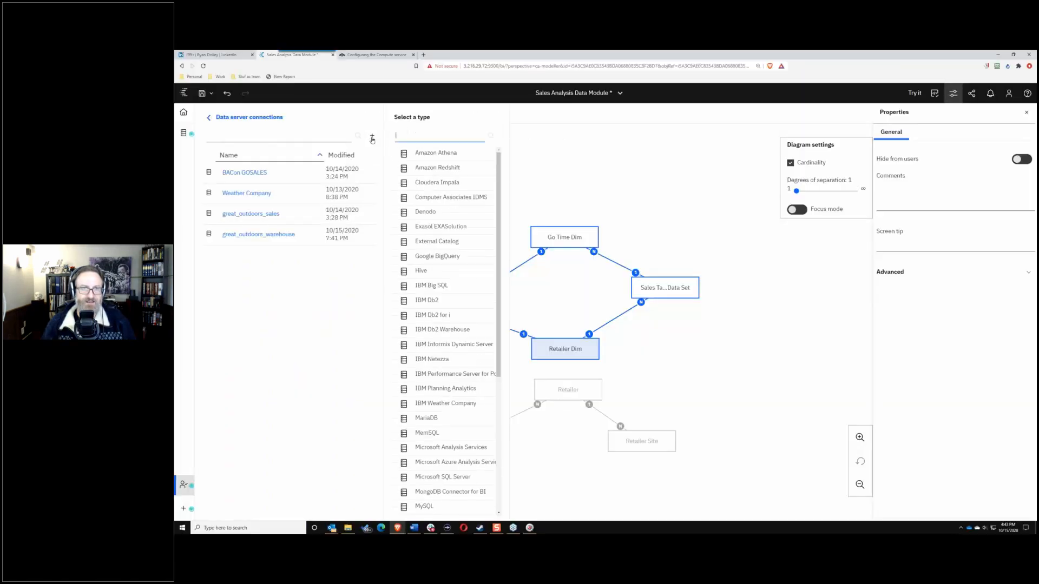
scroll(506, 225, "down", 1)
scroll(506, 224, "down", 3)
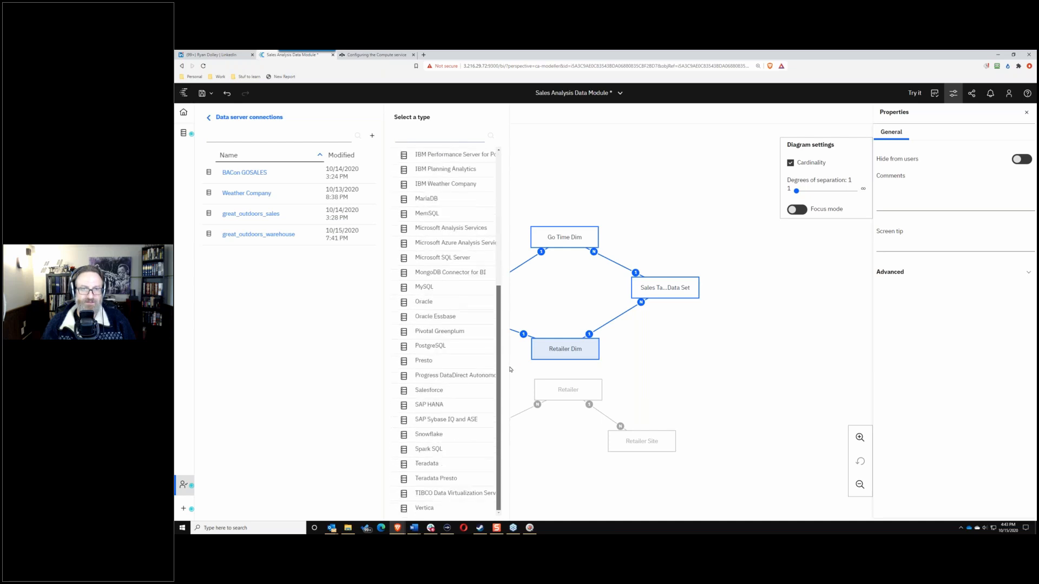
scroll(487, 161, "up", 6)
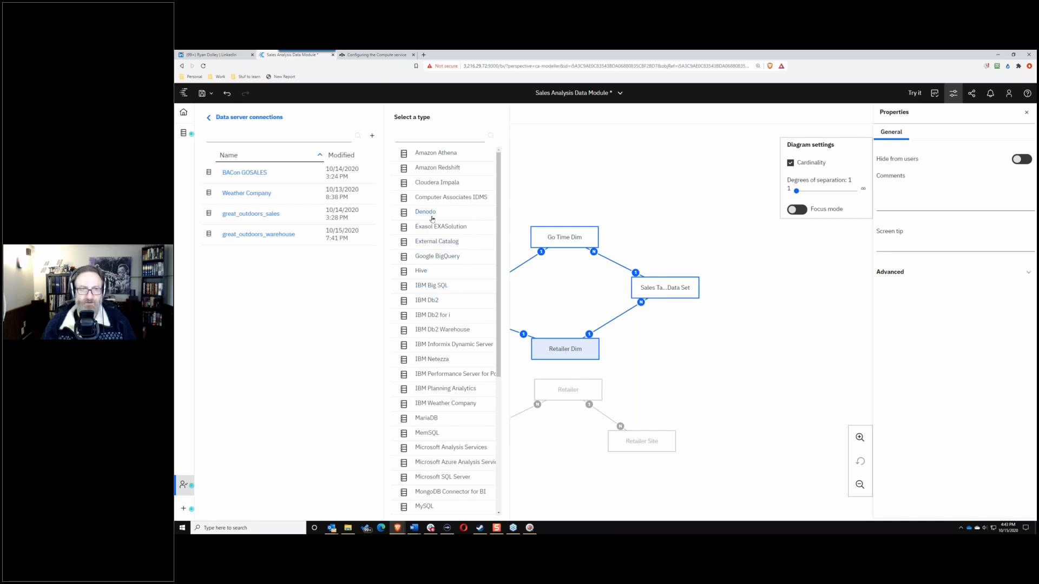
scroll(440, 249, "down", 3)
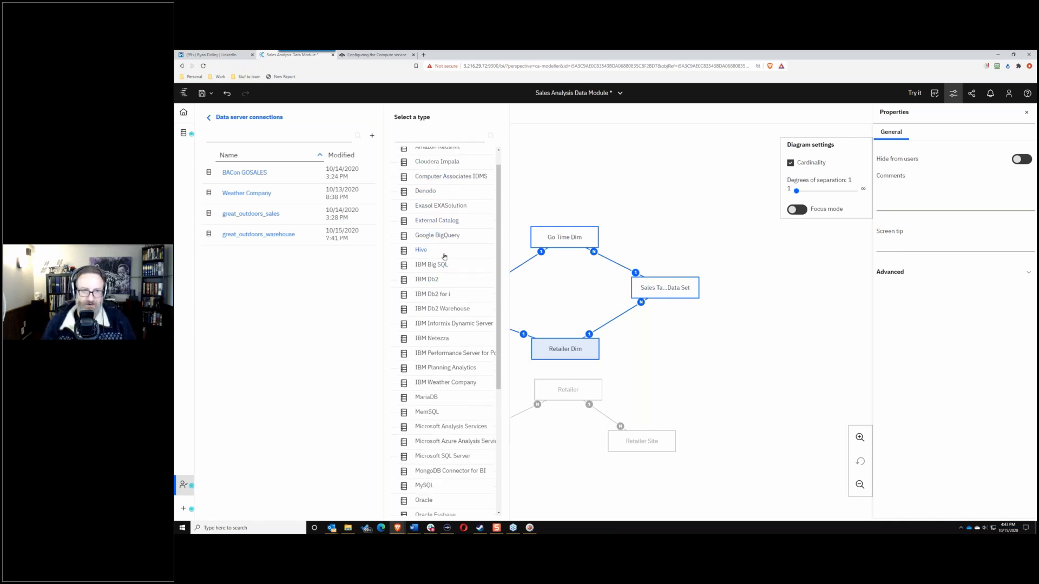
scroll(435, 274, "down", 4)
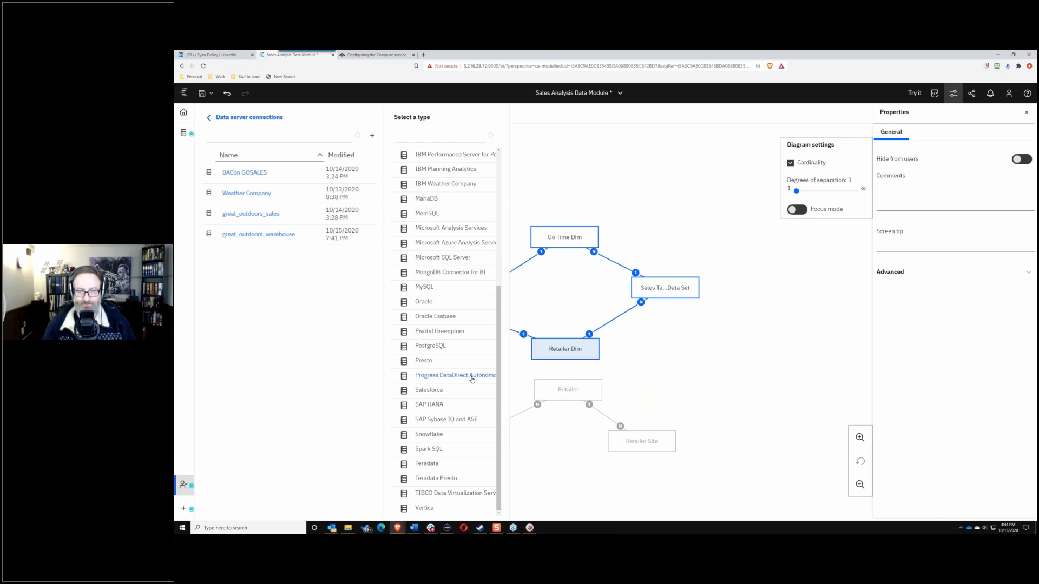
left_click(599, 176)
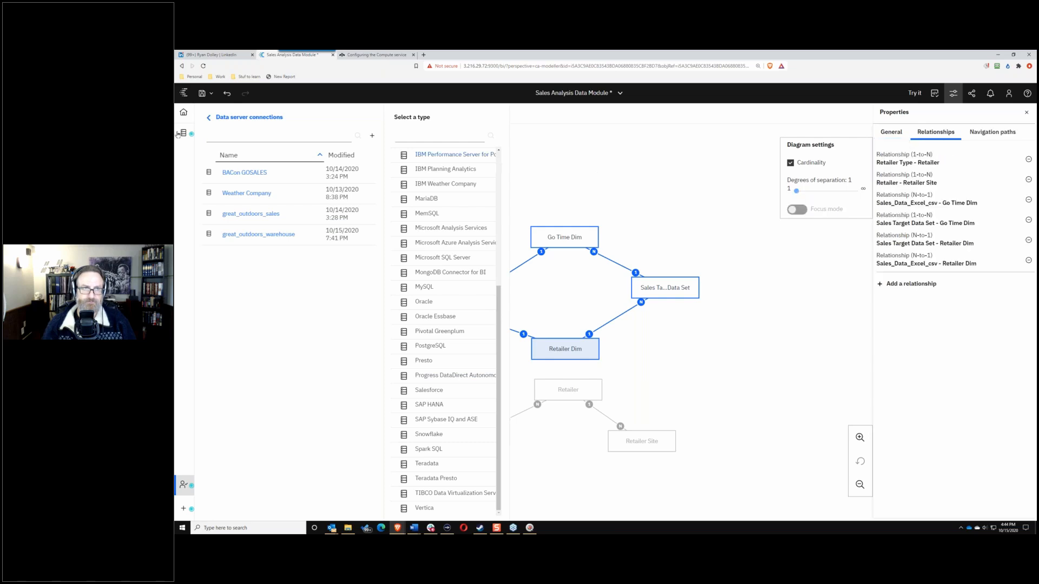
Step: Return to the data module, move Retailer and Retailer Type near Retailer Dim, and show Sales_Data_Excel_csv's actions
left_click(181, 135)
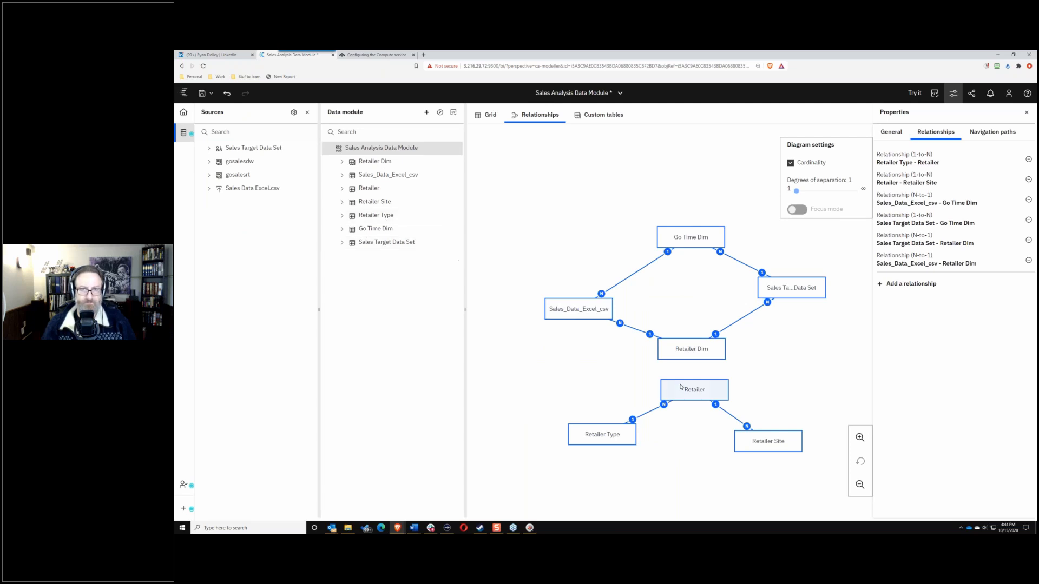
left_click_drag(694, 389, 688, 376)
left_click_drag(607, 435, 626, 444)
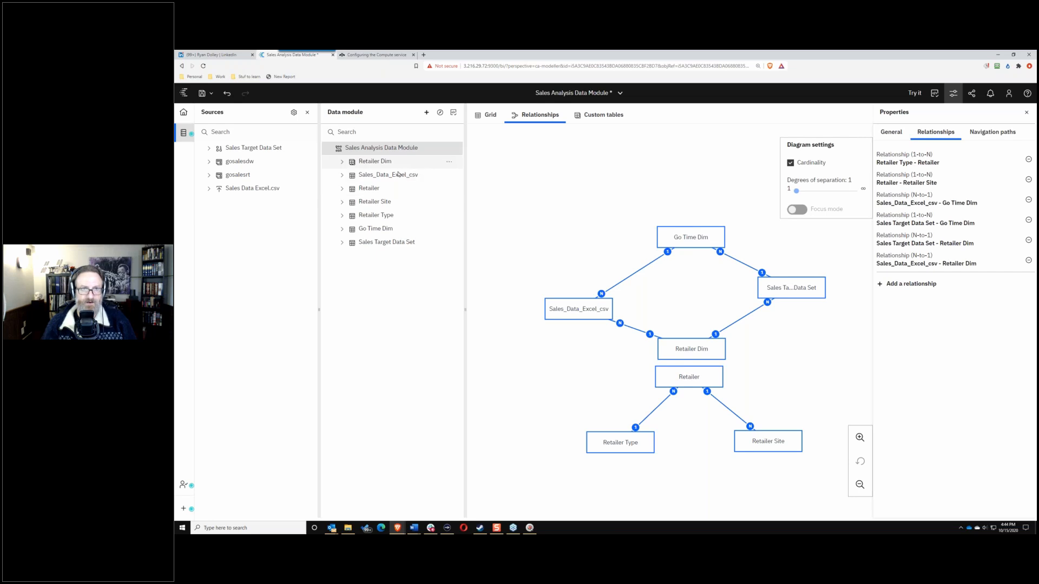
left_click(449, 176)
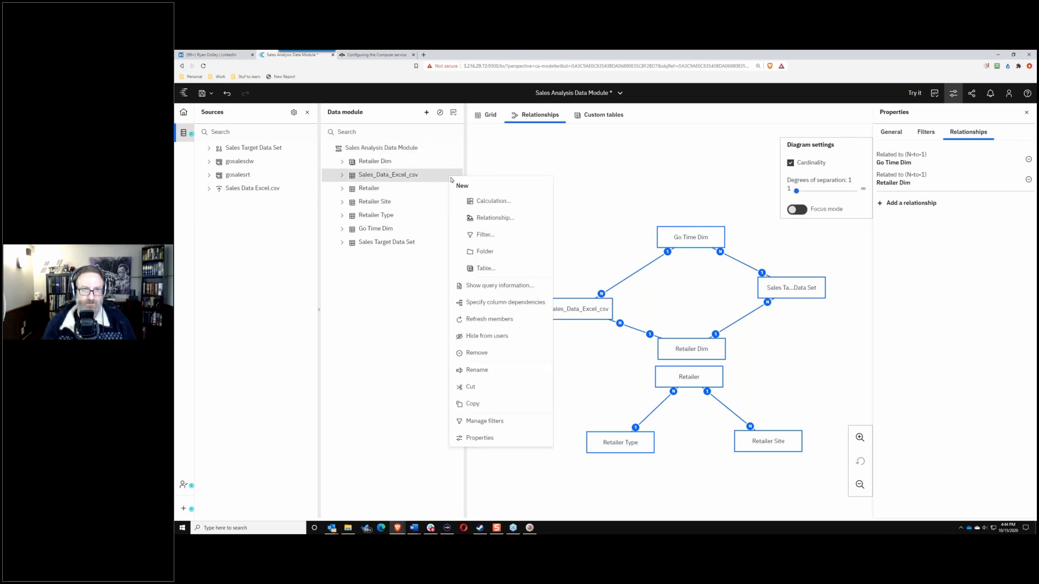
left_click(489, 203)
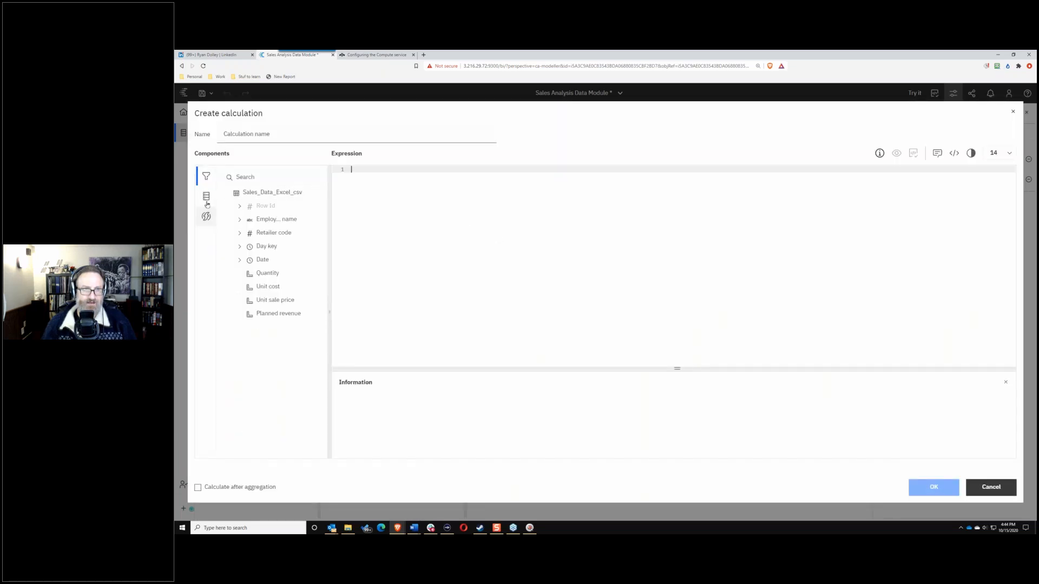
left_click(205, 219)
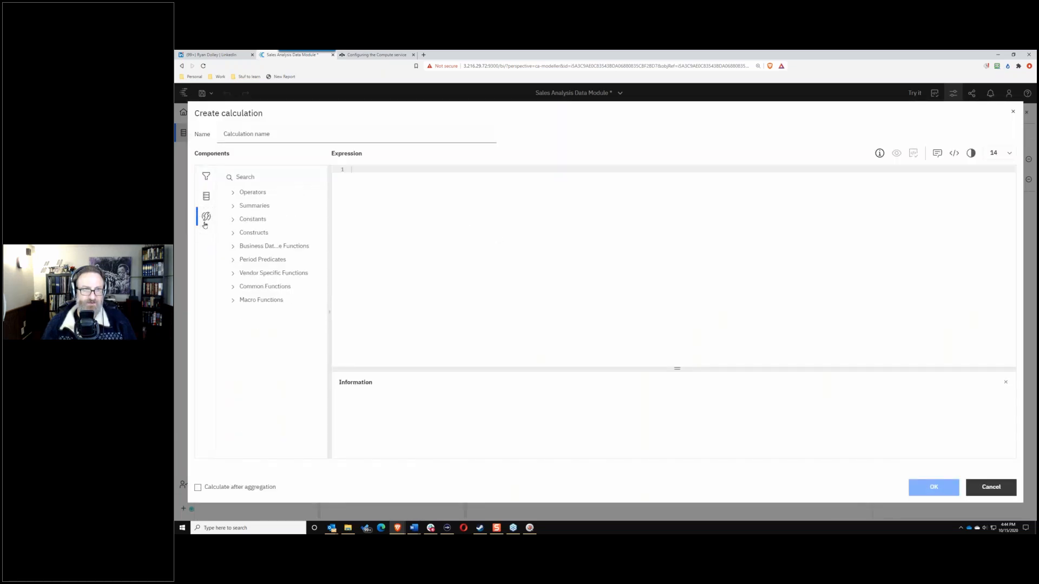
left_click(233, 300)
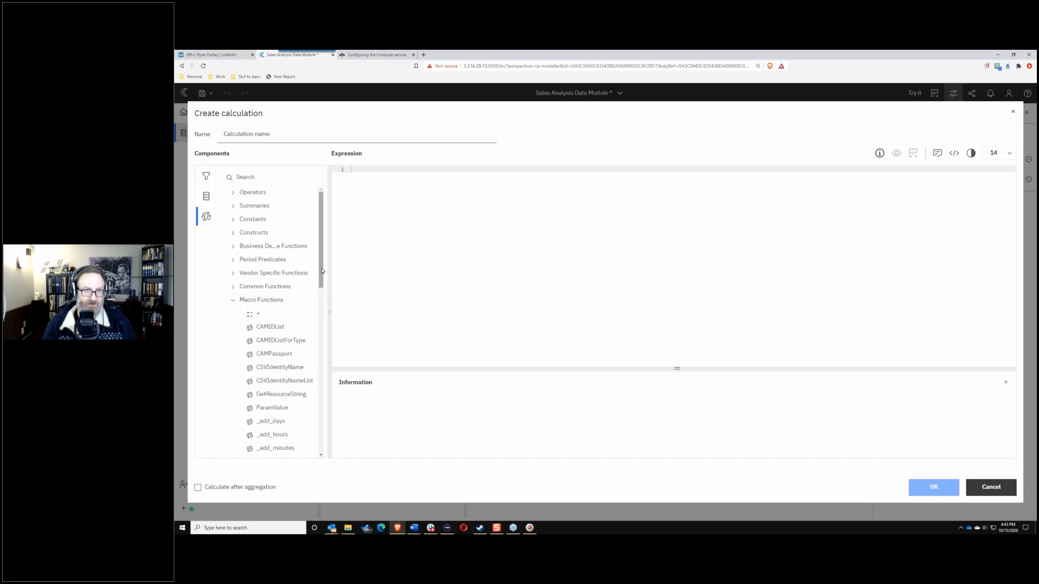
scroll(323, 267, "down", 5)
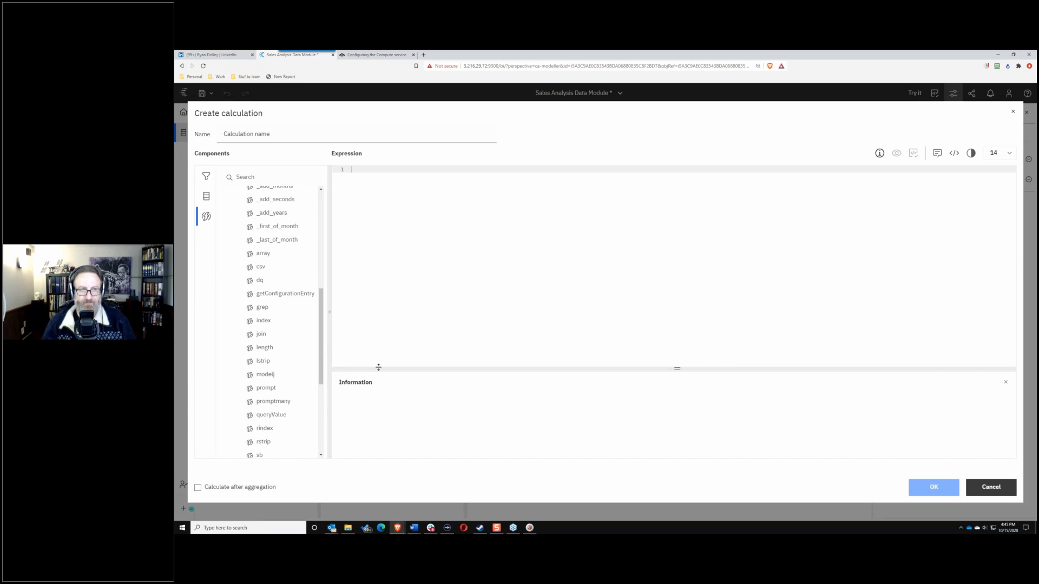
left_click_drag(321, 347, 327, 458)
left_click_drag(315, 417, 318, 193)
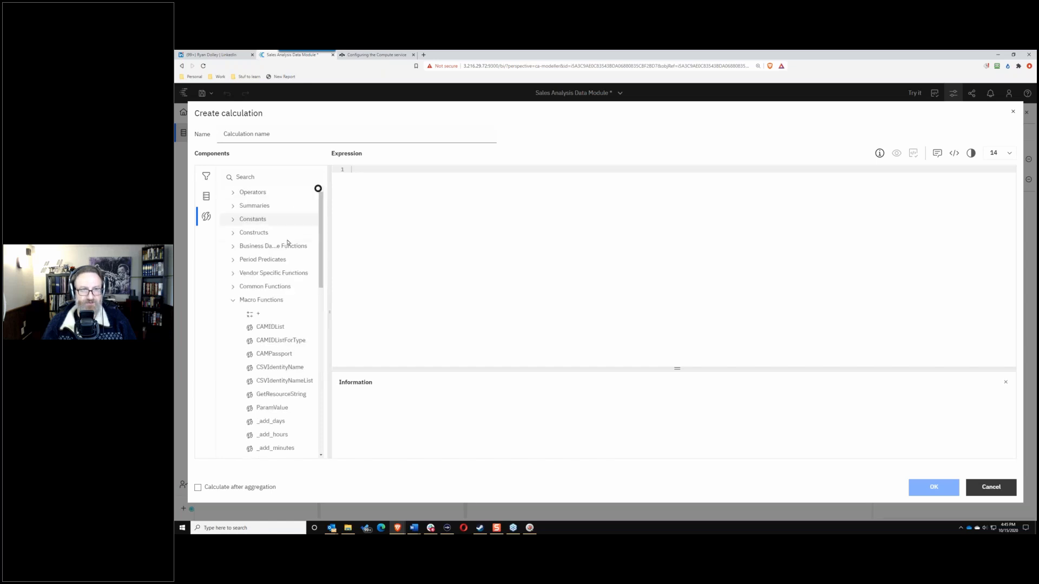
left_click(233, 301)
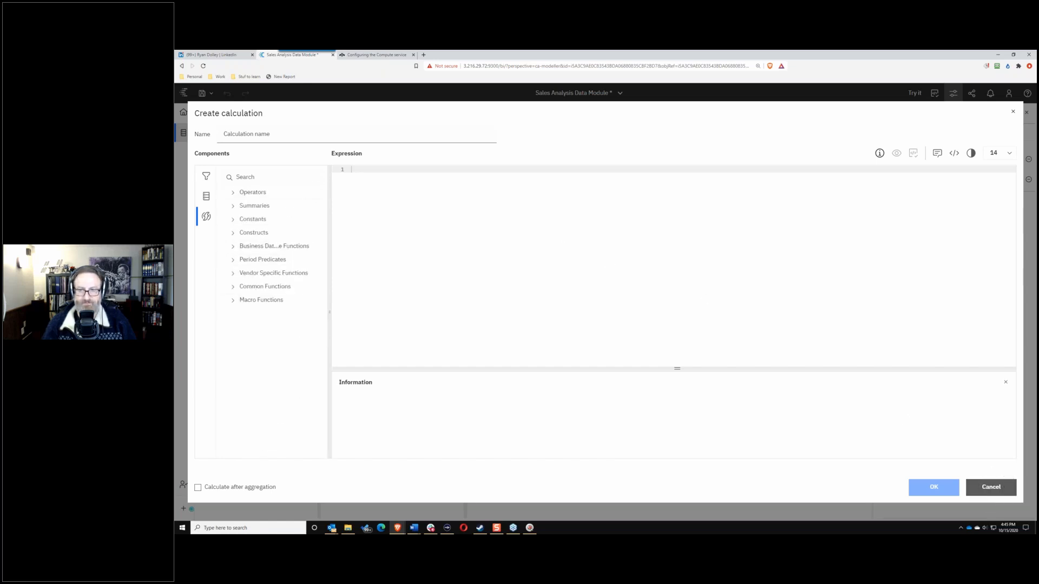
left_click(991, 487)
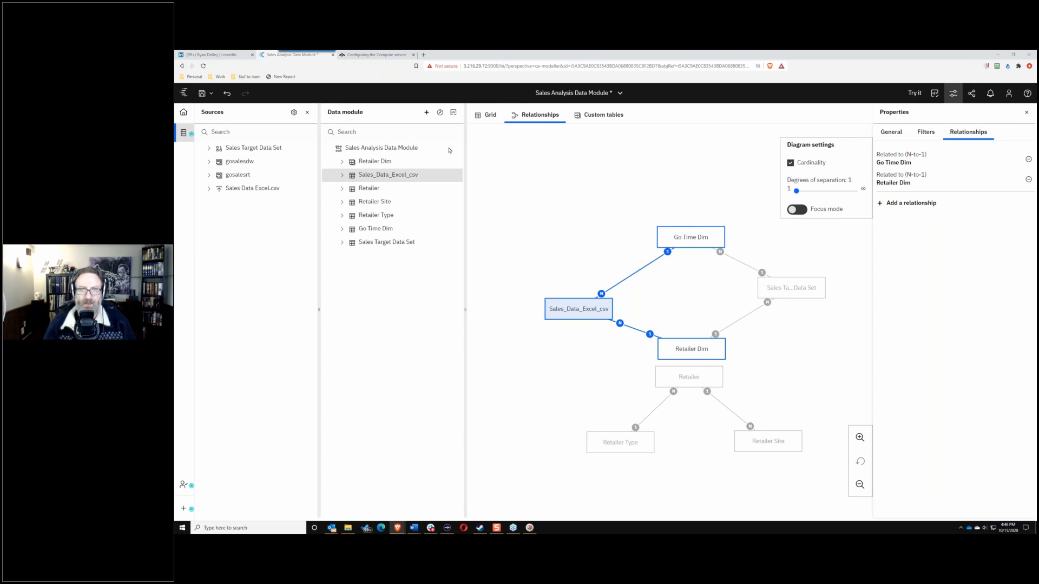
Step: Edit the Sales Target–Go Time Dim link's cardinality from 1-to-many to Many-to-1
left_click_drag(582, 308, 563, 284)
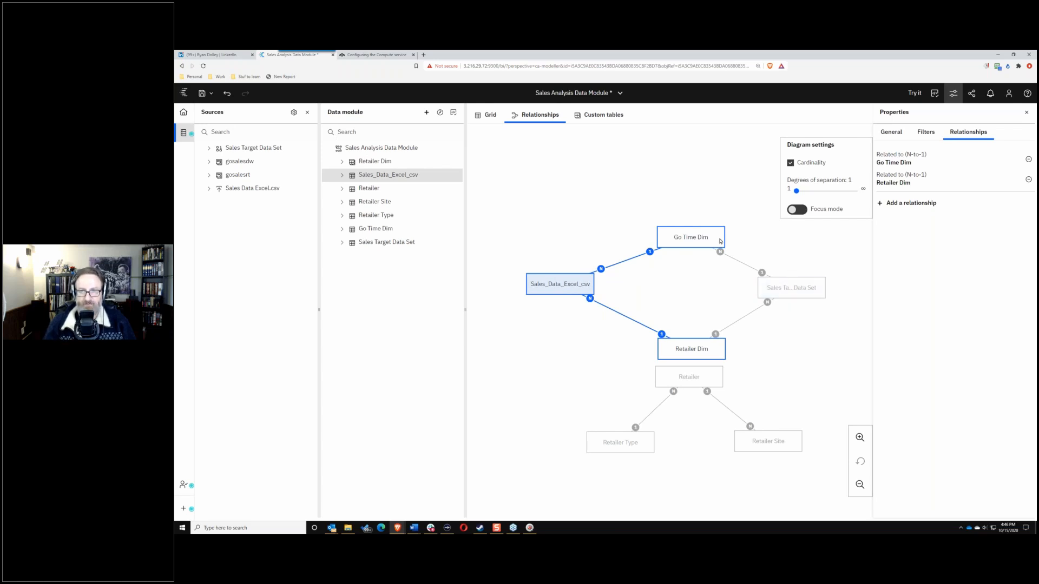
right_click(734, 258)
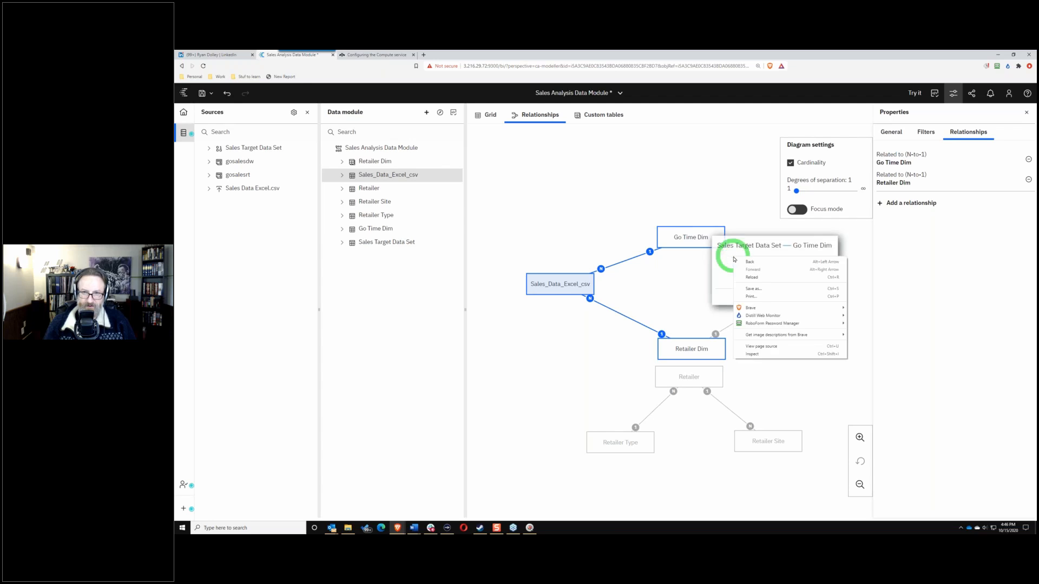
left_click(675, 266)
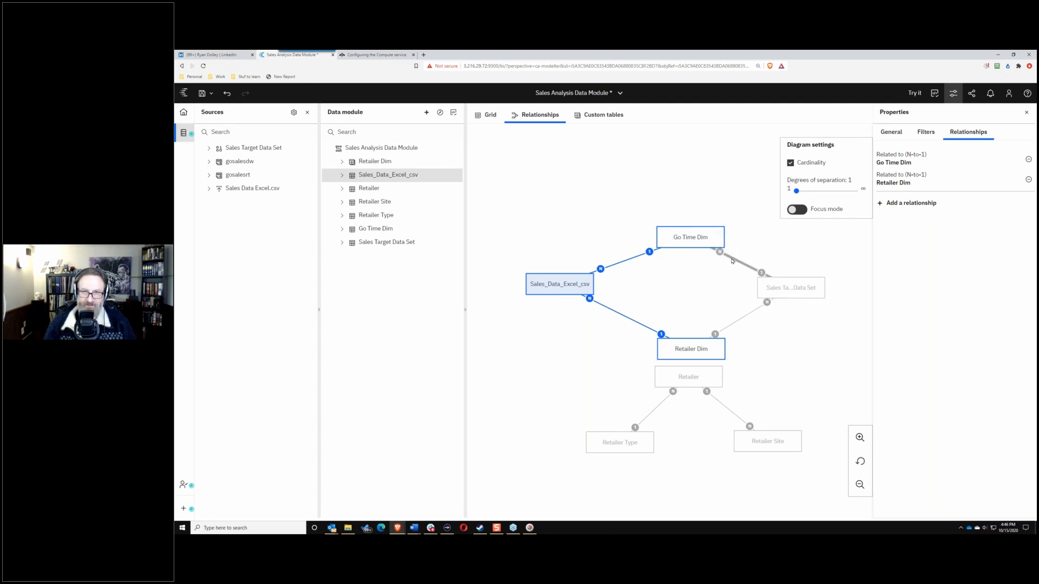
mouse_move(731, 259)
left_click(686, 281)
left_click(726, 259)
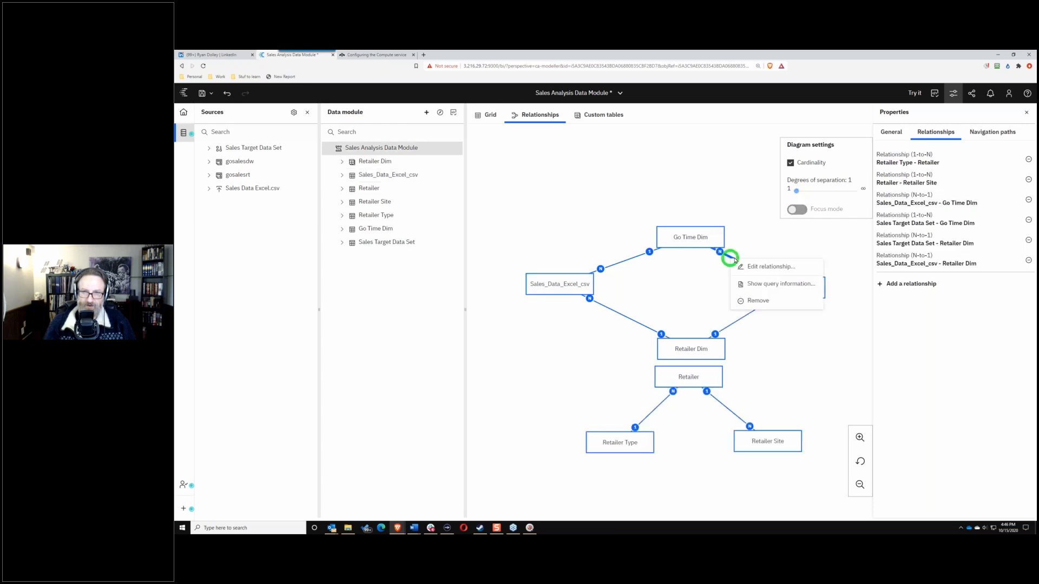
left_click(745, 264)
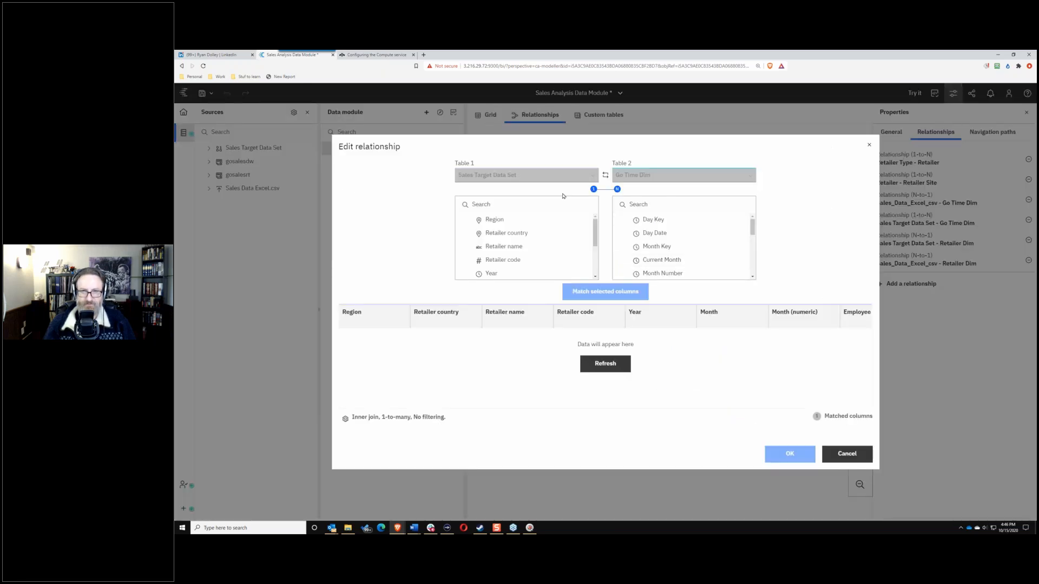
left_click(345, 417)
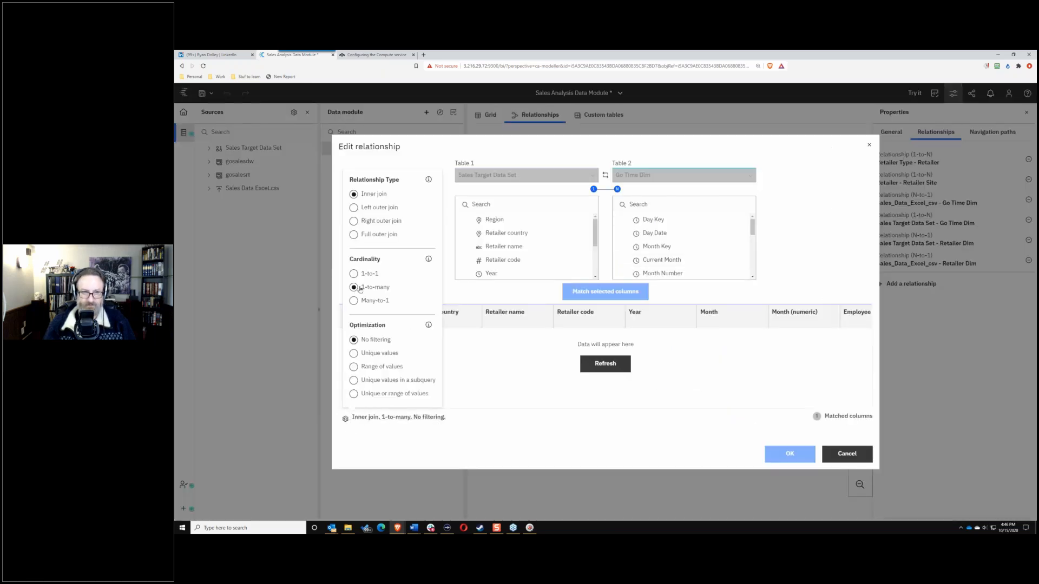
left_click(354, 300)
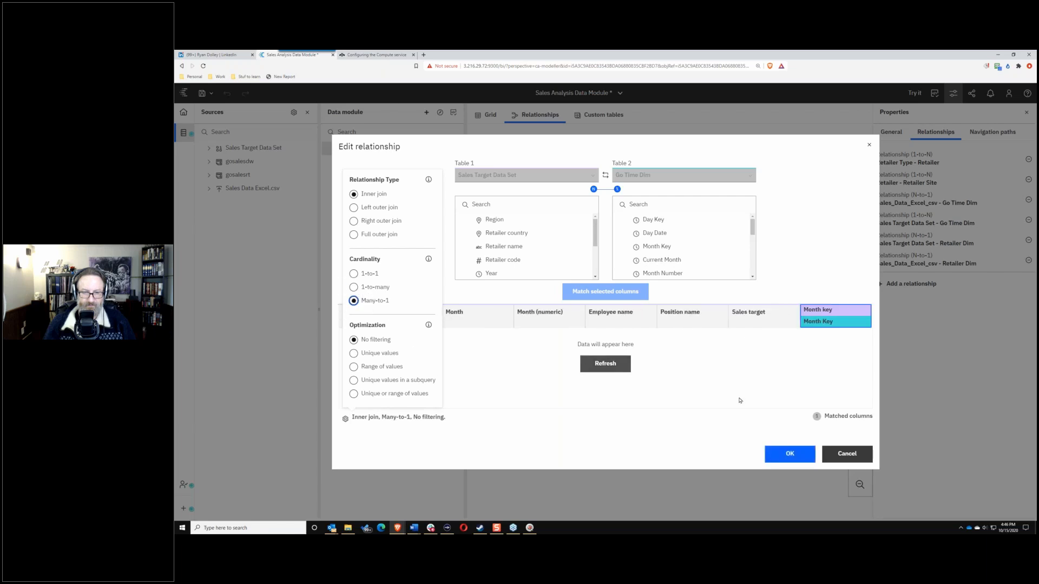
left_click(789, 454)
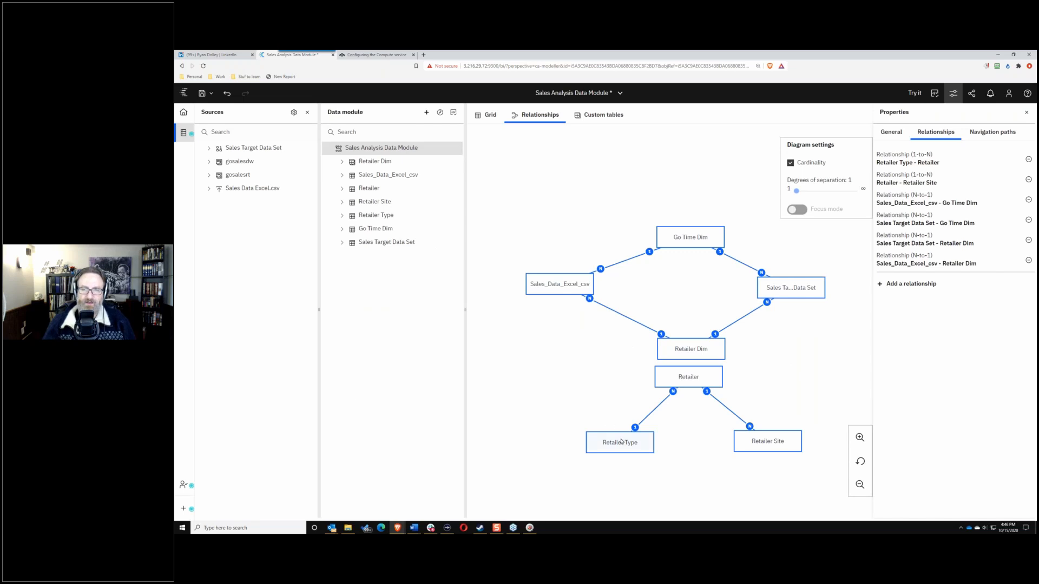
Step: Select Quantity and Unit sale price in Sales_Data_Excel_csv and start a calculation from them
left_click(595, 414)
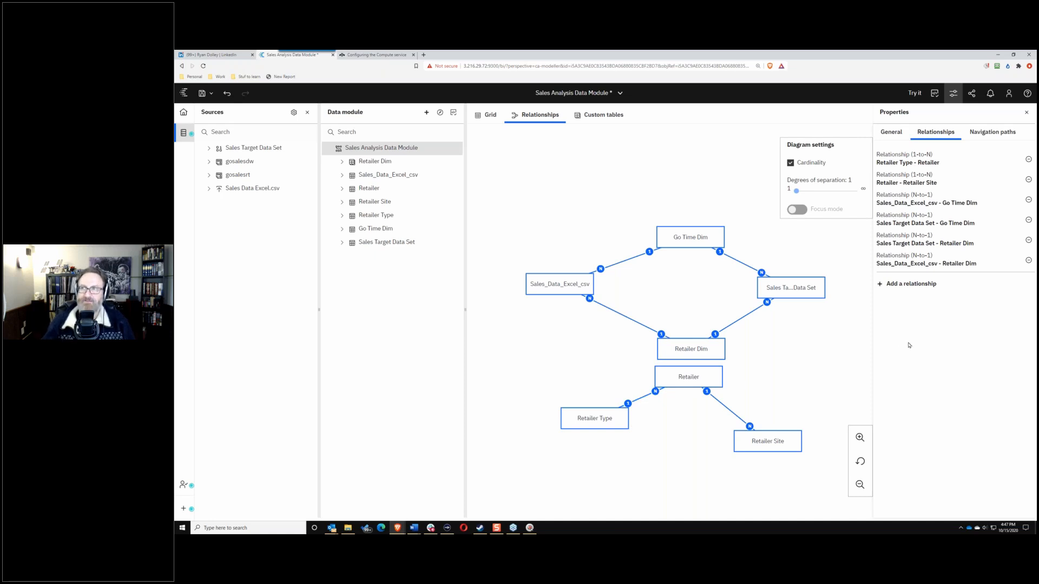
left_click(344, 176)
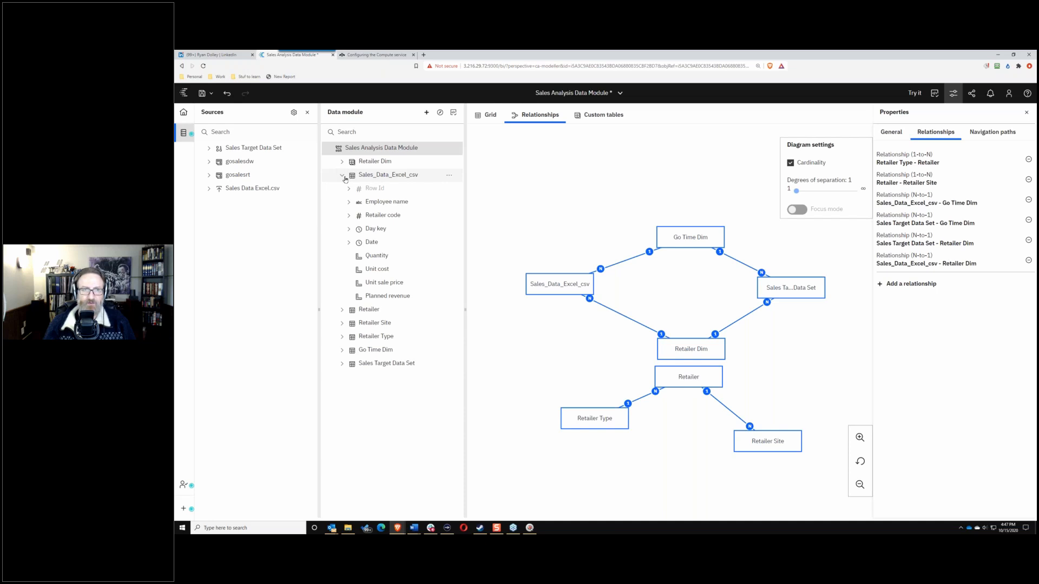
left_click(388, 257)
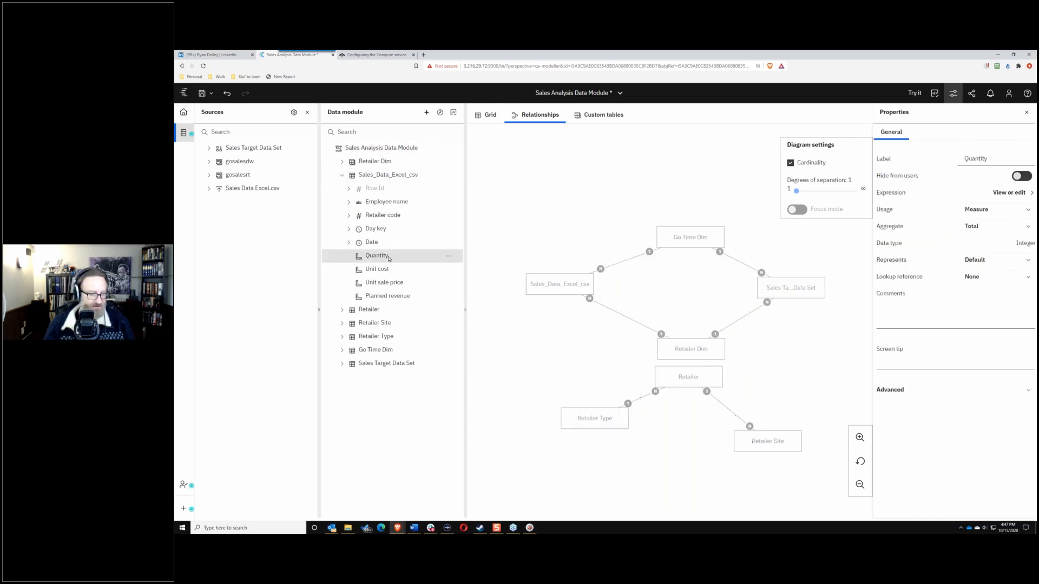
left_click(394, 282)
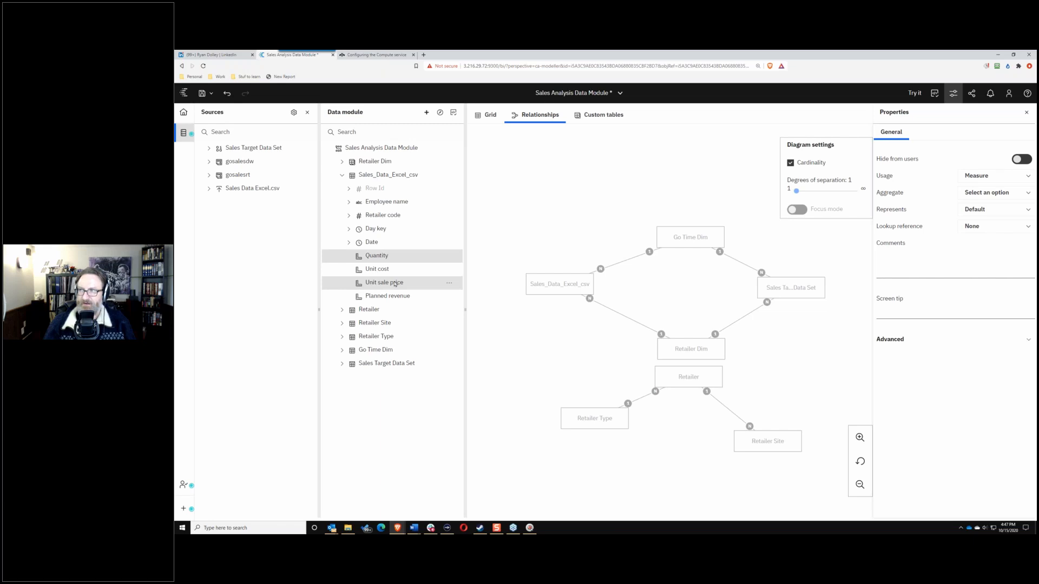
left_click(449, 286)
left_click(475, 292)
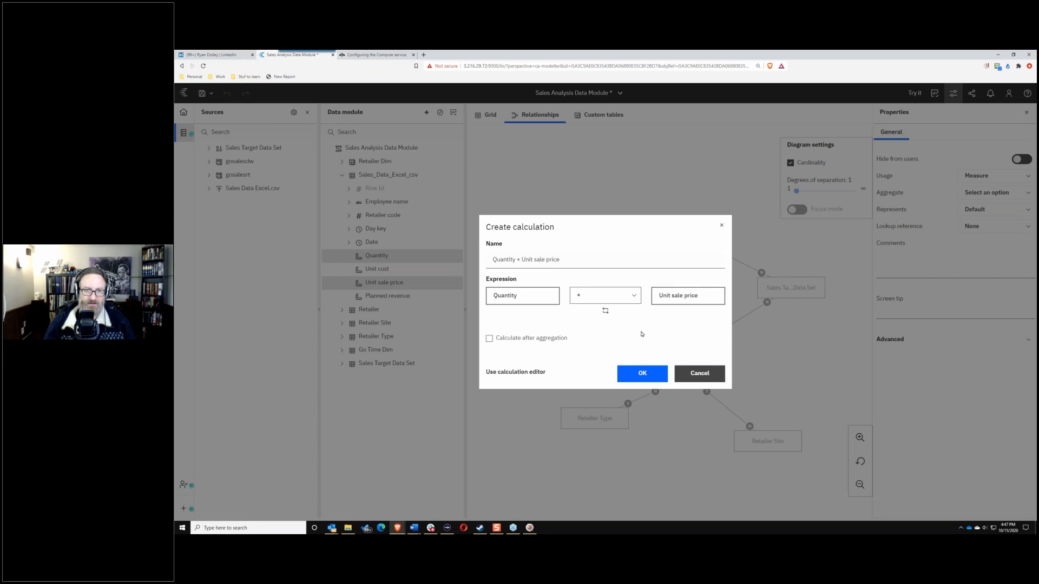
Step: Cancel the first calculation dialog and restart Create calculation from Unit sale price
left_click(699, 373)
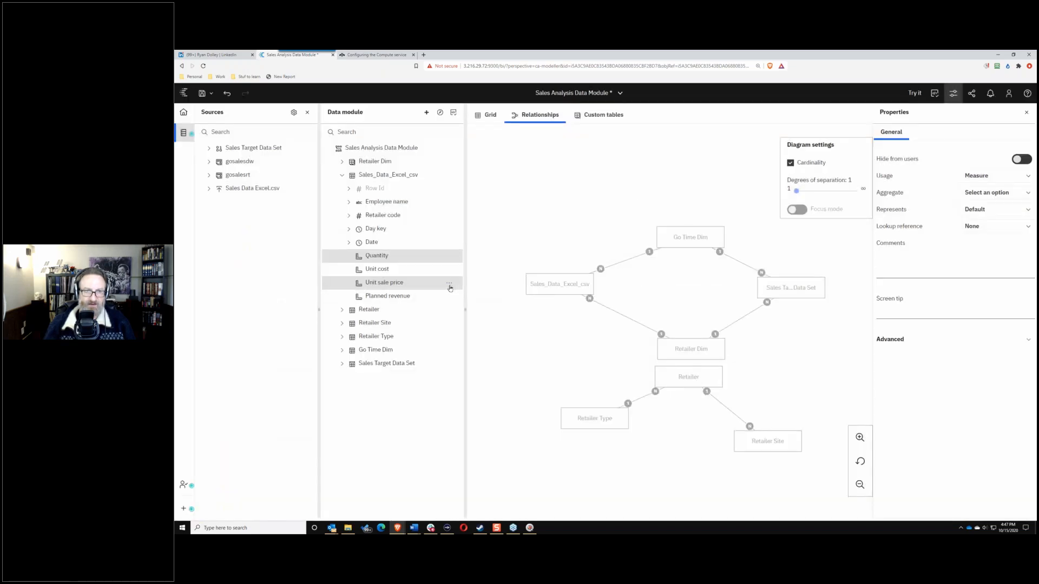
left_click(449, 285)
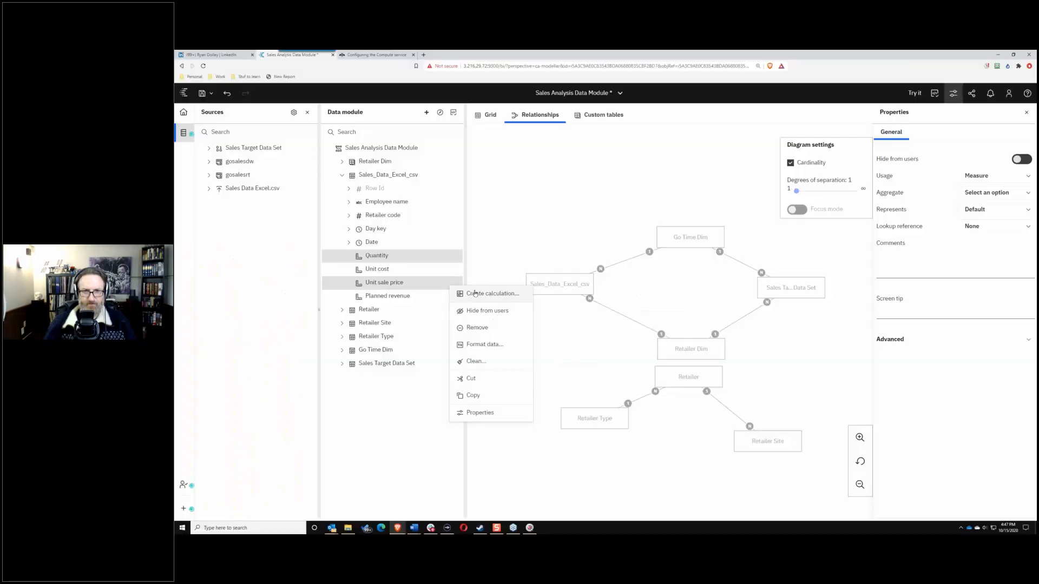
left_click(470, 293)
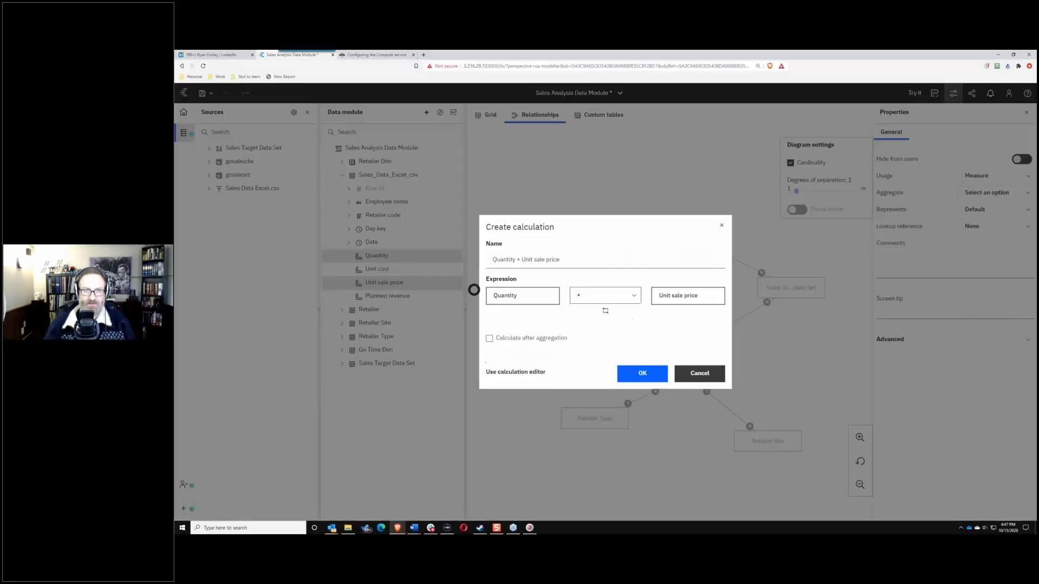
Step: Name the calculation 'Quantity x Unite sale price', set the operator to multiply, and create it
left_click_drag(573, 256, 472, 261)
key("BackSpace")
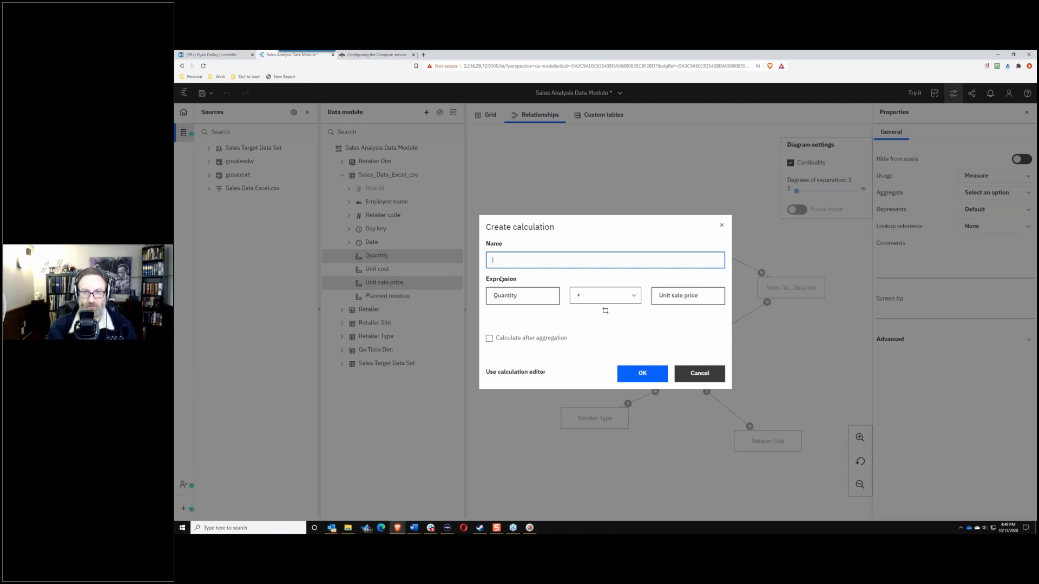
type("Q")
key("BackSpace")
type("Quantit")
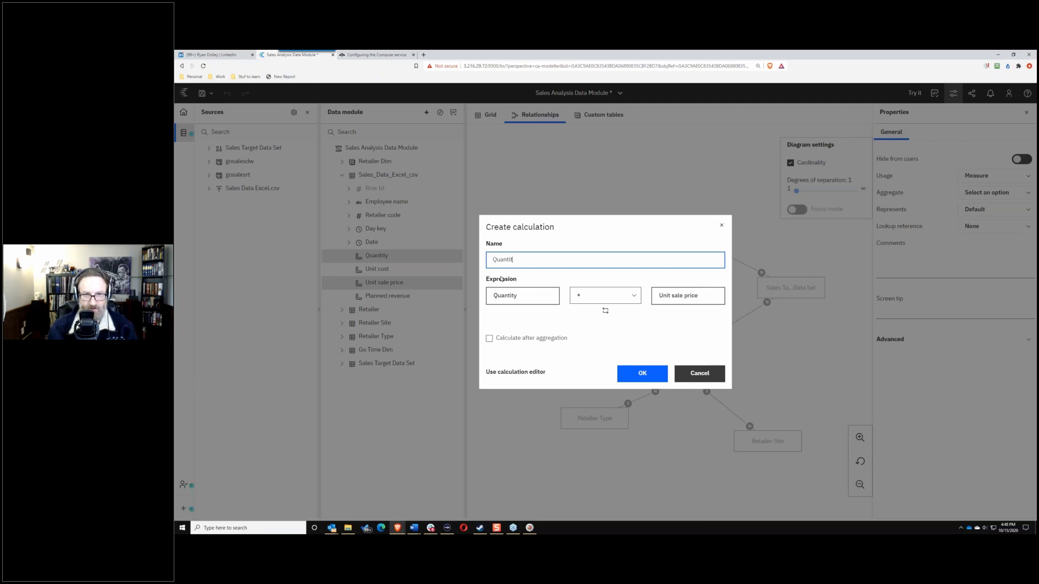
type("y")
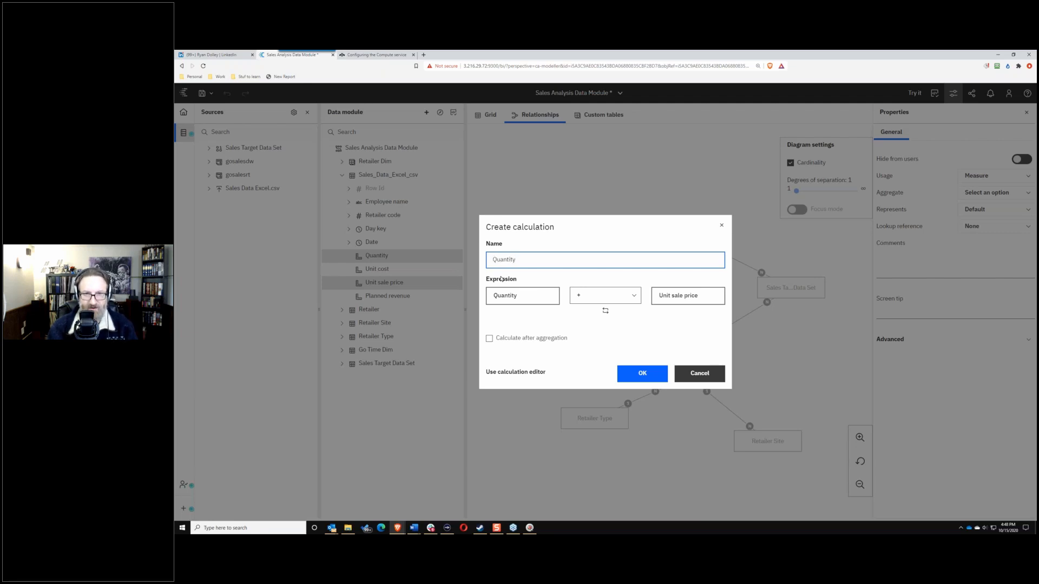
left_click(614, 303)
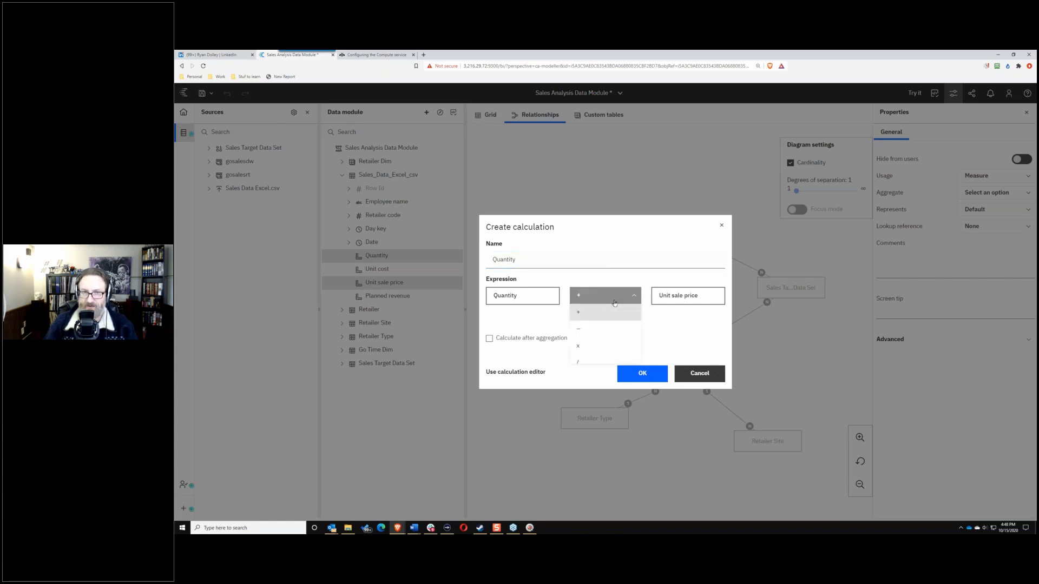
left_click(593, 347)
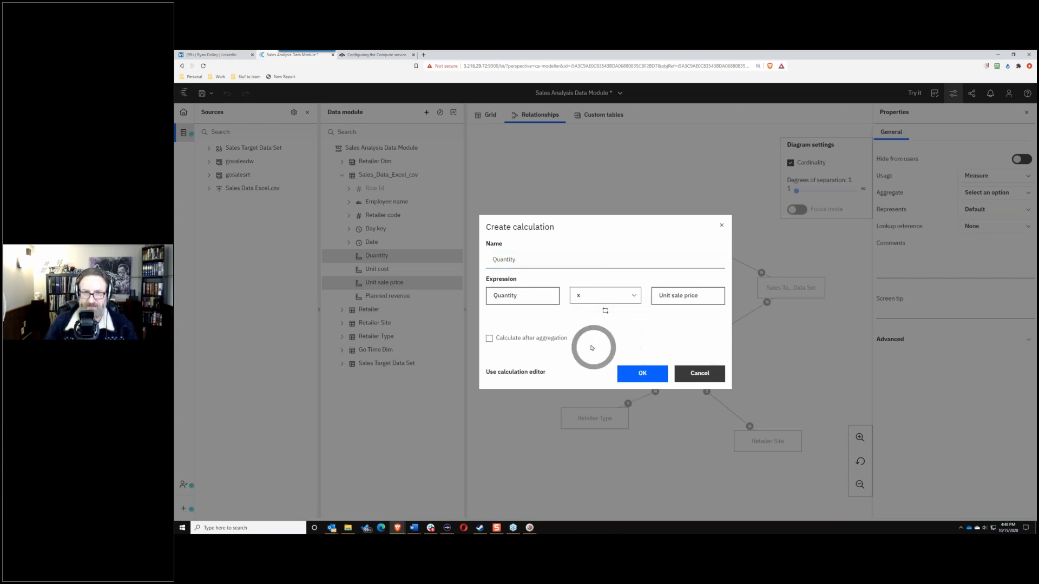
left_click(522, 260)
type("x")
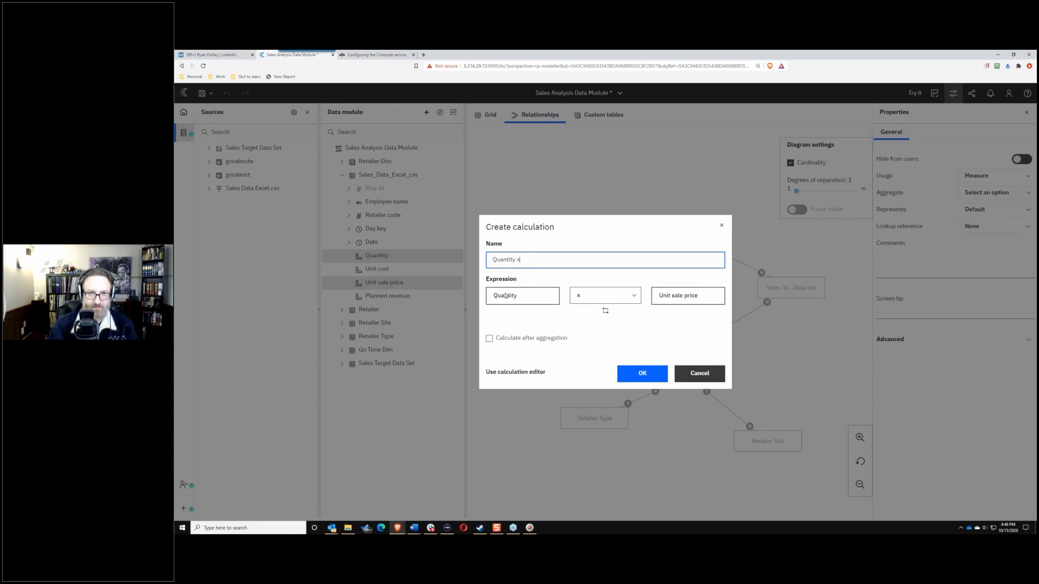
type(" Snite Sale")
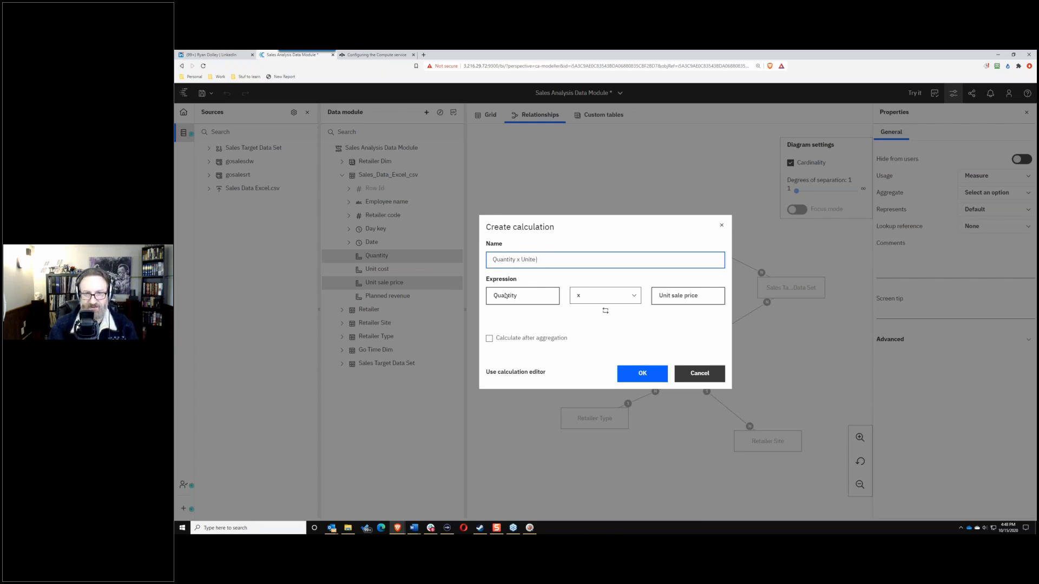
type("p")
type(" sale pric")
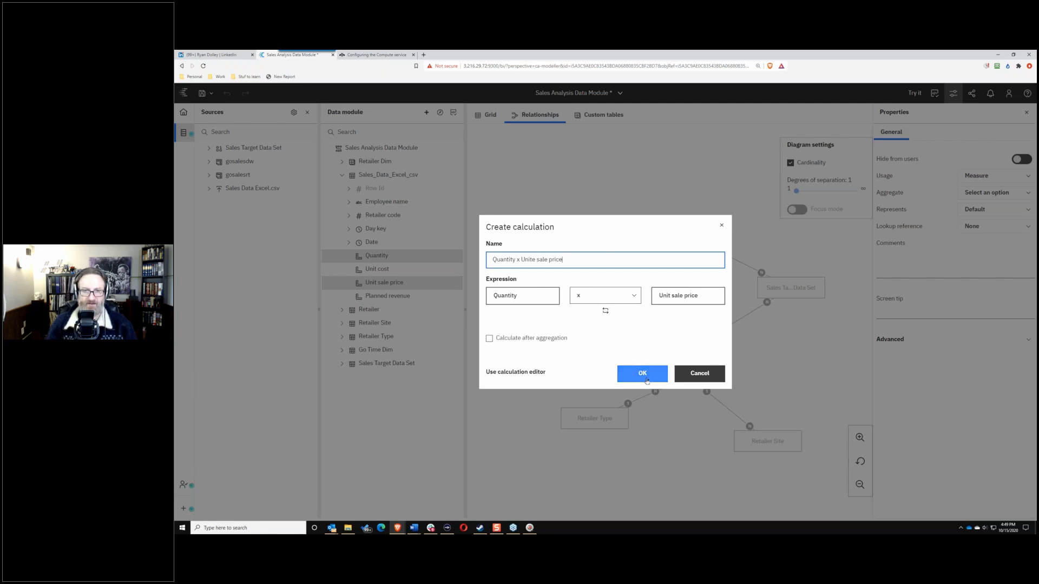
left_click(644, 376)
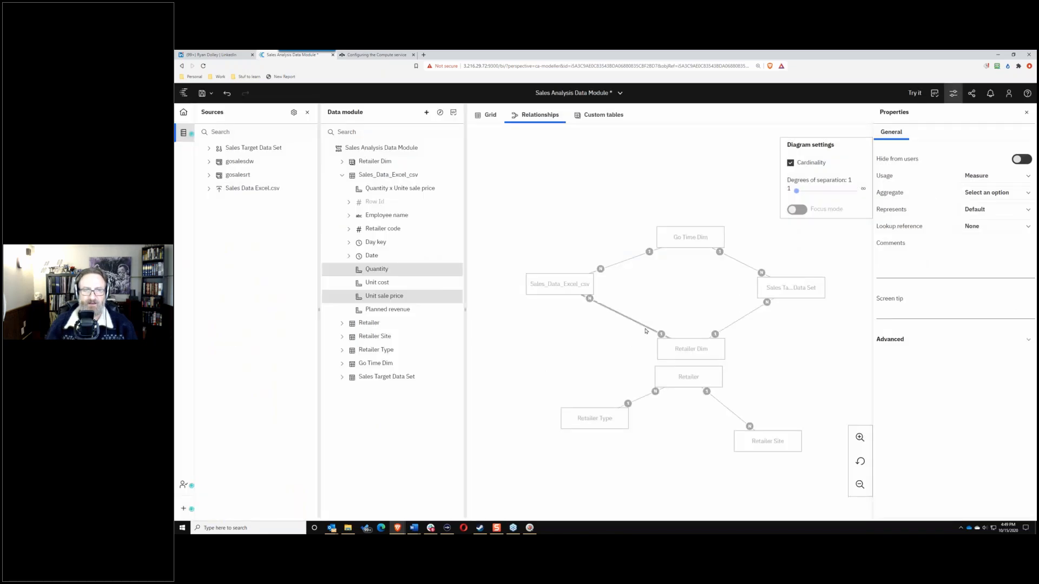
Step: Relabel the new calculation 'Sale Total' in Properties and expand its Advanced section
left_click(383, 189)
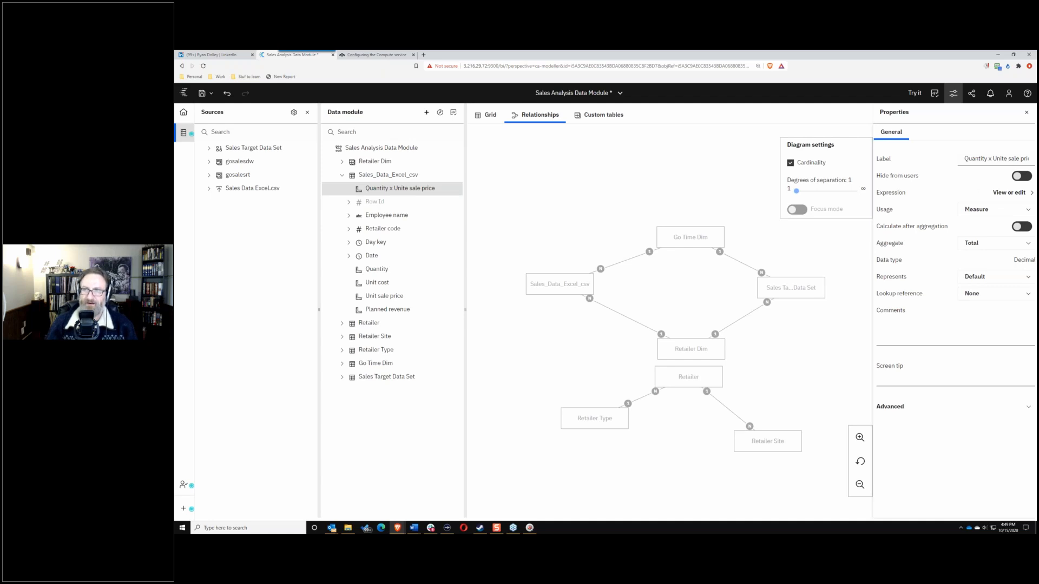
left_click_drag(1019, 160, 953, 163)
key("BackSpace")
key("BackSpace")
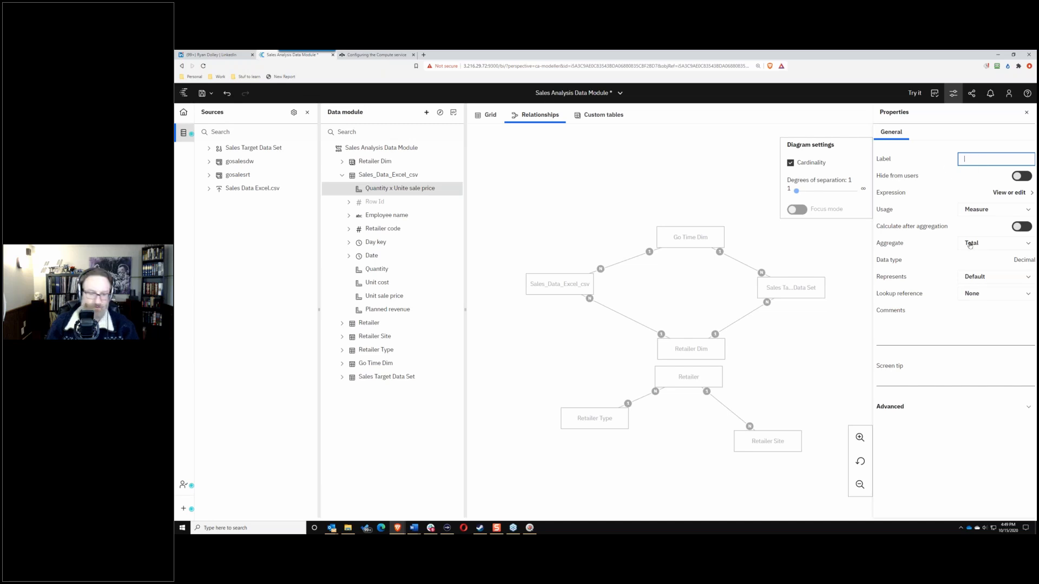
type("Sale Total")
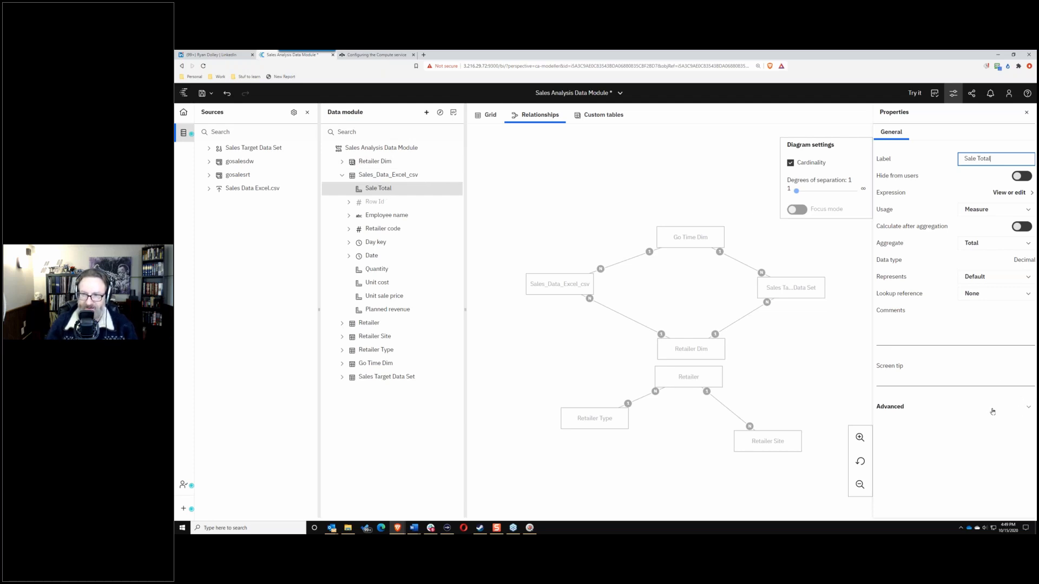
left_click(1028, 410)
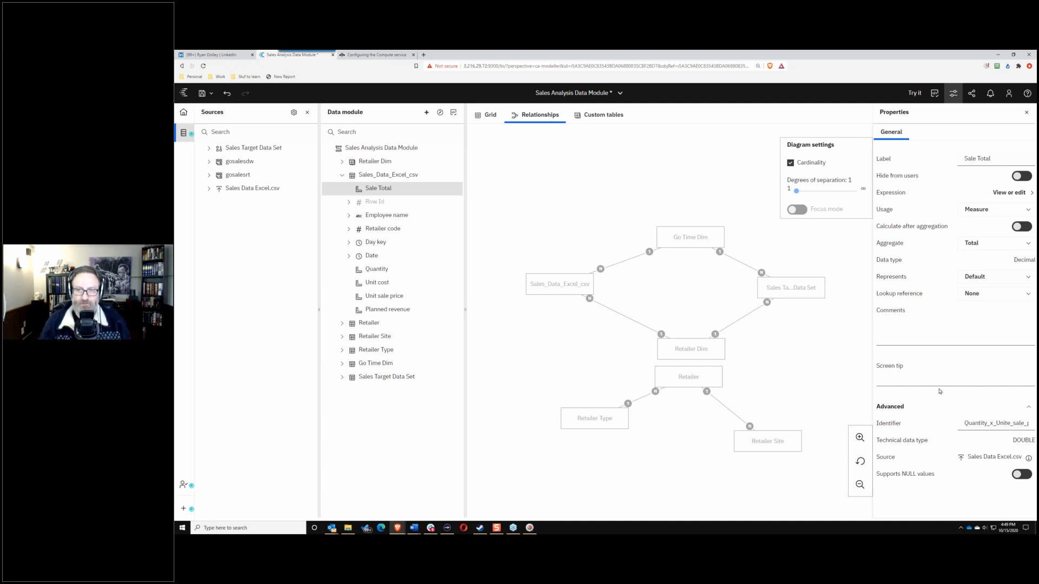
Step: Replace the Sale Total identifier Quantity_x_Unite_sale_price with Sale_Total
double_click(963, 425)
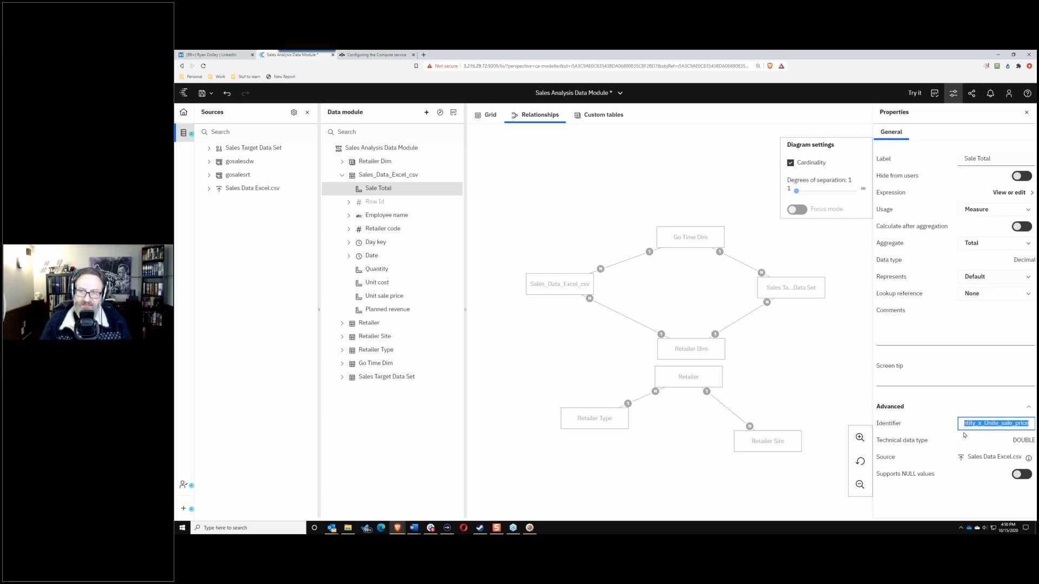
left_click(1029, 424)
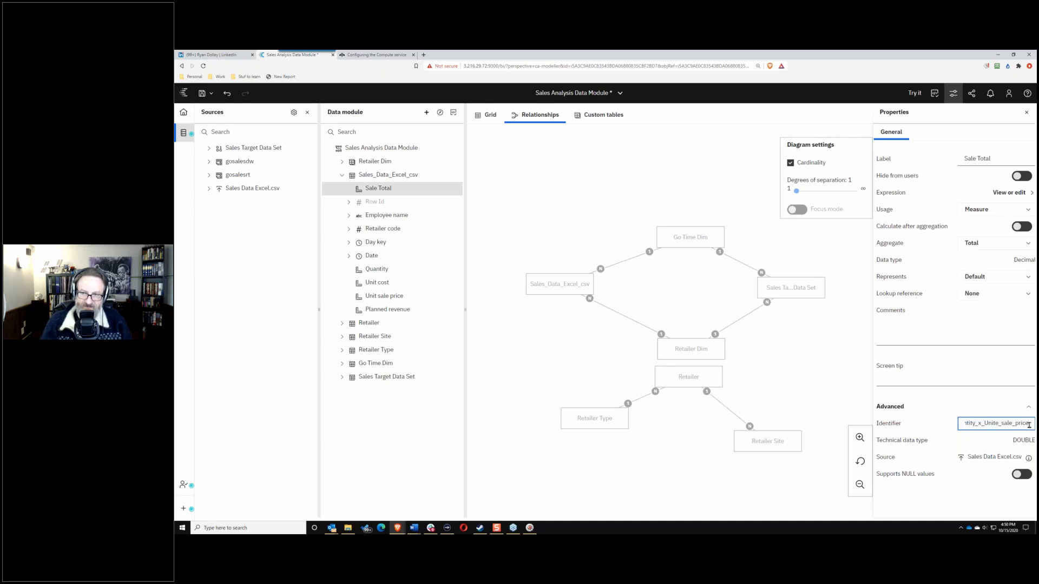
left_click_drag(1029, 424, 944, 427)
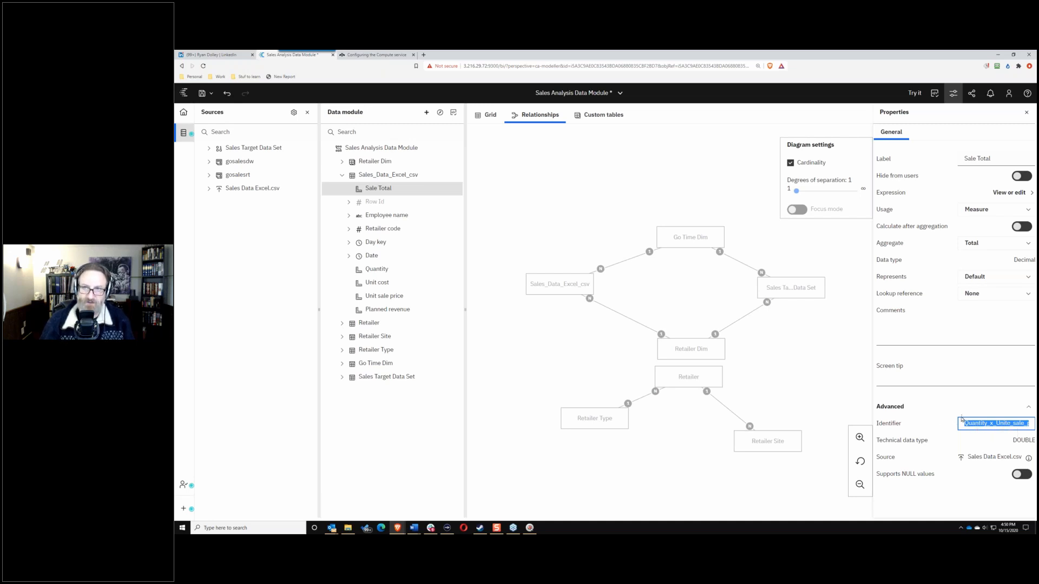
left_click(983, 160)
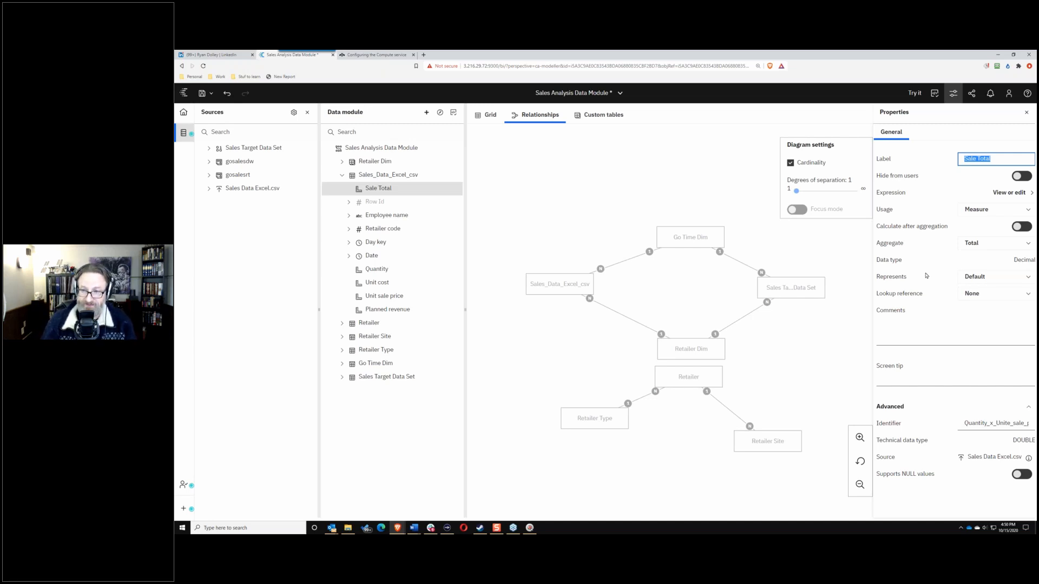
left_click_drag(958, 426, 1033, 425)
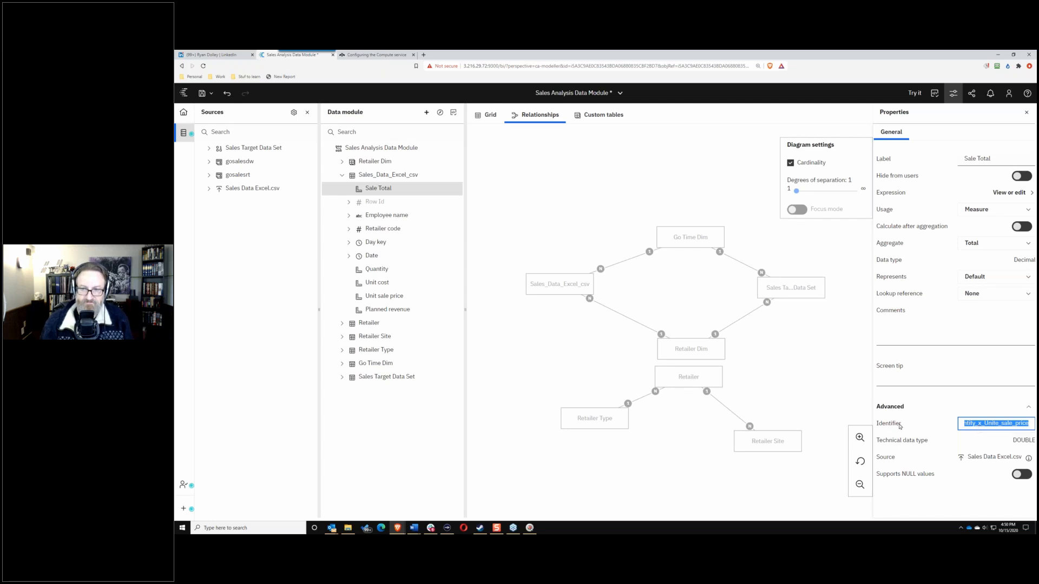
left_click(1028, 422)
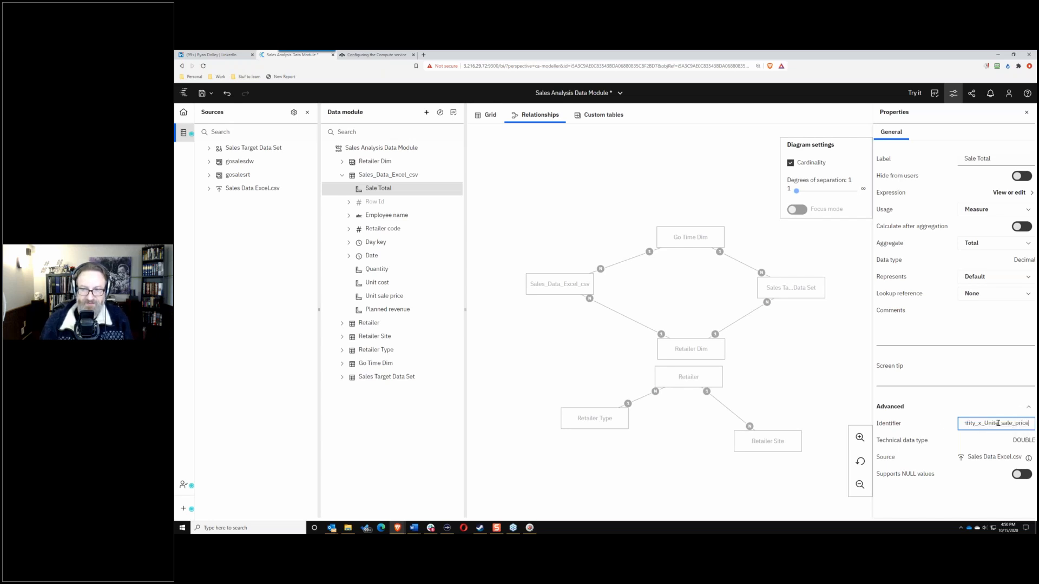
left_click_drag(1018, 421, 931, 423)
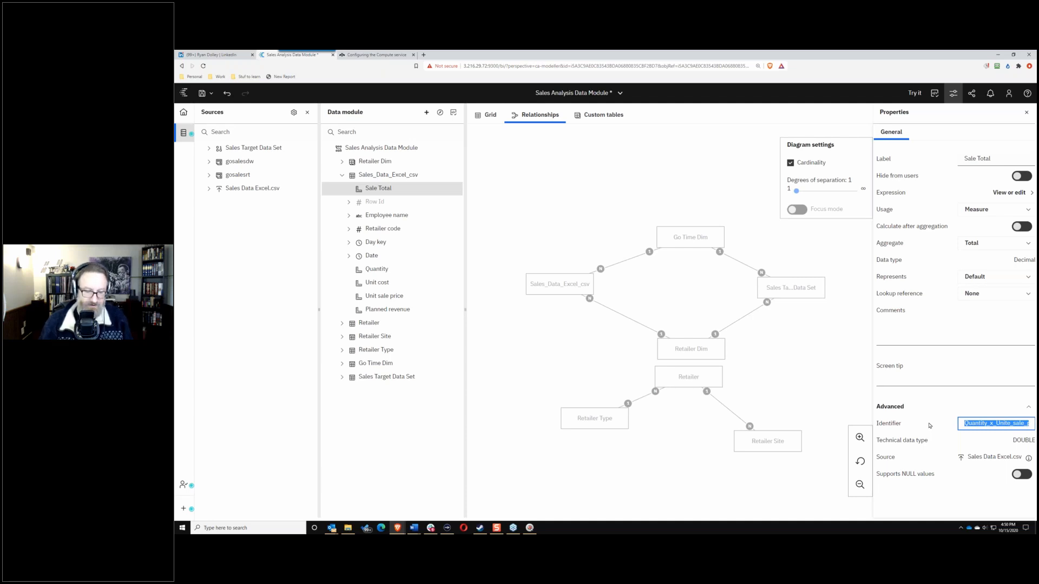
key("BackSpace")
type("Sa")
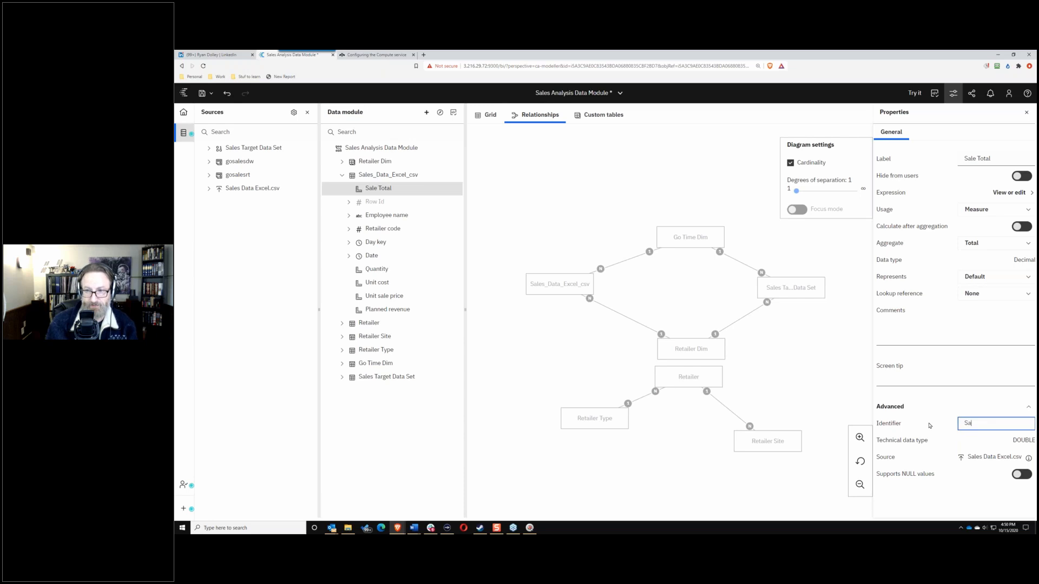
type("le_")
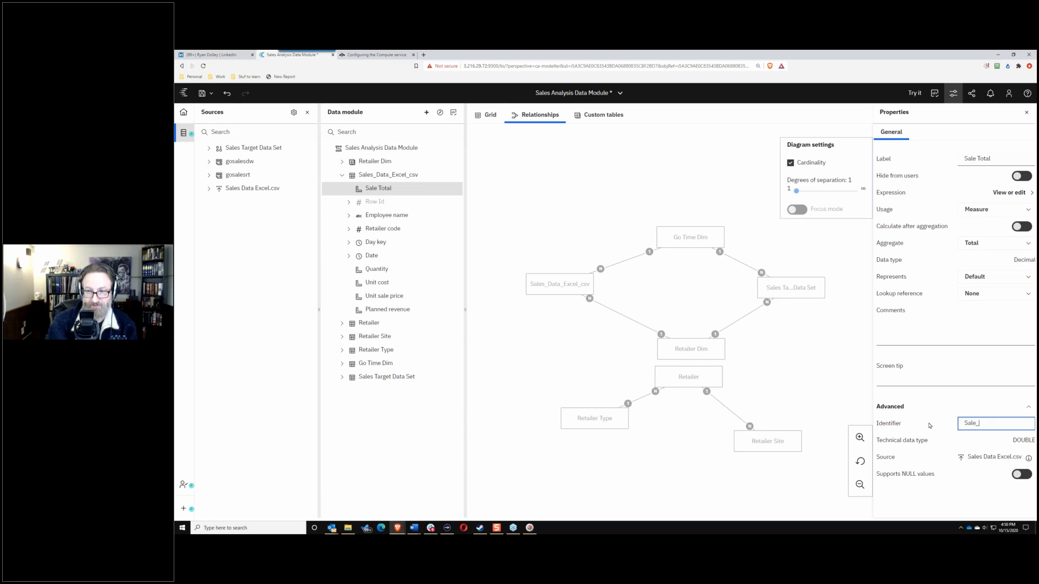
type("Total")
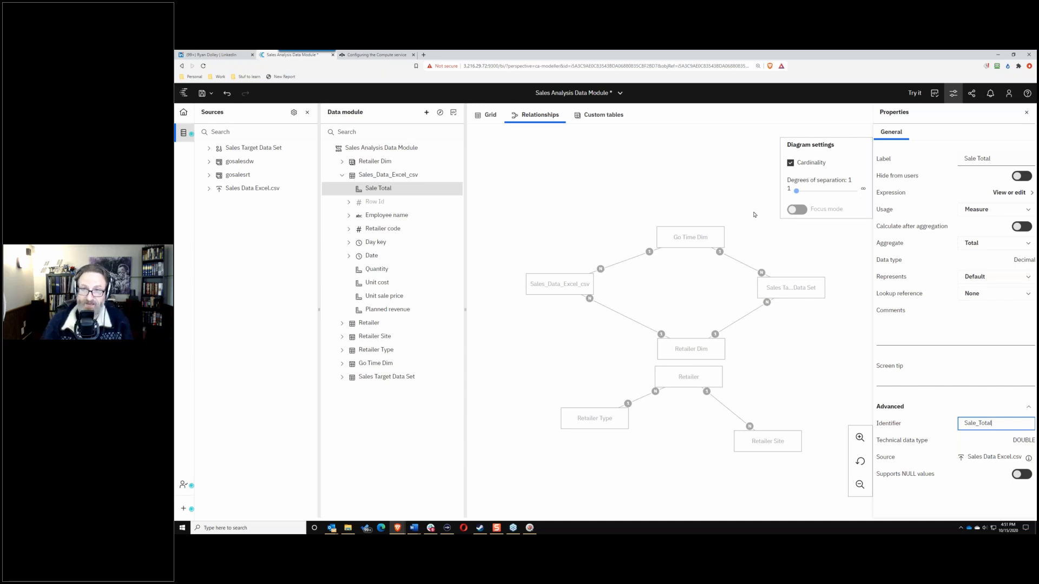
left_click(752, 187)
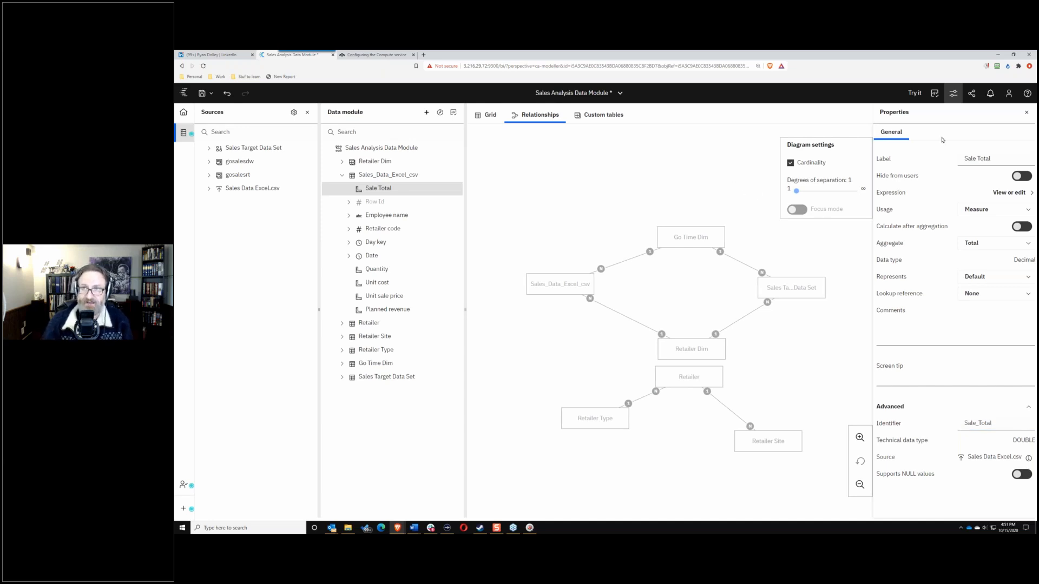
Step: Create a Cost total calculation multiplying Quantity by Unit cost
left_click(1025, 114)
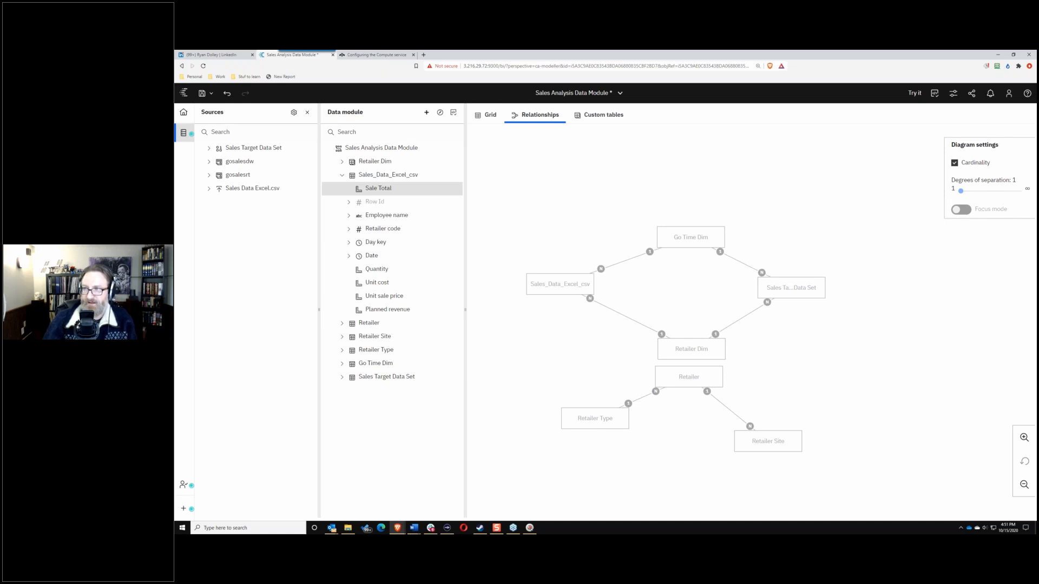
left_click(383, 269)
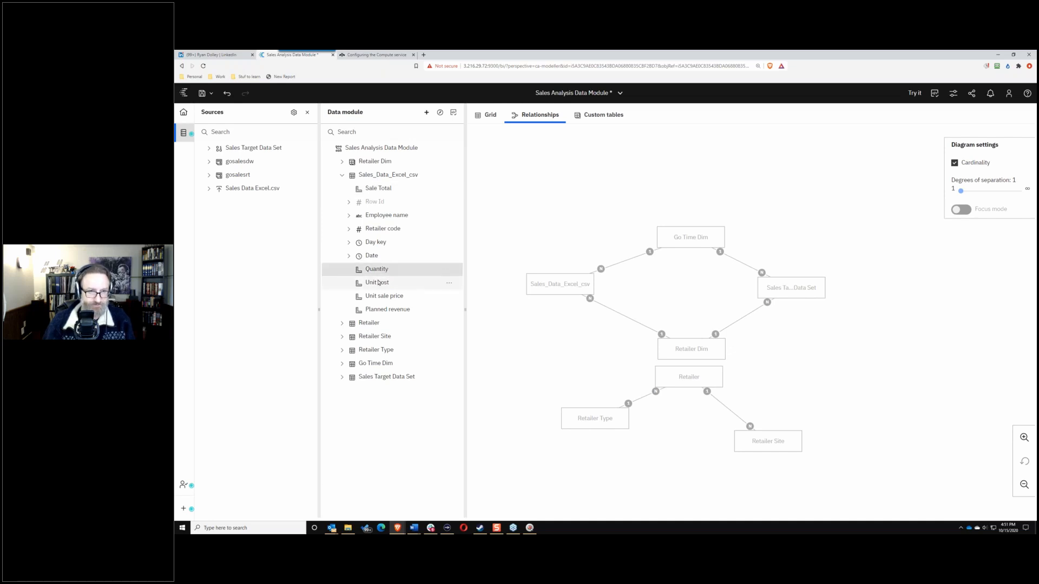
left_click(377, 282, "ctrl")
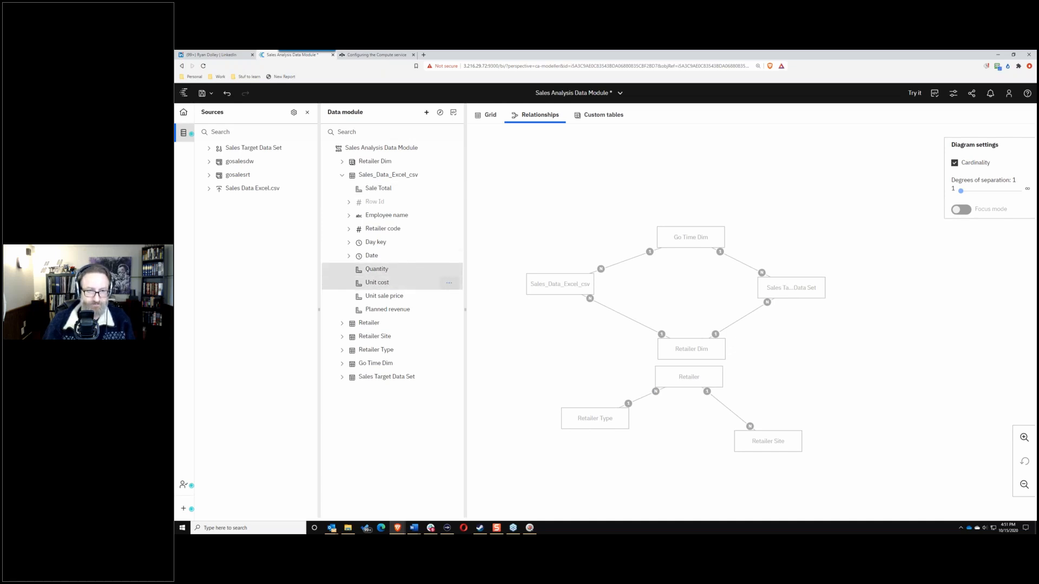
left_click(449, 282)
left_click(511, 292)
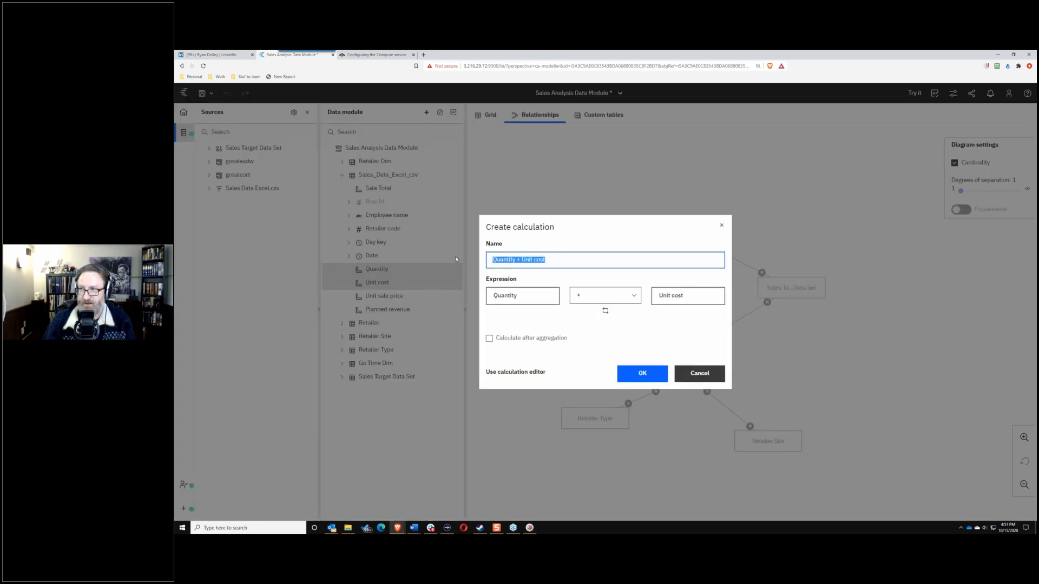
type("Cost t")
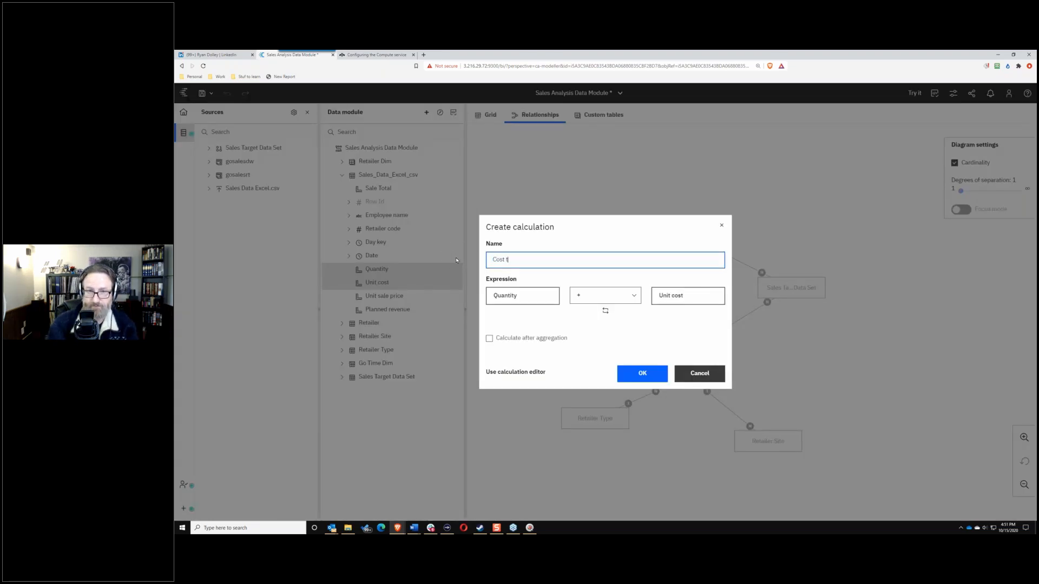
type("otal")
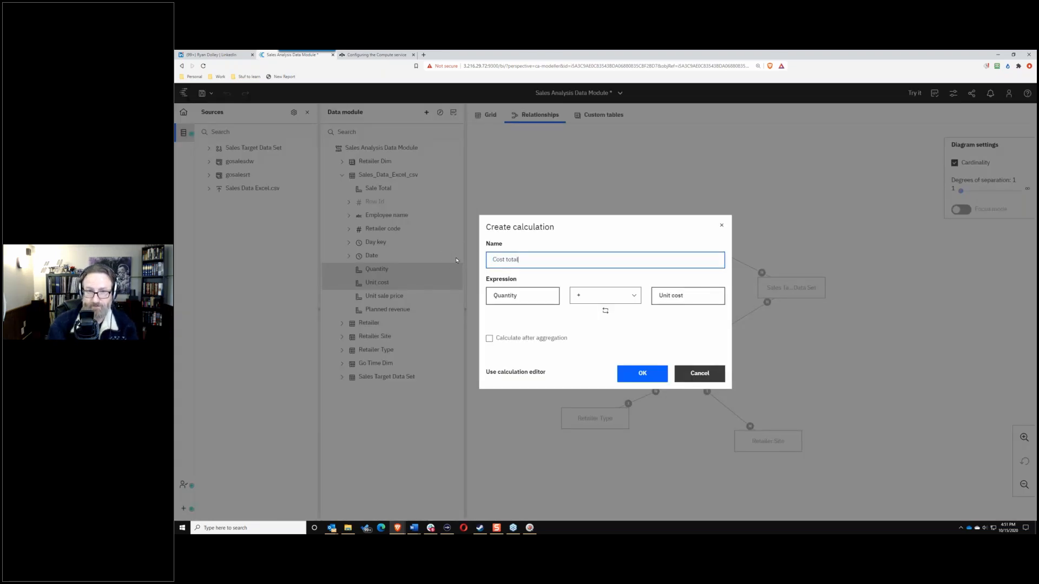
left_click(617, 299)
left_click(582, 348)
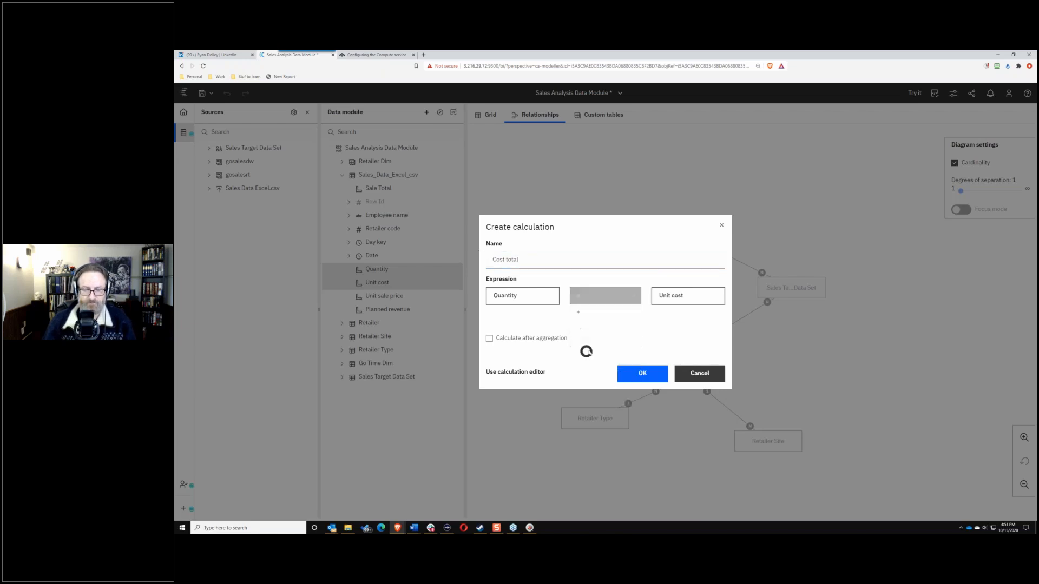
left_click(629, 372)
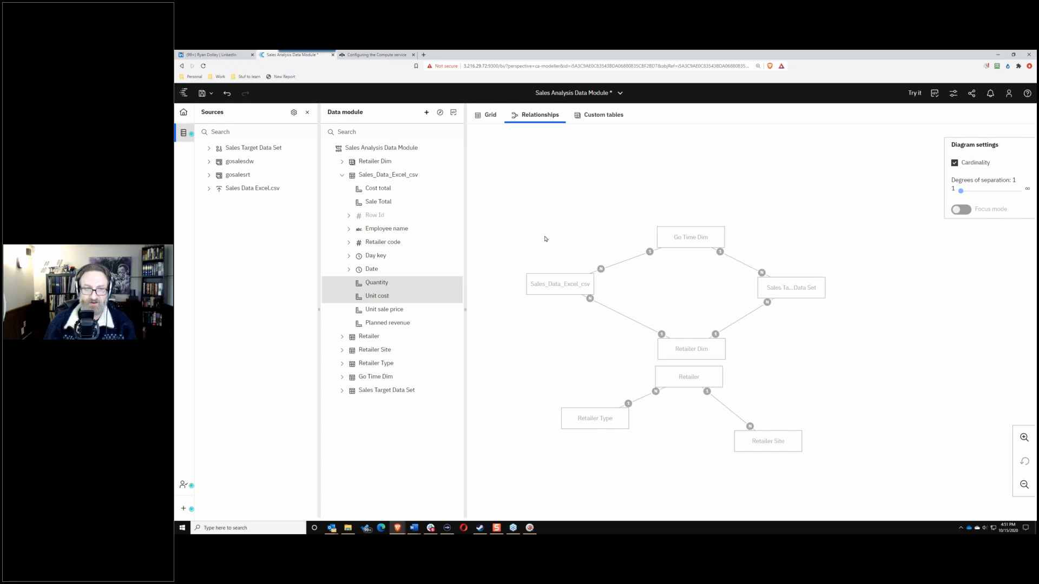
Step: Create a Sale margin calculation from Cost total and Sale Total, computing Sale Total minus Cost total
left_click(401, 188)
left_click(394, 202, "ctrl")
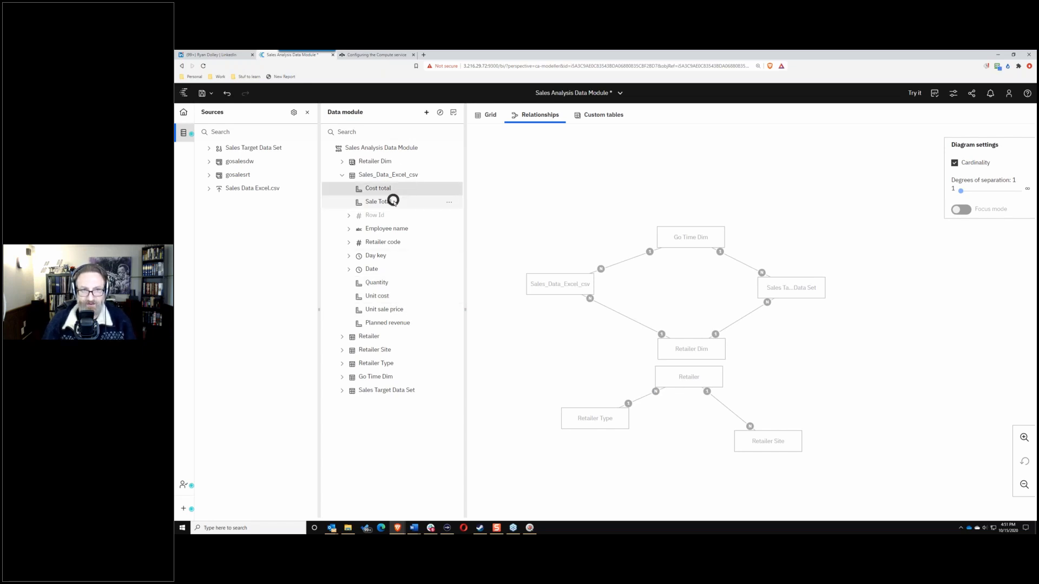
left_click(449, 204)
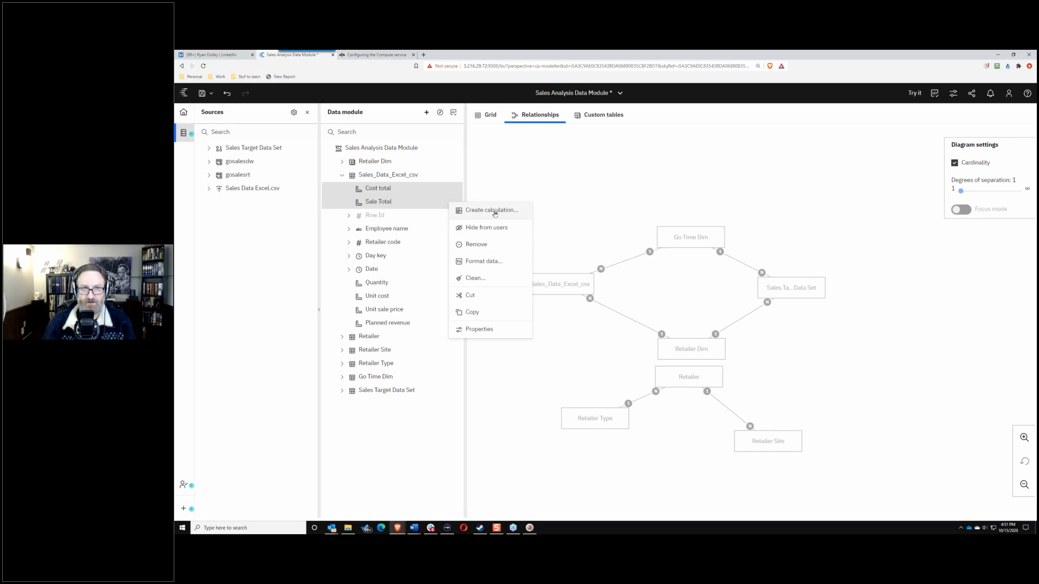
left_click(494, 210)
left_click(621, 295)
left_click(580, 346)
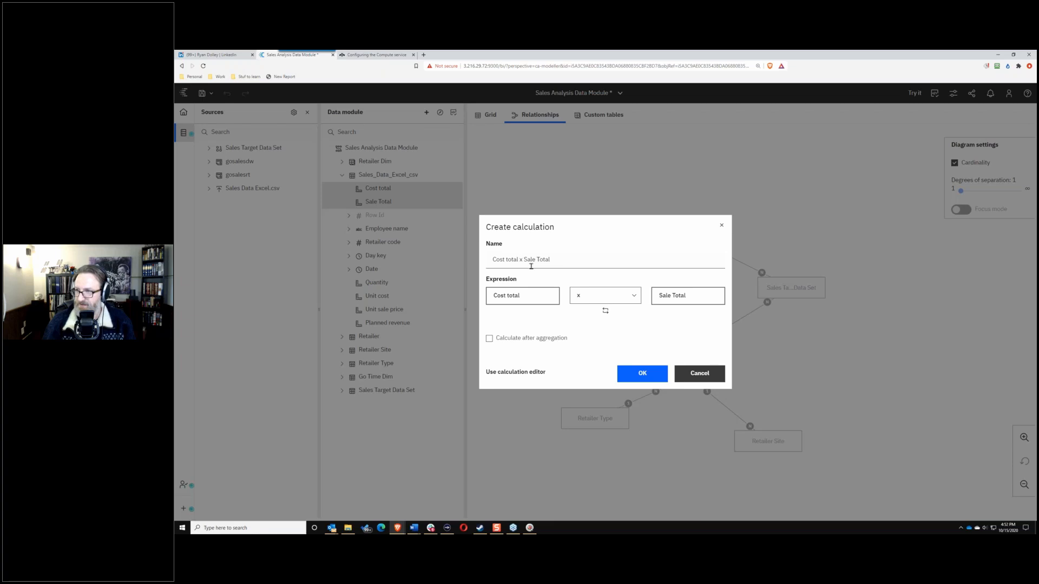
left_click(605, 311)
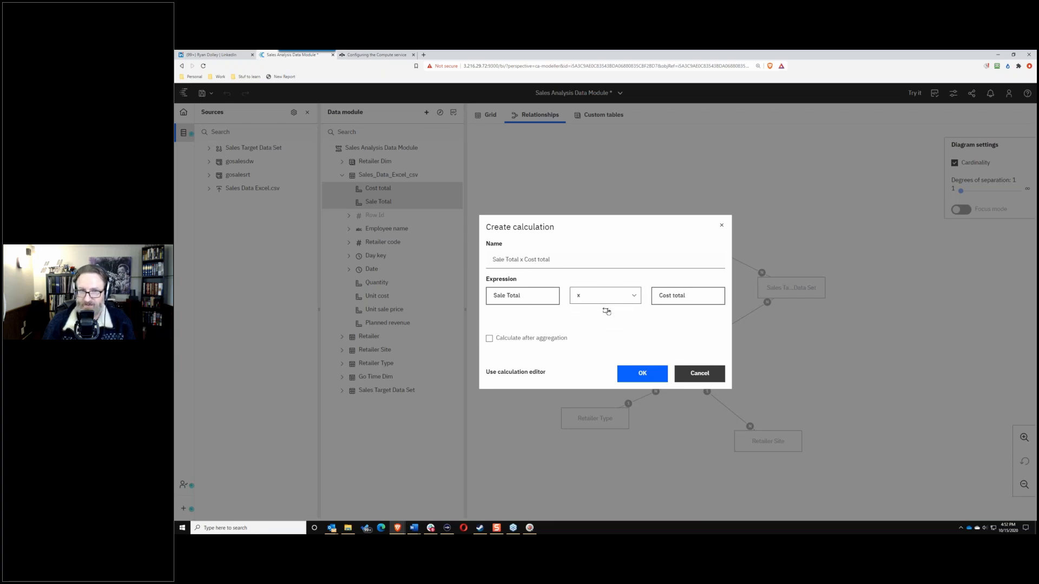
left_click(575, 297)
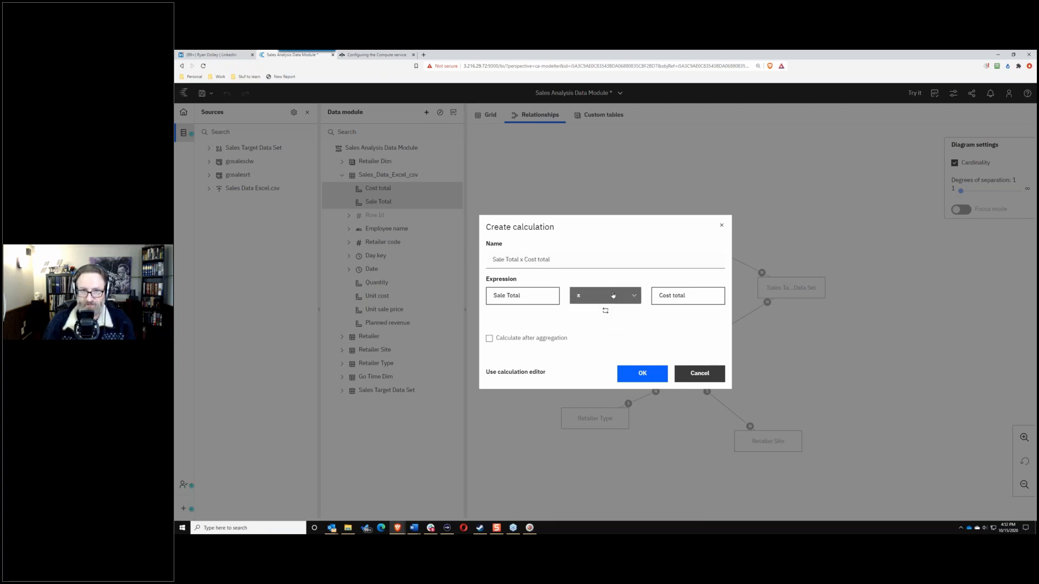
left_click(580, 328)
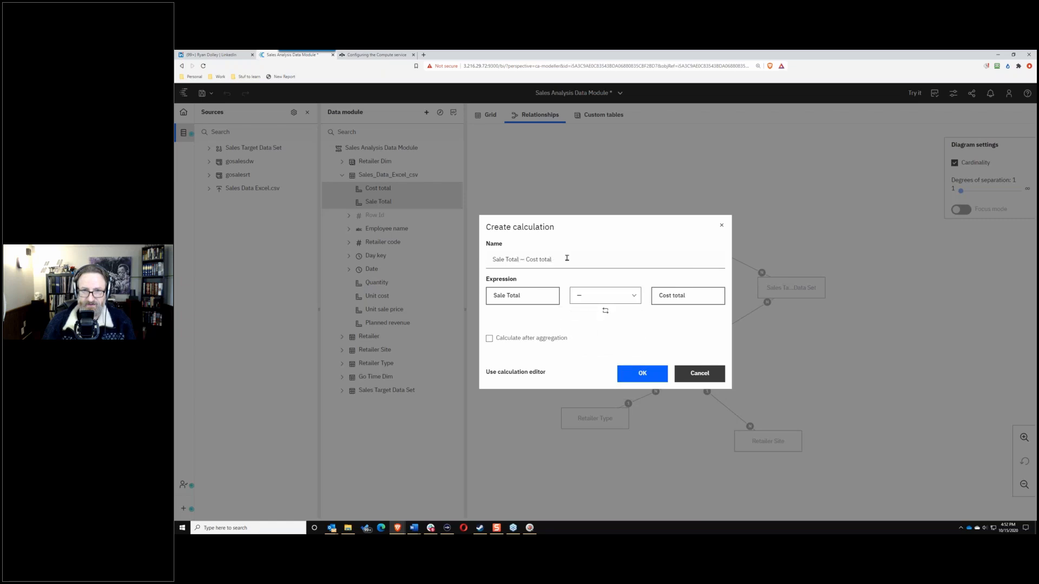
left_click(567, 258)
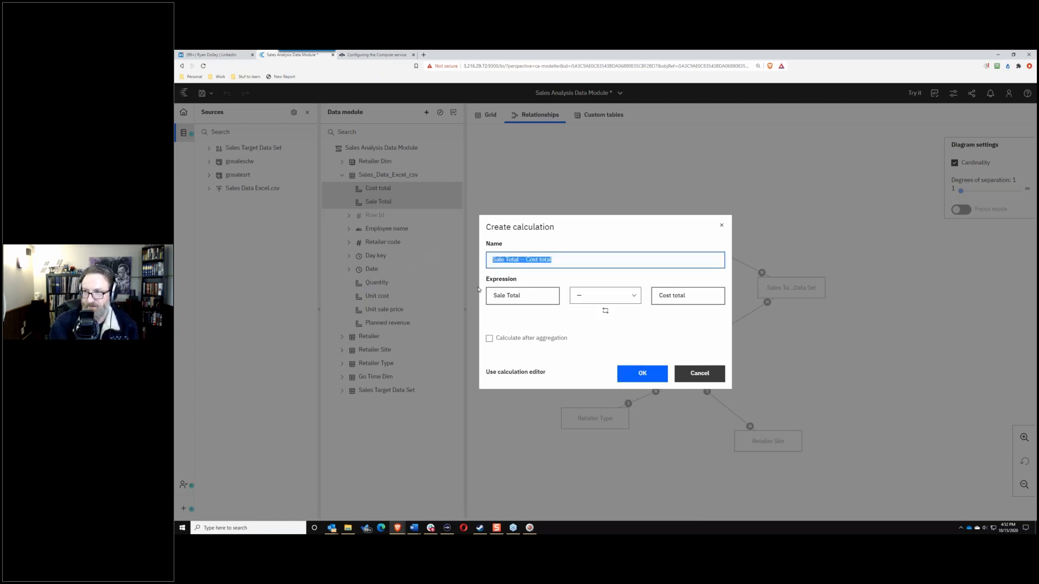
type("Sale margin")
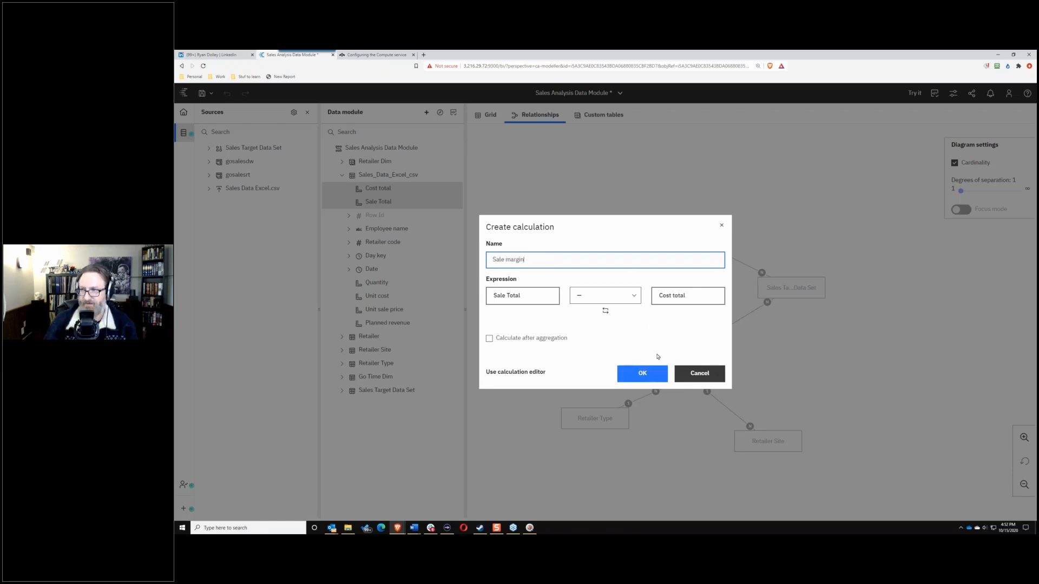
left_click(654, 377)
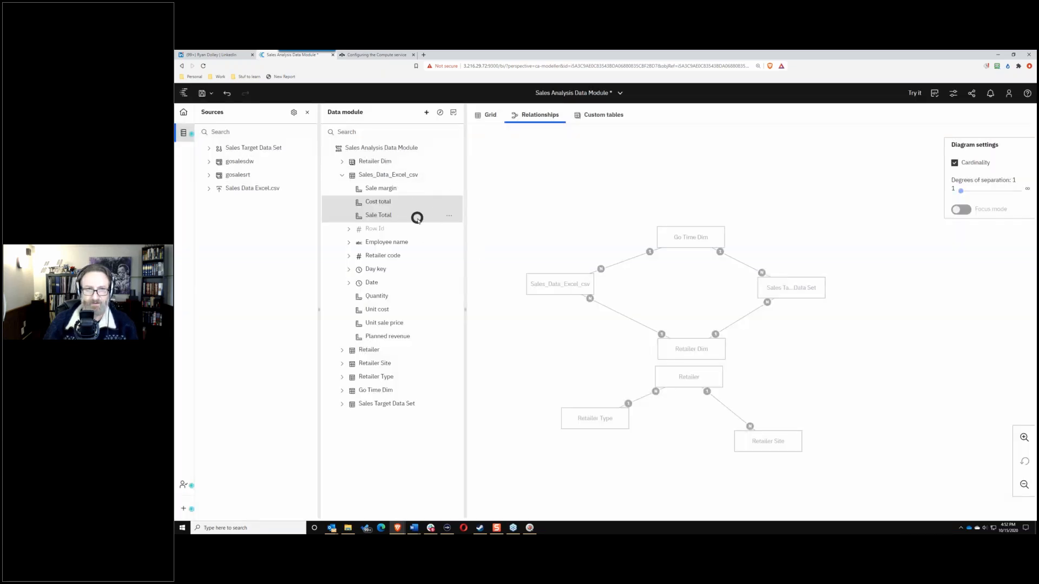
left_click(417, 216)
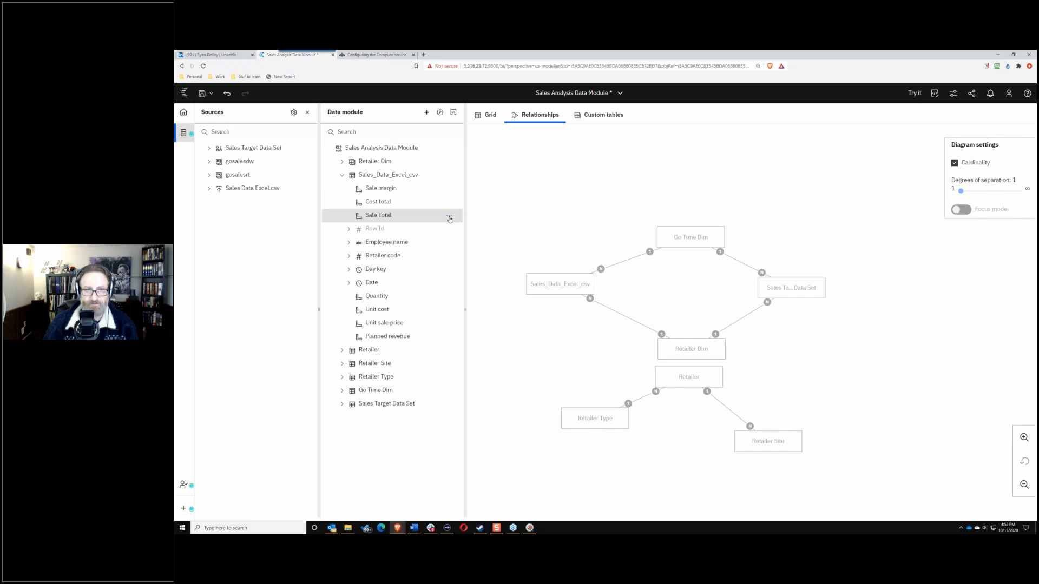
Step: Create a Plan variance calculation as Sale Total percent of Planned revenue
left_click(419, 340, "ctrl")
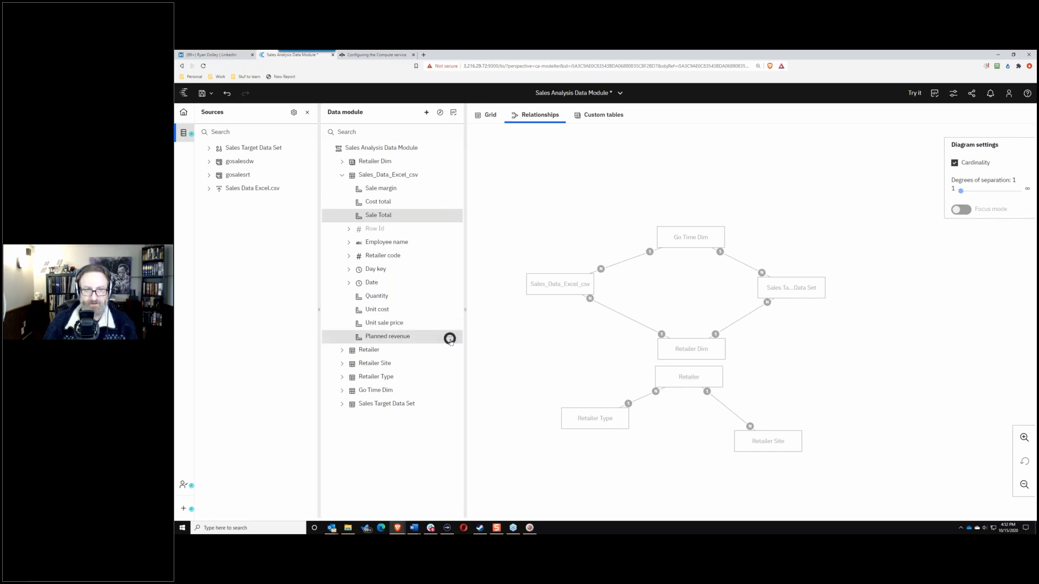
left_click(449, 339)
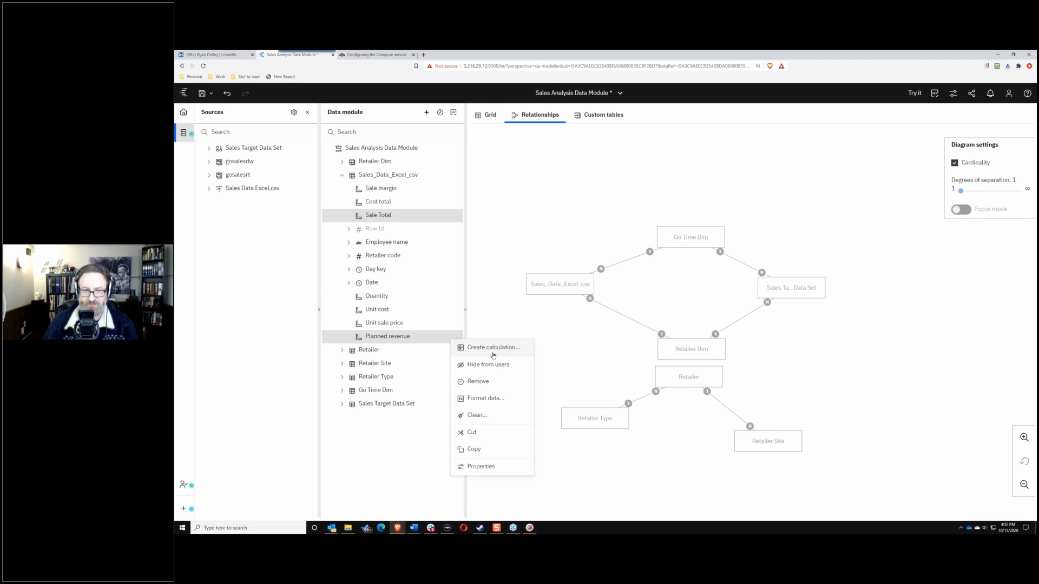
left_click(493, 349)
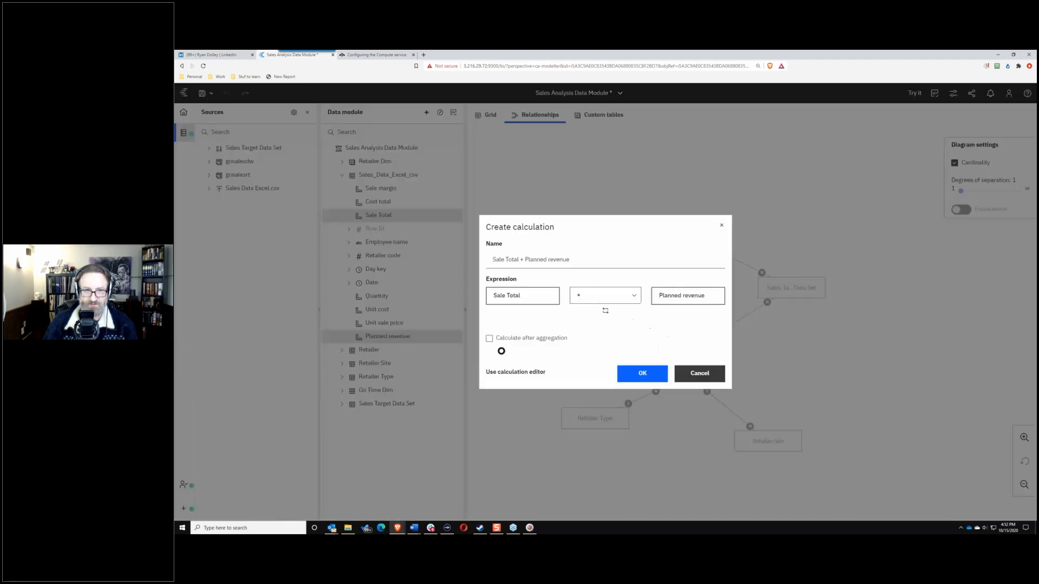
triple_click(591, 264)
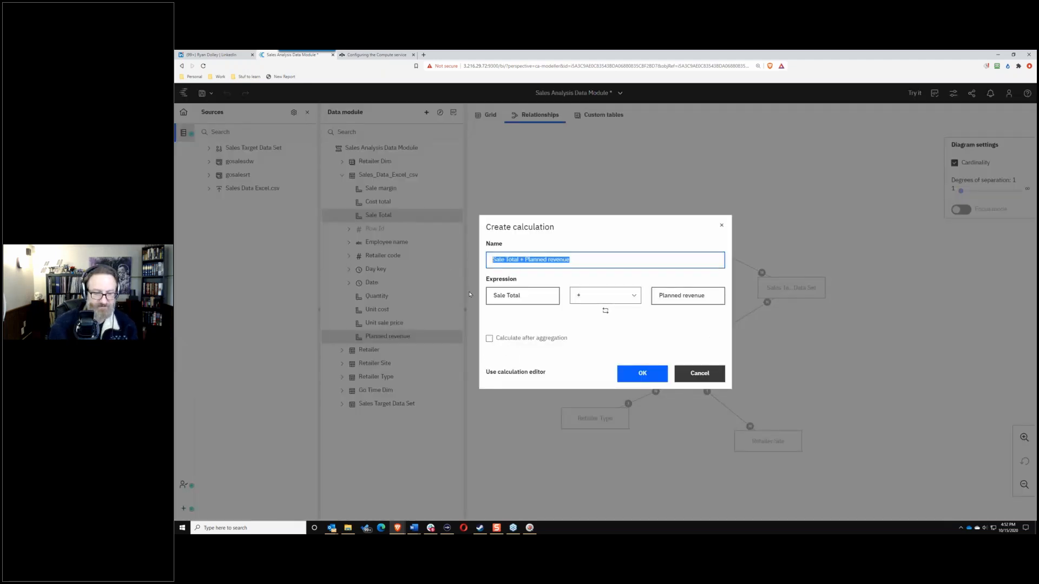
type("Plan variance")
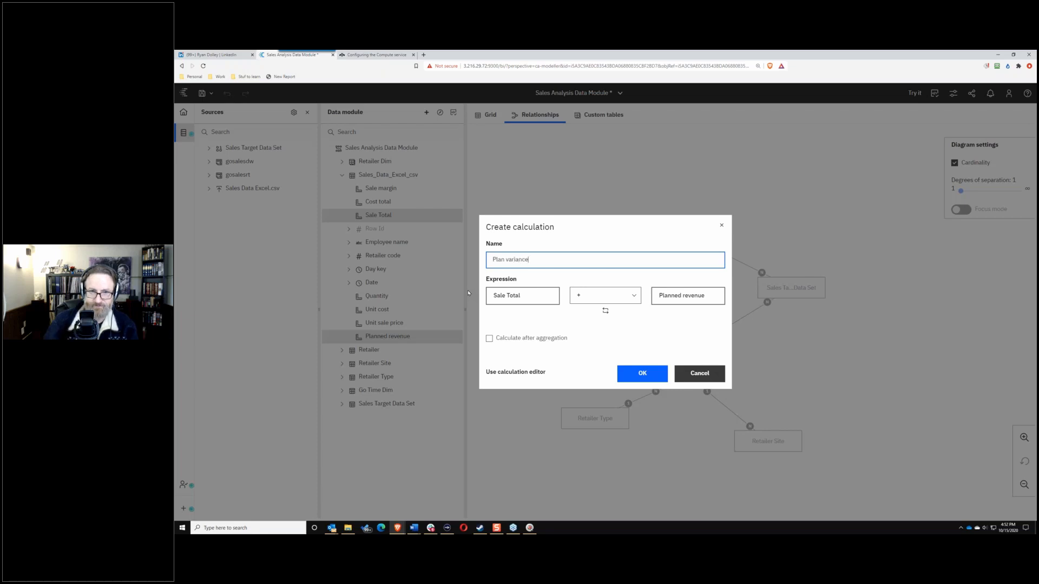
left_click(626, 288)
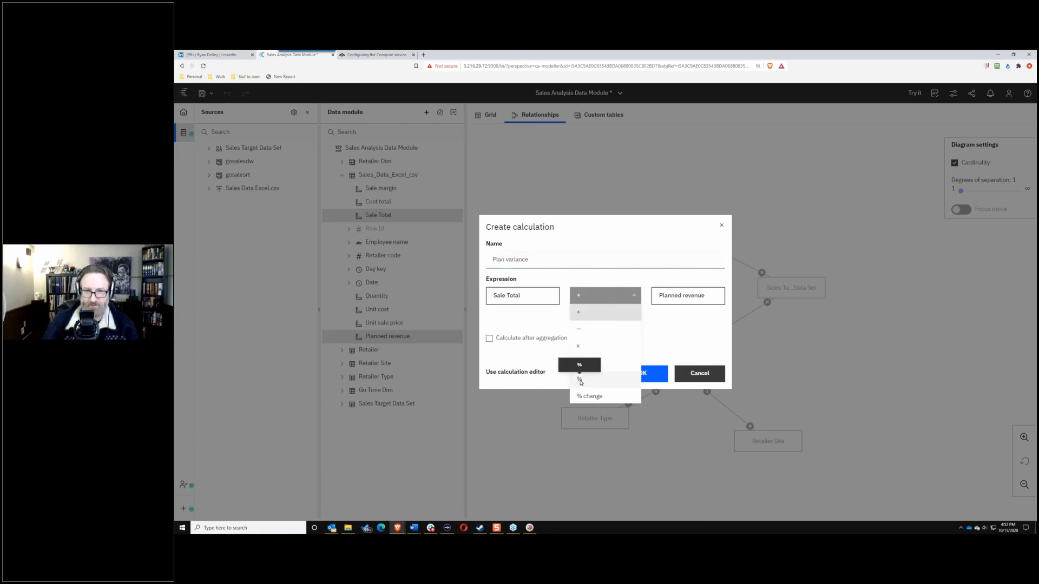
left_click(579, 364)
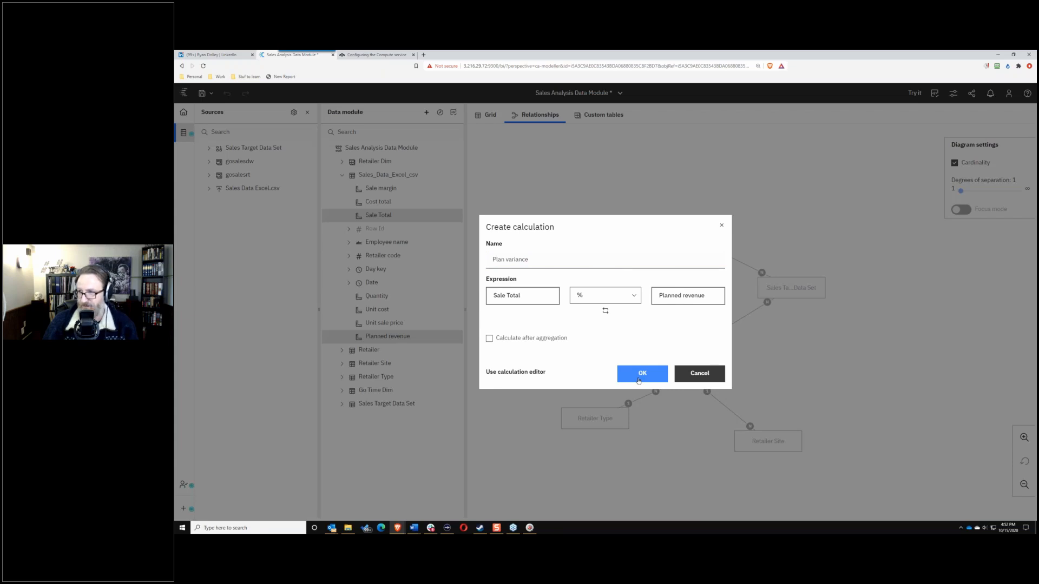
left_click(638, 381)
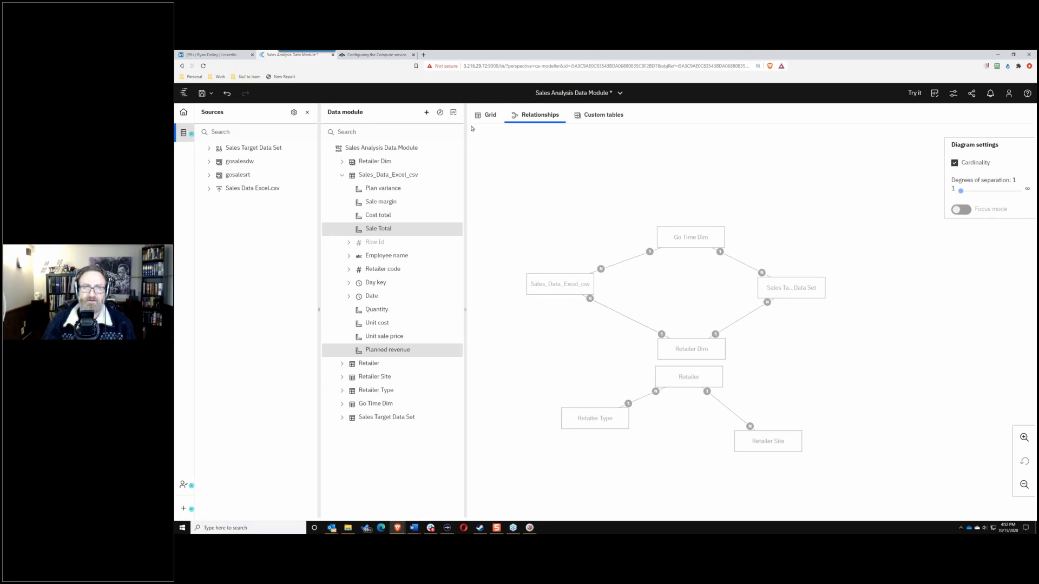
left_click(383, 175)
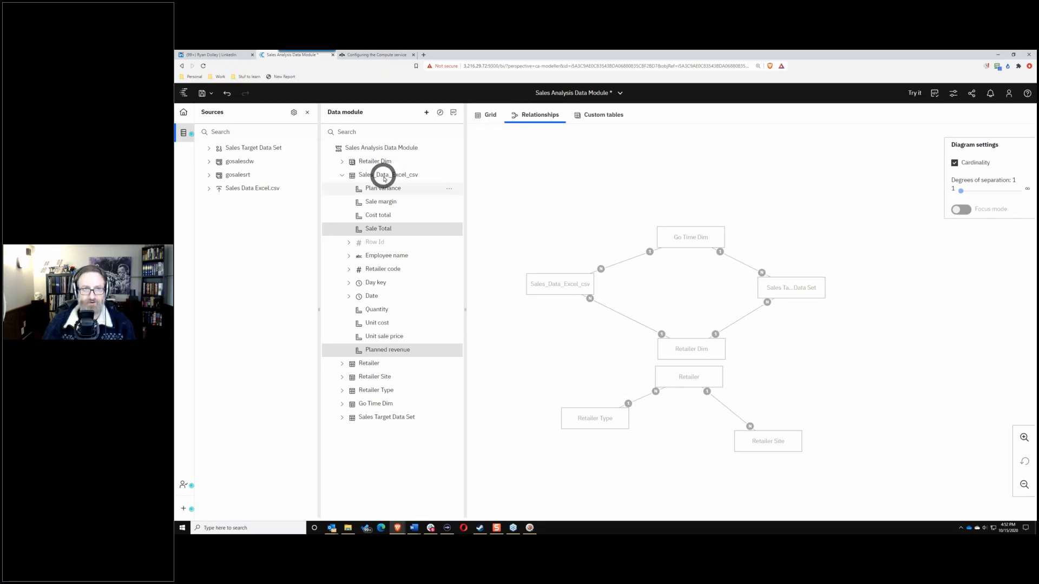
Step: Preview Sales_Data_Excel_csv rows in the data grid, with Plan variance values like 107% and 236%
left_click(478, 119)
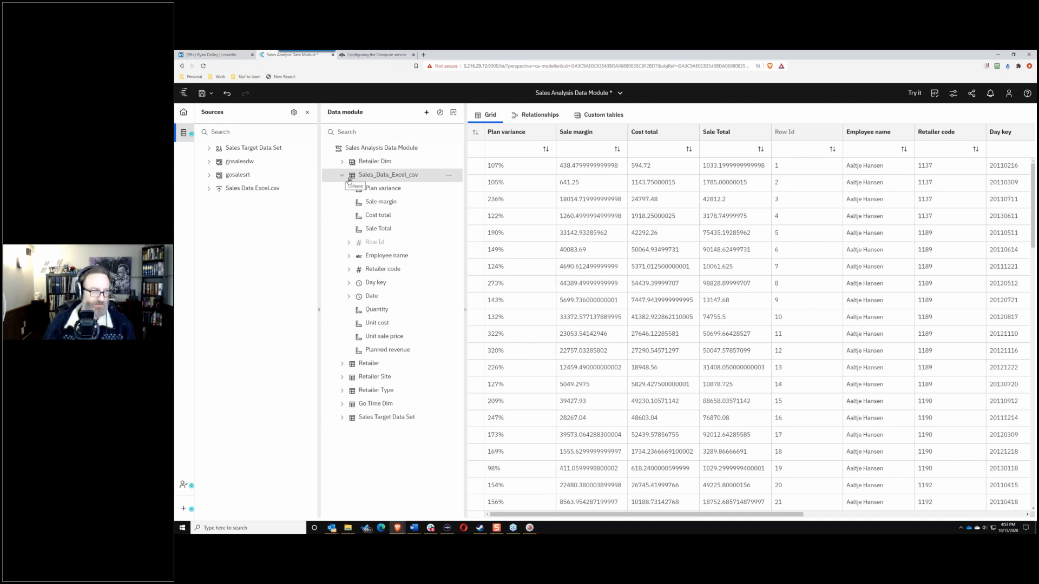
left_click(454, 175)
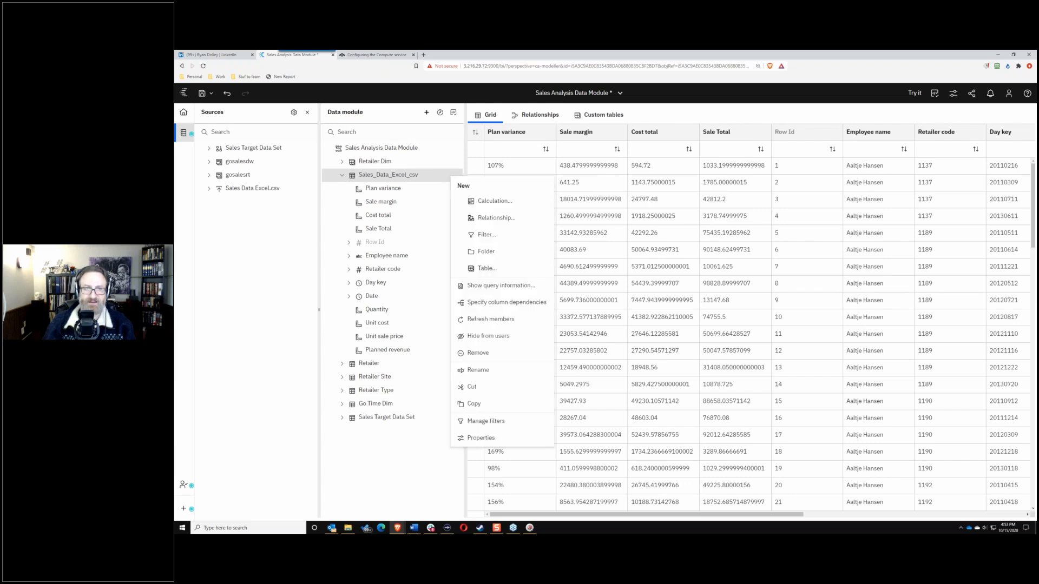
Step: Start a new table calculation, paste a profit margin expression, and name it Profit margin
left_click(490, 203)
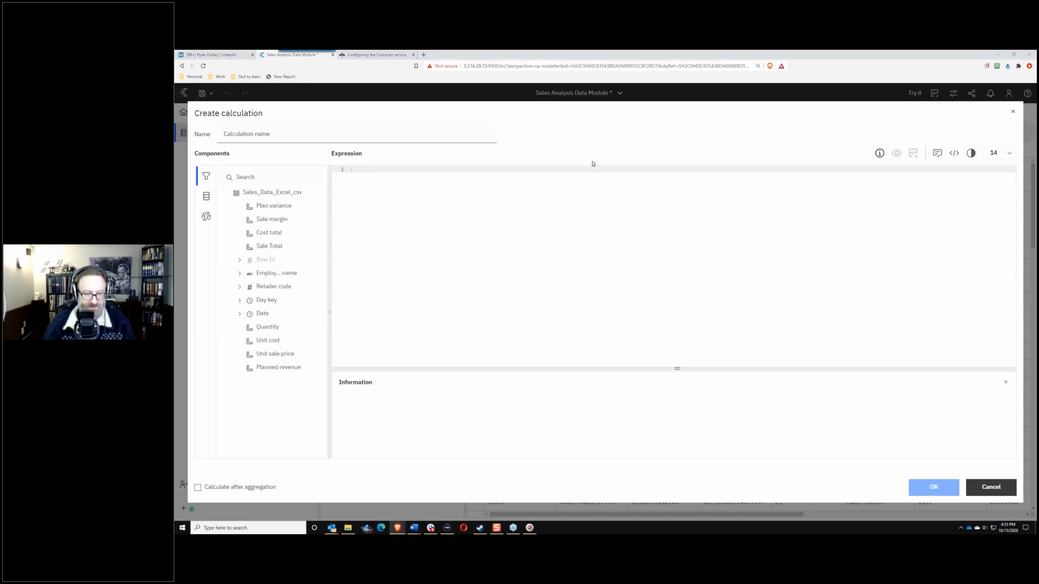
left_click(371, 174)
type("(Revenue - Cost_Total)/ Revenue")
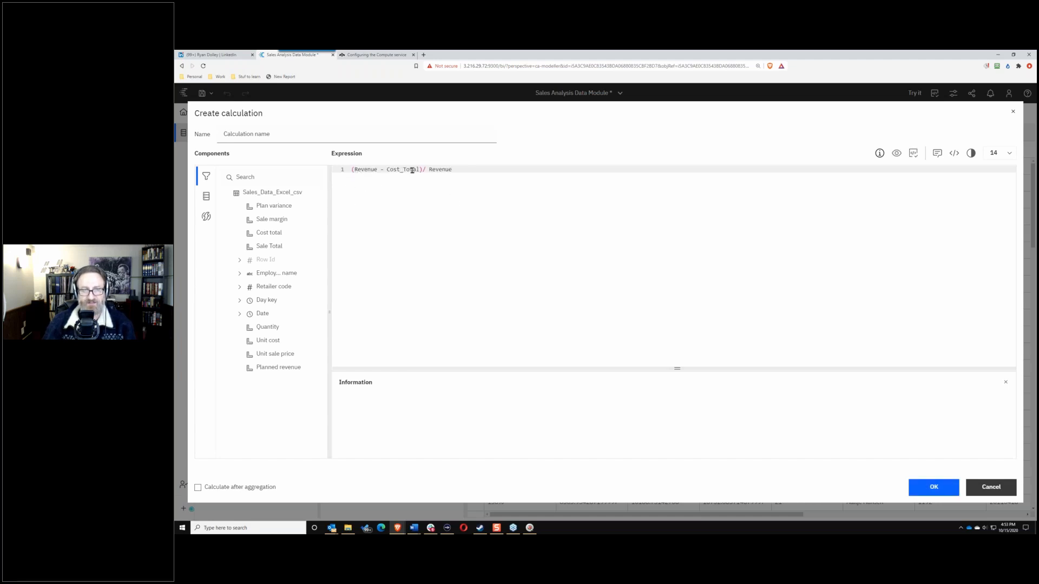
left_click(342, 136)
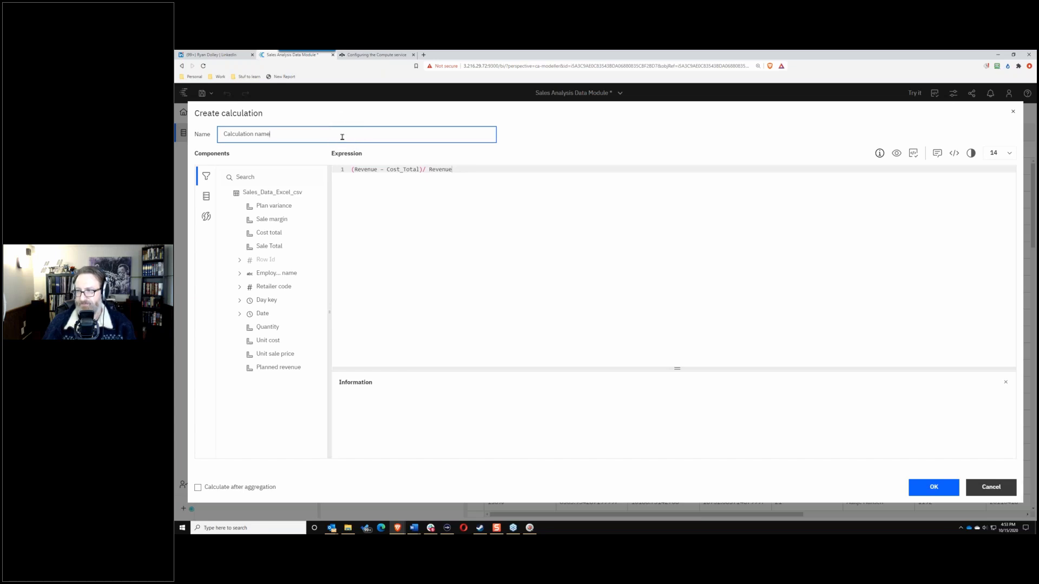
triple_click(282, 137)
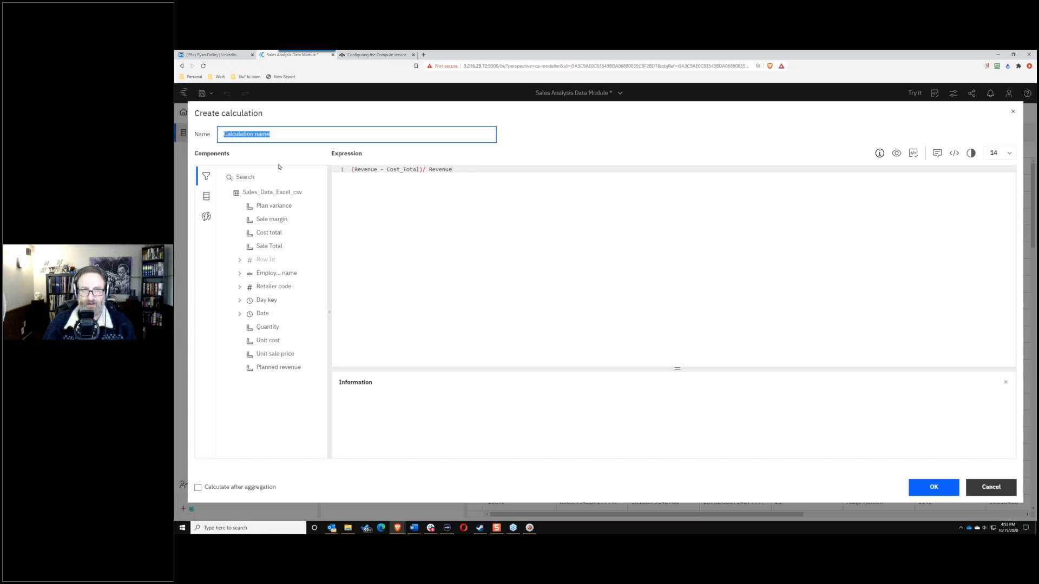
type("Sales")
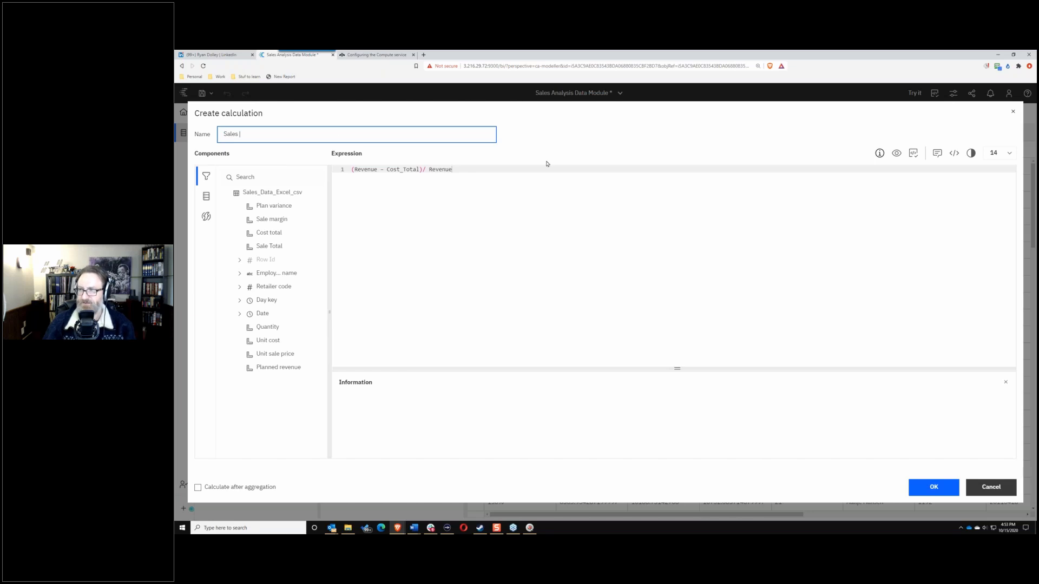
key("BackSpace")
key("BackSpace")
key("BackSpace")
key("BackSpace")
key("BackSpace")
key("BackSpace")
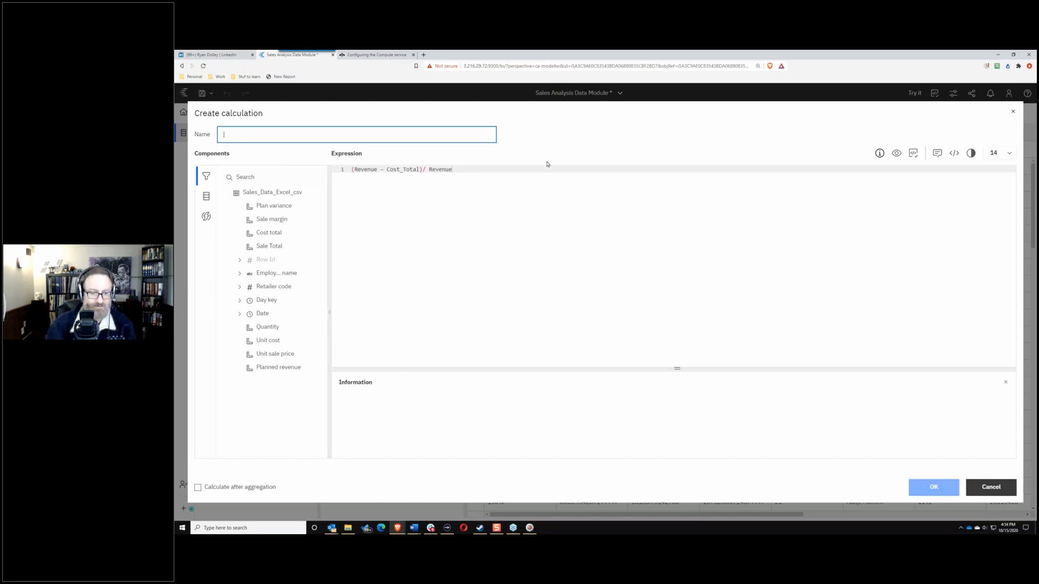
type("Margin")
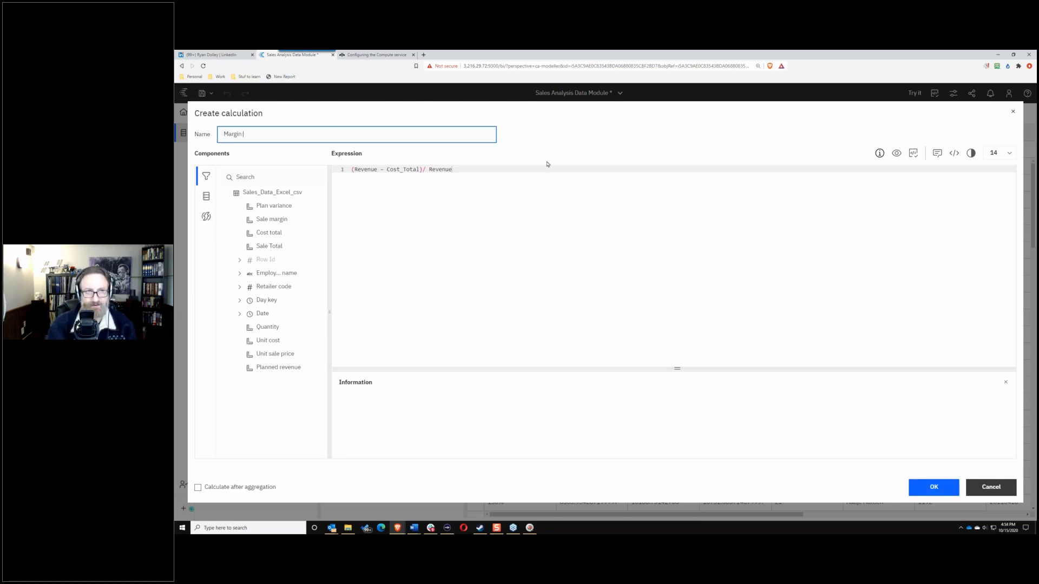
key("BackSpace")
key("BackSpace")
key("BackSpace")
key("BackSpace")
key("BackSpace")
key("BackSpace")
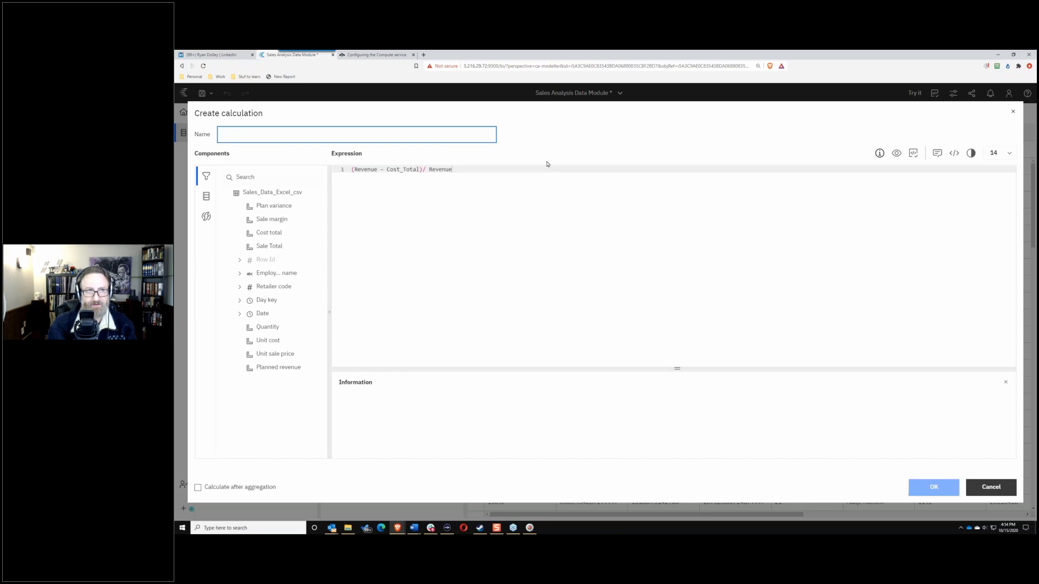
type("Pro")
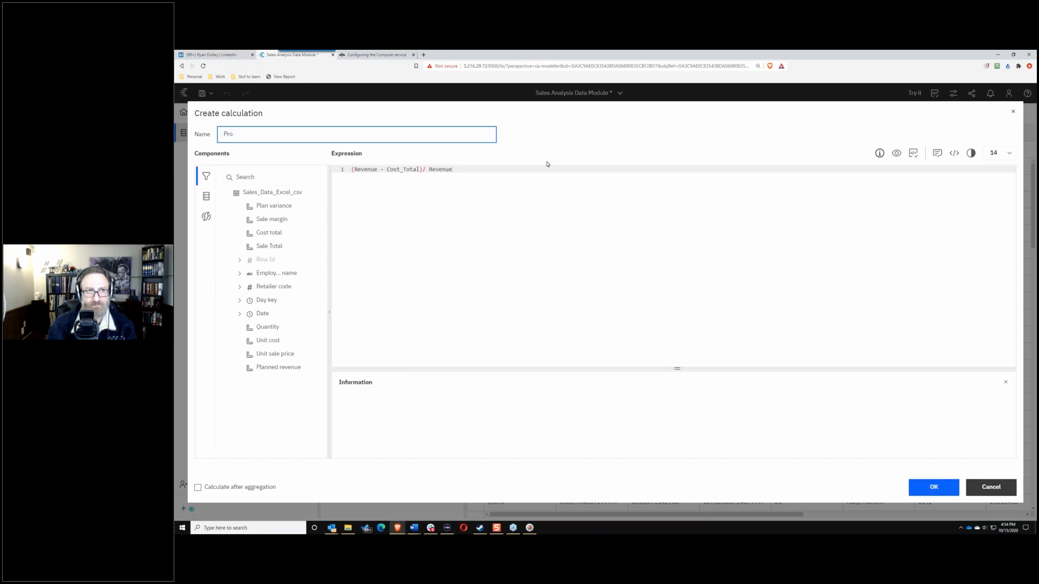
type("fit margin *")
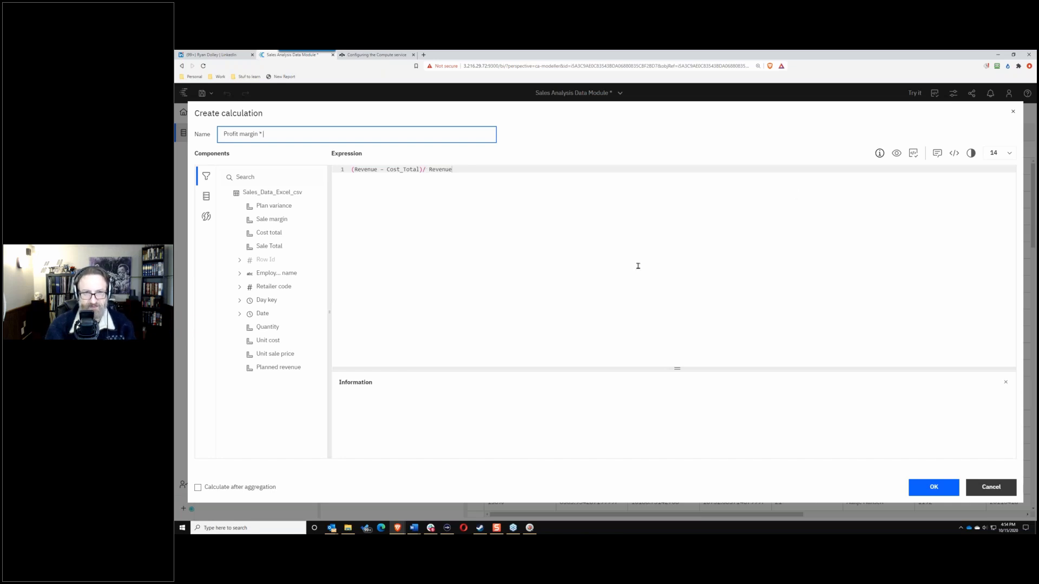
type("100")
key("BackSpace")
key("BackSpace")
key("BackSpace")
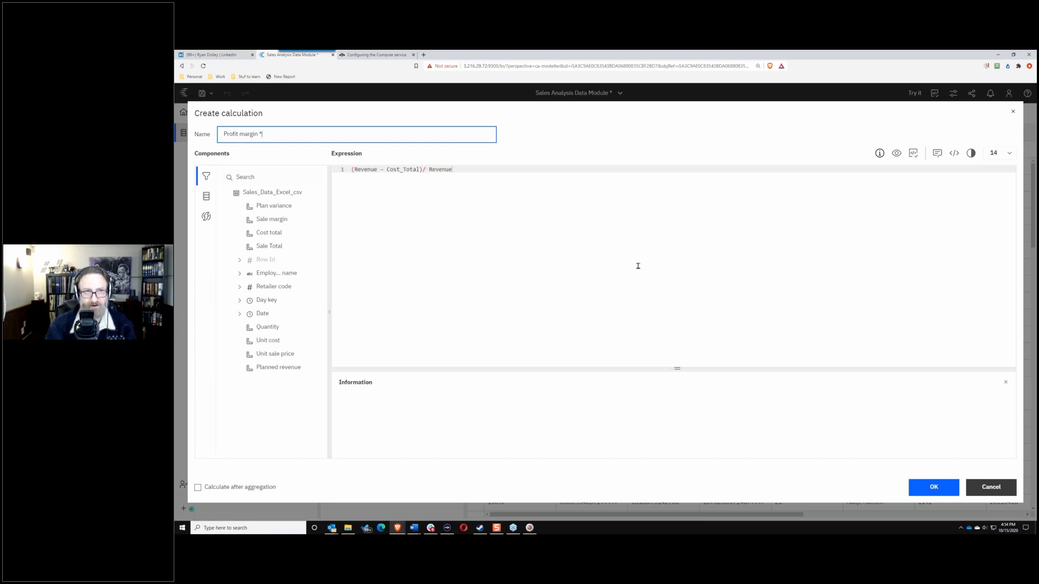
Step: Add the comment '/This is a margin calculation', preview, then remove the comment and preview again
left_click(524, 166)
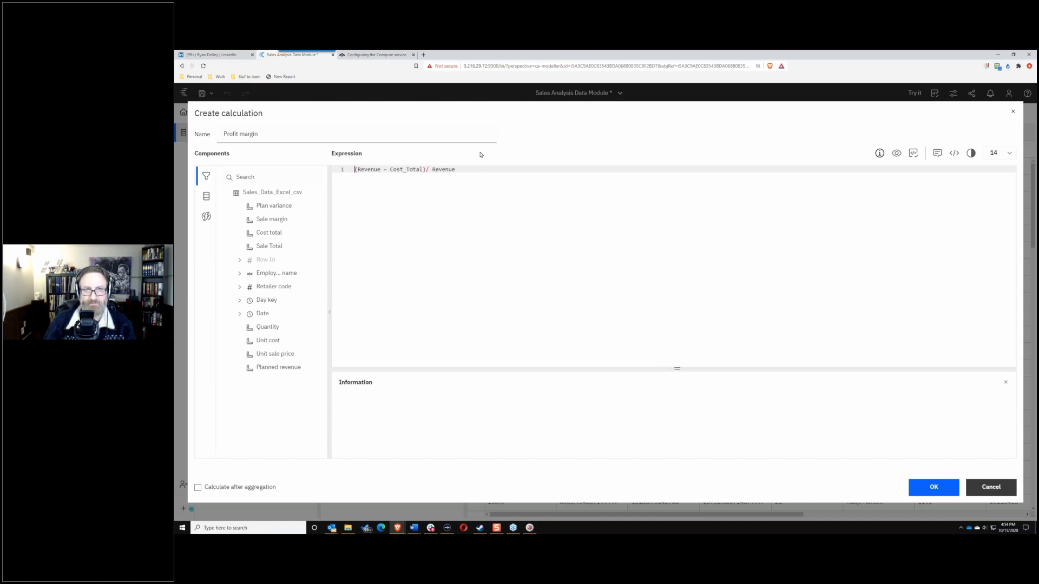
left_click(470, 171)
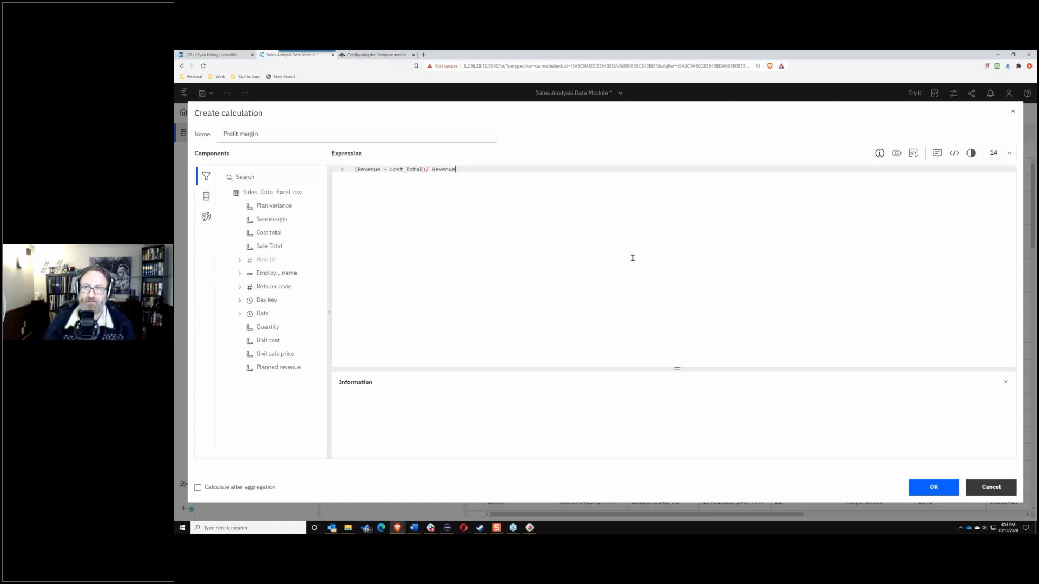
left_click(352, 170)
key("Return")
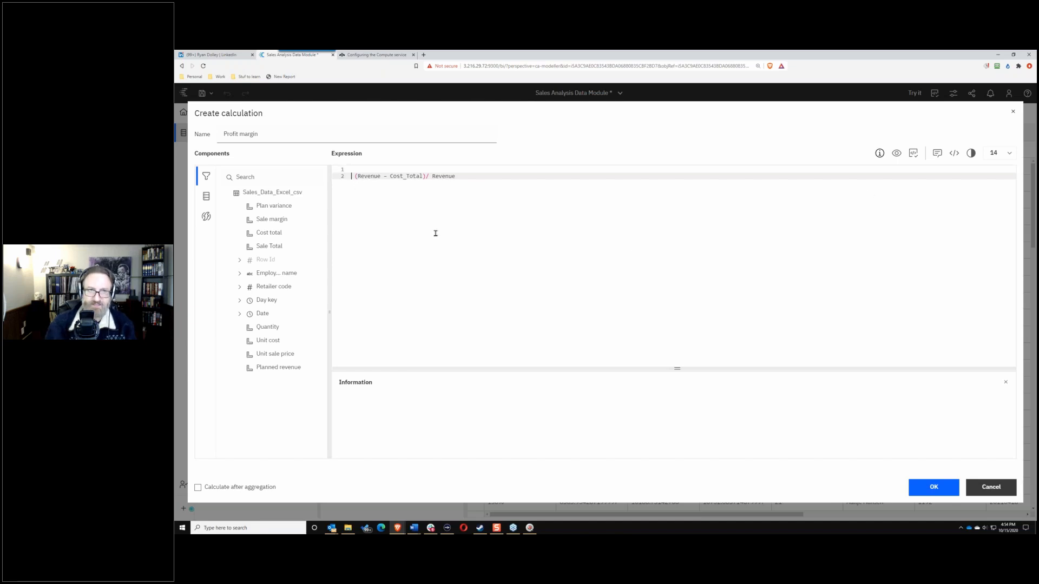
key("Return")
key("Up")
key("Up")
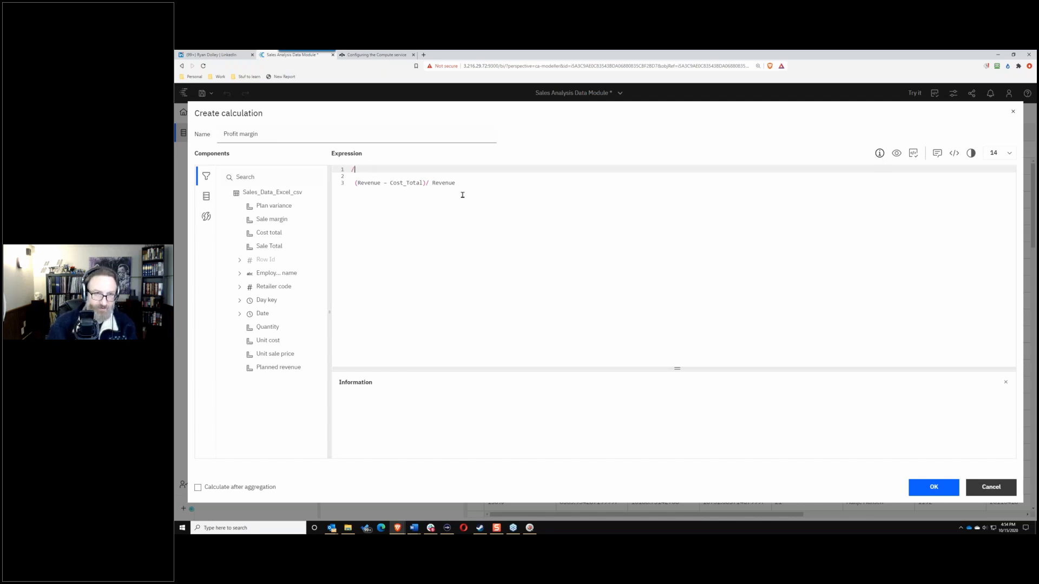
type("/This is a ")
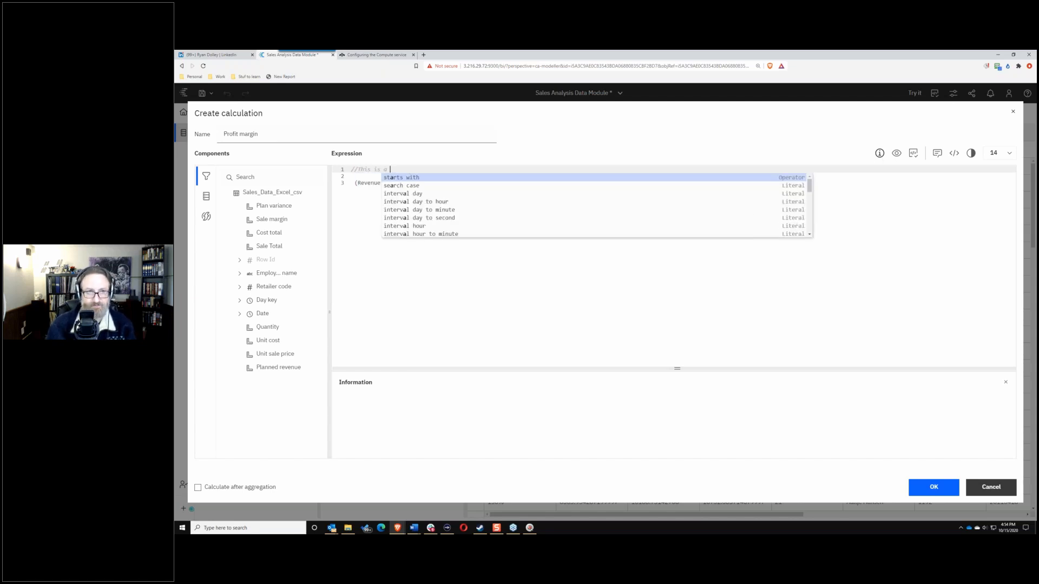
type("margin cal")
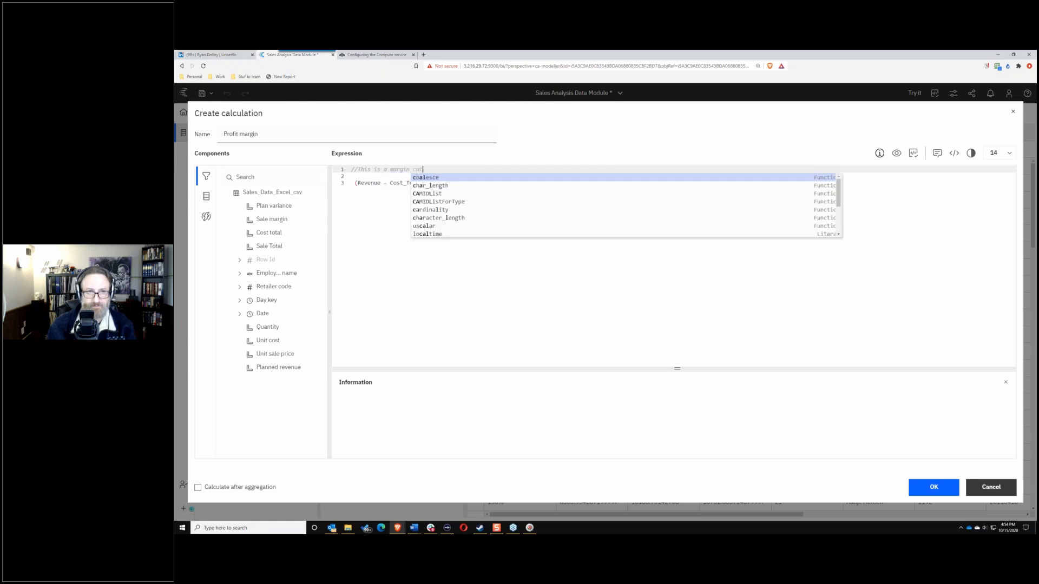
type("culation")
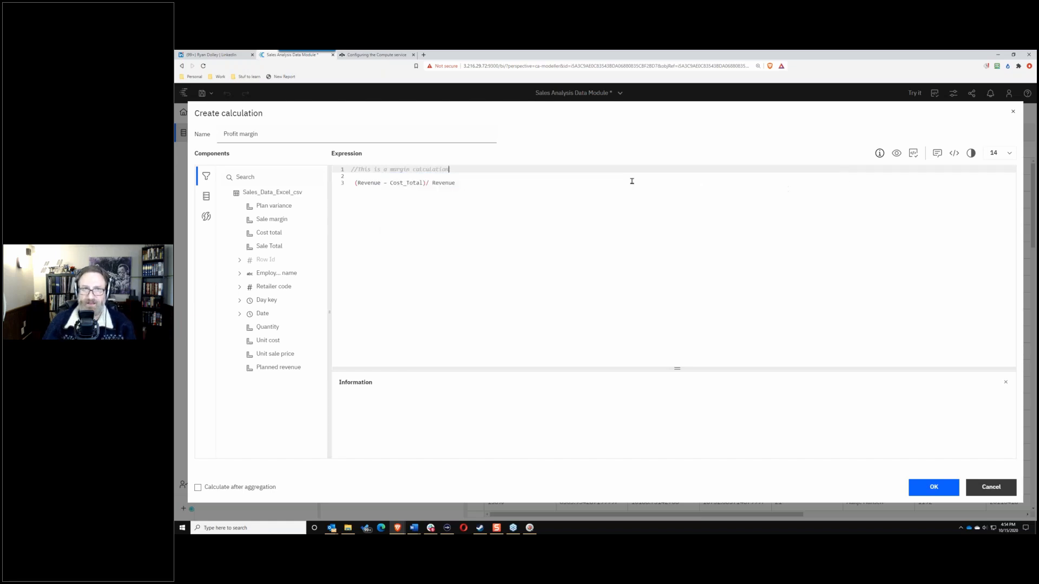
left_click(896, 154)
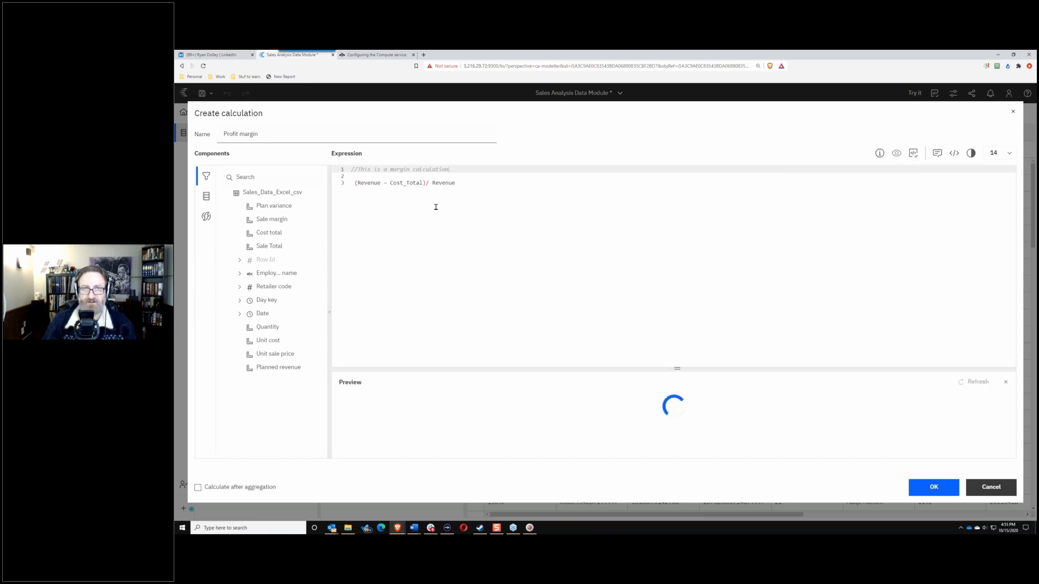
left_click(418, 416)
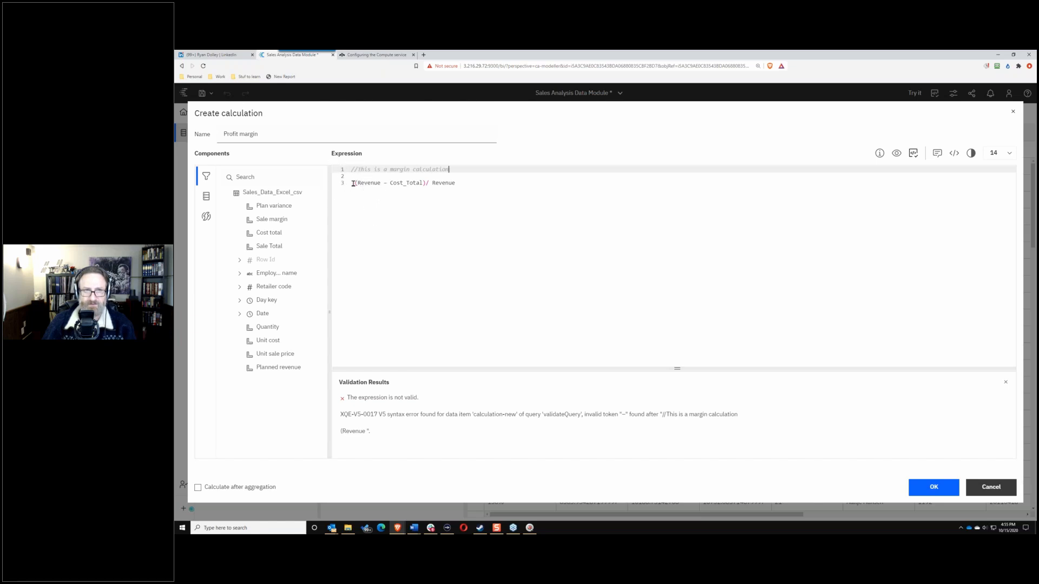
left_click_drag(351, 182, 312, 155)
key("Delete")
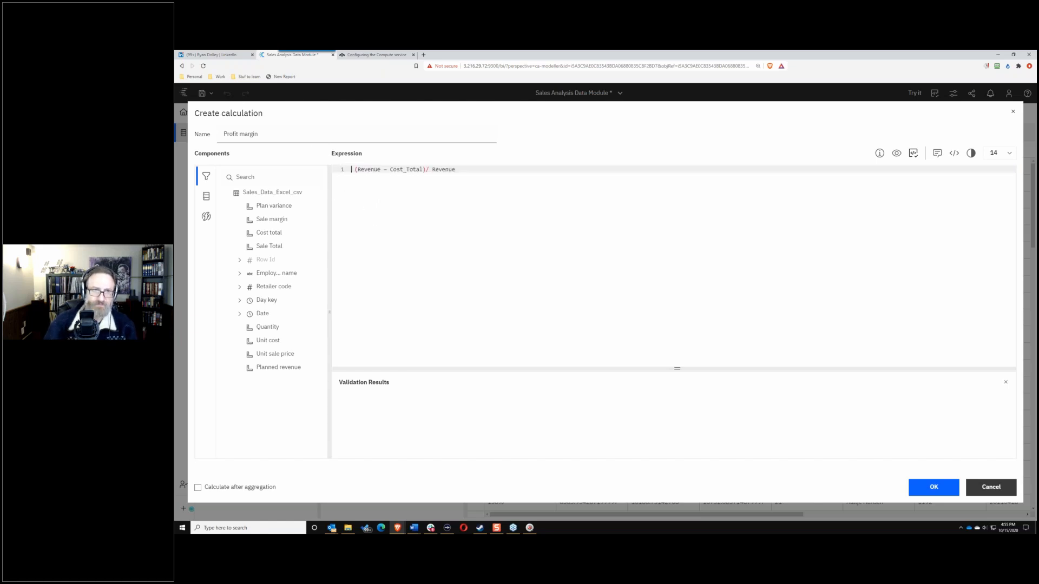
left_click(896, 153)
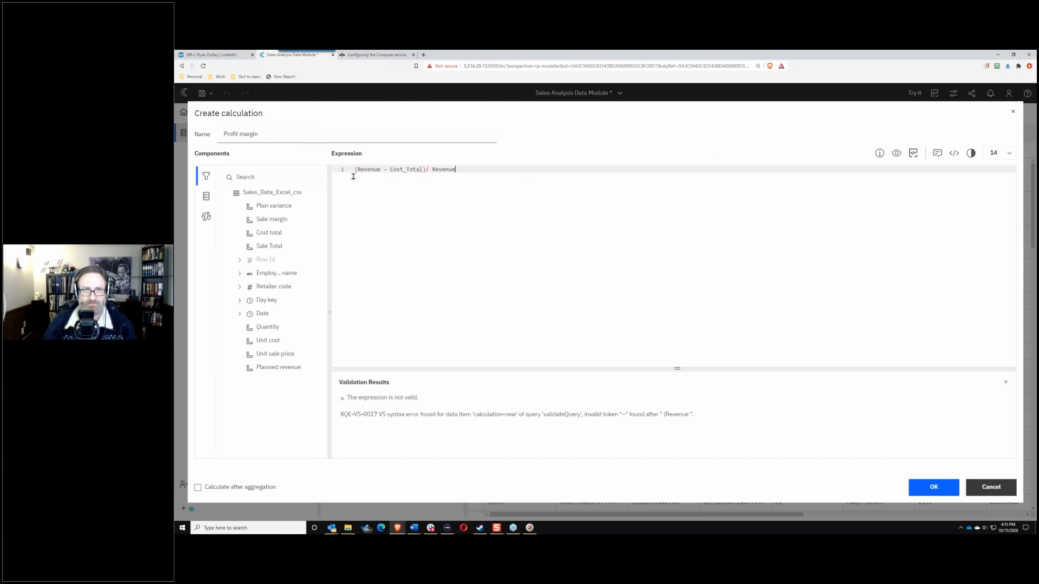
Step: Clear the invalid Revenue-based expression, leaving it empty
left_click_drag(354, 169, 461, 198)
left_click(429, 170)
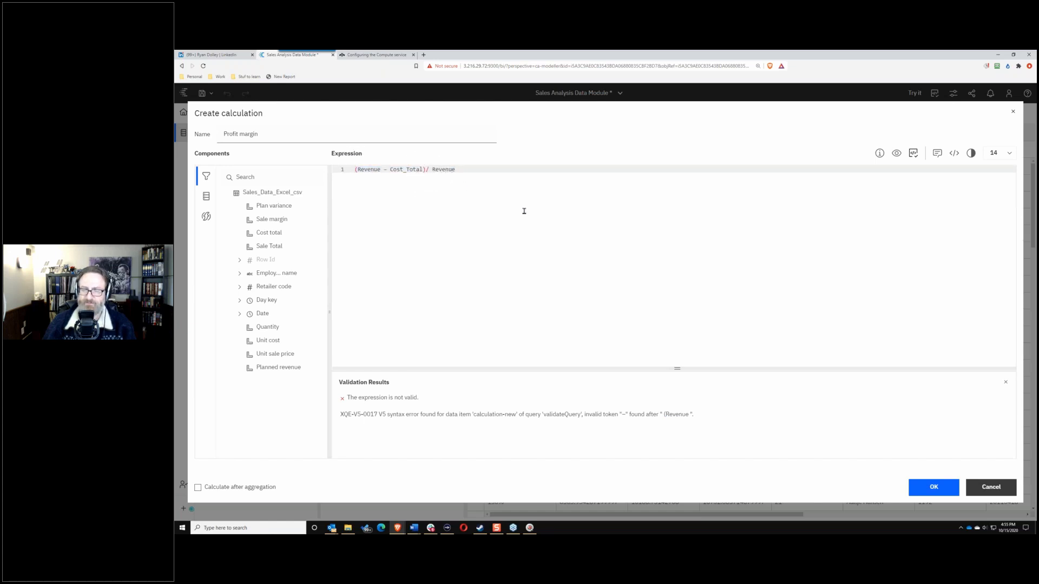
left_click(500, 170)
key("ctrl+a")
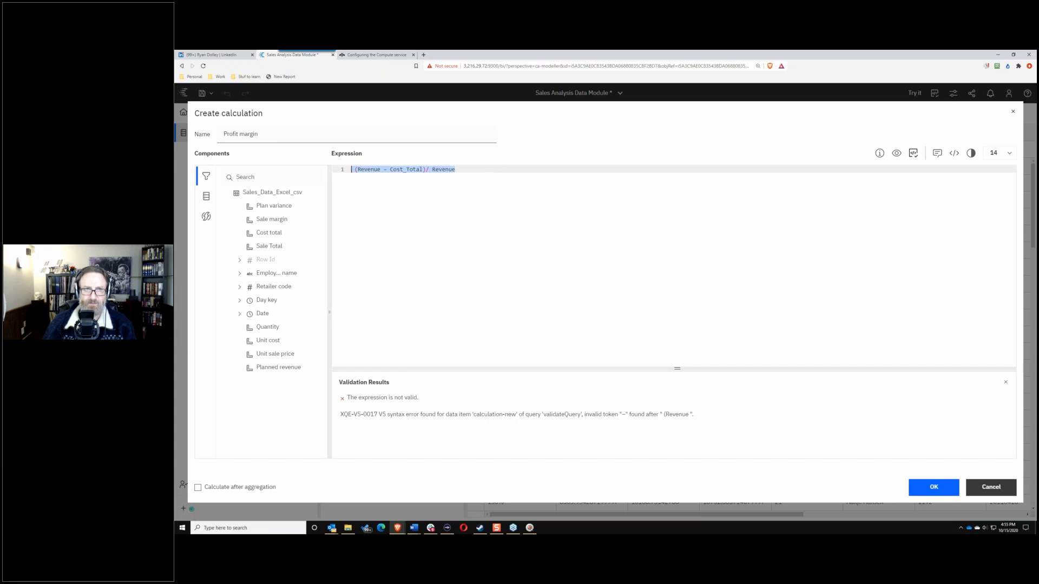
key("BackSpace")
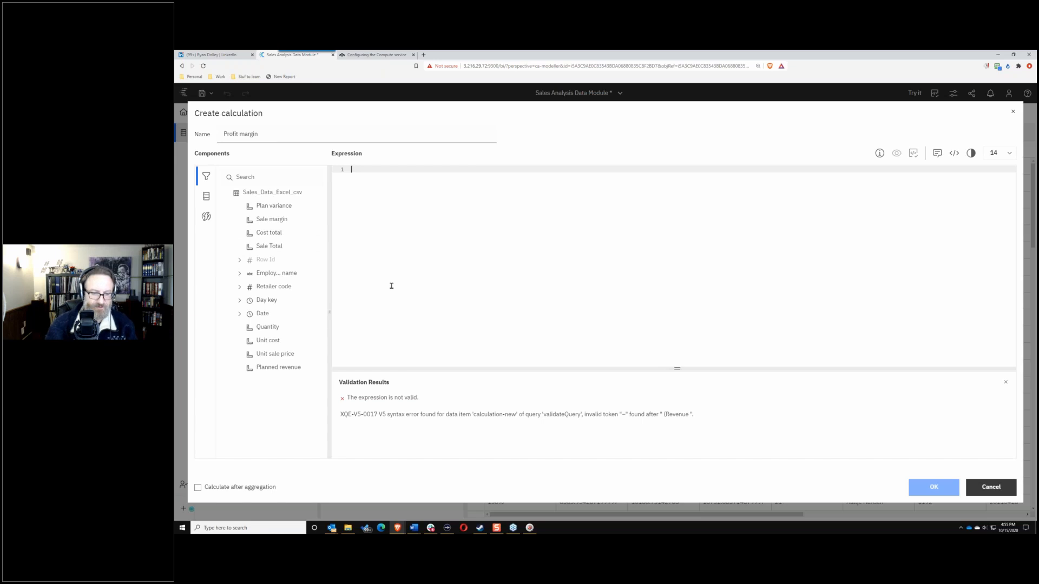
Step: Build the expression ( Sale_Total - Cost_total ) / Sale_Total, preview it, and format it neatly
type("(")
left_click_drag(260, 247, 400, 201)
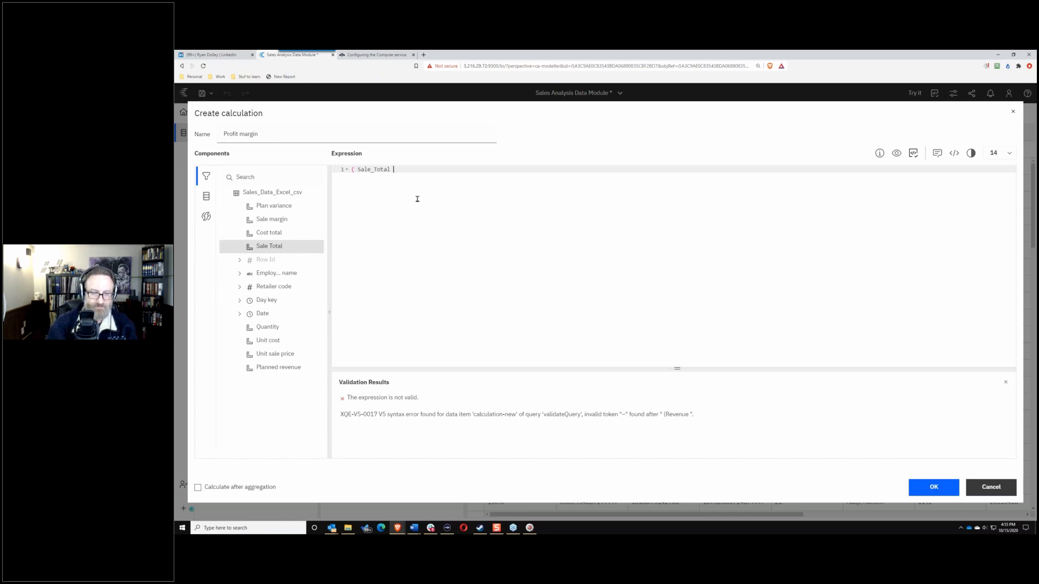
type("-")
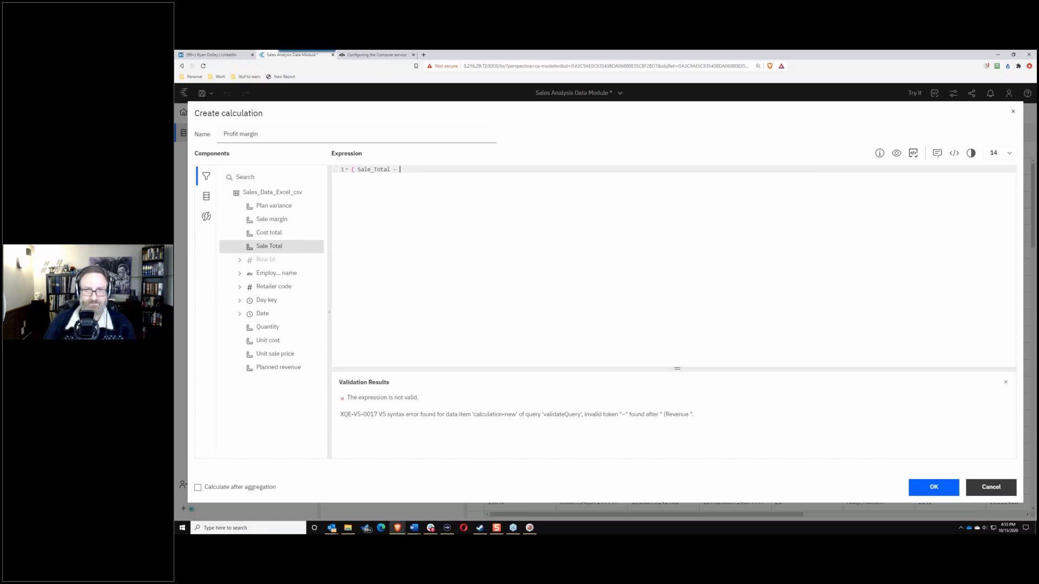
left_click(263, 236)
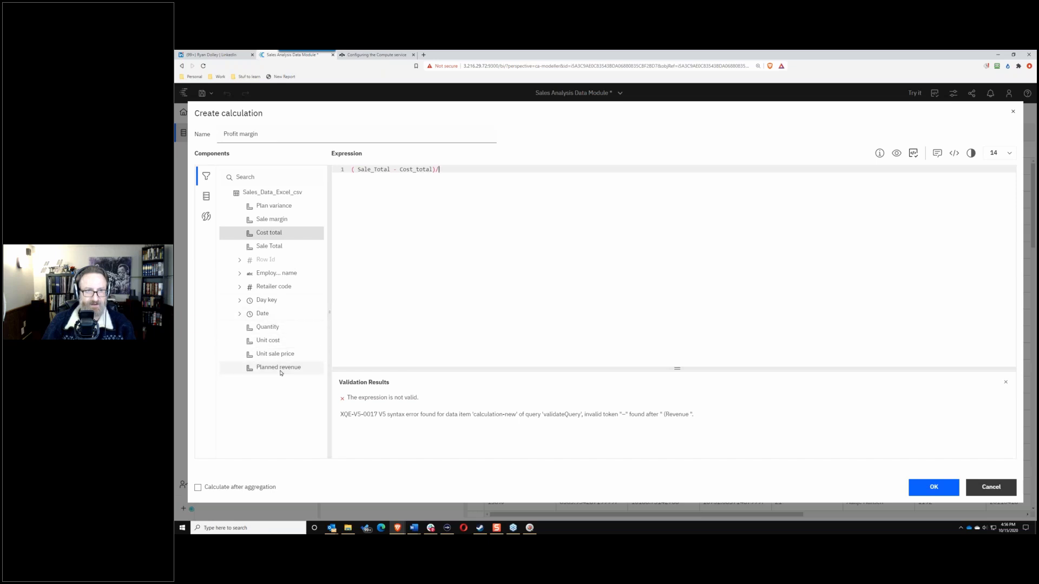
left_click(269, 246)
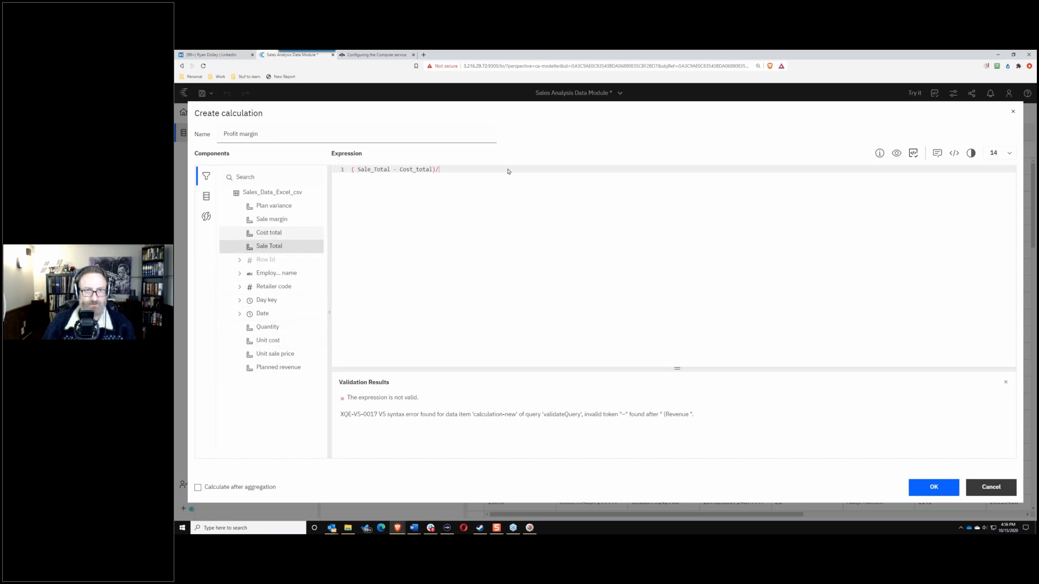
mouse_move(498, 177)
left_mouse_down()
mouse_move(462, 176)
mouse_move(485, 174)
left_mouse_up()
left_click(896, 154)
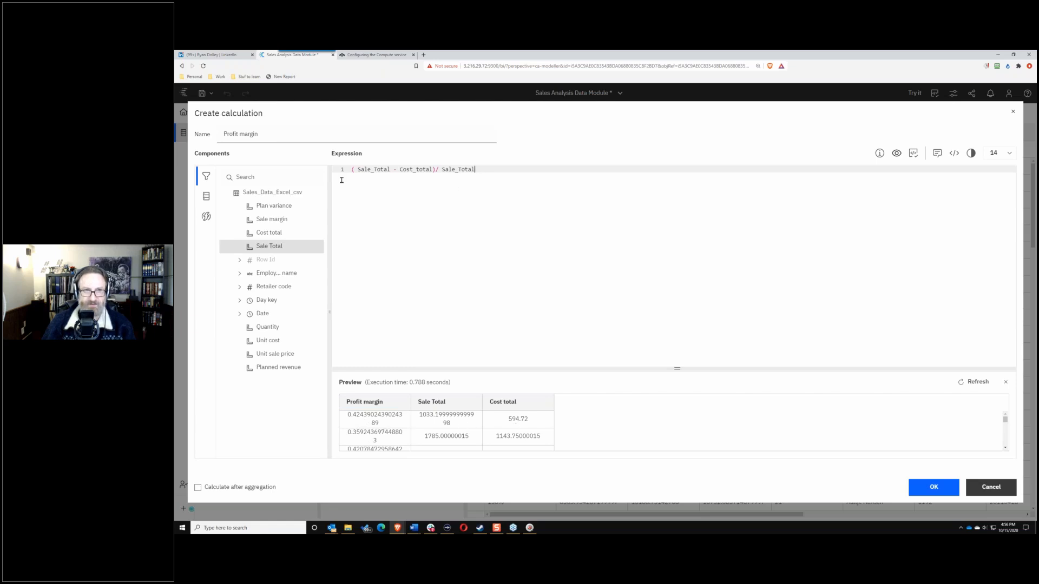
left_click_drag(341, 180, 347, 168)
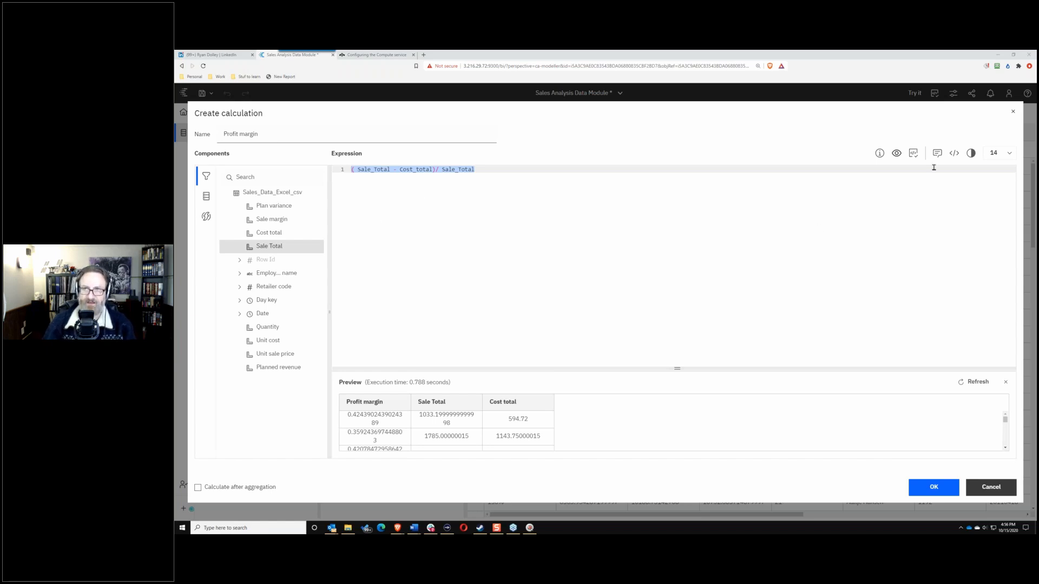
left_click(954, 154)
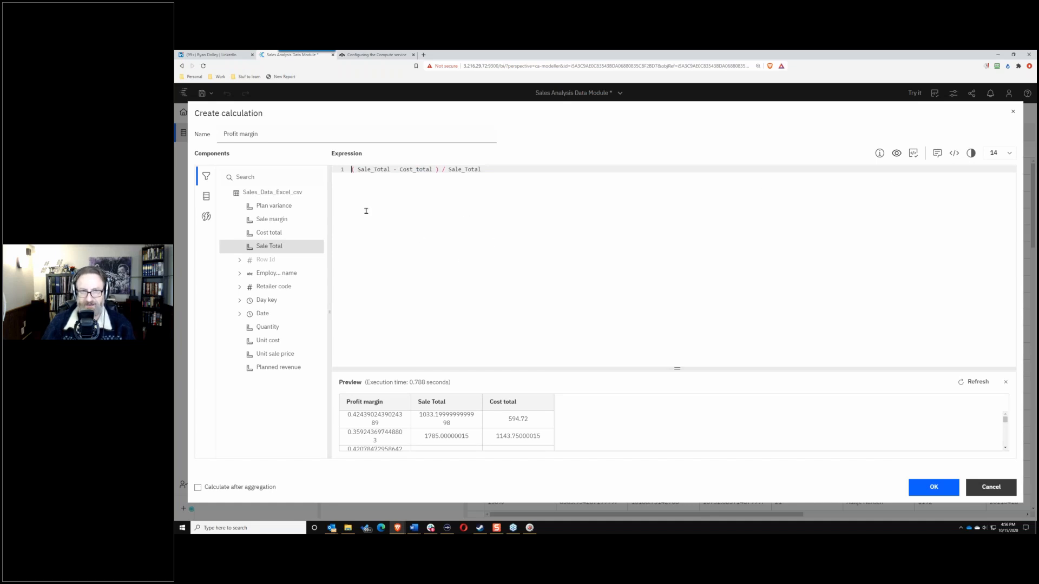
Step: Set editor font size 22 with a dark theme, then create the Profit margin calculation
left_click(1007, 153)
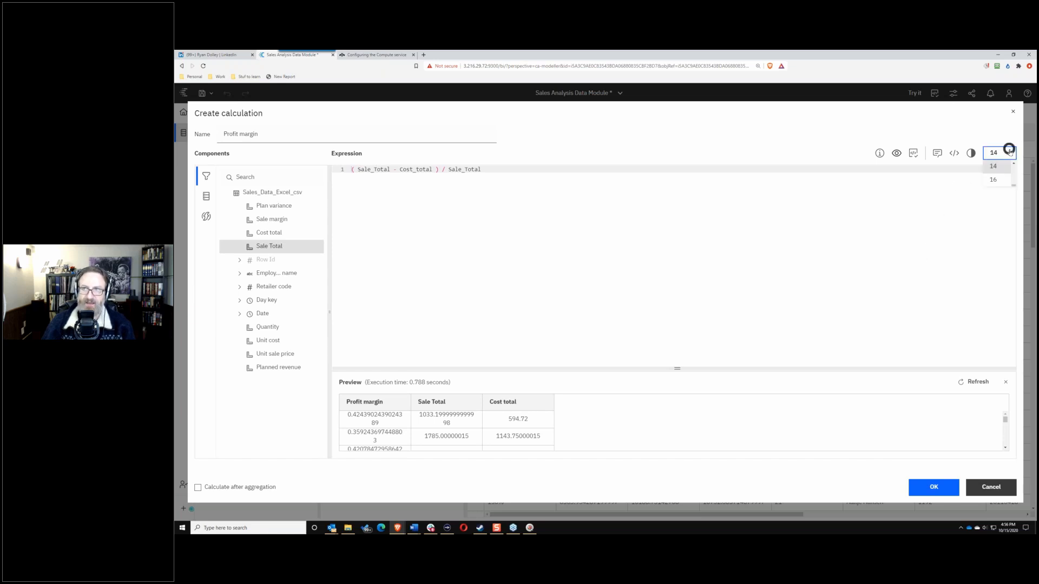
left_click(993, 220)
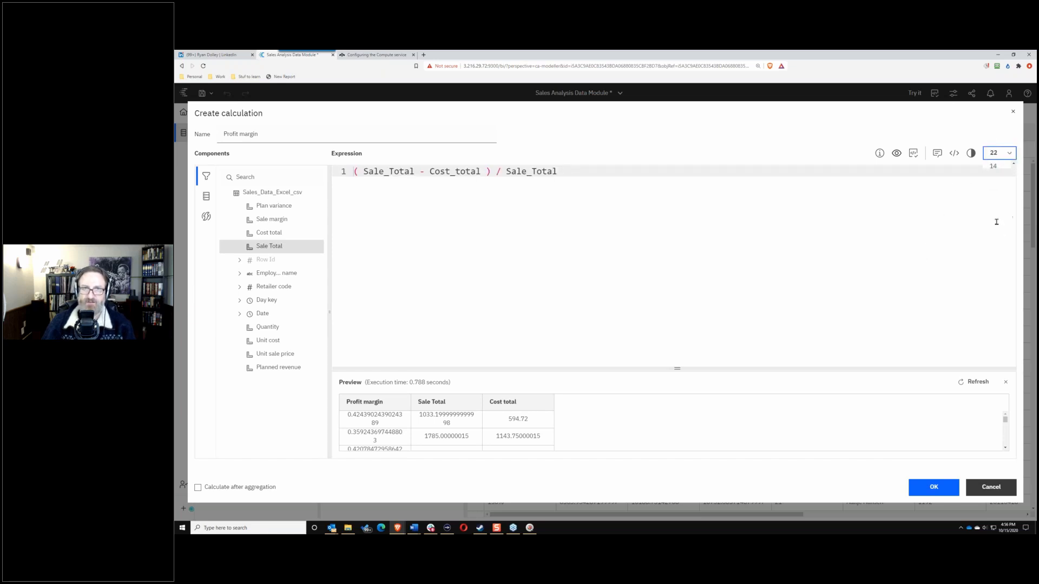
left_click(970, 153)
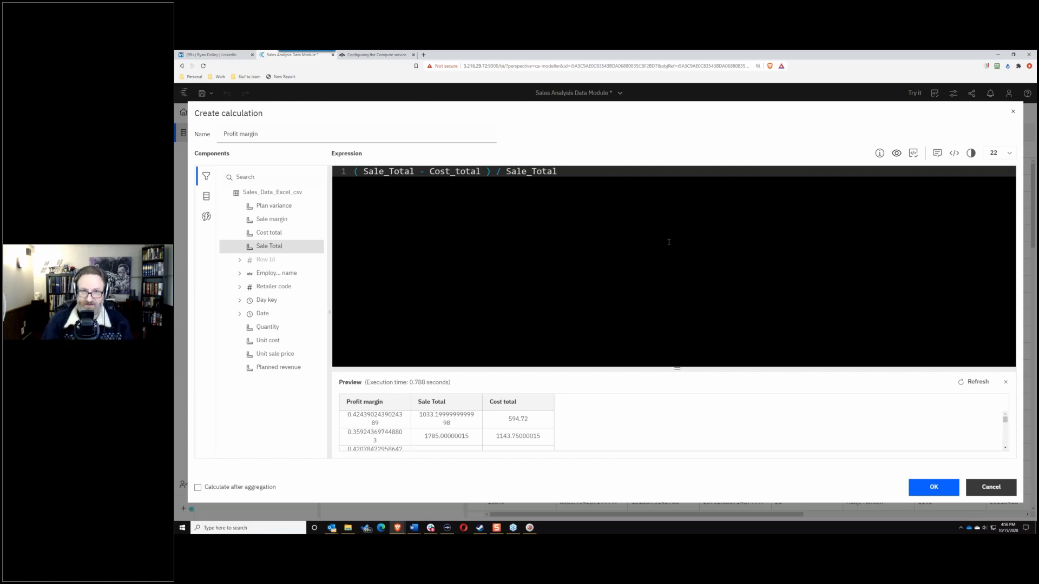
left_click(998, 153)
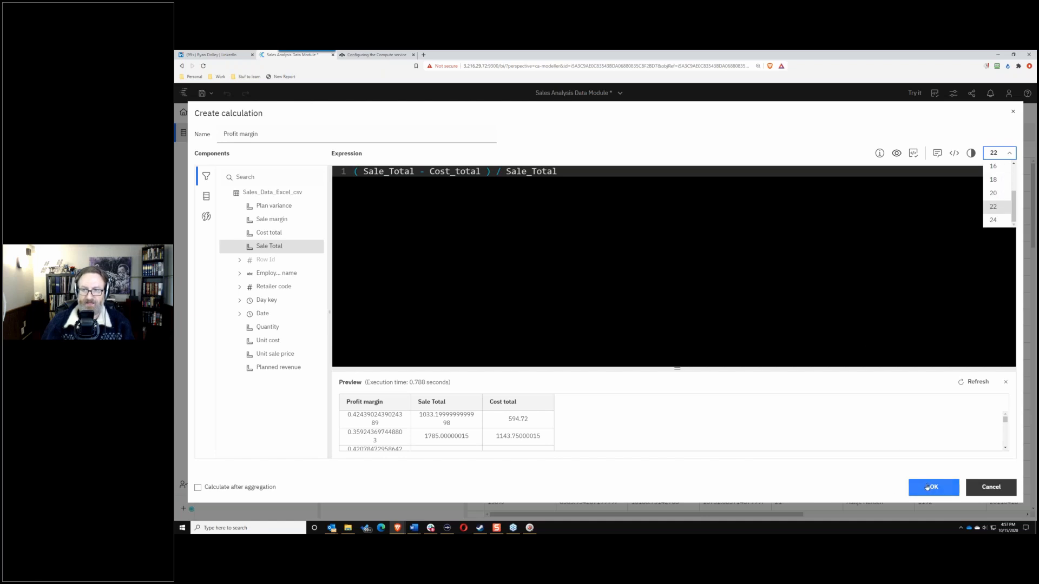
left_click(934, 488)
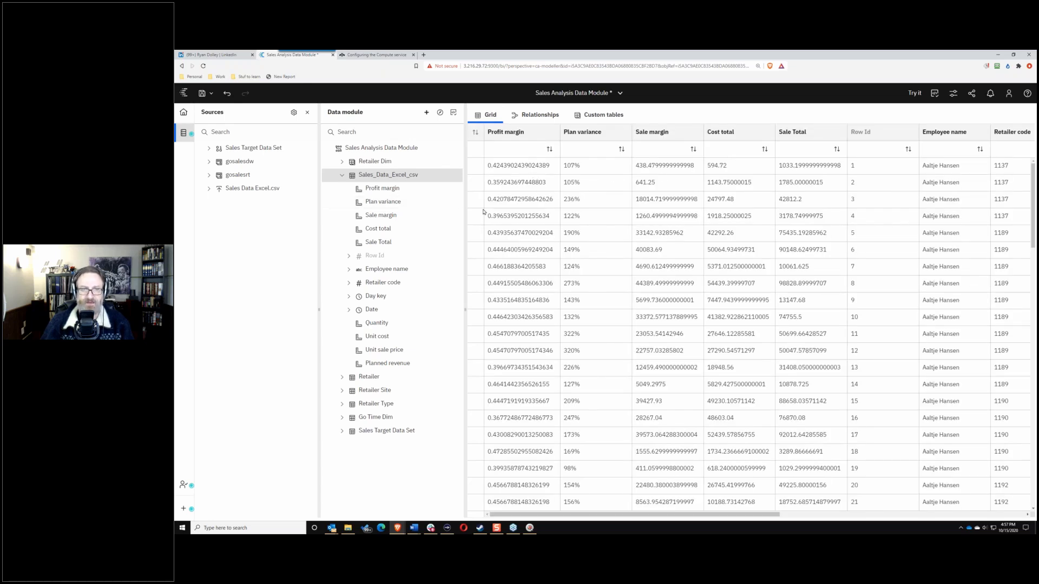
Step: Format Sale margin, Cost total and Sale Total as $ (USD) currency
left_click(653, 146)
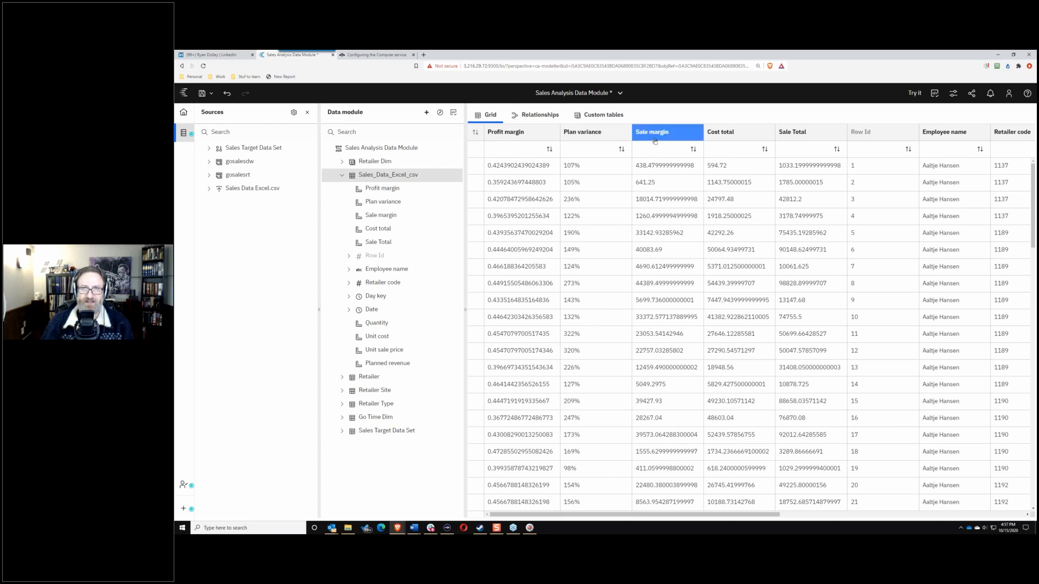
left_click(725, 139)
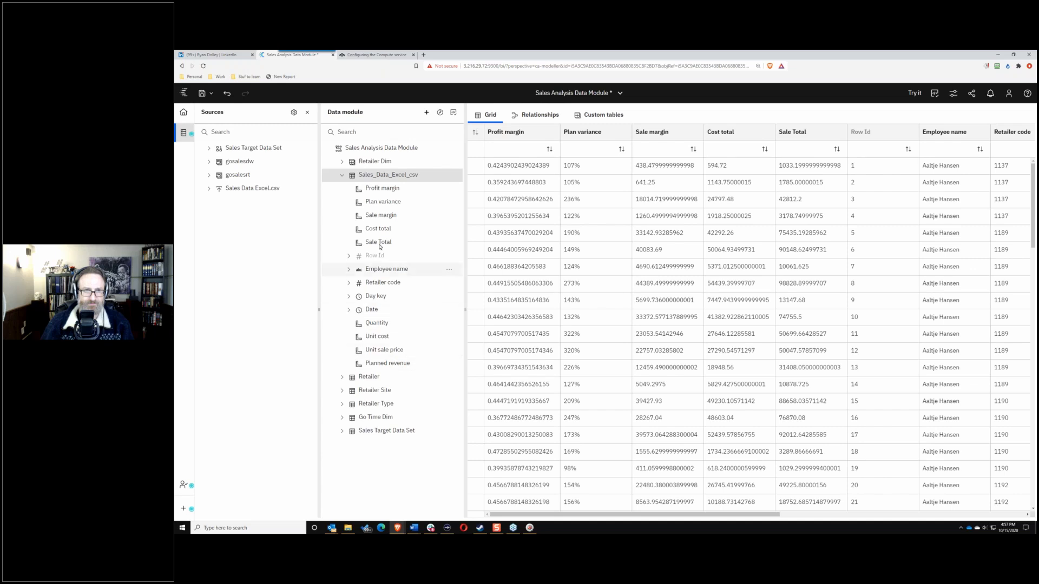
left_click(396, 213)
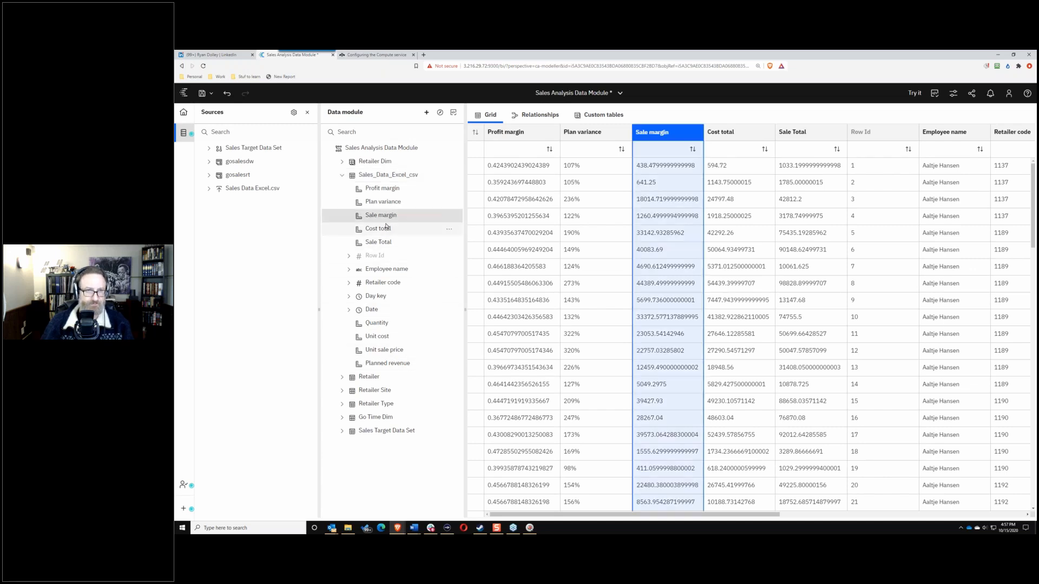
left_click(379, 243, "shift")
left_click(450, 217)
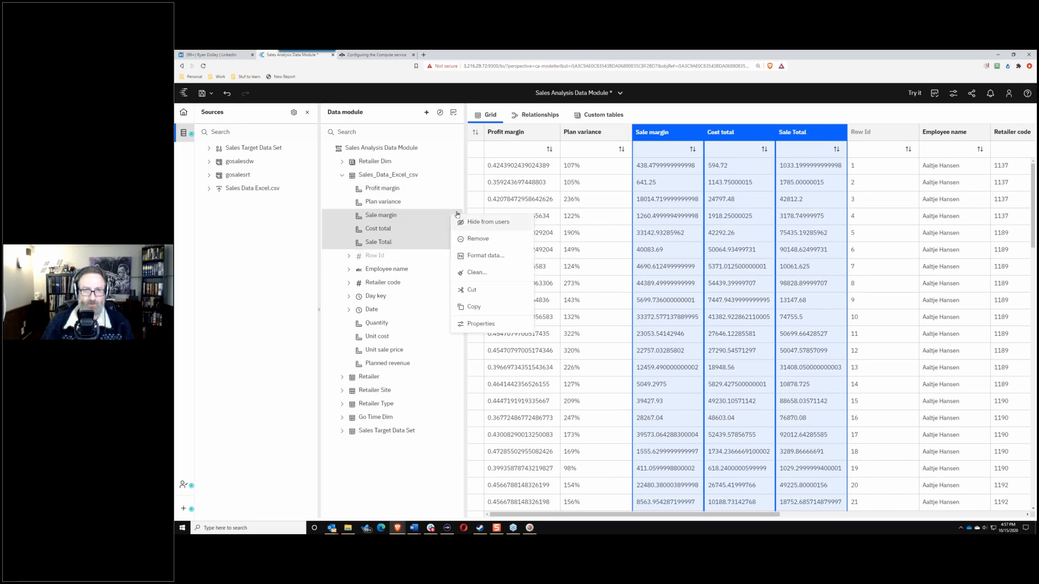
left_click(475, 256)
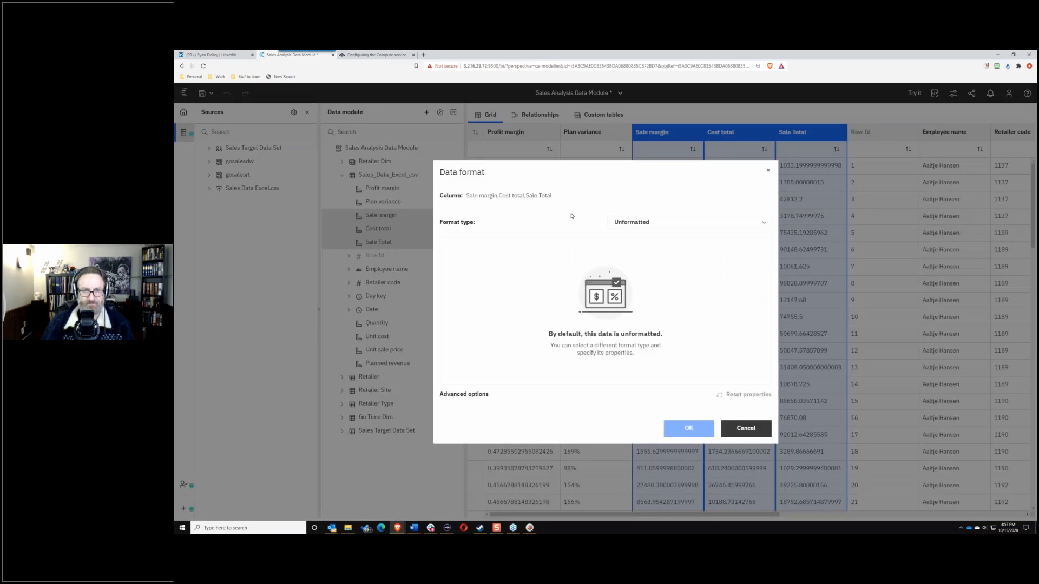
left_click(755, 222)
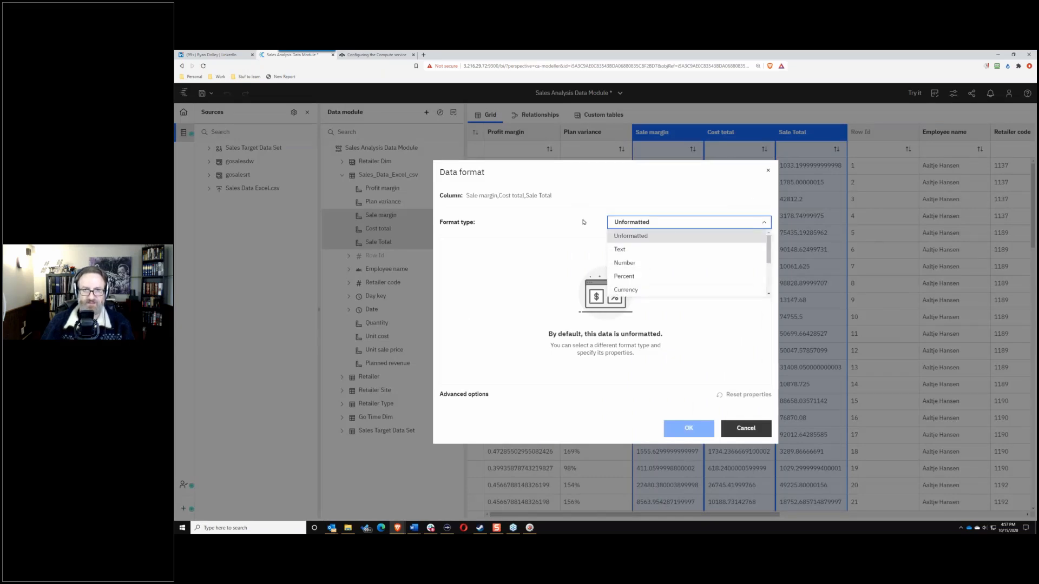
left_click(627, 289)
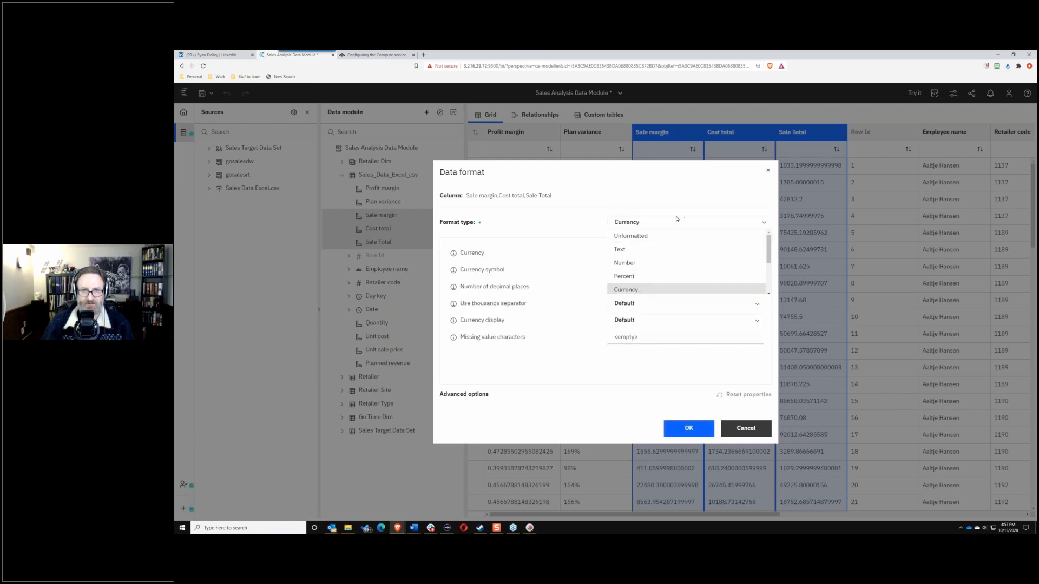
left_click(721, 253)
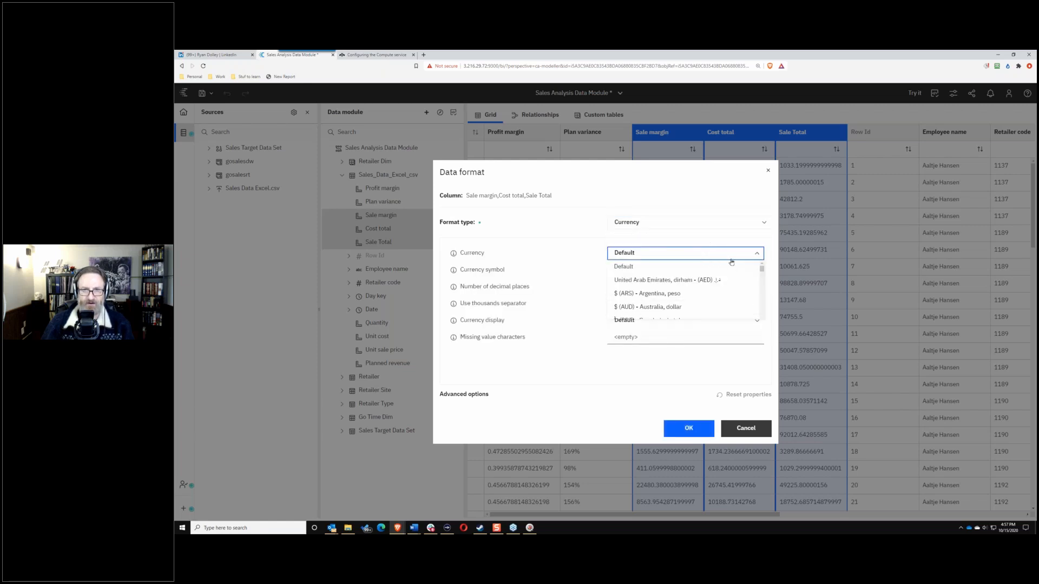
left_click_drag(761, 271, 762, 322)
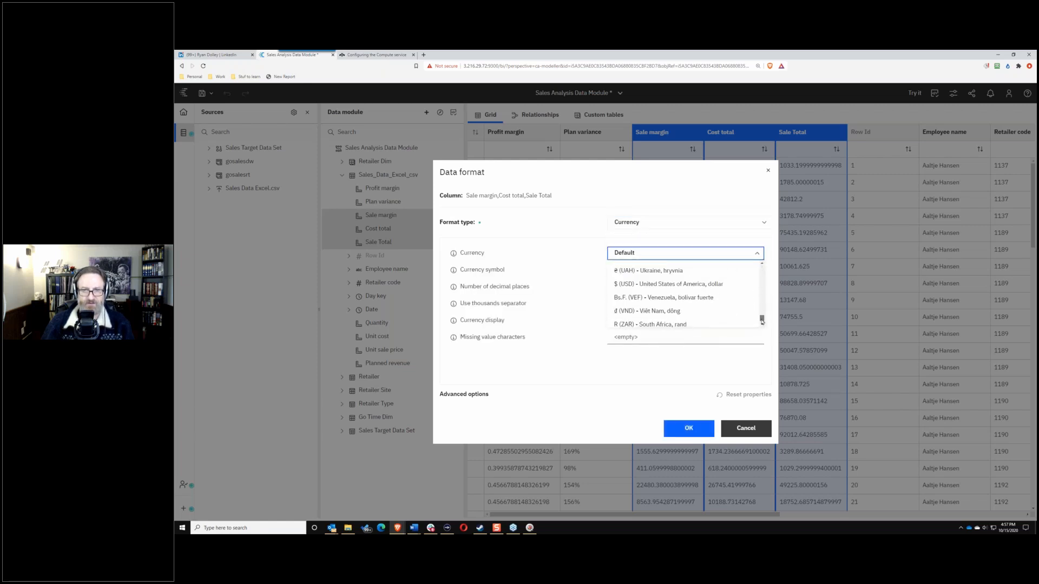
left_click(667, 284)
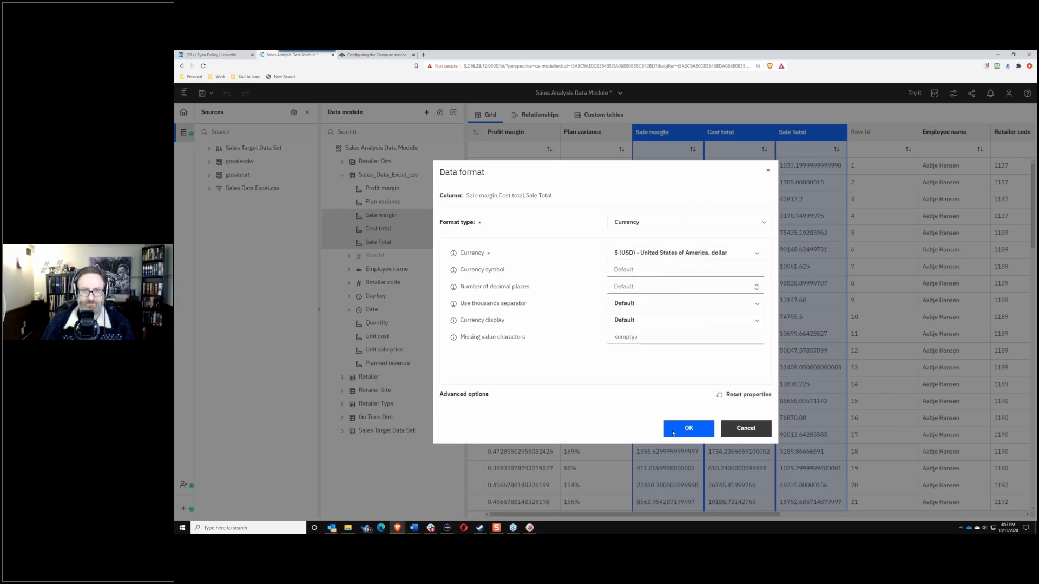
left_click(683, 428)
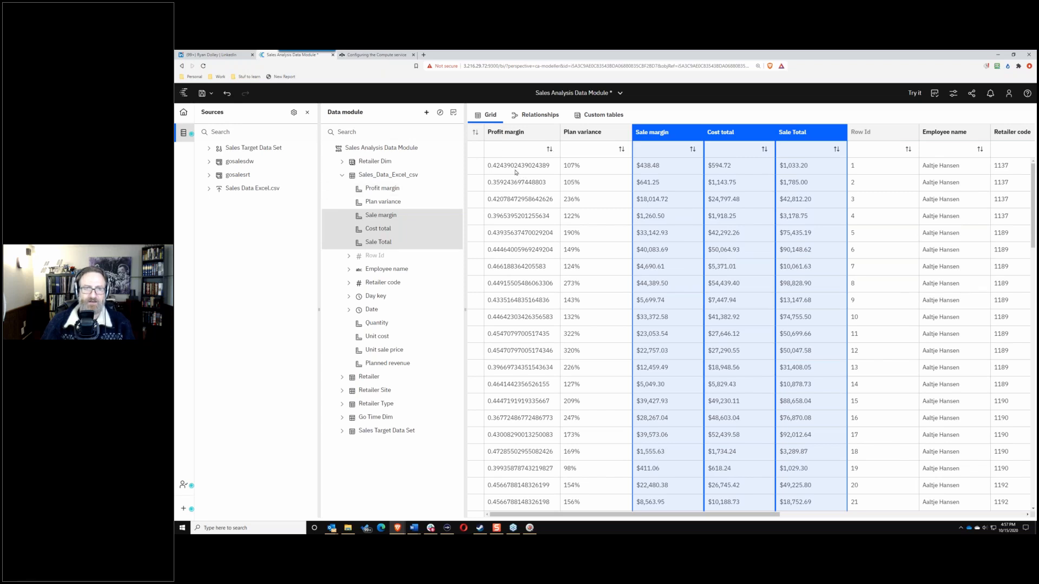
Step: Format Profit margin as Percent and save the data module
left_click(409, 193)
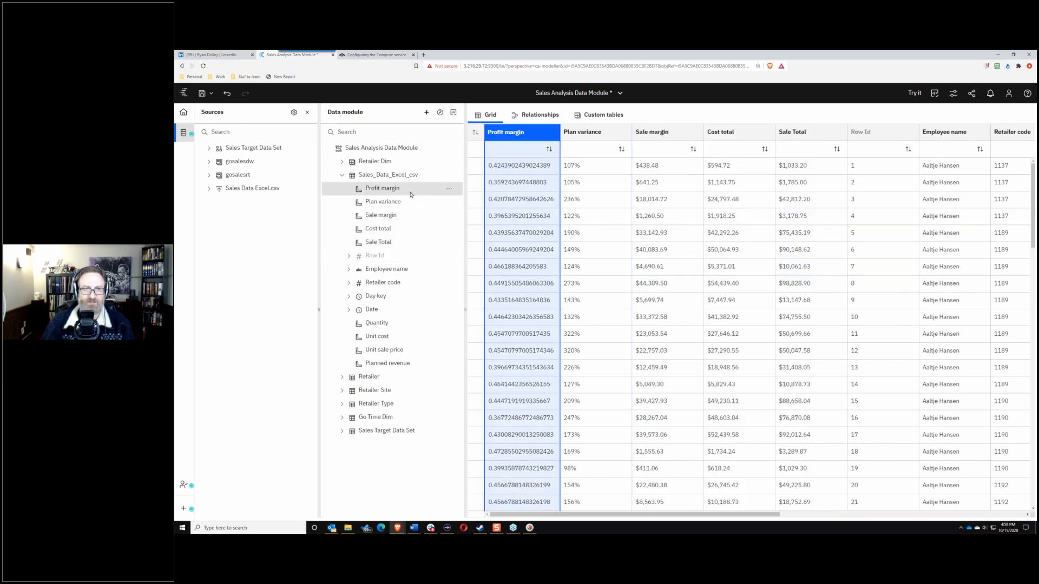
left_click(448, 190)
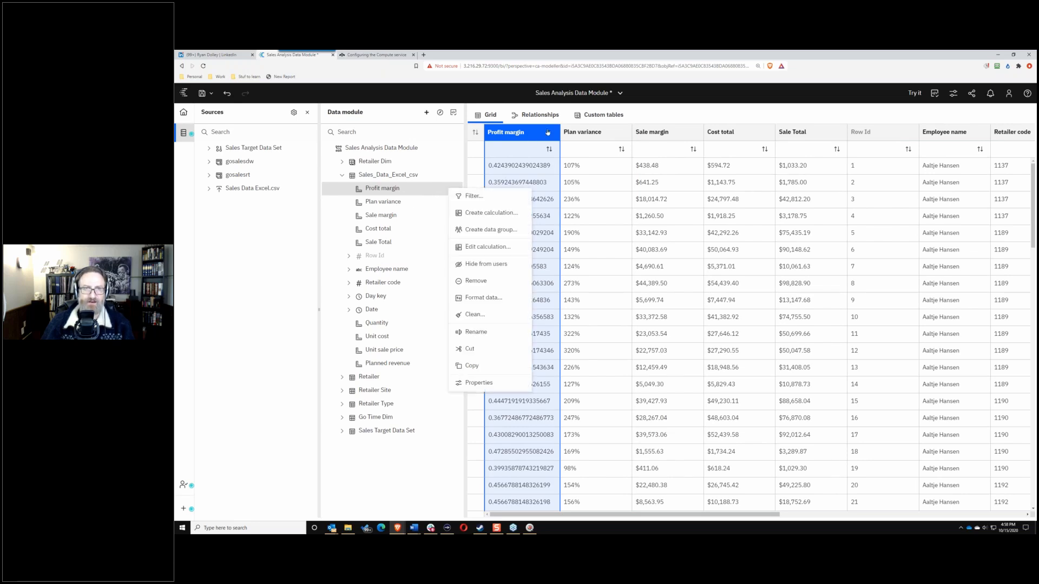
left_click(547, 132)
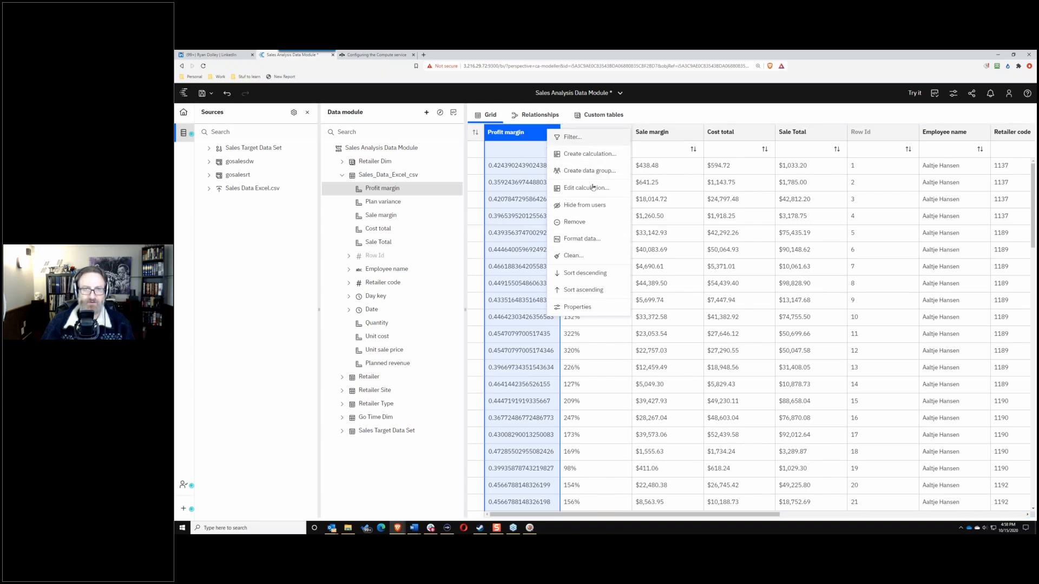
left_click(582, 240)
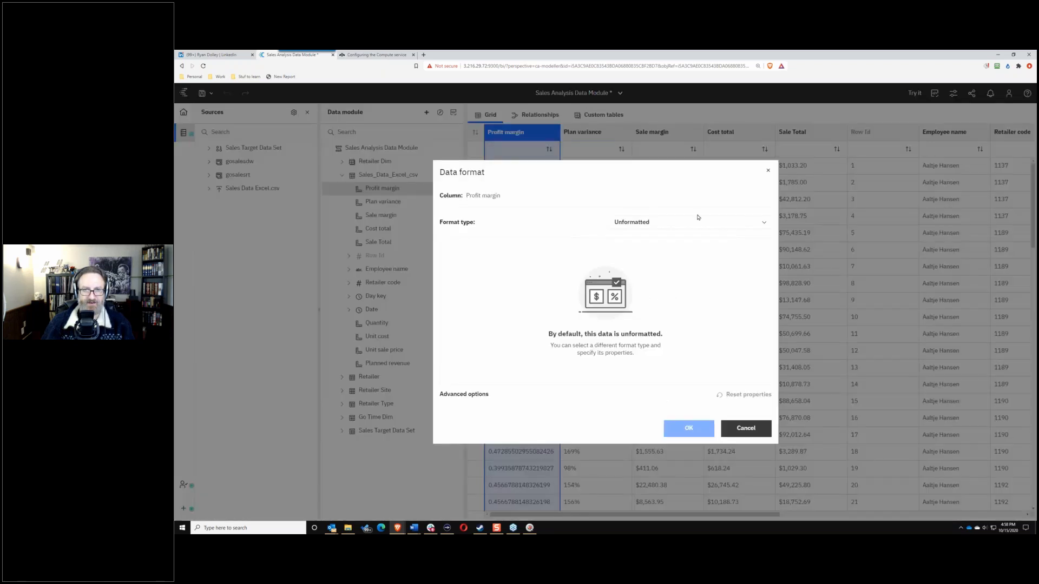
left_click(751, 223)
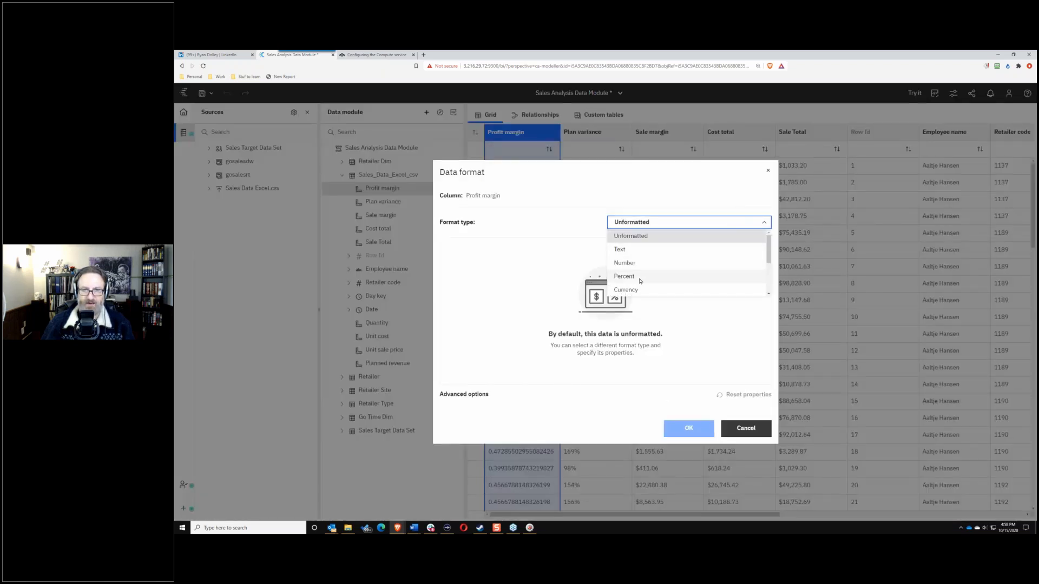
left_click(640, 280)
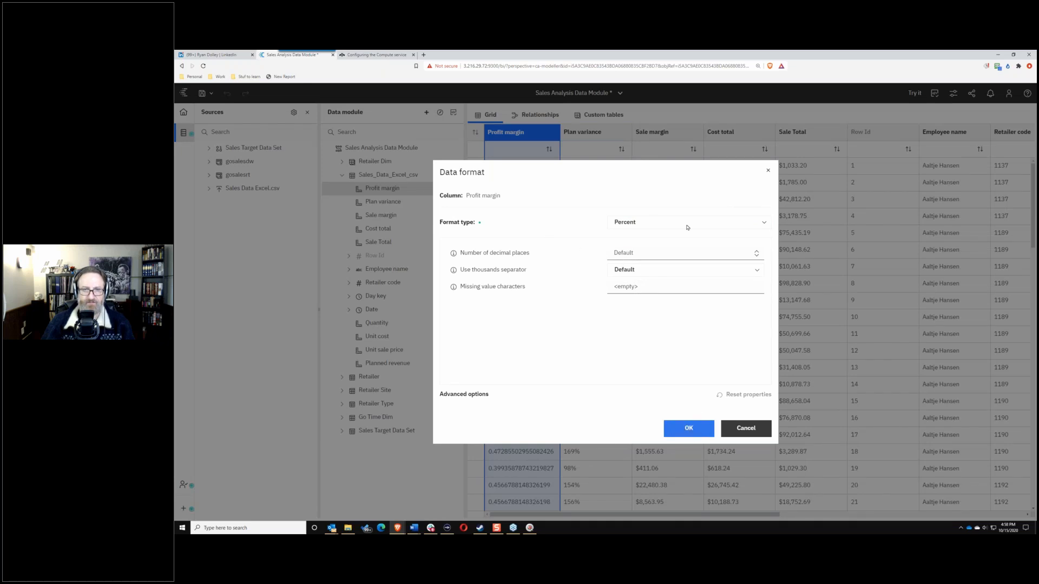
key("Return")
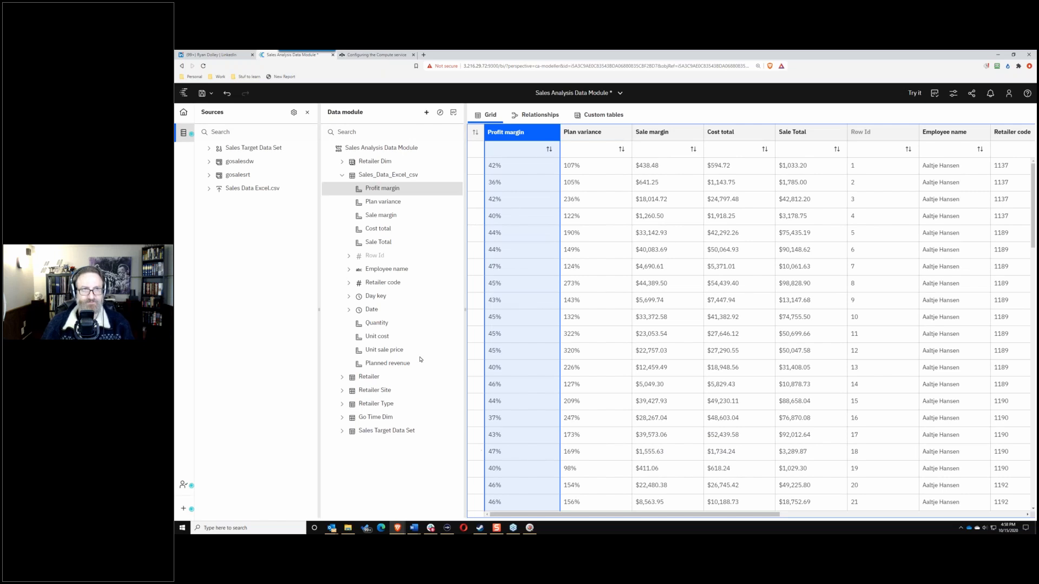
left_click(201, 94)
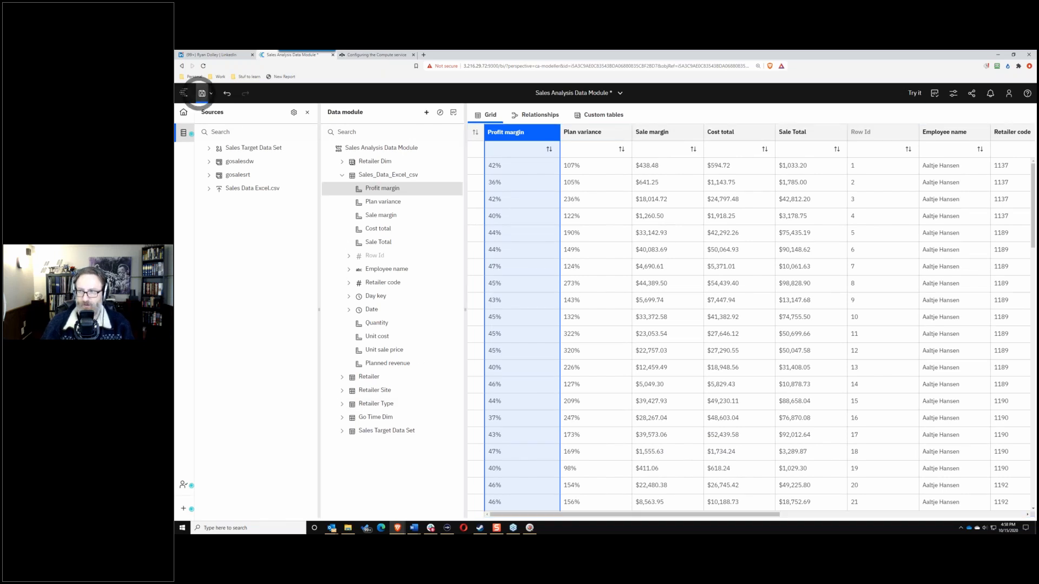
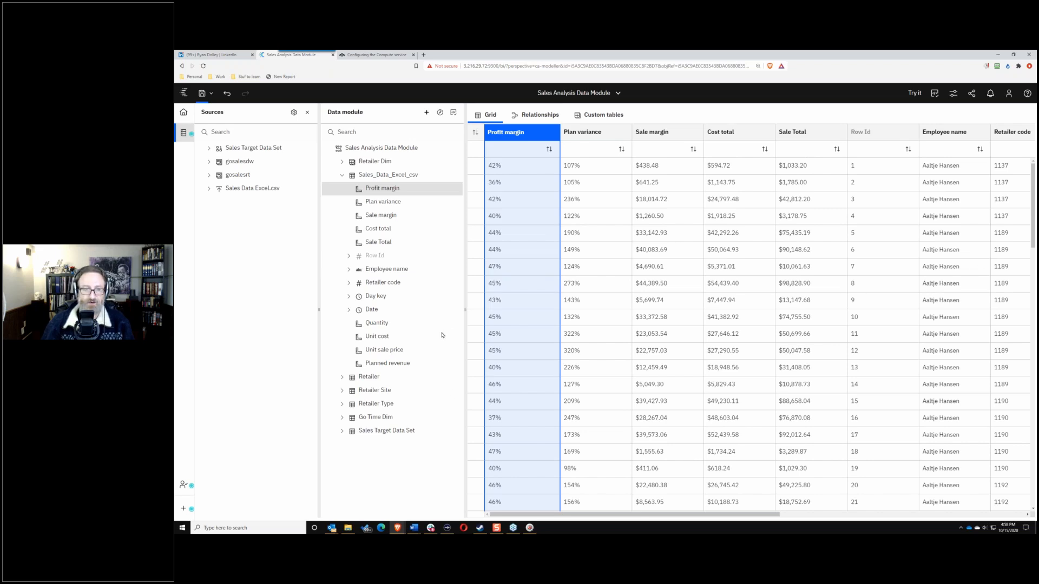
Step: Preview and expand Go Time Dim, then bring up the actions for its Current Year column
left_click(373, 421)
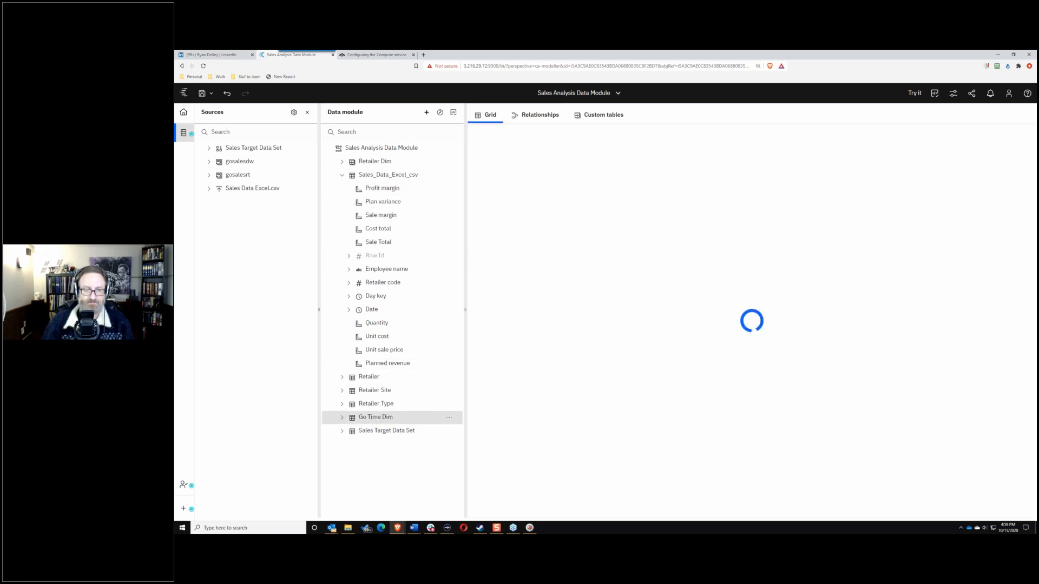
left_click(341, 419)
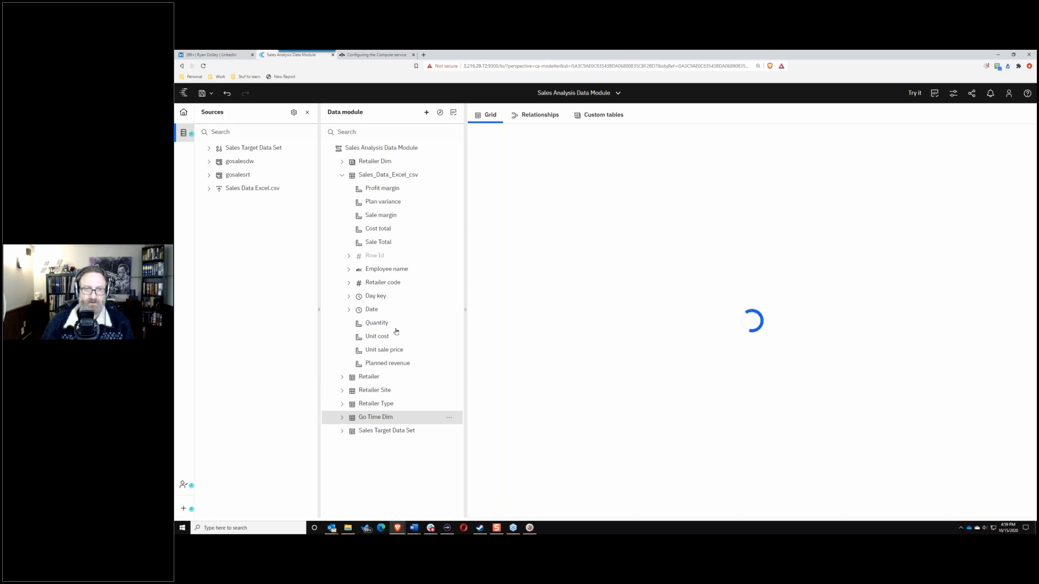
left_click(343, 419)
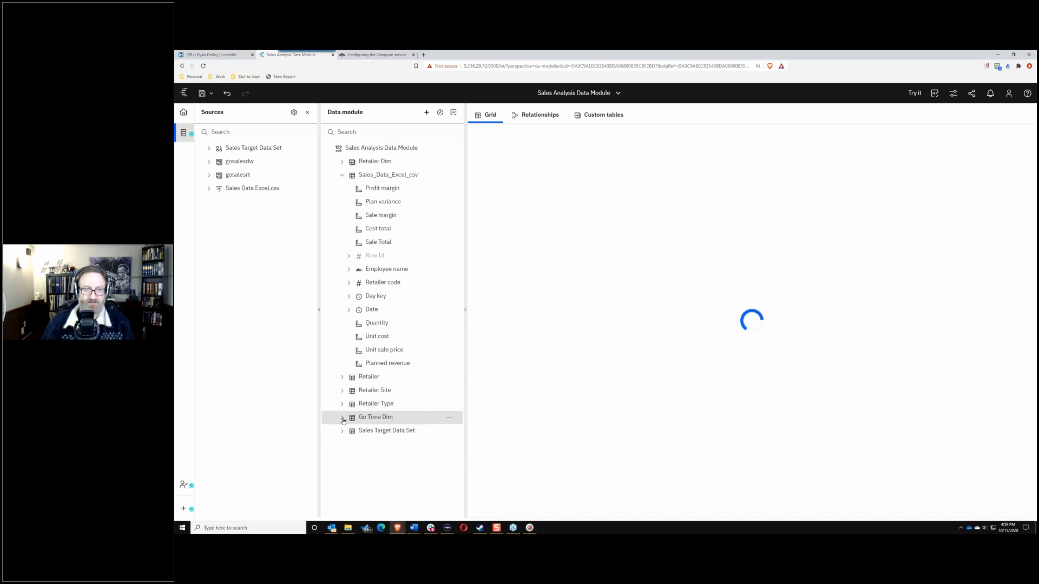
scroll(365, 386, "down", 5)
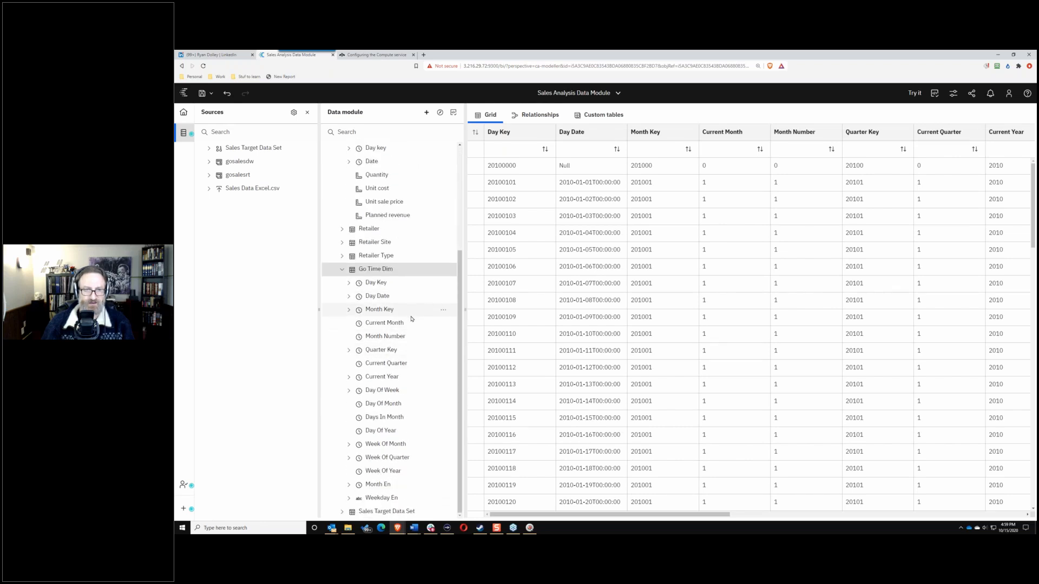
left_click(444, 380)
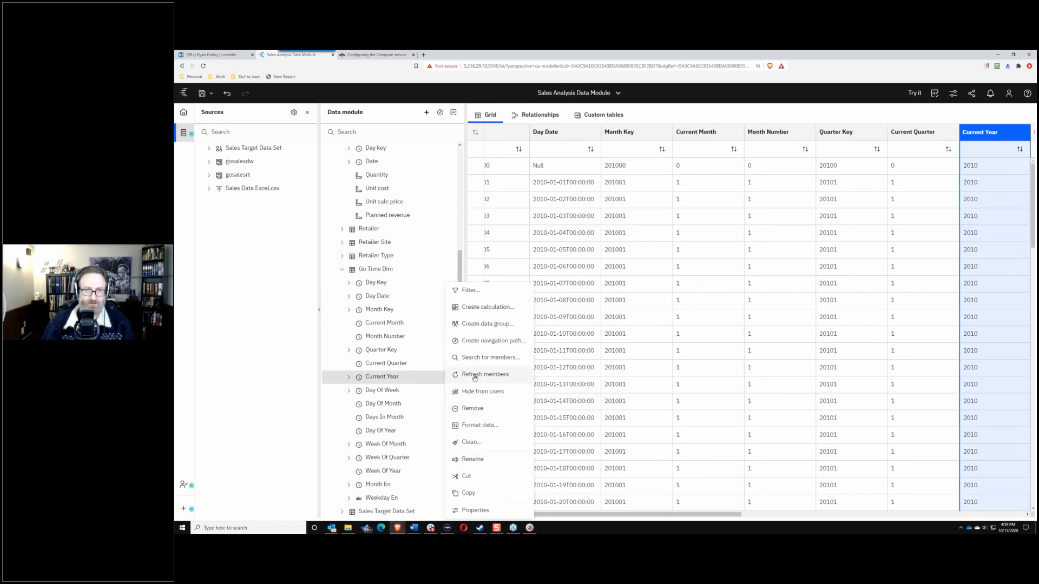
Step: Build a 'Time' navigation path: Current Year, Current Quarter, Current Month, Day Date
left_click(494, 342)
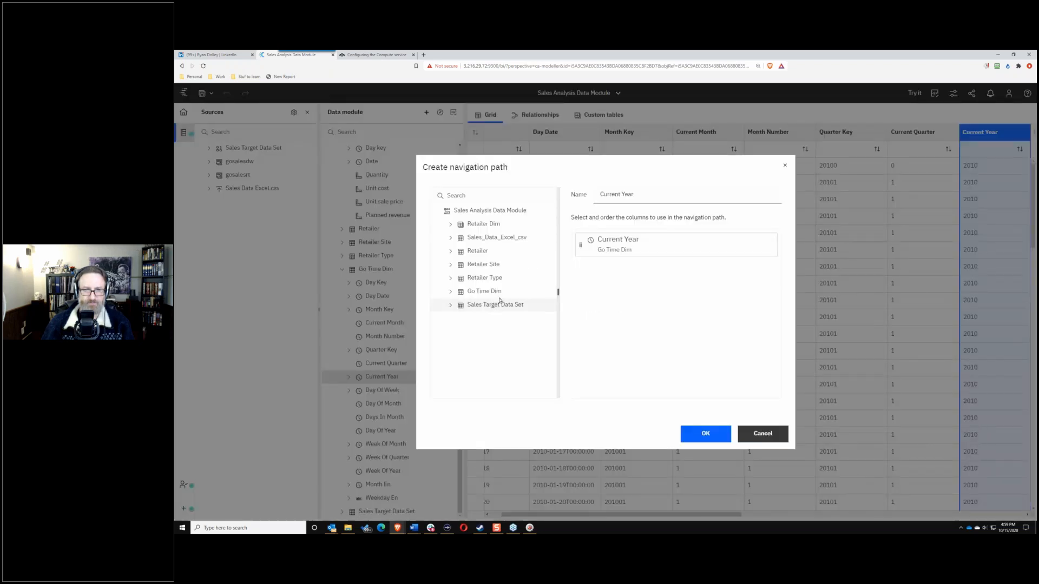
left_click_drag(634, 194, 598, 195)
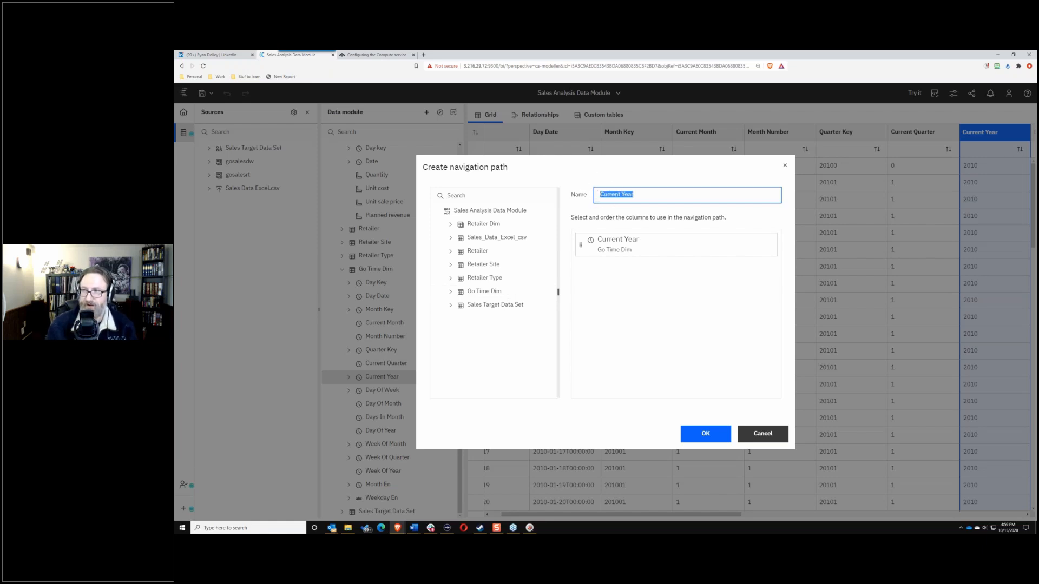
type("Time")
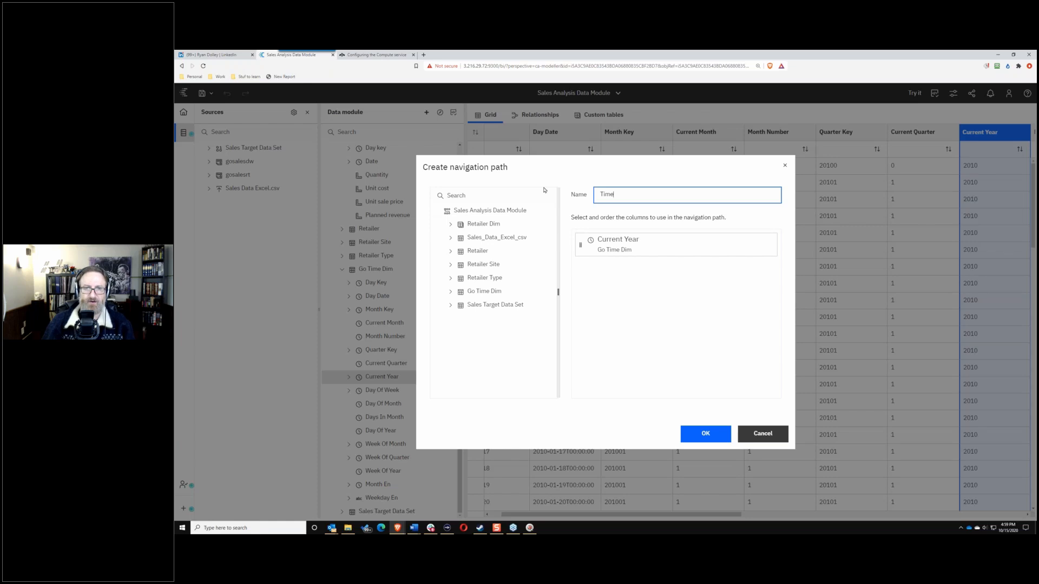
left_click(450, 291)
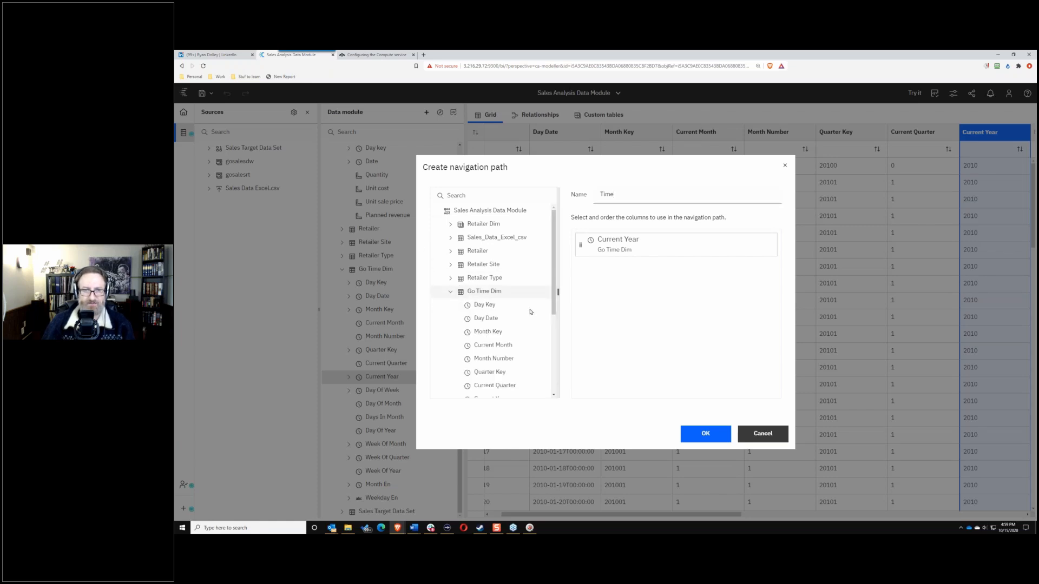
mouse_move(555, 293)
left_mouse_down()
mouse_move(555, 308)
mouse_move(557, 292)
left_mouse_up()
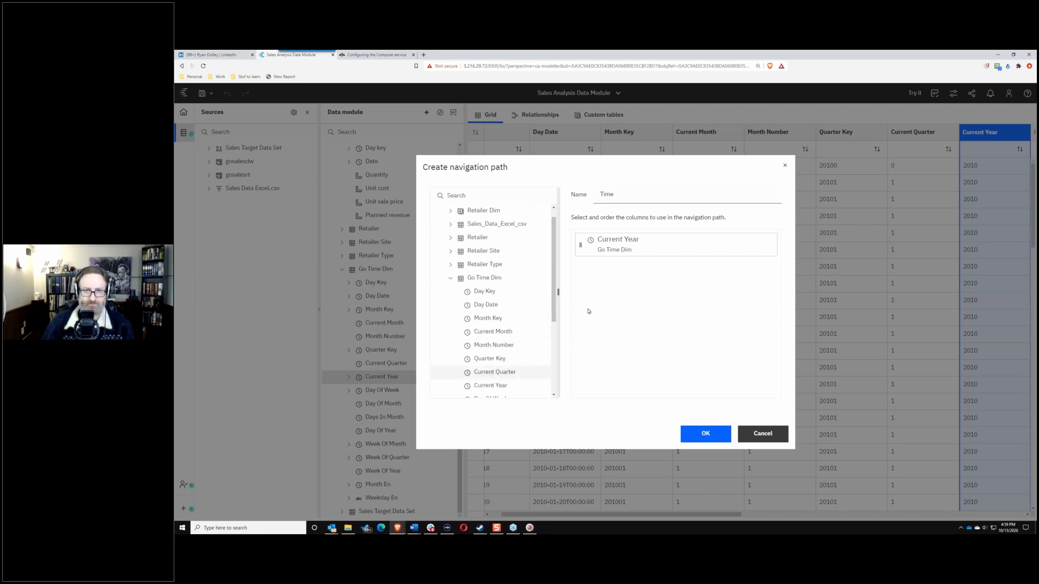
left_click_drag(589, 311, 614, 303)
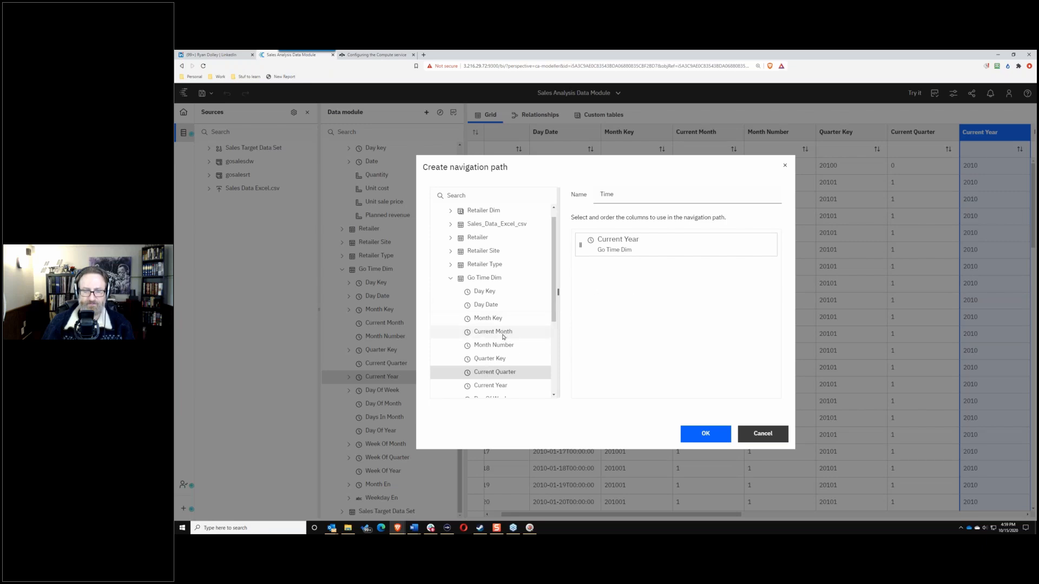
left_click_drag(645, 279, 636, 292)
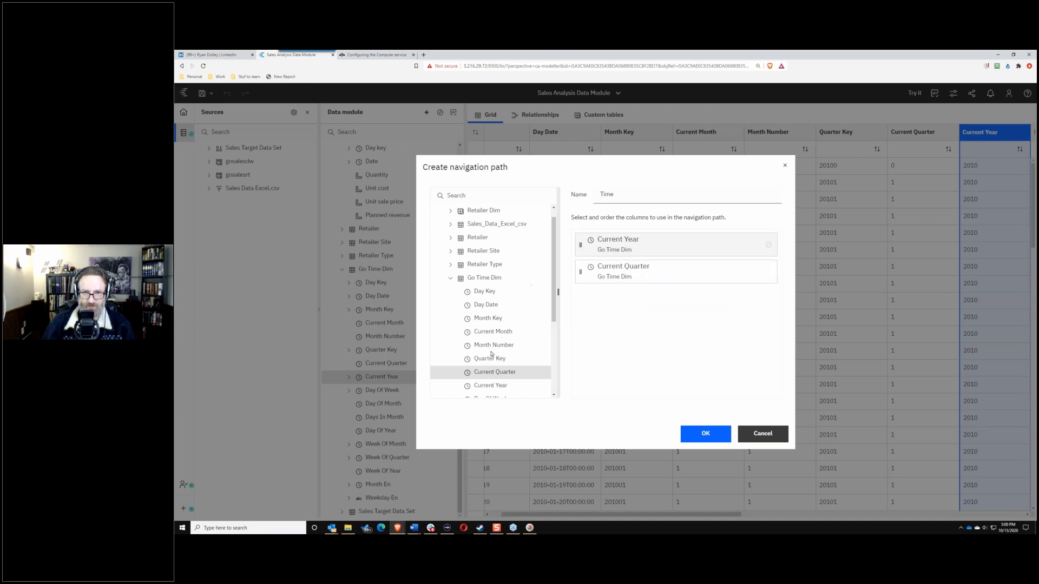
left_click_drag(498, 332, 651, 322)
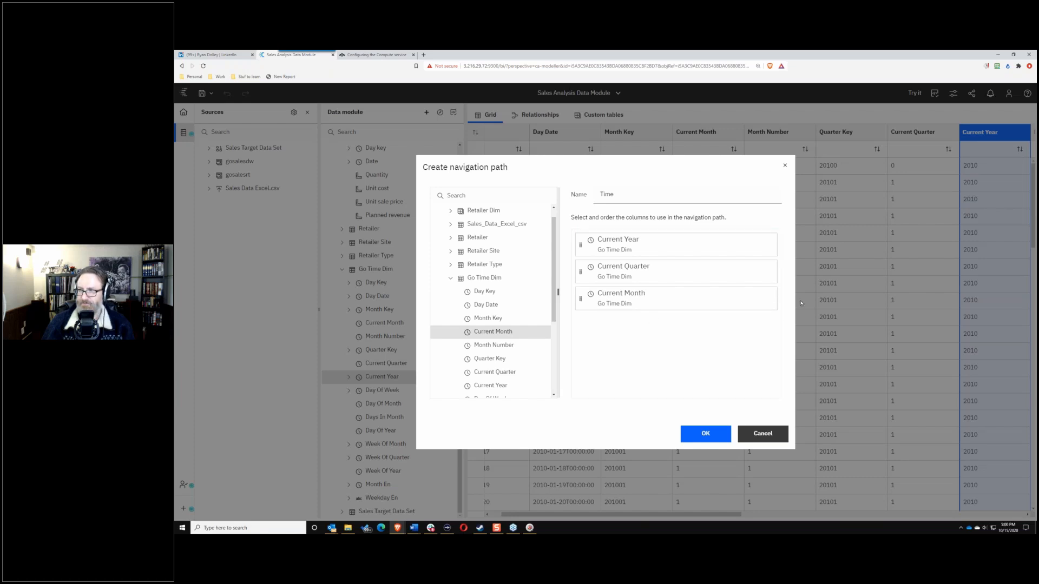
left_click_drag(494, 308, 642, 345)
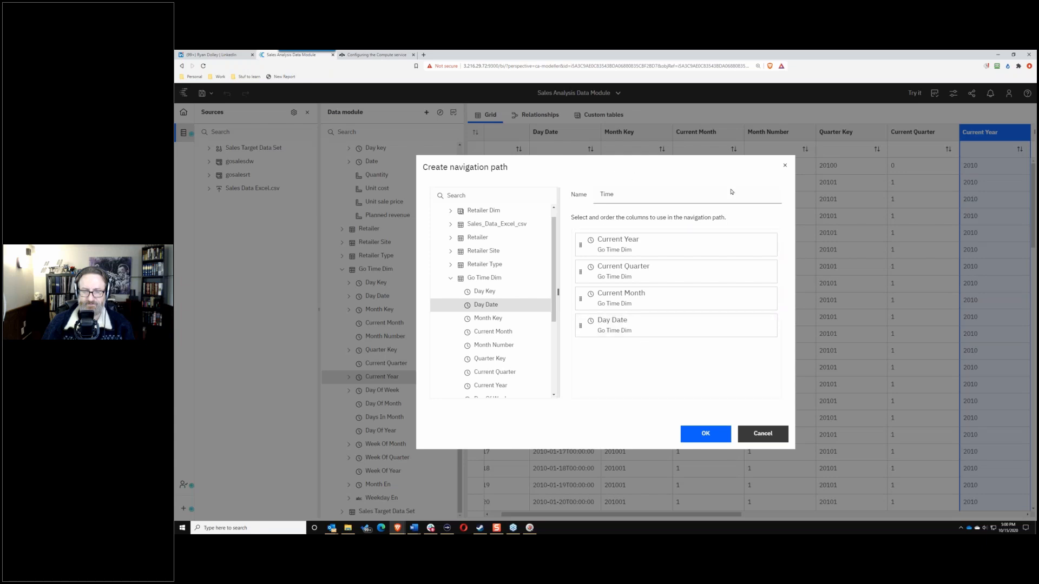
left_click(705, 434)
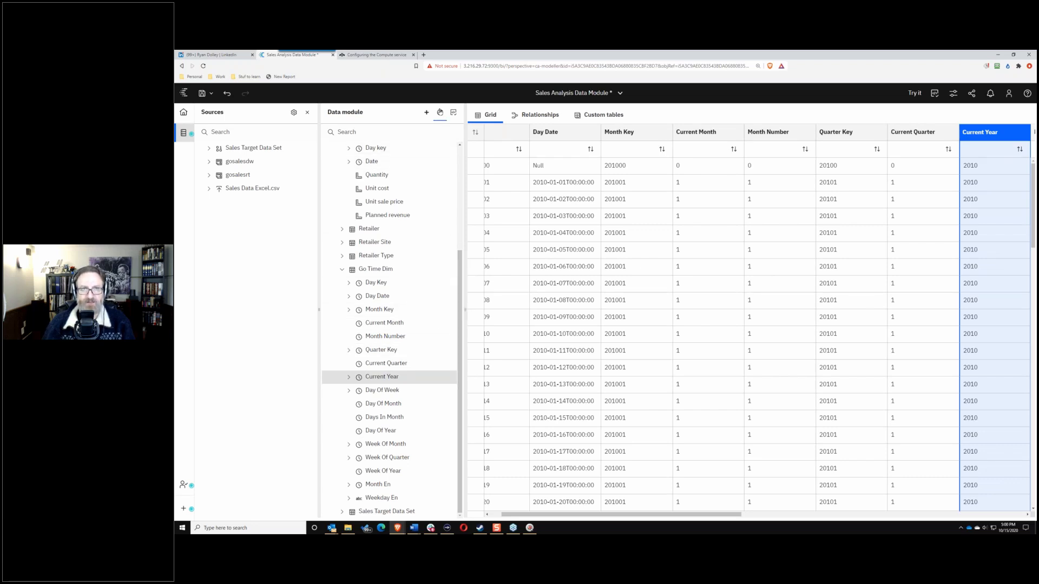
Step: Mark navigation-path columns, collapse Go Time Dim, expand Retailer Dim, and open Type Name En's actions
left_click(440, 112)
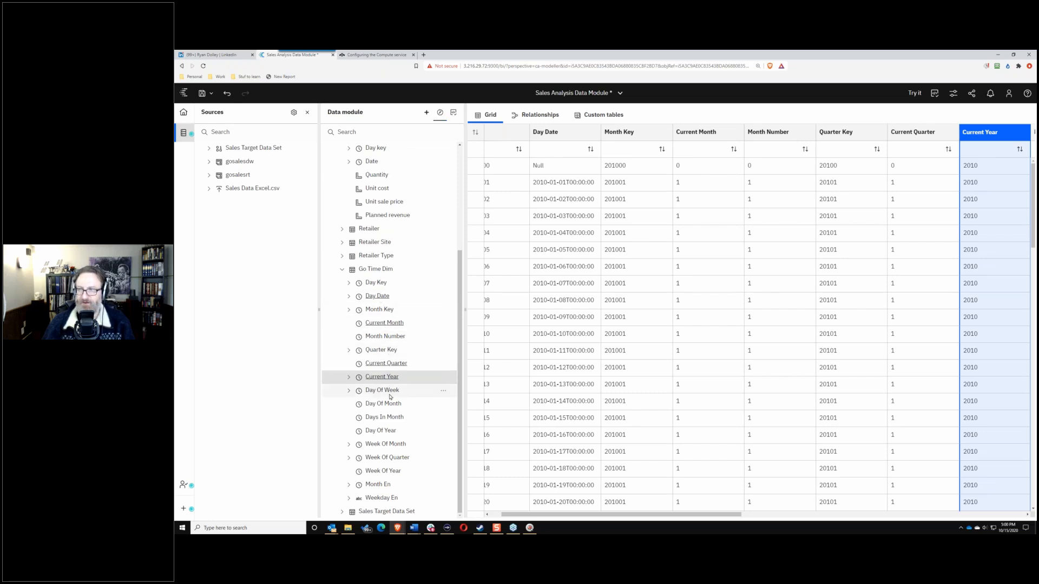
left_click(340, 272)
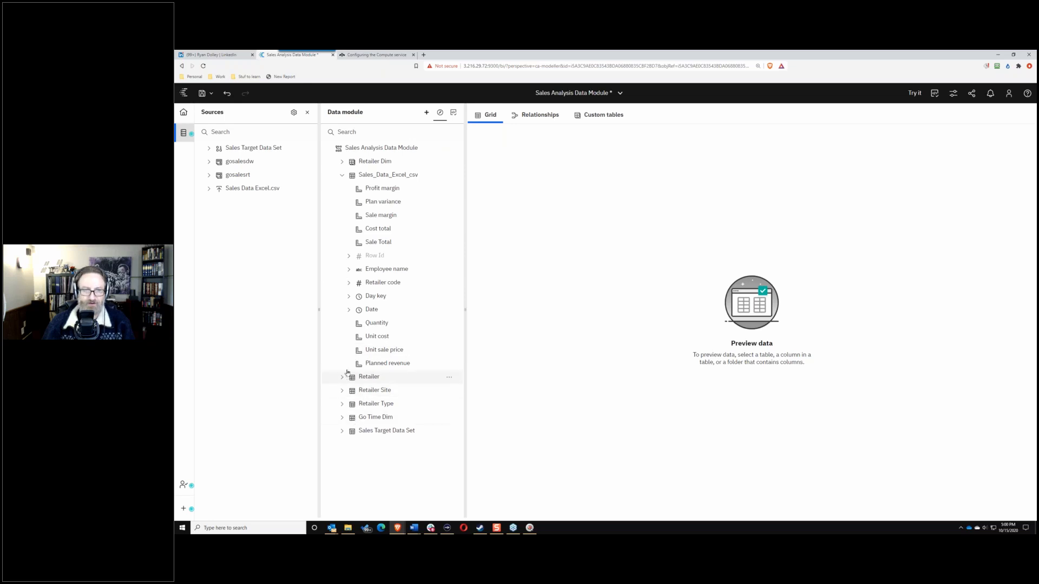
left_click(342, 162)
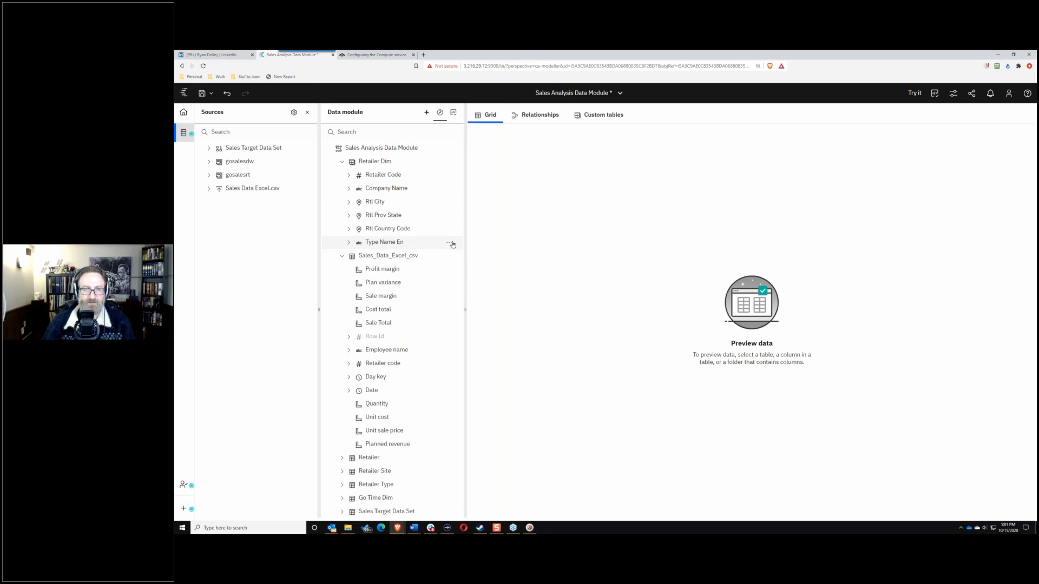
left_click(451, 243)
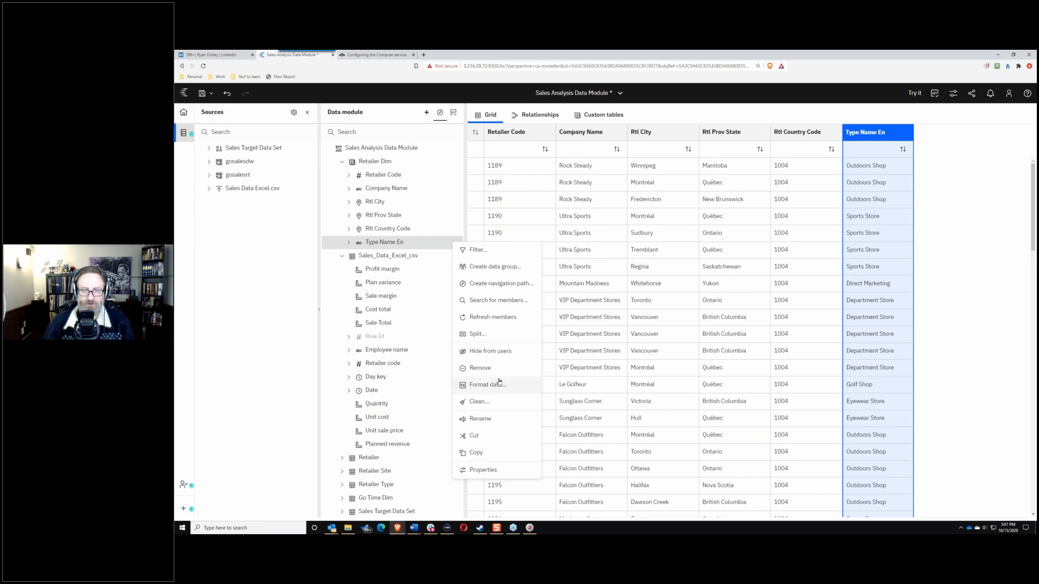
Step: Start a navigation path with Type Name En, Company Name and Employee name levels
left_click(495, 283)
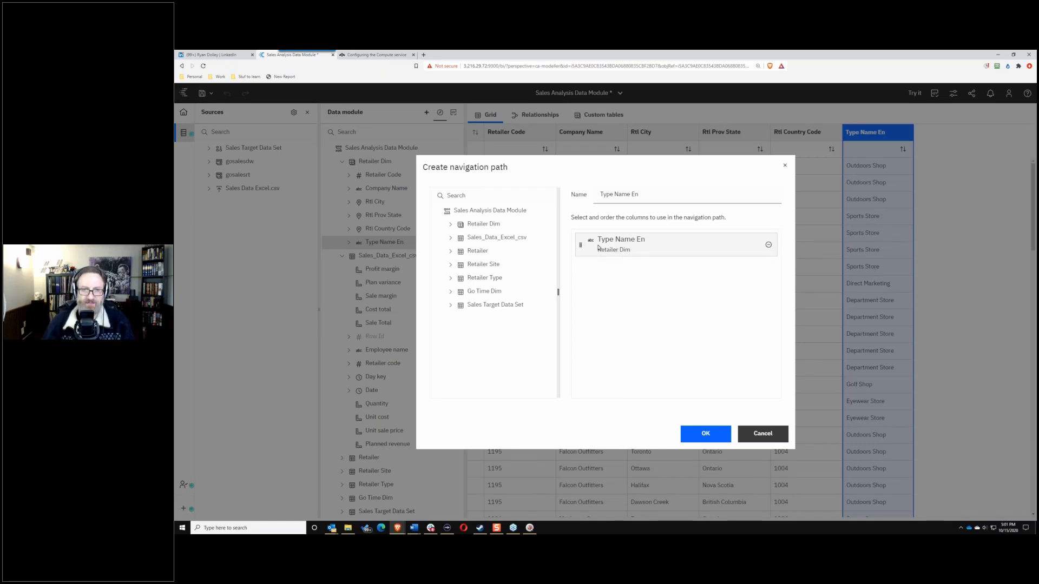
left_click(449, 225)
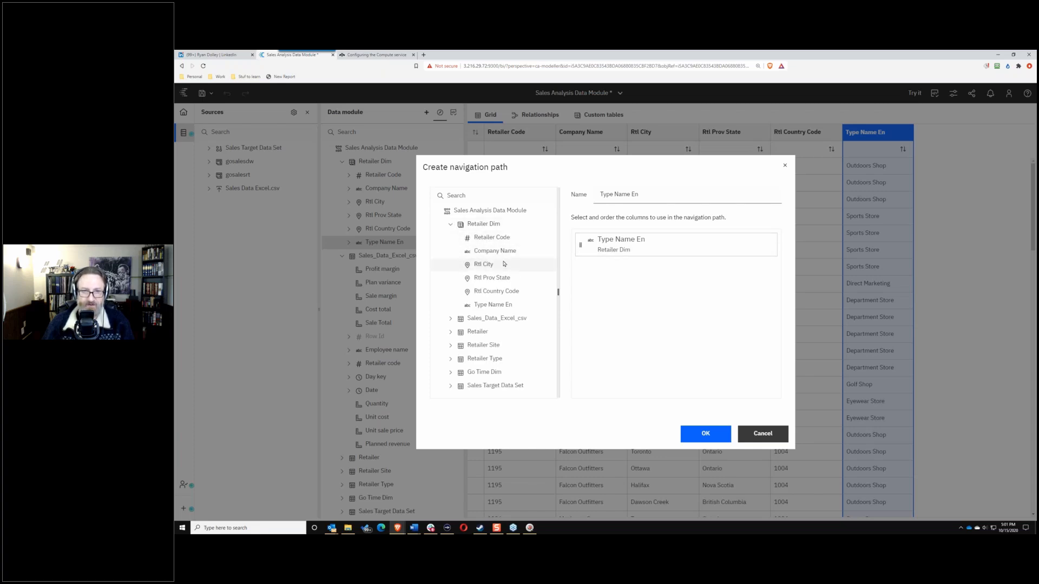
left_click(493, 304)
left_click_drag(630, 297, 488, 305)
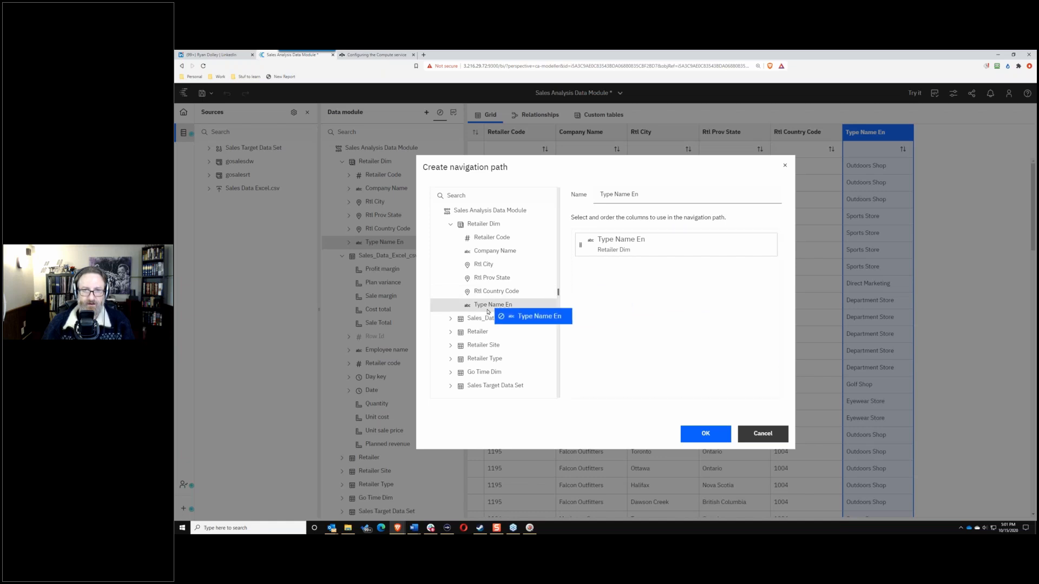
left_click_drag(499, 251, 499, 252)
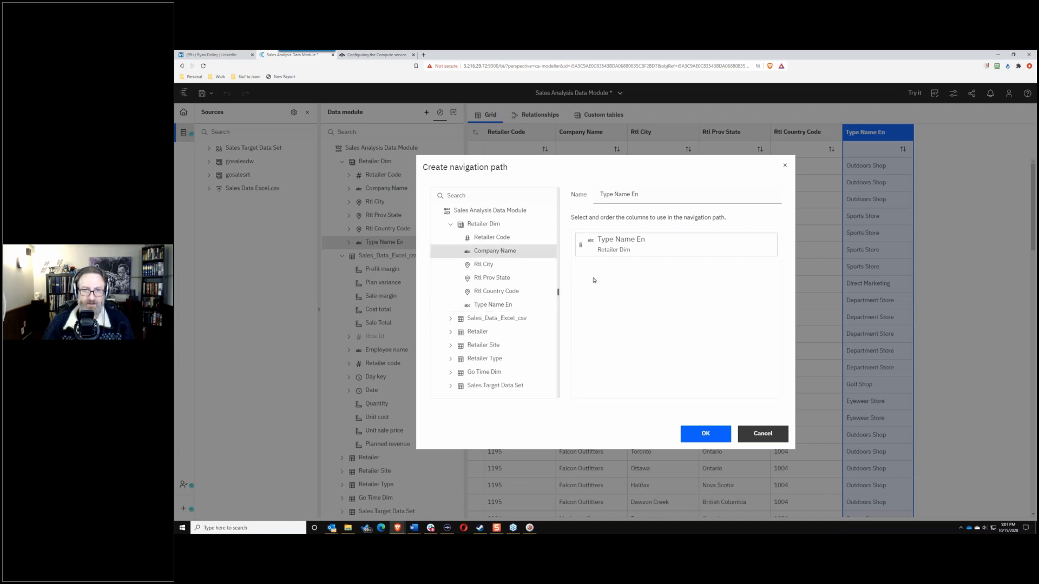
left_click_drag(594, 280, 601, 282)
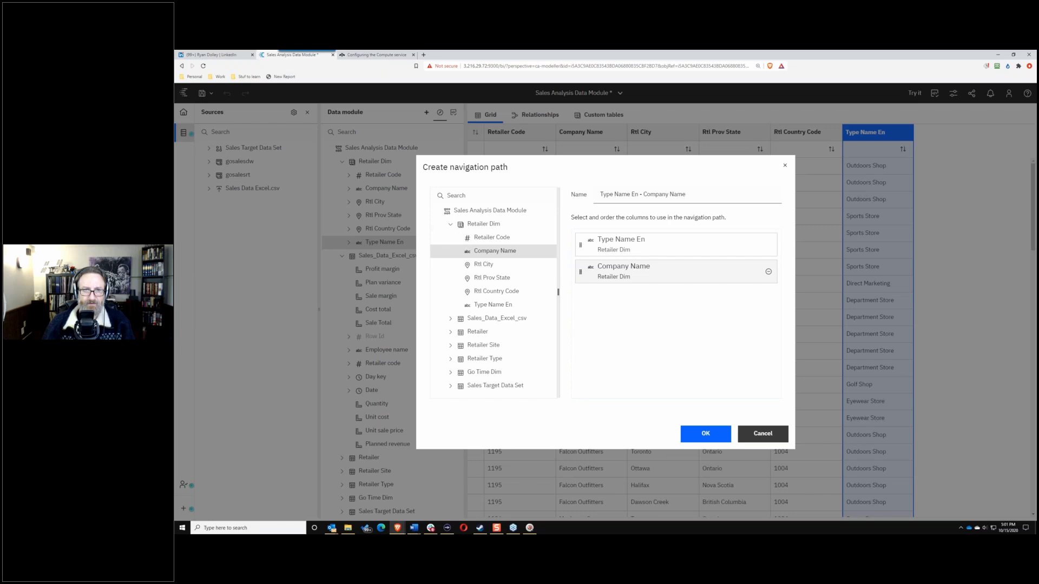
left_click(450, 224)
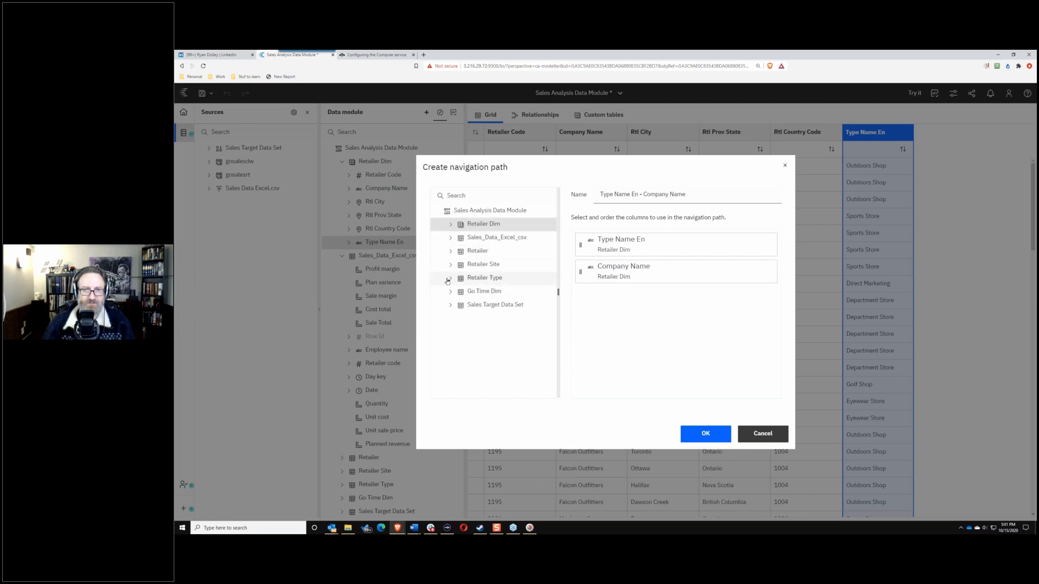
left_click(449, 238)
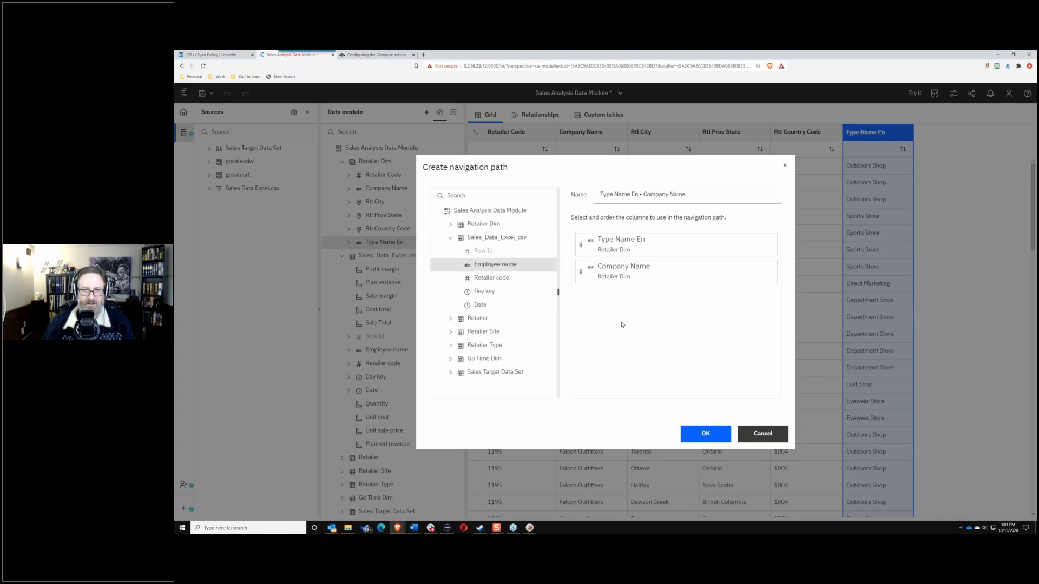
left_click_drag(495, 264, 623, 325)
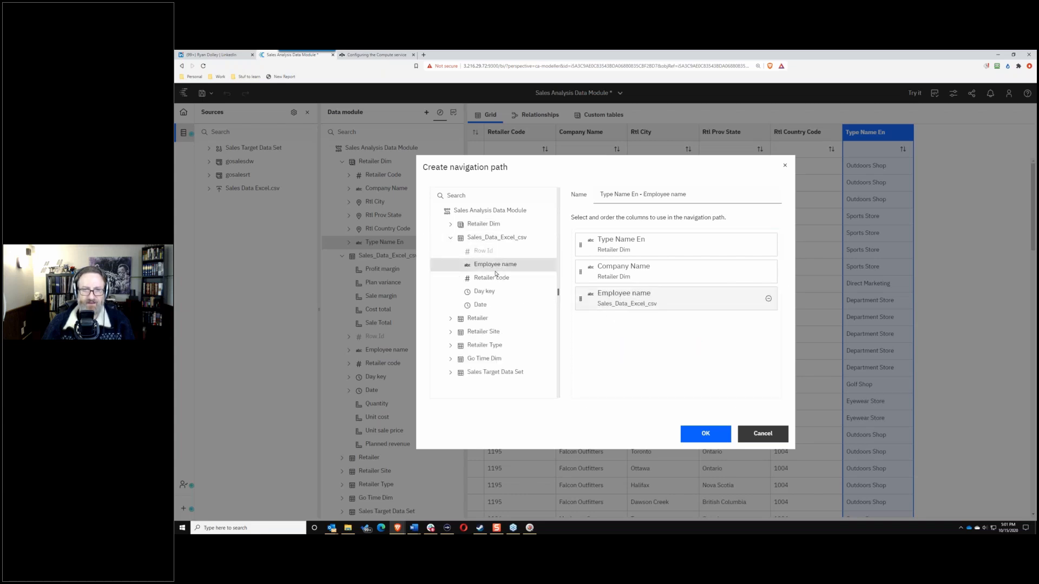
left_click(450, 238)
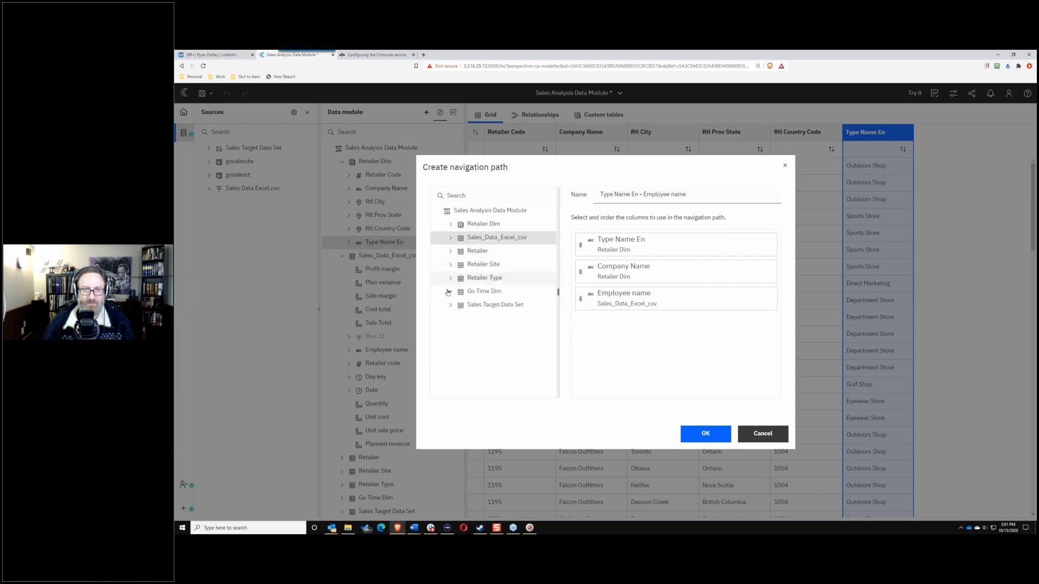
Step: Append Current Year and Rtl Country Code, name the path 'Crazy Hierarchy', and create it
left_click(449, 291)
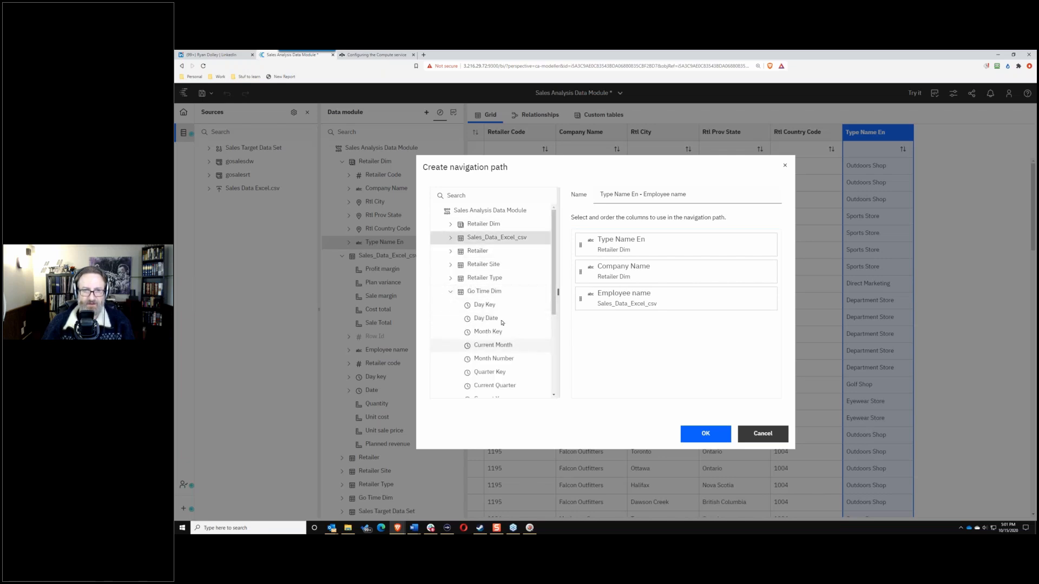
scroll(505, 351, "down", 3)
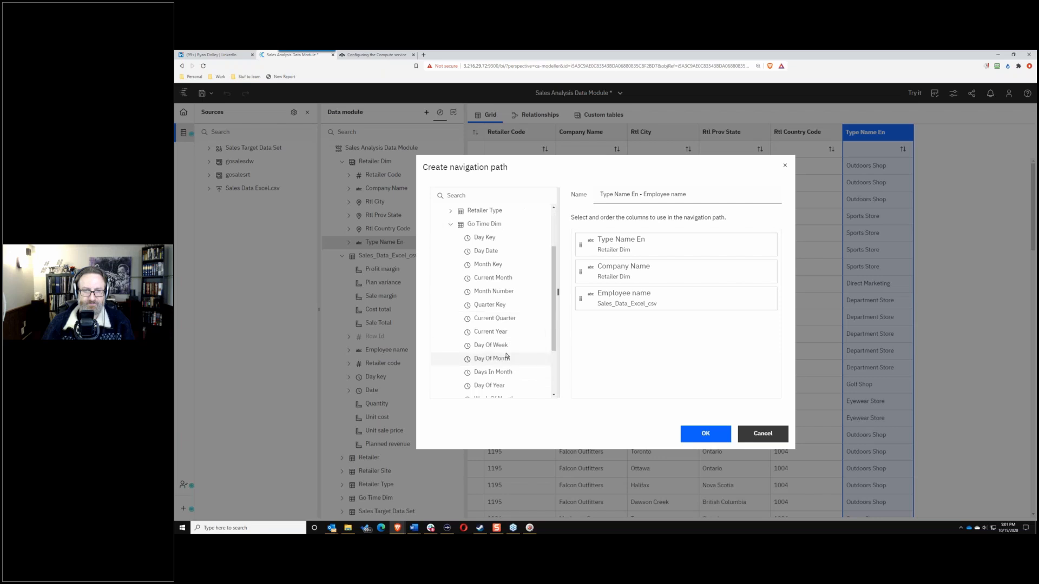
scroll(487, 346, "up", 2)
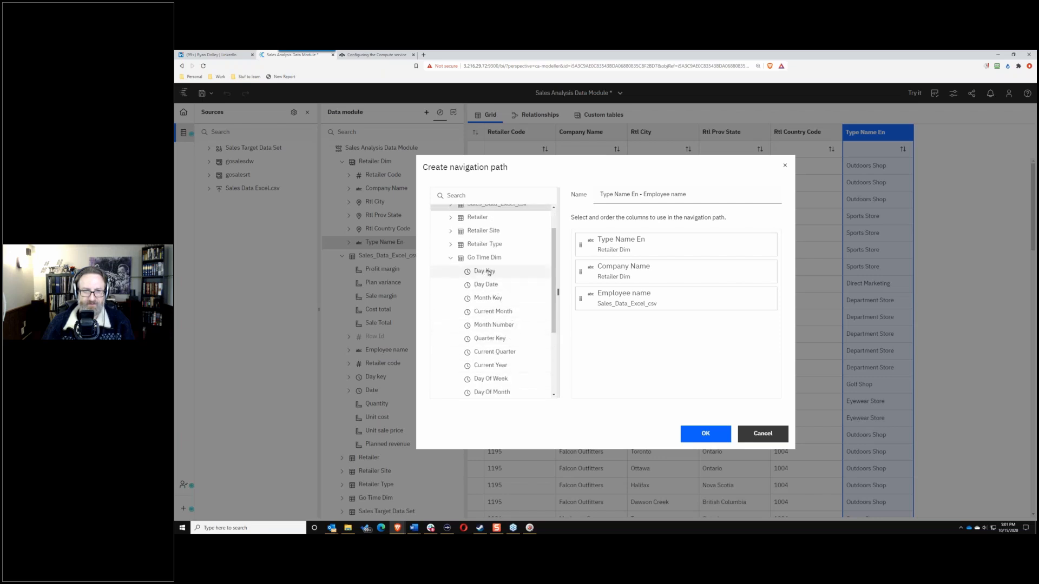
left_click(486, 365)
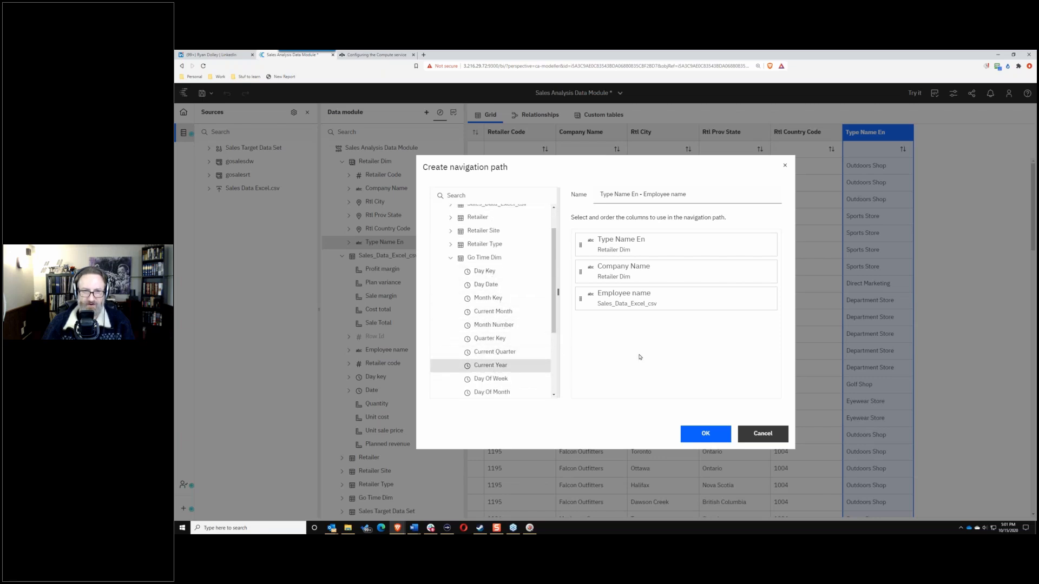
left_click_drag(640, 357, 640, 352)
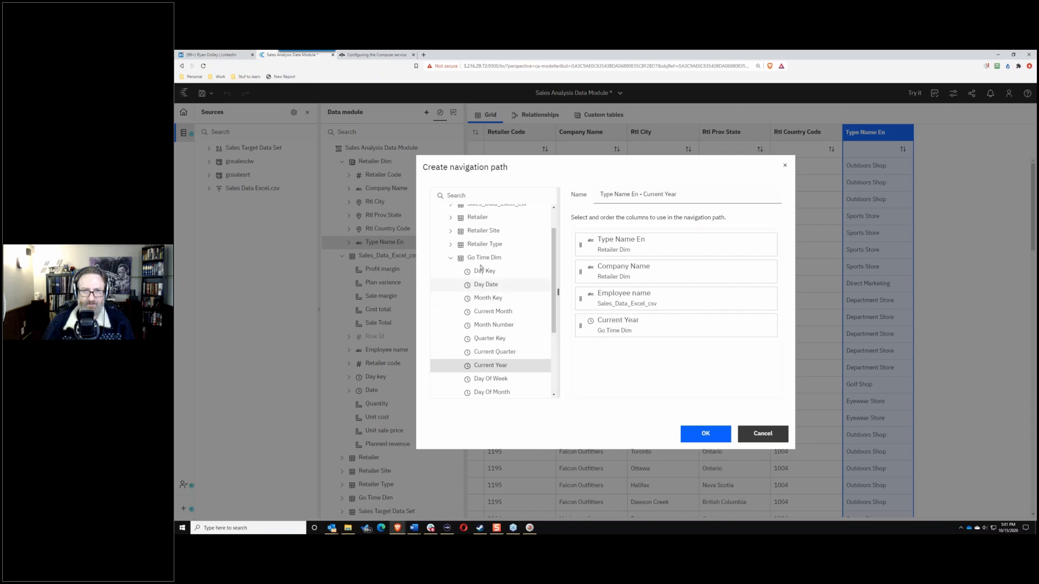
left_click(450, 257)
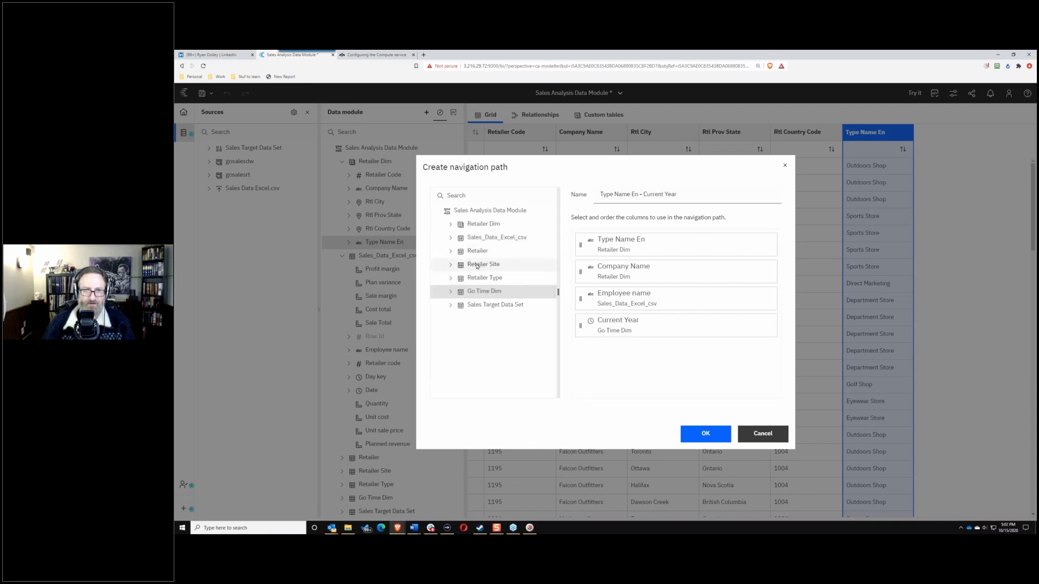
left_click(450, 224)
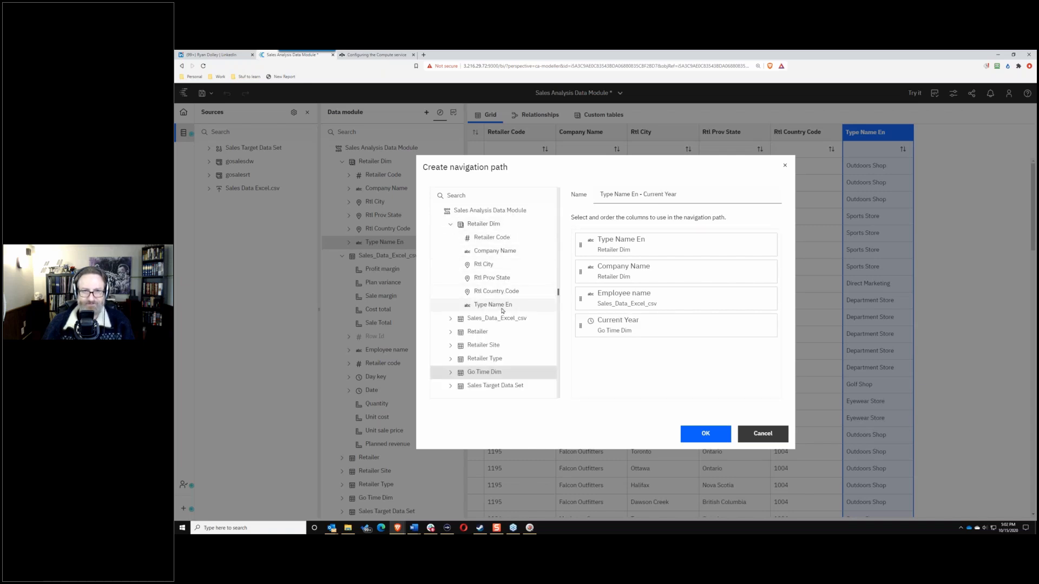
left_click(495, 291)
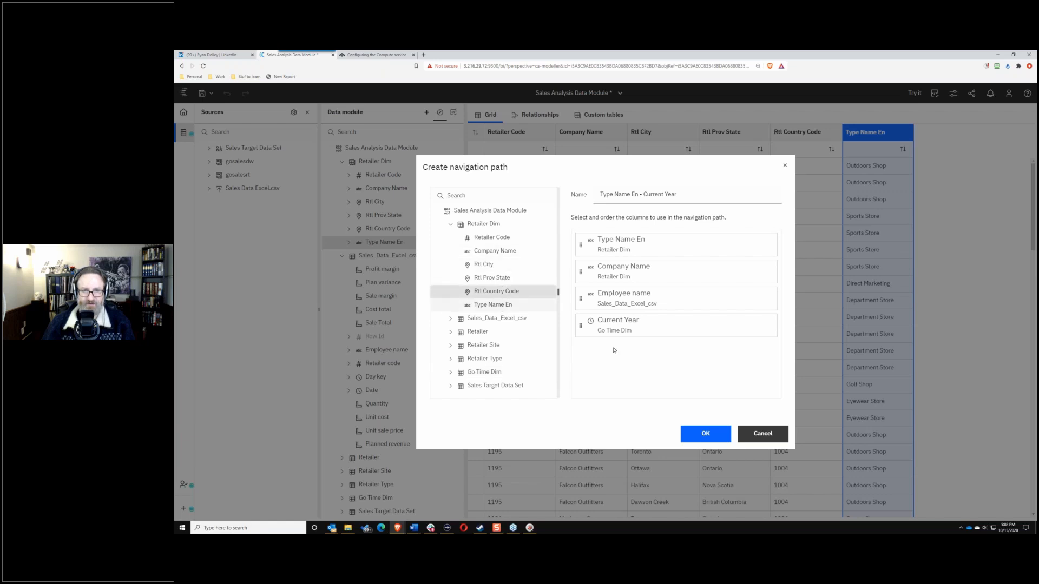
left_click(618, 370)
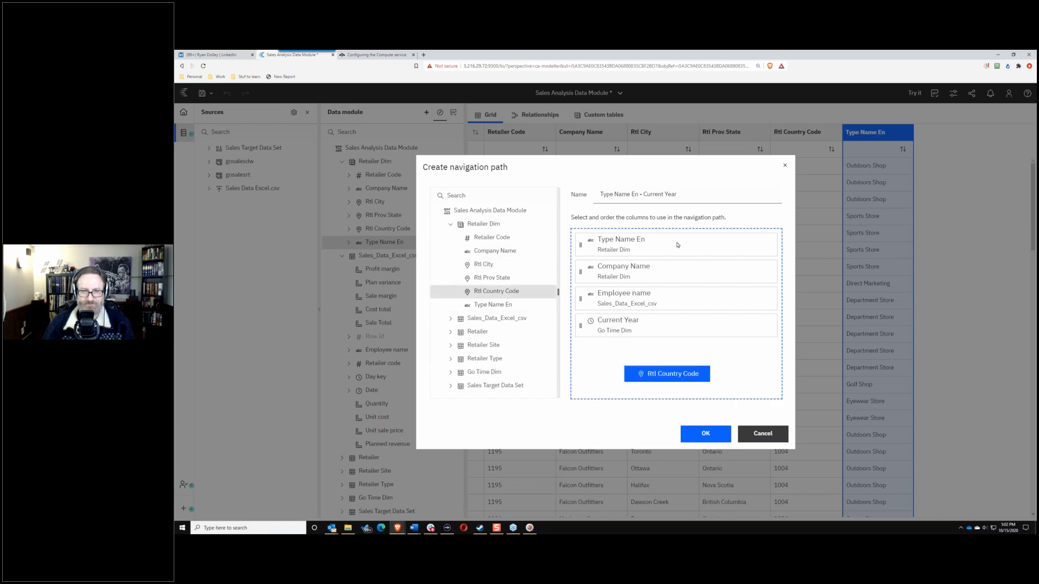
left_click_drag(695, 195, 551, 202)
type("Crazy Hierarchy")
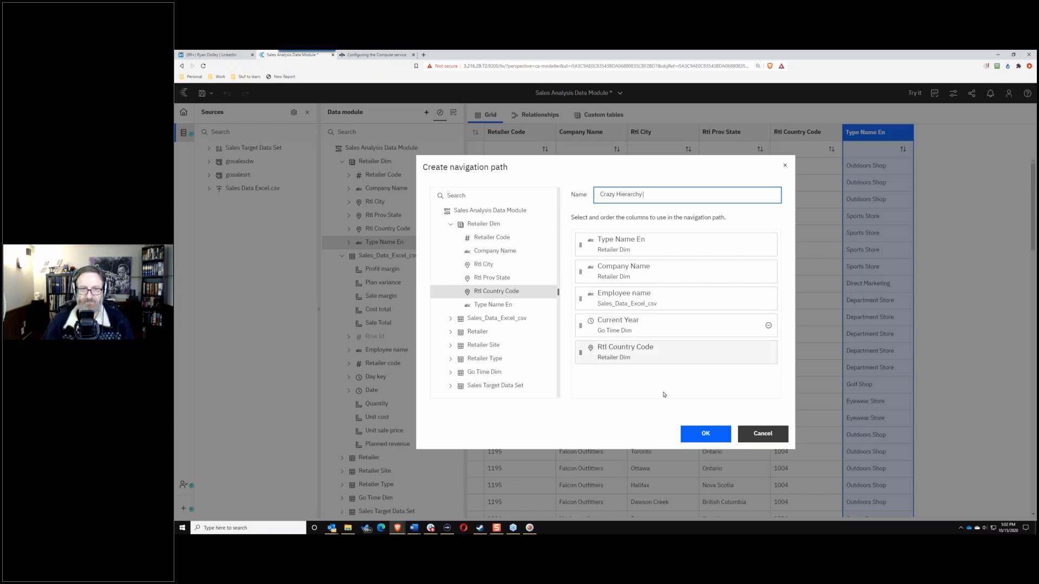
left_click(693, 442)
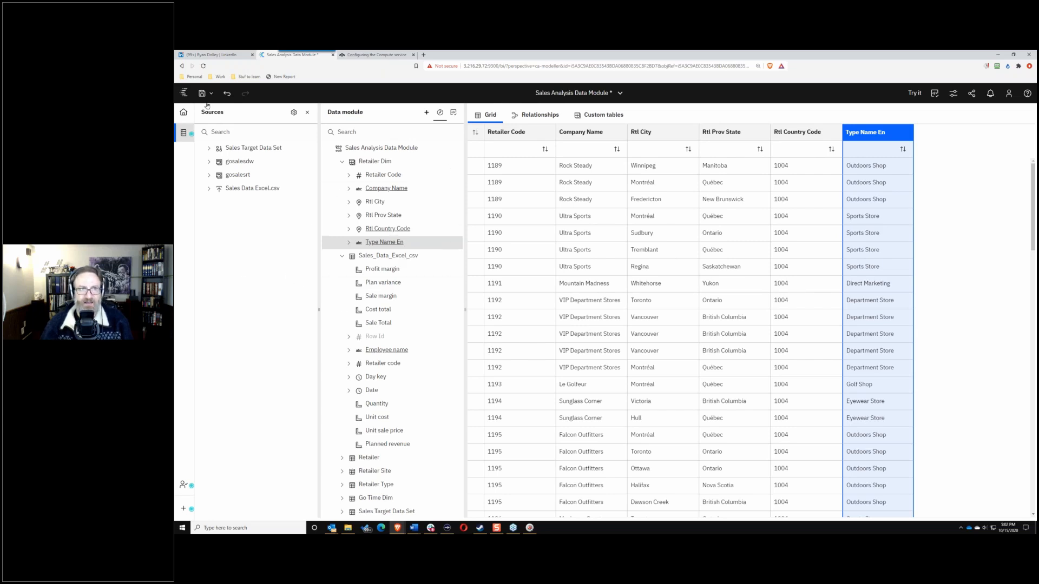
Step: Open the New menu, select the server address in the URL, and restore the browser window smaller
left_click(182, 511)
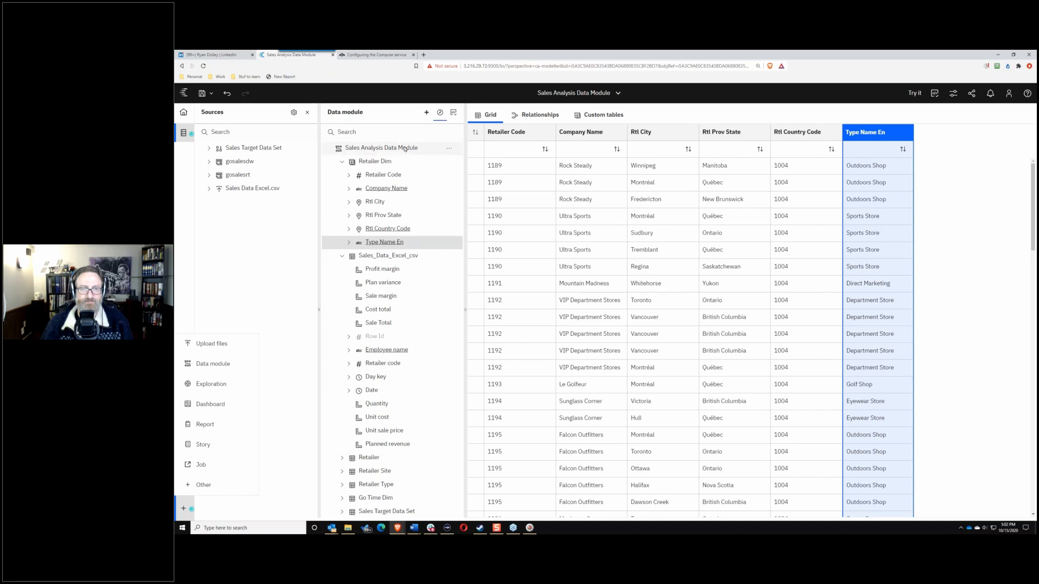
left_click_drag(498, 66, 455, 68)
key("ctrl+c")
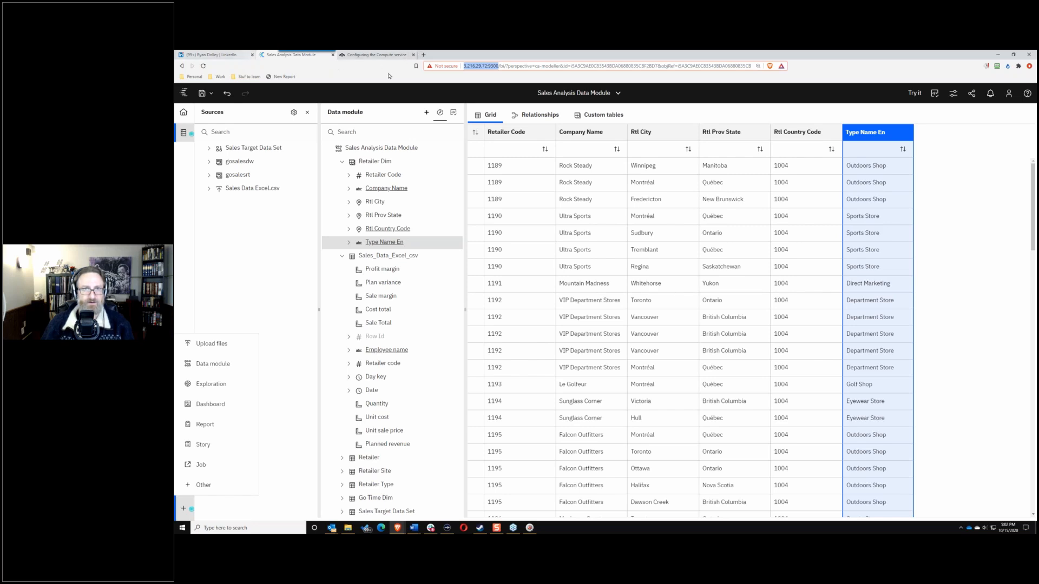
double_click(604, 57)
left_click_drag(479, 131, 428, 126)
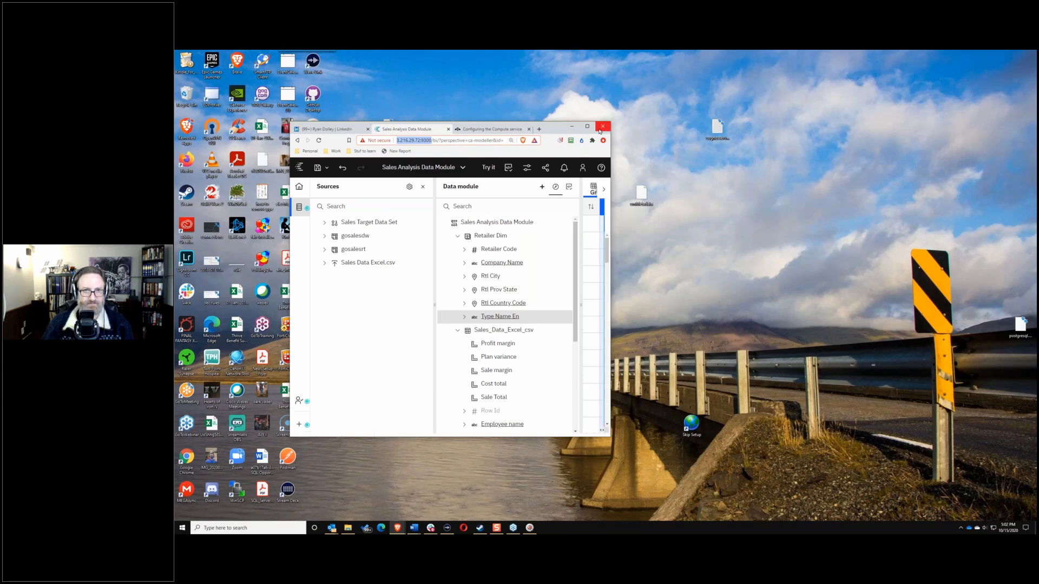
Step: Close the browser and load the Cognos server address in a new maximized Brave window
left_click(602, 127)
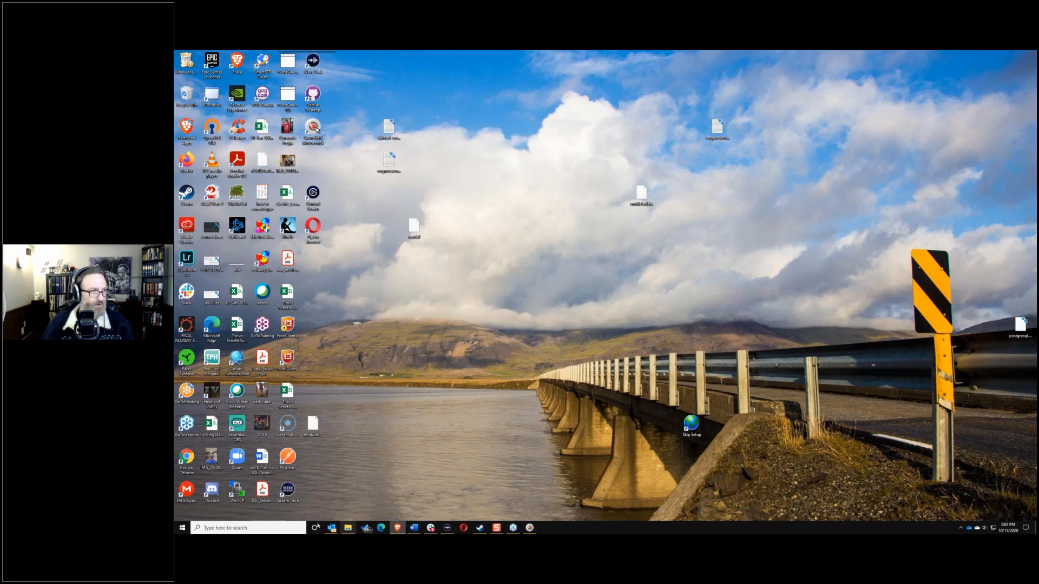
left_click(399, 529)
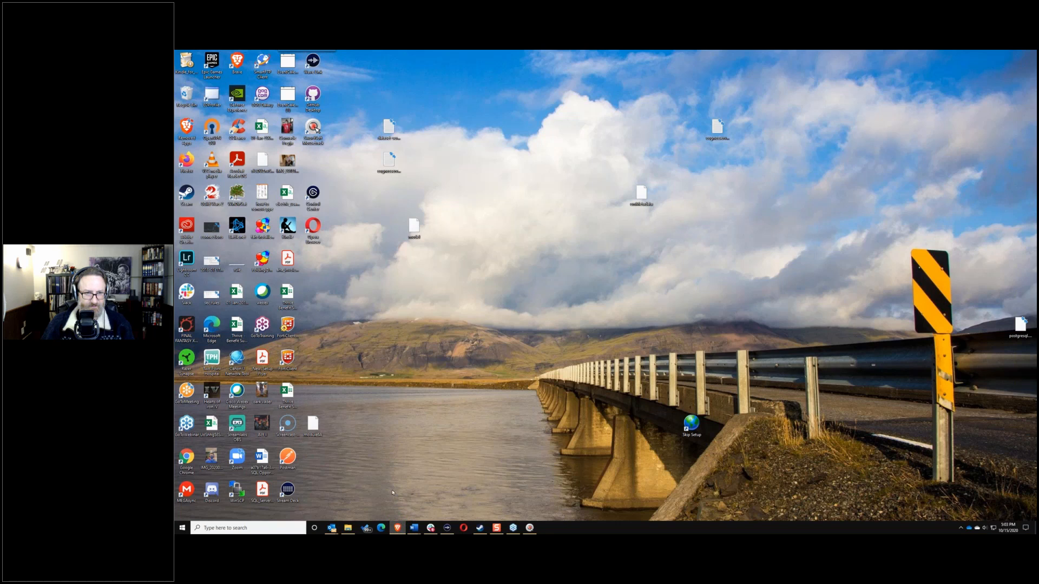
left_click_drag(1038, 170, 698, 53)
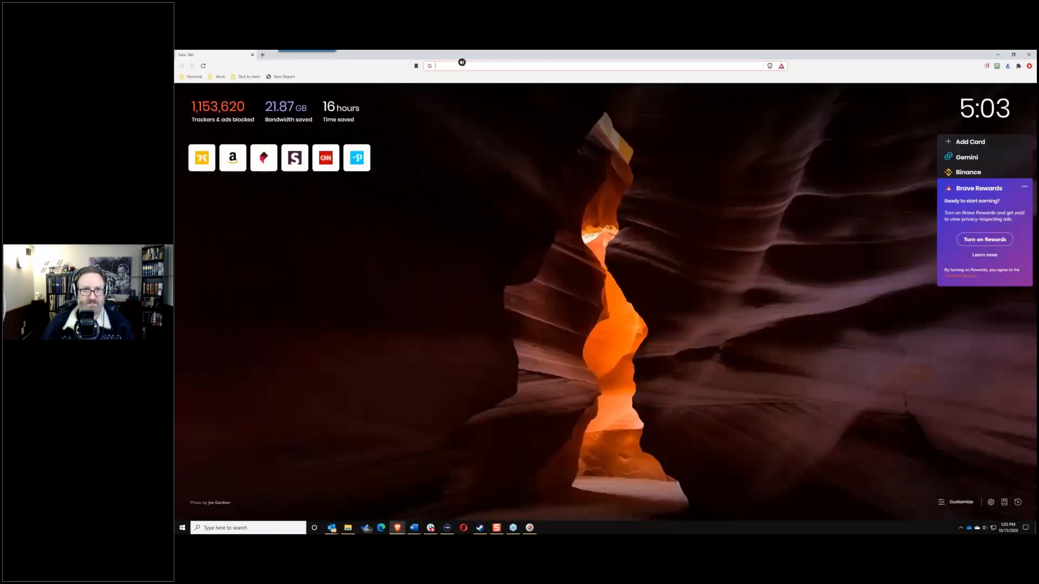
key("ctrl+v")
left_click(494, 75)
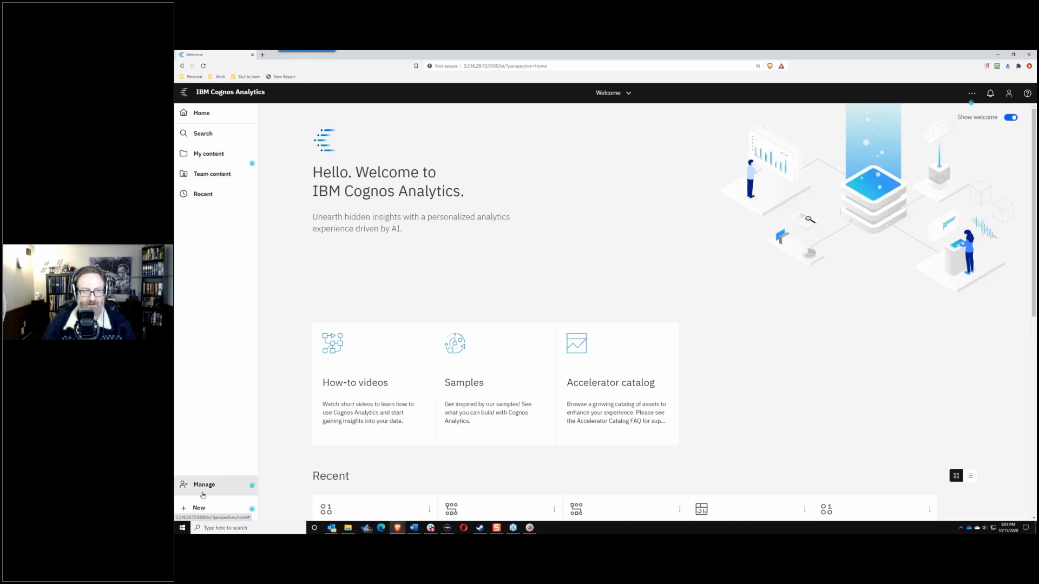
Step: In Team content > BACon users > user folder, start a dashboard from Sales Analysis Data Module
left_click(214, 184)
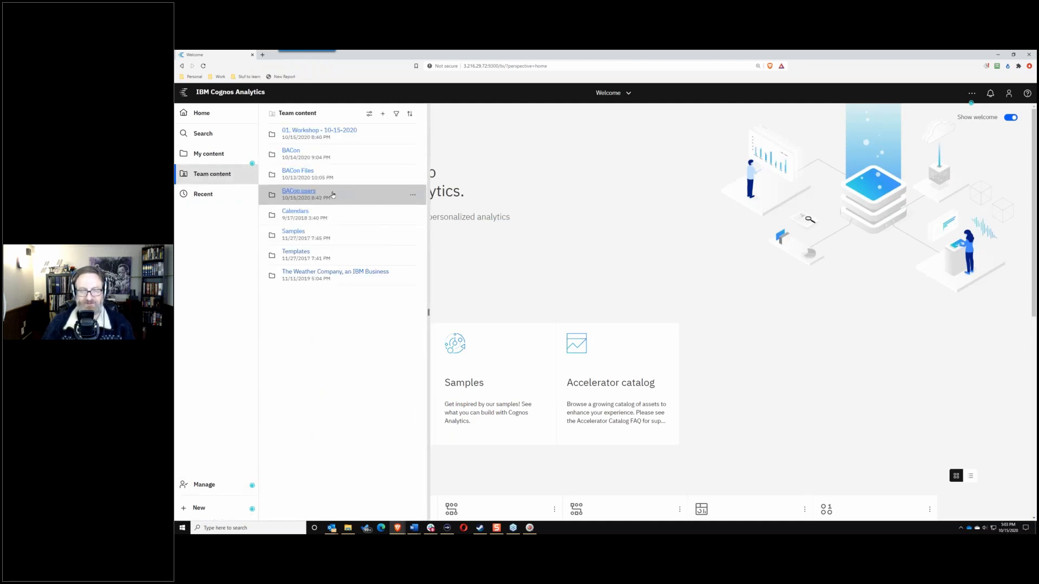
left_click(295, 192)
scroll(325, 368, "down", 1)
scroll(287, 373, "down", 5)
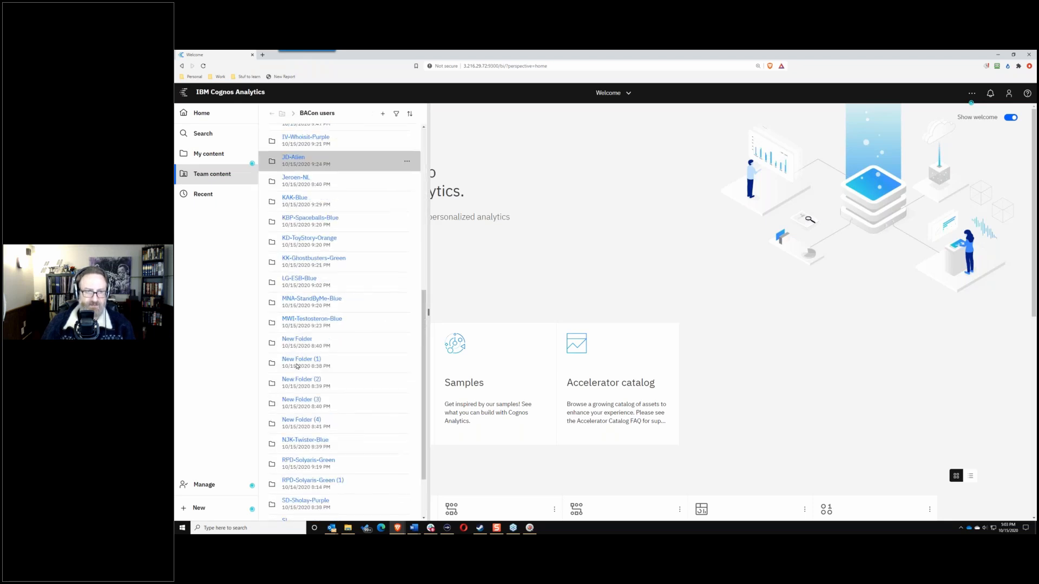
left_click(308, 385)
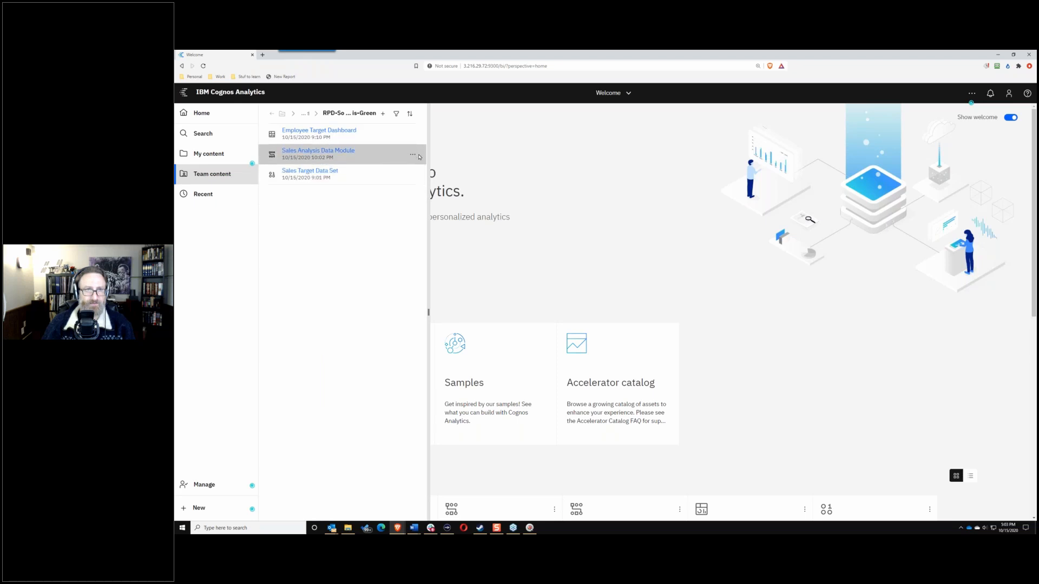
left_click(414, 156)
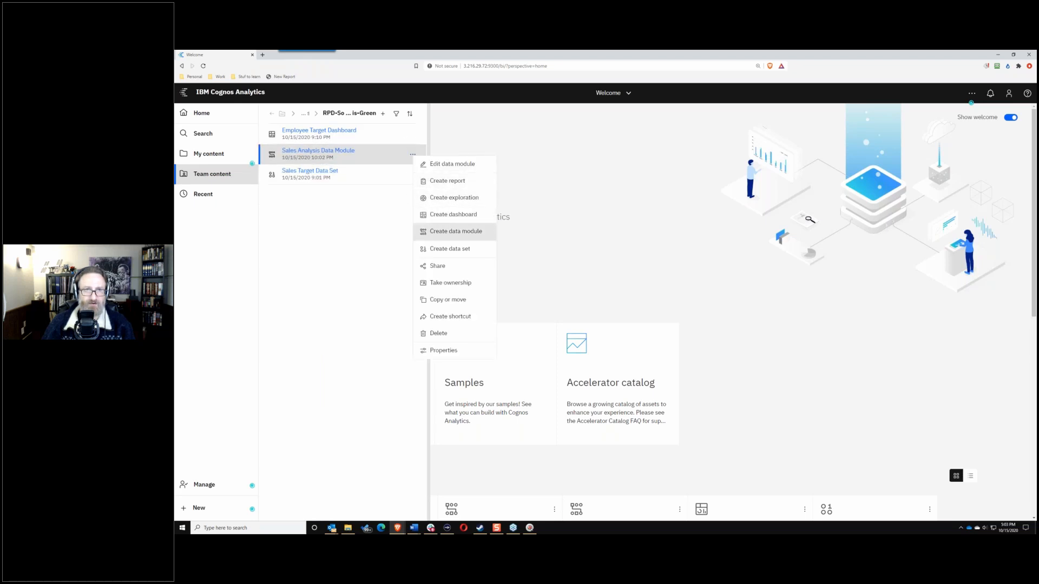
left_click(475, 215)
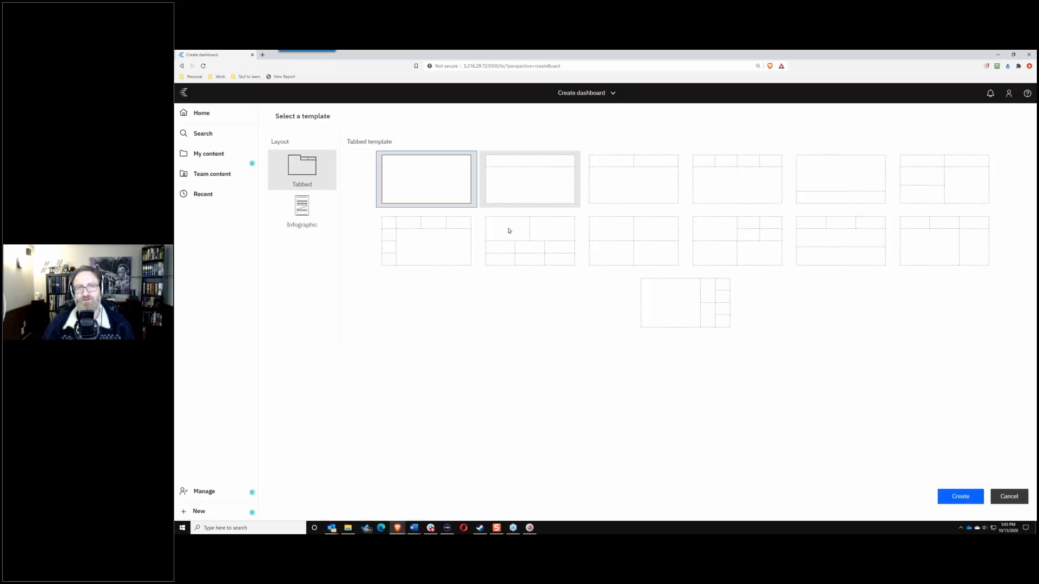
Step: Create the tabbed dashboard, expand Go Time Dim in the data tree, and select Sale margin
left_click(953, 495)
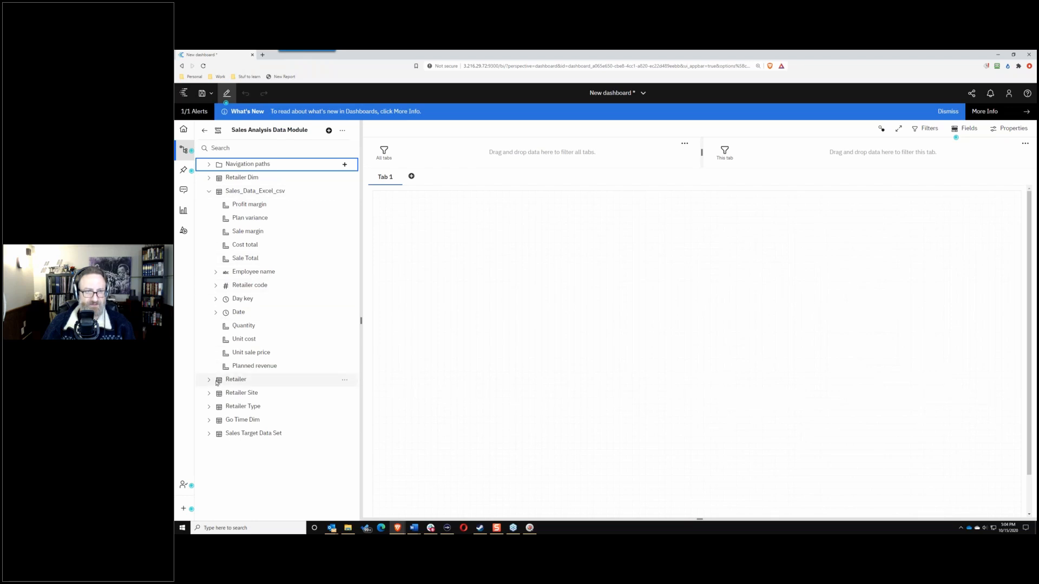
left_click(210, 426)
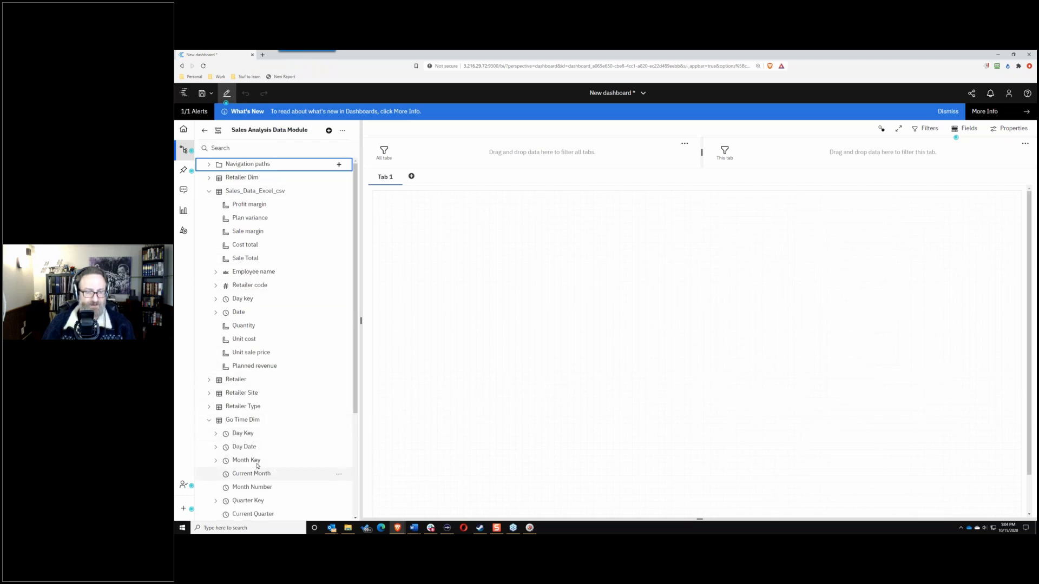
scroll(267, 468, "down", 2)
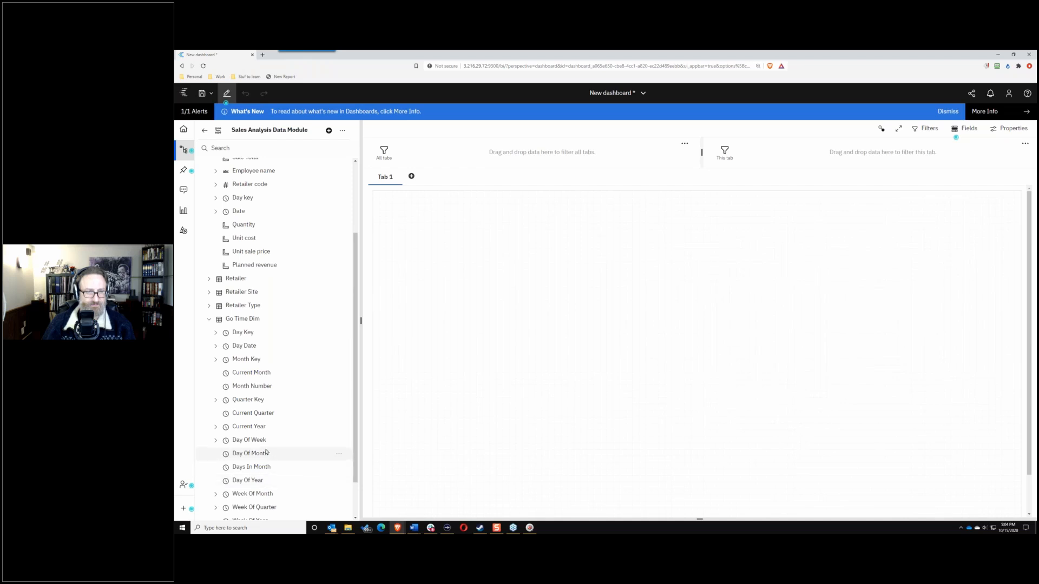
scroll(279, 344, "up", 2)
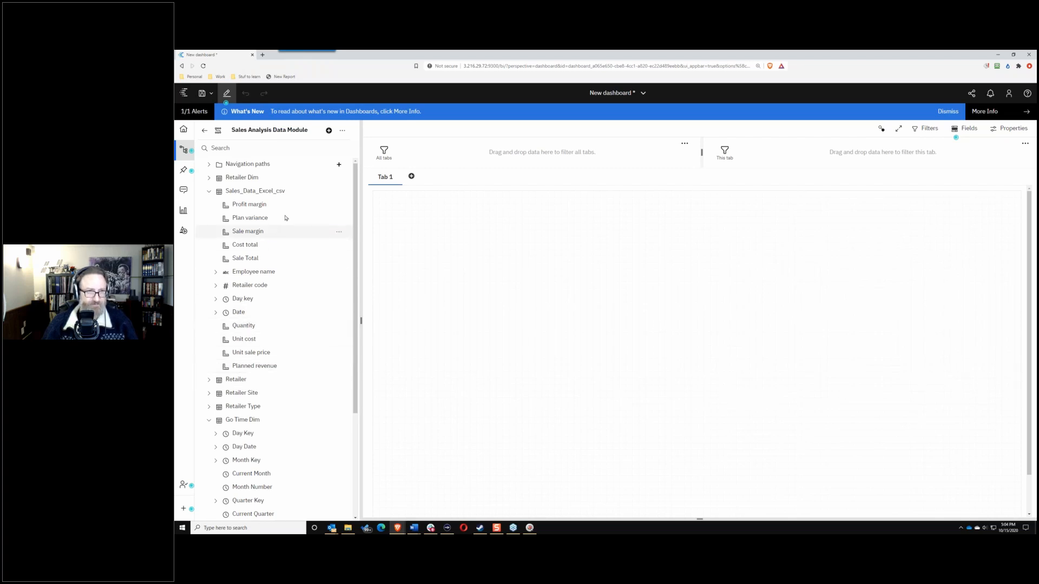
left_click(251, 231)
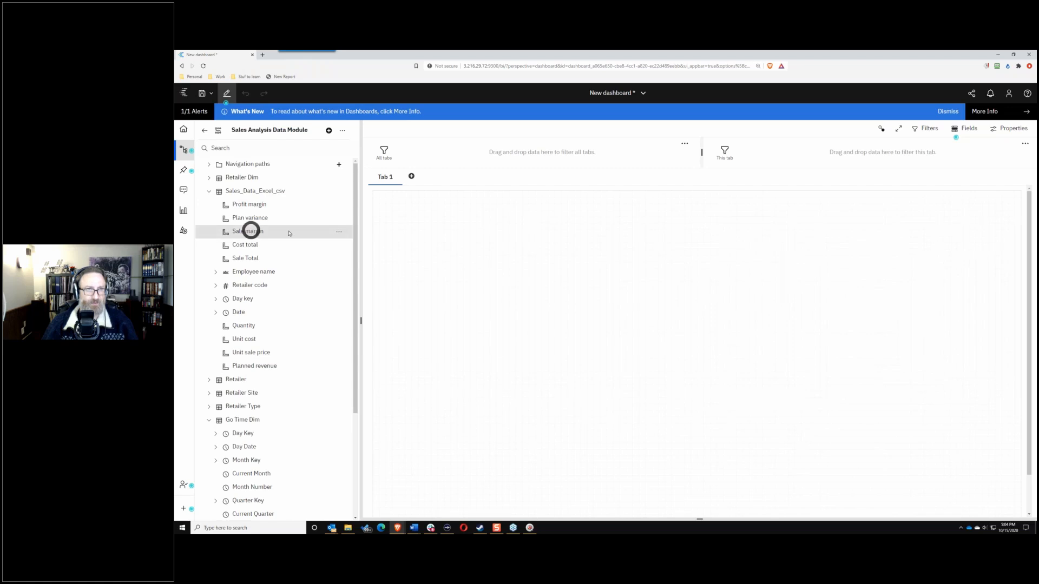
scroll(276, 287, "down", 3)
scroll(271, 270, "up", 2)
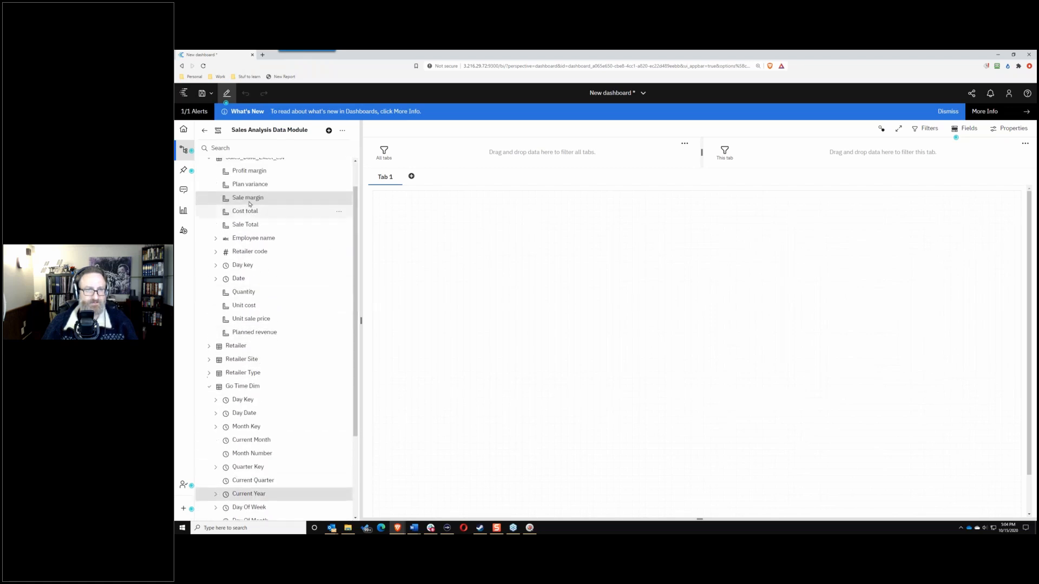
Step: Place a Sale margin by Current Year line chart on Tab 1 and enlarge it
left_click_drag(586, 285, 585, 283)
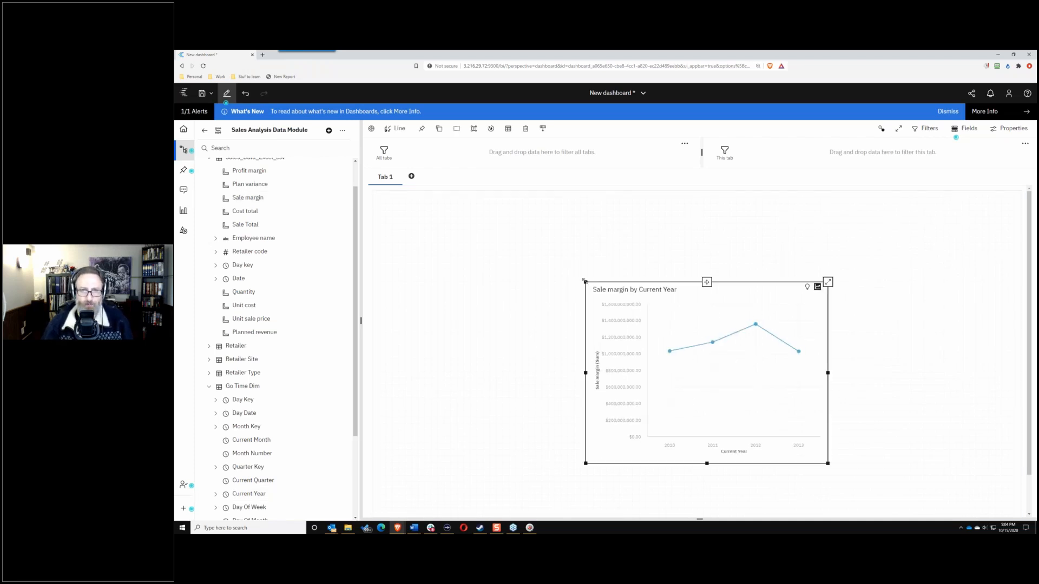
left_click_drag(584, 281, 379, 190)
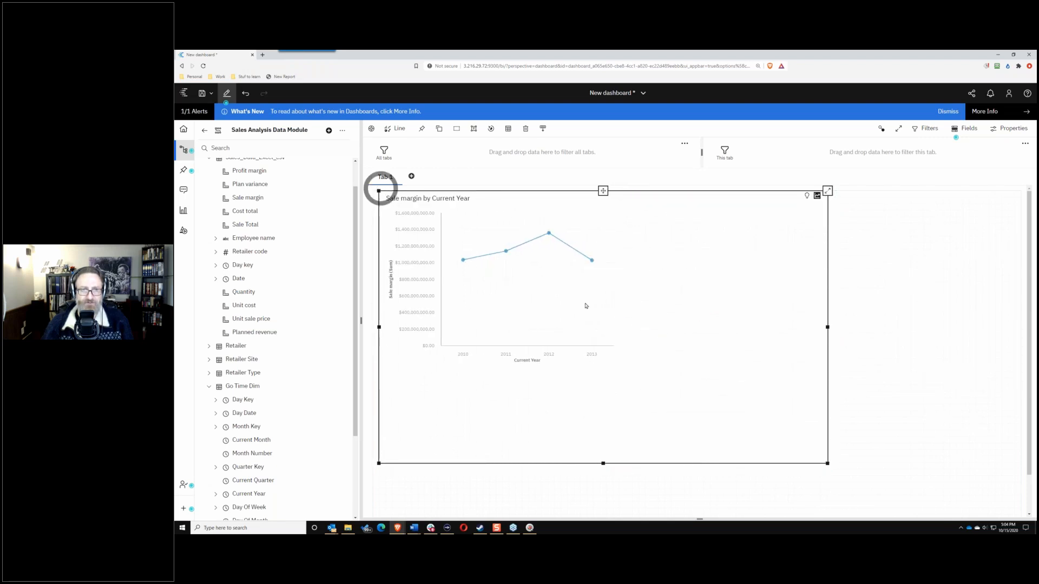
left_click_drag(827, 328, 956, 324)
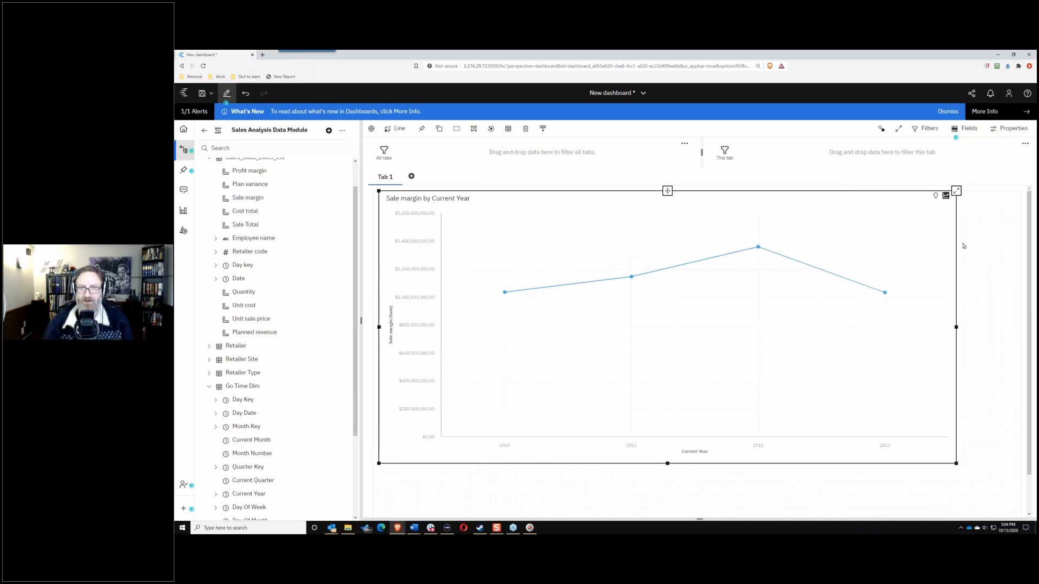
Step: Toggle forecasting on and back off, close its settings, and select the Current Year axis
left_click(935, 196)
left_click(923, 206)
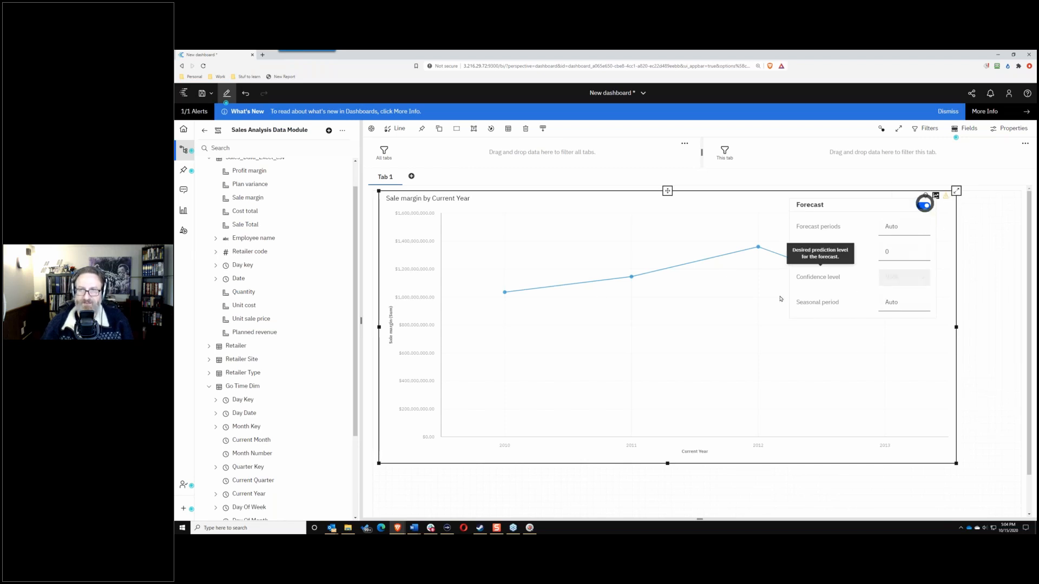
left_click(923, 205)
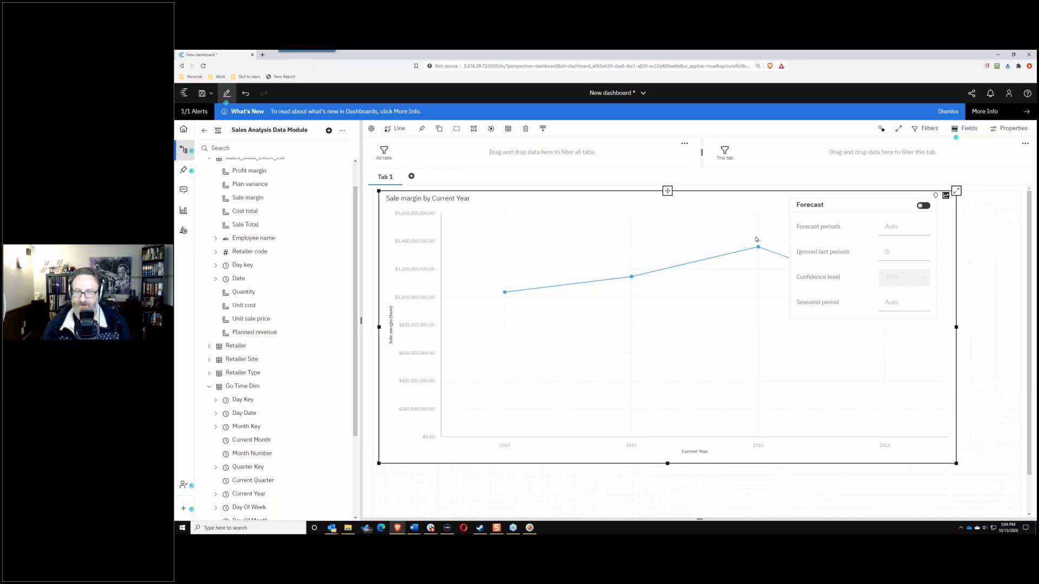
left_click(722, 211)
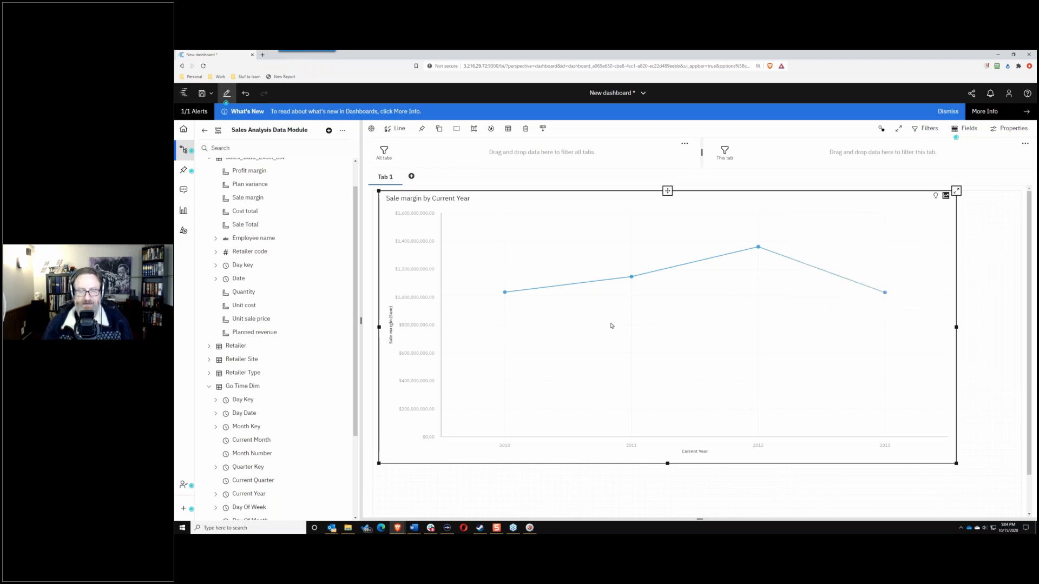
left_click(694, 454)
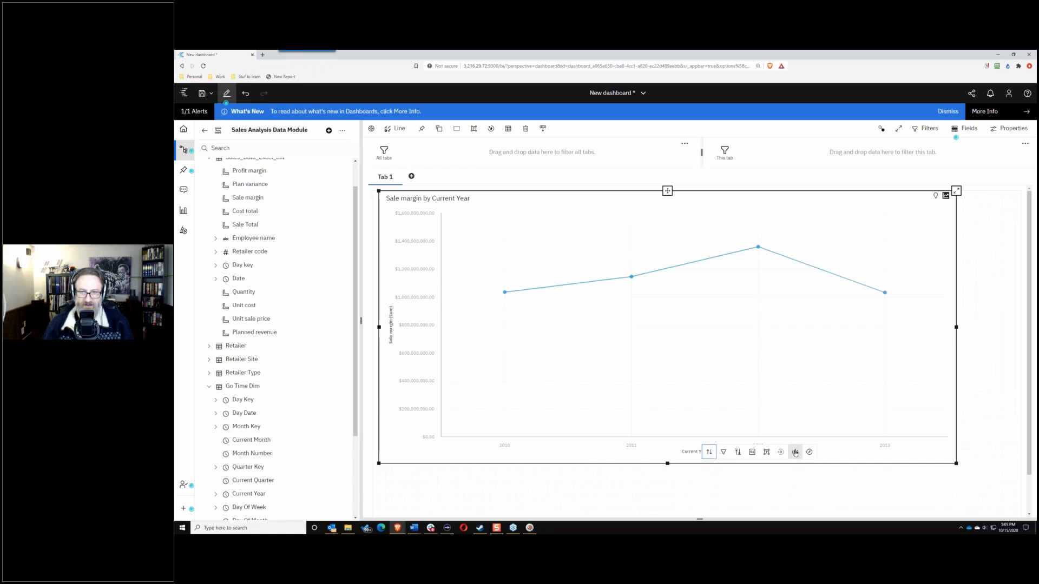
Step: Drill down from years to quarters, then from quarter 2 into its months
left_click(794, 454)
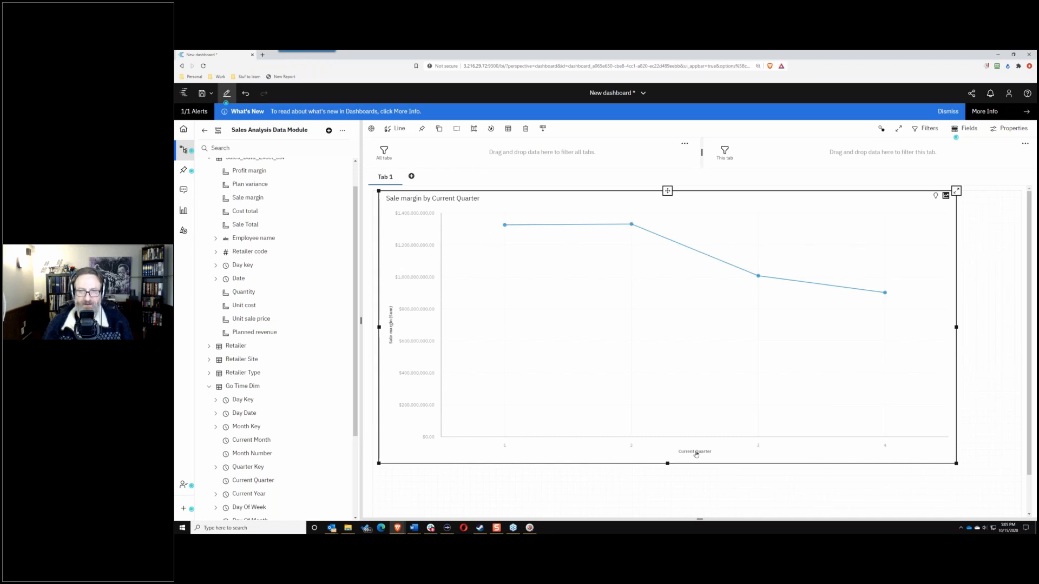
left_click(631, 447)
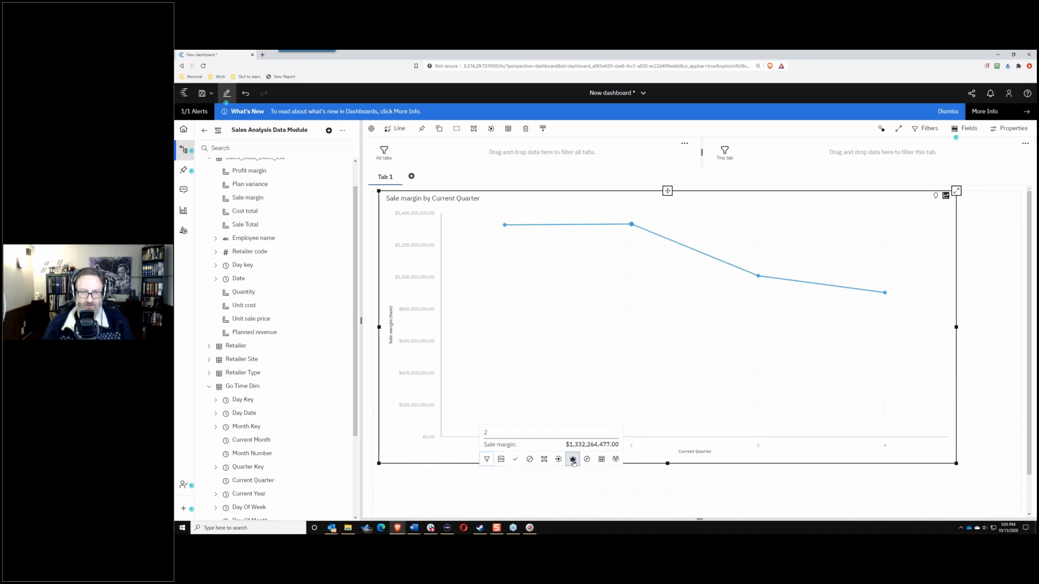
left_click(573, 460)
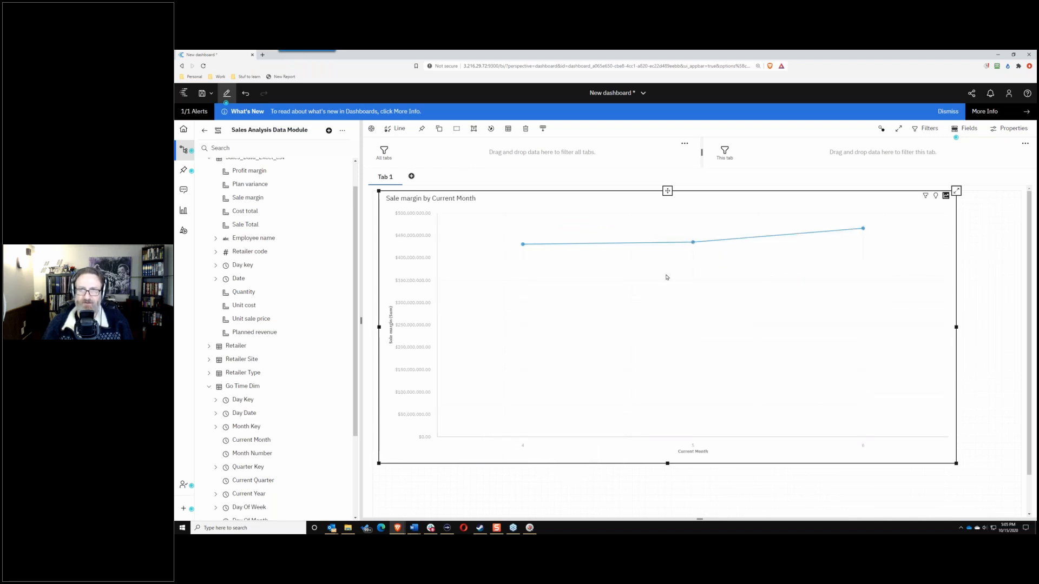
Step: Change the line chart into a column chart
left_click(394, 129)
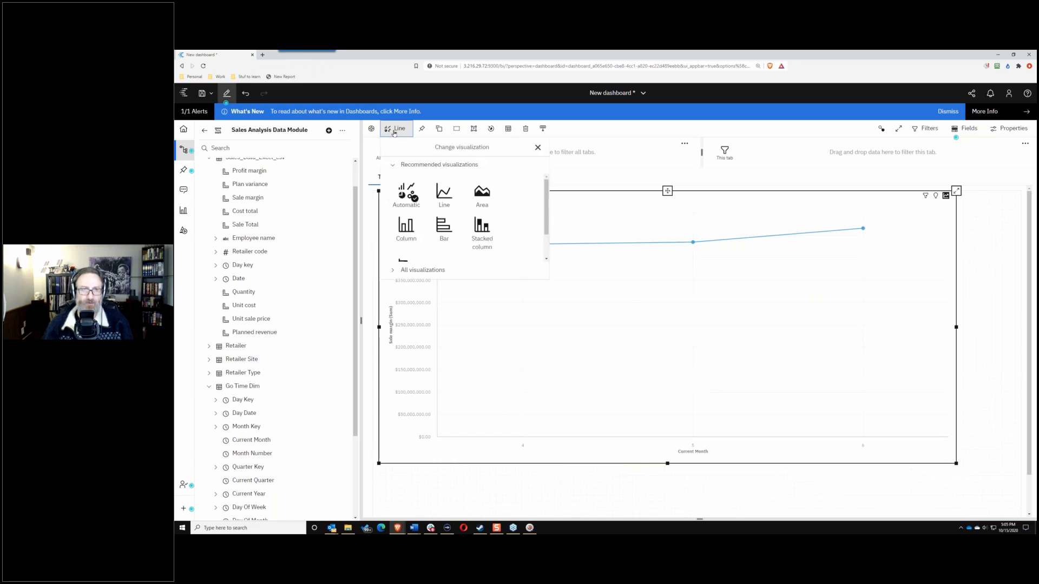
left_click(406, 228)
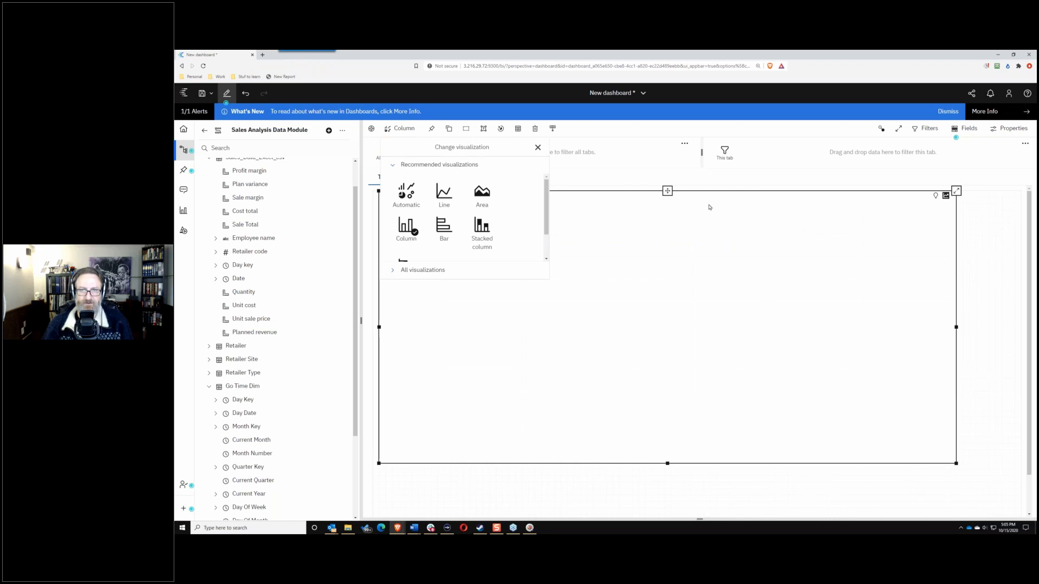
left_click(633, 171)
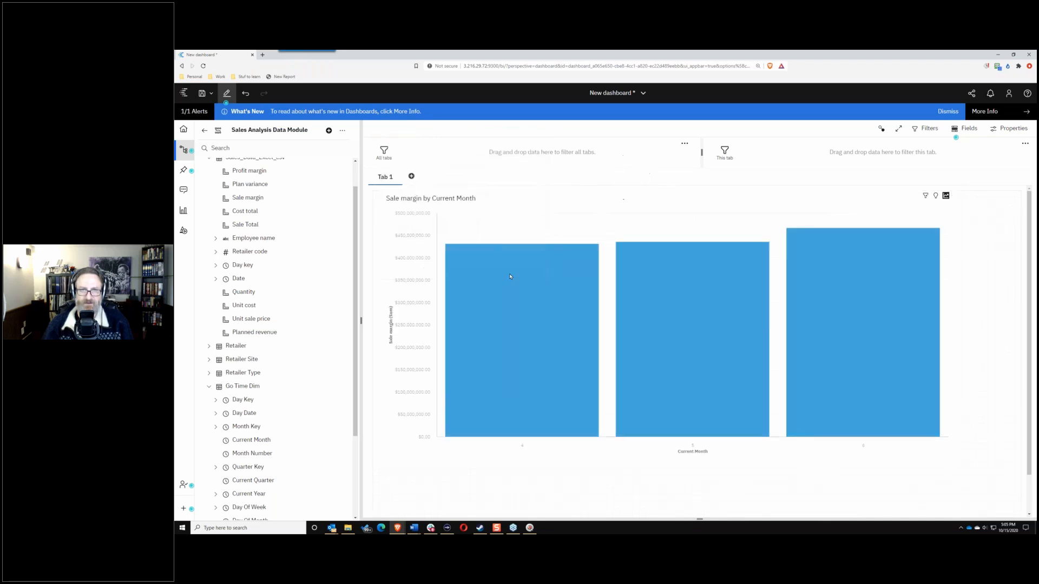
mouse_move(622, 360)
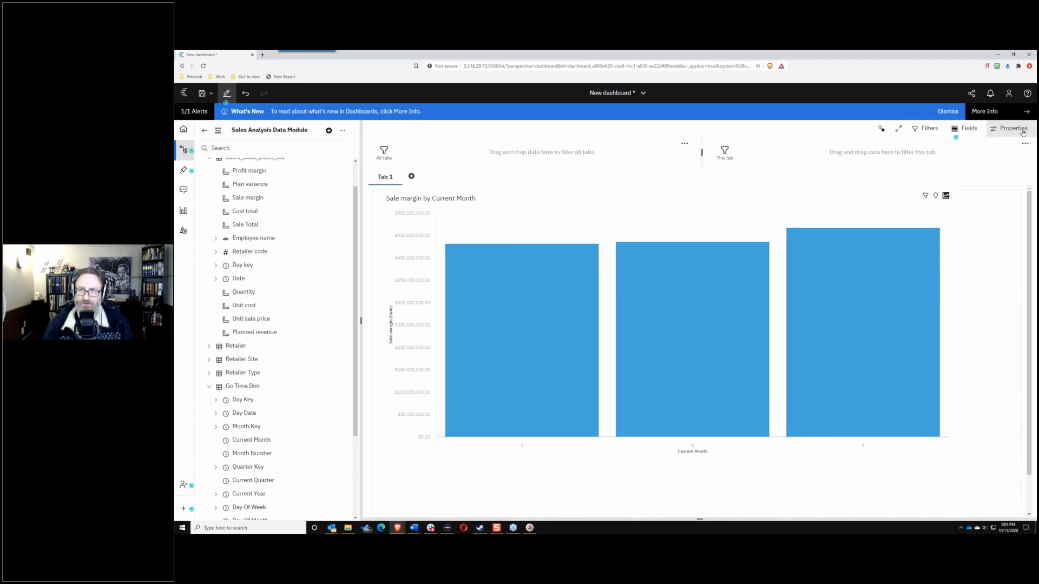
Step: Colour the column chart's bars by Retailer Type Code, then delete the chart when it fails with a not-joined error
left_click(853, 203)
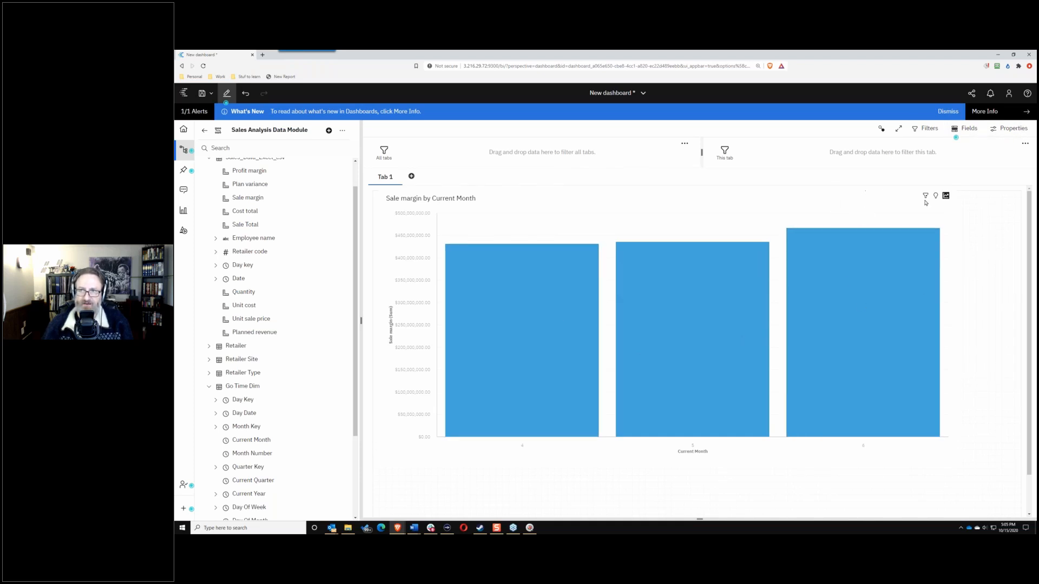
left_click(1009, 128)
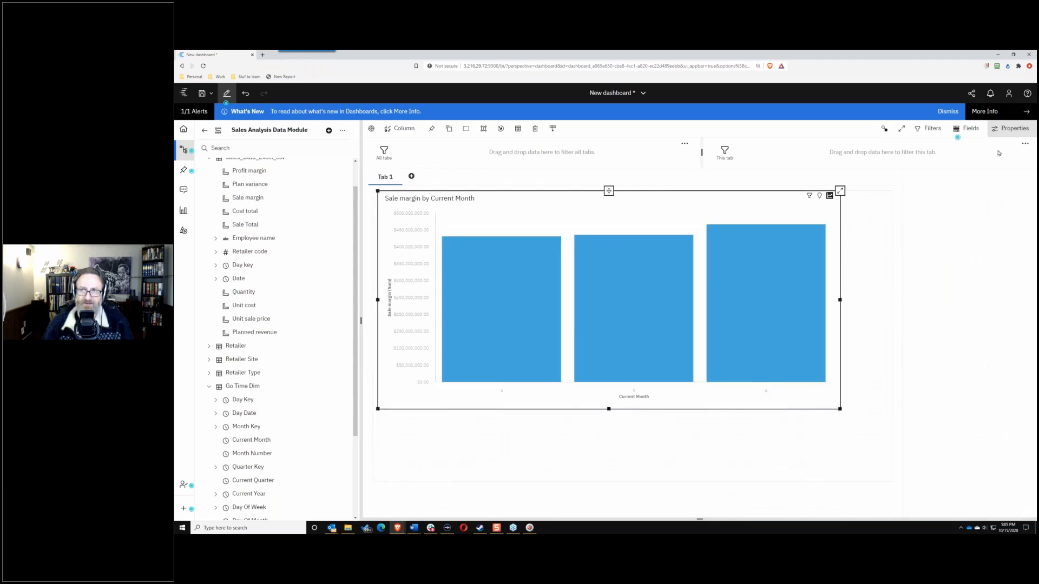
left_click(967, 128)
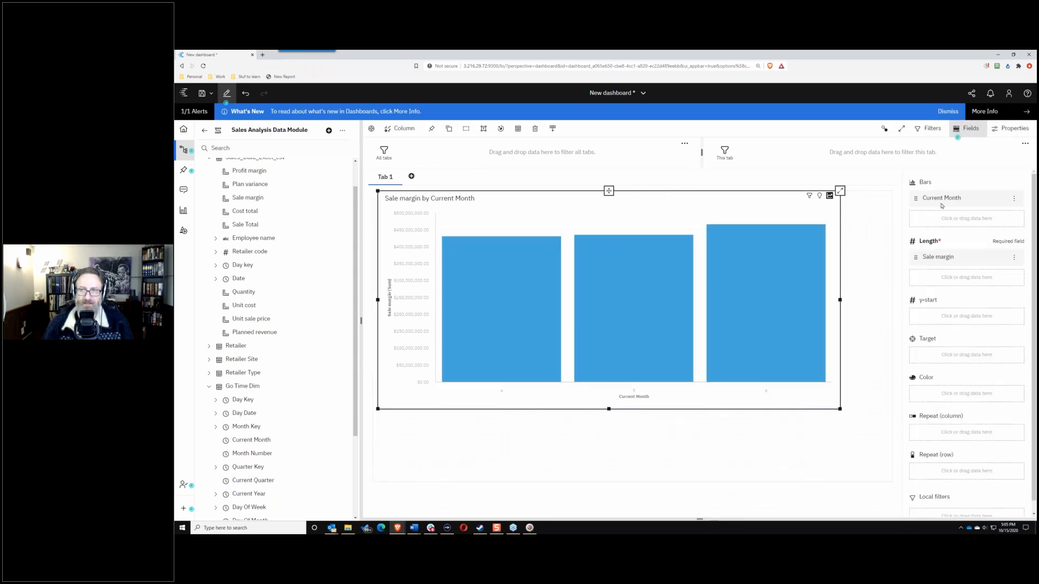
left_click(932, 399)
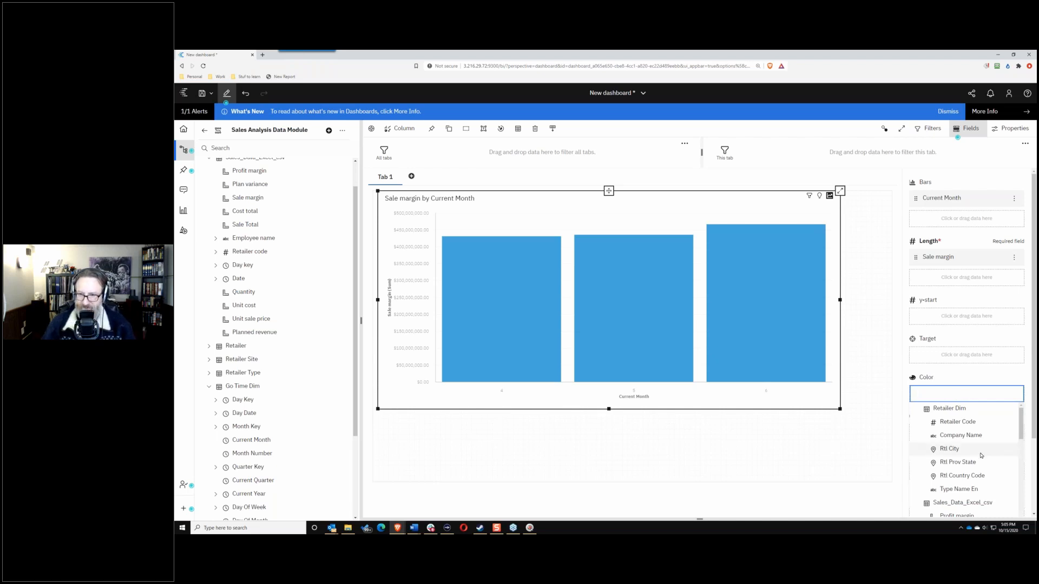
scroll(960, 460, "down", 4)
scroll(960, 463, "down", 4)
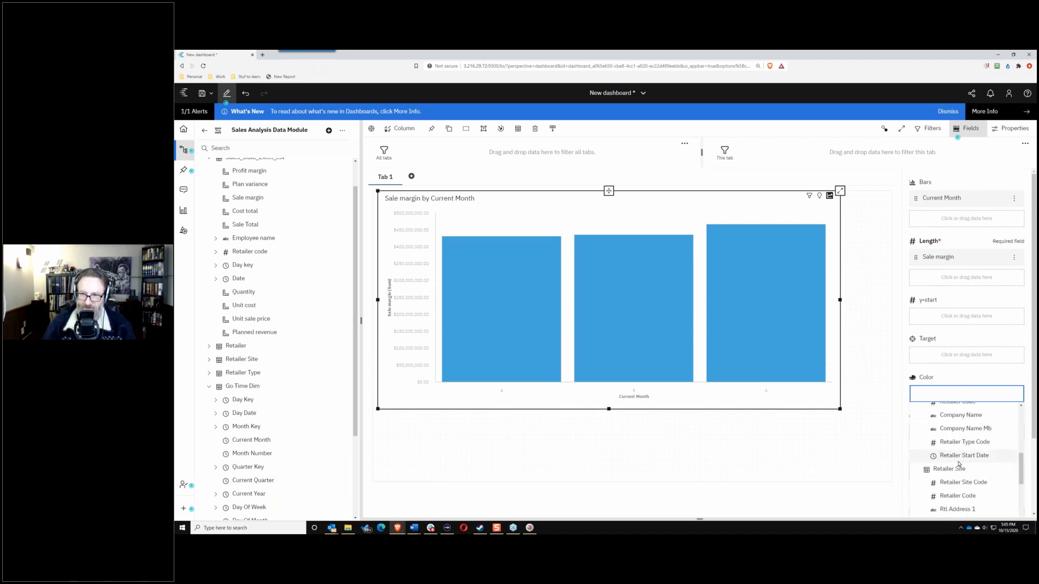
scroll(959, 464, "up", 1)
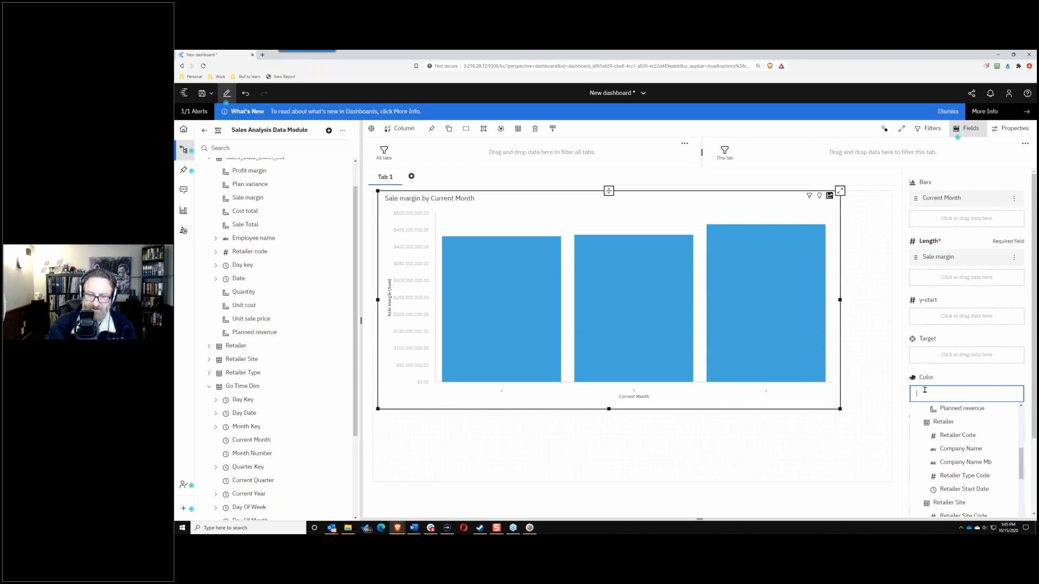
type("ret")
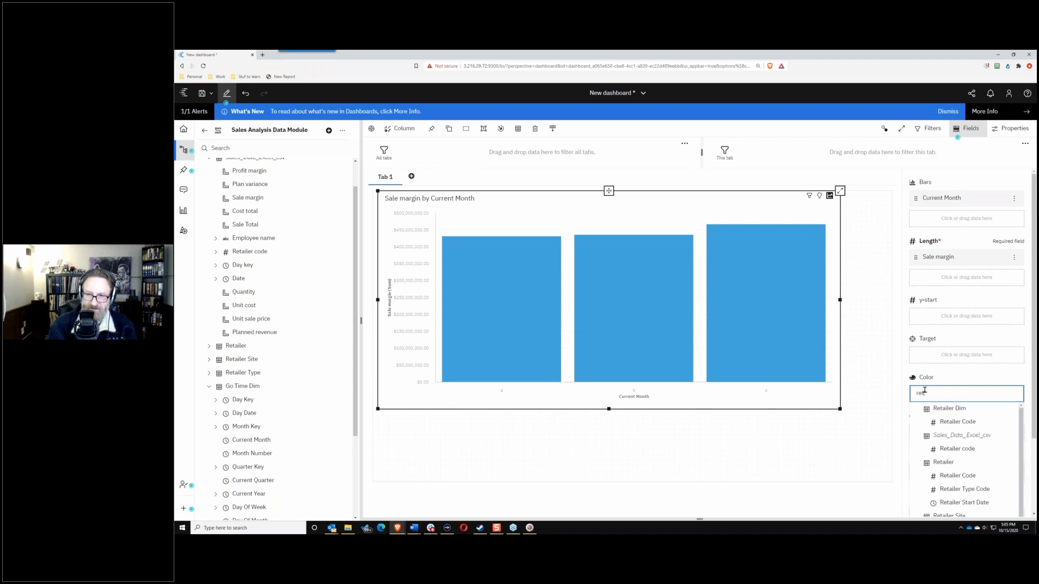
type("ailer ty")
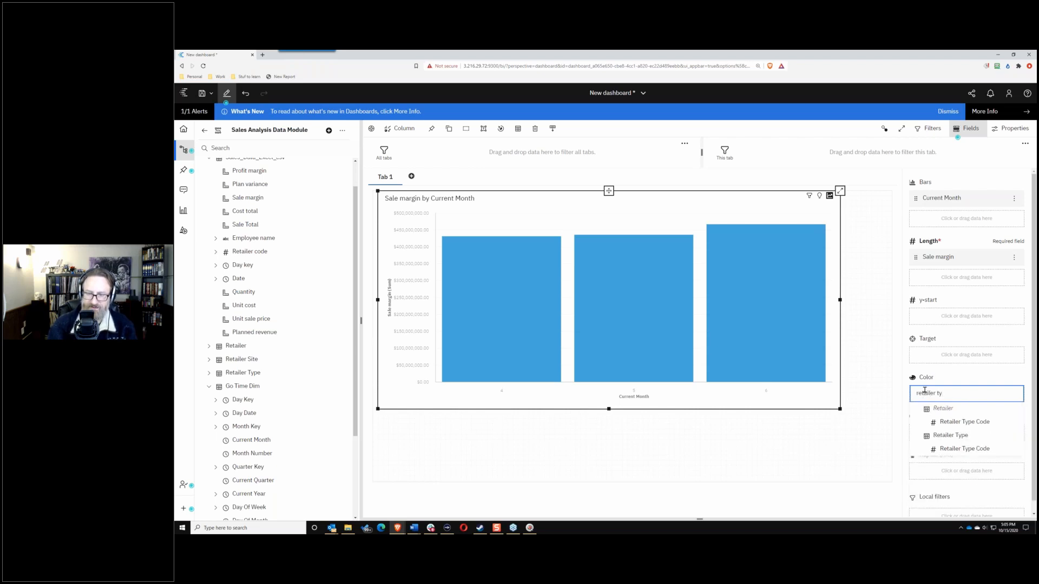
left_click(965, 421)
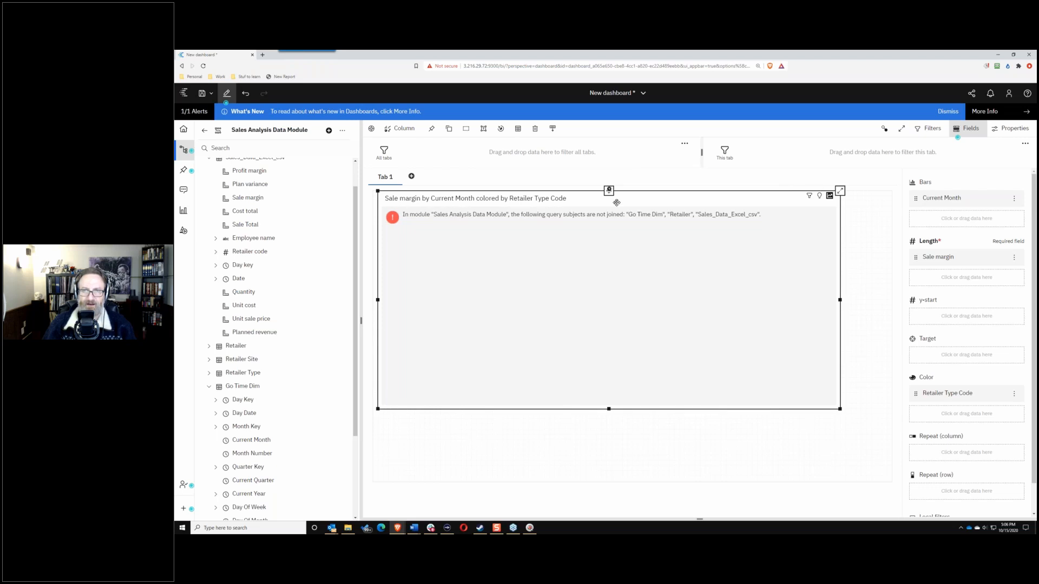
key("Delete")
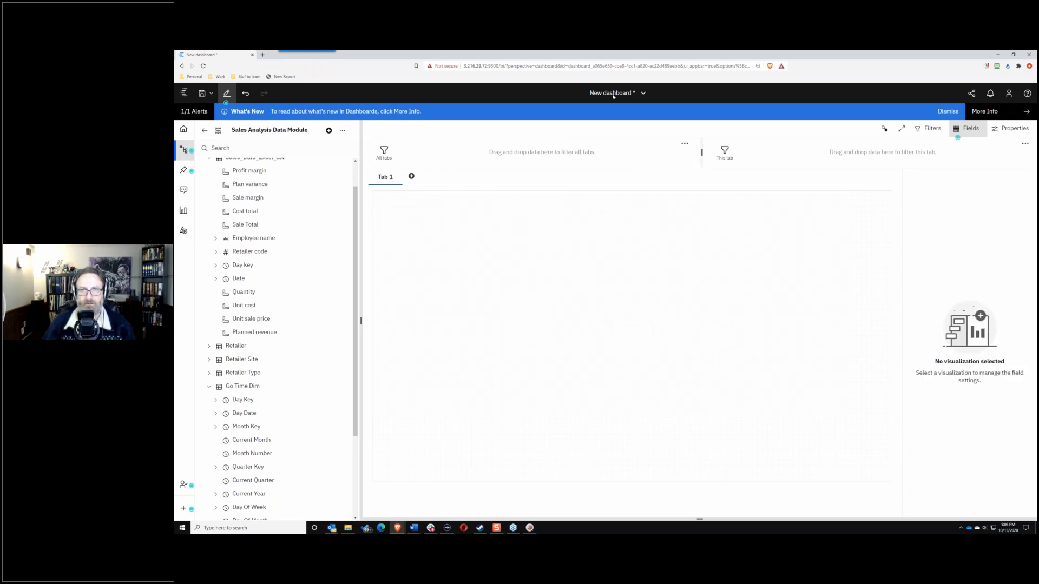
left_click(642, 94)
Step: Discard the unsaved dashboard and open Sales Analysis Data Module from Team content for editing
left_click(692, 135)
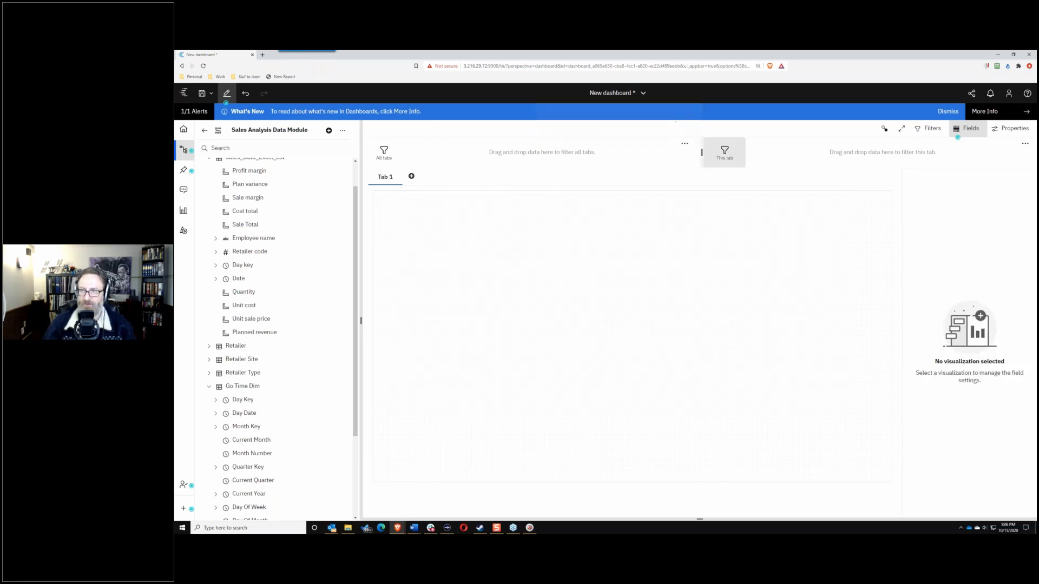
left_click(631, 325)
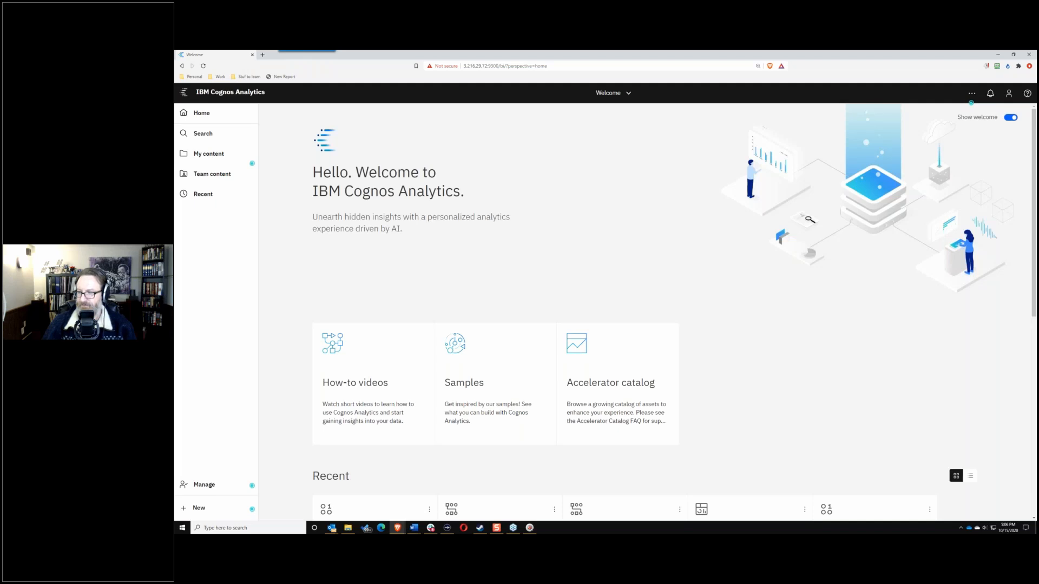
left_click(204, 174)
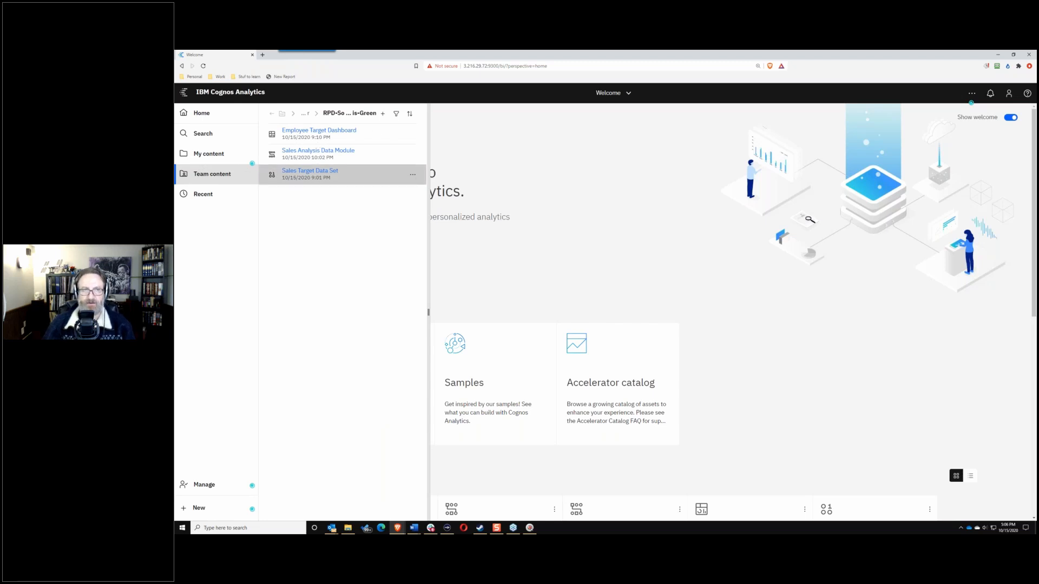
left_click(412, 155)
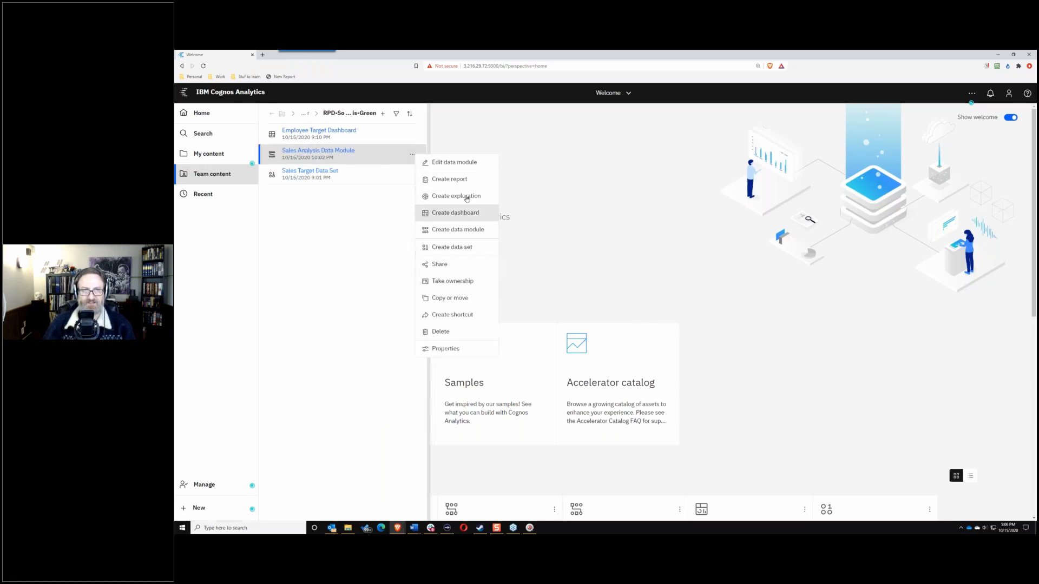
left_click(463, 165)
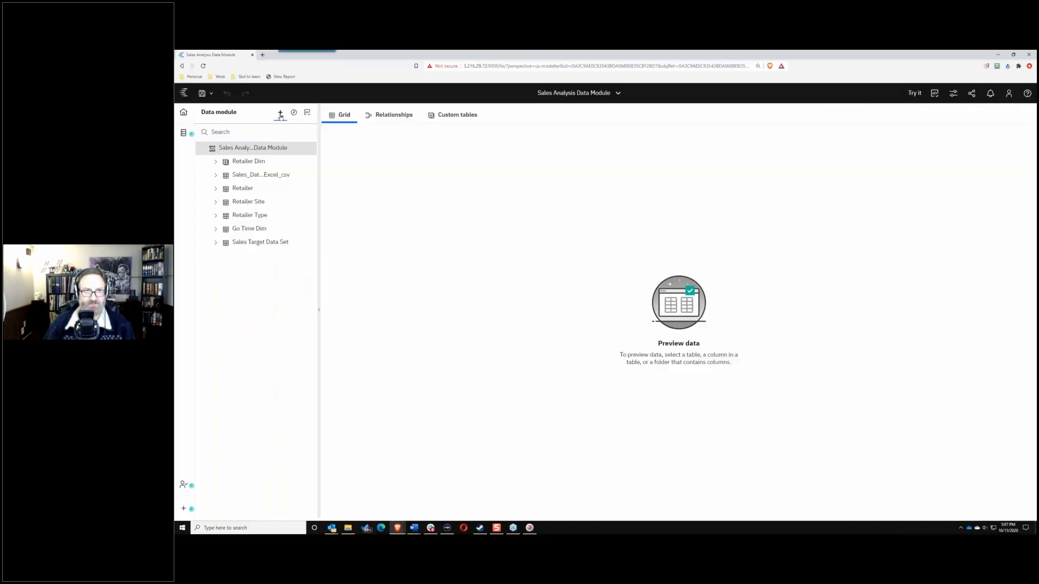
Step: Add Fiscal calendar from Team content > Calendars as a new source of the data module
left_click(280, 113)
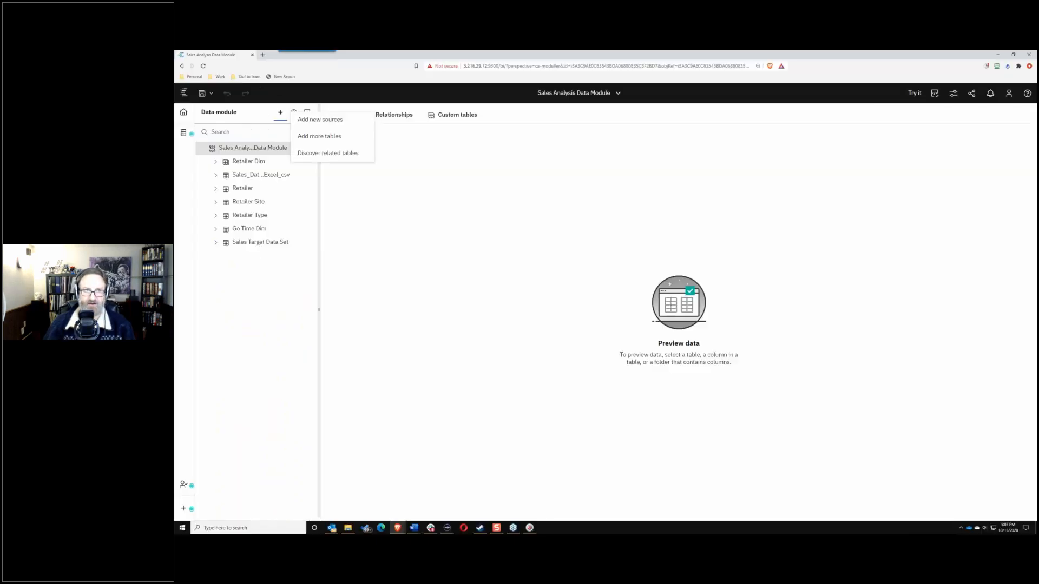
left_click(338, 121)
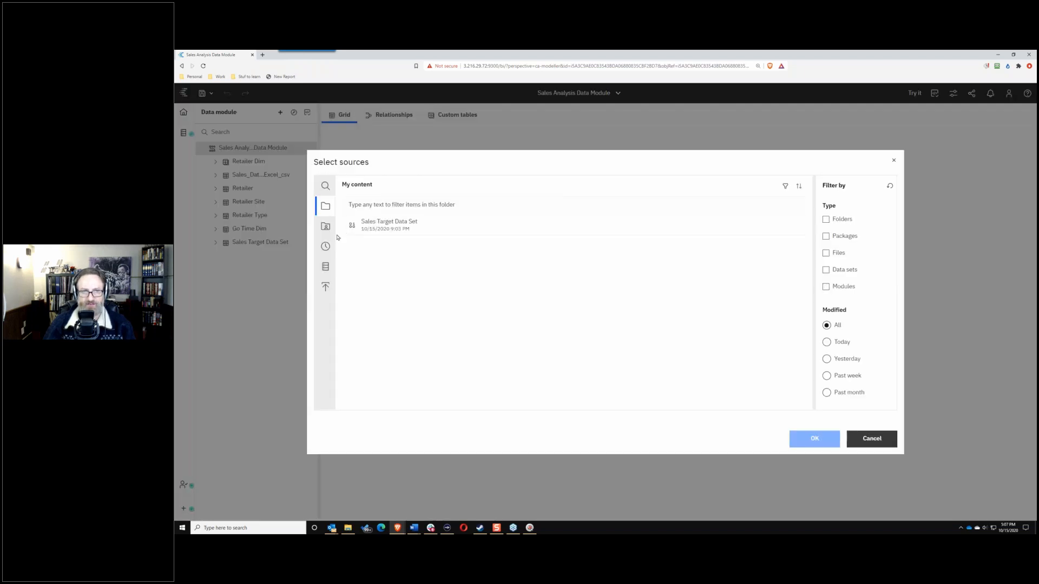
left_click(325, 226)
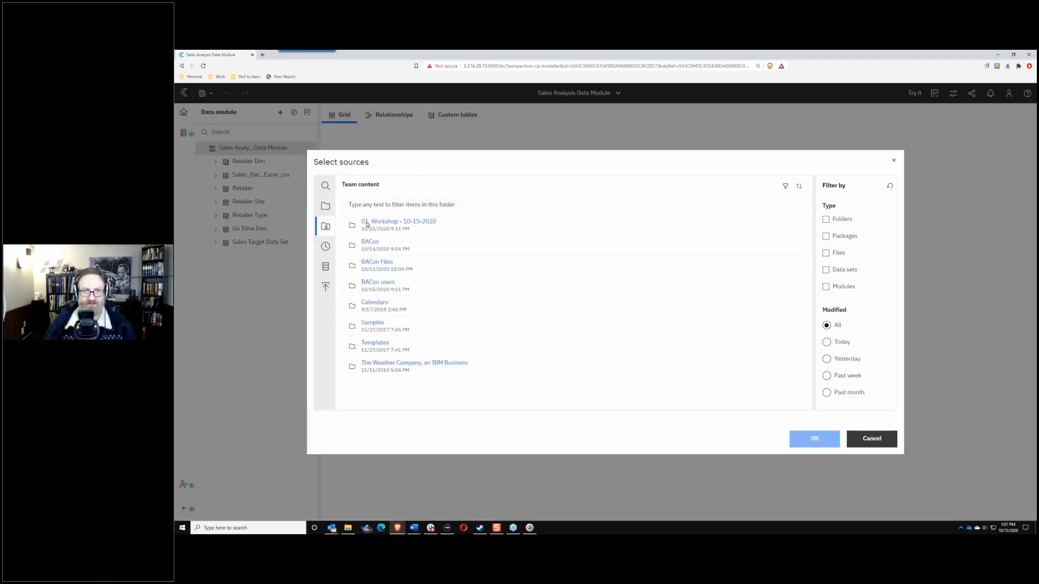
left_click(373, 303)
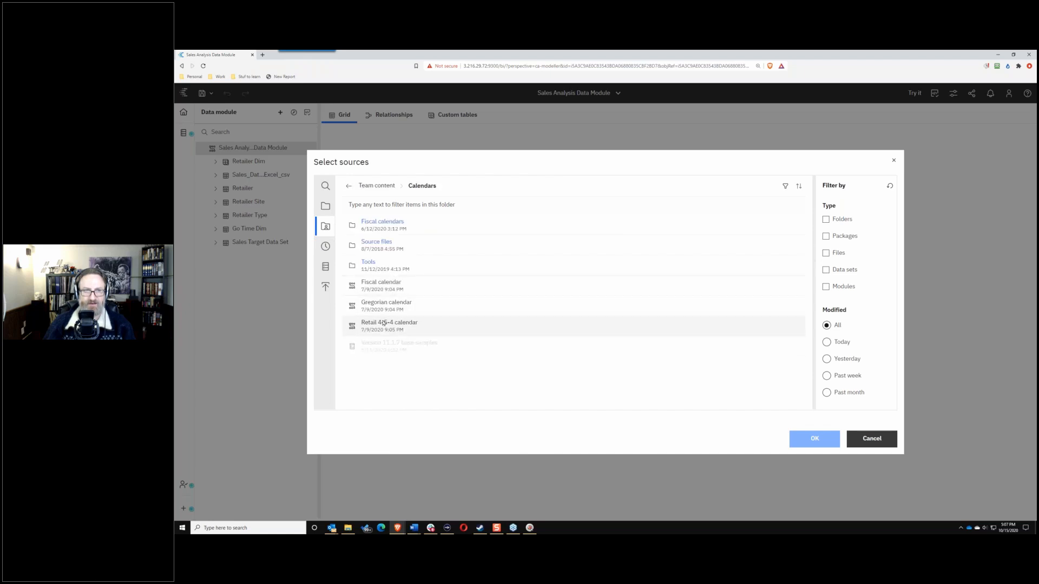
left_click(386, 285)
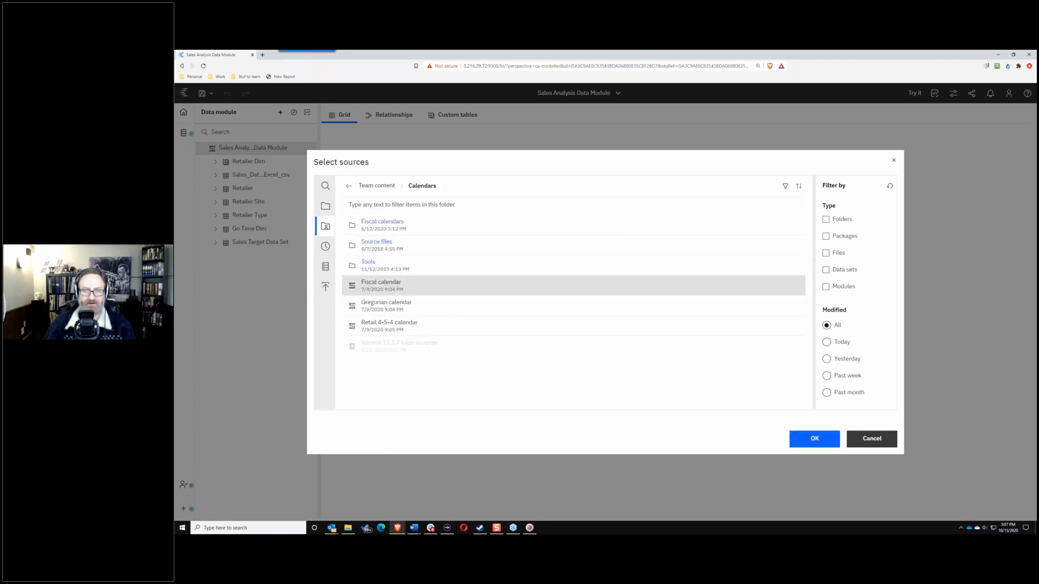
left_click(810, 446)
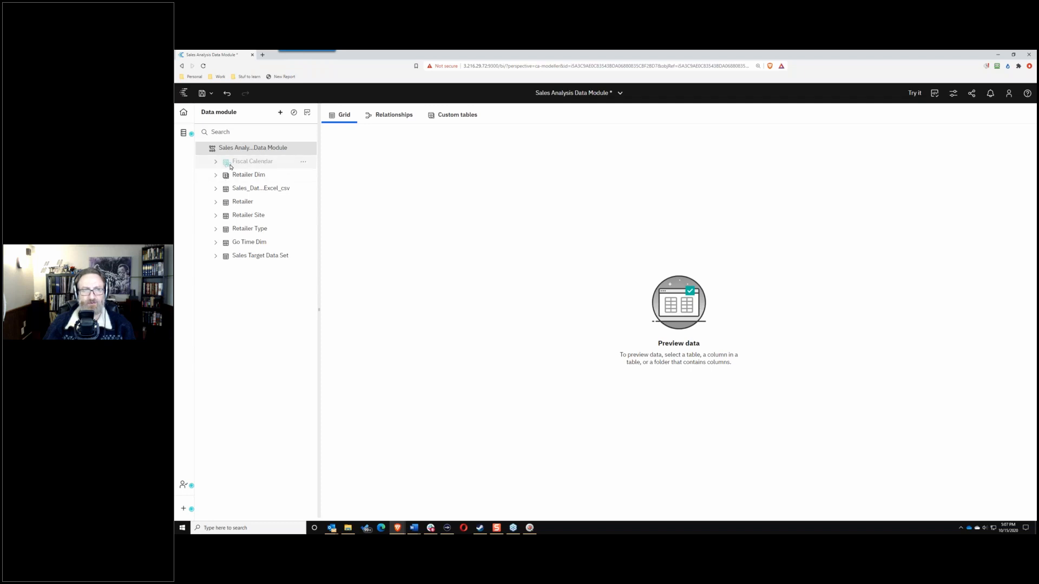
Step: In the Relationships diagram, move Fiscal Calendar to the top-left and expand Go Time Dim
left_click(387, 114)
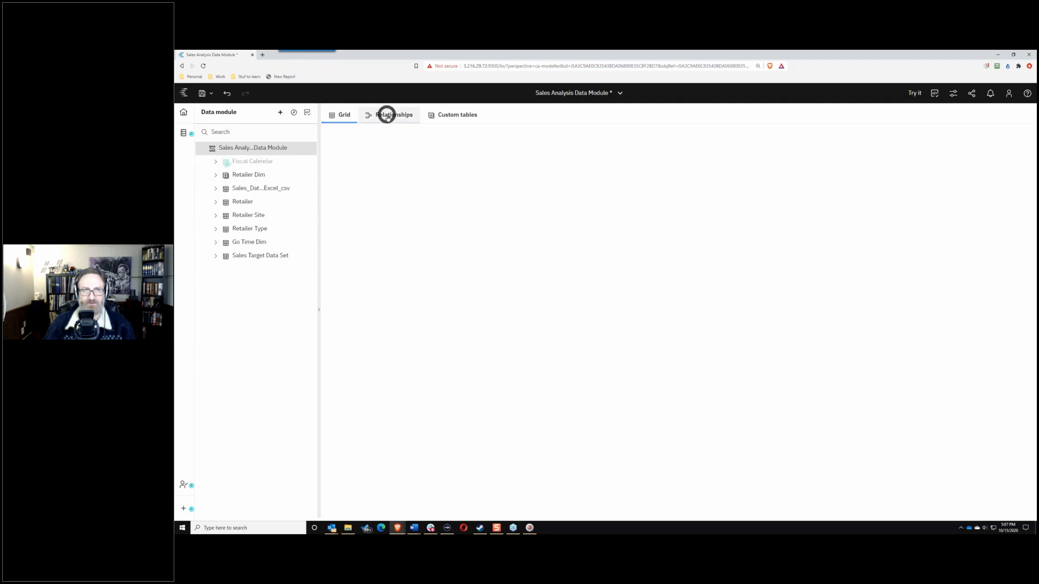
left_click_drag(733, 291, 541, 190)
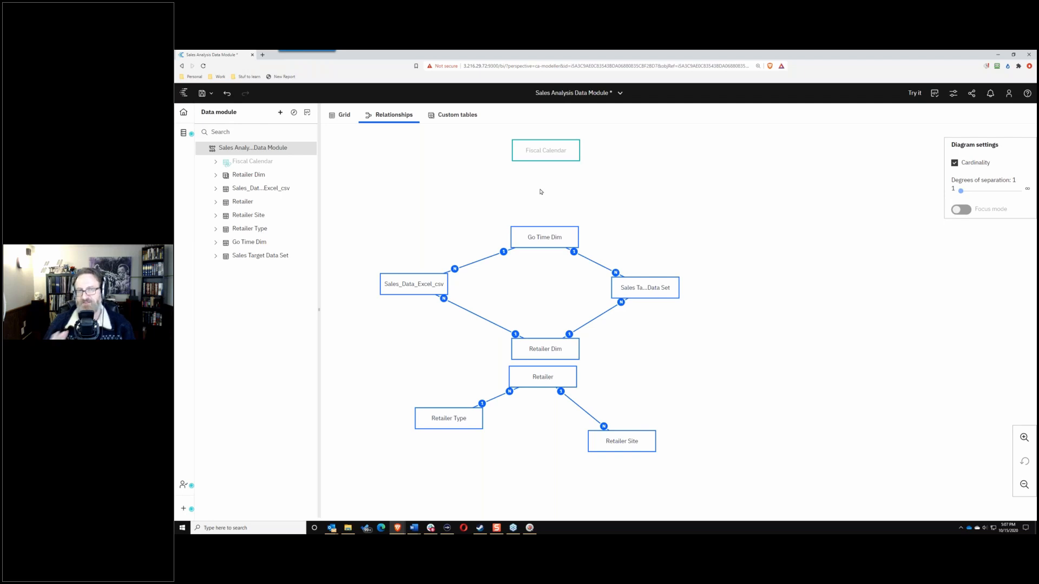
left_click_drag(539, 151, 406, 171)
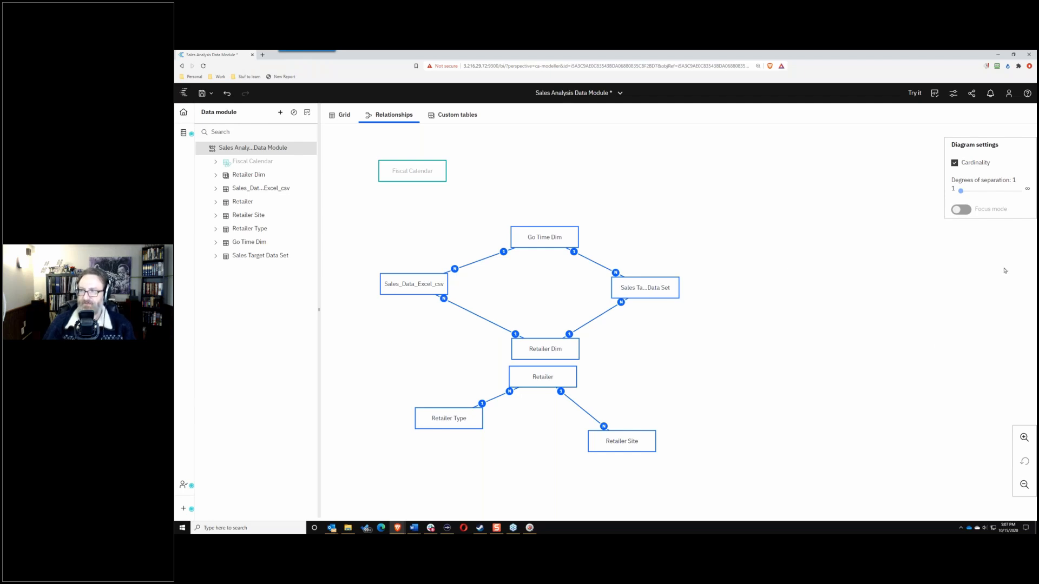
left_click(215, 243)
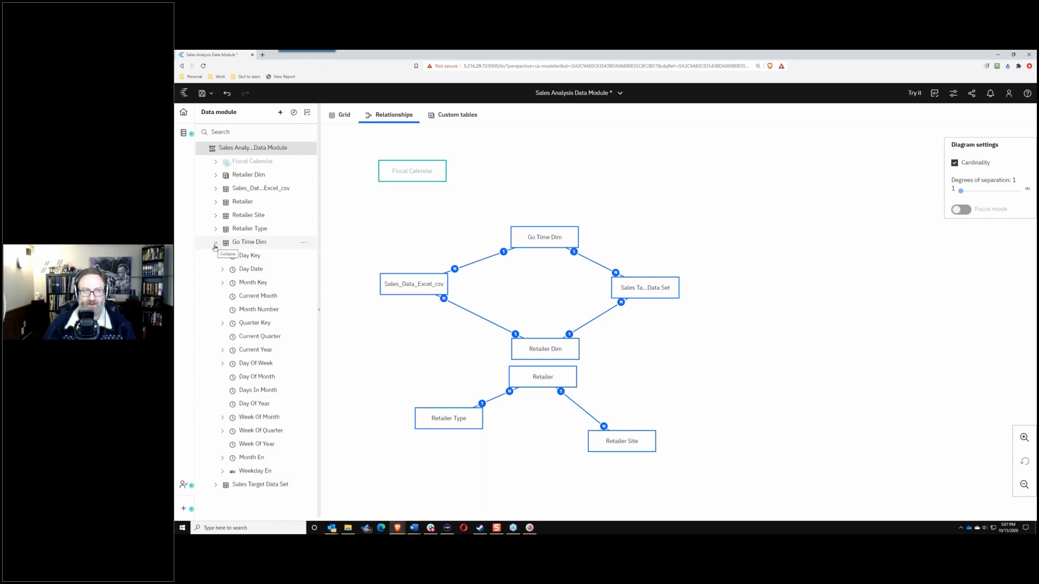
Step: Set Day Date's lookup reference to Fiscal Calendar and expand it to reveal the new filters
left_click(263, 270)
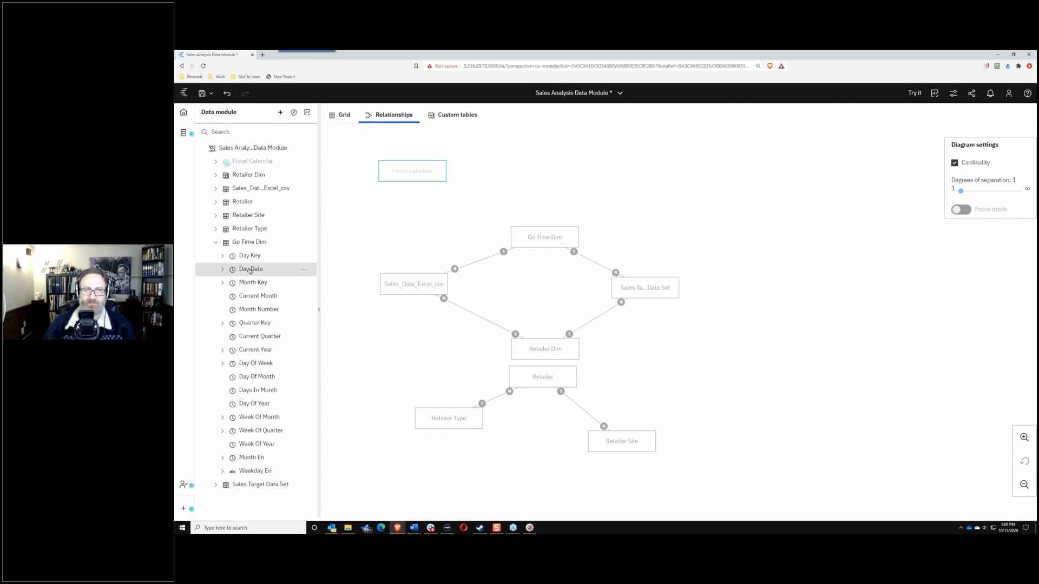
left_click(305, 269)
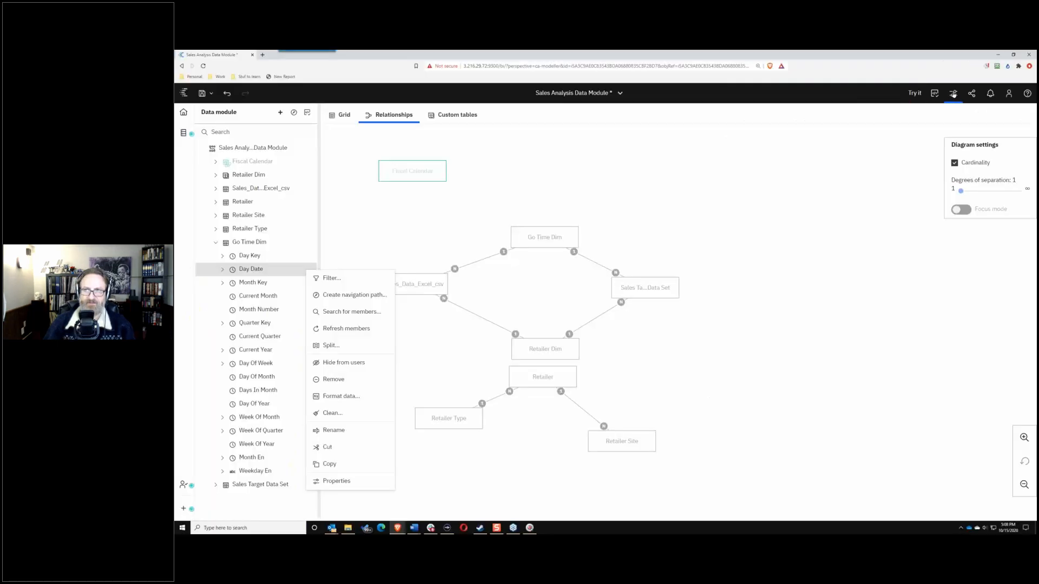
left_click(953, 93)
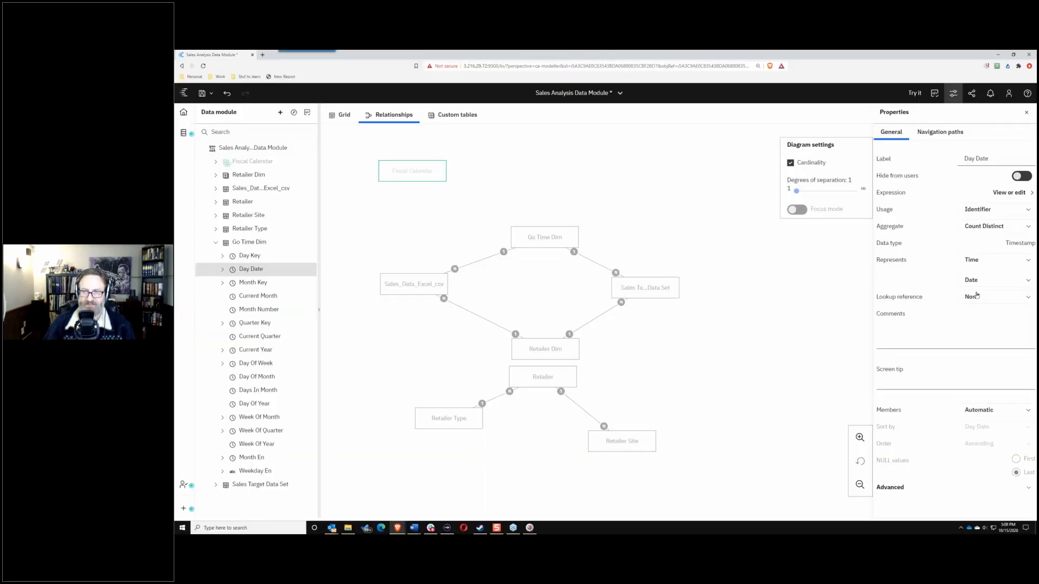
left_click(983, 298)
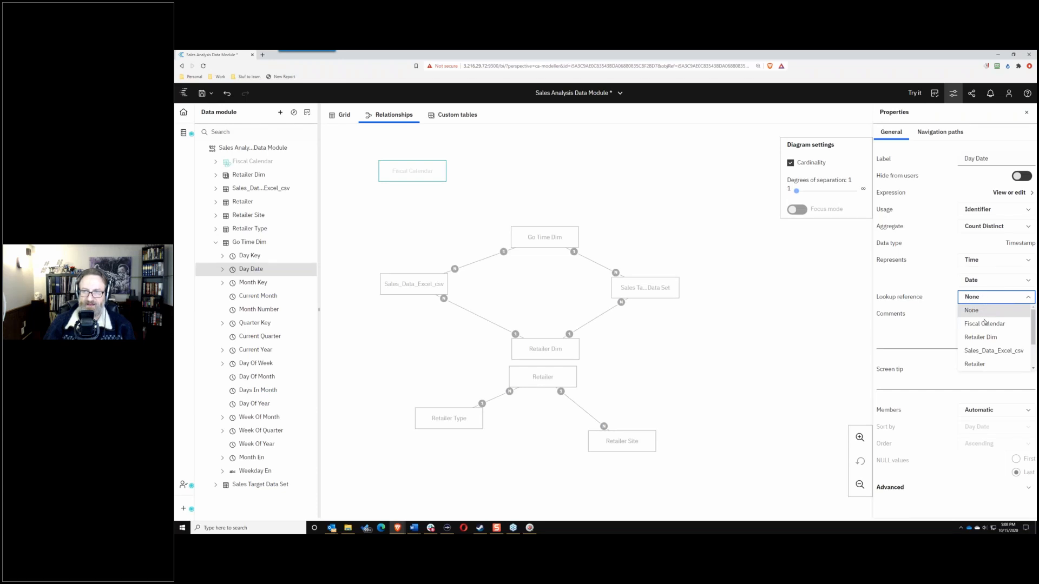
left_click(984, 326)
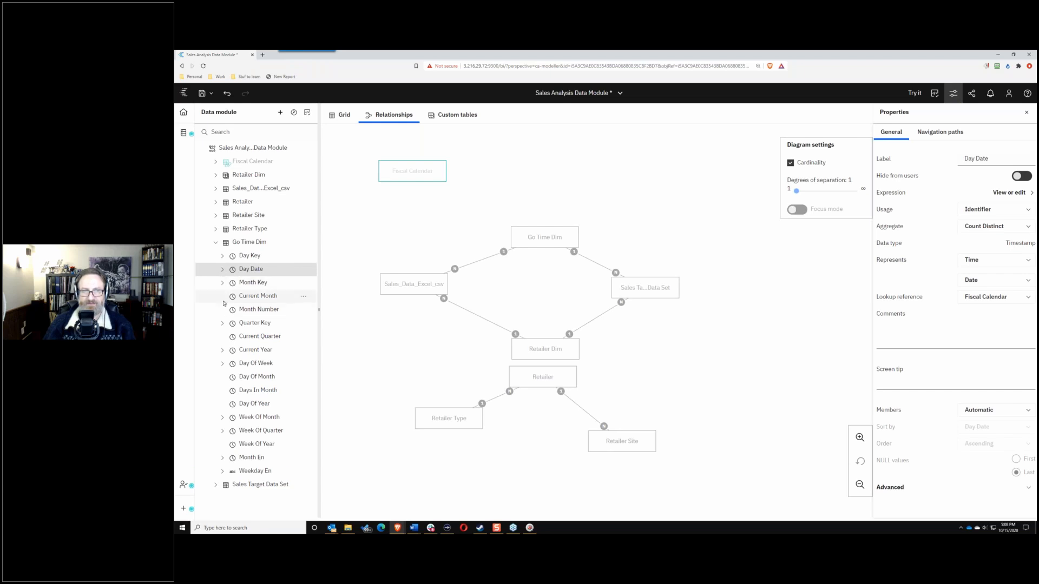
left_click(223, 270)
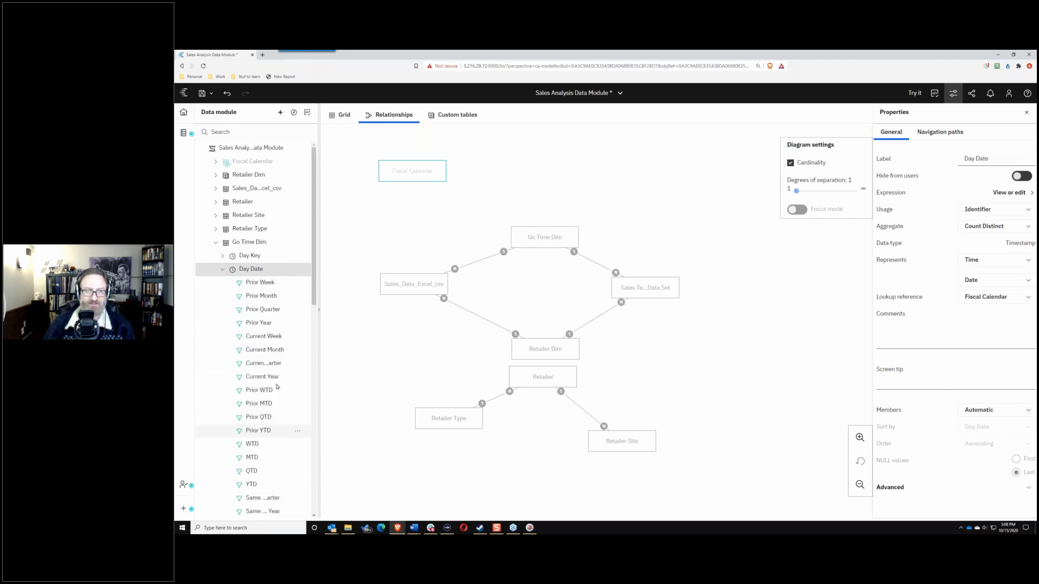
Step: Review Day Date's Prior Week and YTD filters, collapse Day Date and Go Time Dim, and expand Sales_Data_Excel_csv
scroll(310, 293, "down", 4)
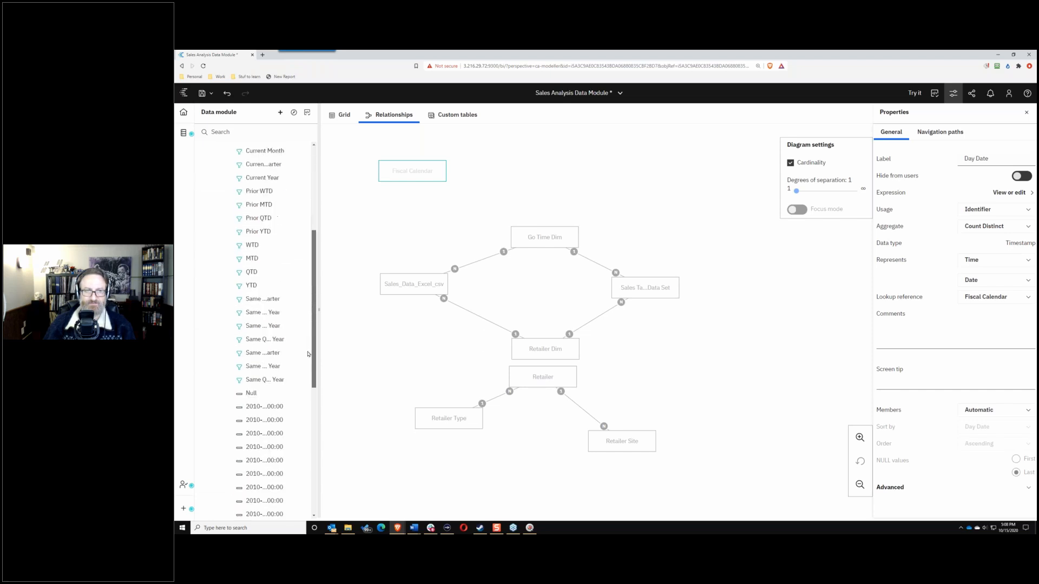
scroll(308, 348, "up", 3)
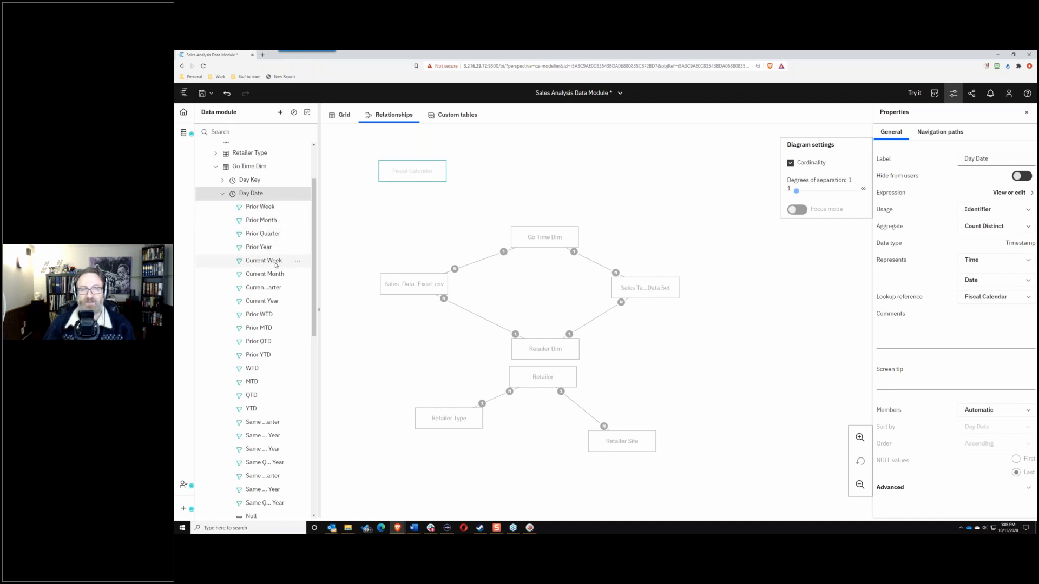
left_click_drag(314, 246, 315, 253)
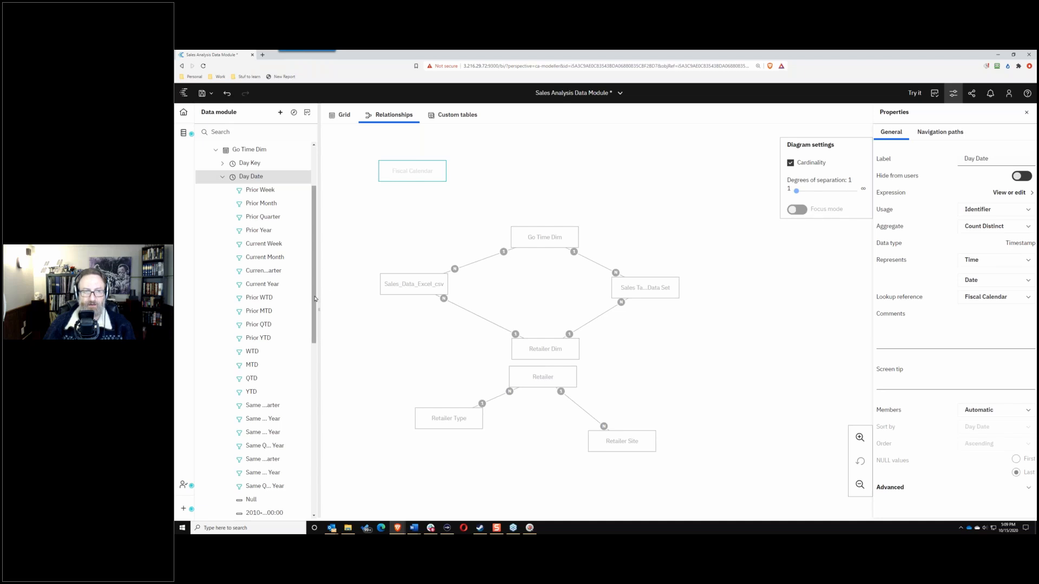
left_click_drag(315, 298, 314, 313)
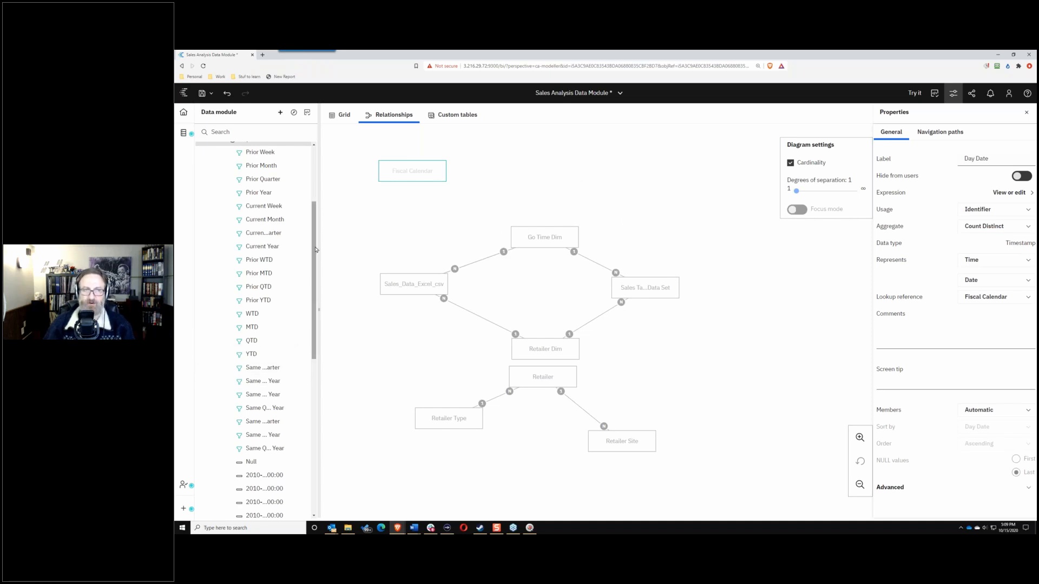
scroll(312, 216, "up", 3)
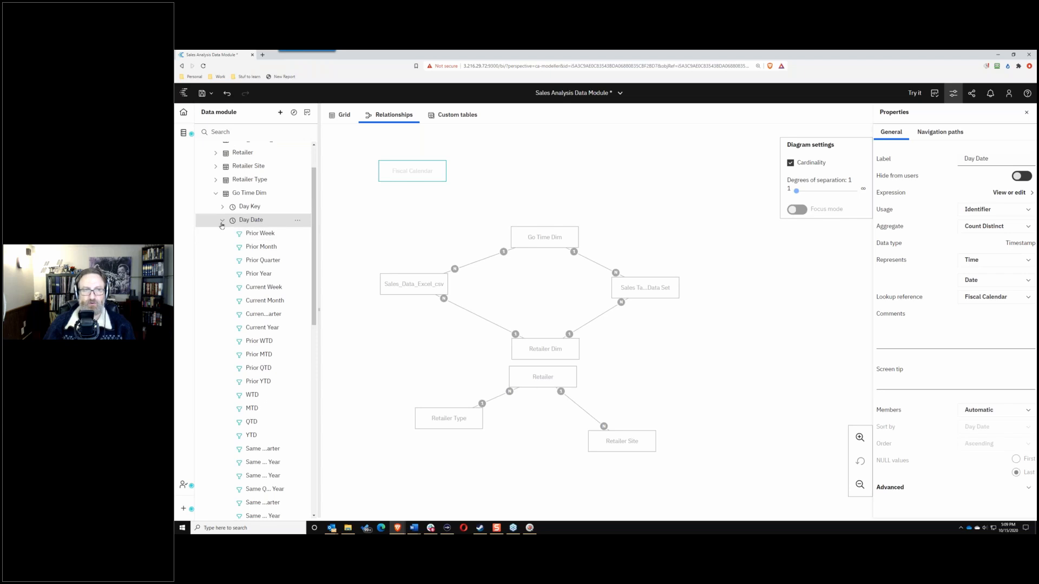
left_click(222, 220)
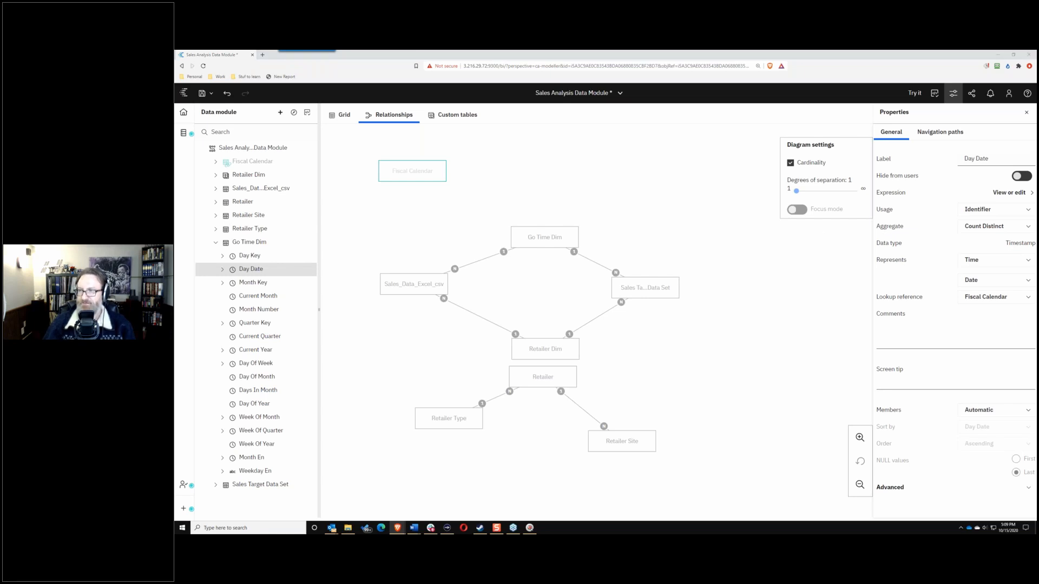
left_click(215, 241)
left_click(215, 188)
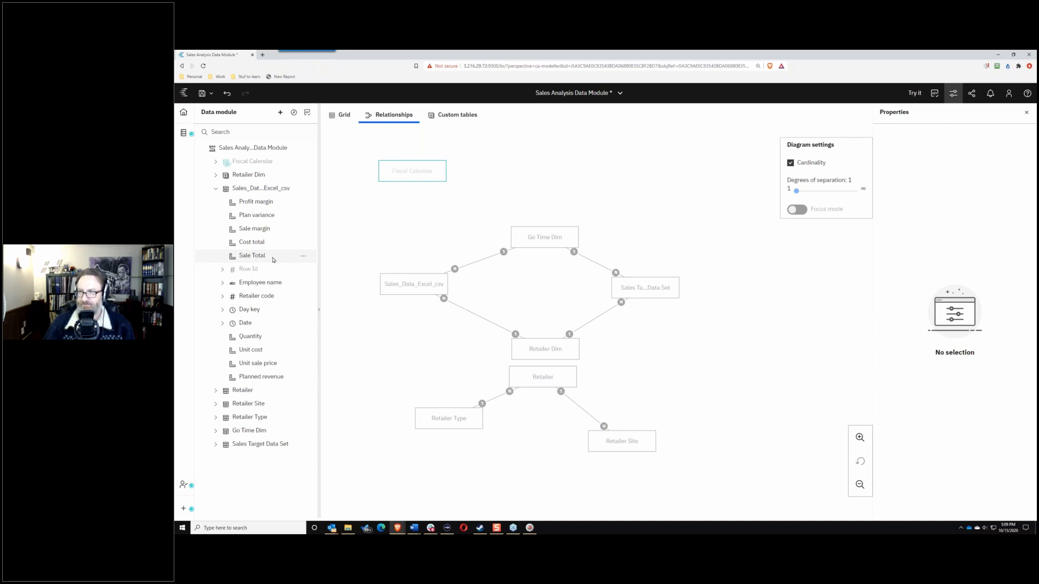
Step: Set Go Time Dim.Day Date as lookup reference for Profit margin through Sale Total
left_click(272, 202)
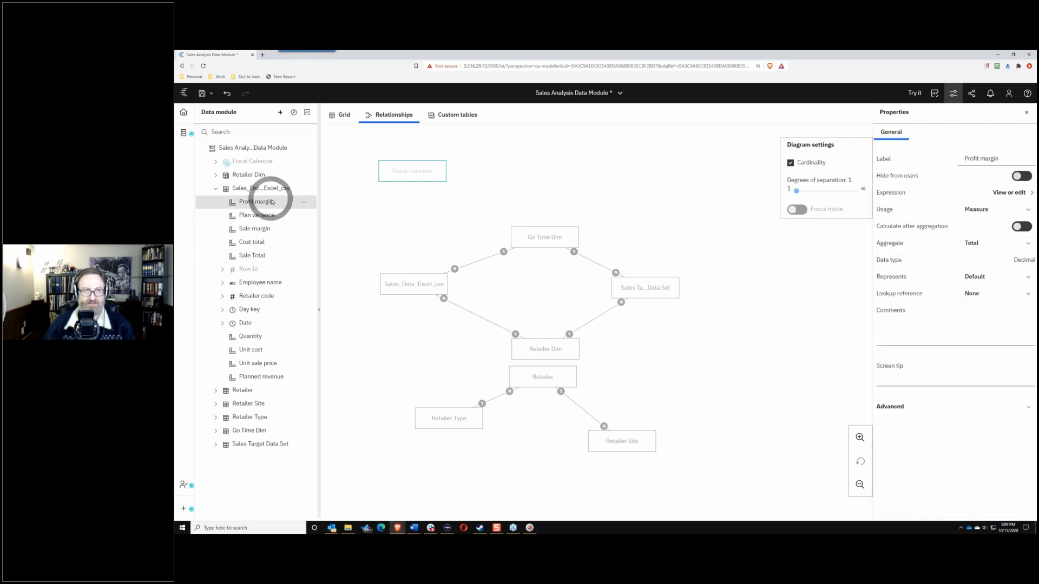
left_click(263, 255, "shift")
mouse_move(301, 207)
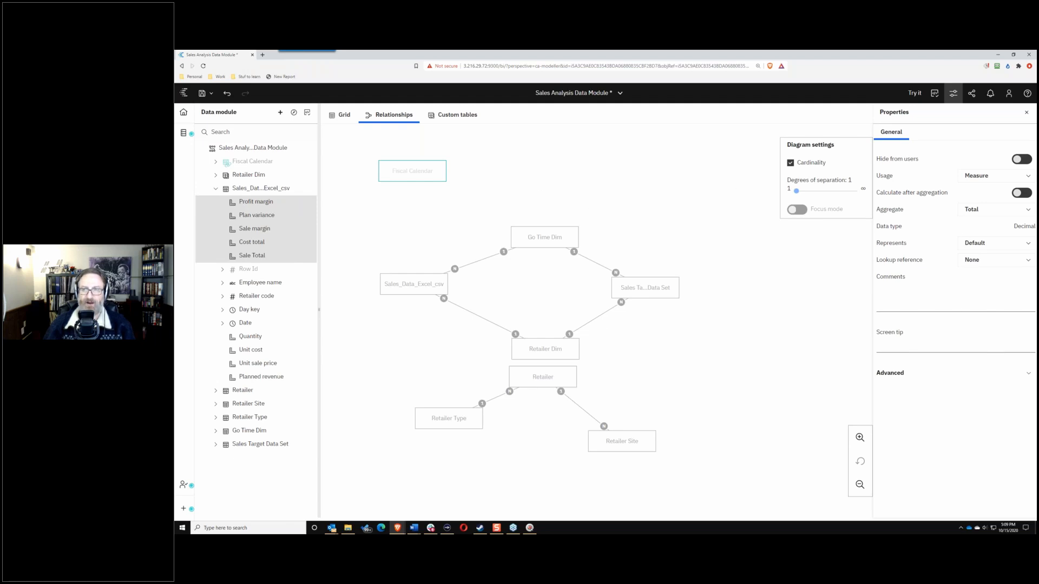
left_click(1027, 261)
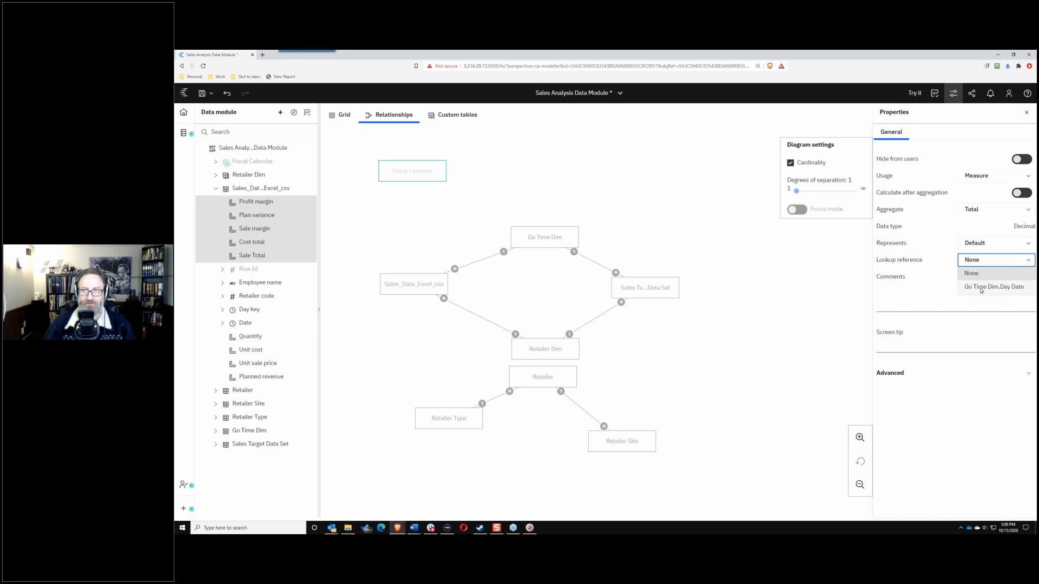
left_click(981, 288)
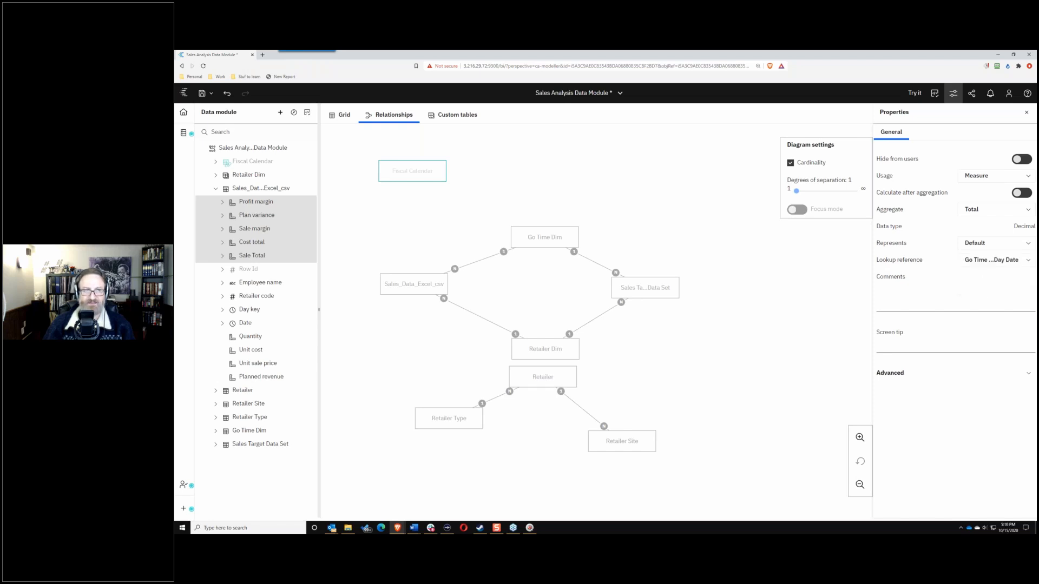
Step: Check the time-period versions of Profit margin, Plan variance and Sale margin, then collapse Sales_Data_Excel_csv
left_click(222, 202)
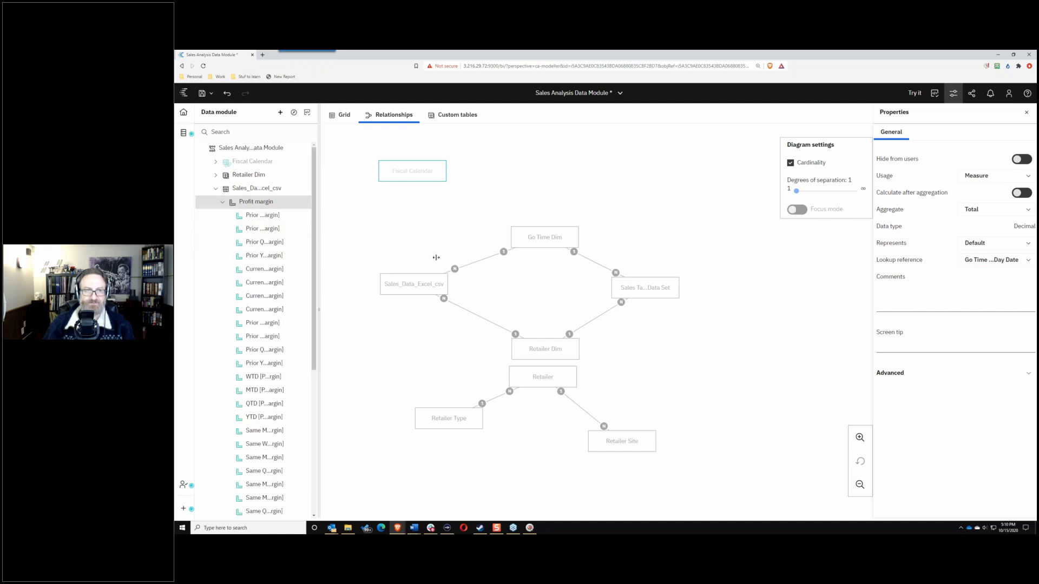
left_click_drag(436, 257, 436, 256)
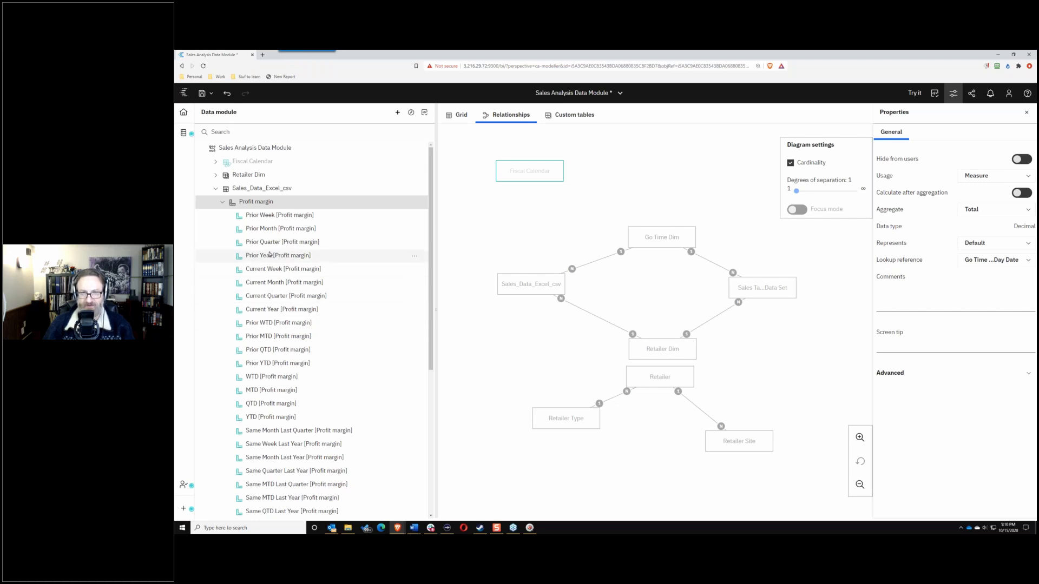
left_click(222, 203)
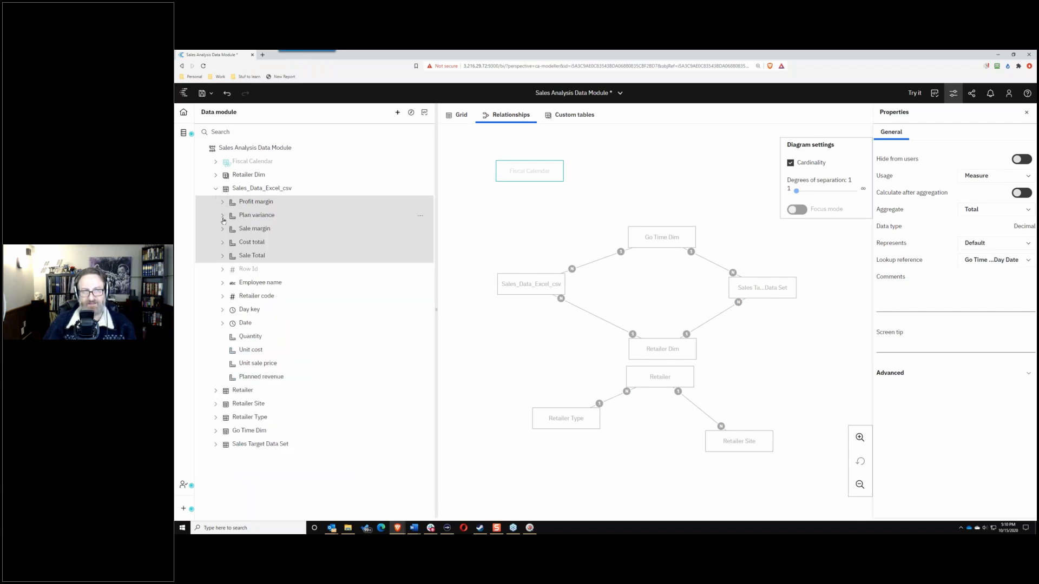
left_click(222, 217)
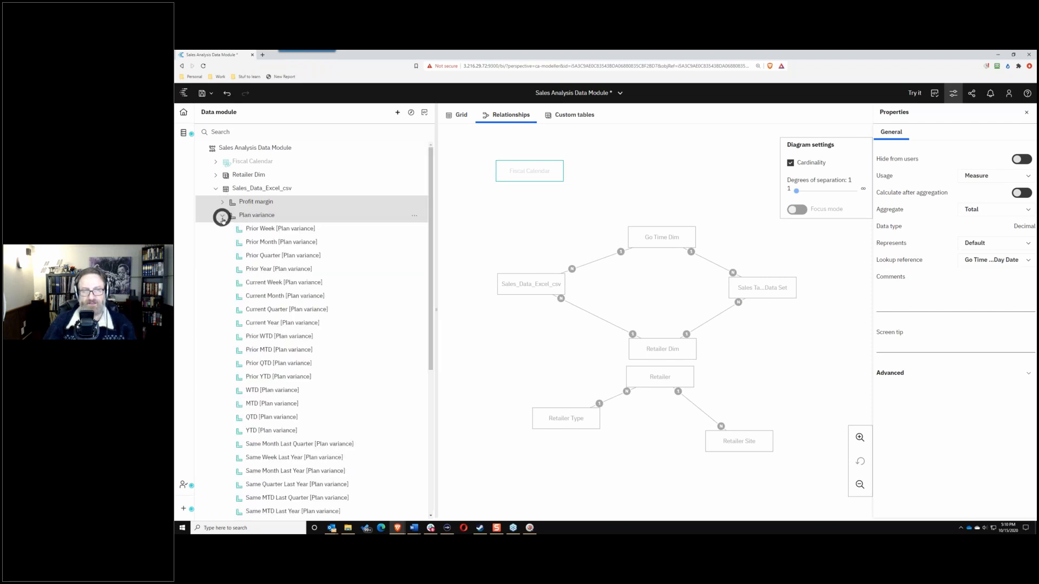
left_click(222, 216)
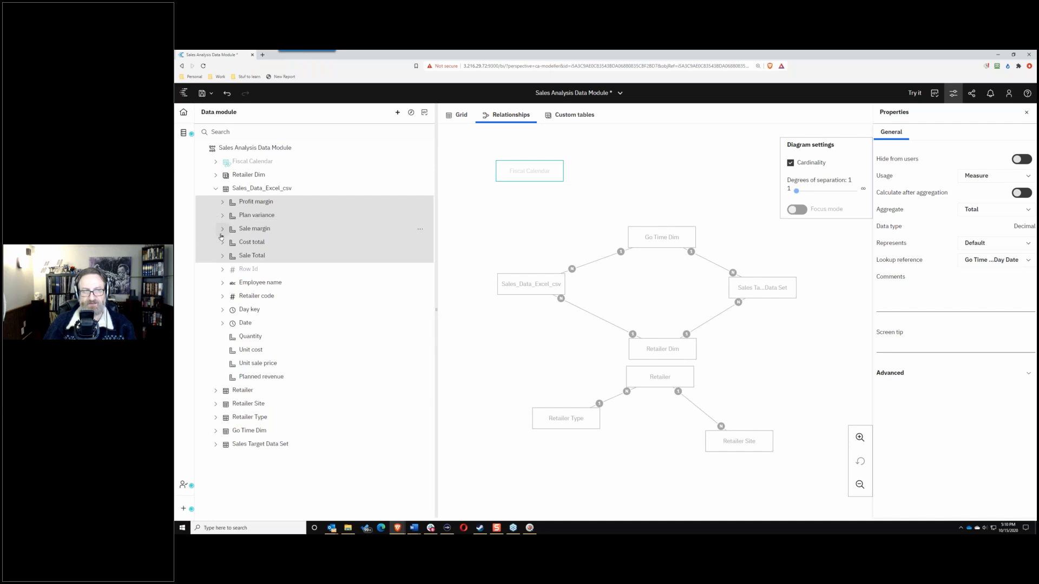
left_click(222, 229)
left_click(221, 229)
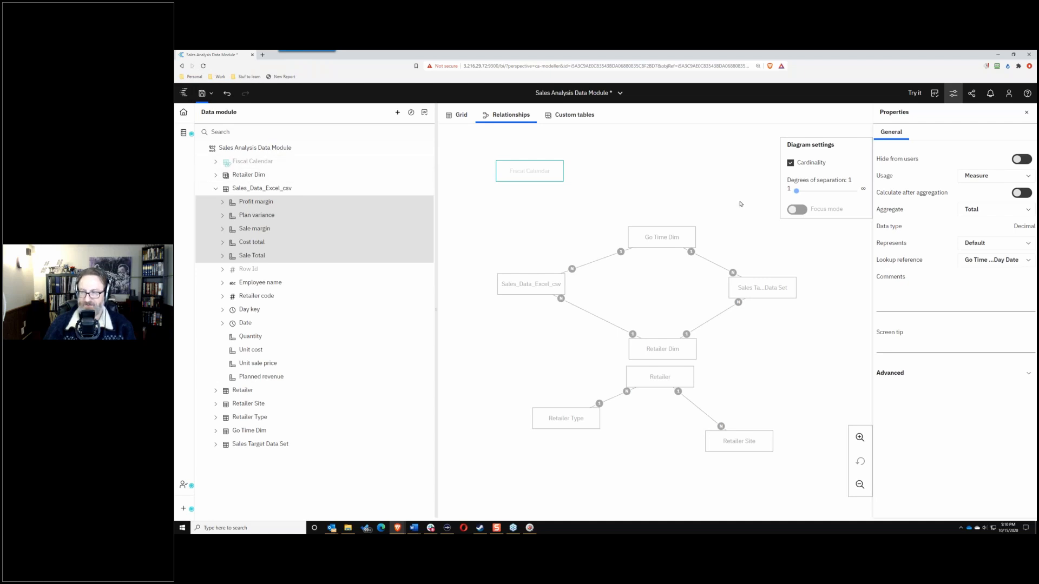
left_click(215, 188)
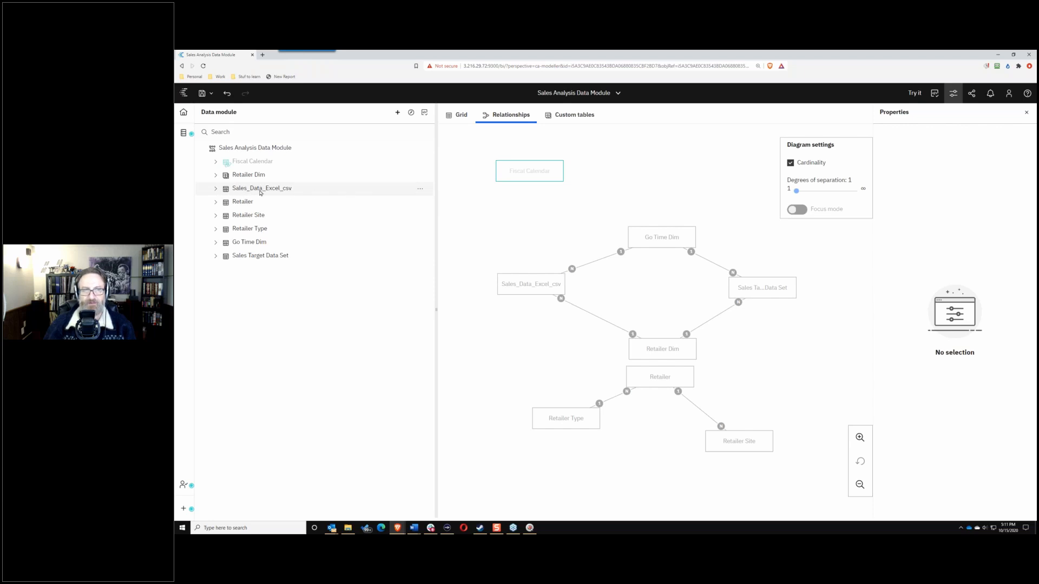
Step: Relabel the Sales_Data_Excel_csv table as 'Sales'
left_click(215, 189)
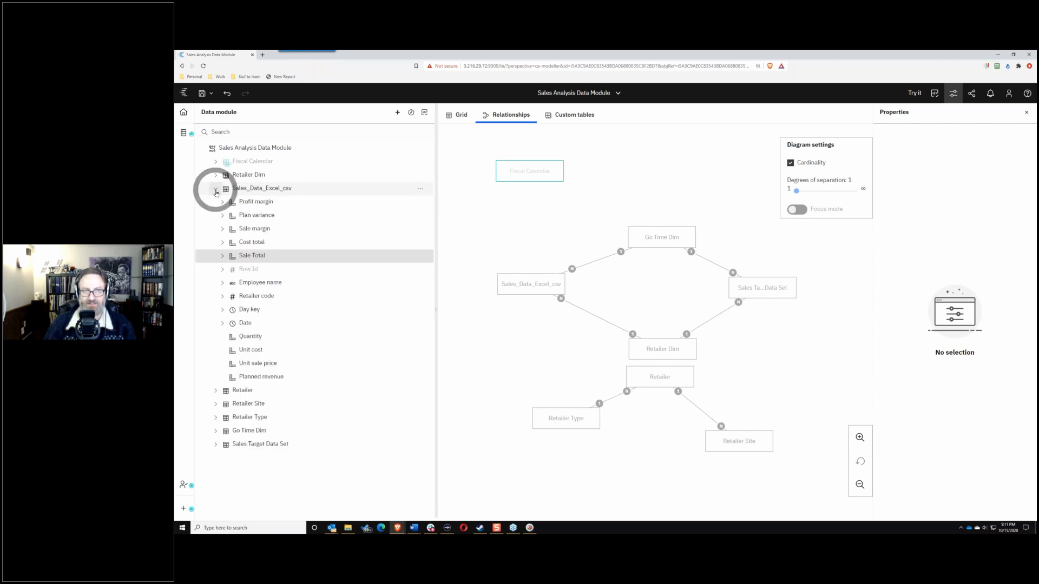
left_click(306, 185)
left_click(991, 158)
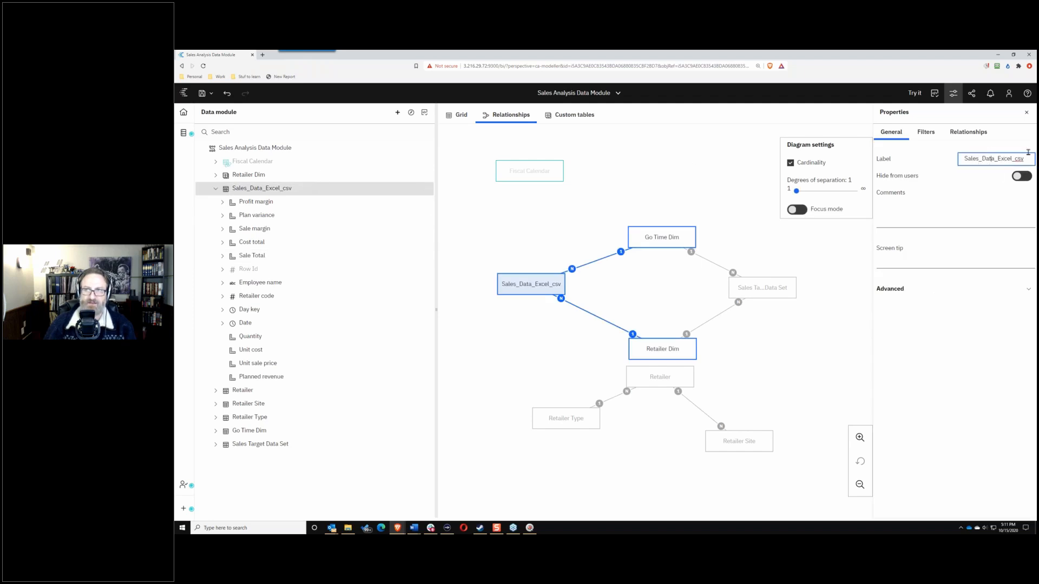
left_click_drag(1029, 154, 977, 159)
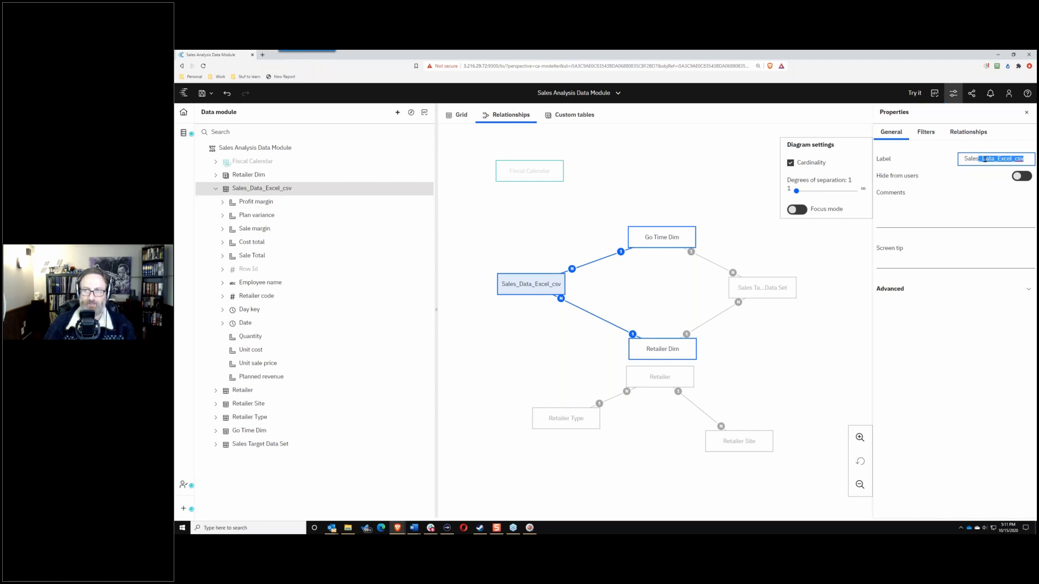
key("BackSpace")
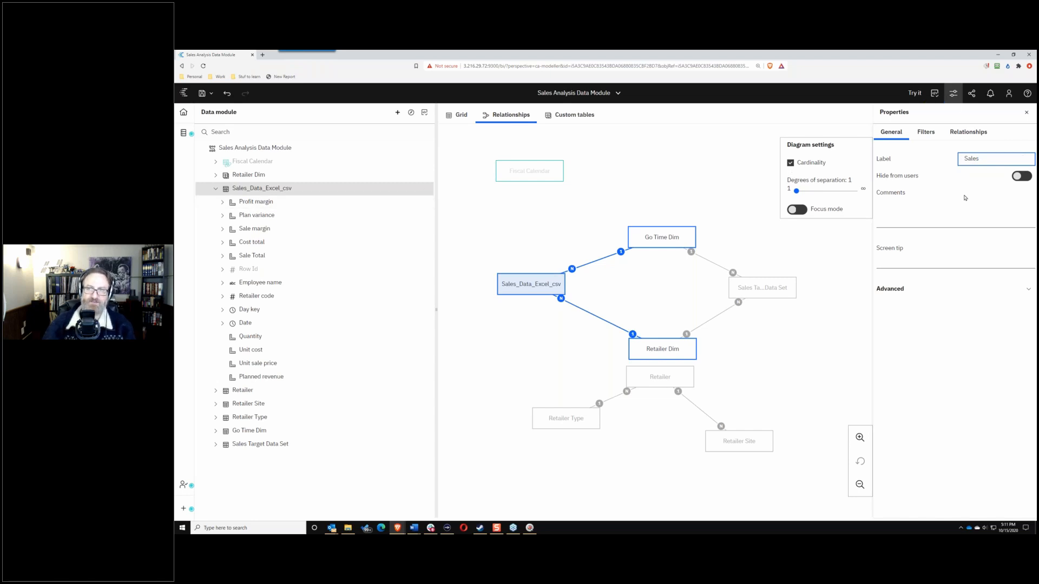
left_click(1027, 289)
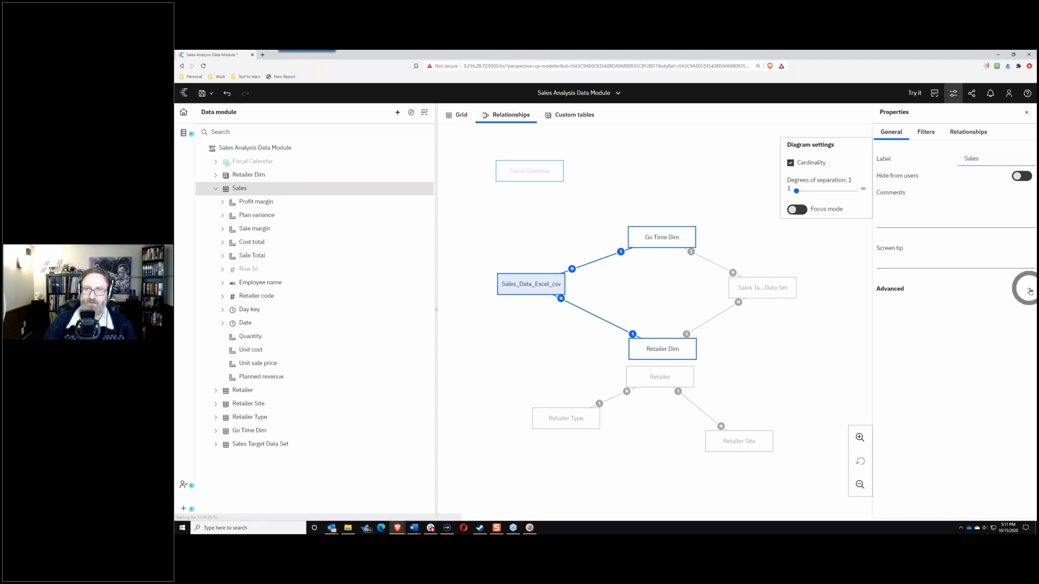
left_click_drag(978, 306, 1028, 306)
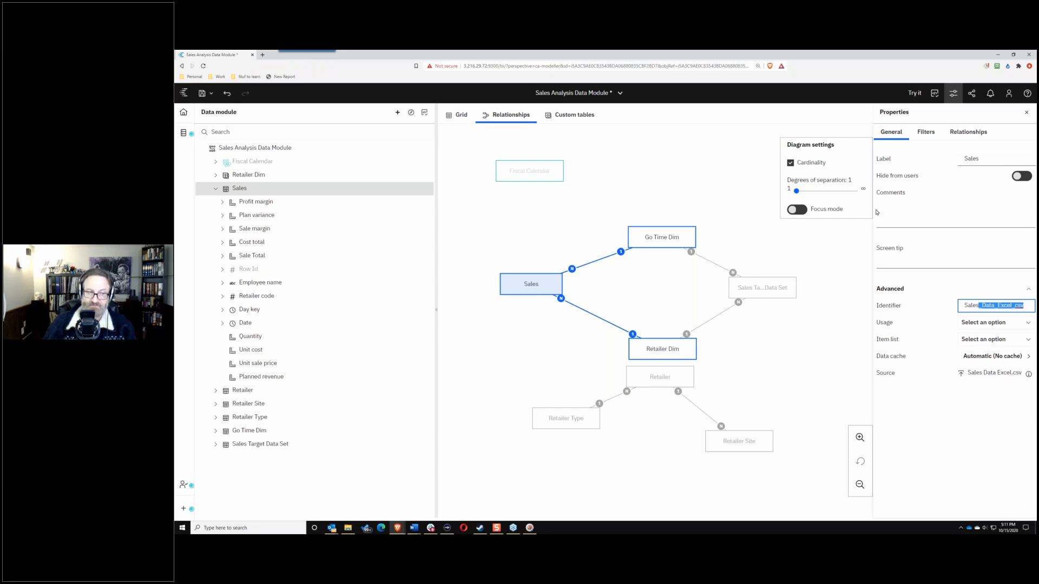
left_click(1027, 289)
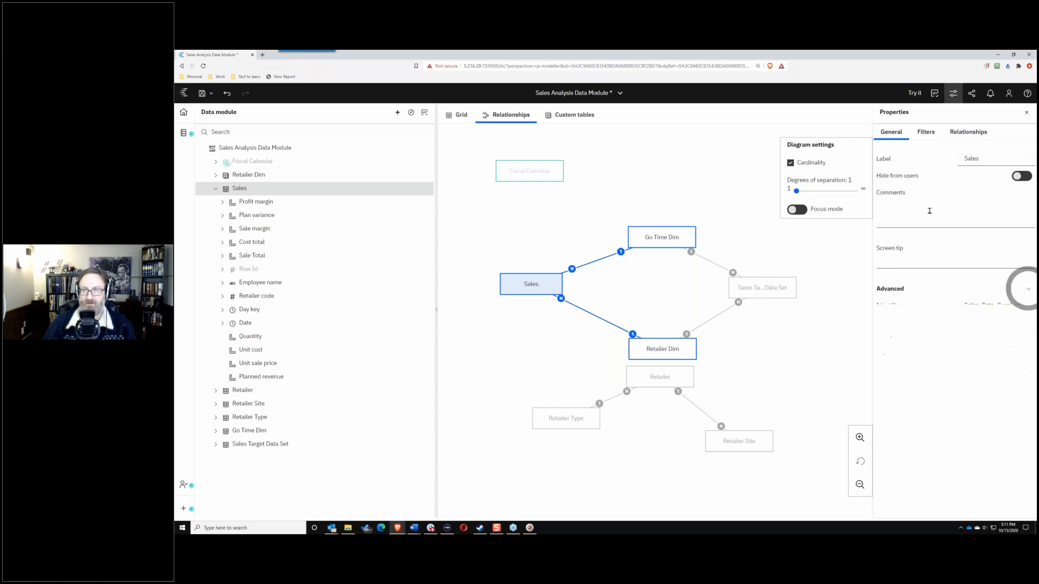
left_click(217, 190)
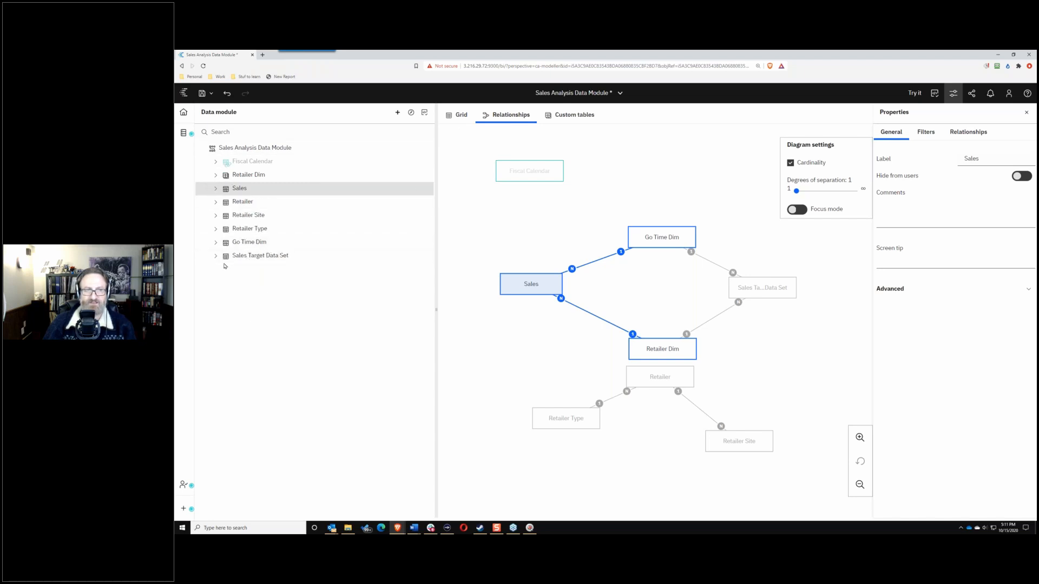
Step: Relabel Sales Target Data Set as 'Sales Target'
left_click(420, 256)
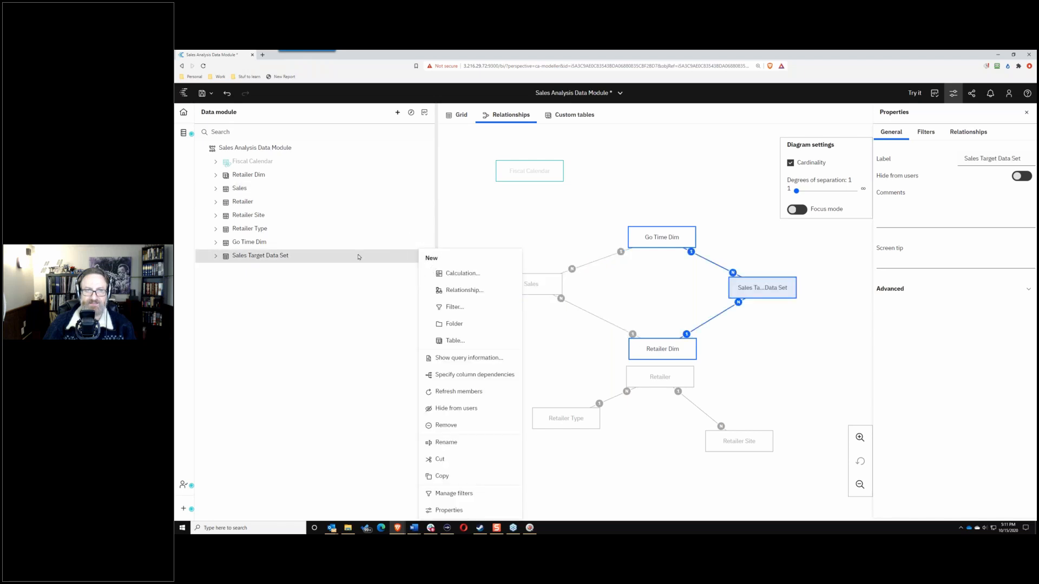
left_click(324, 253)
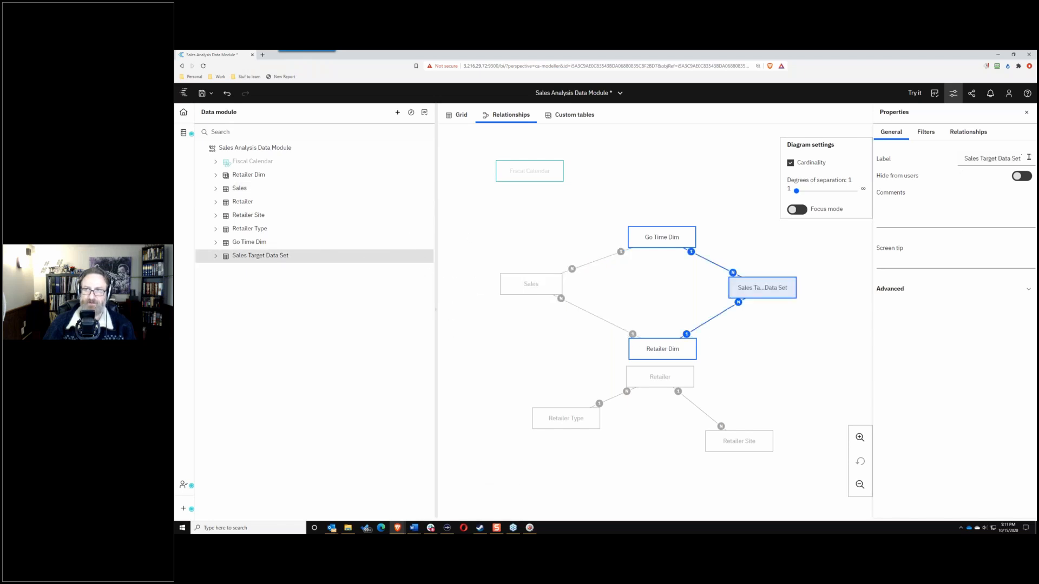
left_click_drag(1026, 158, 977, 176)
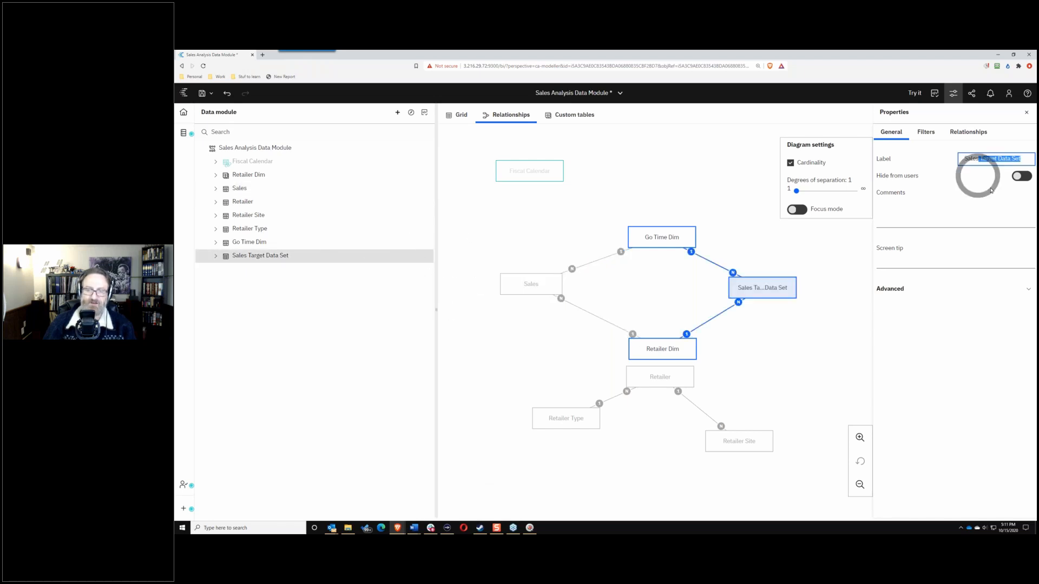
key("BackSpace")
type("Tar")
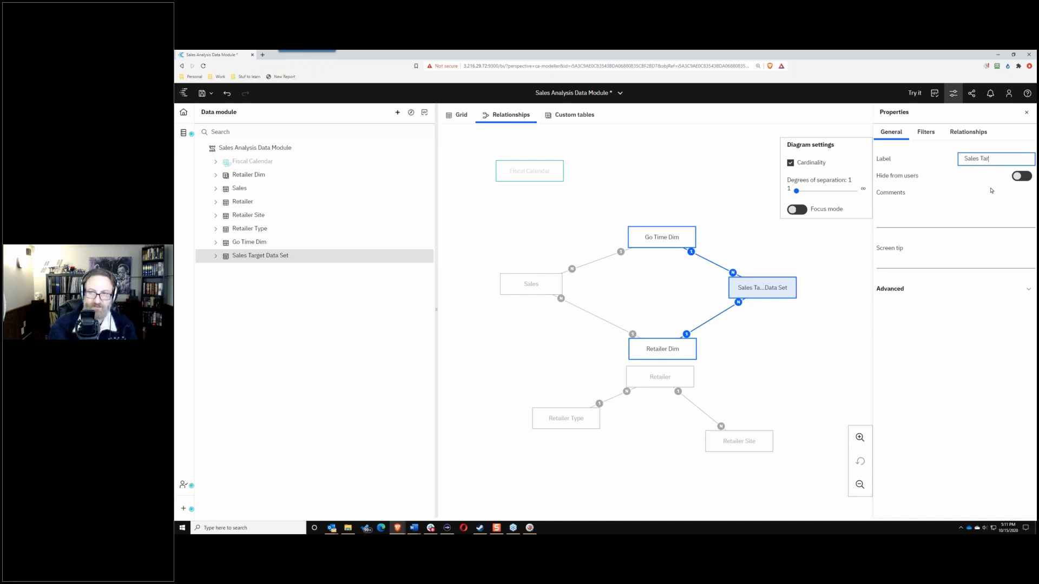
type("get")
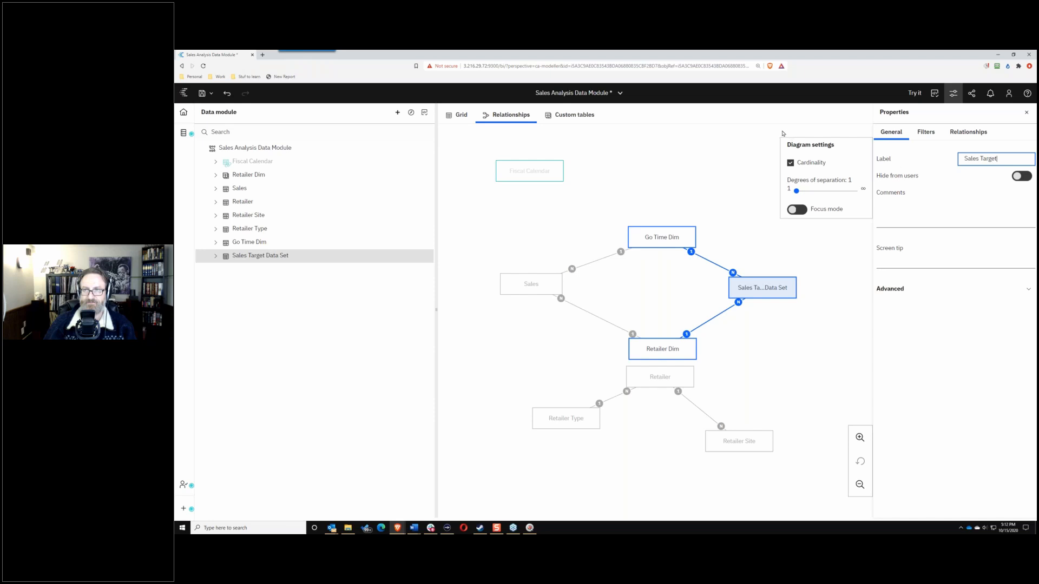
key("Return")
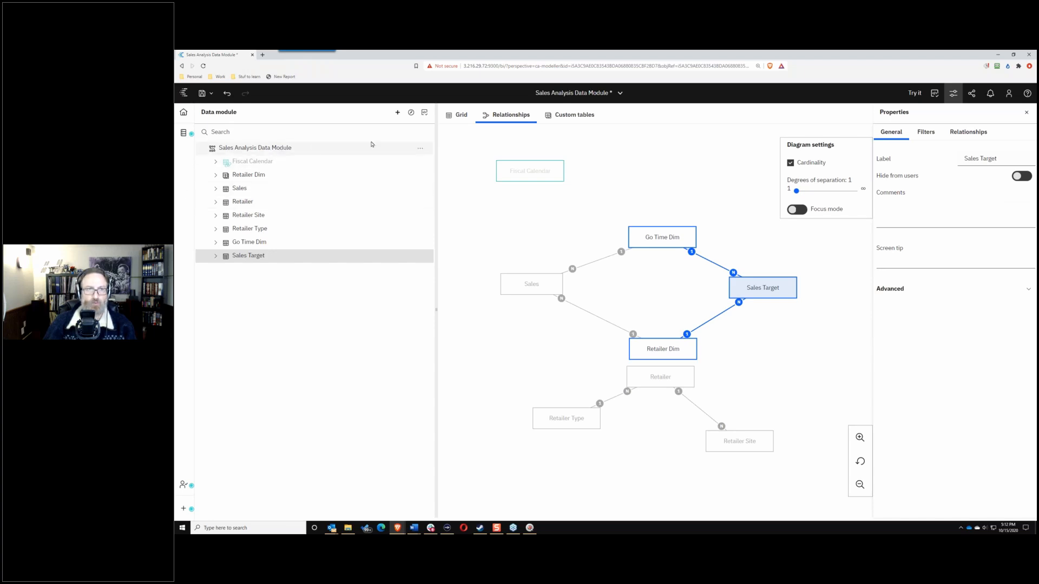
Step: Create a new folder named 'Retailer Tables' at the data module's root
left_click(420, 148)
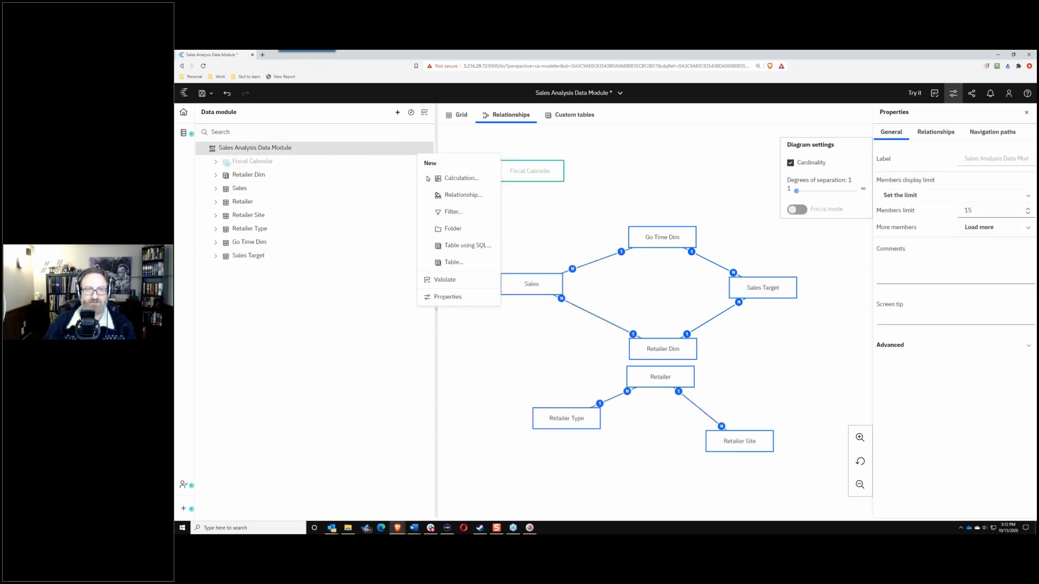
left_click(453, 230)
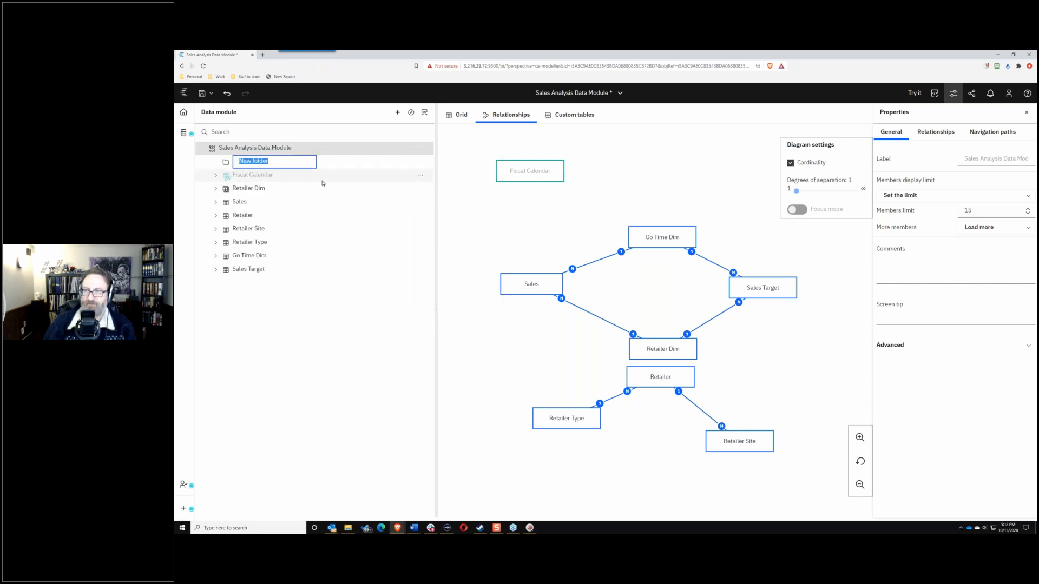
type("R")
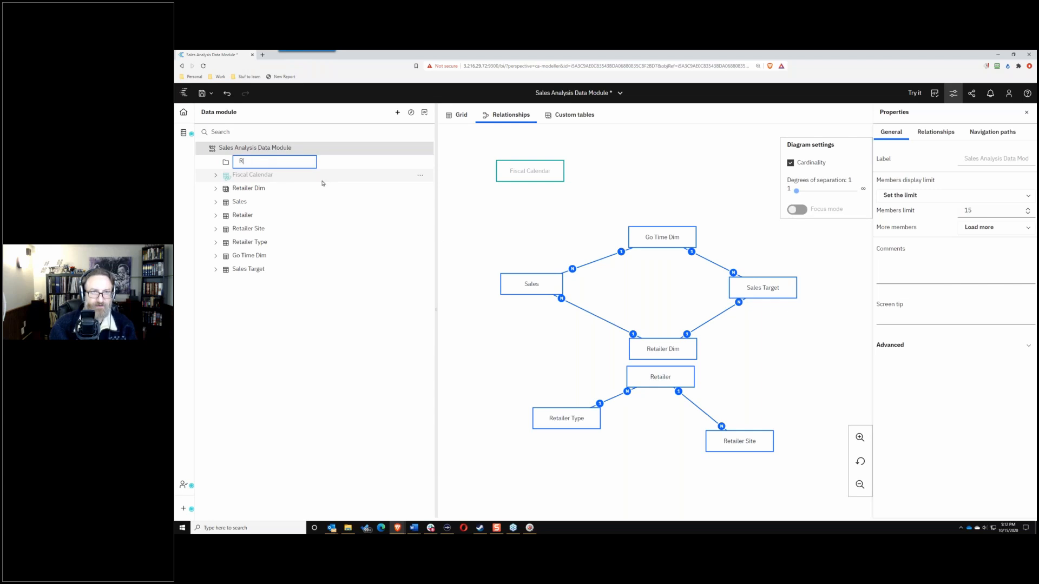
type("etailer Tables")
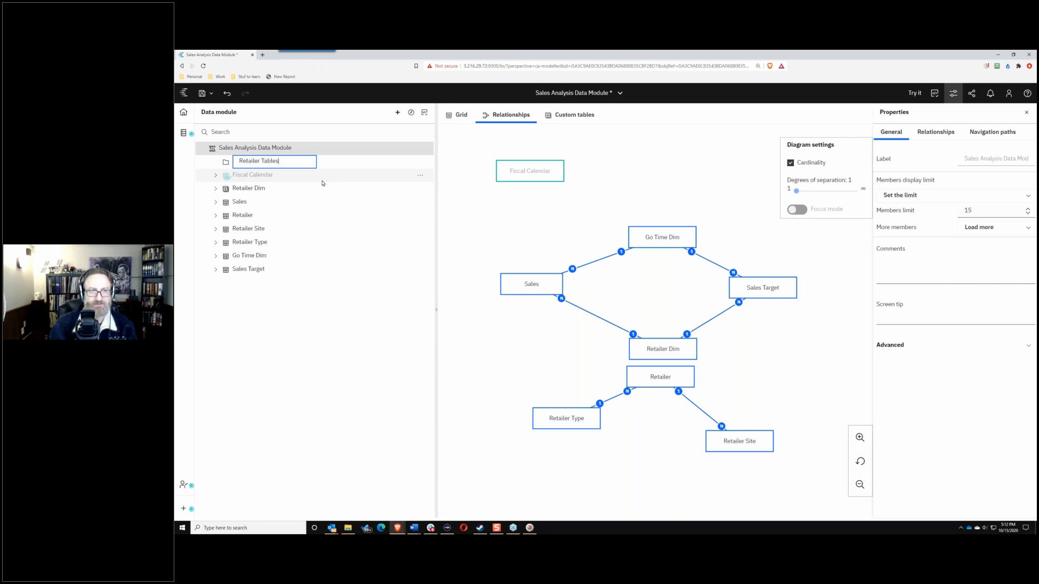
key("Return")
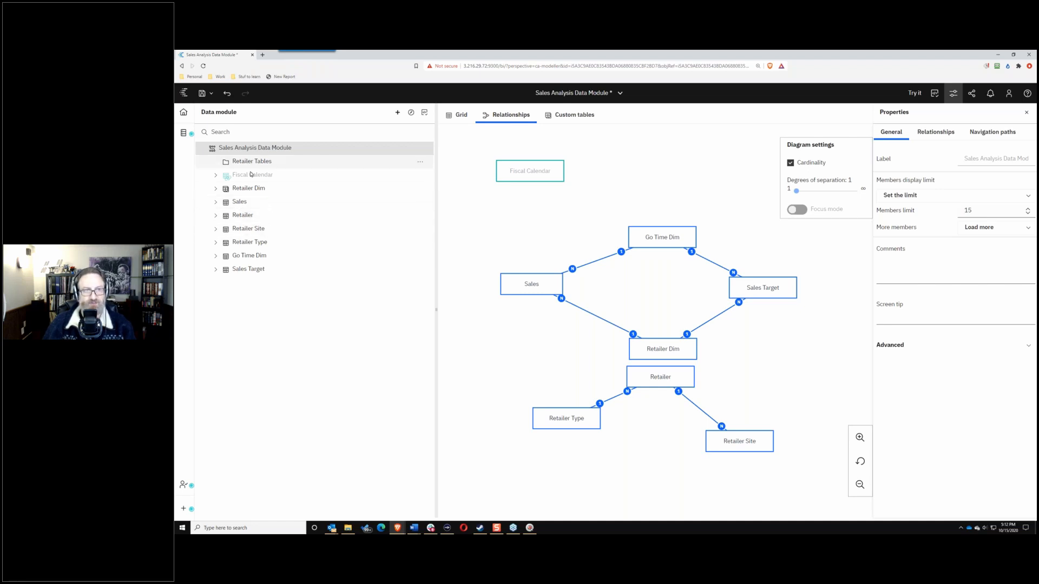
Step: Move the Retailer, Retailer Site and Retailer Type tables into Retailer Tables
left_click(259, 228)
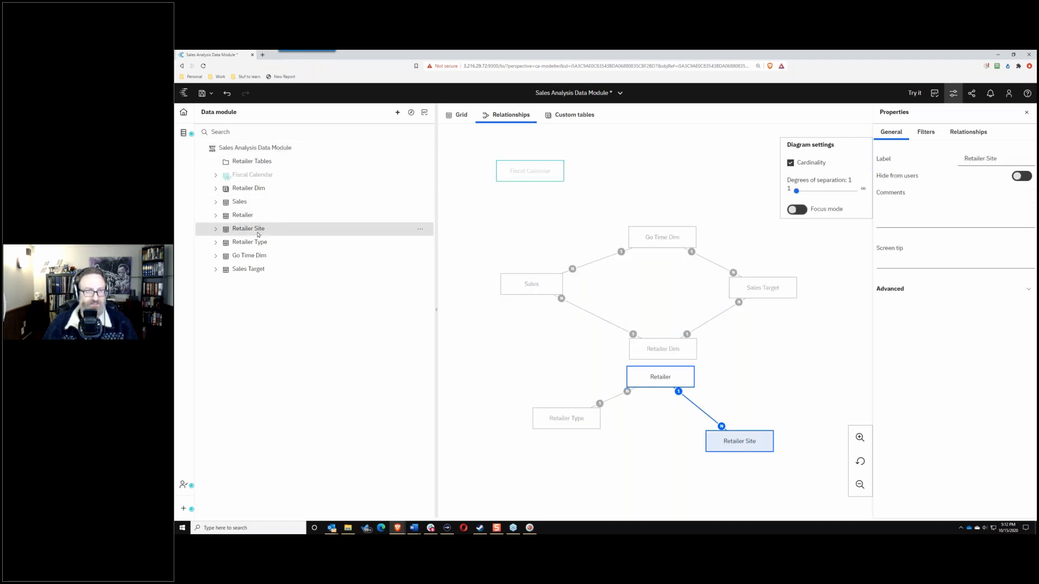
left_click(243, 215)
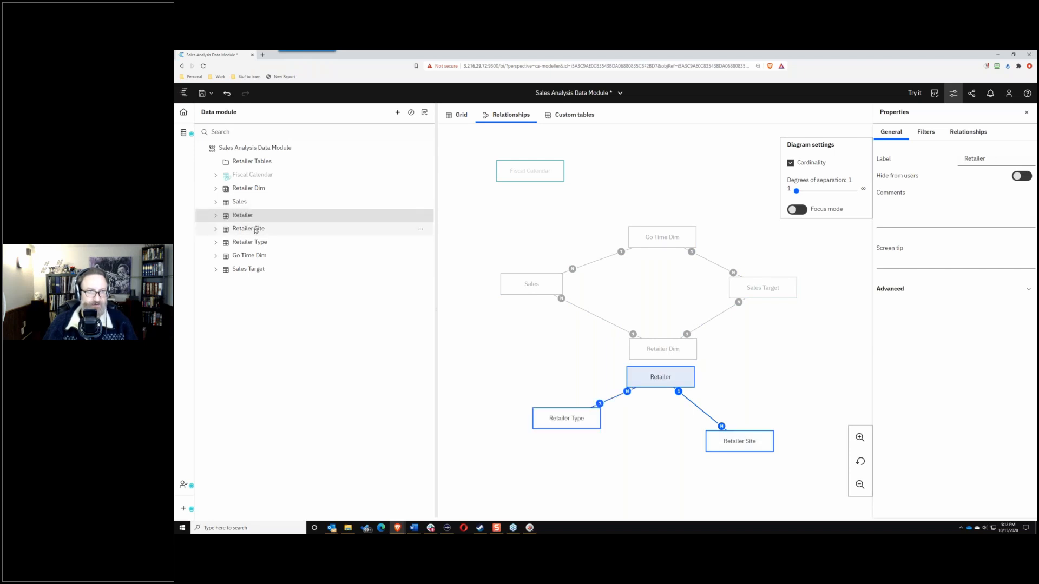
left_click(246, 228, "ctrl")
left_click(305, 243, "ctrl")
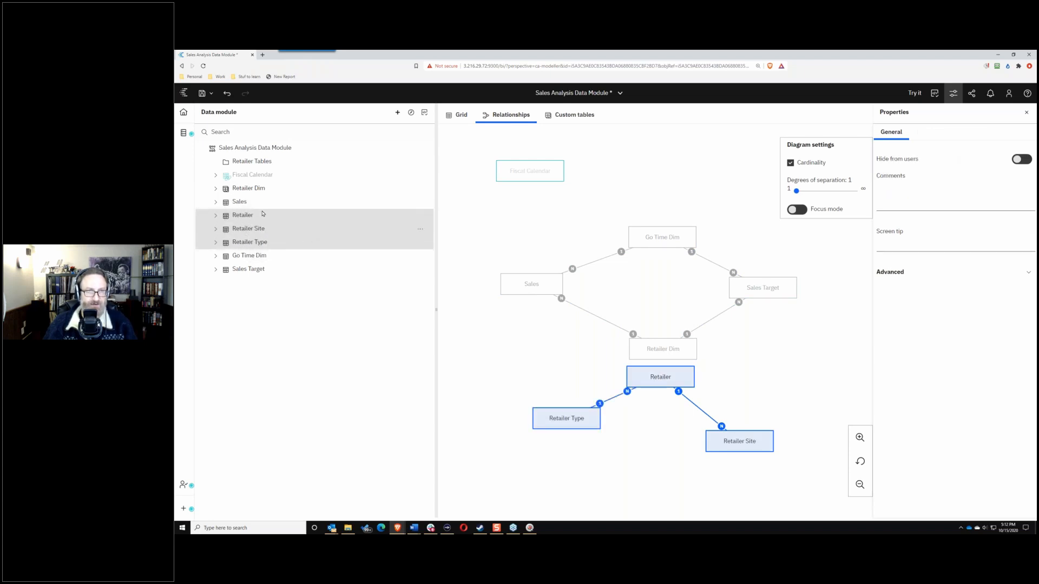
left_click_drag(262, 214, 261, 166)
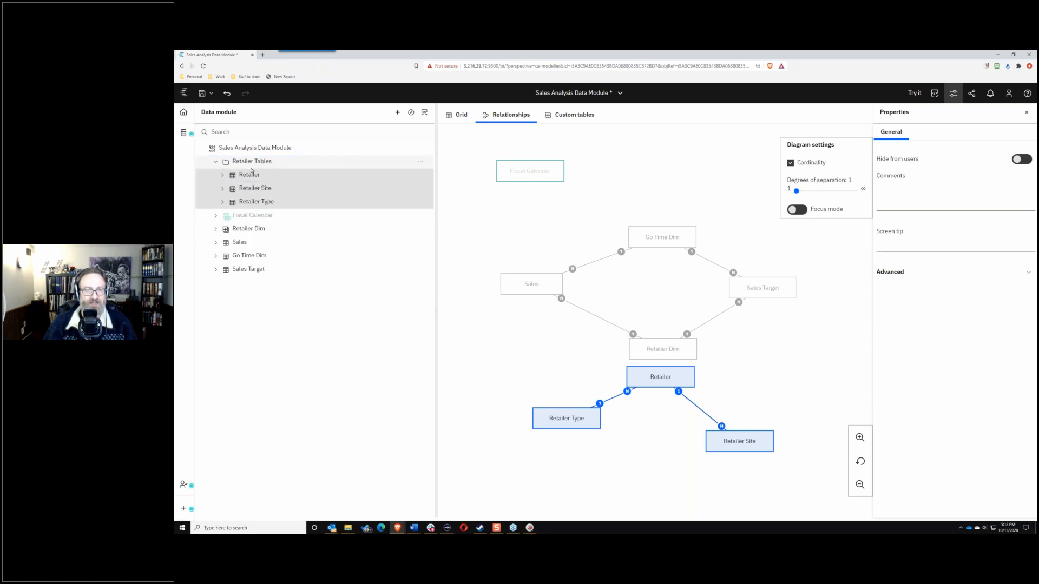
Step: Hide the Retailer Tables folder from users and collapse it
left_click(215, 164)
left_click(215, 164)
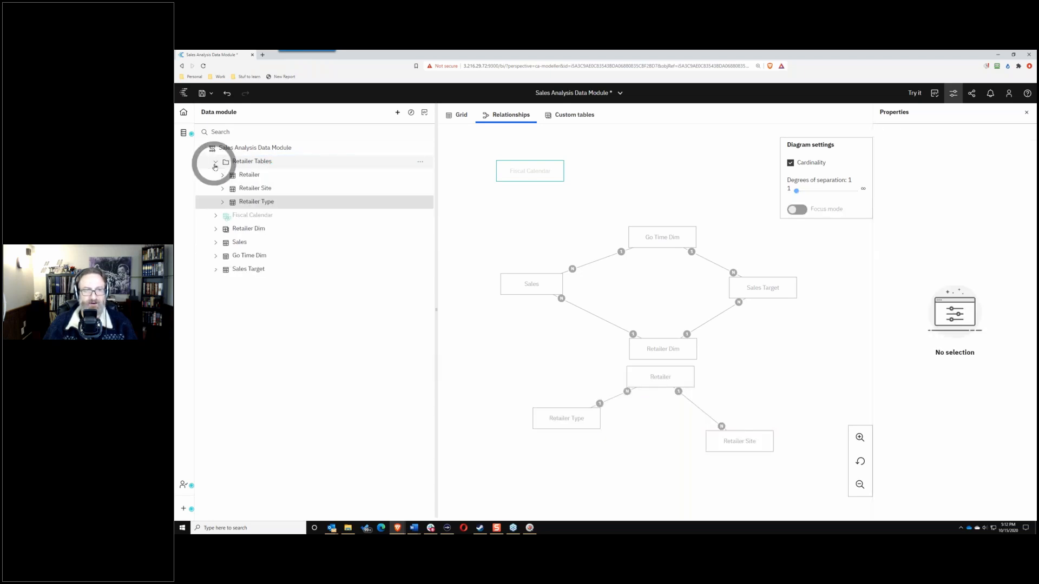
left_click(214, 164)
left_click(215, 164)
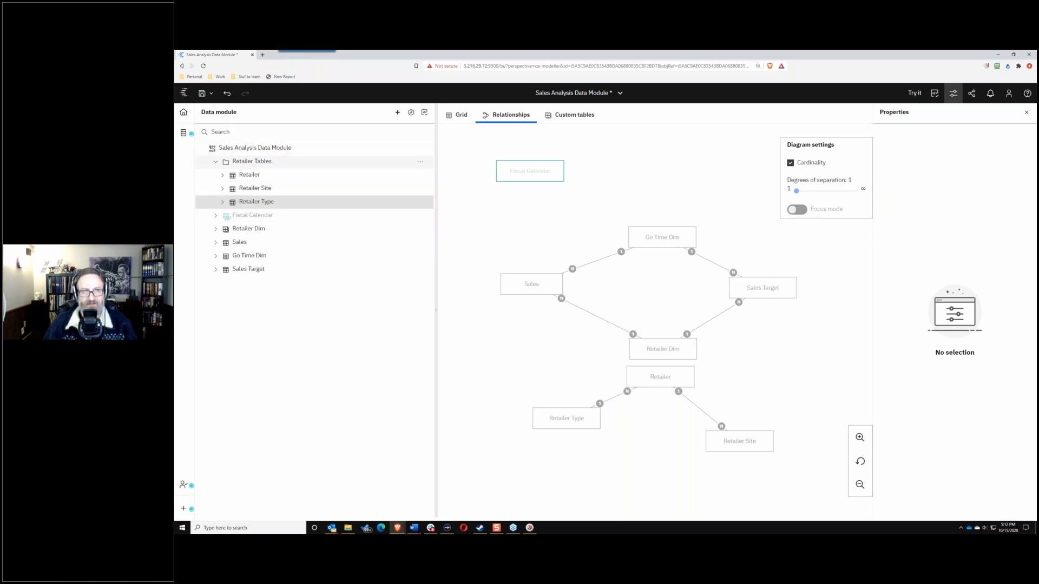
left_click(215, 163)
left_click(215, 162)
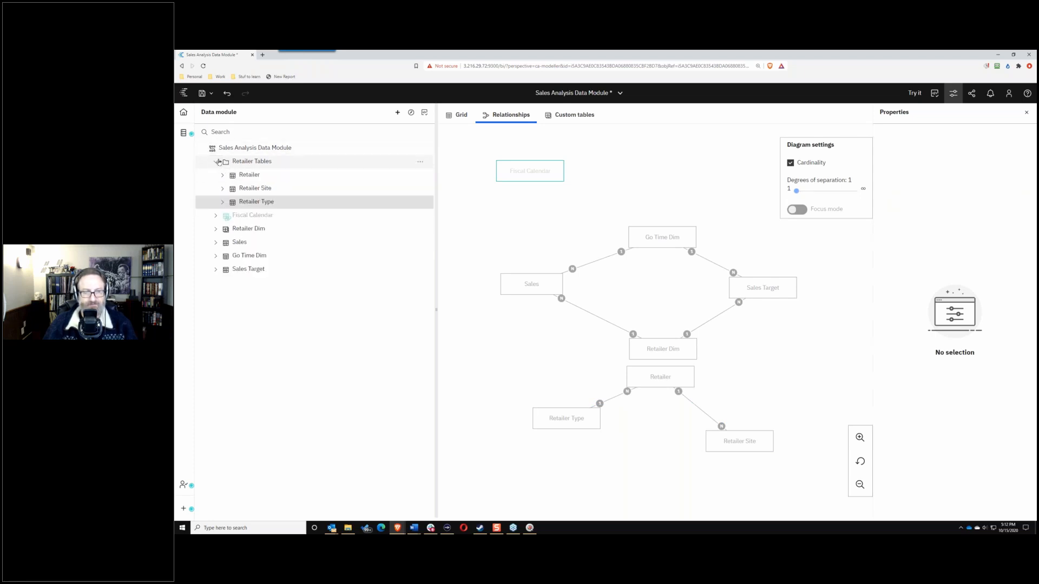
left_click(420, 162)
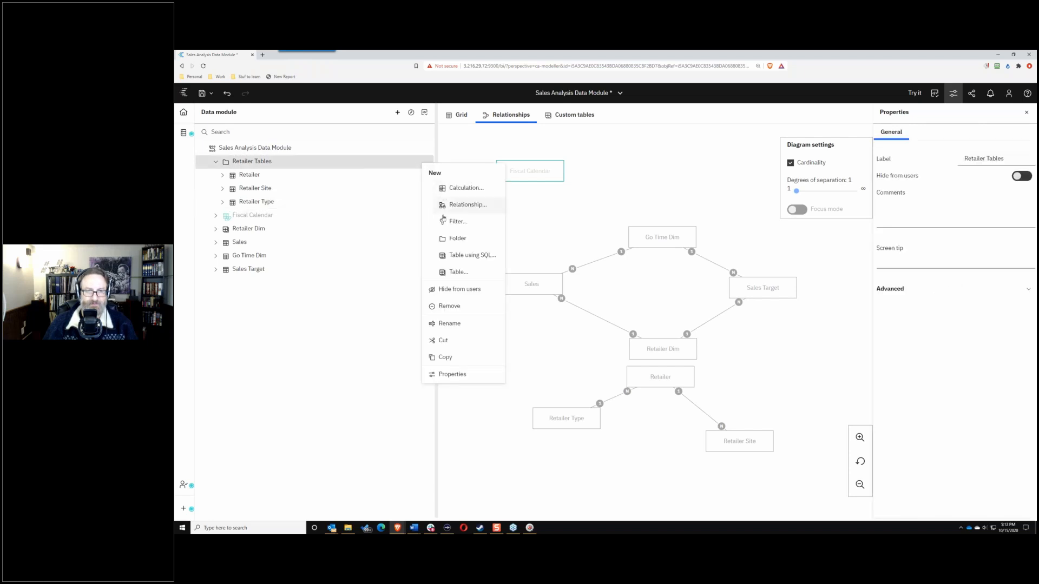
left_click(448, 288)
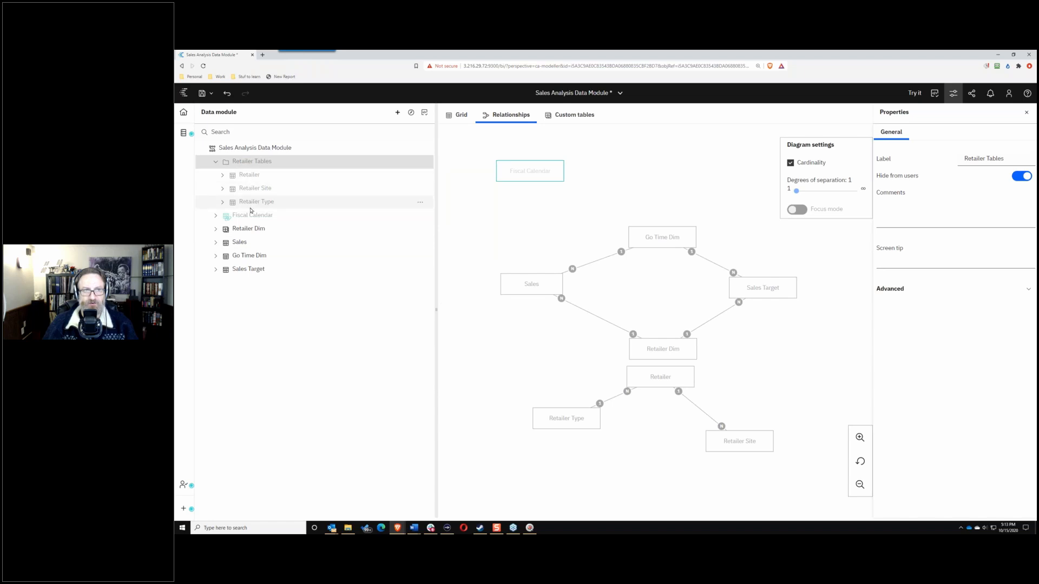
left_click(215, 161)
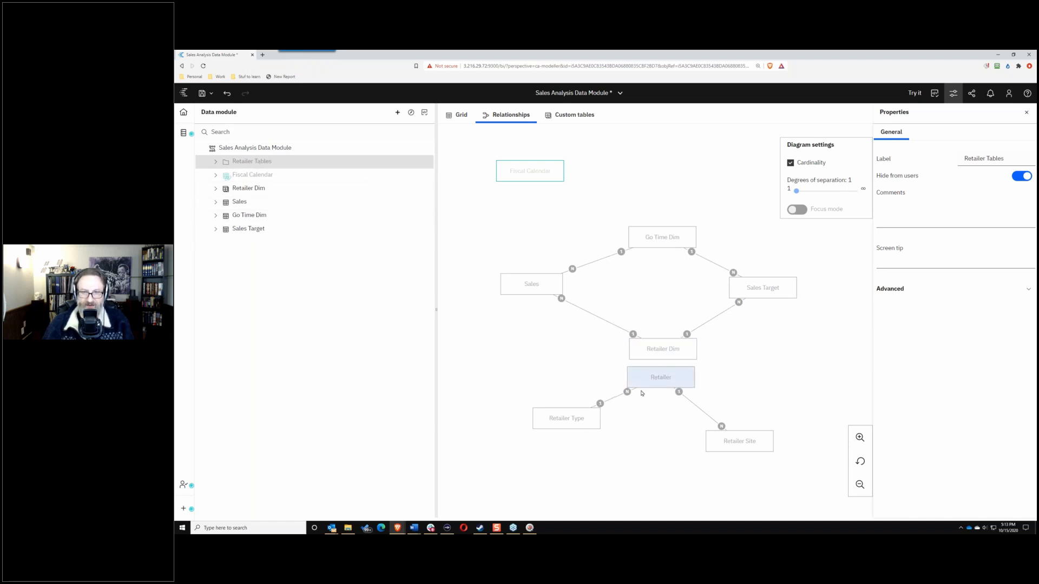
Step: Line up Retailer, Retailer Type and Retailer Site in one diagram row, expand Sales, and open a new browser tab
left_click_drag(641, 385, 639, 392)
left_click_drag(564, 413, 548, 436)
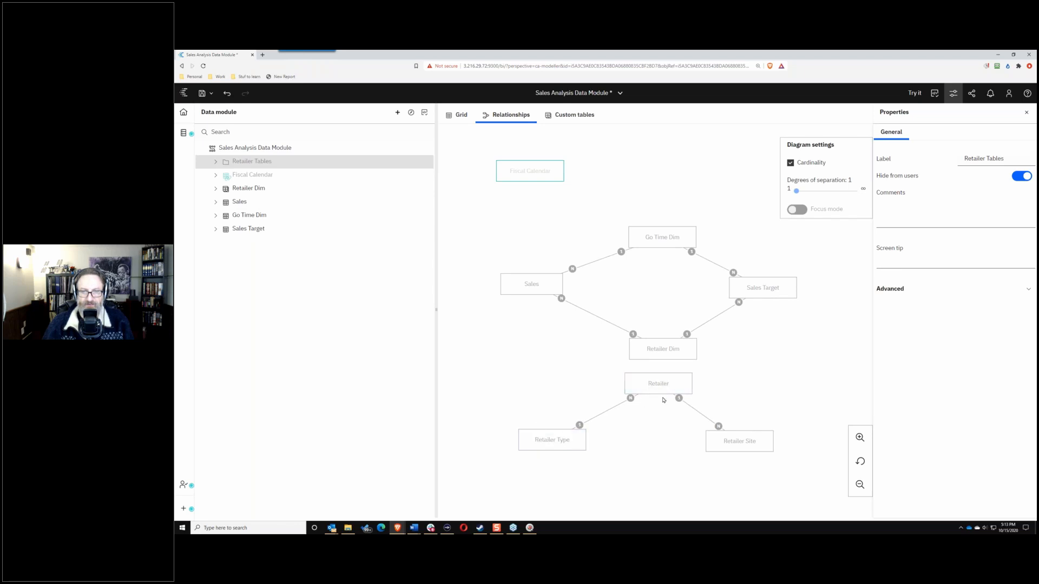
left_click_drag(666, 385, 650, 439)
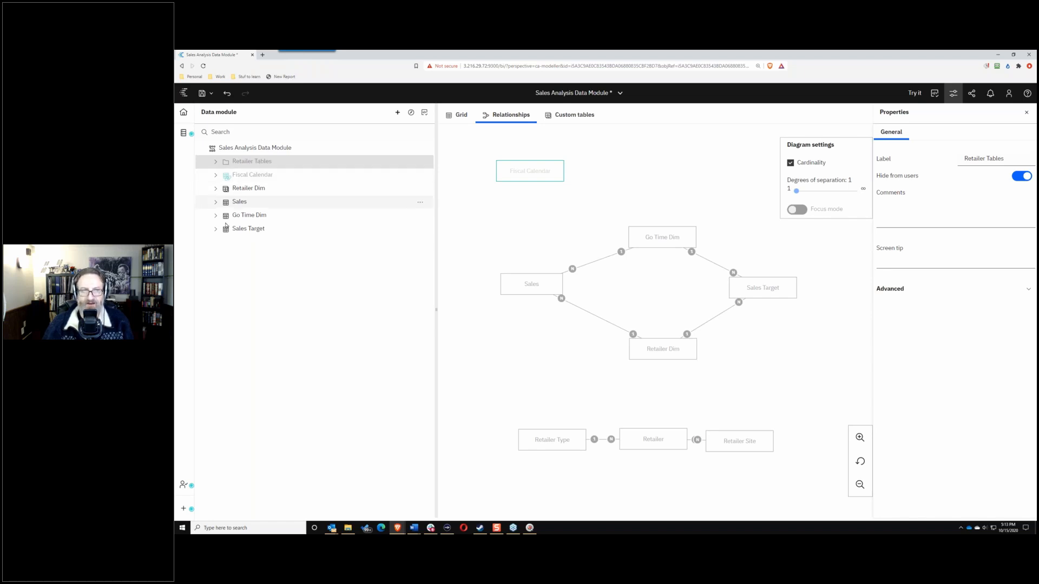
left_click(215, 202)
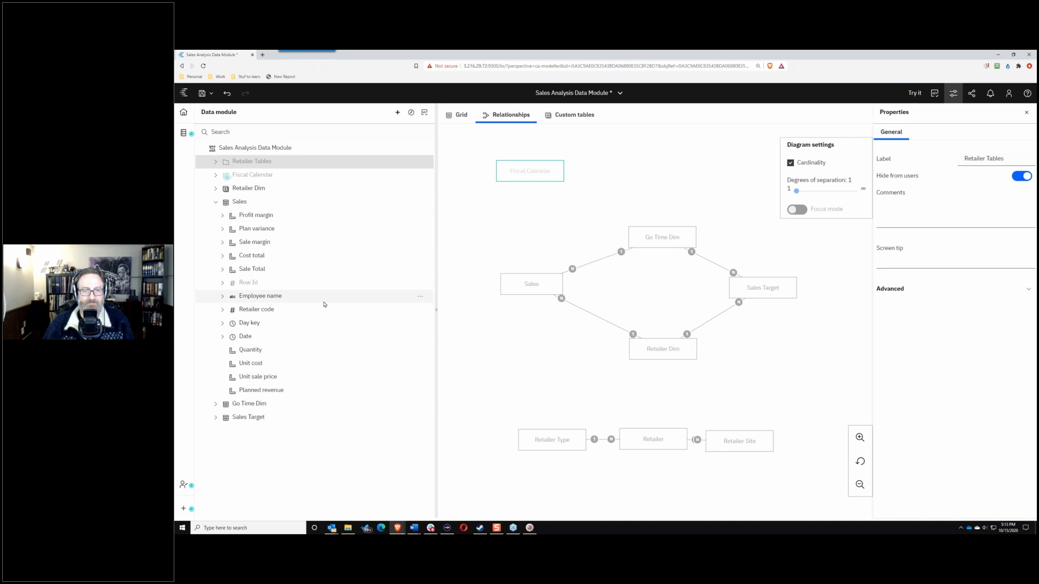
key("ctrl+t")
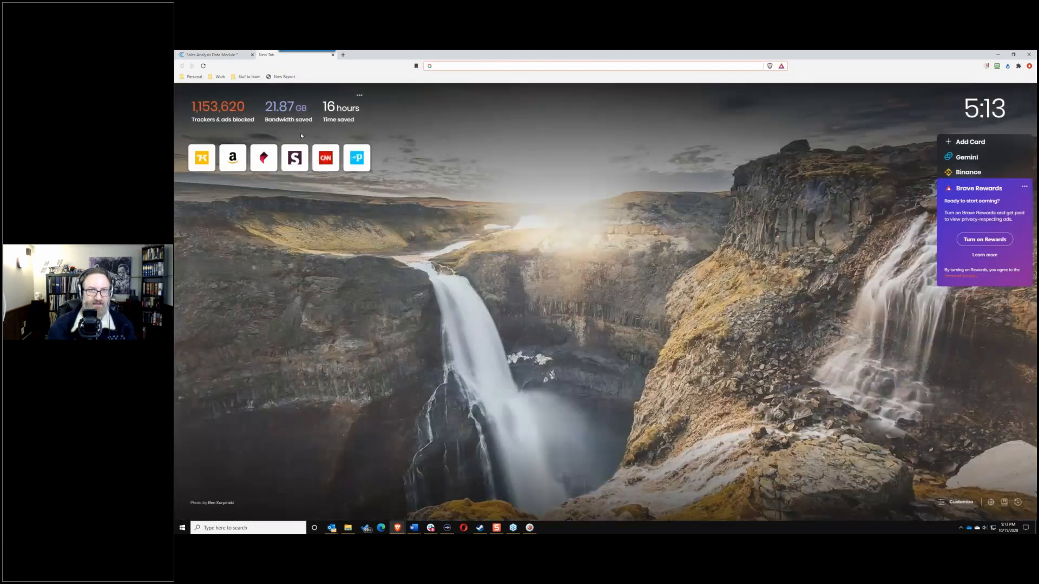
Step: Open the Cognos demo server and sign in with the user ID and password
type("demo.pm2analytics.com/ibmcognos/bi/")
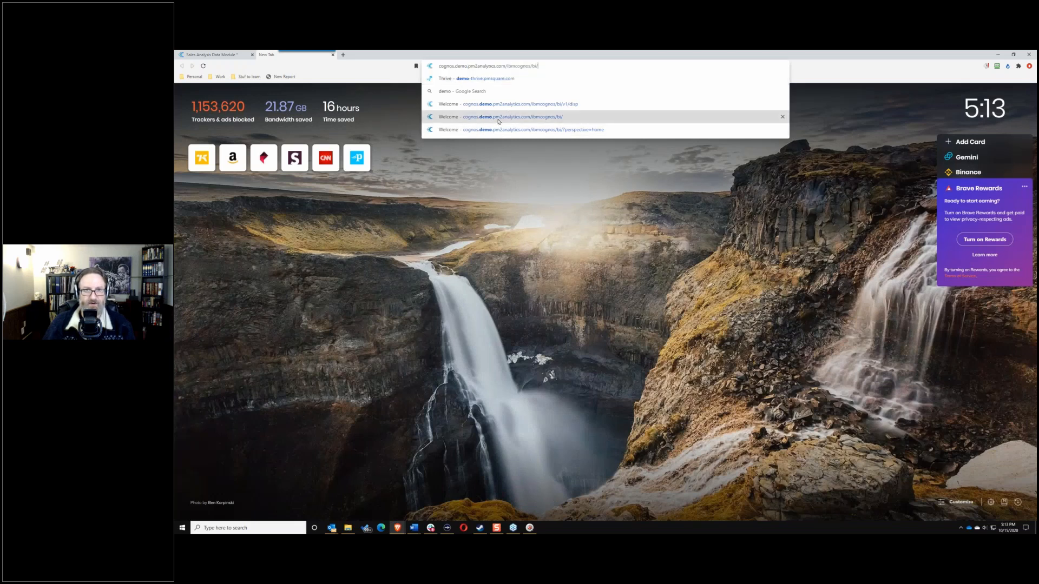
left_click(498, 117)
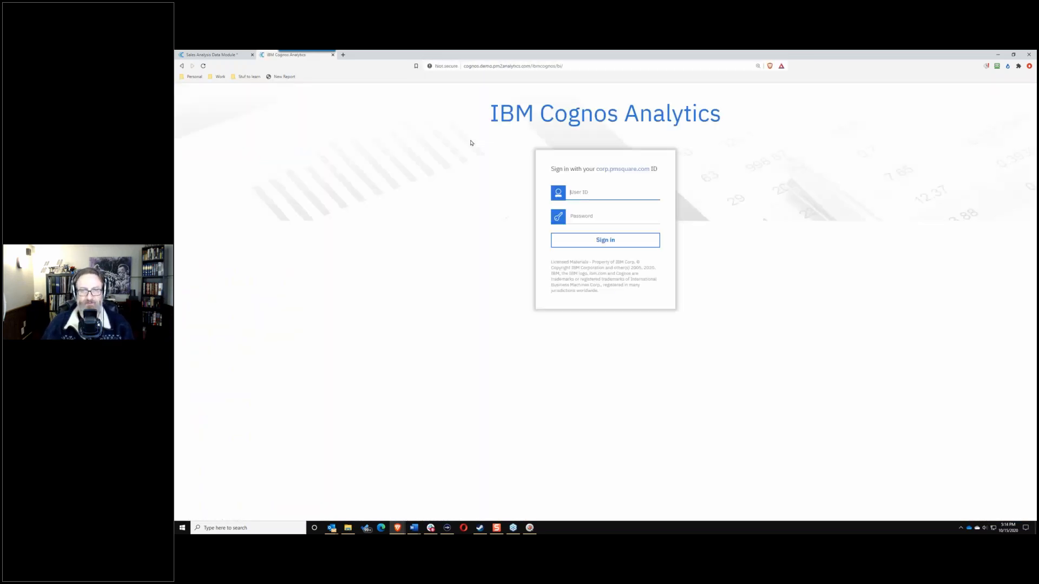
key("Tab")
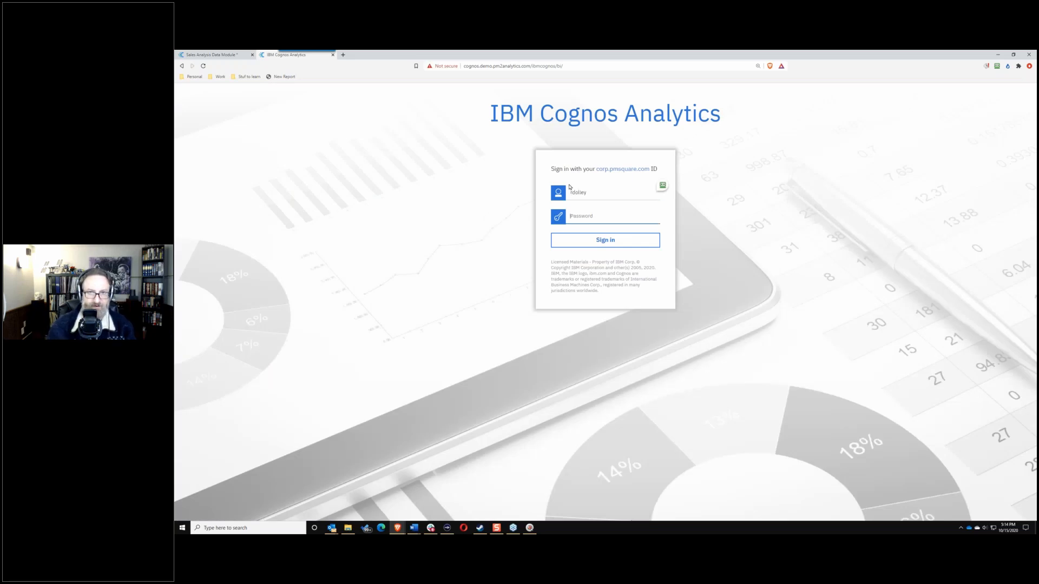
key("Return")
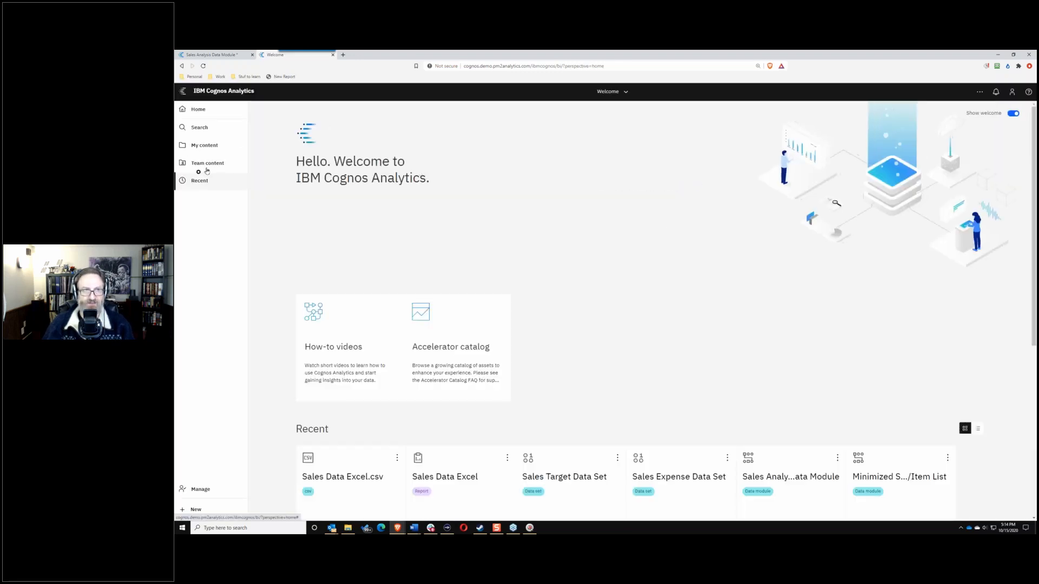
Step: Edit Sales Analysis Data Module from Team content > BACon > BACon users project folder
left_click(207, 165)
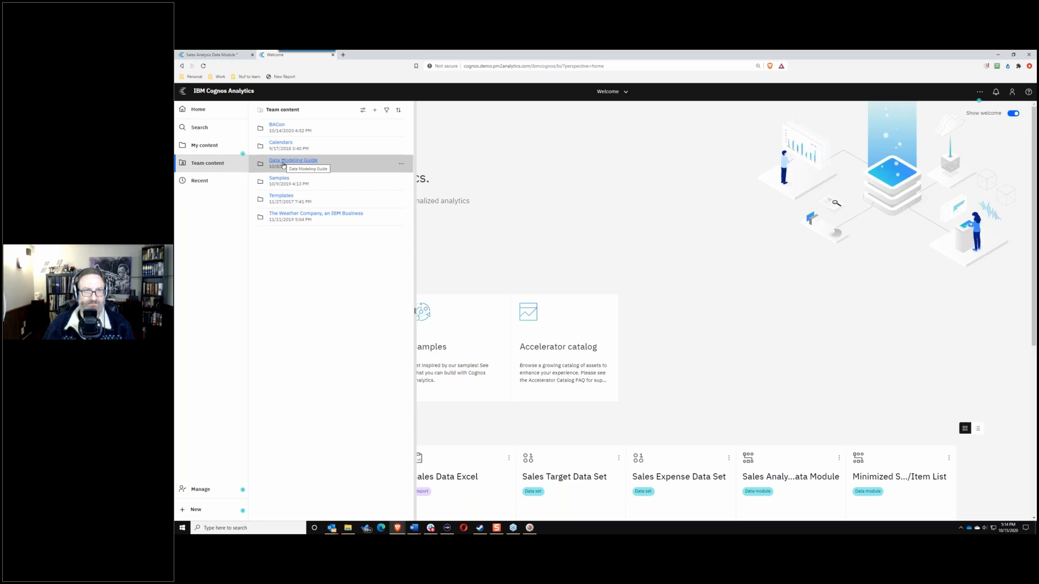
left_click(276, 125)
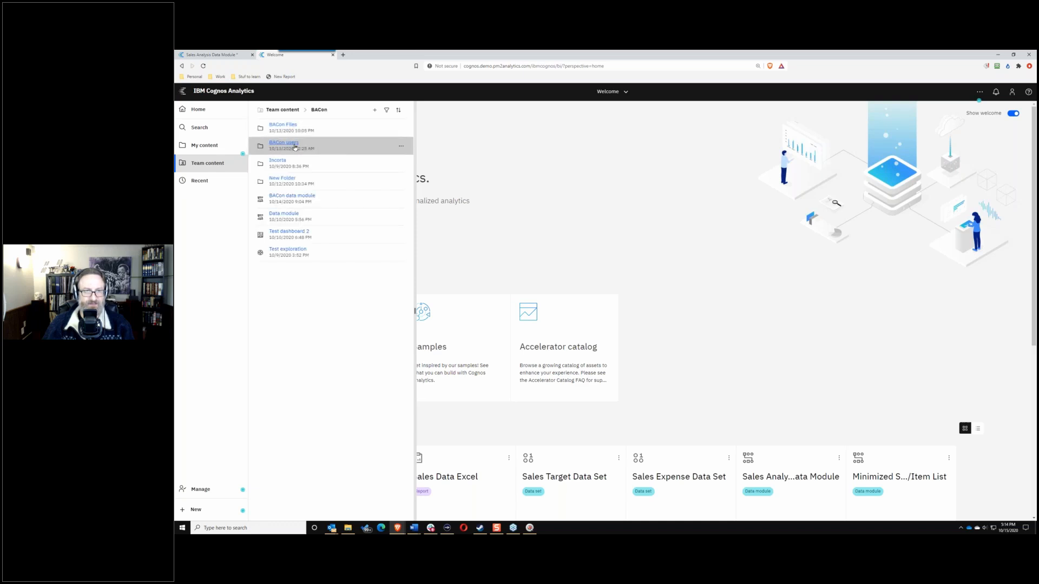
left_click(295, 146)
left_click(287, 126)
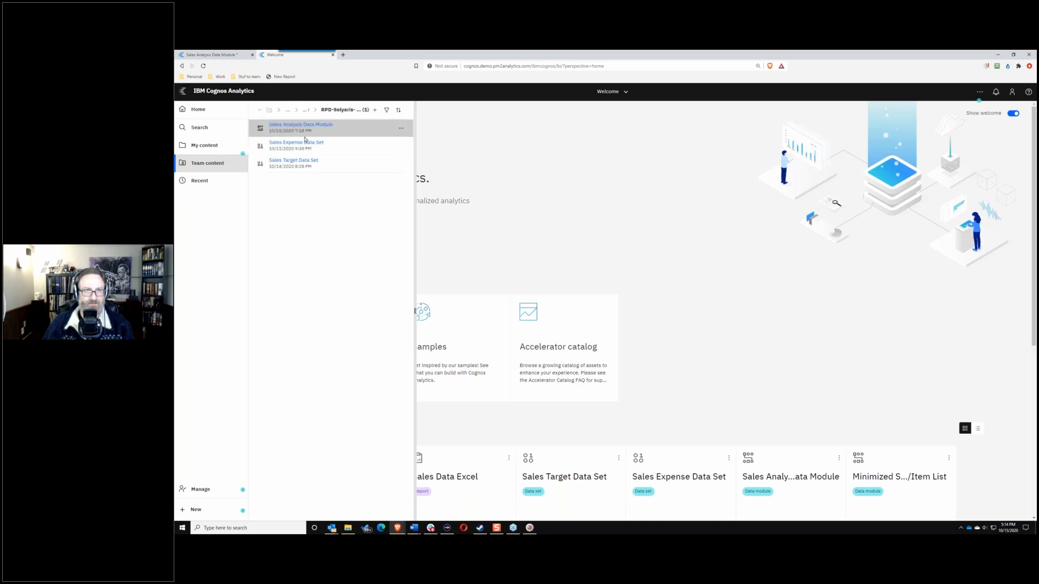
left_click(402, 147)
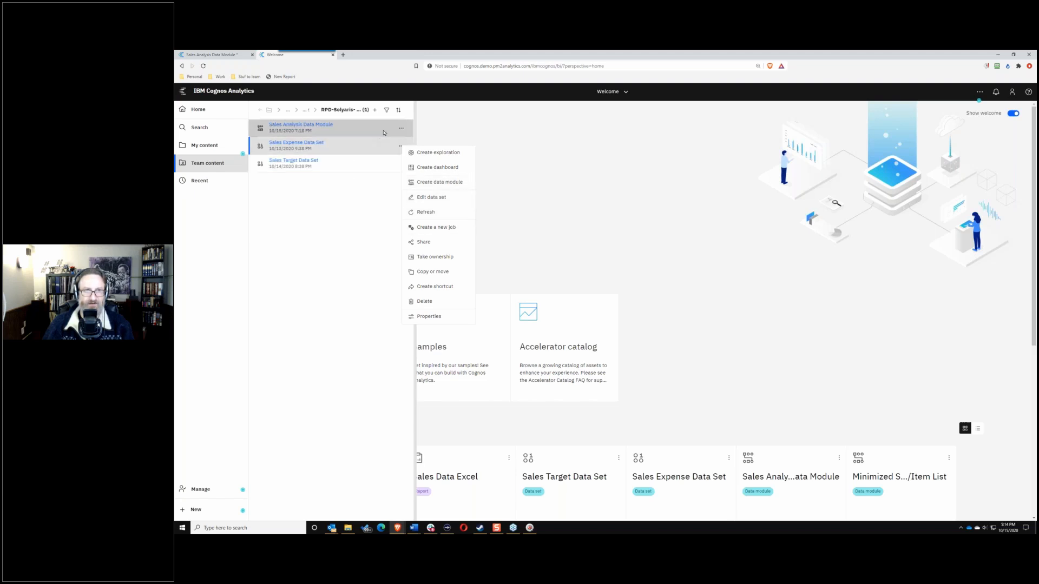
left_click(400, 130)
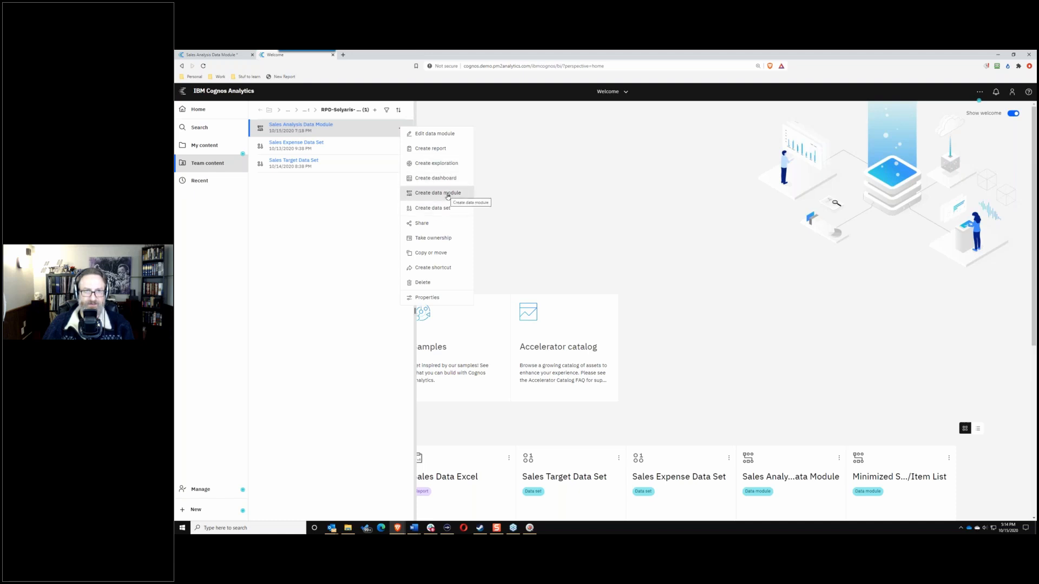
left_click(430, 134)
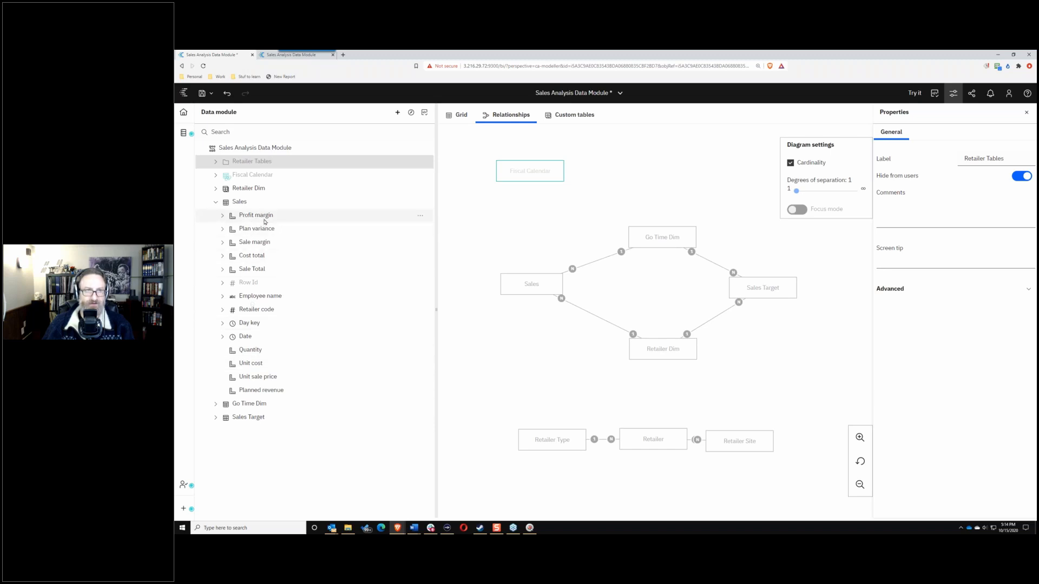
Step: Move the five Sales measures, Profit margin through Sale Total, below Planned revenue
left_click(248, 266)
left_click(258, 218, "shift")
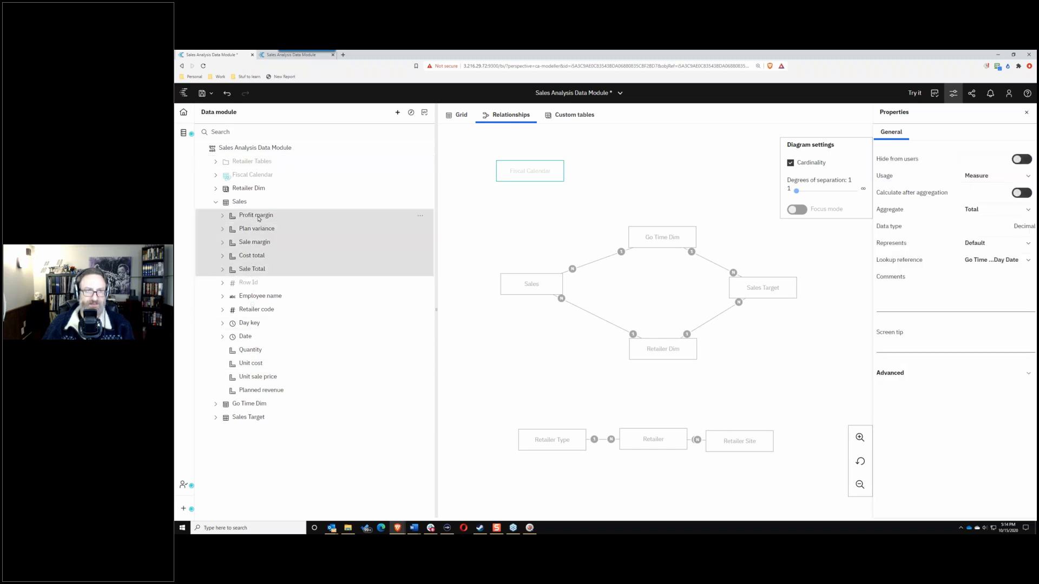
left_click_drag(256, 388, 253, 395)
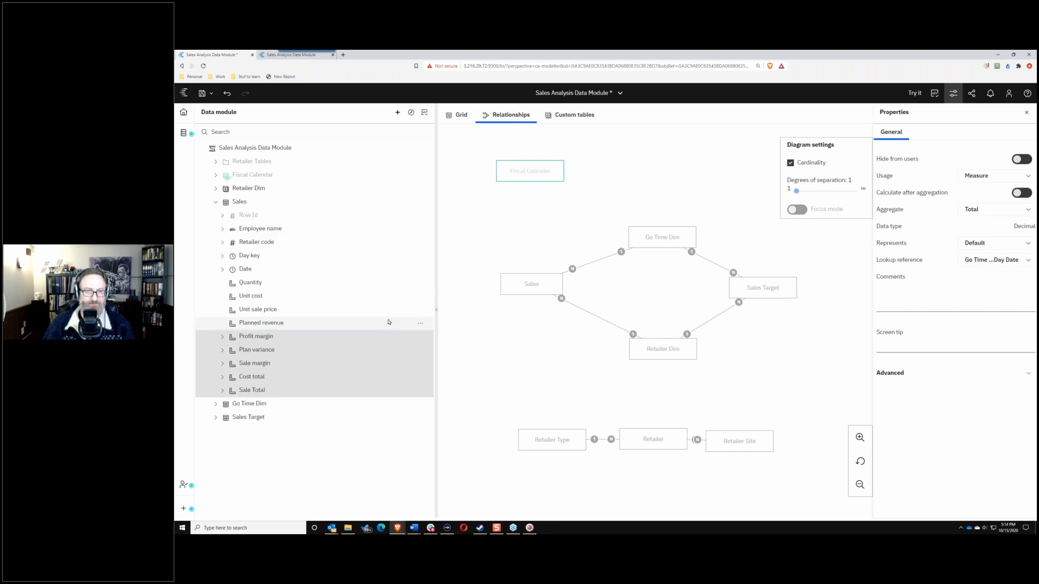
Step: In the second tab's module, expand the Sales table and show the pmTools menu
left_click(269, 56)
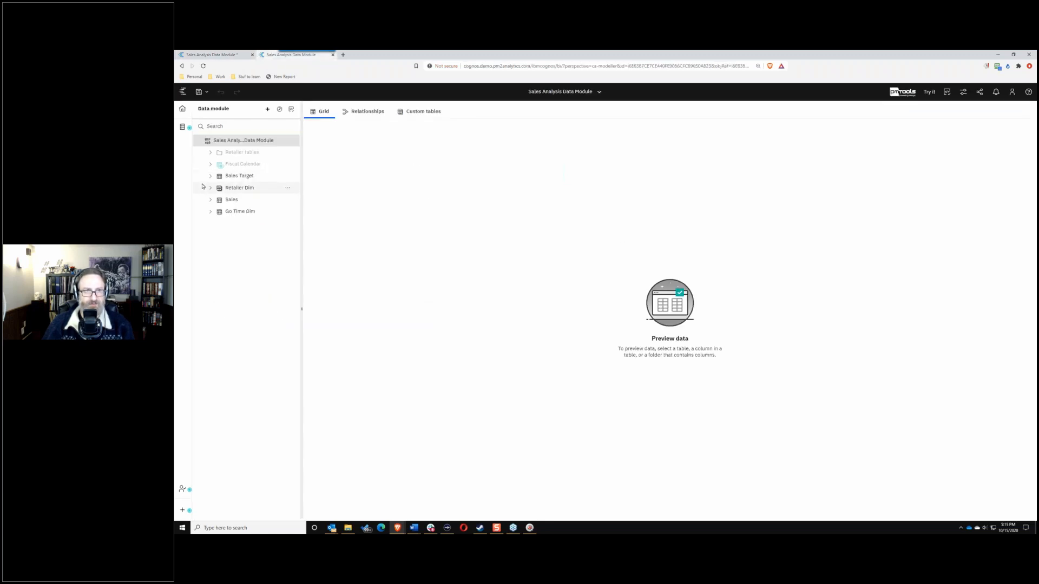
left_click(210, 201)
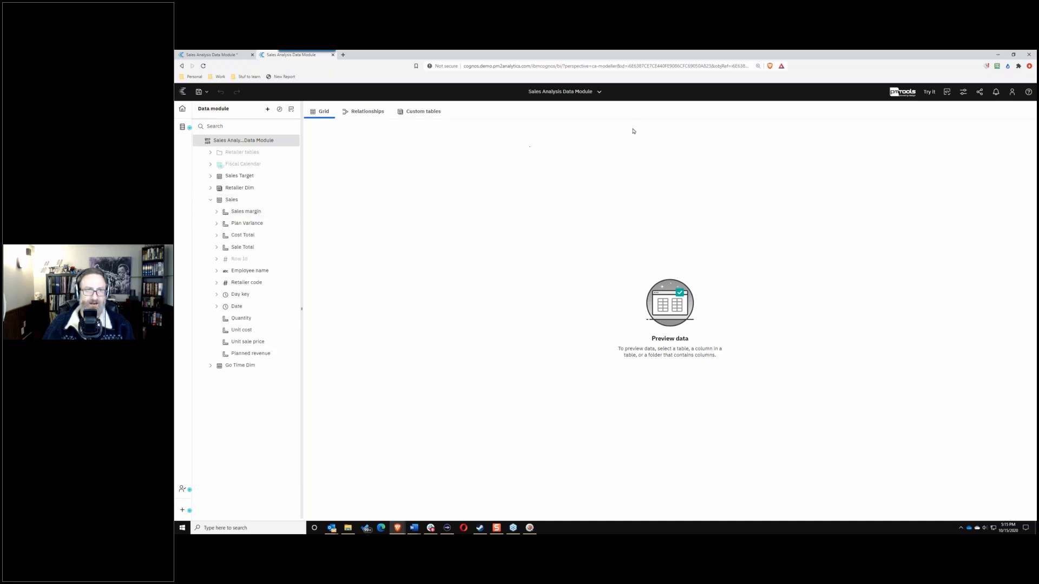
left_click(903, 92)
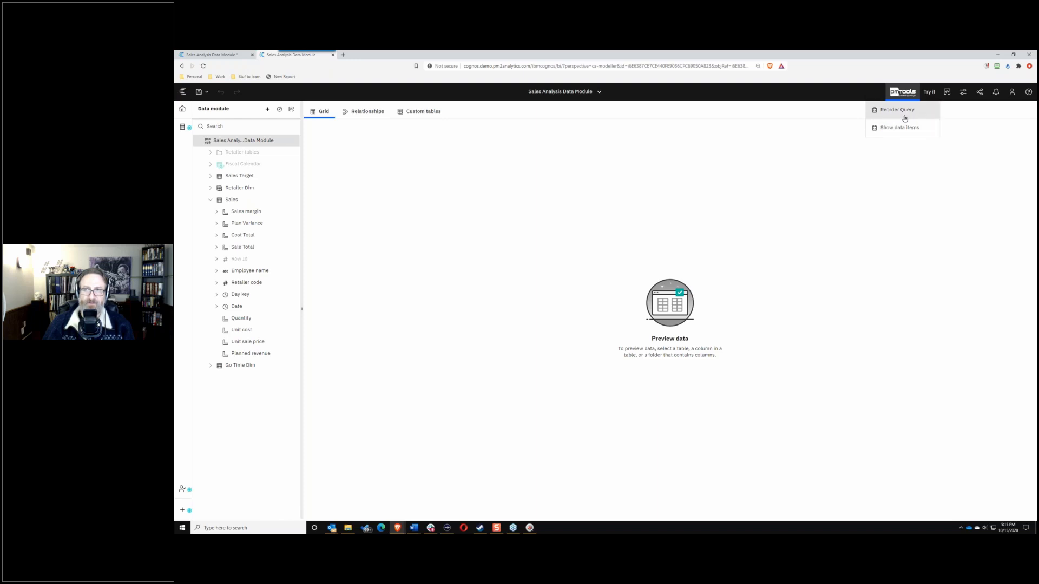
Step: Auto-sort the Sales query columns with Reorder Query's Magic option, then close the dialog
left_click(898, 111)
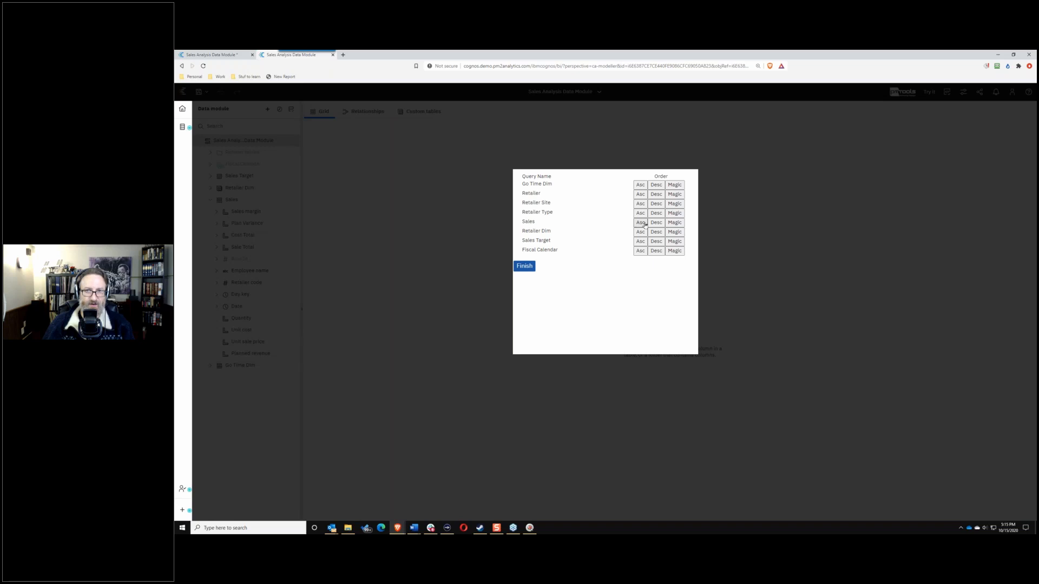
left_click(675, 222)
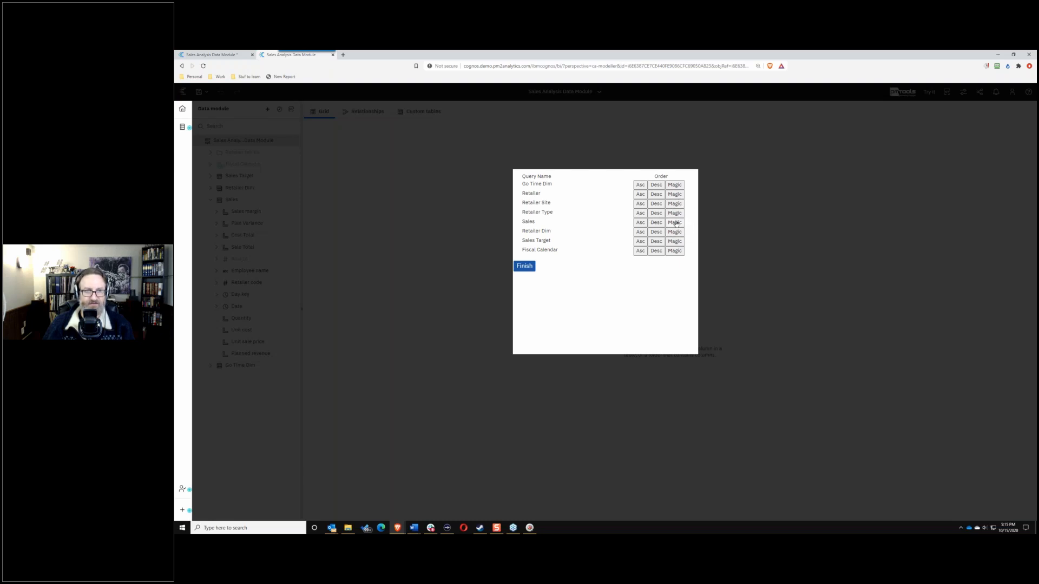
left_click(676, 223)
left_click(404, 263)
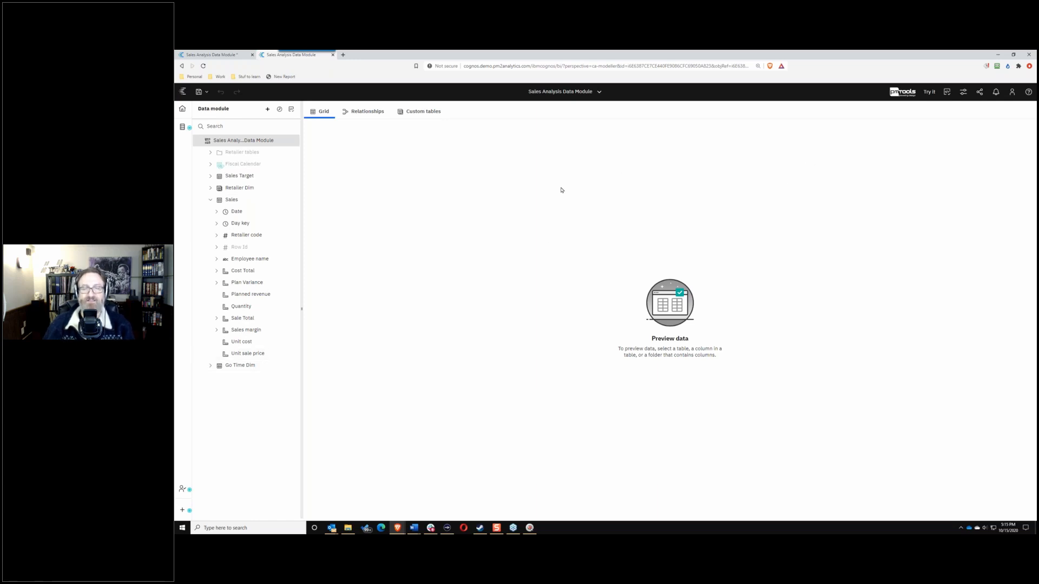
Step: In the first tab, collapse Sales, save the module, shift Sales right, and expand Retailer Dim
left_click(220, 60)
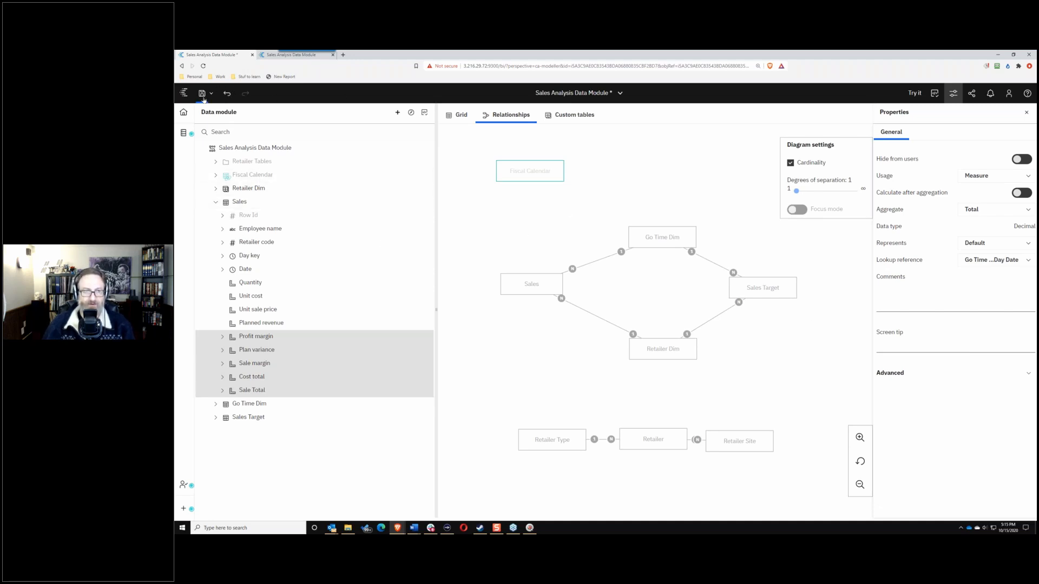
left_click(215, 202)
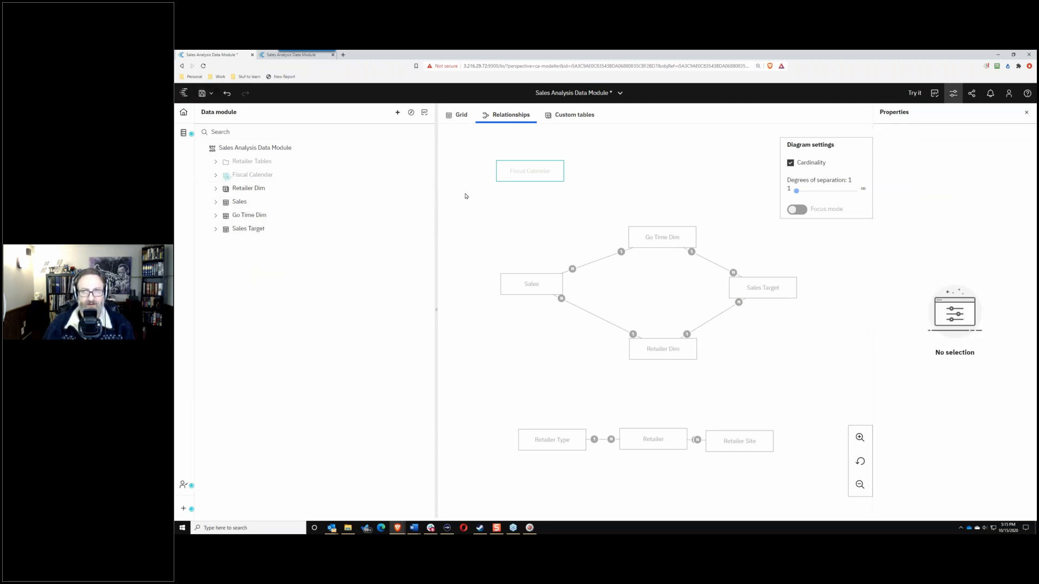
key("ctrl+s")
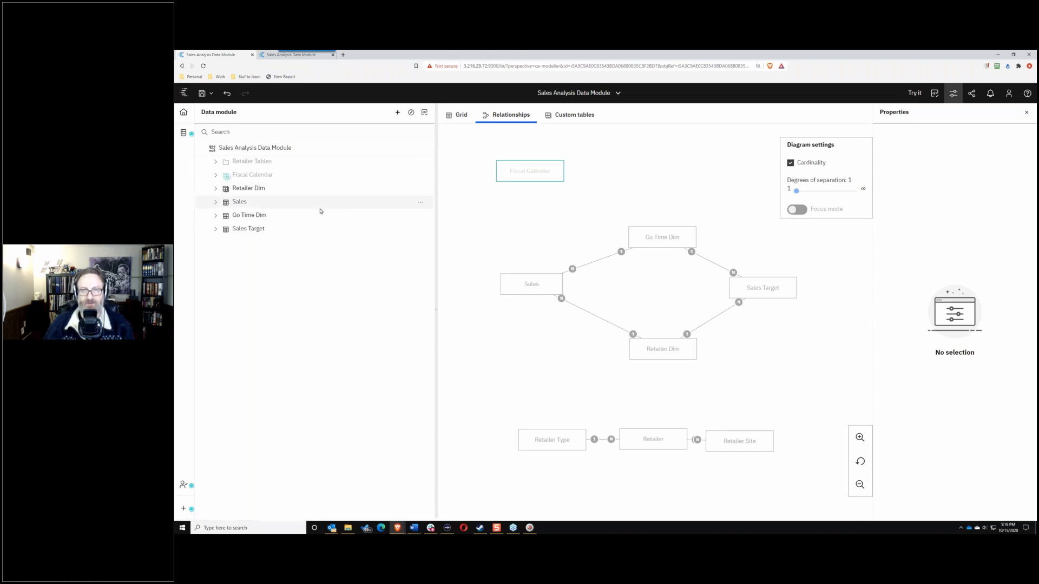
left_click_drag(535, 287, 550, 289)
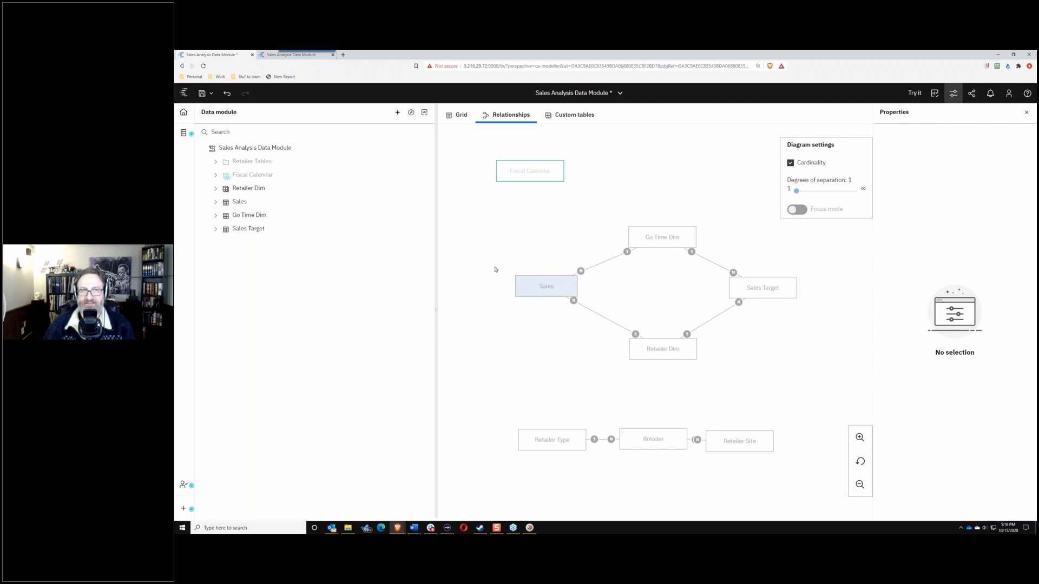
left_click(215, 189)
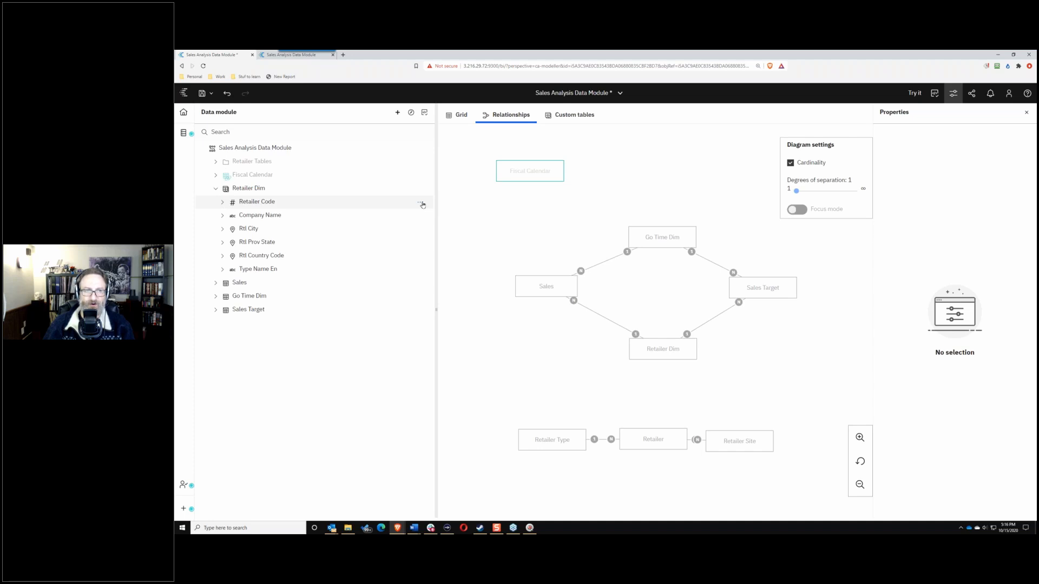
Step: Hide Retailer Dim's Retailer Code column from users, then collapse Retailer Dim
left_click(420, 203)
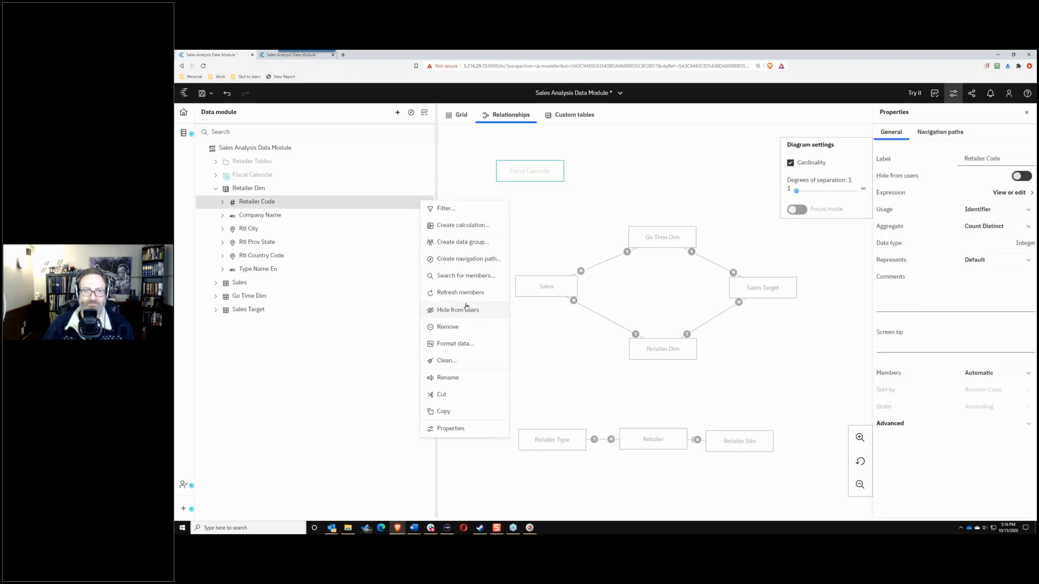
left_click(466, 307)
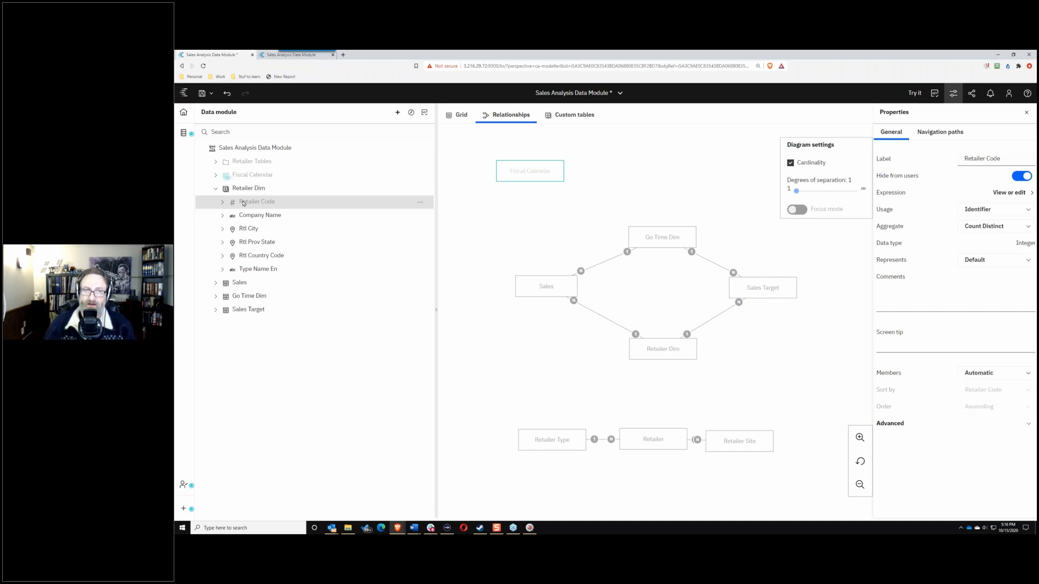
left_click(215, 189)
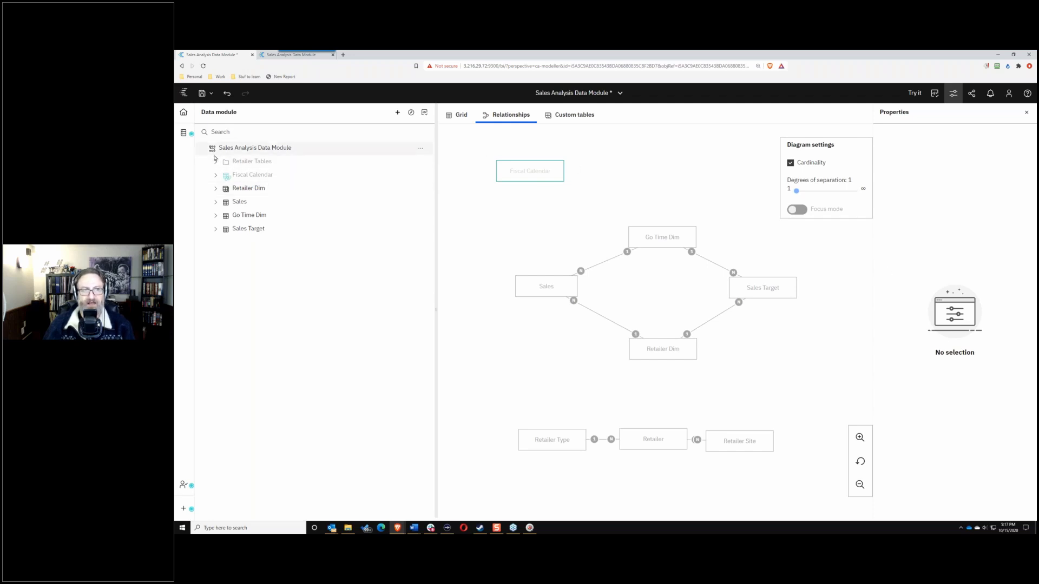
Step: From the Sources panel, open data security settings for the gosalesrt Retailer table
left_click(181, 135)
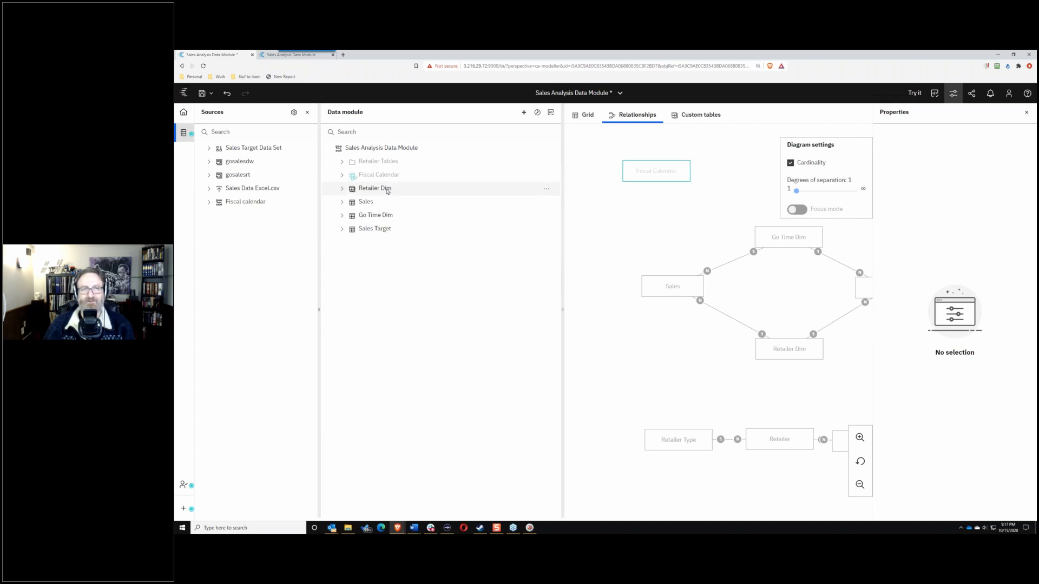
left_click(211, 171)
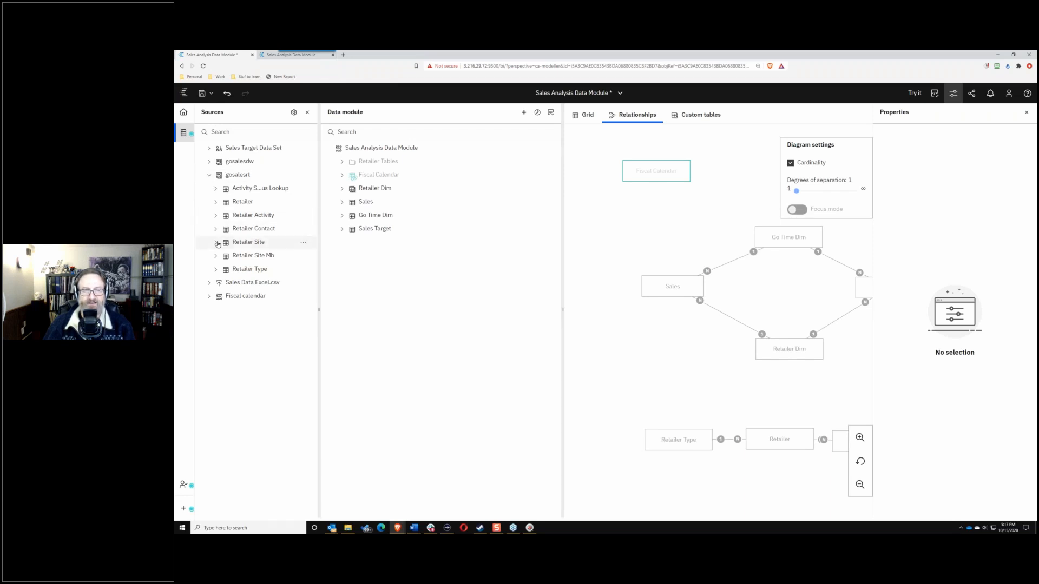
left_click(215, 202)
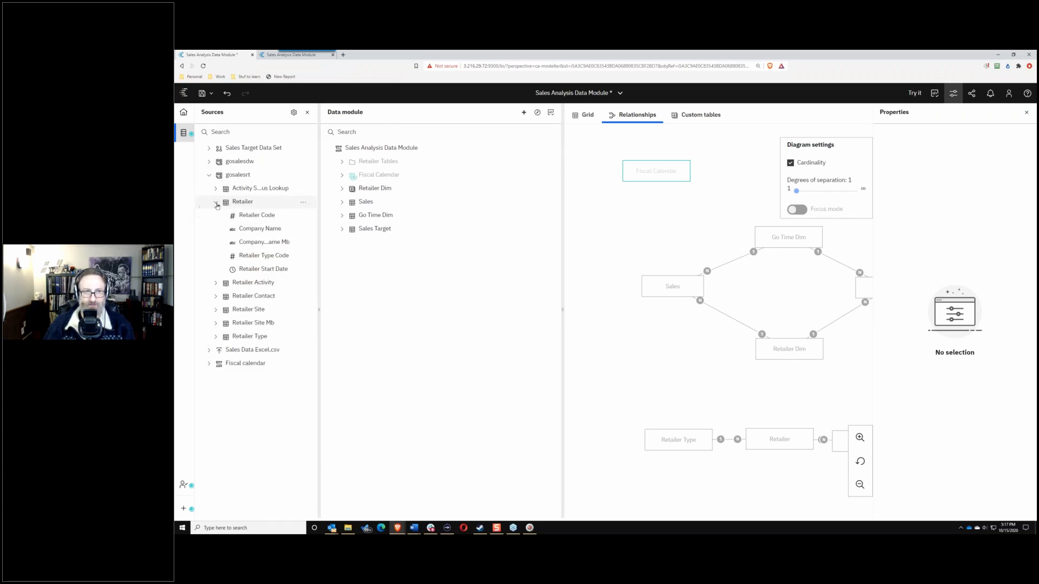
left_click(305, 205)
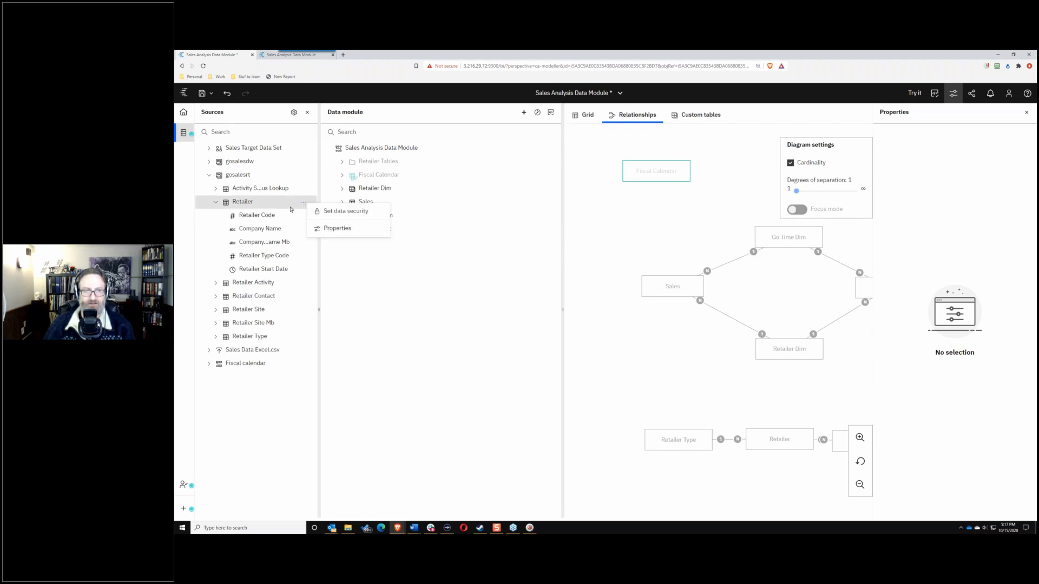
left_click(337, 212)
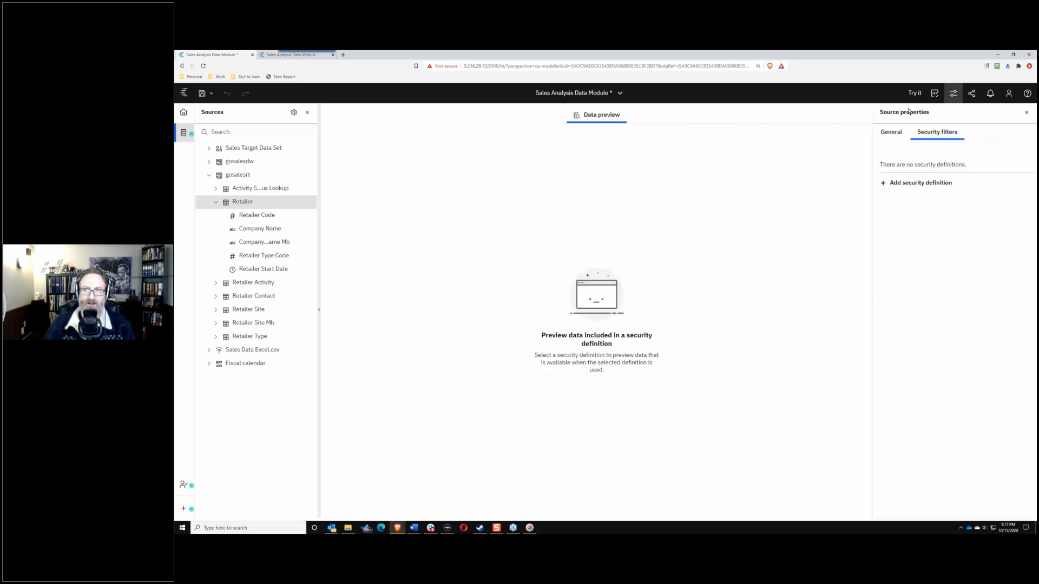
Step: Add a security definition named 'Retailer Security' and start adding users, groups and roles
left_click(883, 186)
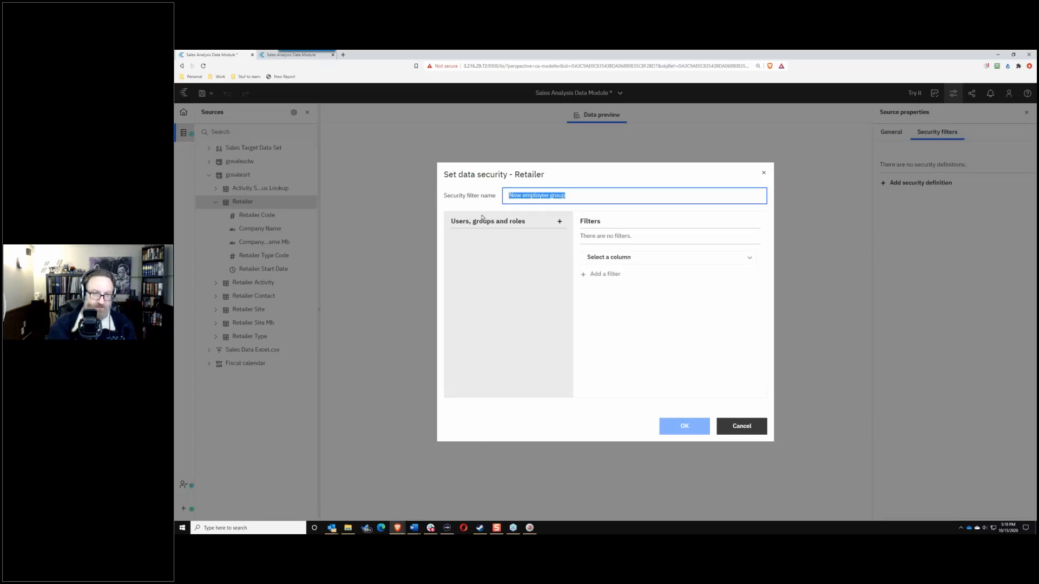
type("Reatil")
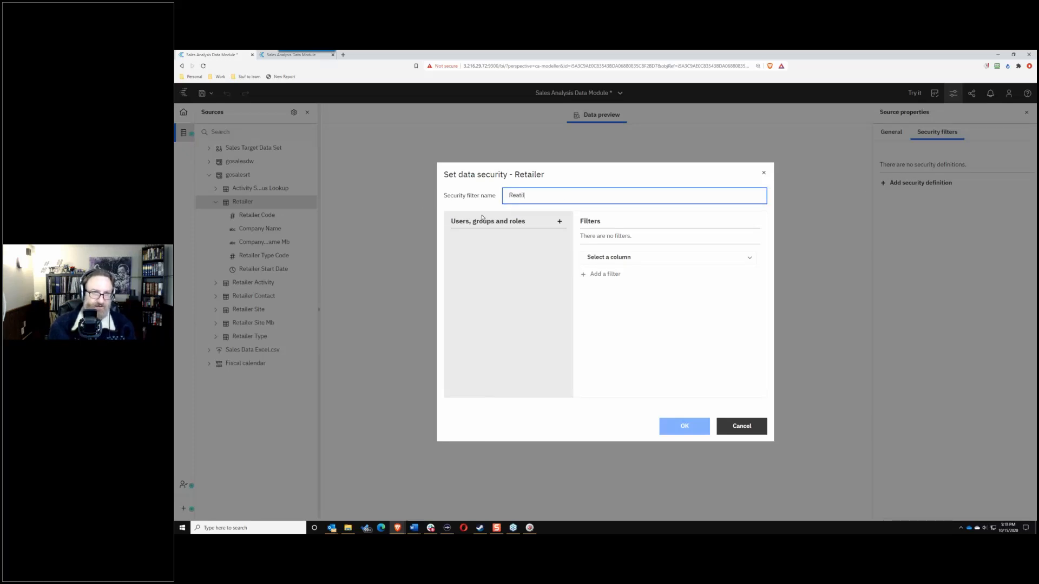
type("er Type")
key("BackSpace")
key("BackSpace")
key("BackSpace")
key("BackSpace")
key("BackSpace")
key("BackSpace")
key("BackSpace")
key("BackSpace")
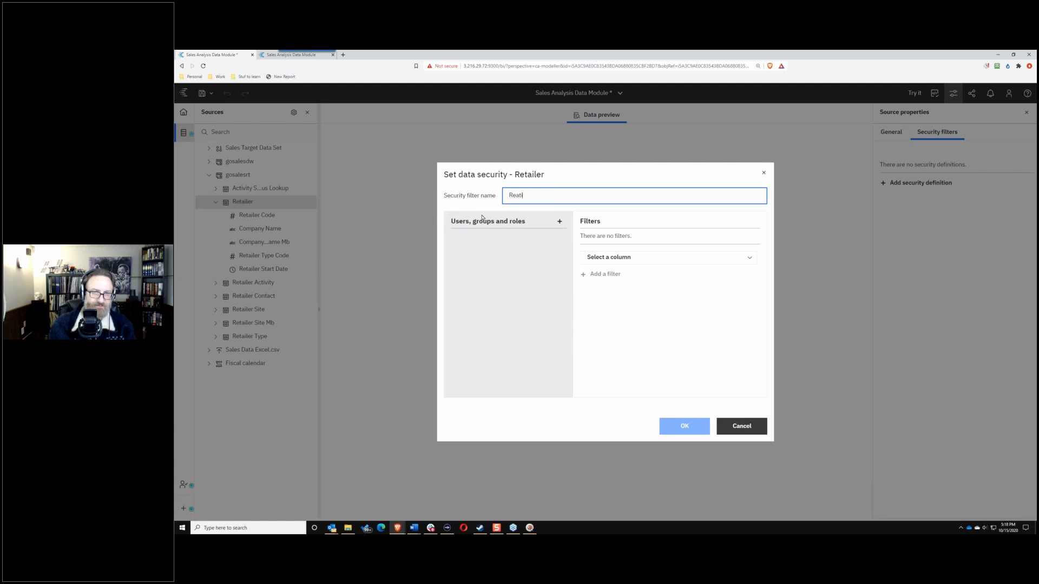
key("BackSpace")
key("BackSpace")
key("BackSpace")
type("tailer")
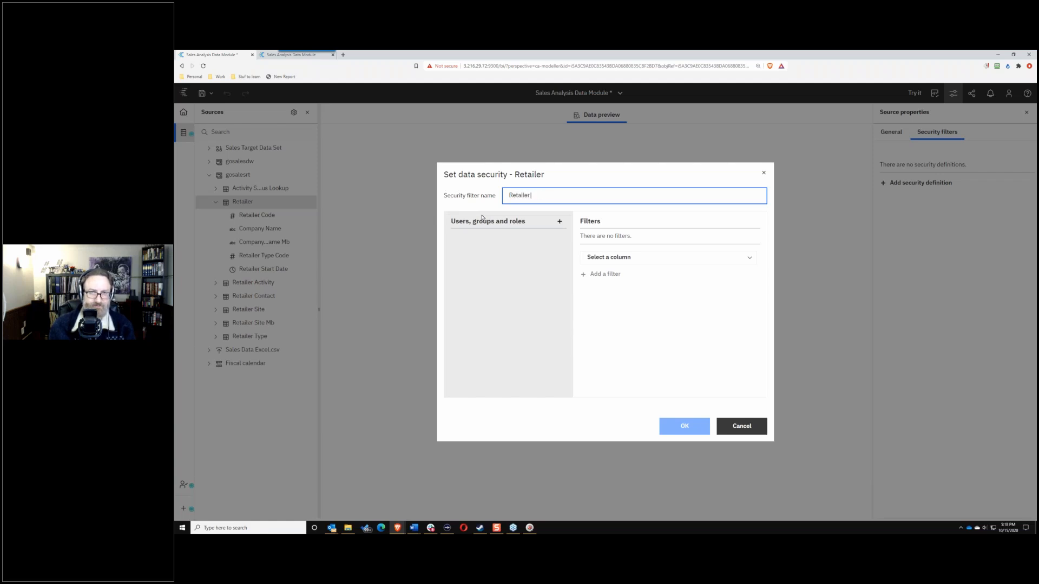
type(" SEcu")
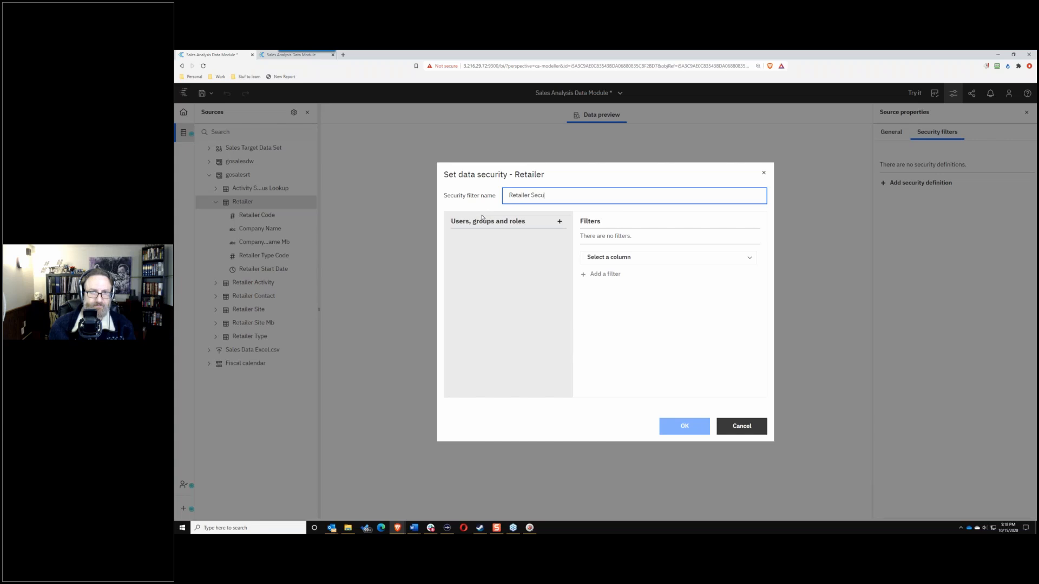
type("rity")
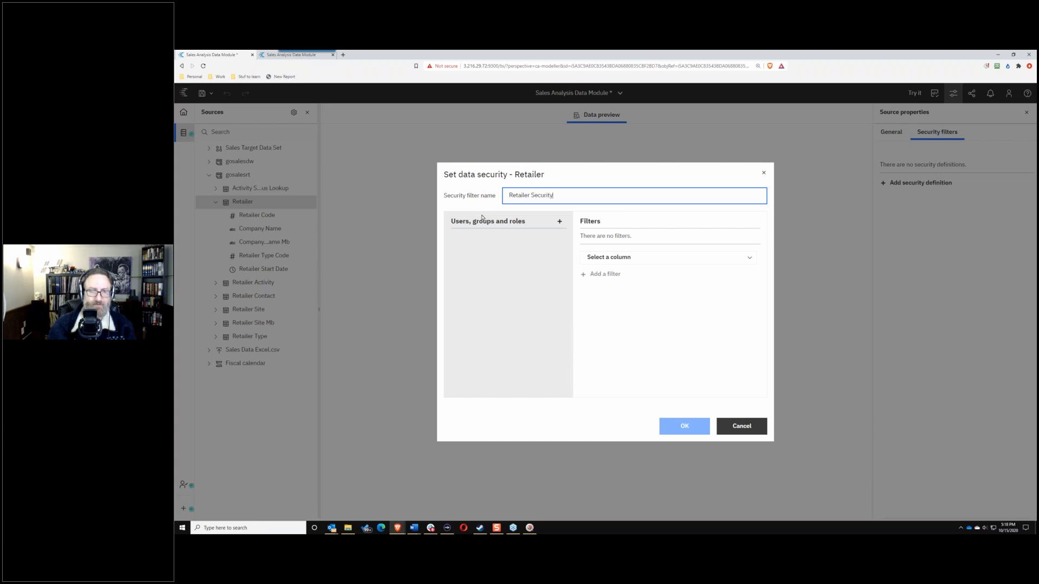
left_click(559, 222)
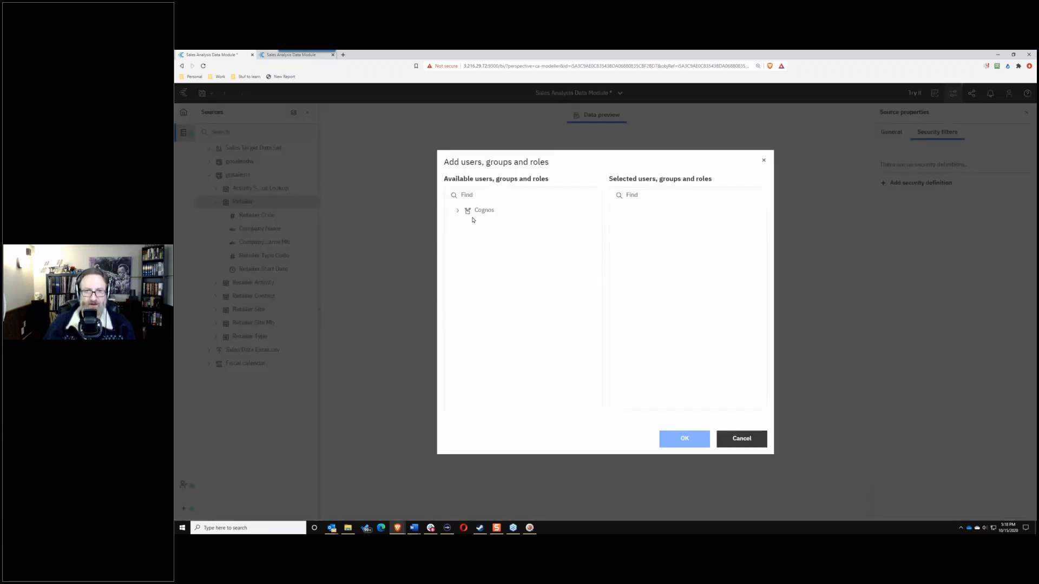
Step: Assign the Analytics Viewer role from the Cognos namespace to the definition
left_click(468, 211)
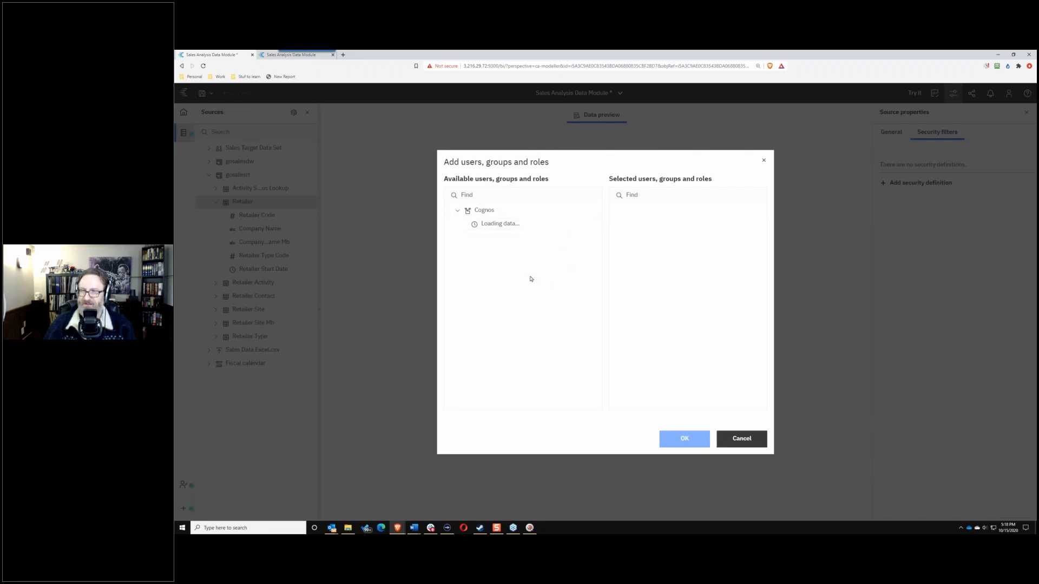
left_click(460, 214)
left_click(460, 214)
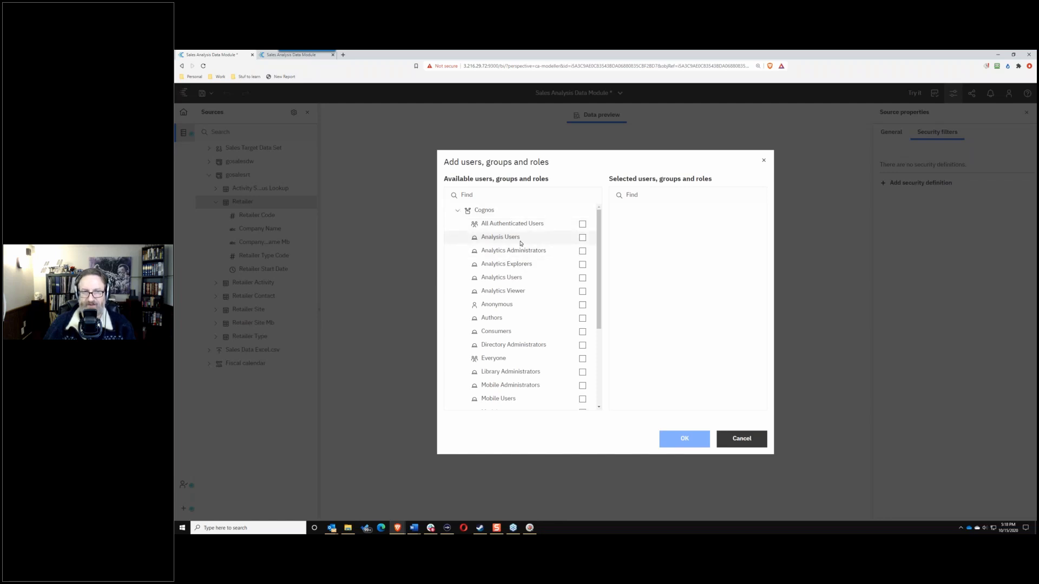
left_click(582, 293)
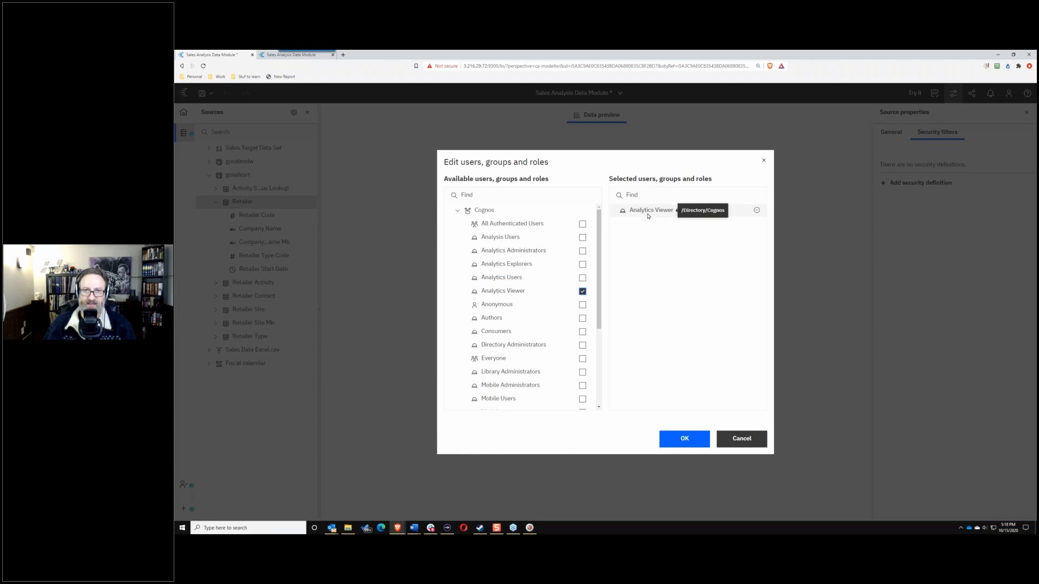
left_click(683, 439)
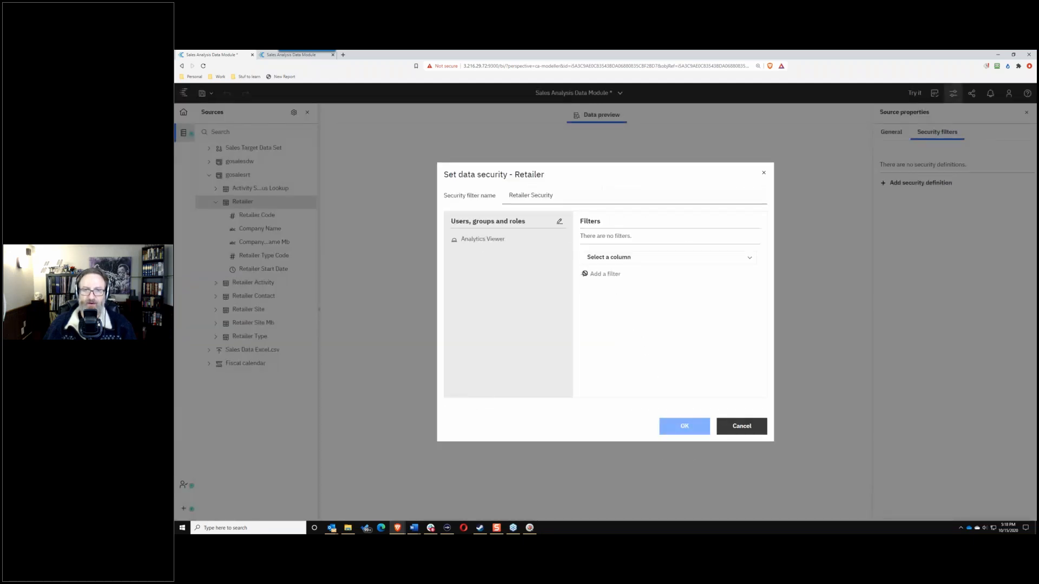
Step: Filter Retailer Security on Company Name, keeping only the value 4 Golf only
left_click(630, 260)
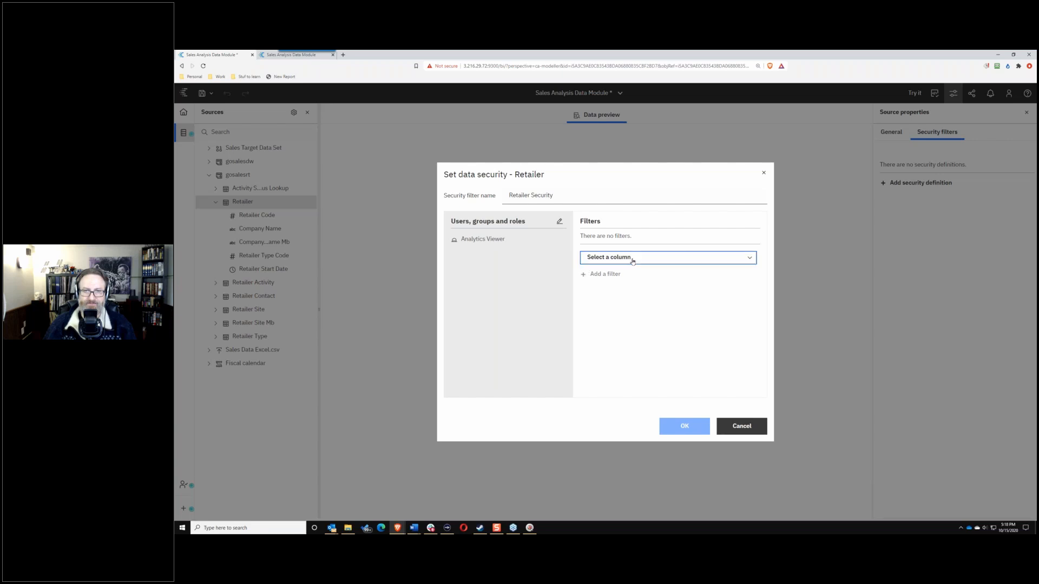
left_click(628, 297)
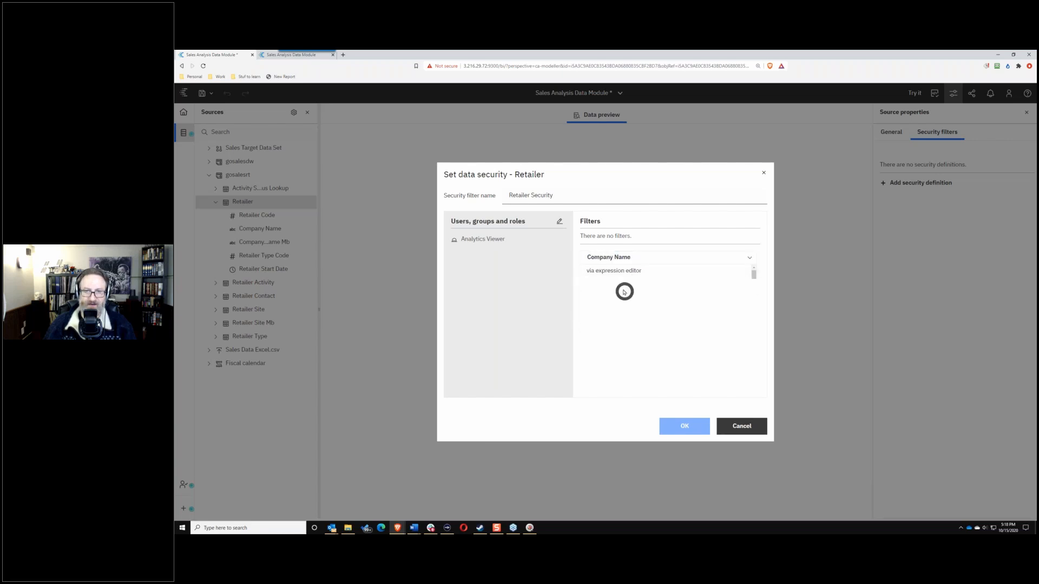
left_click(592, 274)
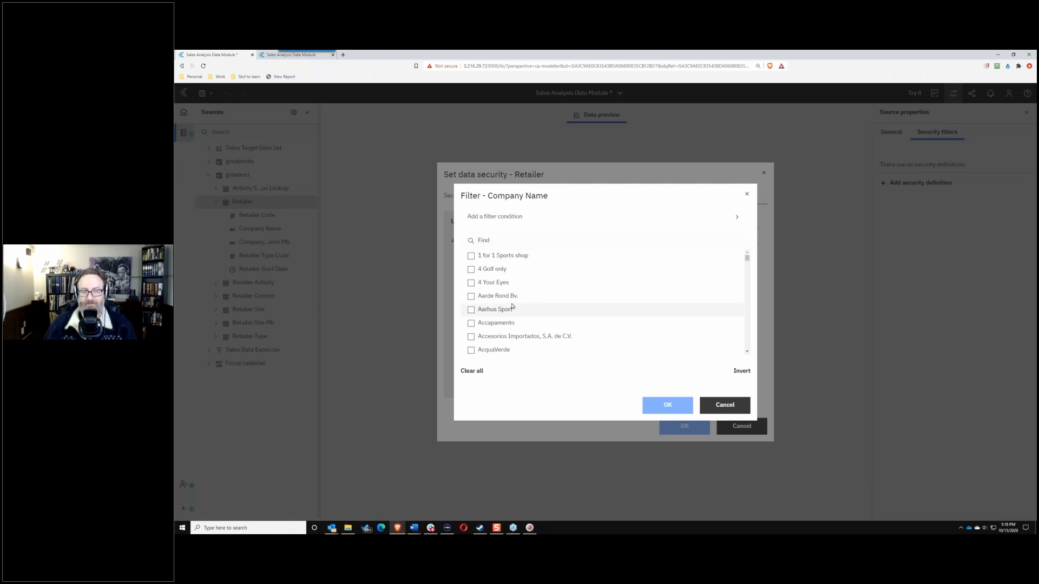
left_click(470, 270)
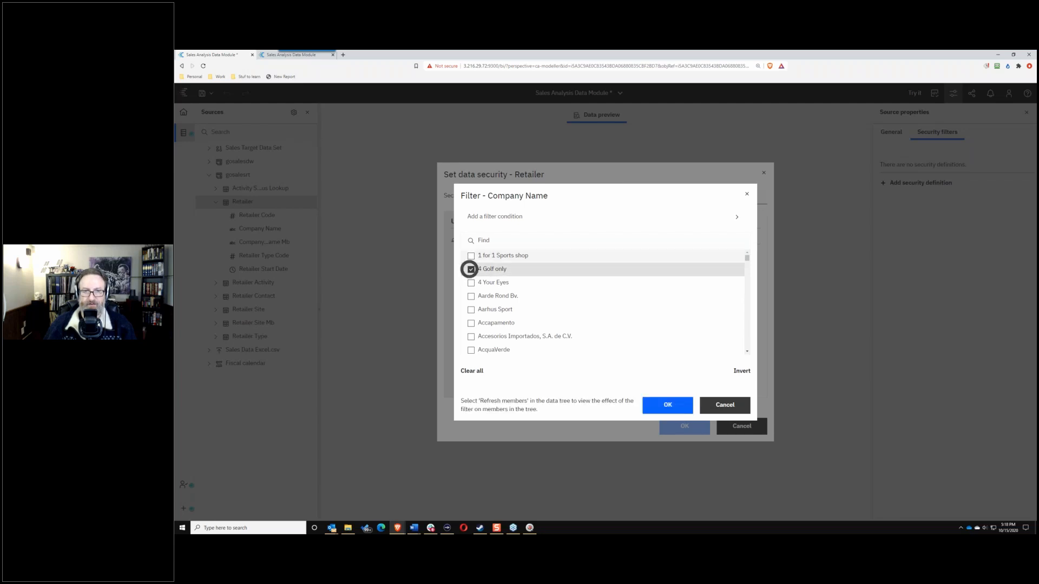
left_click(667, 403)
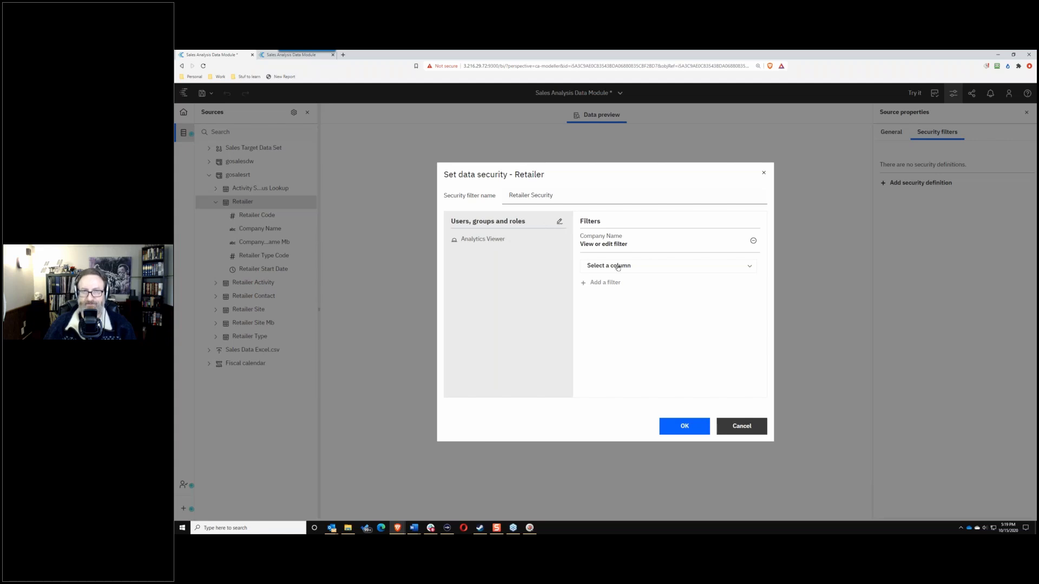
Step: Discard the Retailer security definition, collapse Retailer, and show the module's relationship diagram
left_click(744, 427)
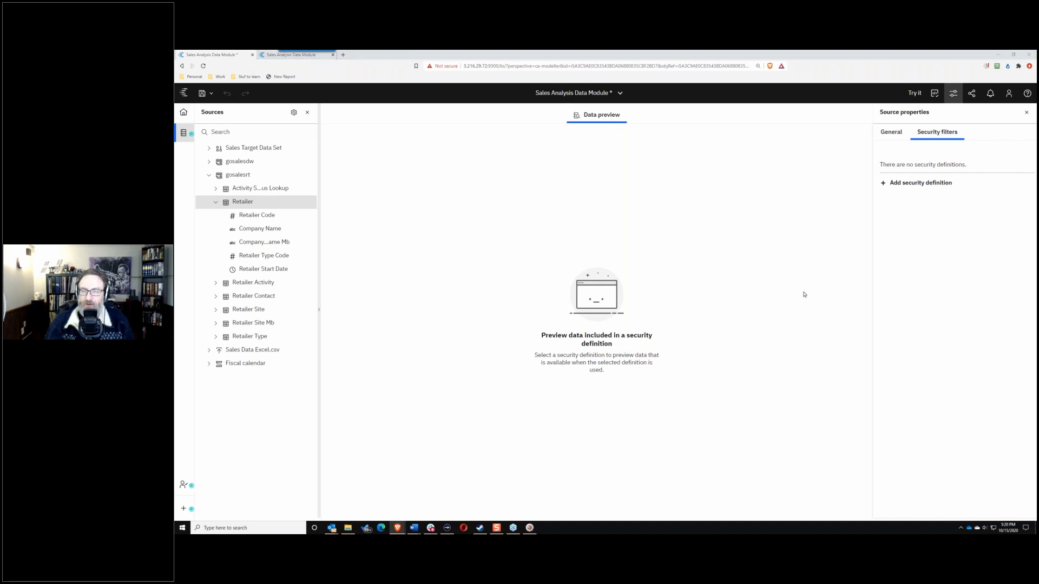
left_click(214, 202)
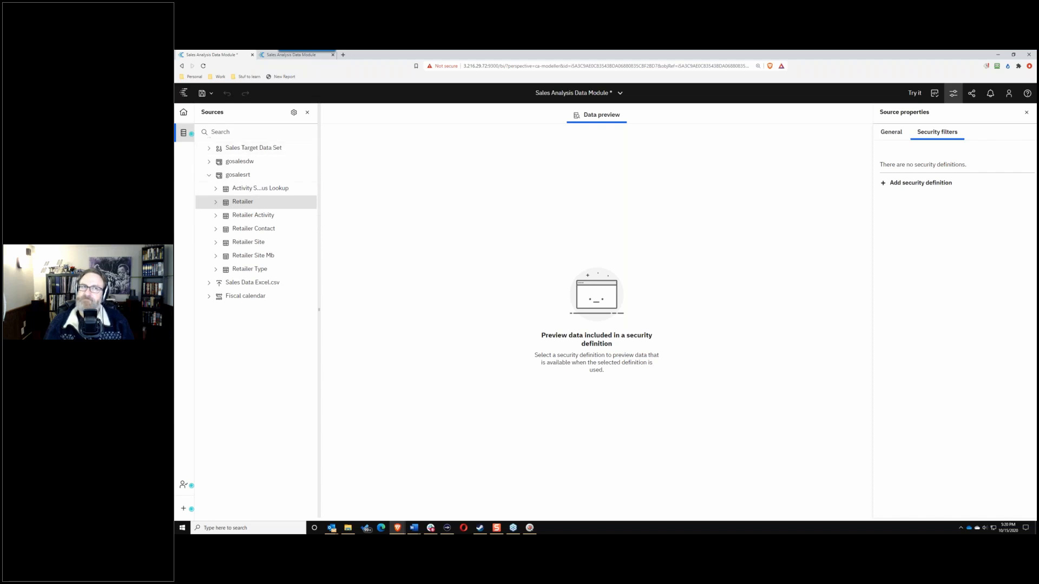
left_click(184, 135)
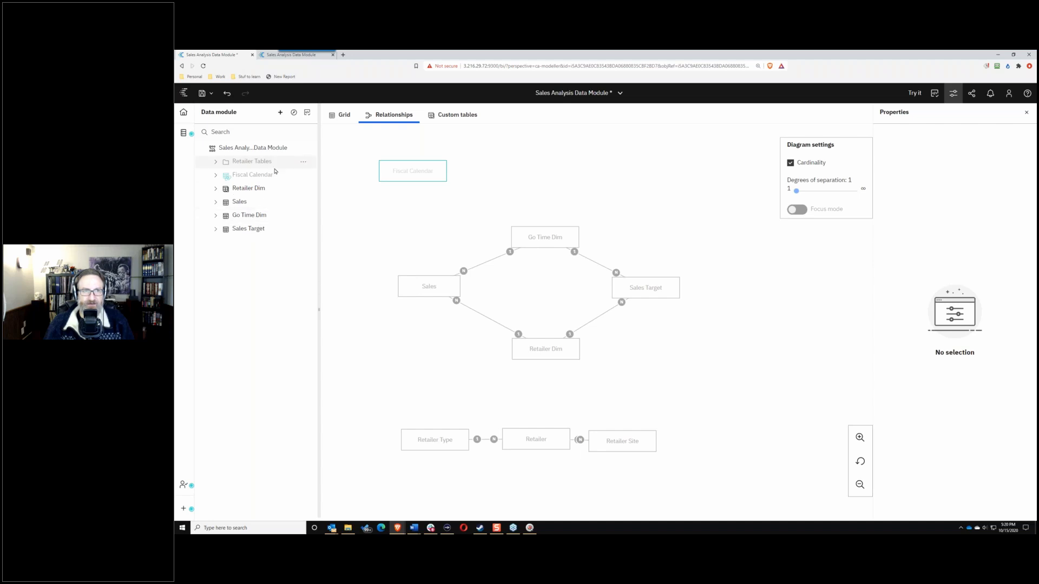
Step: Select the Sales Target table, then start and cancel a new filter expression on it
left_click(301, 203)
left_click(278, 231)
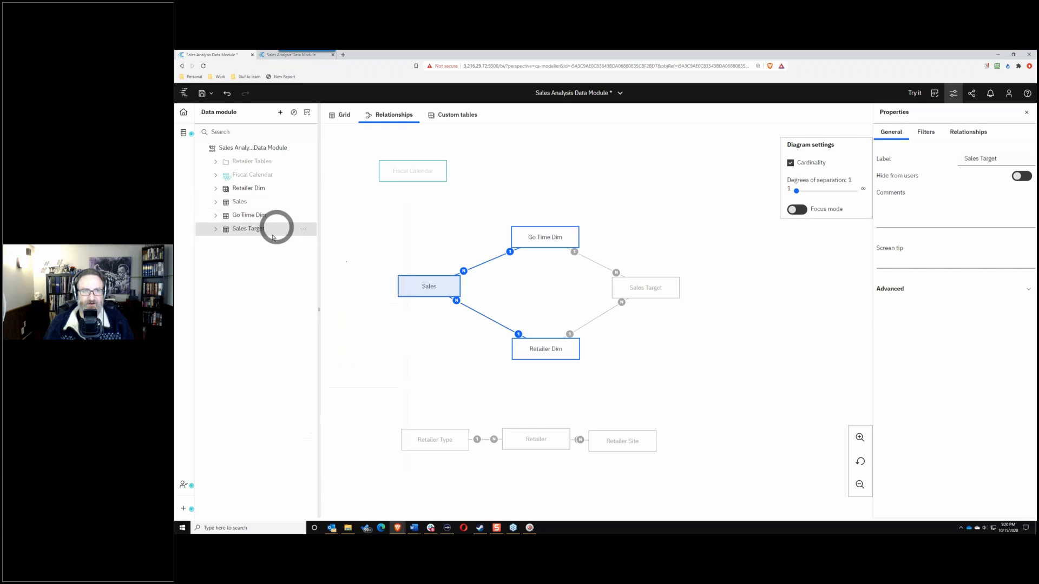
left_click(303, 232)
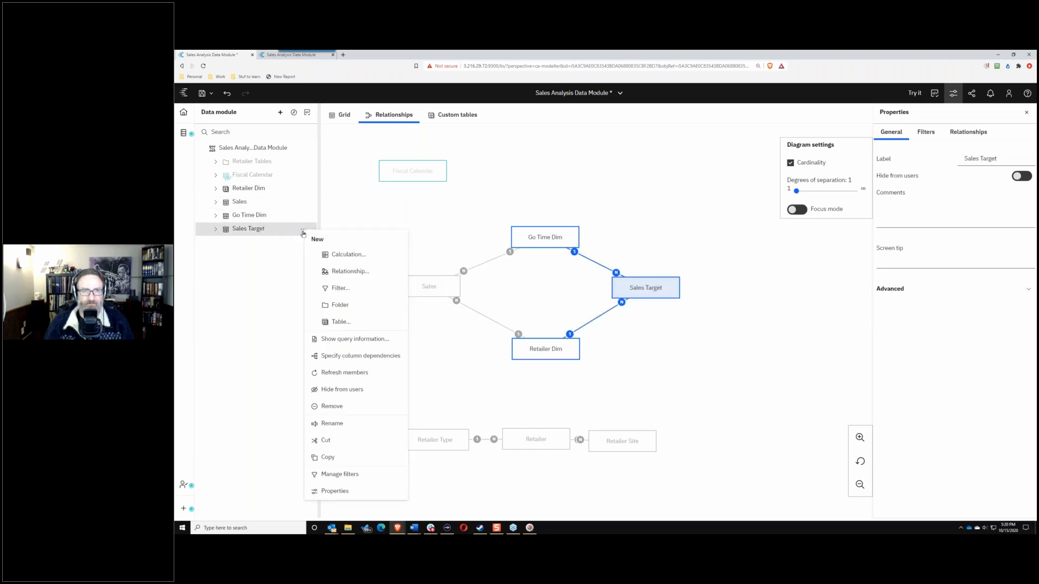
left_click(352, 288)
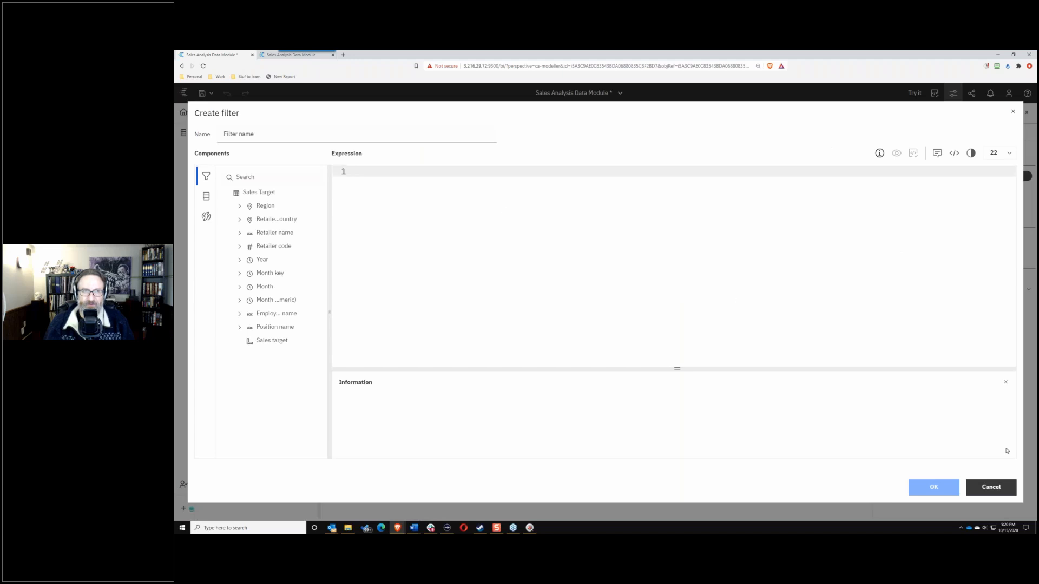
left_click(998, 487)
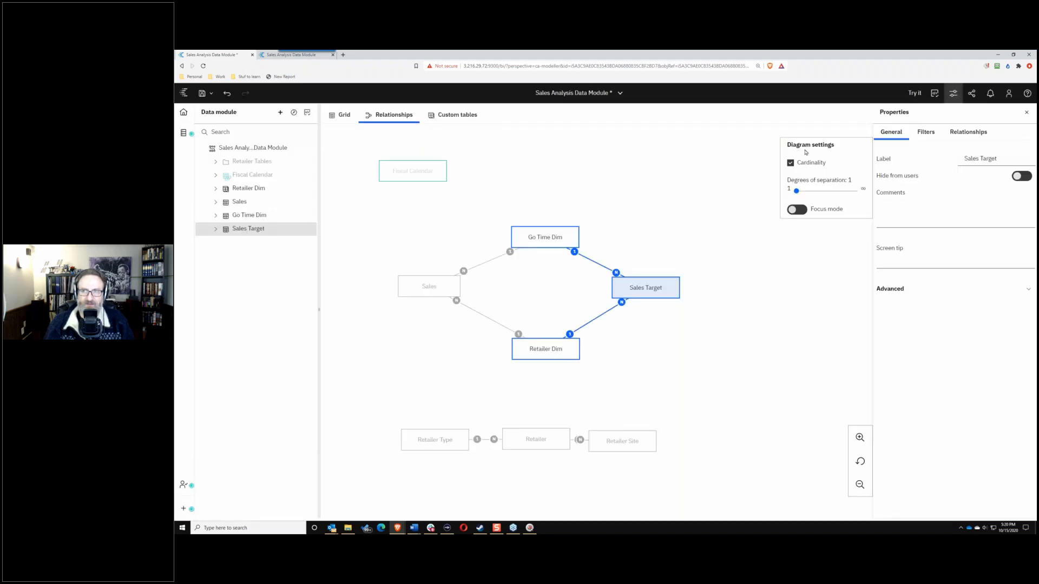
Step: In Sales Target's filter properties, pick Employee name and close its value filter unchanged
left_click(925, 132)
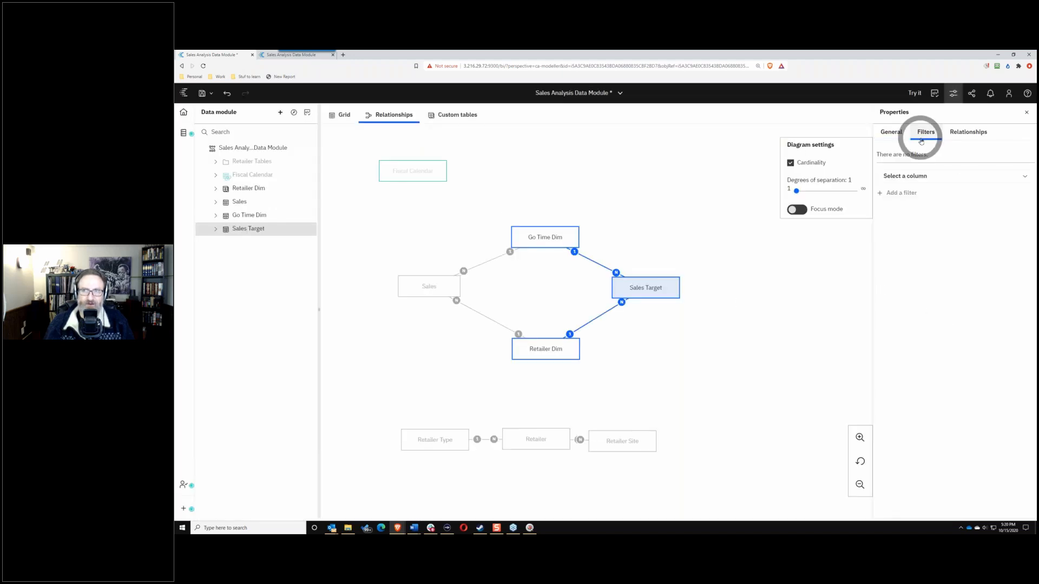
left_click(927, 178)
scroll(939, 226, "down", 3)
scroll(939, 226, "down", 1)
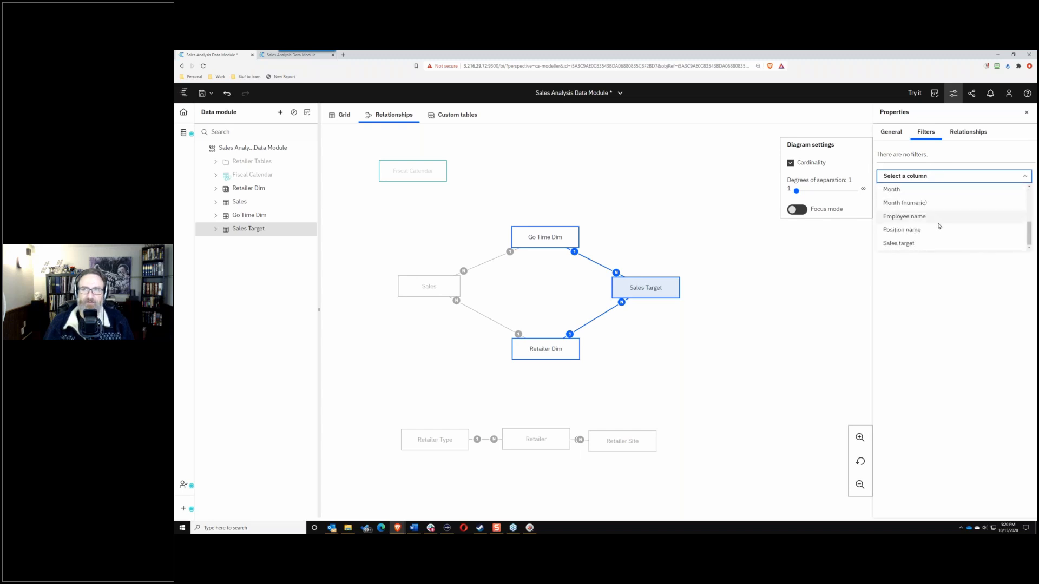
left_click(909, 215)
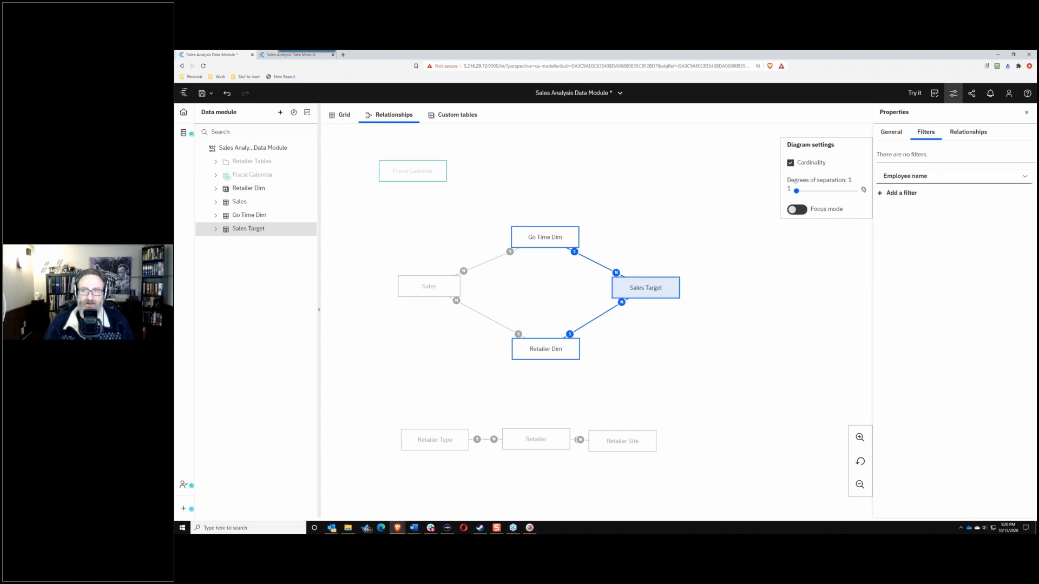
left_click(898, 193)
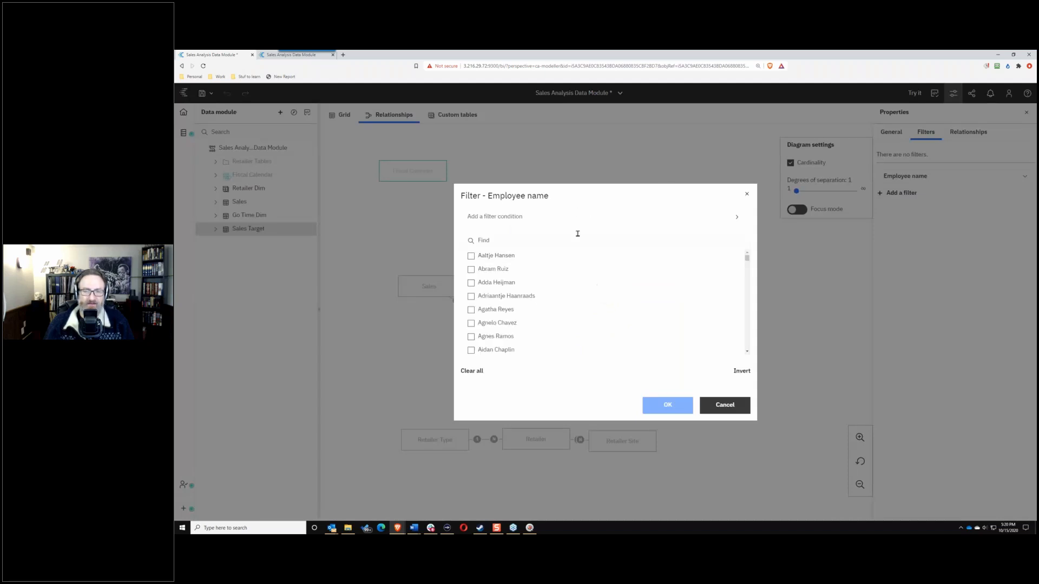
left_click(738, 400)
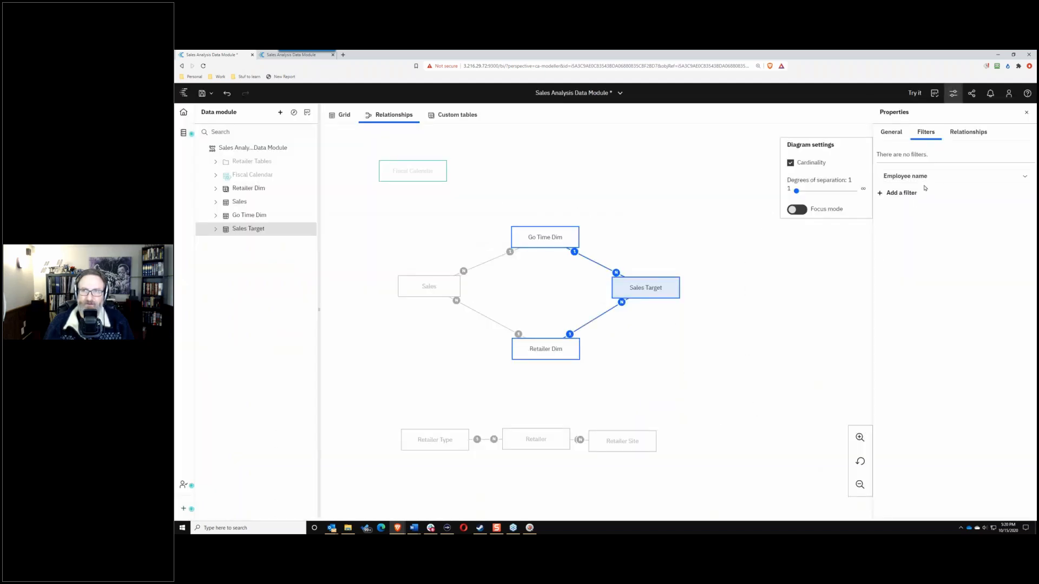
left_click(882, 195)
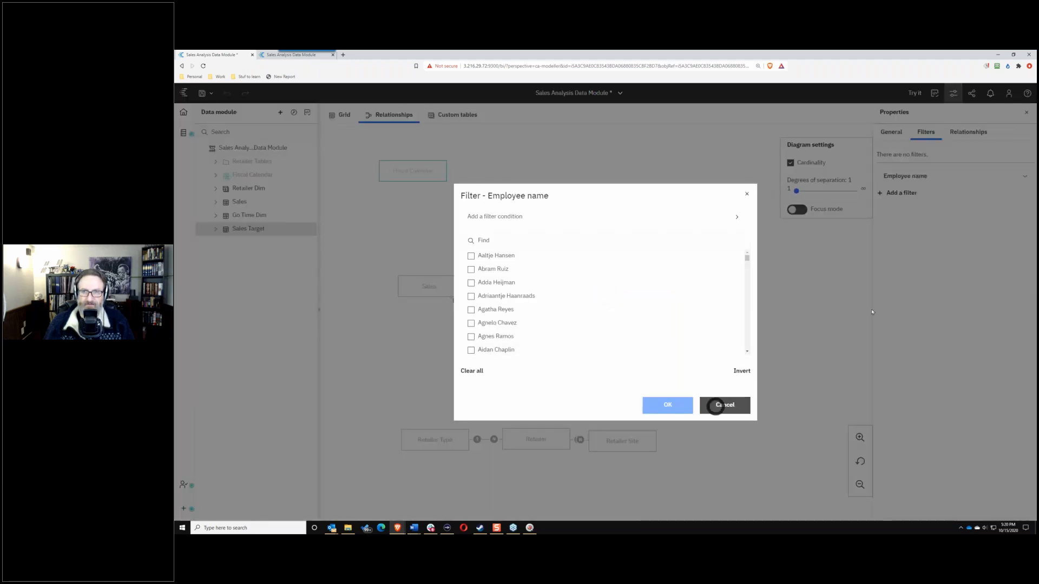
left_click(710, 406)
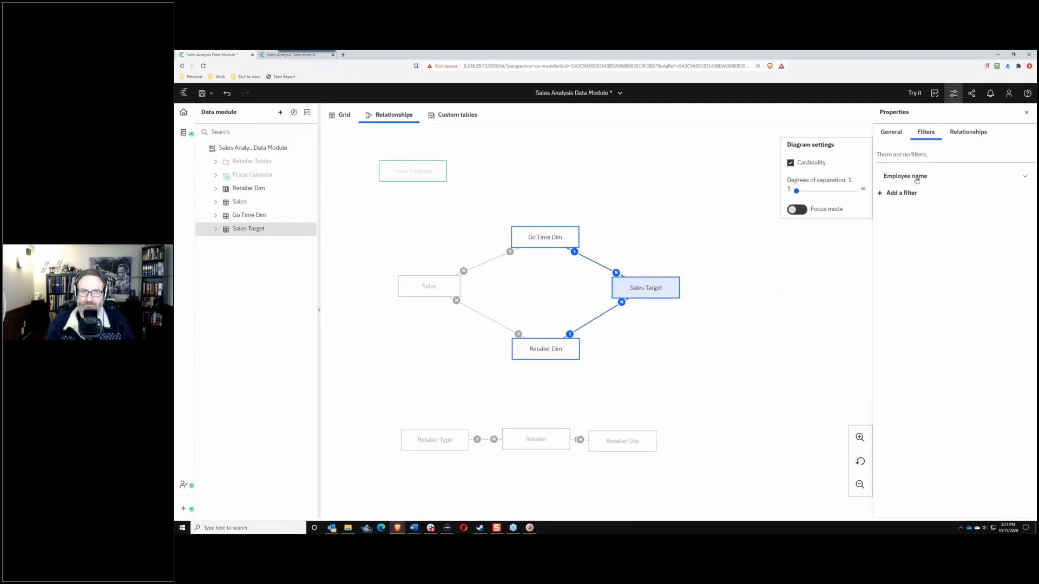
Step: Abandon an expression filter on Sales Target and save the Sales Analysis Data Module
left_click(1018, 175)
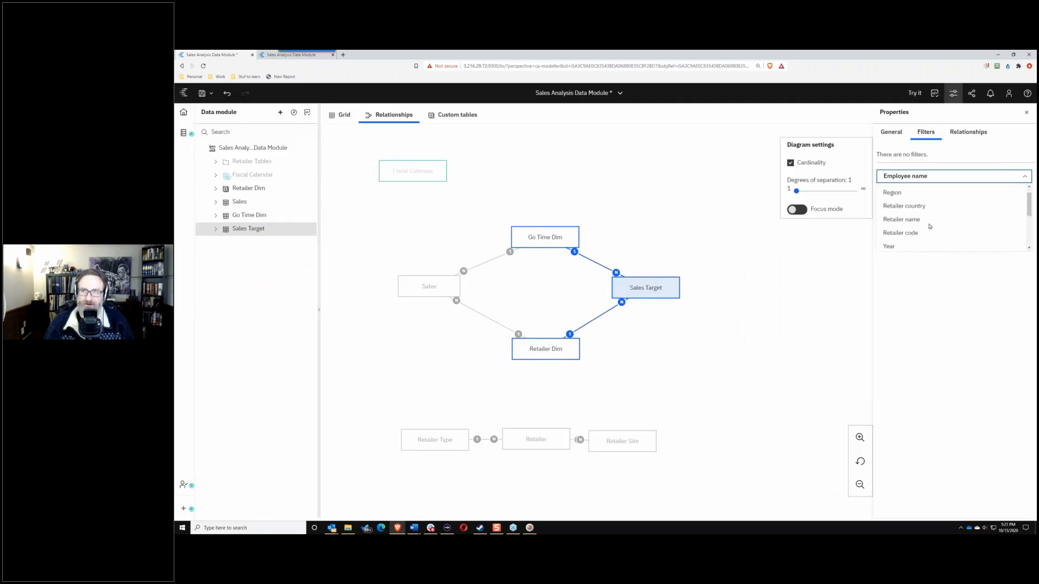
scroll(930, 226, "up", 1)
left_click(930, 189)
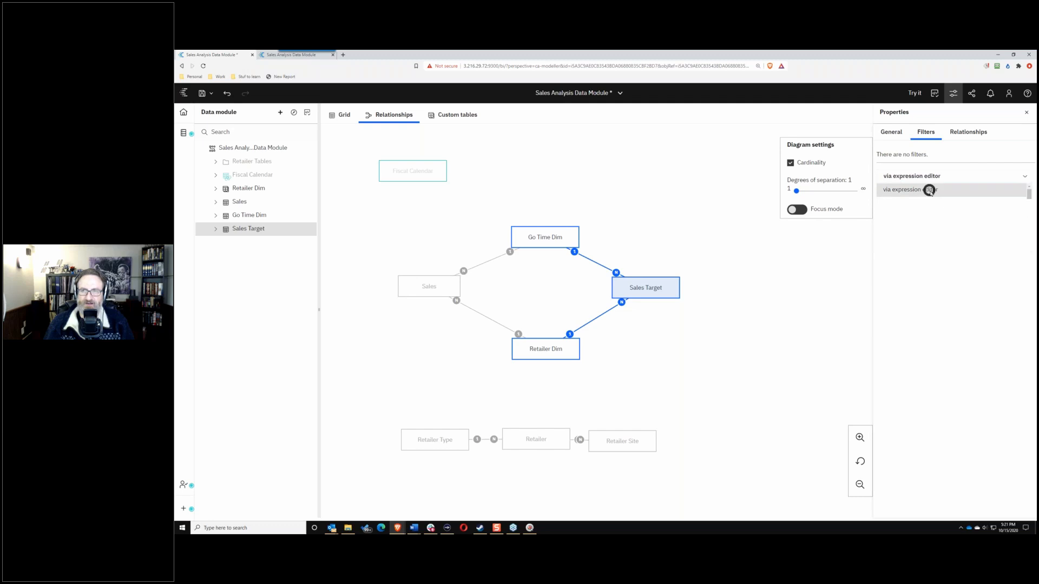
left_click(878, 194)
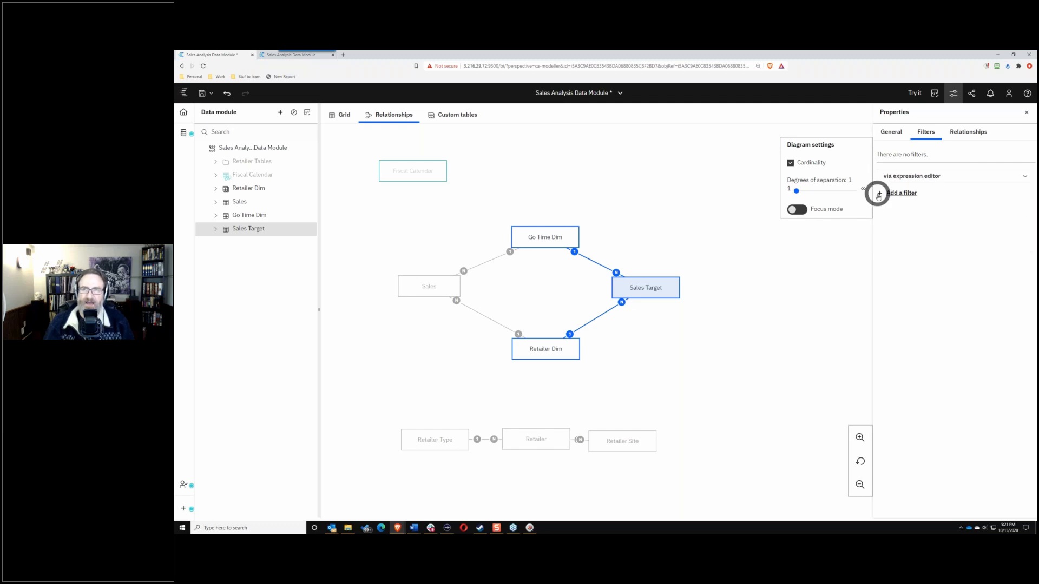
left_click(364, 173)
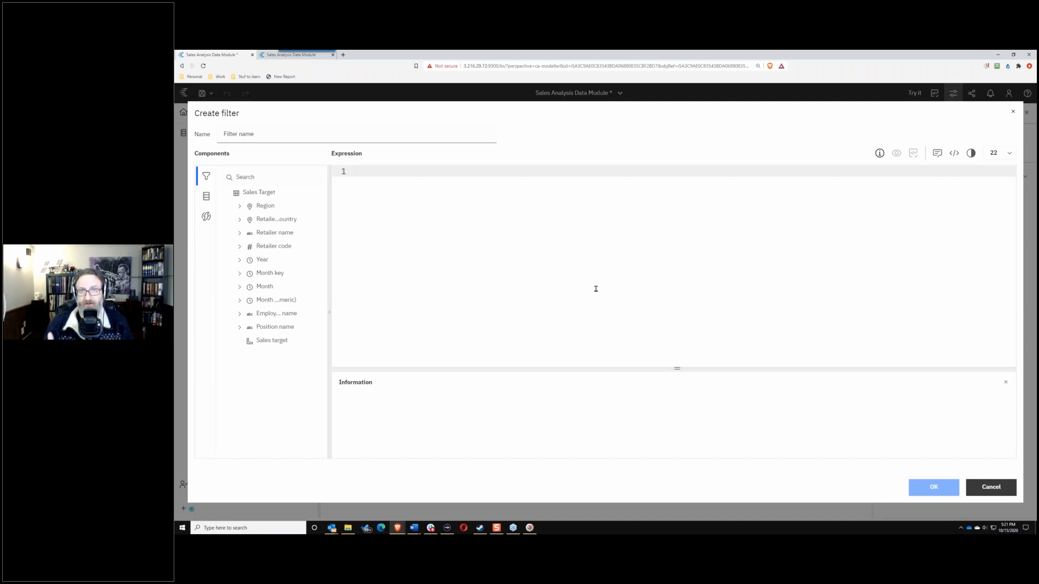
left_click(986, 487)
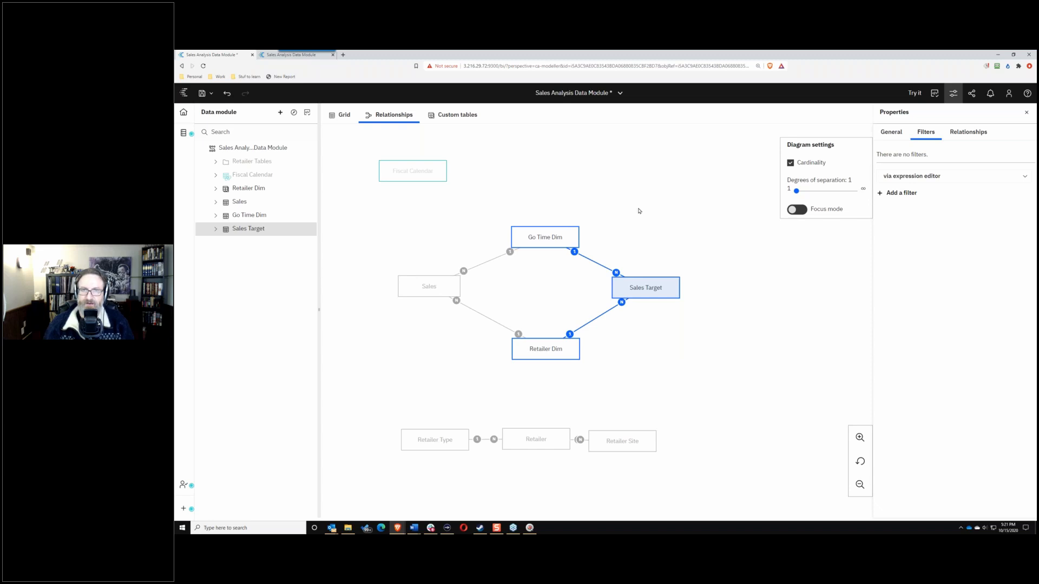
left_click(202, 94)
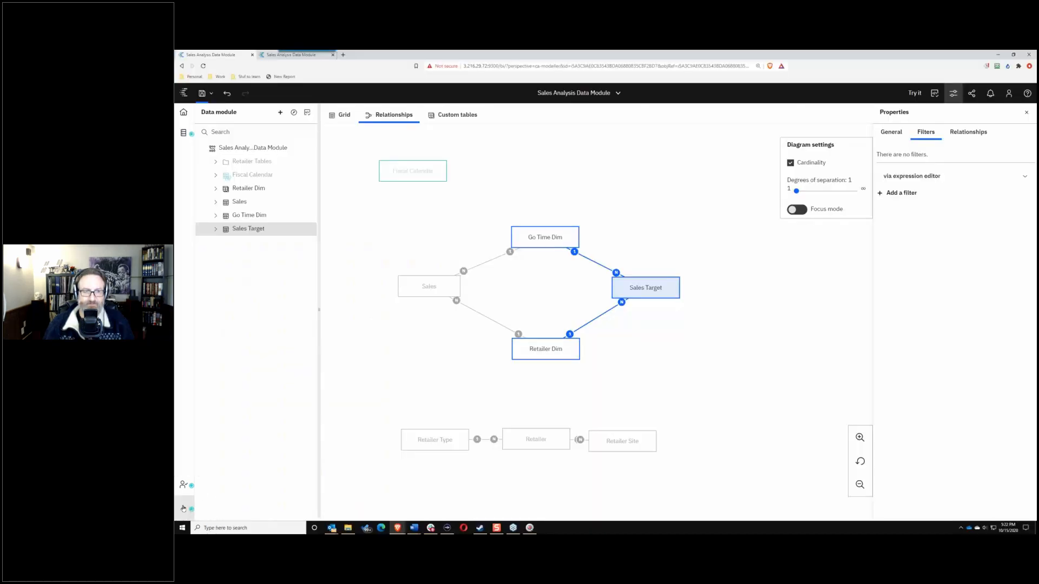
Step: Create a new data module from Team content > BACon users > RPD-Solyaris-Green > Sales Analysis Data Module
left_click(182, 508)
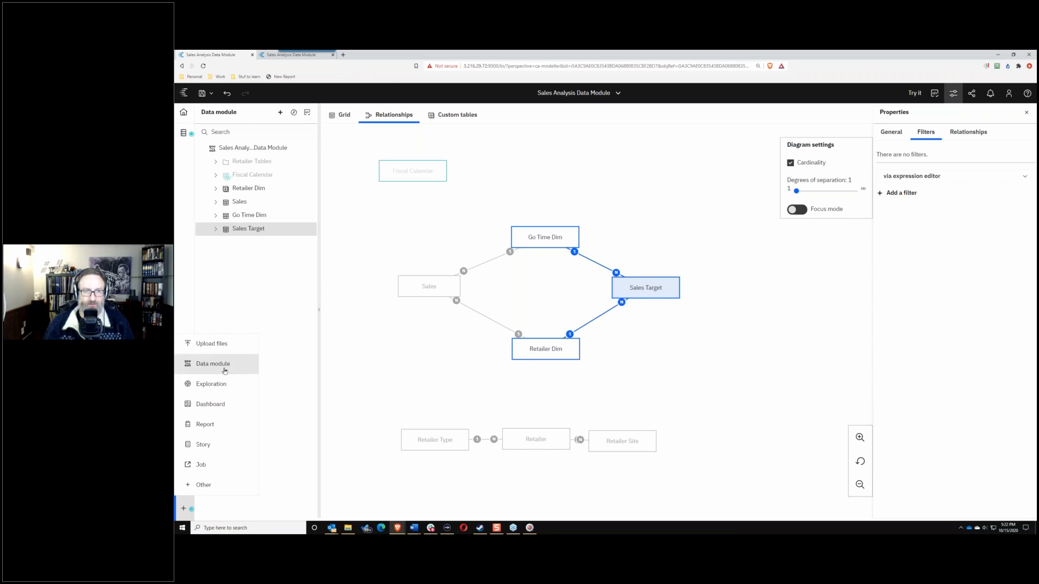
left_click(225, 370)
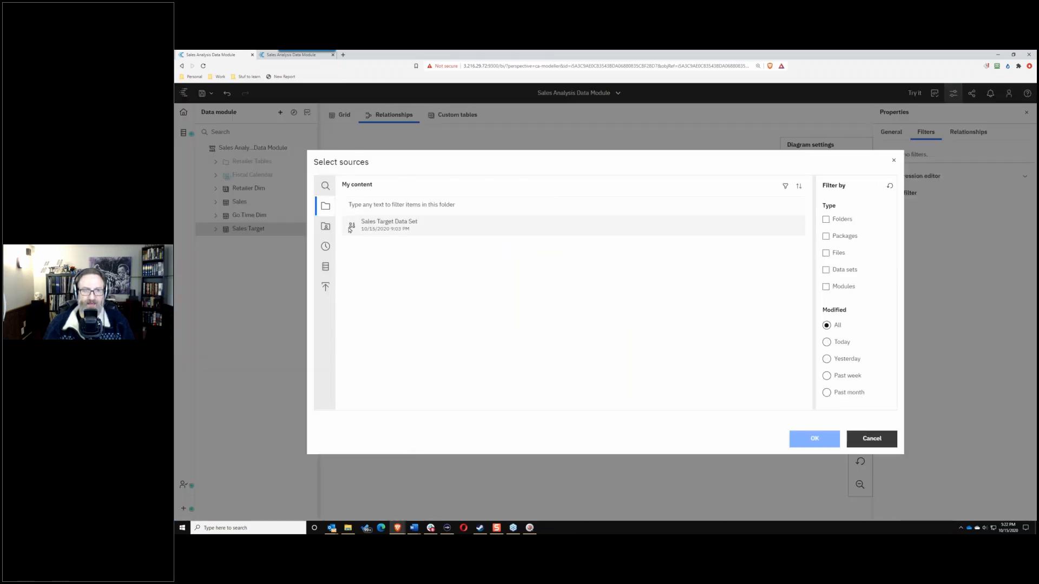
left_click(325, 228)
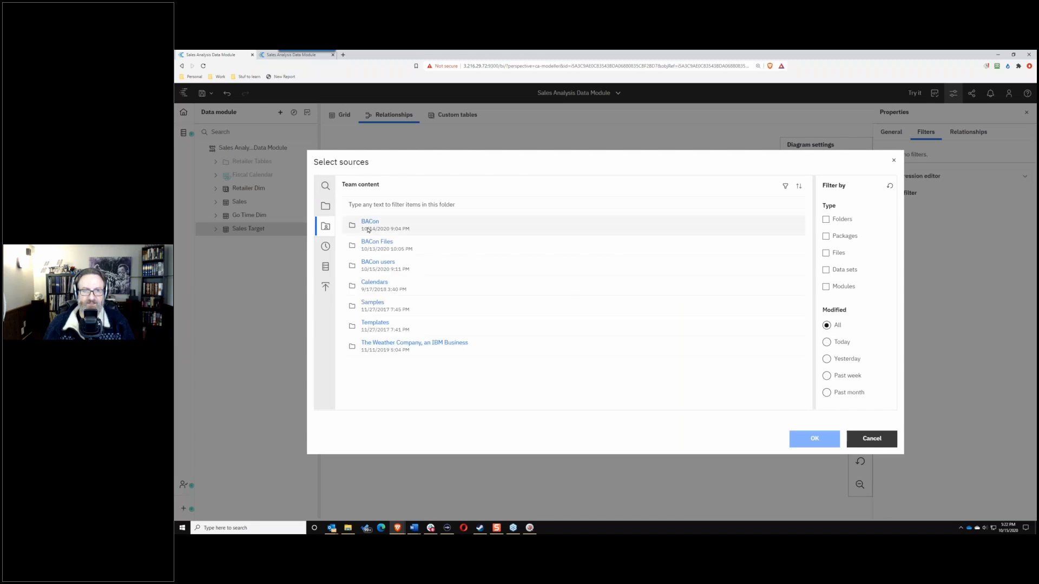
left_click(374, 261)
scroll(422, 329, "down", 10)
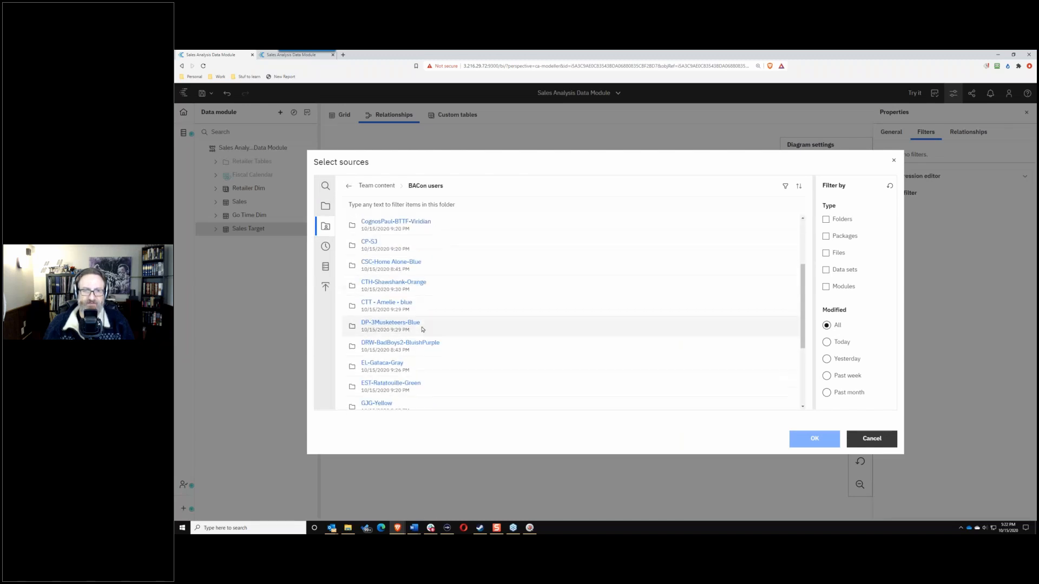
scroll(422, 329, "down", 5)
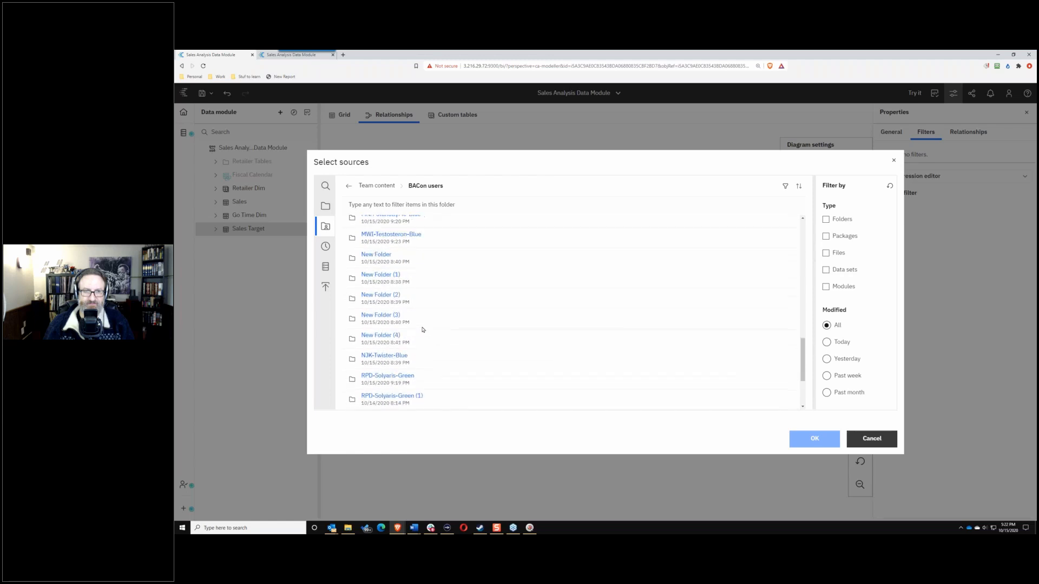
scroll(412, 347, "up", 3)
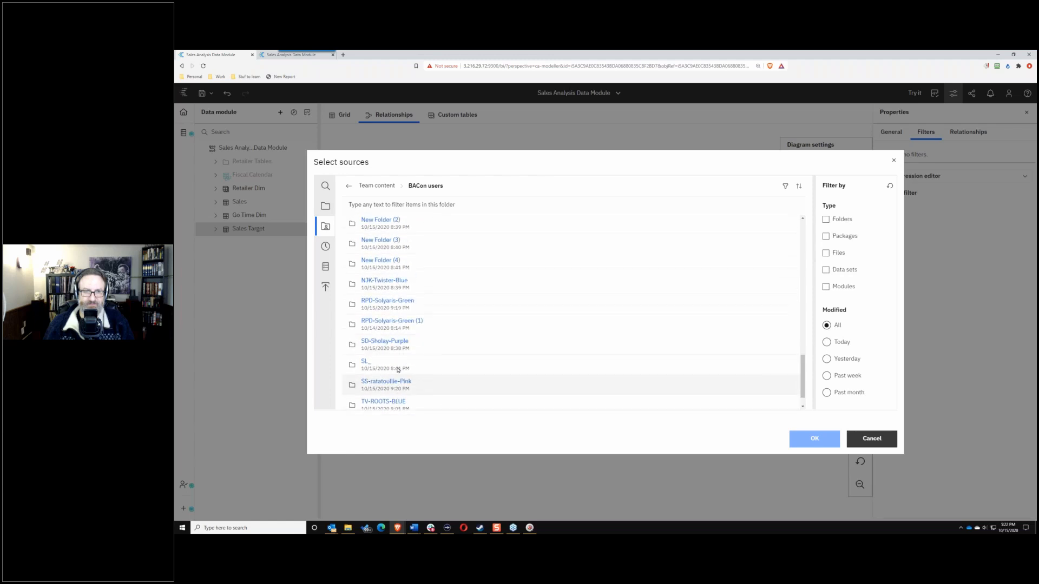
left_click(387, 343)
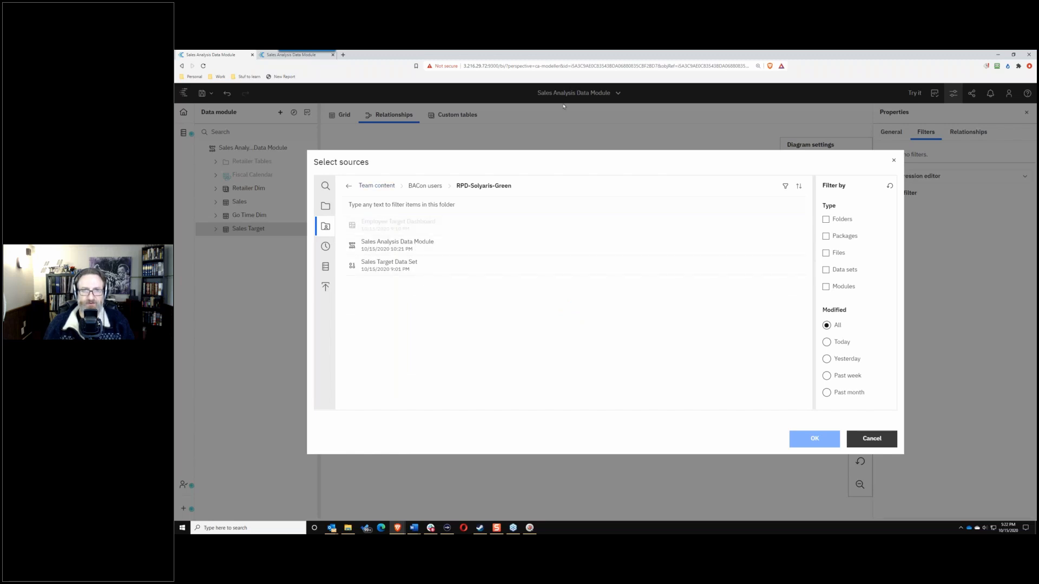
left_click(376, 254)
left_click(806, 436)
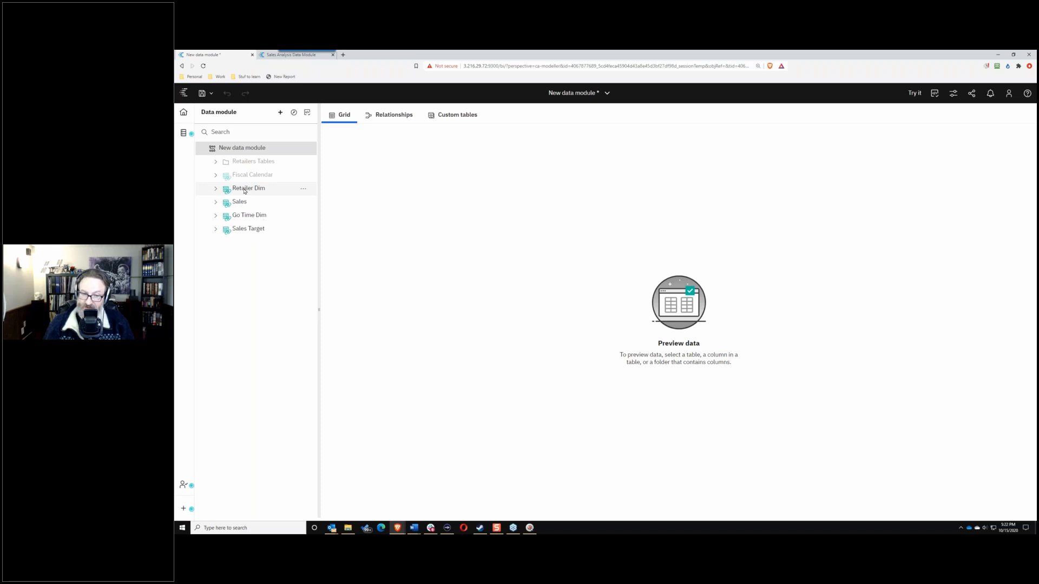
left_click(215, 189)
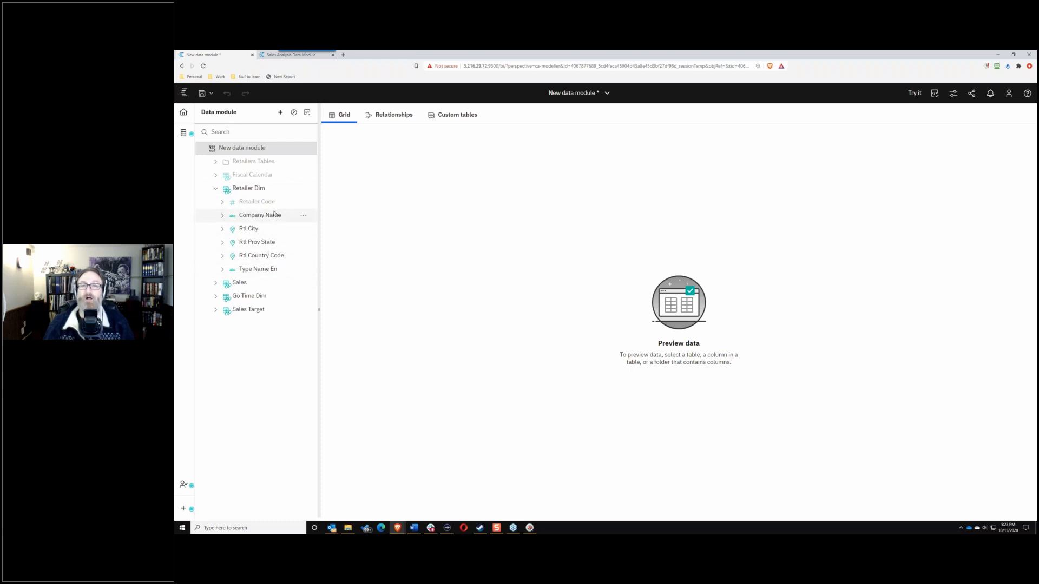
left_click(216, 189)
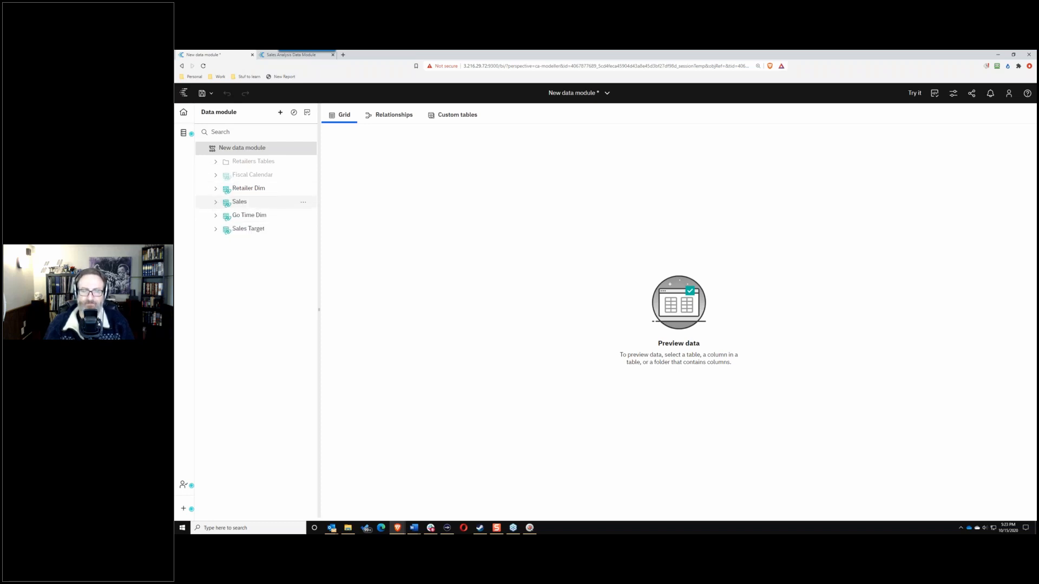
left_click(304, 190)
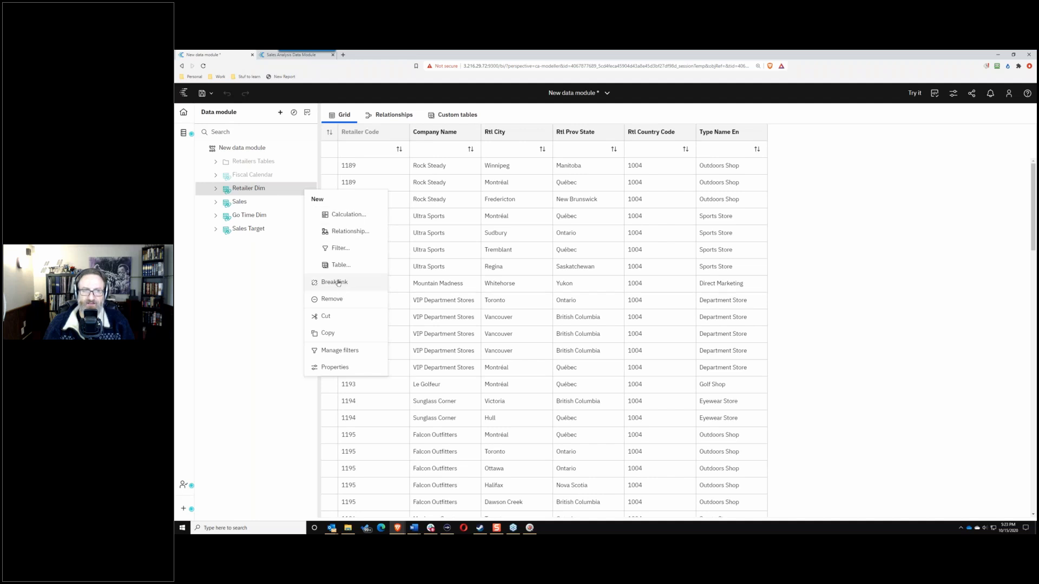
left_click(216, 190)
left_click(216, 191)
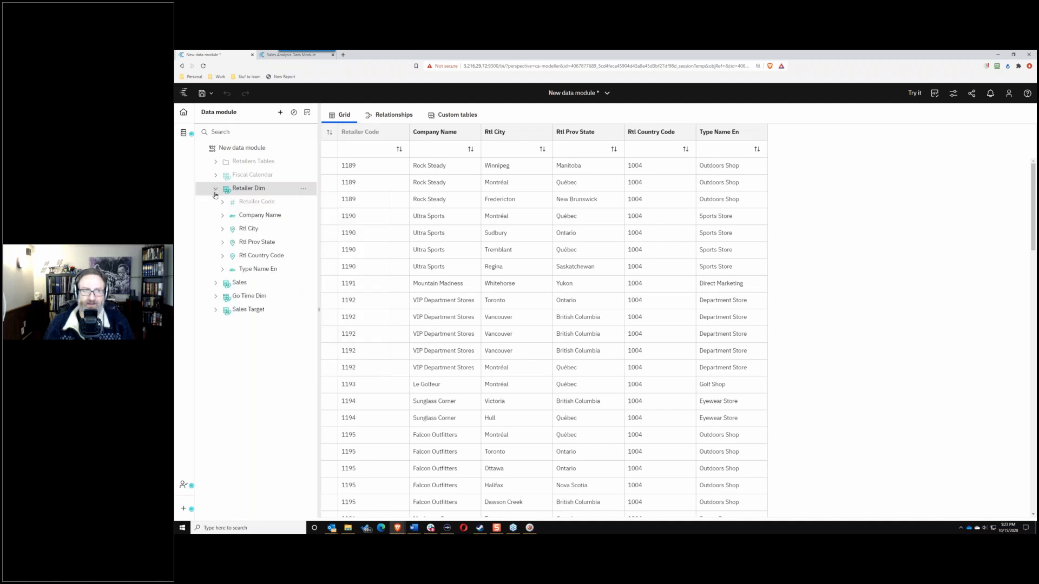
left_click(217, 282)
left_click(215, 202)
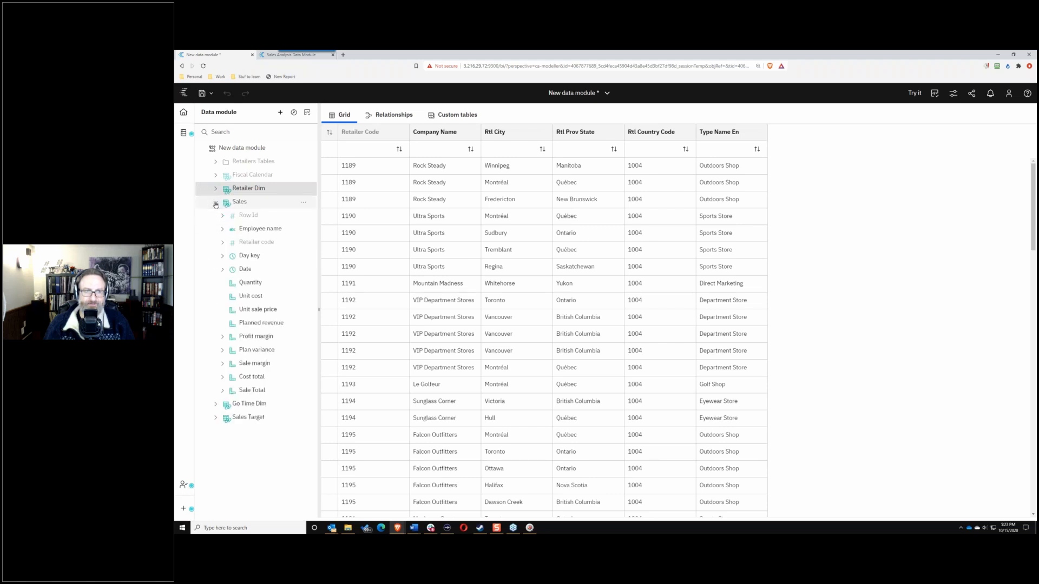
left_click(276, 378)
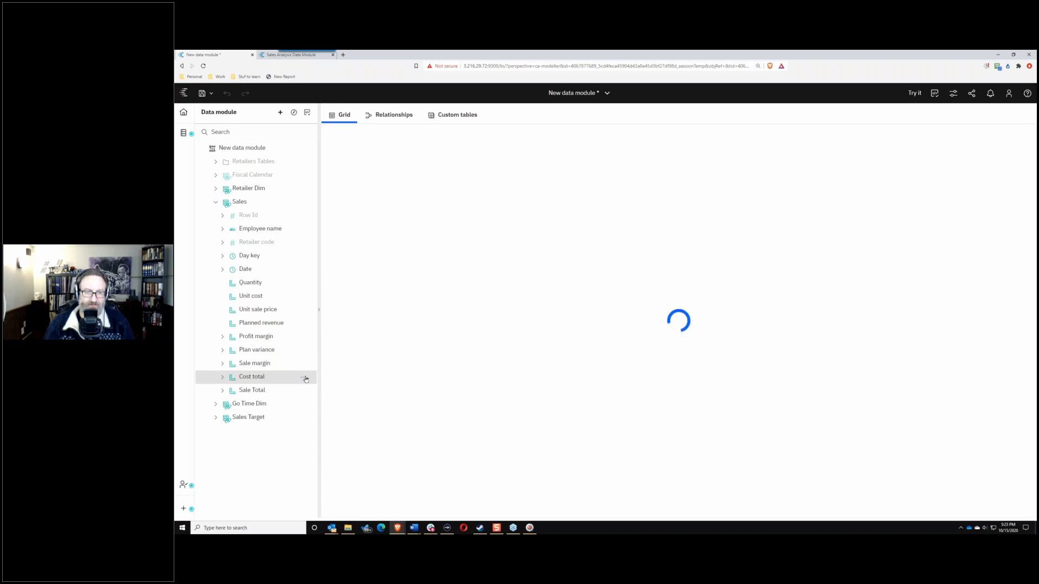
left_click(304, 378)
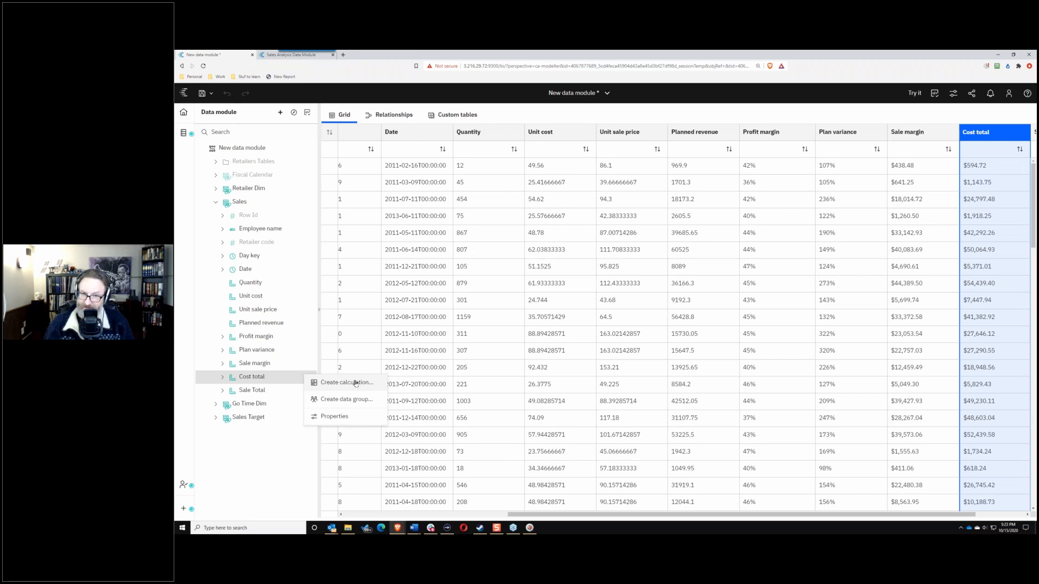
left_click(216, 202)
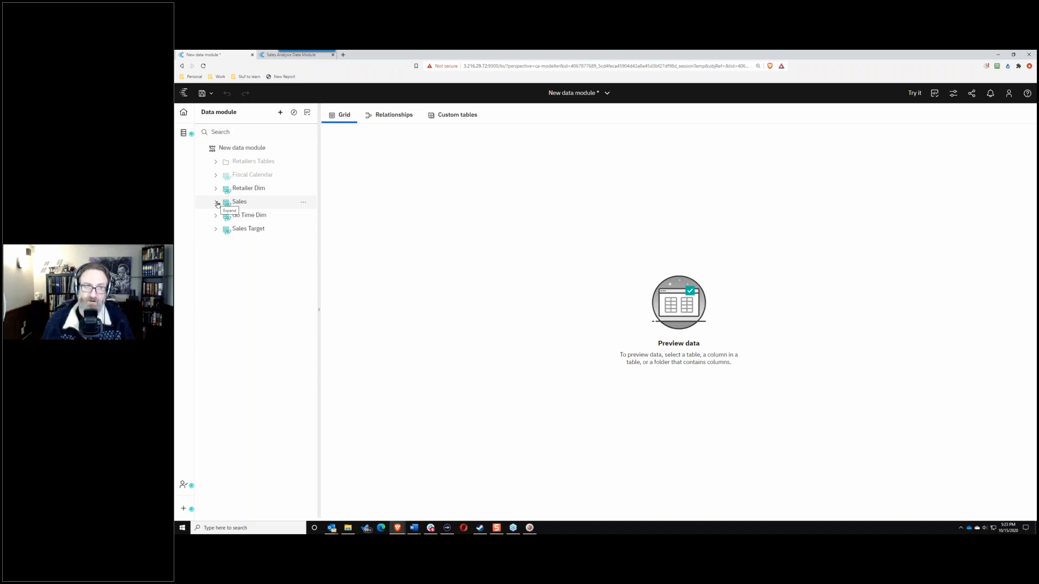
Step: Check the Add sources menu, then display the new module's Relationships diagram
left_click(281, 113)
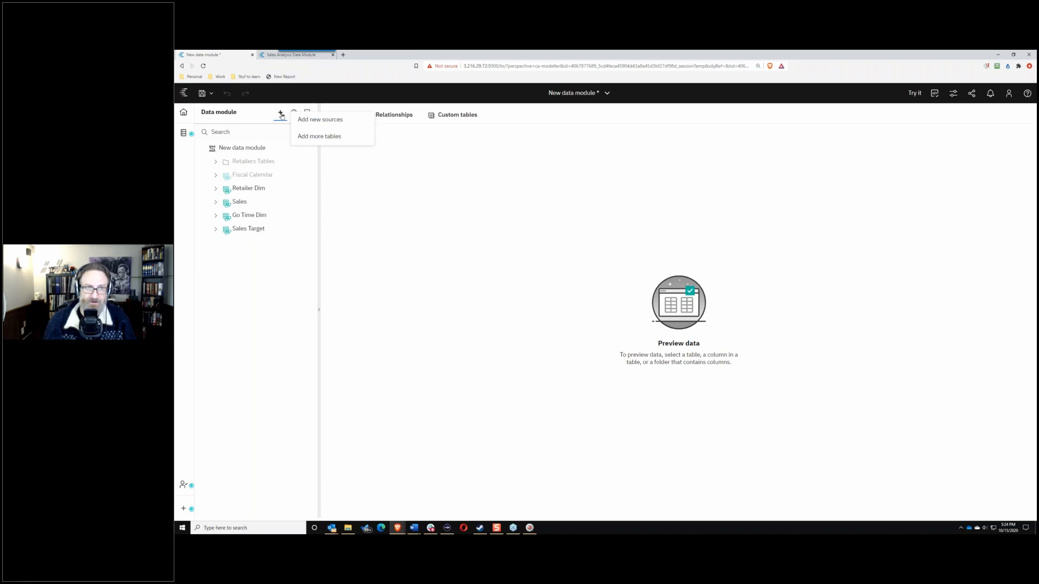
left_click(291, 321)
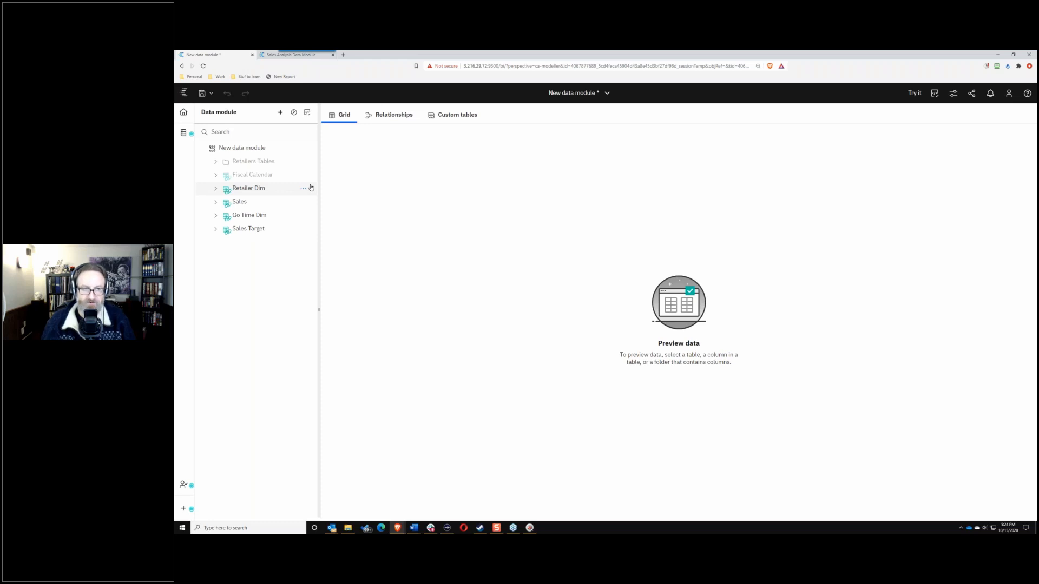
left_click(396, 114)
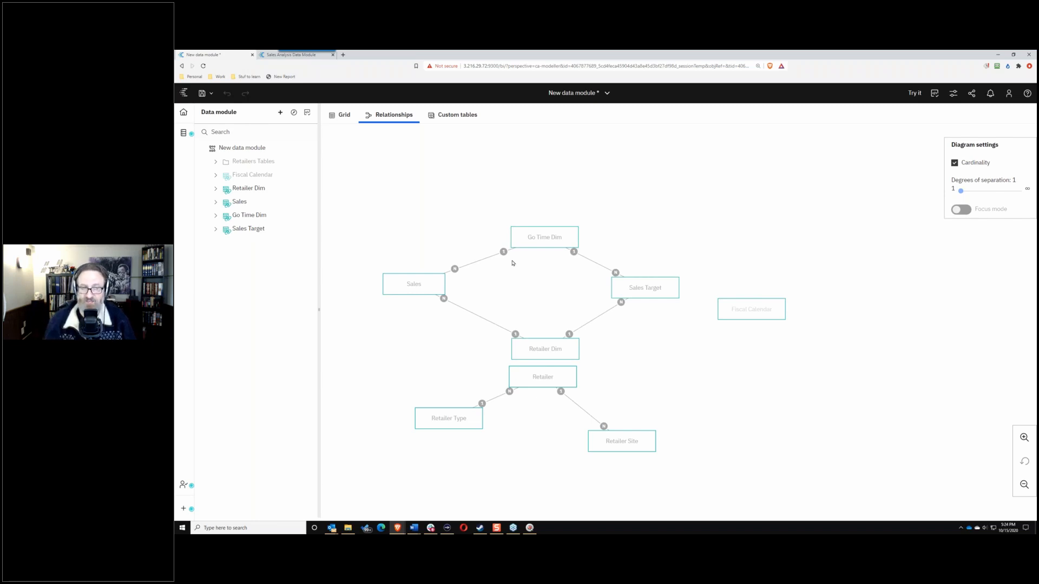
left_click(304, 188)
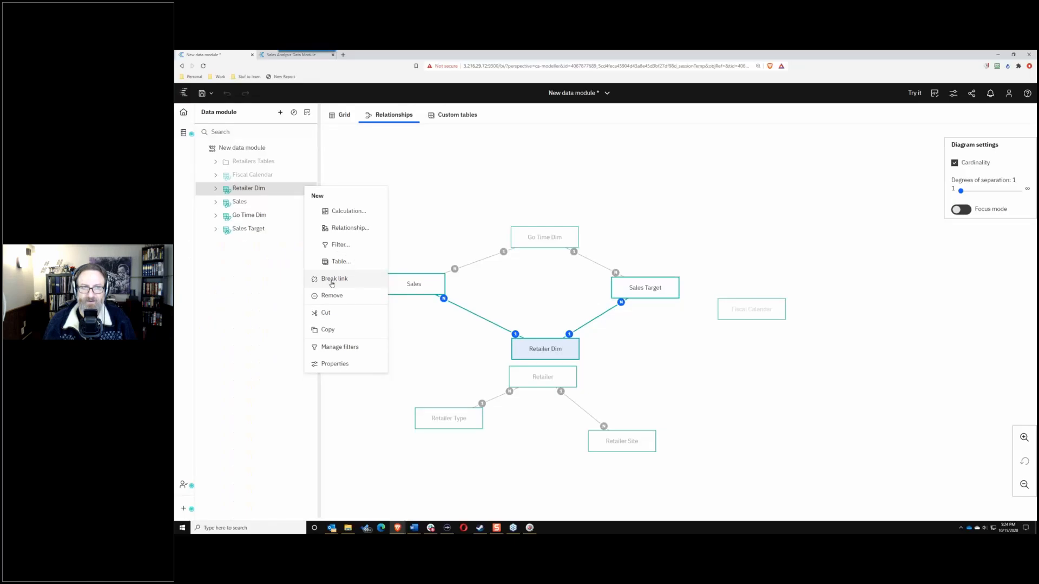
left_click(330, 280)
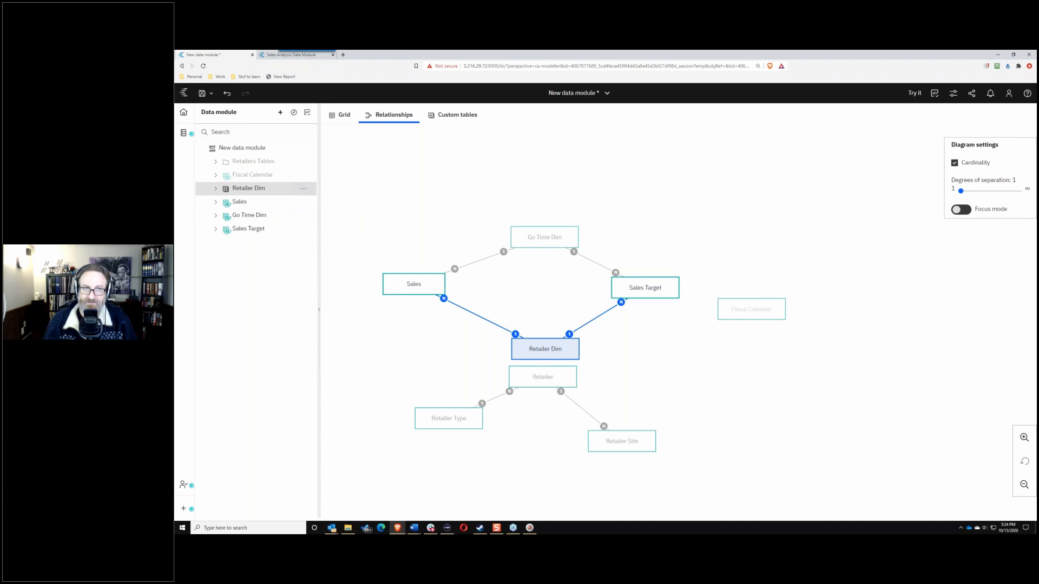
left_click(304, 189)
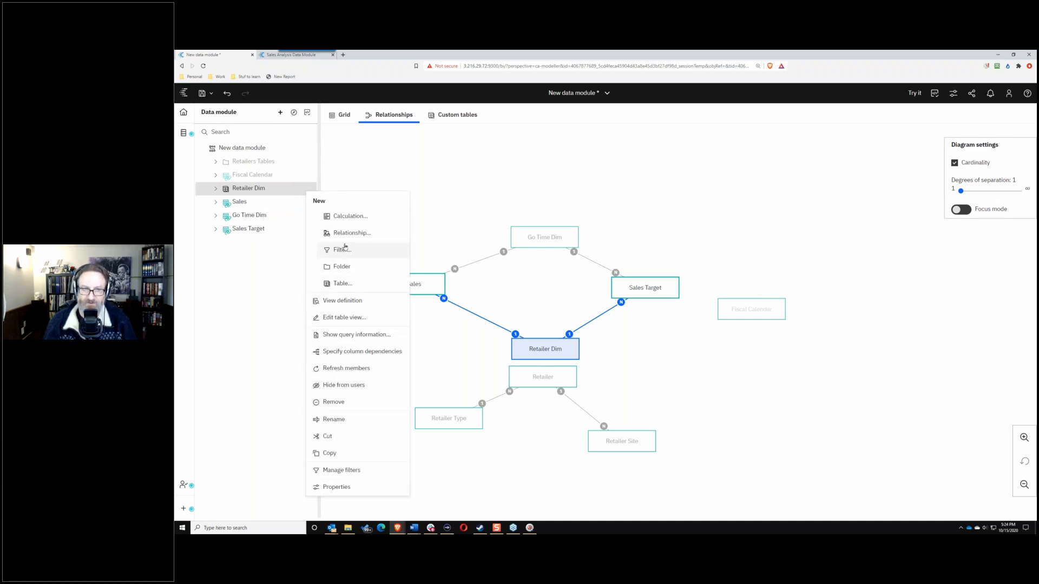
left_click(304, 191)
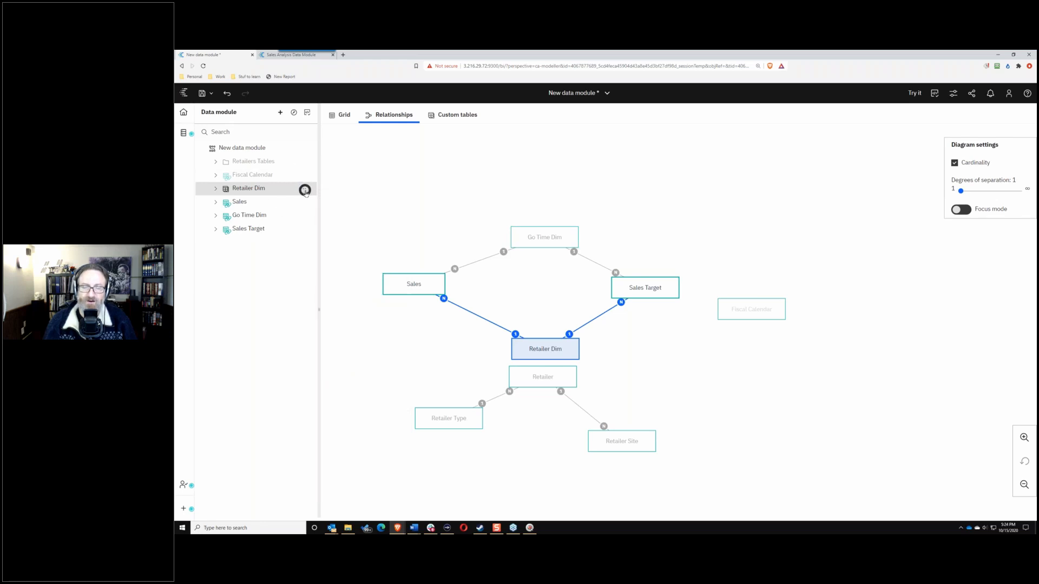
left_click(304, 189)
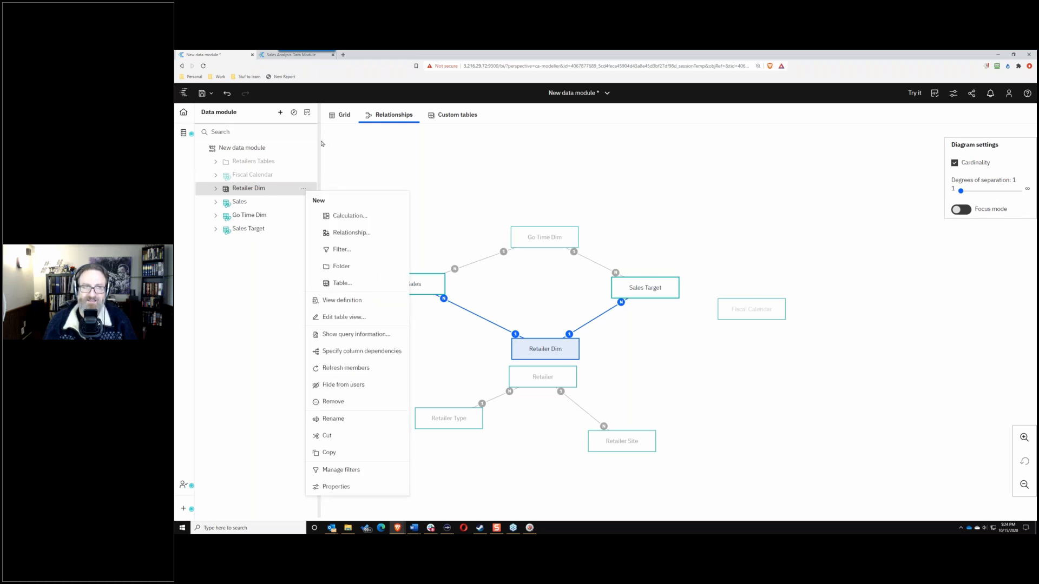
key("ctrl+z")
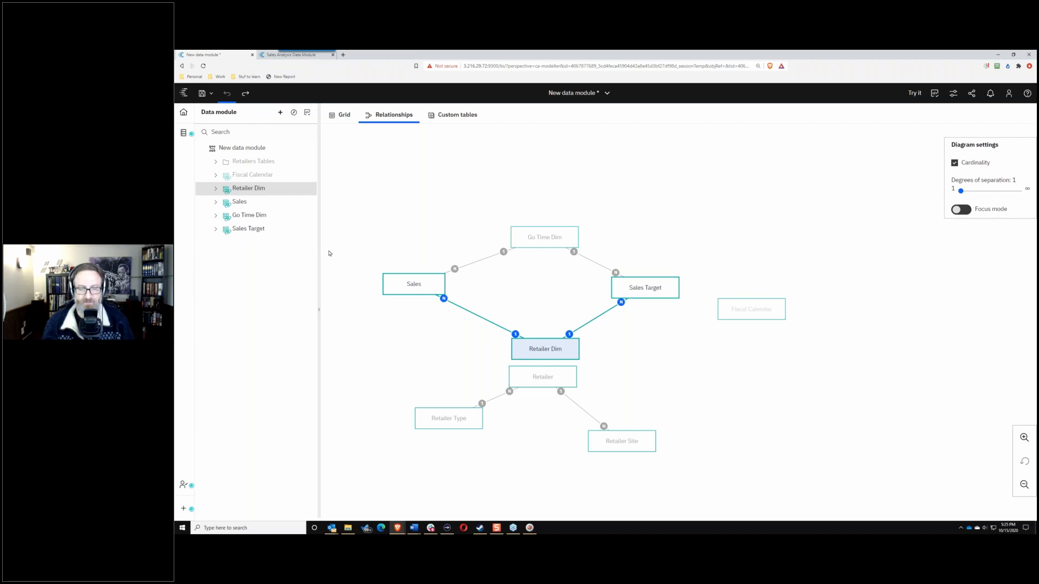
Step: Move the Retailer table box slightly lower in the relationship diagram
mouse_move(524, 378)
left_mouse_down()
mouse_move(512, 402)
mouse_move(573, 309)
mouse_move(555, 388)
mouse_move(529, 385)
left_mouse_up()
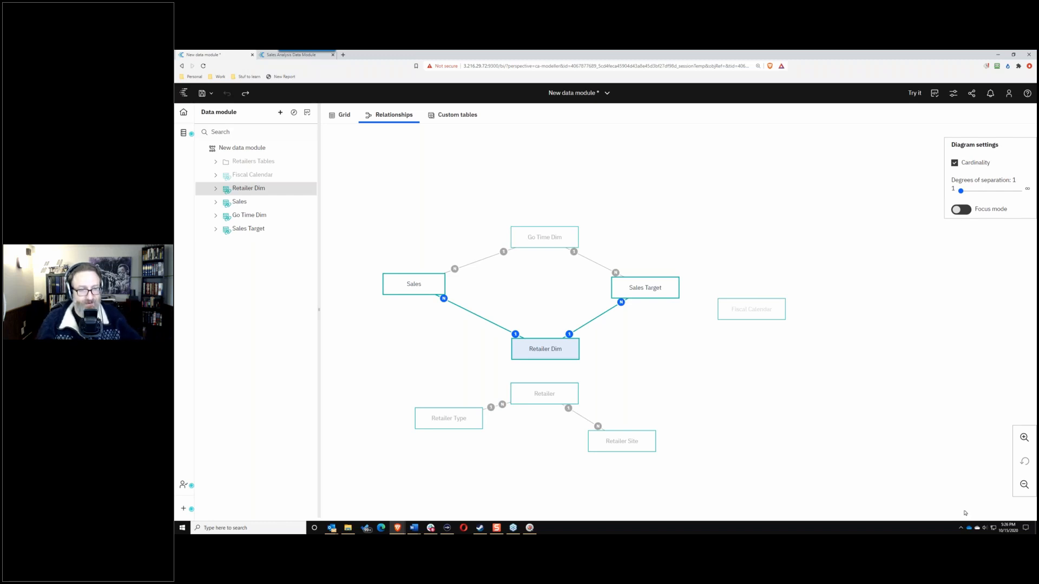
left_click(184, 509)
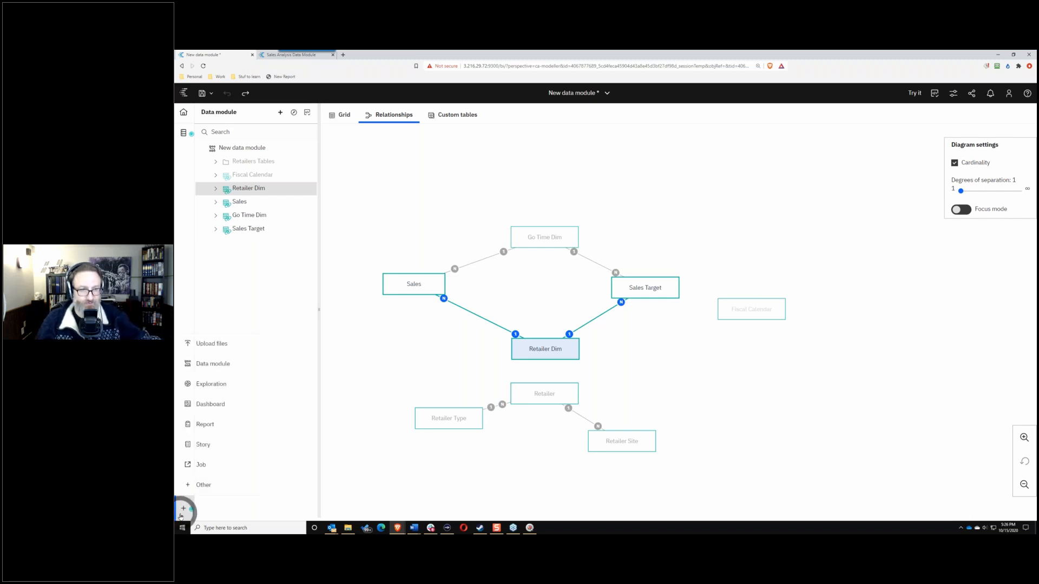
Step: Create a new report from the Blank template and begin choosing its data source
left_click(205, 424)
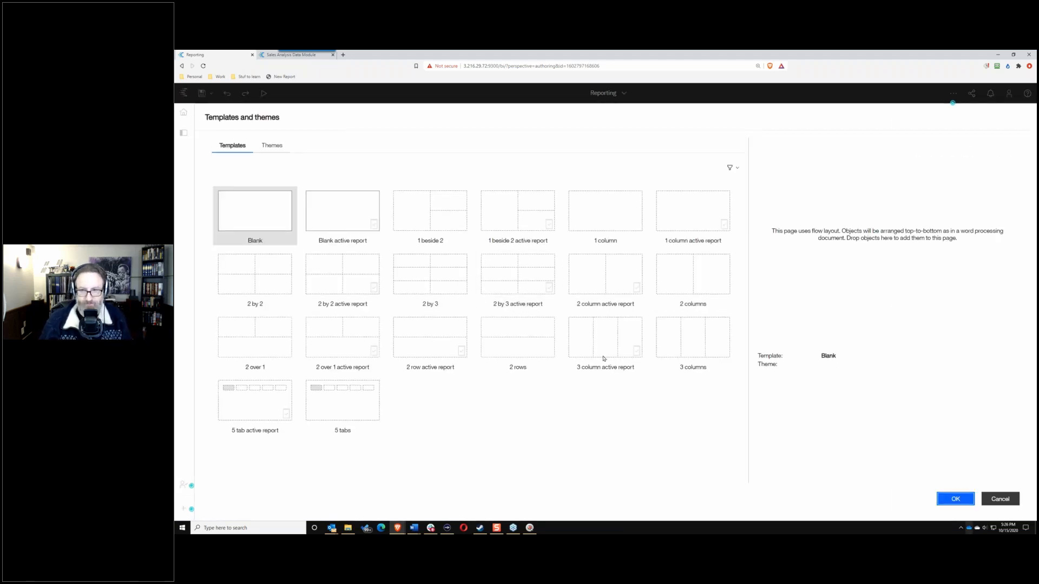
left_click(955, 498)
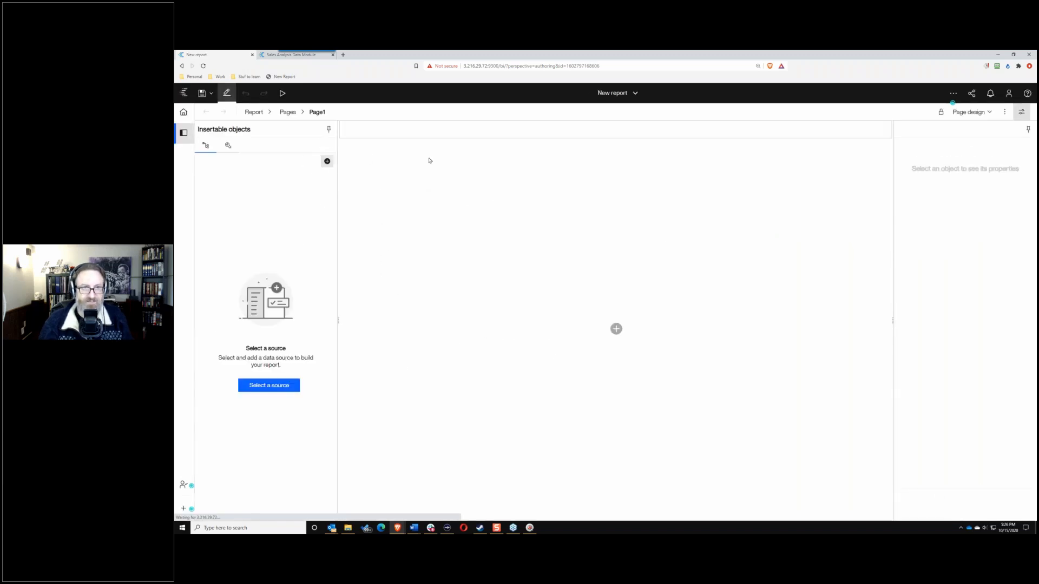
left_click(327, 160)
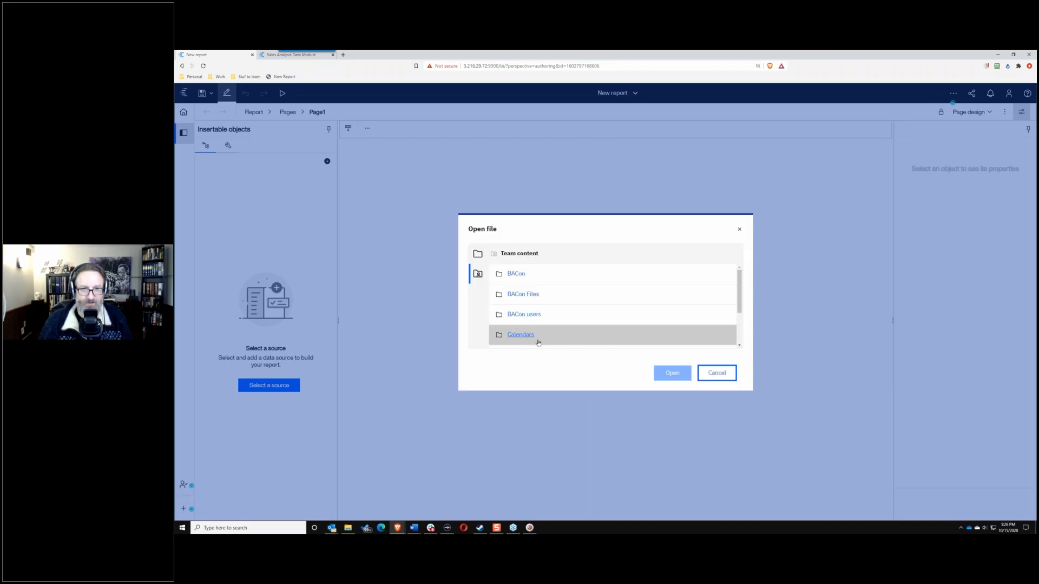
Step: Browse to BACon users > RPD-Solyaris-Green, then close the source picker without adding a source
double_click(535, 314)
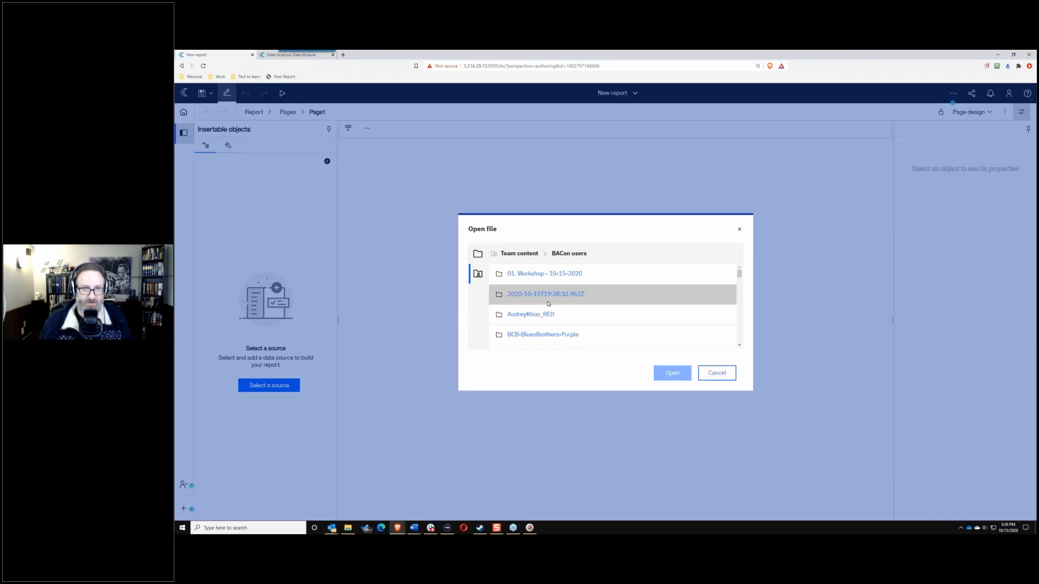
scroll(535, 303, "down", 5)
scroll(533, 331, "down", 6)
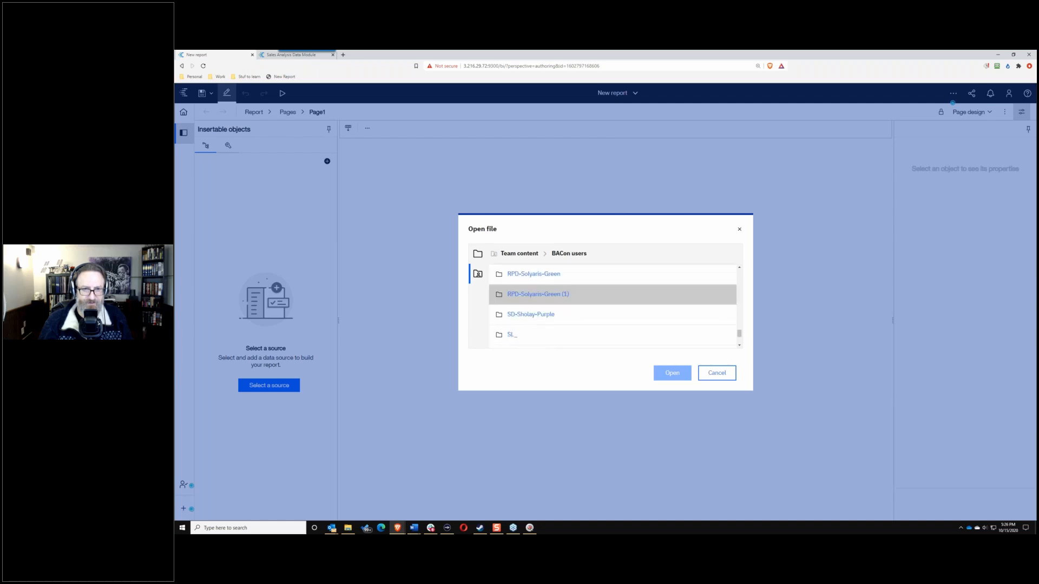
double_click(536, 318)
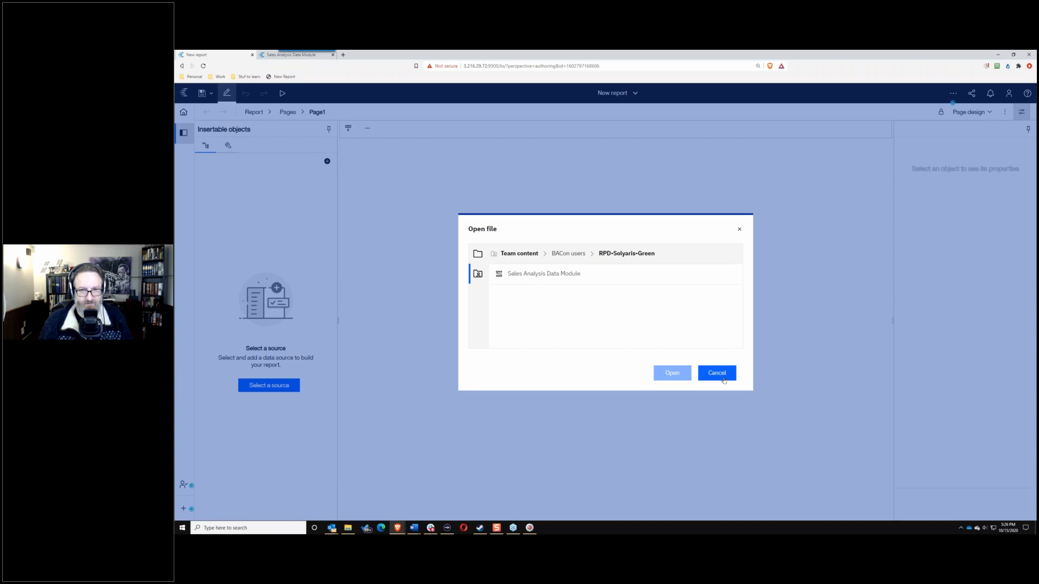
left_click(706, 372)
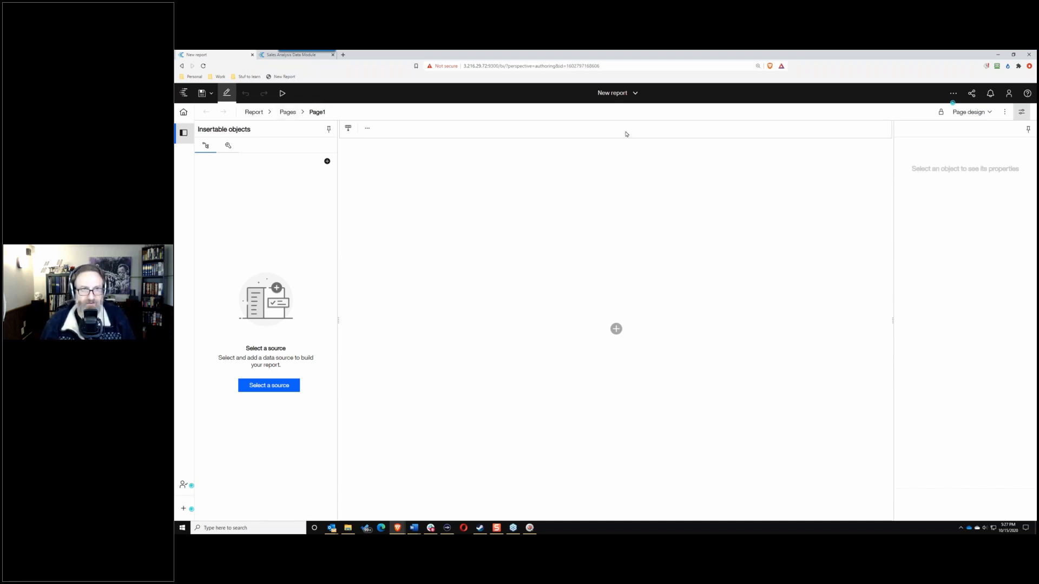
left_click(617, 94)
Step: Return to Sales Analysis Data Module and start a Retailer security definition, adding users or groups
left_click(597, 134)
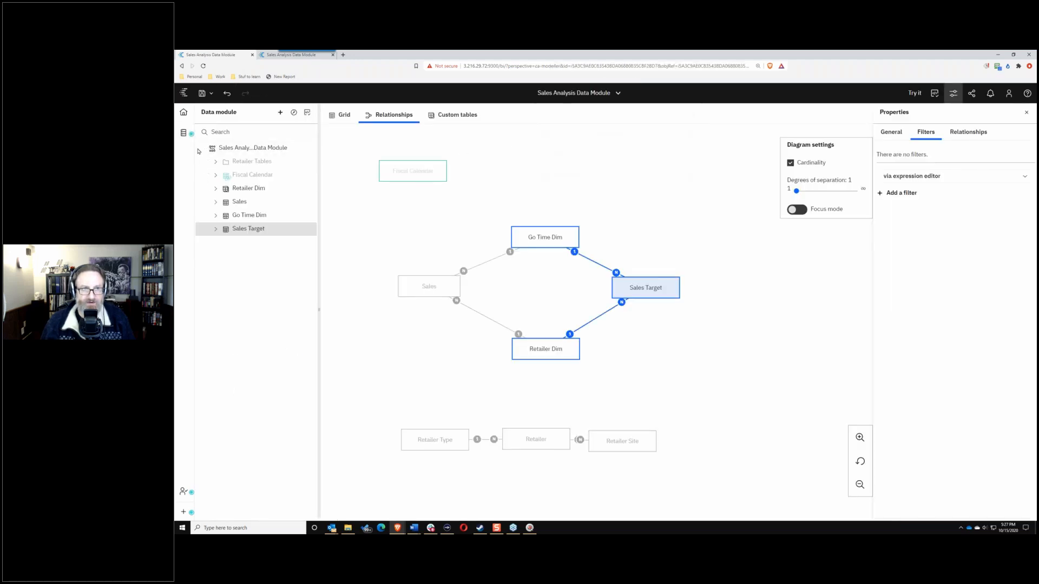
left_click(184, 133)
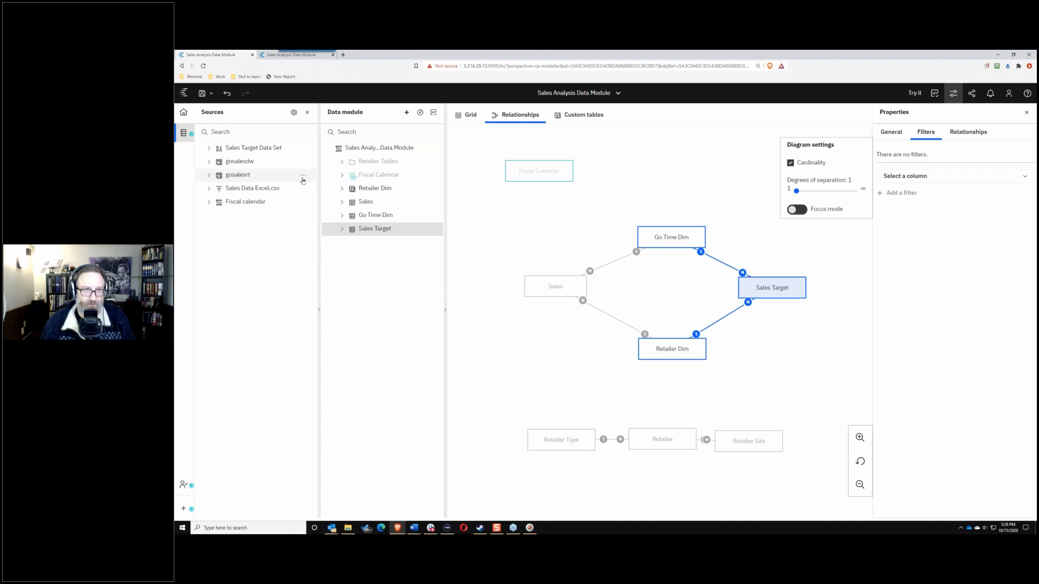
left_click(303, 177)
left_click(208, 176)
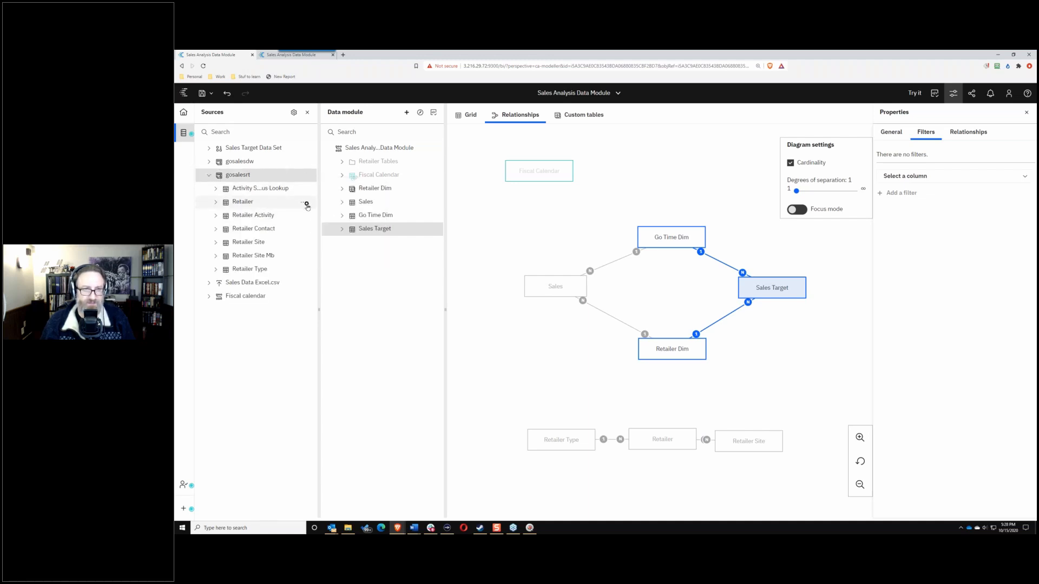
left_click(307, 204)
left_click(352, 210)
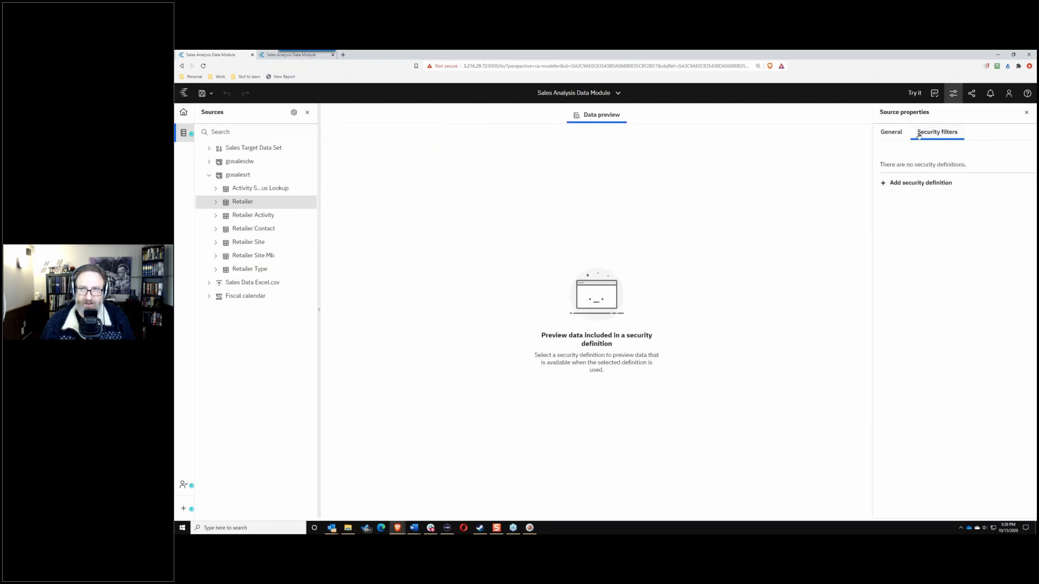
left_click(885, 183)
left_click(559, 222)
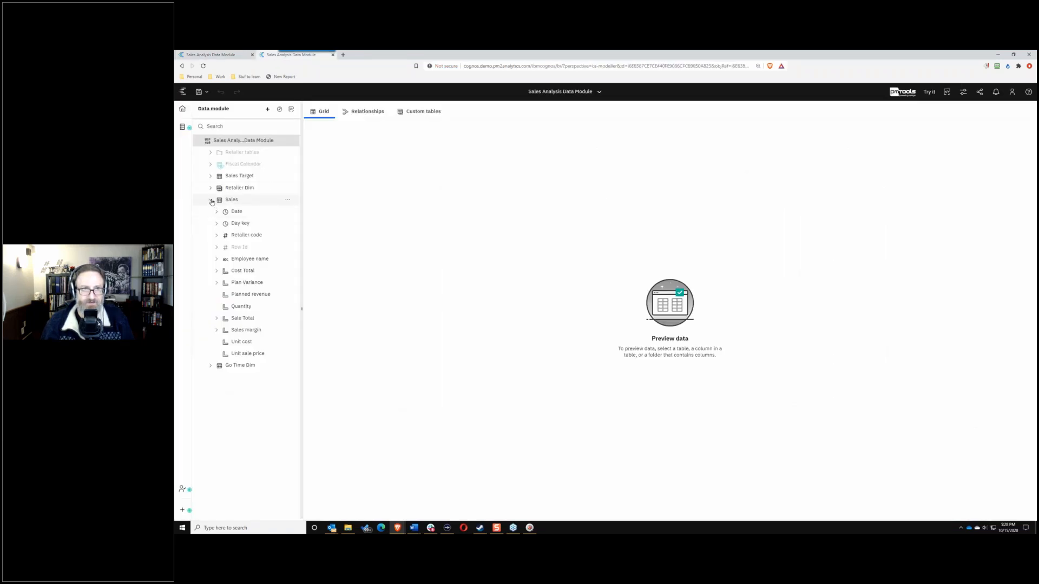
Step: Reopen Retailer's data security, start a definition, browse the directory, then cancel both dialogs
left_click(182, 126)
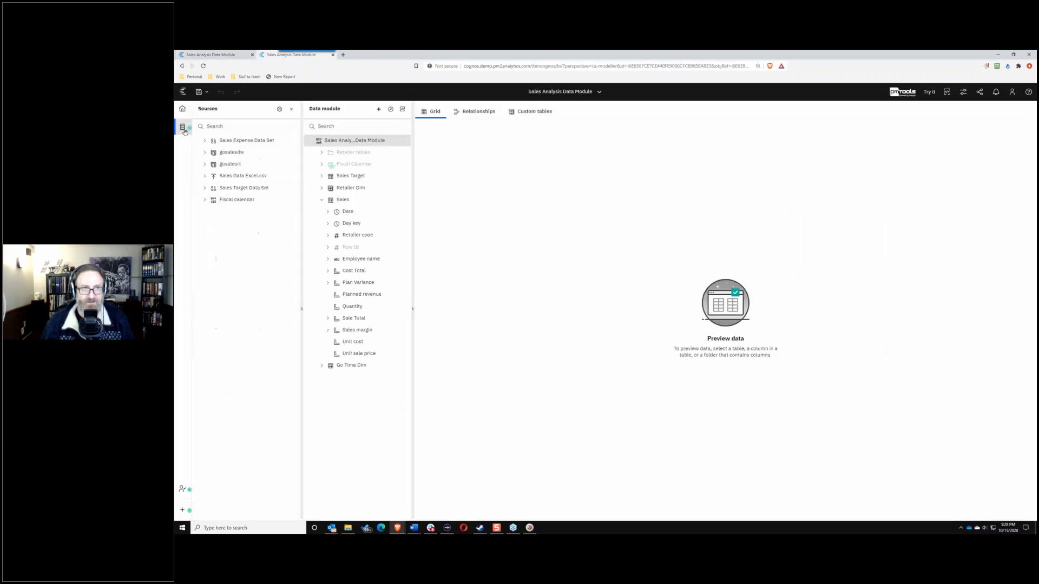
left_click(202, 165)
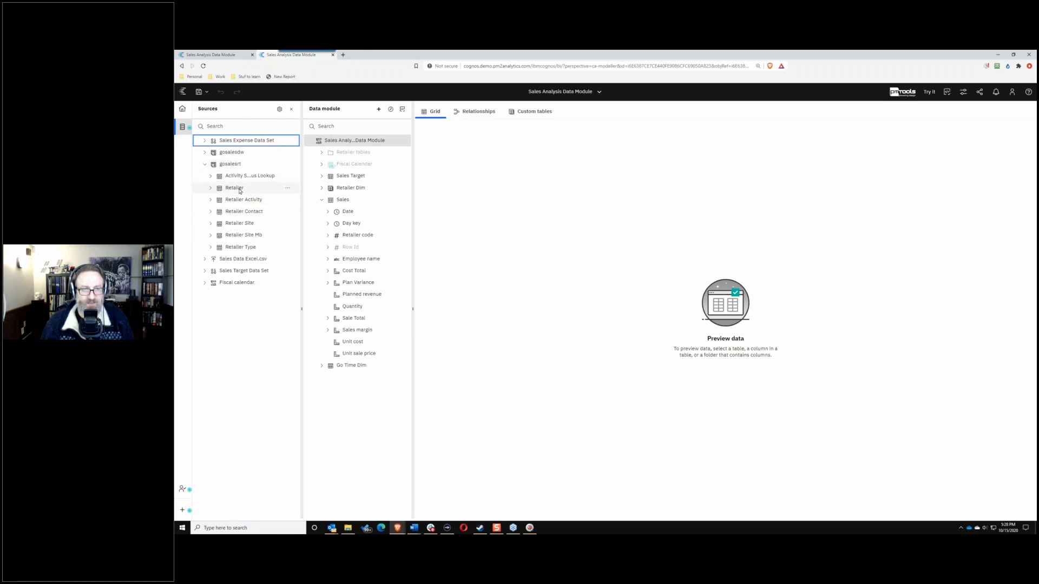
left_click(287, 188)
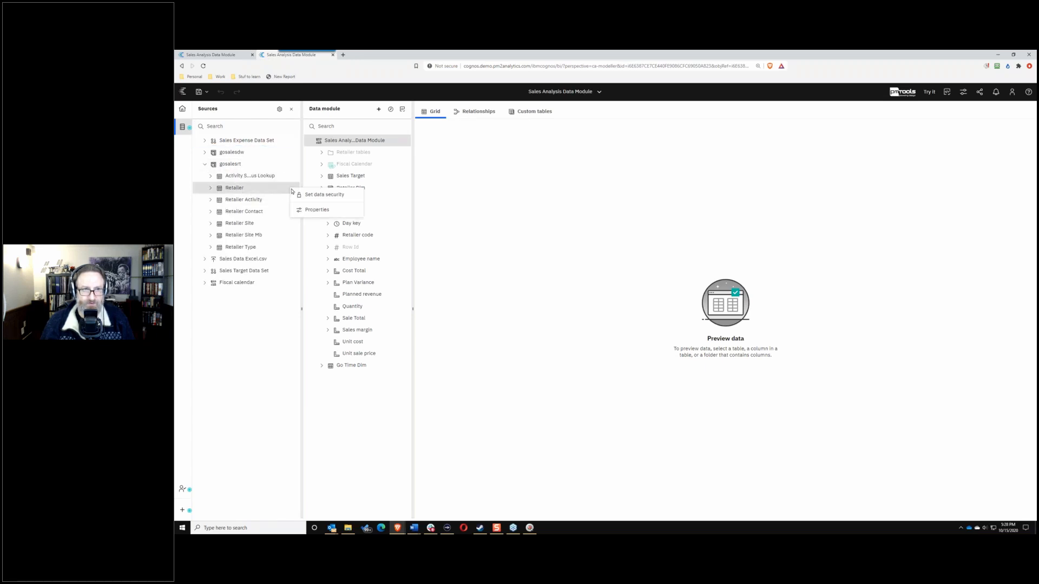
left_click(305, 195)
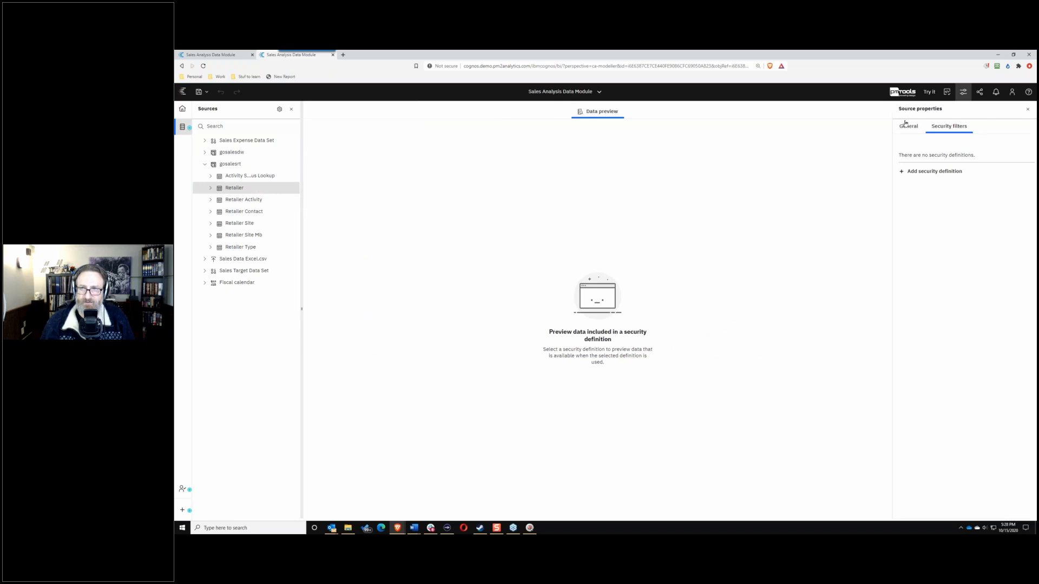
left_click(906, 124)
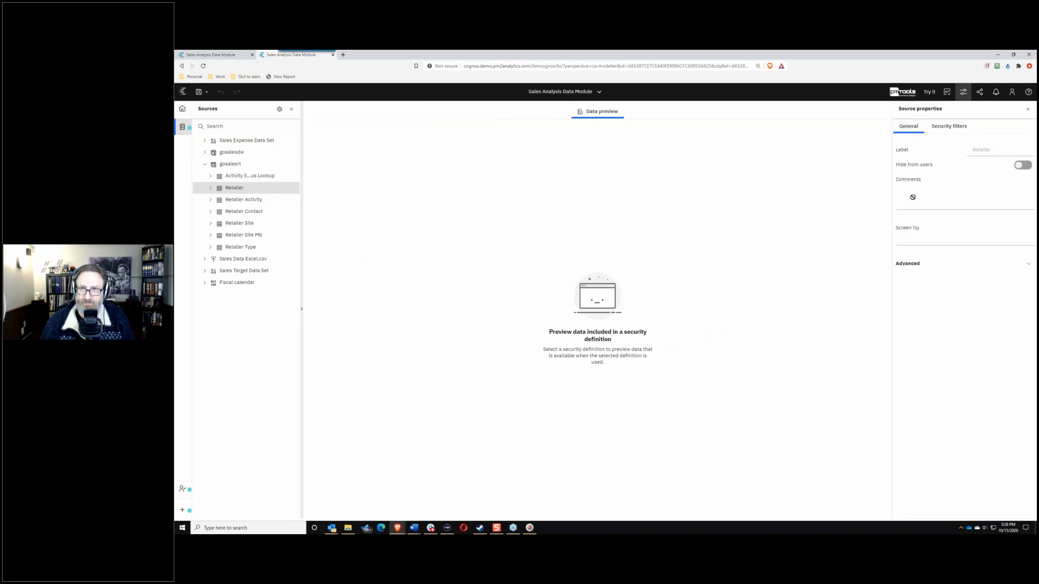
left_click(944, 128)
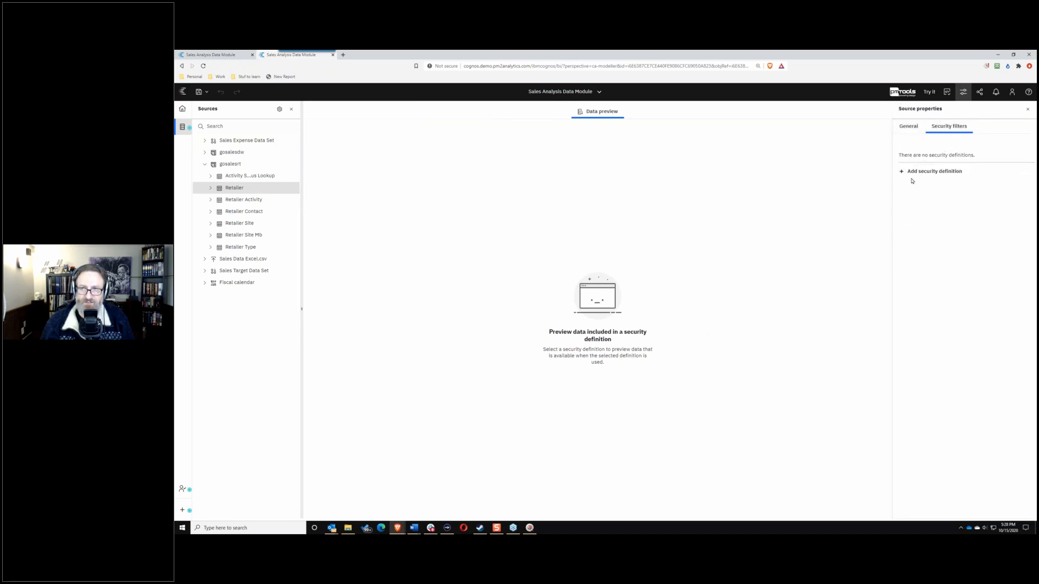
left_click(902, 172)
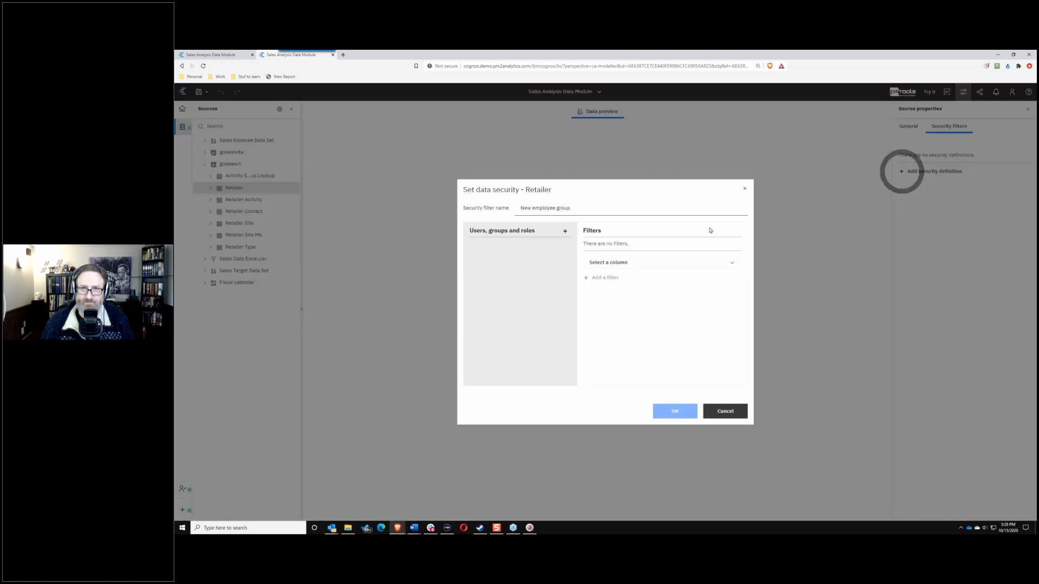
left_click(564, 232)
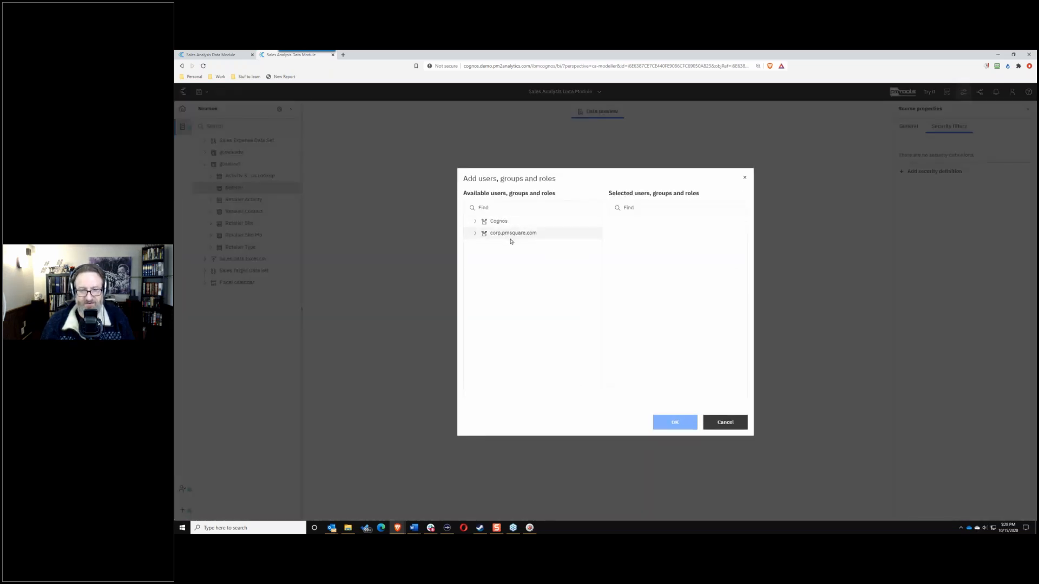
left_click(476, 234)
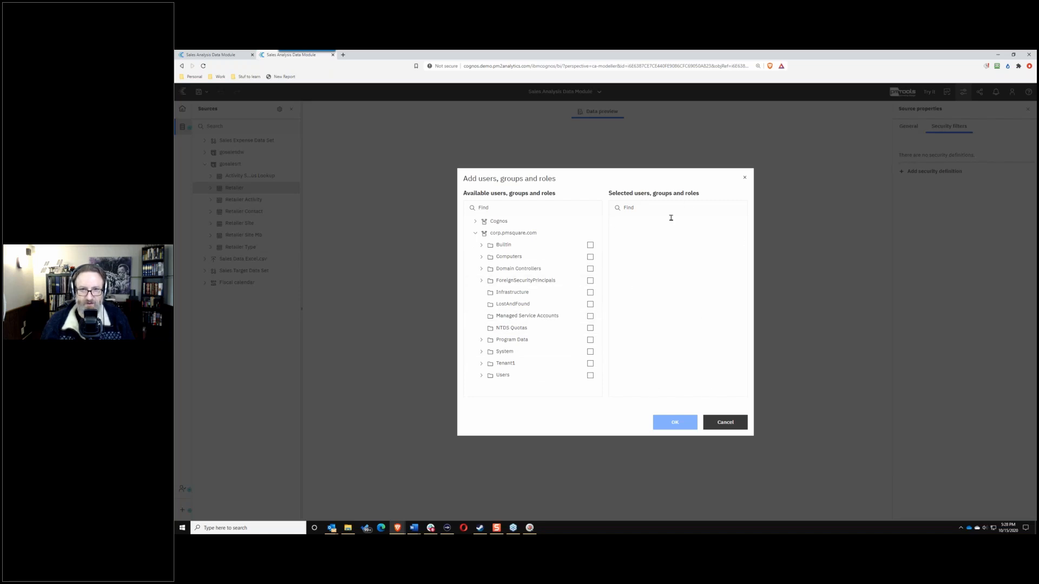
left_click(727, 425)
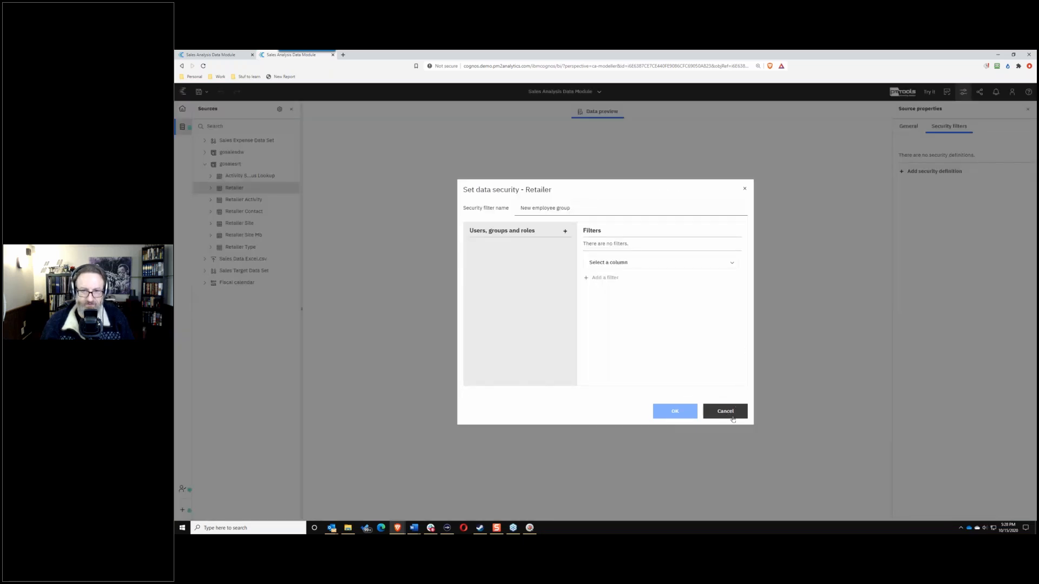
left_click(726, 412)
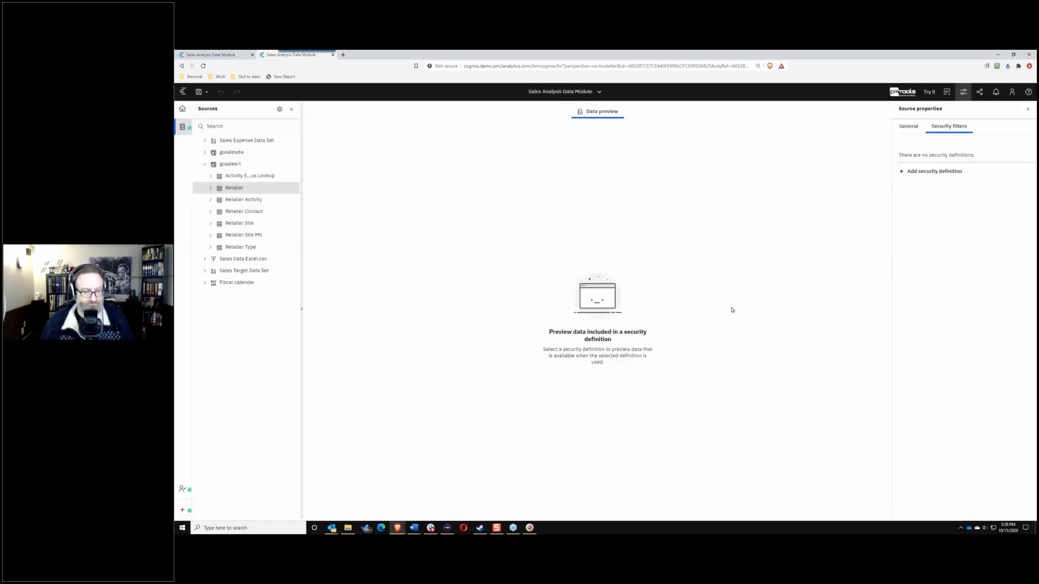